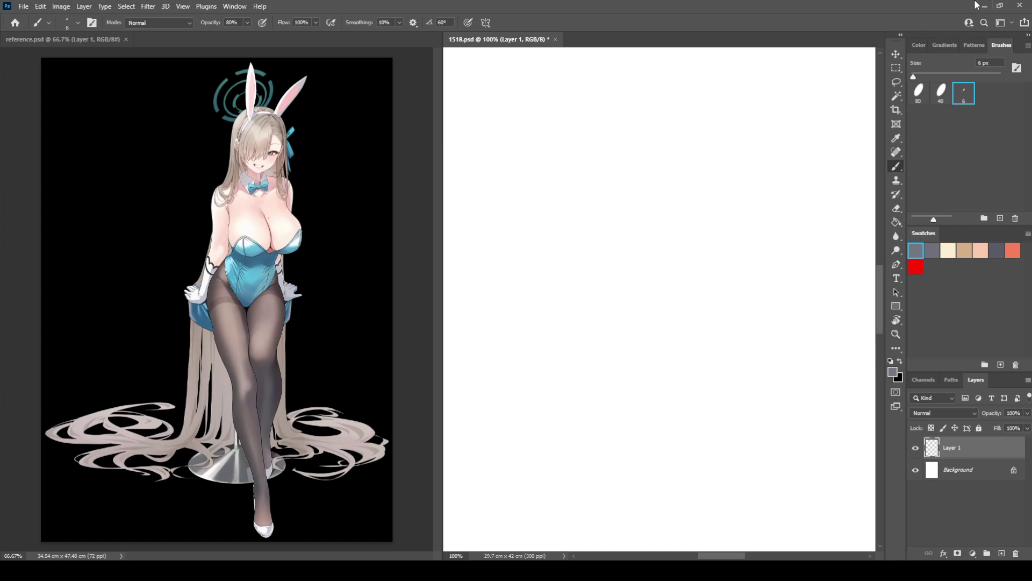
# Step: Flip the reference image horizontally and widen the view of the 1518.psd drawing beside it
pyautogui.click(411, 245)
pyautogui.hotkey('ctrl', 'shift', 'h')
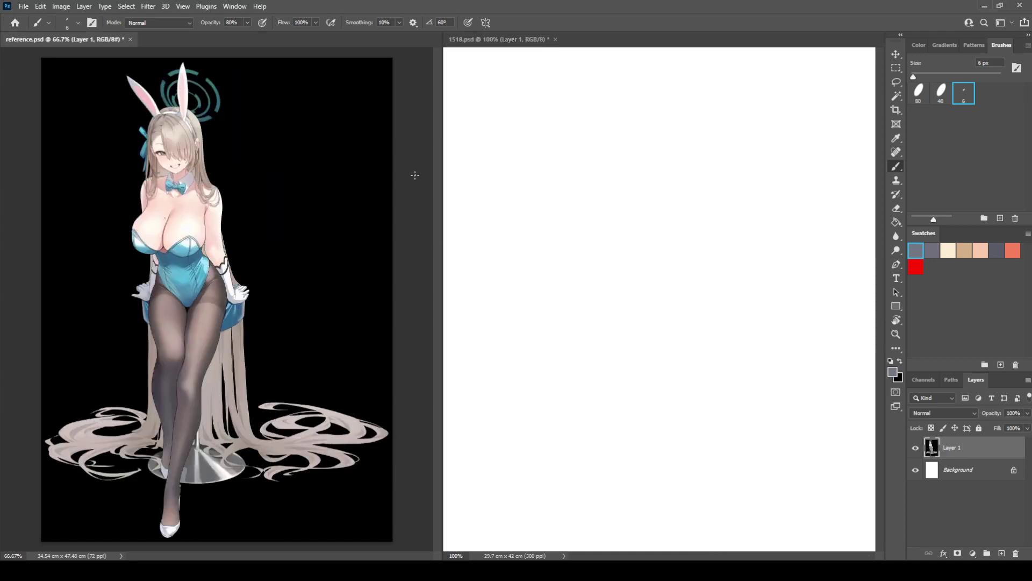
pyautogui.press('h')
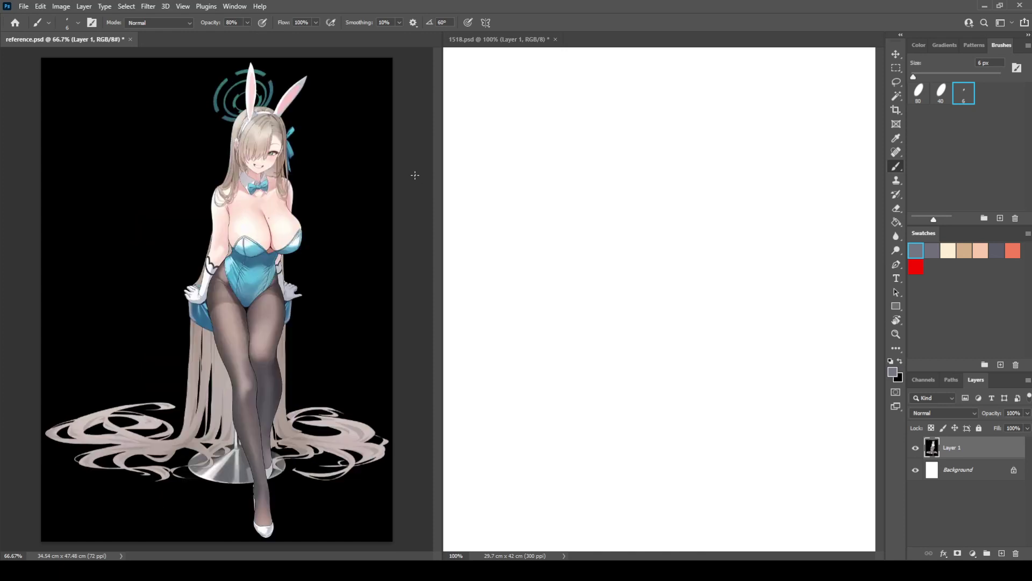
pyautogui.press('h')
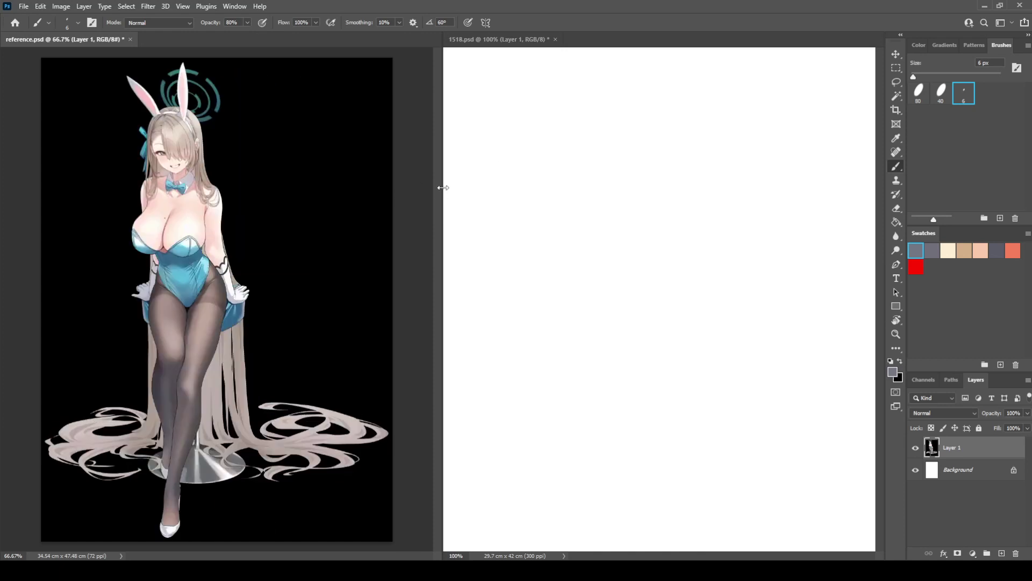
pyautogui.moveTo(439, 188); pyautogui.dragTo(383, 195)
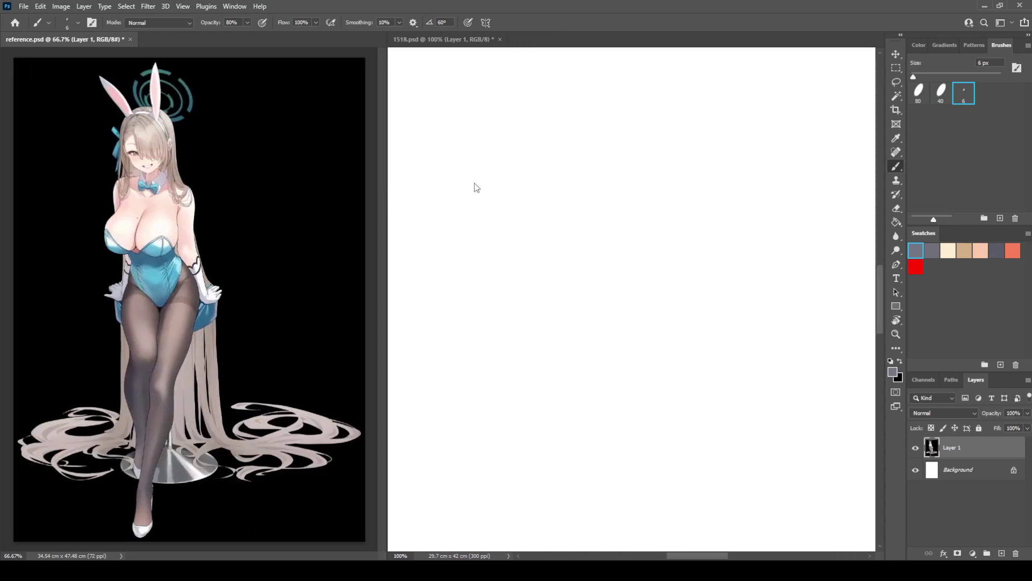
pyautogui.click(475, 188)
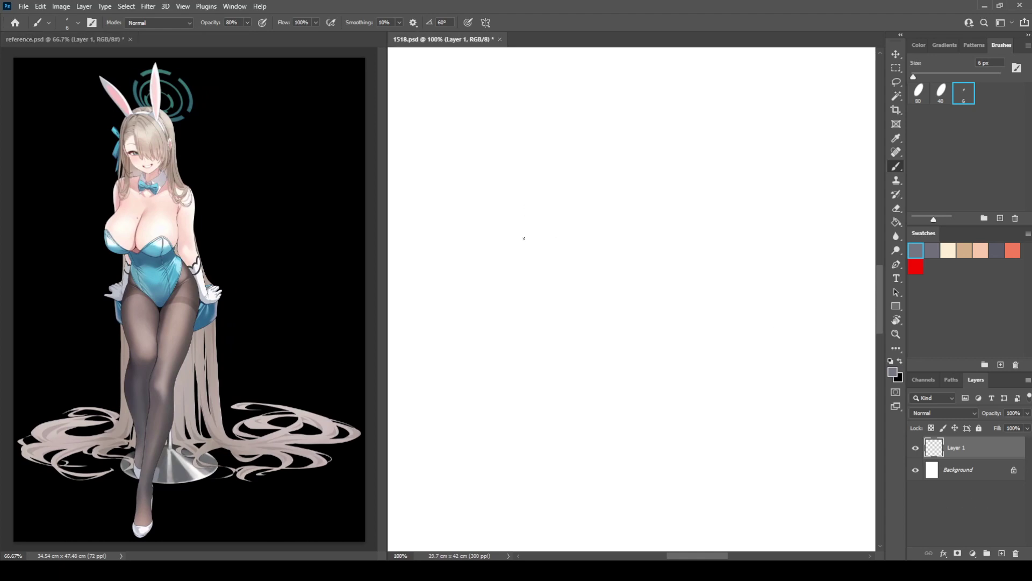
# Step: Sketch the head as a circle with a curved vertical centre line and a curved horizontal eye line
pyautogui.moveTo(524, 239)
pyautogui.mouseDown()
pyautogui.moveTo(543, 285)
pyautogui.moveTo(564, 293)
pyautogui.mouseUp()
pyautogui.hotkey('ctrl', 'z')
pyautogui.moveTo(595, 102); pyautogui.dragTo(586, 203)
pyautogui.moveTo(620, 90)
pyautogui.mouseDown()
pyautogui.moveTo(676, 142)
pyautogui.moveTo(682, 136)
pyautogui.moveTo(602, 207)
pyautogui.mouseUp()
pyautogui.moveTo(654, 117); pyautogui.dragTo(609, 208)
pyautogui.moveTo(606, 102); pyautogui.dragTo(589, 141)
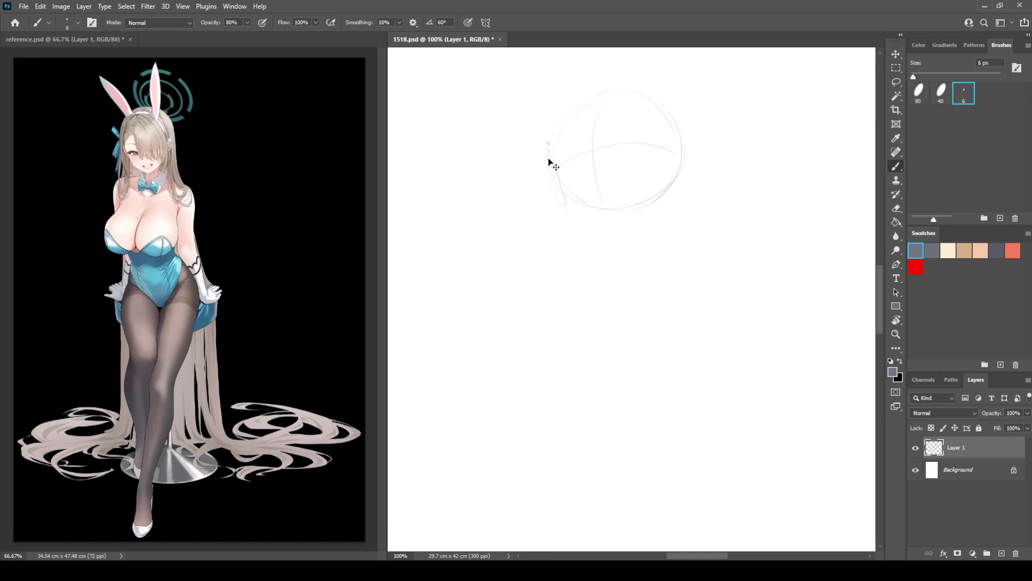
# Step: Sketch the cheek on the head's far side and a long curved jaw line beneath the head circle
pyautogui.moveTo(562, 209); pyautogui.dragTo(558, 225)
pyautogui.hotkey('ctrl', 'z')
pyautogui.hotkey('ctrl', 'z')
pyautogui.hotkey('ctrl', 'z')
pyautogui.moveTo(559, 212); pyautogui.dragTo(590, 242)
pyautogui.hotkey('ctrl', 'z')
pyautogui.moveTo(561, 209); pyautogui.dragTo(581, 239)
pyautogui.hotkey('ctrl', 'z')
pyautogui.hotkey('ctrl', 'z')
pyautogui.hotkey('ctrl', 'z')
pyautogui.moveTo(555, 219)
pyautogui.mouseDown()
pyautogui.moveTo(598, 240)
pyautogui.moveTo(699, 211)
pyautogui.mouseUp()
pyautogui.hotkey('ctrl', 'z')
# Step: Rough in the neck, the torso's sides and centre line, and the curved lower edge of the pelvis
pyautogui.moveTo(588, 386); pyautogui.dragTo(590, 390)
pyautogui.moveTo(664, 257); pyautogui.dragTo(647, 294)
pyautogui.moveTo(603, 261); pyautogui.dragTo(590, 285)
pyautogui.press('e')
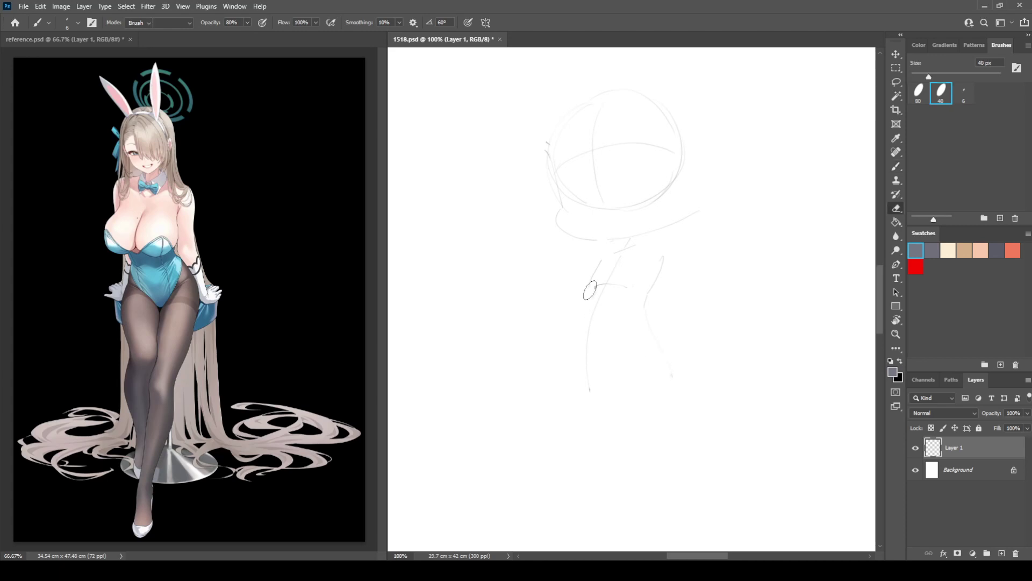
pyautogui.moveTo(592, 286); pyautogui.dragTo(579, 295)
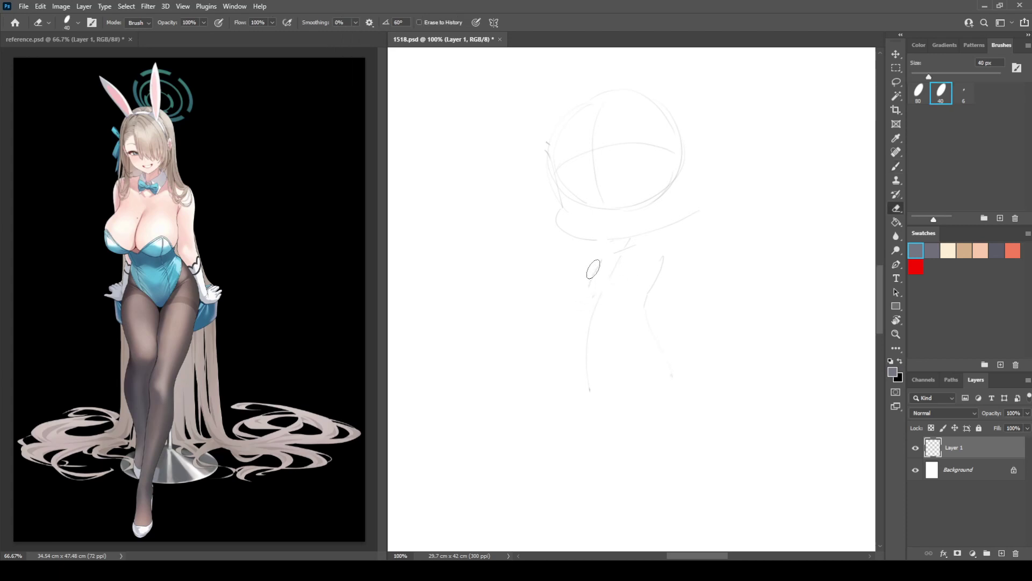
pyautogui.press('b')
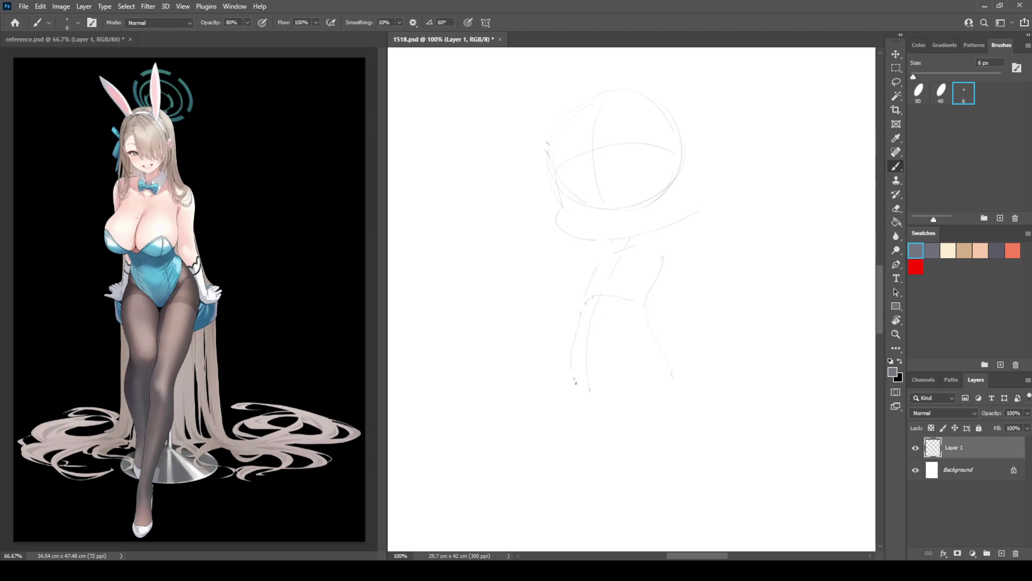
pyautogui.moveTo(649, 368); pyautogui.dragTo(657, 366)
# Step: Erase and redraw the near side of the torso from the armpit through the waist to the hip
pyautogui.press('e')
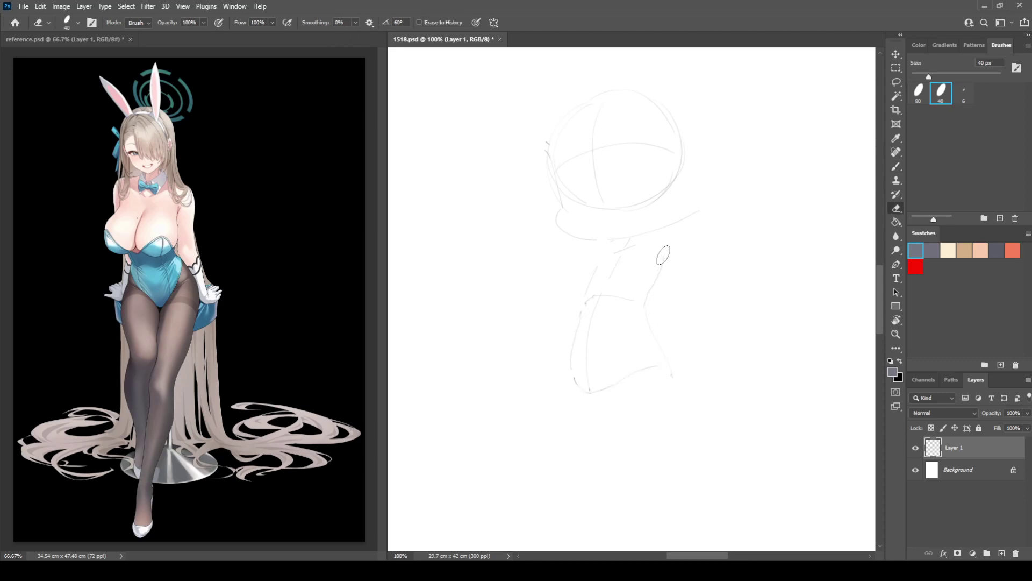
pyautogui.press('b')
pyautogui.moveTo(663, 256); pyautogui.dragTo(645, 307)
pyautogui.press('e')
pyautogui.moveTo(661, 259)
pyautogui.mouseDown()
pyautogui.moveTo(638, 309)
pyautogui.moveTo(672, 366)
pyautogui.moveTo(648, 312)
pyautogui.moveTo(668, 353)
pyautogui.mouseUp()
pyautogui.press('b')
pyautogui.press('e')
pyautogui.press('b')
pyautogui.press('e')
pyautogui.moveTo(646, 318); pyautogui.dragTo(652, 329)
pyautogui.press('b')
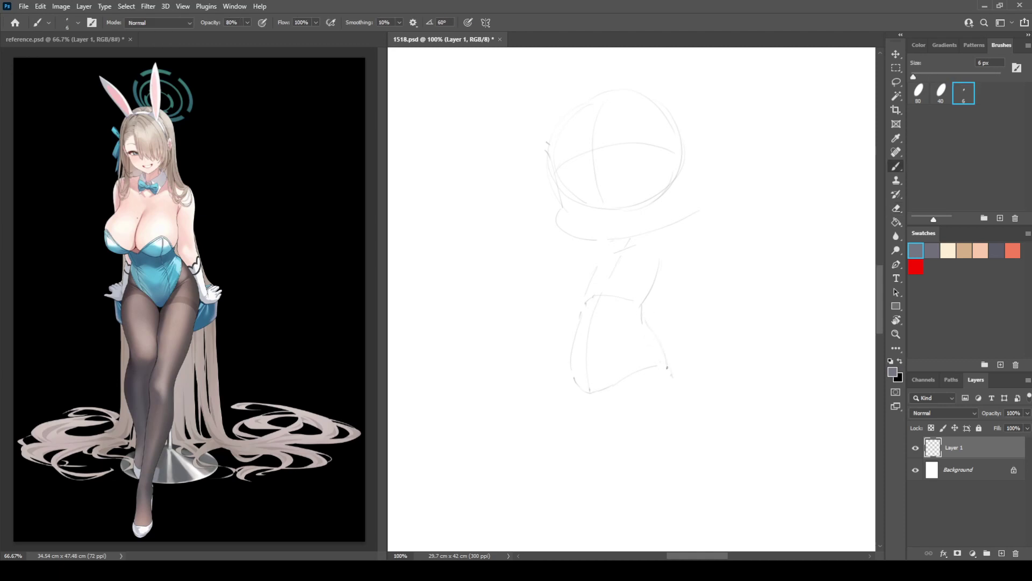
# Step: Sketch the near thigh as a rounded form running from the pelvis line down to the knee
pyautogui.moveTo(583, 393); pyautogui.dragTo(601, 392)
pyautogui.moveTo(653, 437); pyautogui.dragTo(644, 449)
pyautogui.moveTo(609, 398)
pyautogui.mouseDown()
pyautogui.moveTo(602, 434)
pyautogui.moveTo(611, 446)
pyautogui.moveTo(607, 438)
pyautogui.moveTo(632, 444)
pyautogui.mouseUp()
pyautogui.moveTo(666, 358)
pyautogui.mouseDown()
pyautogui.moveTo(673, 393)
pyautogui.moveTo(648, 444)
pyautogui.mouseUp()
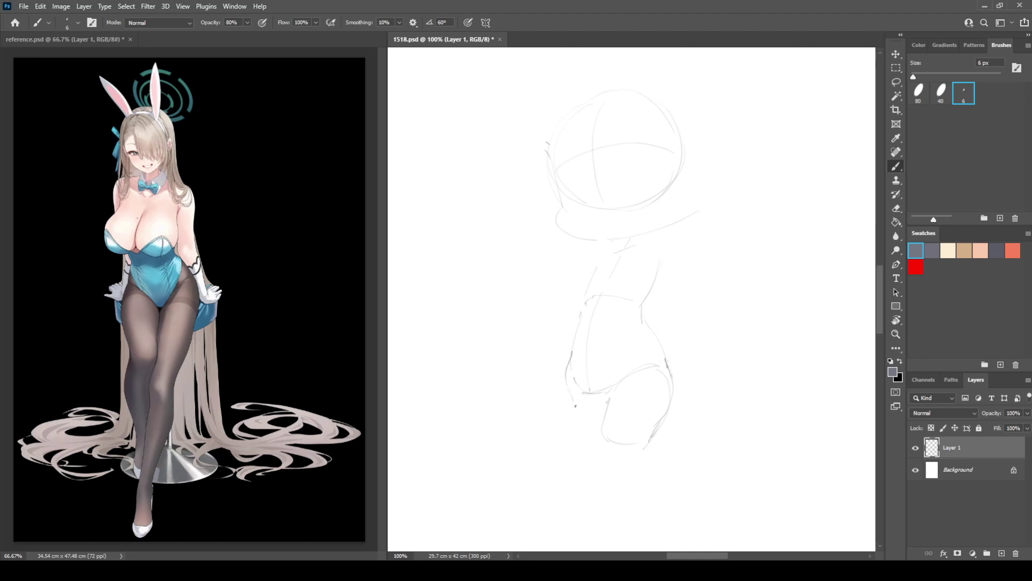
# Step: Sketch the far hip and thigh contour and a long shin line down to the foot
pyautogui.press('e')
pyautogui.press('b')
pyautogui.moveTo(570, 358)
pyautogui.mouseDown()
pyautogui.moveTo(566, 403)
pyautogui.moveTo(565, 380)
pyautogui.moveTo(608, 436)
pyautogui.mouseUp()
pyautogui.moveTo(603, 441); pyautogui.dragTo(598, 518)
# Step: Draw the near calf tapering from the knee to the foot and strengthen the inner shin line
pyautogui.press('e')
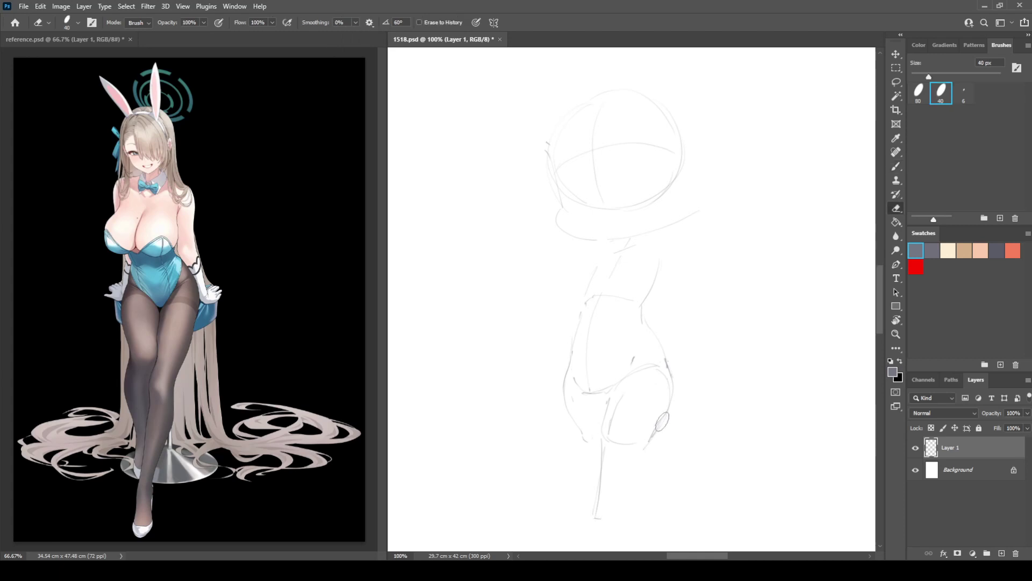
pyautogui.moveTo(640, 451)
pyautogui.mouseDown()
pyautogui.moveTo(669, 405)
pyautogui.moveTo(610, 517)
pyautogui.mouseUp()
pyautogui.press('b')
pyautogui.press('e')
pyautogui.press('b')
pyautogui.press('e')
pyautogui.press('b')
pyautogui.moveTo(603, 447); pyautogui.dragTo(599, 520)
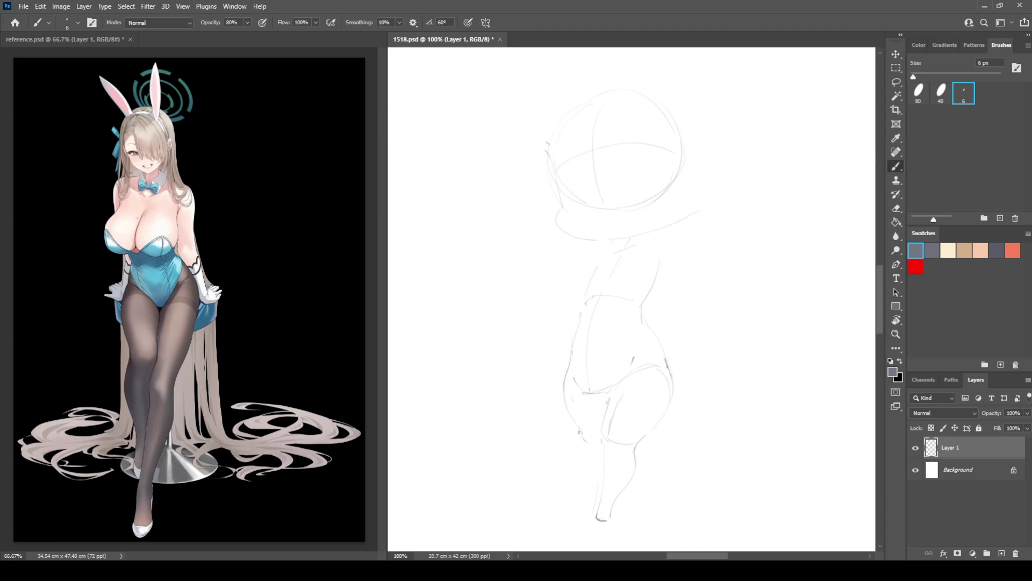
# Step: Sketch the far leg's knee and calf outline behind the near leg
pyautogui.moveTo(579, 432); pyautogui.dragTo(583, 463)
pyautogui.press('e')
pyautogui.press('b')
pyautogui.moveTo(578, 424); pyautogui.dragTo(579, 446)
pyautogui.press('e')
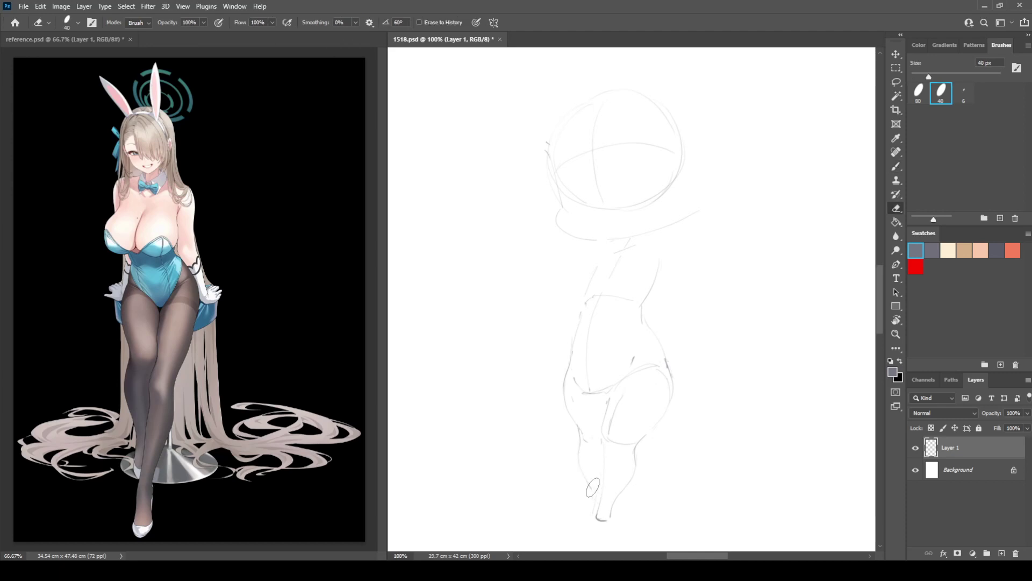
pyautogui.press('b')
pyautogui.moveTo(598, 488); pyautogui.dragTo(593, 504)
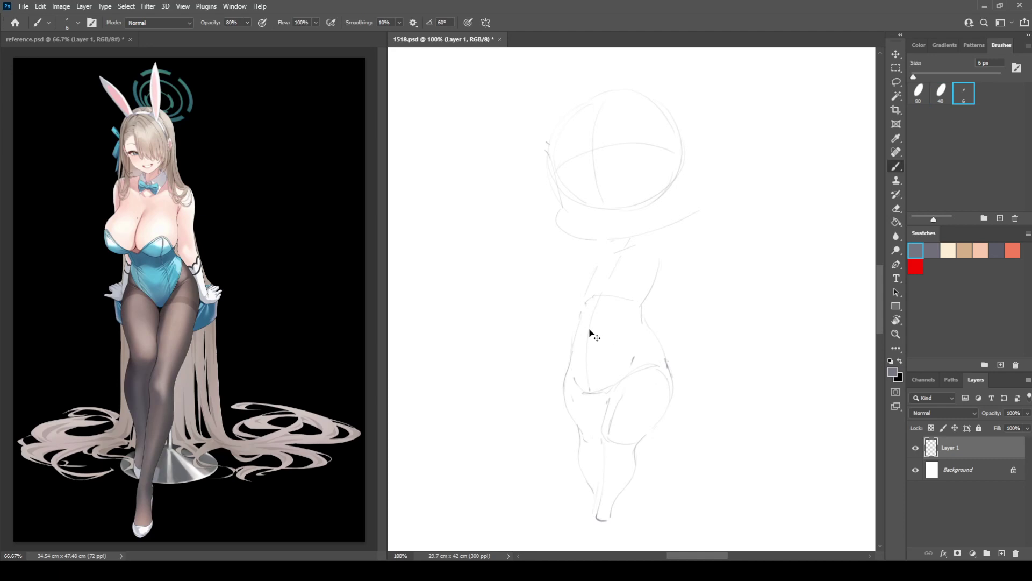
# Step: Undo the last far-calf strokes, redraw the calf down to a crossed-over foot, and add neck lines under the jaw
pyautogui.hotkey('ctrl', 'z')
pyautogui.hotkey('ctrl', 'z')
pyautogui.moveTo(579, 428); pyautogui.dragTo(590, 469)
pyautogui.press('e')
pyautogui.press('b')
pyautogui.moveTo(581, 431)
pyautogui.mouseDown()
pyautogui.moveTo(592, 467)
pyautogui.moveTo(633, 518)
pyautogui.mouseUp()
pyautogui.moveTo(622, 240); pyautogui.dragTo(616, 252)
# Step: Clean up and redraw the outer contours of both hips and the far thigh down to the knee
pyautogui.press('e')
pyautogui.moveTo(664, 351); pyautogui.dragTo(666, 408)
pyautogui.press('b')
pyautogui.press('e')
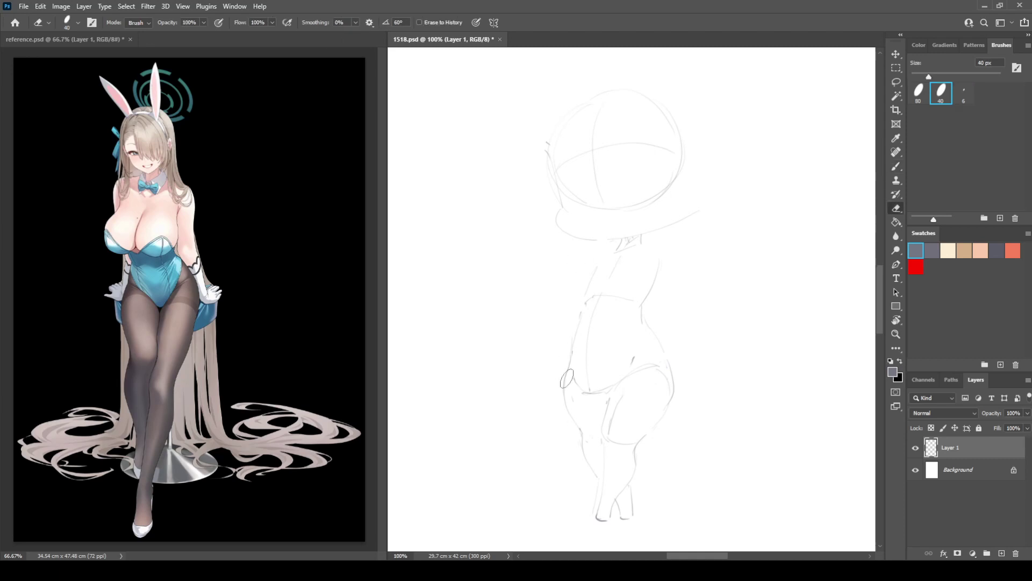
pyautogui.moveTo(567, 375); pyautogui.dragTo(585, 440)
pyautogui.press('b')
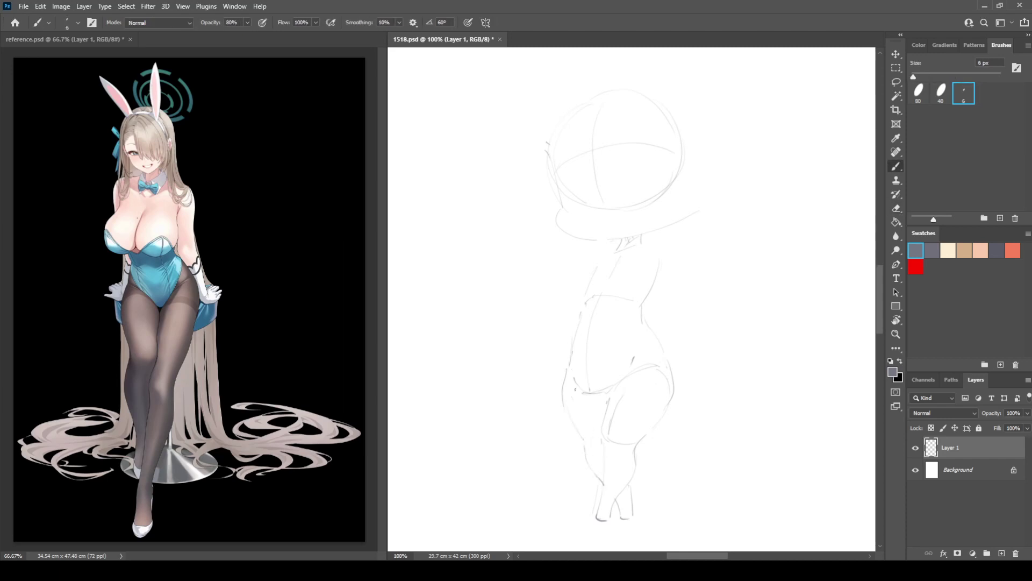
# Step: Rework the far armpit line and mark the start of the upper chest contour
pyautogui.press('e')
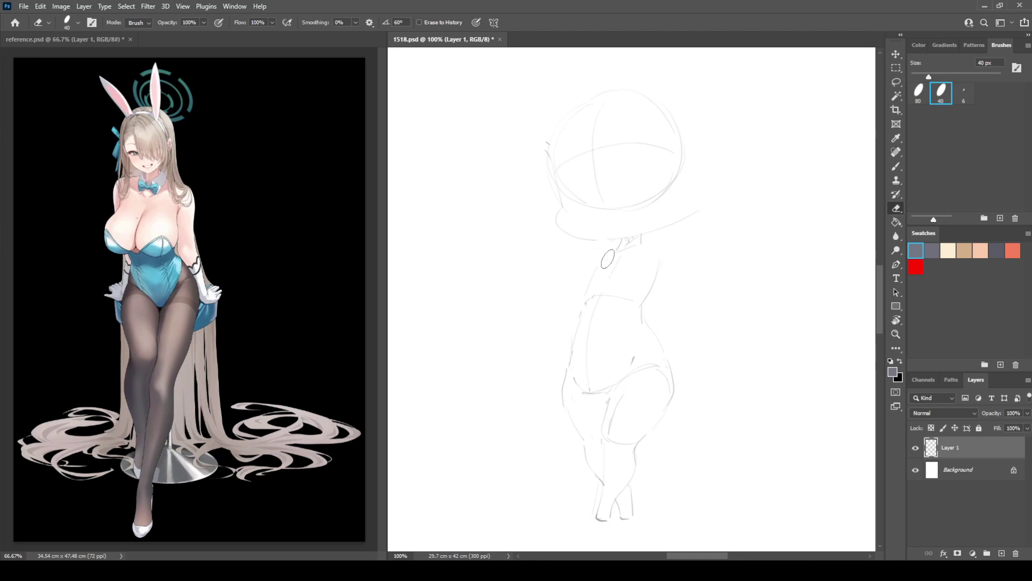
pyautogui.press('b')
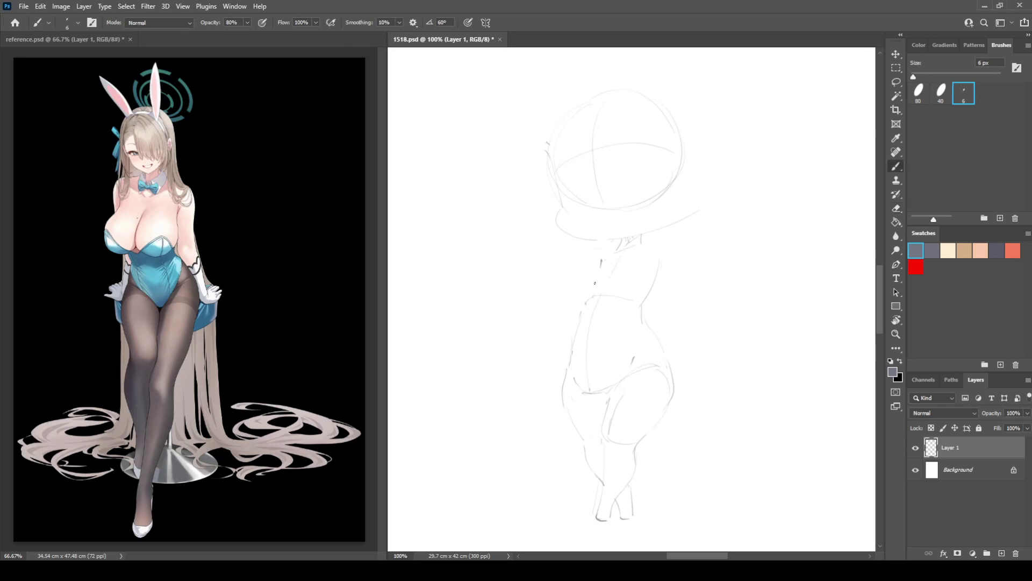
pyautogui.press('e')
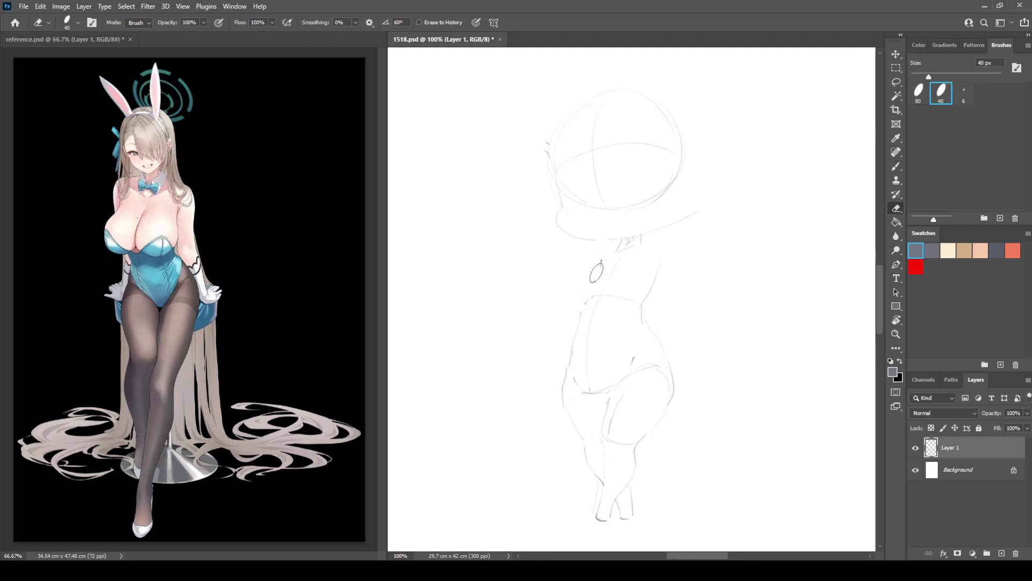
pyautogui.press('b')
pyautogui.press('e')
pyautogui.press('b')
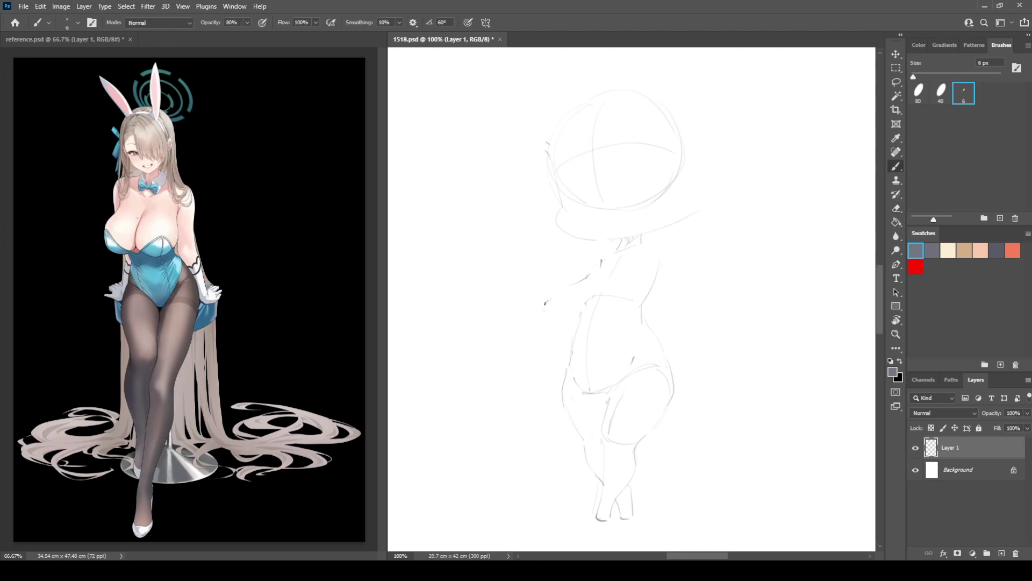
# Step: Sketch the far side of the chest as a rounded outline and erase the overlapping ribcage line
pyautogui.moveTo(544, 303)
pyautogui.mouseDown()
pyautogui.moveTo(562, 335)
pyautogui.moveTo(583, 326)
pyautogui.mouseUp()
pyautogui.moveTo(546, 305); pyautogui.dragTo(589, 276)
pyautogui.moveTo(583, 297)
pyautogui.mouseDown()
pyautogui.moveTo(592, 331)
pyautogui.moveTo(629, 331)
pyautogui.moveTo(648, 279)
pyautogui.mouseUp()
pyautogui.hotkey('ctrl', 'z')
pyautogui.hotkey('ctrl', 'z')
pyautogui.press('e')
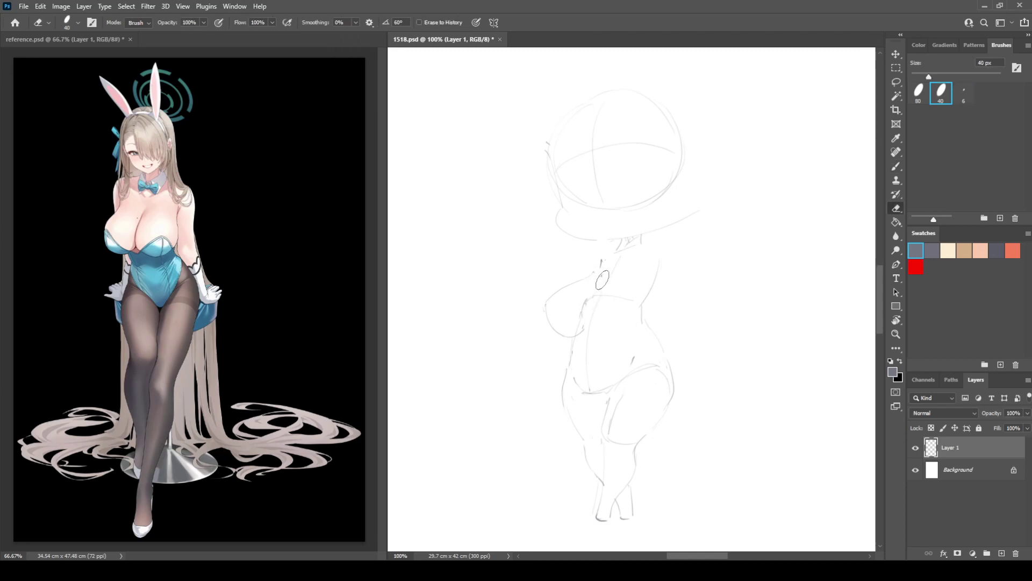
pyautogui.press('b')
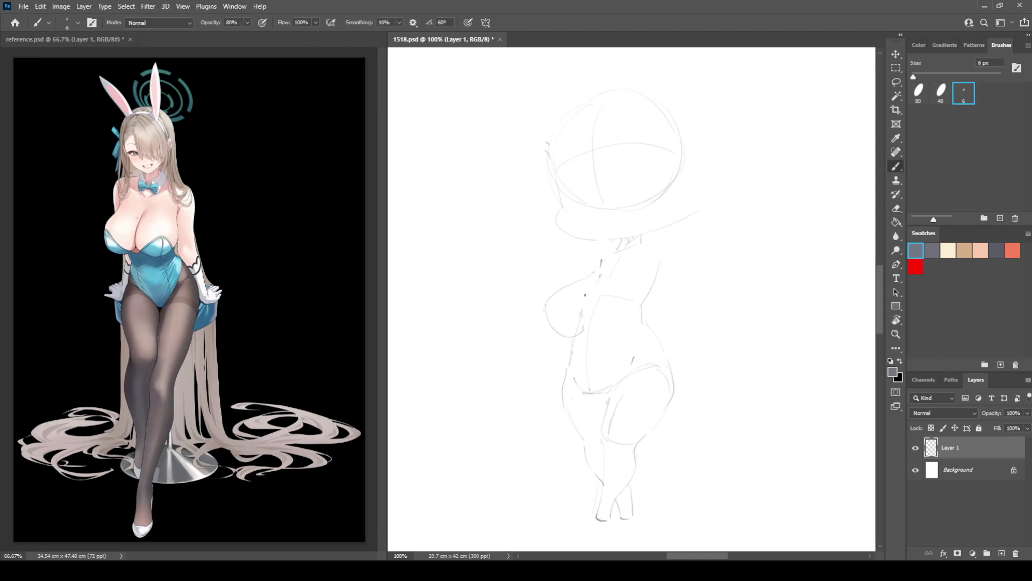
# Step: Draw the rounded near side of the chest across the ribcage and check the sketch in mirrored view
pyautogui.moveTo(582, 326)
pyautogui.mouseDown()
pyautogui.moveTo(622, 337)
pyautogui.moveTo(653, 308)
pyautogui.mouseUp()
pyautogui.hotkey('ctrl', 'z')
pyautogui.moveTo(582, 324)
pyautogui.mouseDown()
pyautogui.moveTo(641, 328)
pyautogui.moveTo(651, 285)
pyautogui.mouseUp()
pyautogui.press('h')
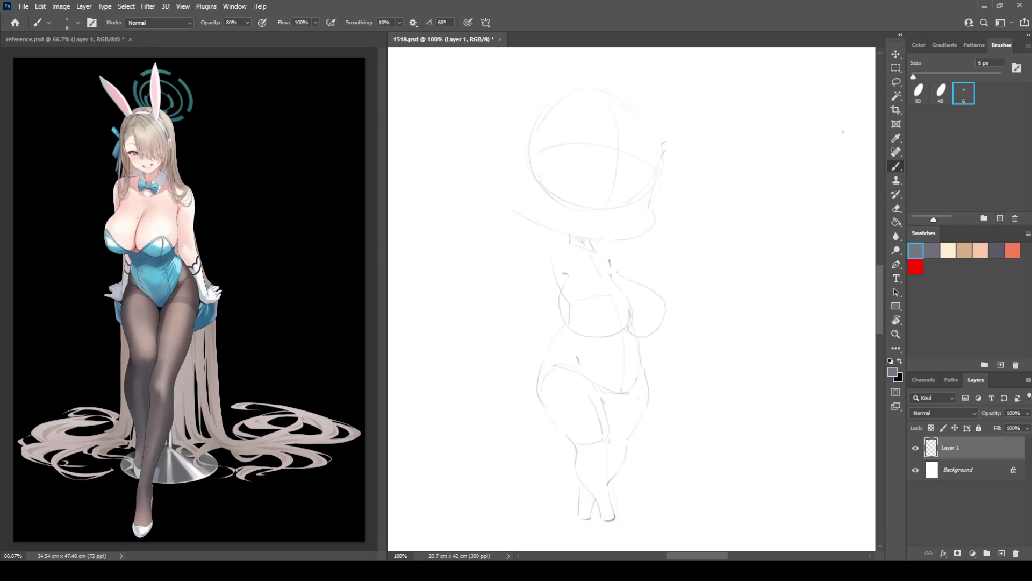
pyautogui.hotkey('ctrl', 'shift', 'h')
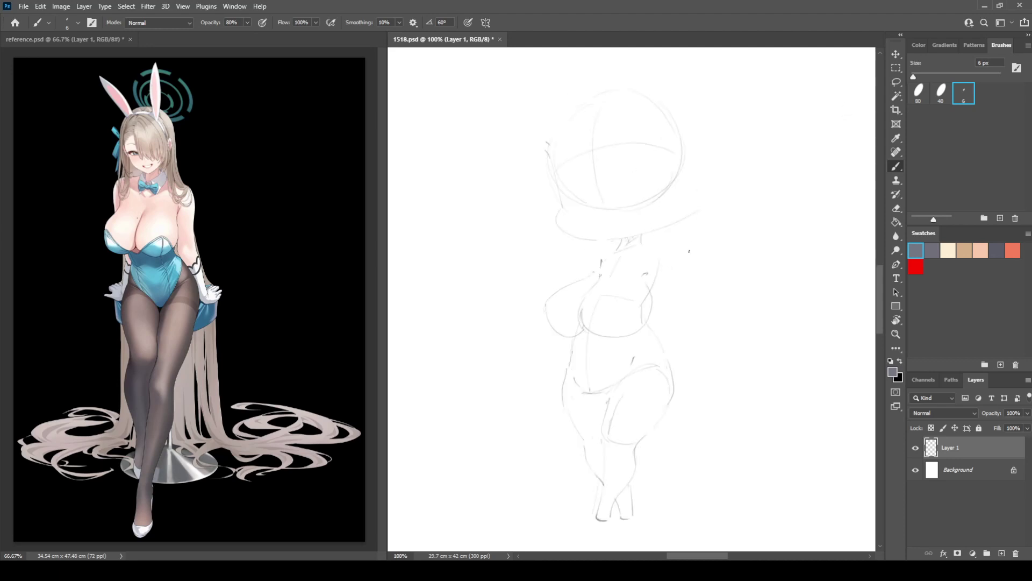
# Step: Sketch both shoulders and the near arm, and lighten the rough upper-arm line
pyautogui.moveTo(610, 250)
pyautogui.mouseDown()
pyautogui.moveTo(591, 272)
pyautogui.moveTo(671, 247)
pyautogui.mouseUp()
pyautogui.moveTo(674, 283); pyautogui.dragTo(668, 304)
pyautogui.moveTo(679, 329); pyautogui.dragTo(687, 350)
pyautogui.moveTo(651, 336); pyautogui.dragTo(663, 353)
pyautogui.press('e')
pyautogui.moveTo(673, 310)
pyautogui.mouseDown()
pyautogui.moveTo(675, 339)
pyautogui.moveTo(675, 271)
pyautogui.mouseUp()
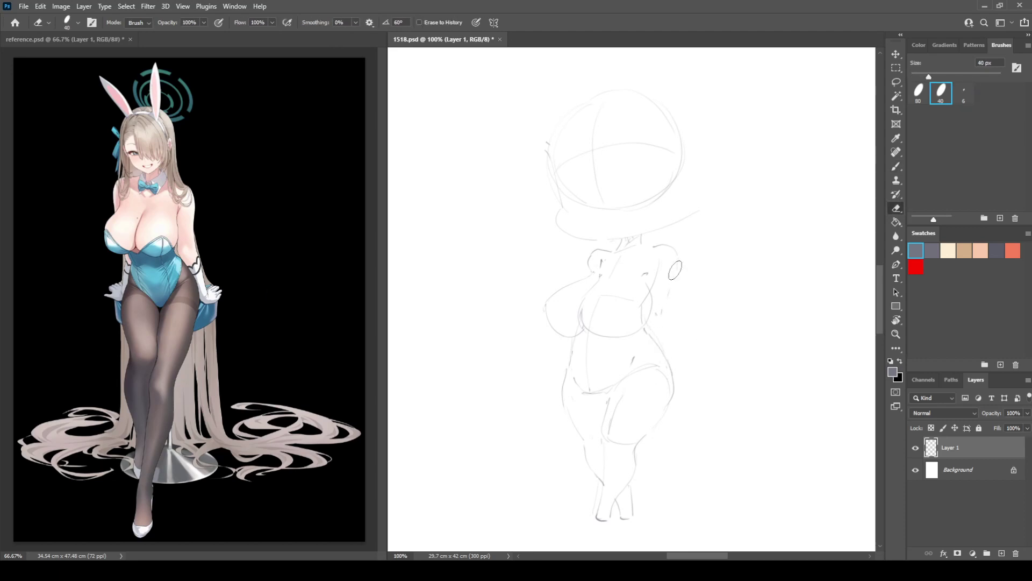
# Step: Refine the near upper arm and elbow, draw the forearm to the wrist, and start the far forearm
pyautogui.press('b')
pyautogui.press('e')
pyautogui.press('b')
pyautogui.moveTo(677, 334)
pyautogui.mouseDown()
pyautogui.moveTo(693, 370)
pyautogui.moveTo(685, 355)
pyautogui.mouseUp()
pyautogui.press('e')
pyautogui.press('b')
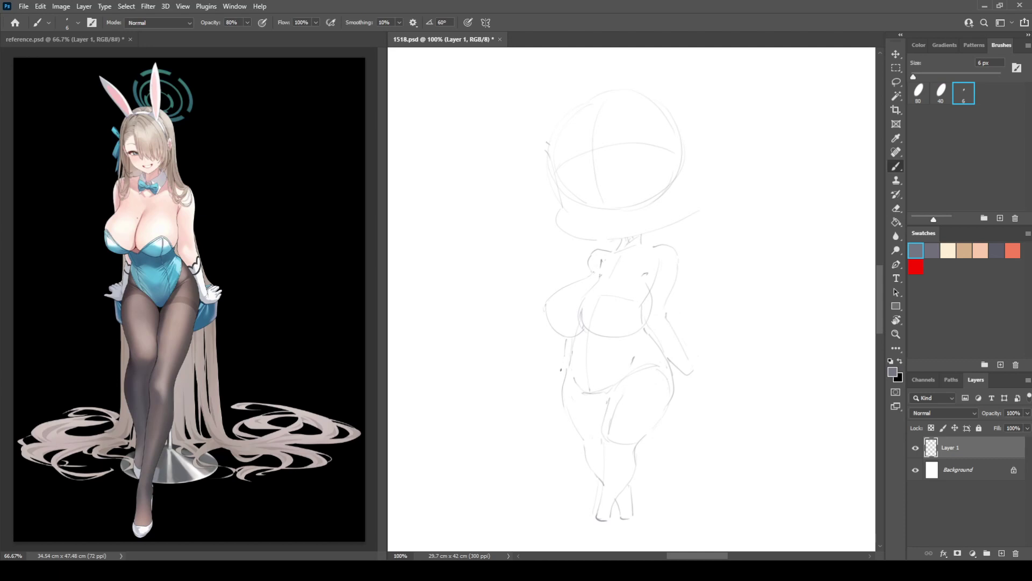
# Step: Sketch the far hand with its fingers beside the hip and clean up its outline
pyautogui.moveTo(553, 356); pyautogui.dragTo(540, 357)
pyautogui.moveTo(541, 364)
pyautogui.mouseDown()
pyautogui.moveTo(524, 366)
pyautogui.moveTo(544, 357)
pyautogui.moveTo(532, 359)
pyautogui.moveTo(543, 372)
pyautogui.mouseUp()
pyautogui.press('e')
pyautogui.press('b')
pyautogui.press('e')
pyautogui.moveTo(537, 352); pyautogui.dragTo(537, 364)
pyautogui.press('b')
# Step: Sketch the near hand with its fingers next to the hip and check the pose in mirrored view
pyautogui.moveTo(670, 357); pyautogui.dragTo(675, 378)
pyautogui.moveTo(677, 369)
pyautogui.mouseDown()
pyautogui.moveTo(702, 387)
pyautogui.moveTo(693, 374)
pyautogui.mouseUp()
pyautogui.press('e')
pyautogui.press('b')
pyautogui.press('e')
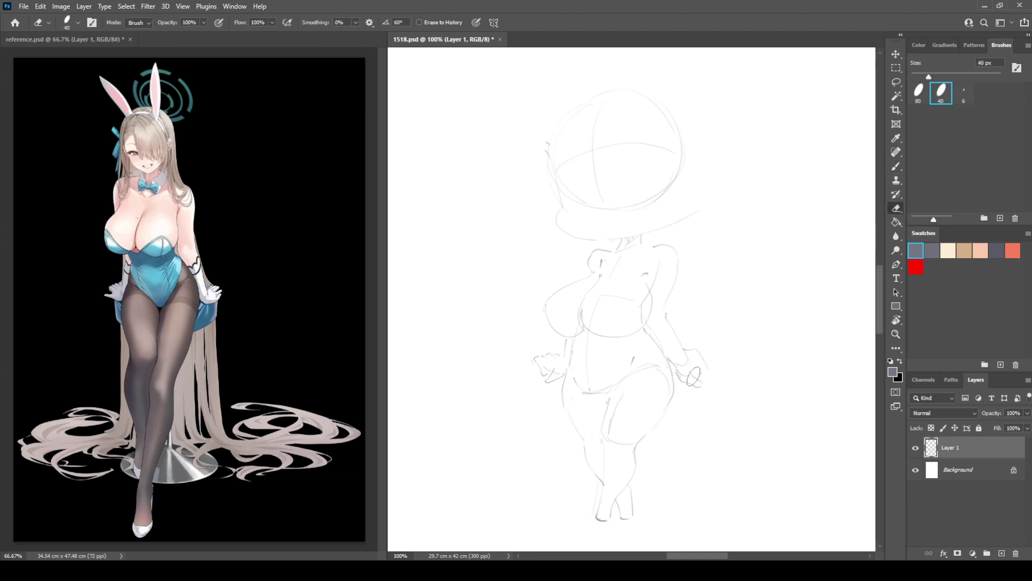
pyautogui.press('b')
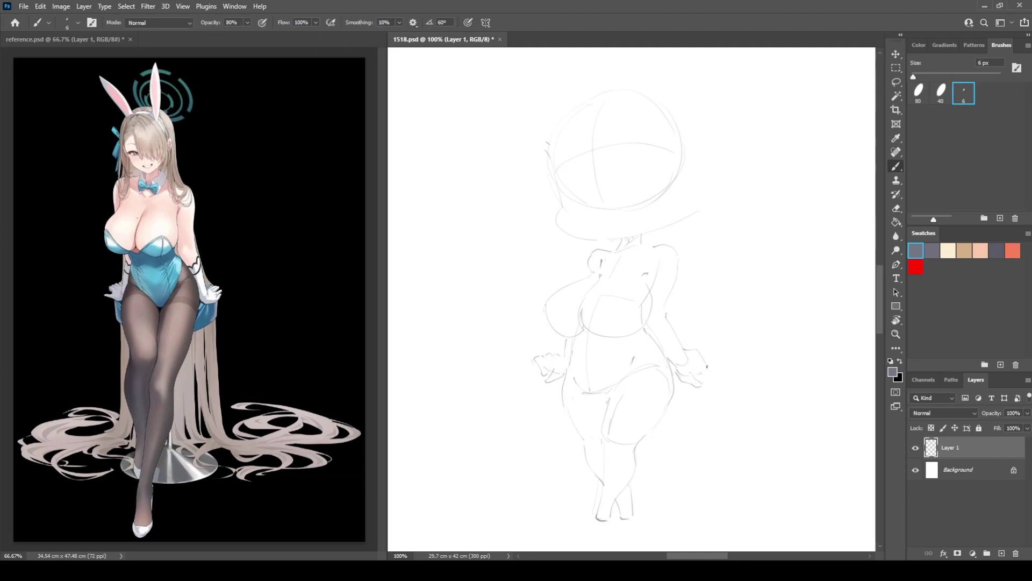
pyautogui.moveTo(708, 366); pyautogui.dragTo(717, 366)
pyautogui.moveTo(694, 350); pyautogui.dragTo(708, 359)
pyautogui.hotkey('ctrl', 'shift', 'h')
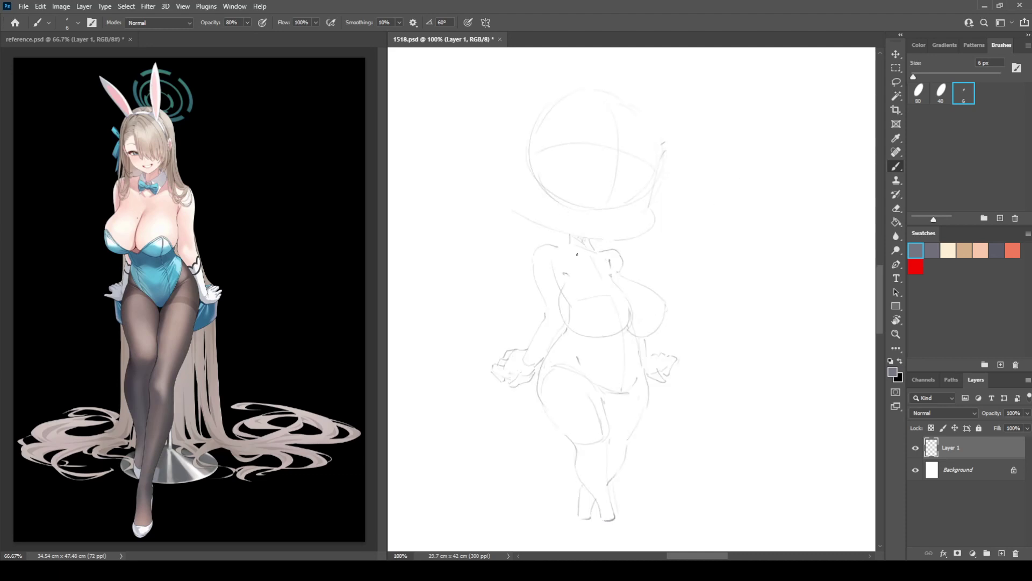
pyautogui.press('h')
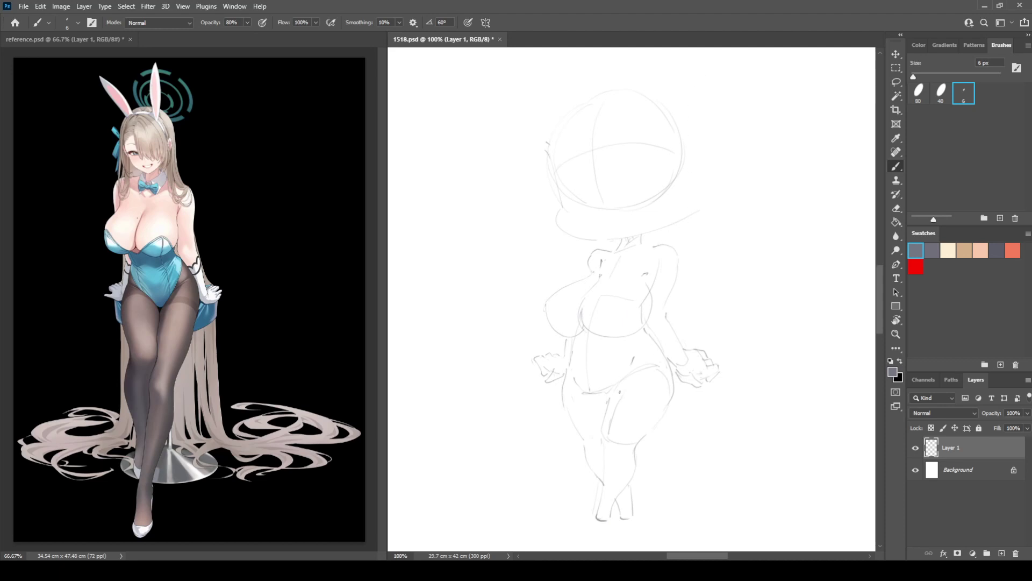
# Step: Erase and redraw the near thigh's inner contour from the pelvis to the knee
pyautogui.press('e')
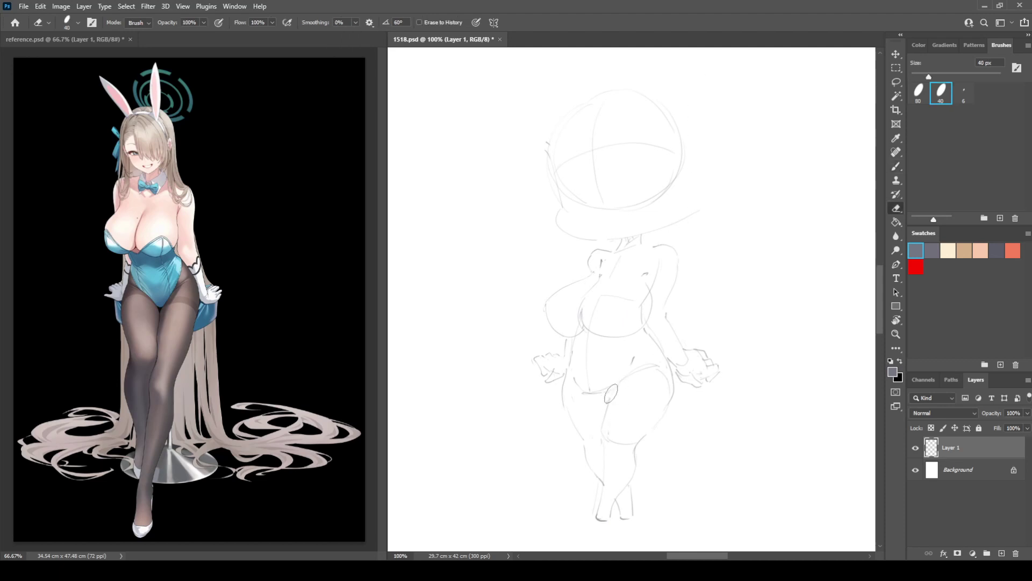
pyautogui.press('b')
pyautogui.moveTo(612, 396)
pyautogui.mouseDown()
pyautogui.moveTo(660, 418)
pyautogui.moveTo(672, 393)
pyautogui.moveTo(661, 347)
pyautogui.moveTo(671, 396)
pyautogui.moveTo(655, 422)
pyautogui.mouseUp()
pyautogui.press('e')
pyautogui.press('b')
pyautogui.press('e')
pyautogui.press('b')
pyautogui.press('e')
# Step: Lighten and redraw the near leg's outer contour from the hip through the knee and calf to the foot
pyautogui.moveTo(668, 379)
pyautogui.mouseDown()
pyautogui.moveTo(644, 441)
pyautogui.moveTo(672, 399)
pyautogui.moveTo(638, 444)
pyautogui.moveTo(610, 521)
pyautogui.moveTo(597, 521)
pyautogui.mouseUp()
pyautogui.press('b')
pyautogui.press('e')
pyautogui.press('b')
pyautogui.press('e')
pyautogui.press('b')
pyautogui.press('e')
pyautogui.click(596, 518)
pyautogui.press('b')
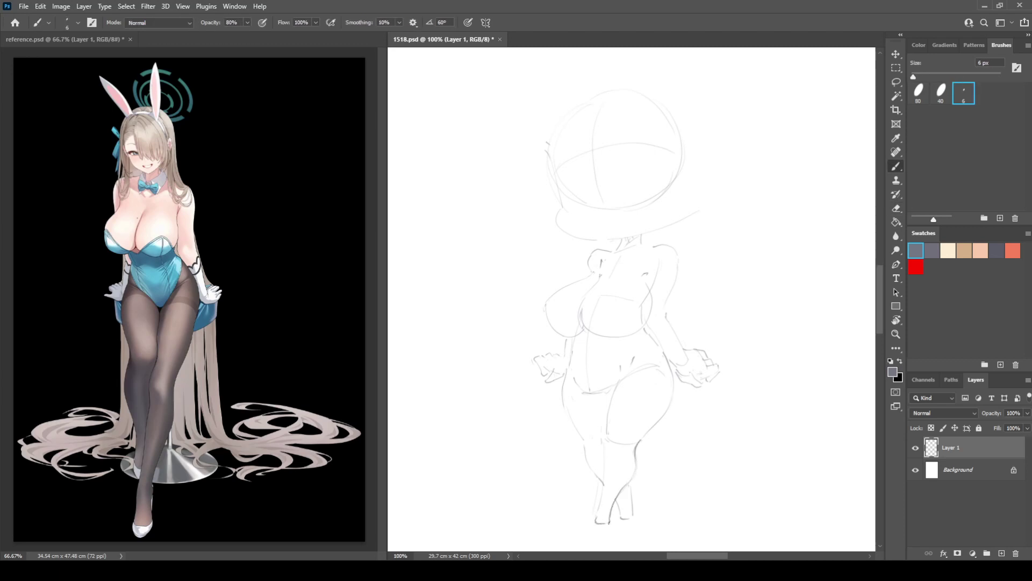
# Step: Refine the inner shin and foot lines and darken the far hip and thigh contour down to the knee
pyautogui.press('e')
pyautogui.moveTo(611, 442)
pyautogui.mouseDown()
pyautogui.moveTo(624, 444)
pyautogui.moveTo(607, 430)
pyautogui.moveTo(594, 521)
pyautogui.mouseUp()
pyautogui.press('b')
pyautogui.press('e')
pyautogui.press('b')
pyautogui.moveTo(565, 379); pyautogui.dragTo(579, 439)
# Step: Select the far breast's contour with the Lasso and stretch it slightly outward with Free Transform
pyautogui.press('l')
pyautogui.moveTo(584, 335)
pyautogui.mouseDown()
pyautogui.moveTo(569, 342)
pyautogui.moveTo(533, 296)
pyautogui.moveTo(590, 271)
pyautogui.moveTo(593, 281)
pyautogui.mouseUp()
pyautogui.hotkey('ctrl', 't')
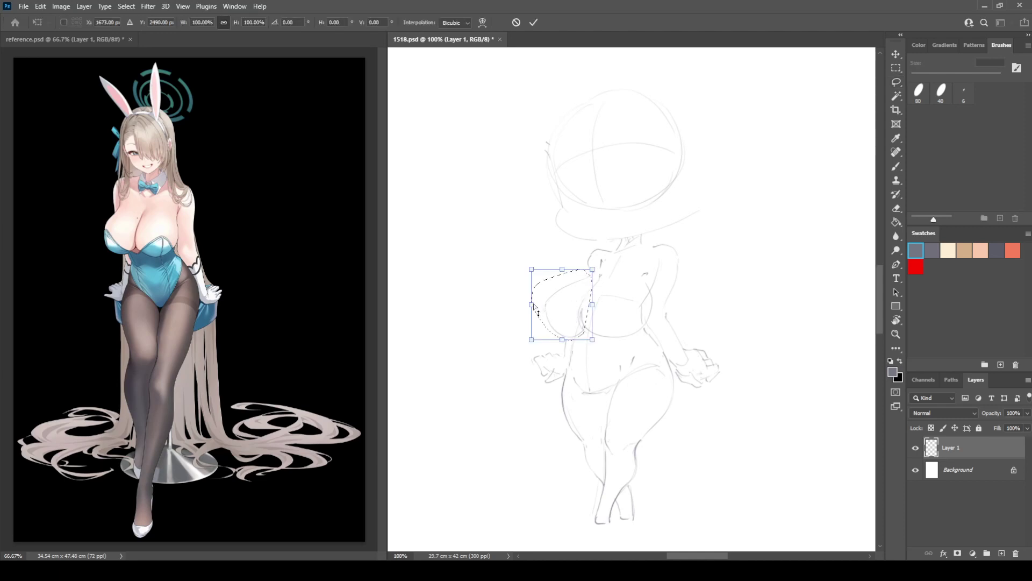
pyautogui.moveTo(533, 305); pyautogui.dragTo(524, 305)
pyautogui.press('Return')
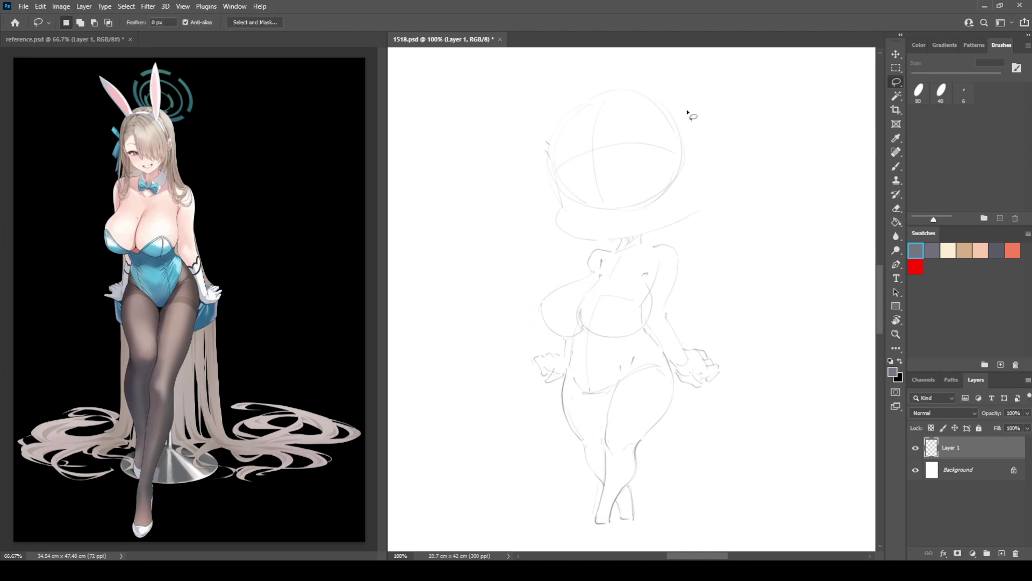
# Step: Erase the head circle and most of its face guides, and redraw the curved eye line across the face
pyautogui.press('e')
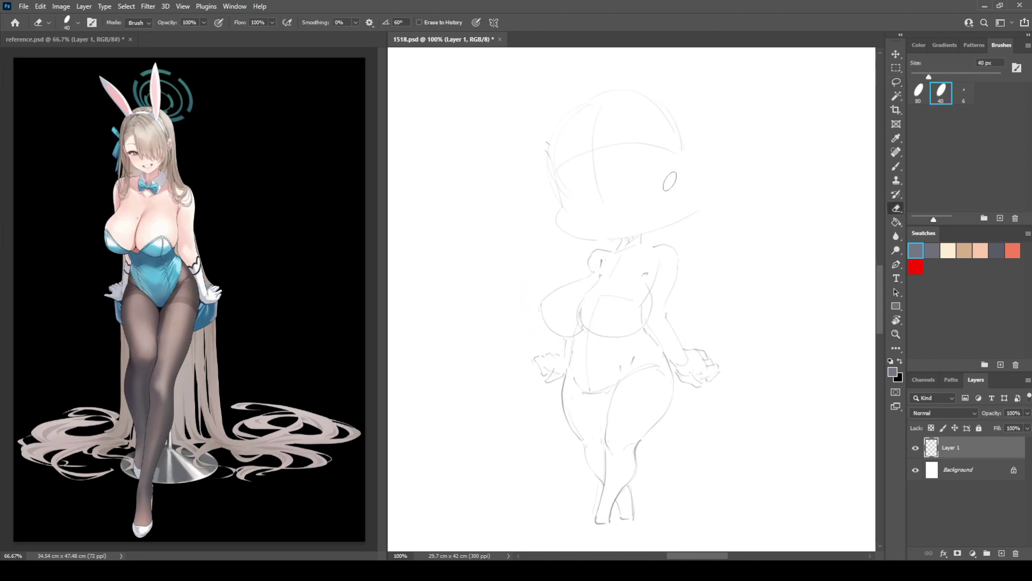
pyautogui.moveTo(670, 181)
pyautogui.mouseDown()
pyautogui.moveTo(674, 117)
pyautogui.moveTo(564, 123)
pyautogui.moveTo(676, 89)
pyautogui.moveTo(671, 122)
pyautogui.moveTo(620, 94)
pyautogui.moveTo(552, 137)
pyautogui.mouseUp()
pyautogui.moveTo(567, 162); pyautogui.dragTo(586, 154)
pyautogui.press('b')
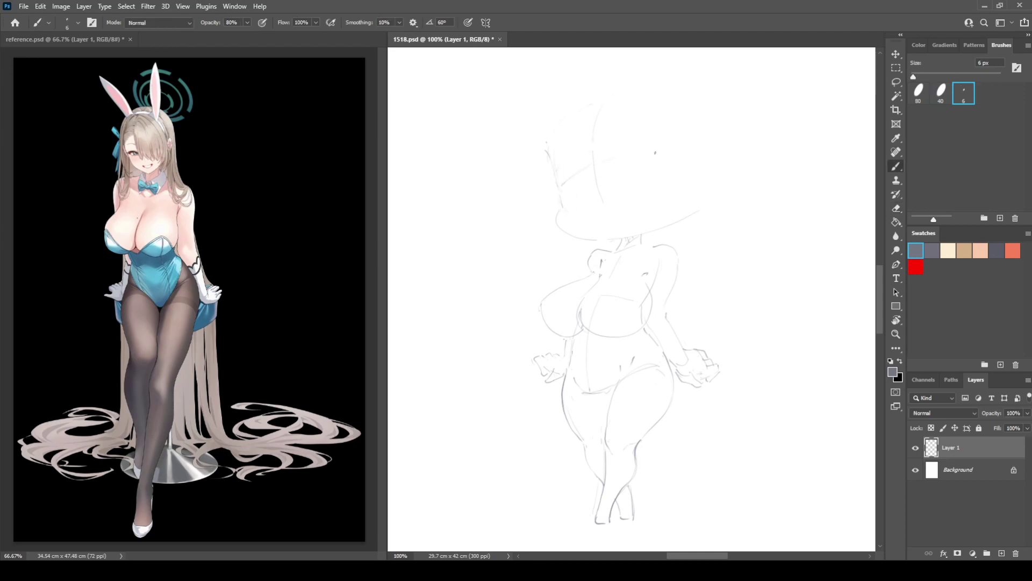
pyautogui.moveTo(687, 155); pyautogui.dragTo(633, 156)
# Step: Sketch the far eye's lash line and inner details at the far edge of the face, and erase the leftover eye line
pyautogui.click(363, 266)
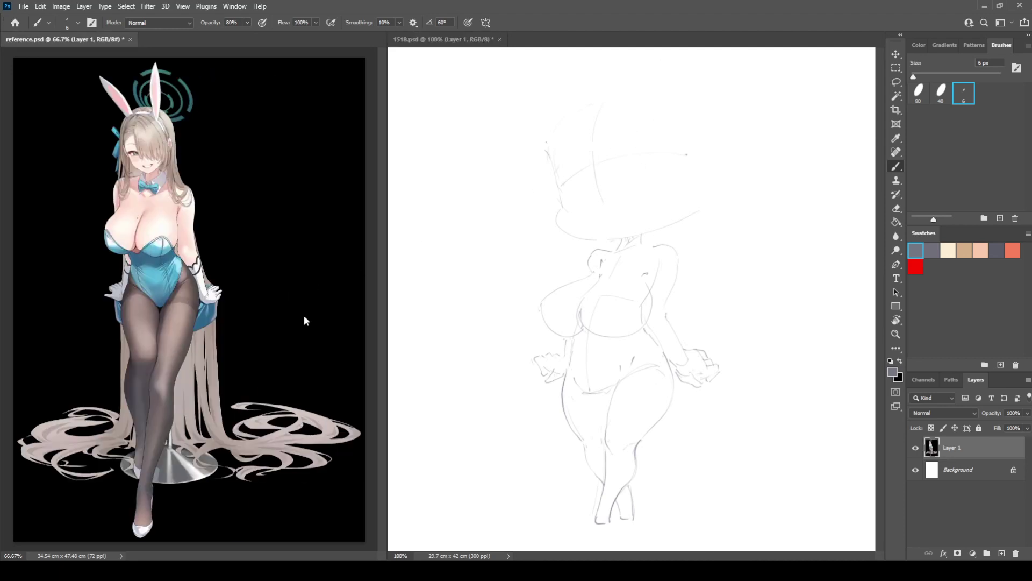
pyautogui.click(657, 202)
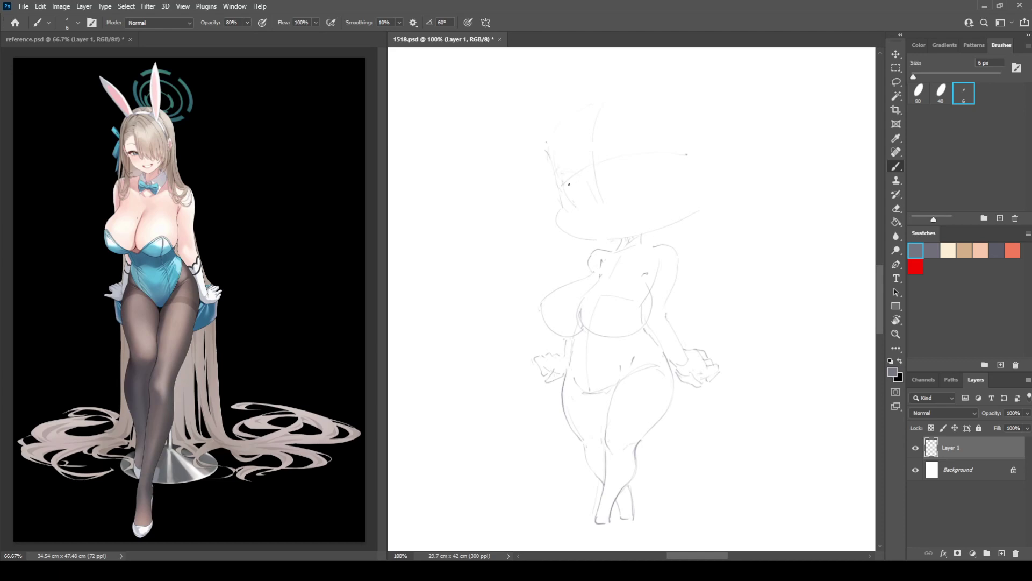
pyautogui.moveTo(562, 188); pyautogui.dragTo(565, 181)
pyautogui.hotkey('ctrl', 'z')
pyautogui.moveTo(548, 173); pyautogui.dragTo(552, 186)
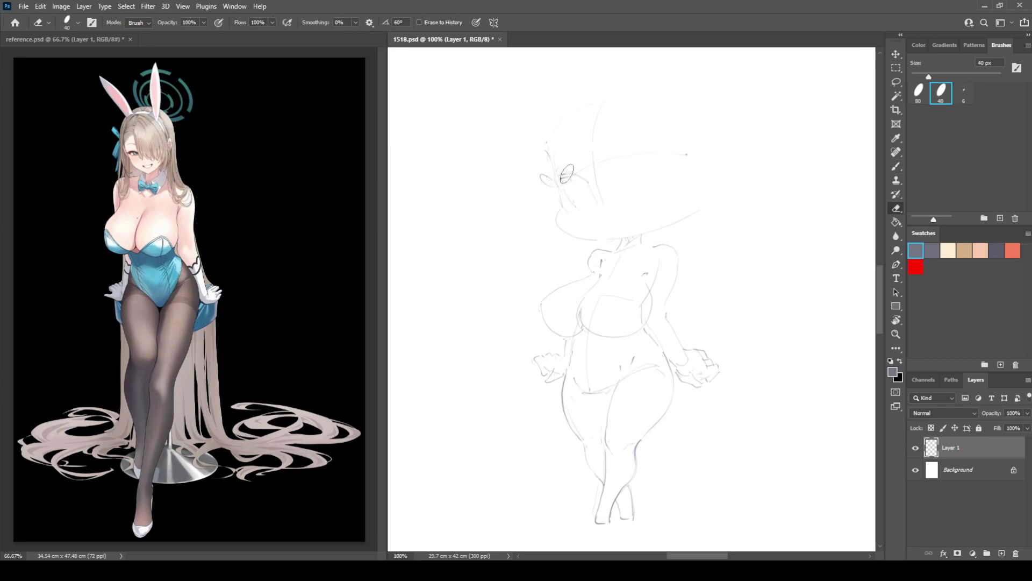
pyautogui.press('b')
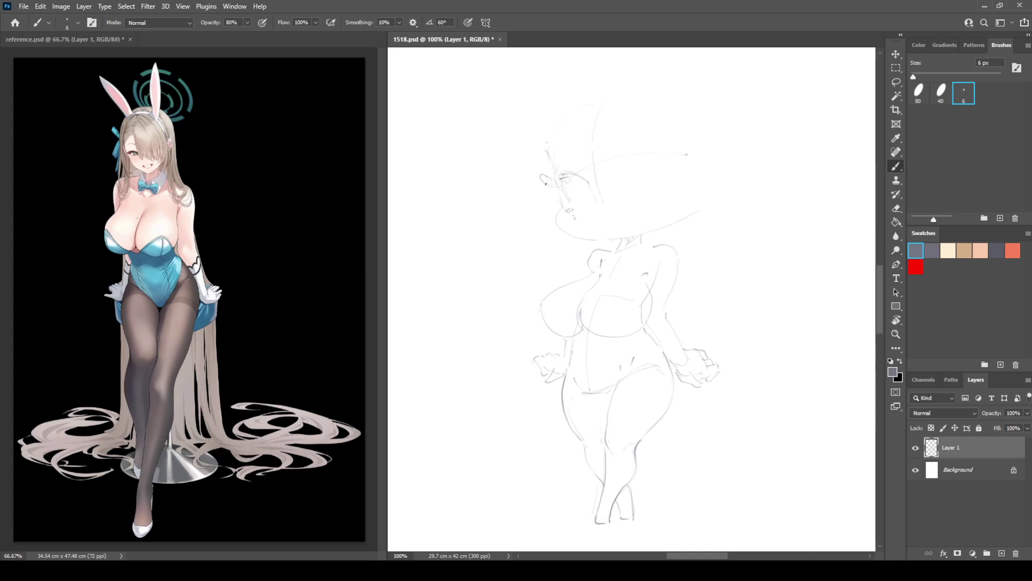
pyautogui.moveTo(541, 183); pyautogui.dragTo(580, 178)
pyautogui.press('e')
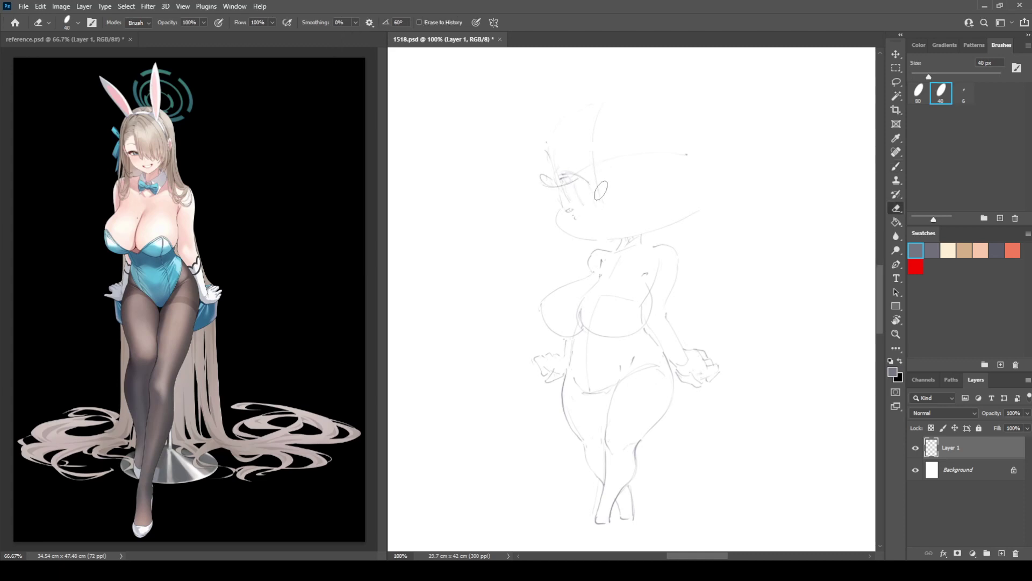
pyautogui.press('b')
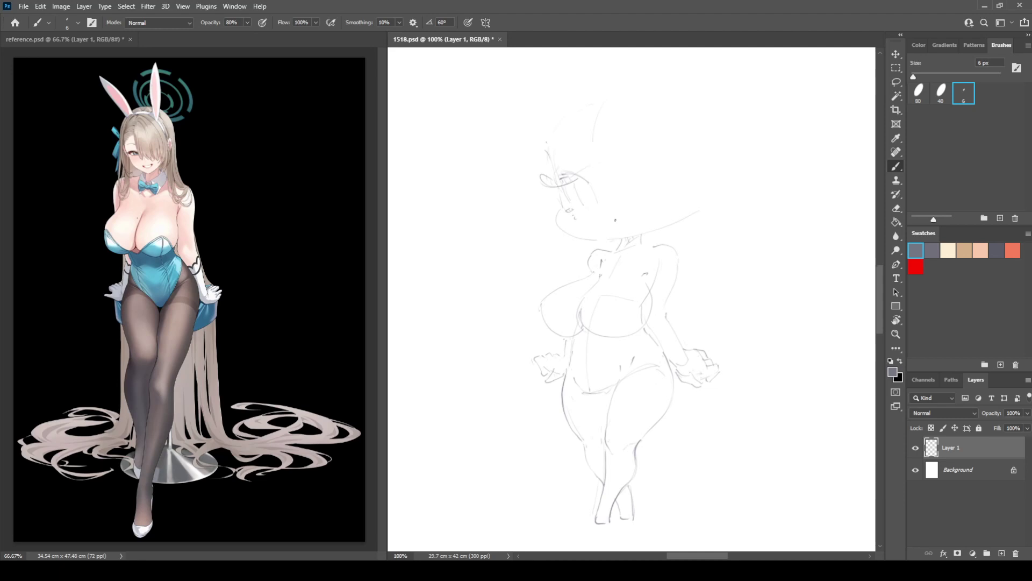
# Step: Erase the vertical face guide and sketch the arched outline and small lower marks of the near eye area
pyautogui.click(272, 194)
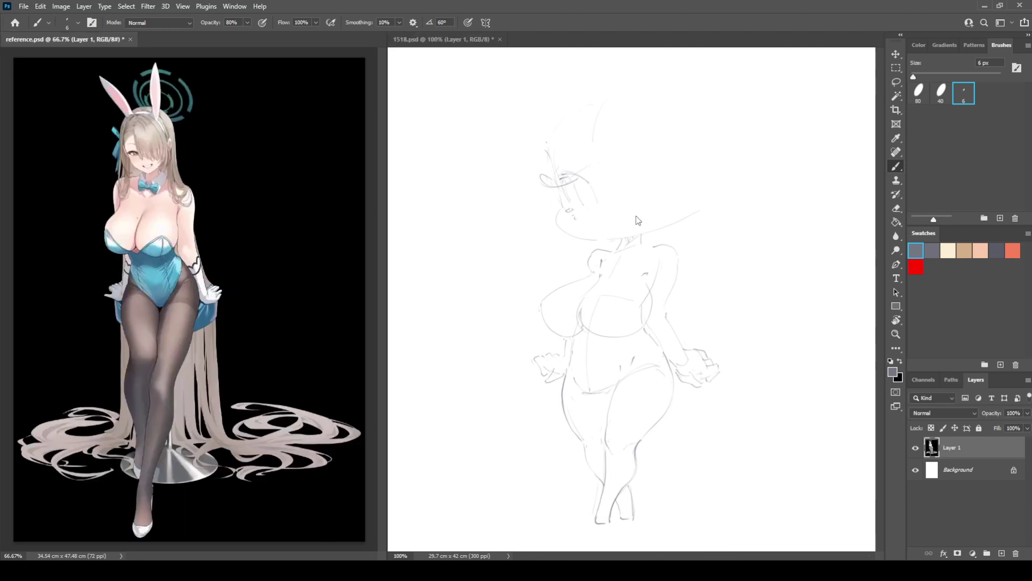
pyautogui.click(607, 225)
pyautogui.press('e')
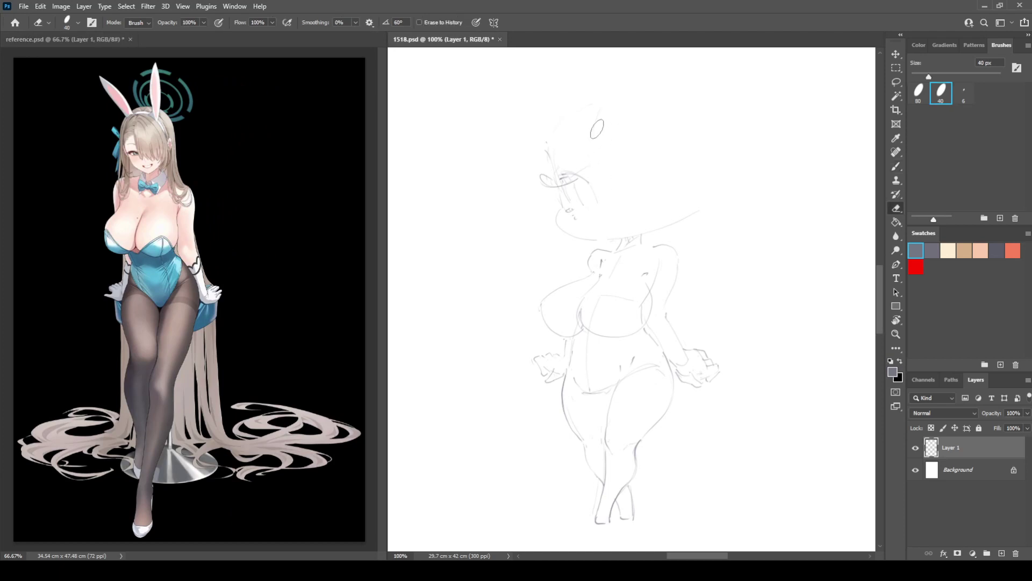
pyautogui.press('b')
pyautogui.moveTo(687, 190); pyautogui.dragTo(682, 200)
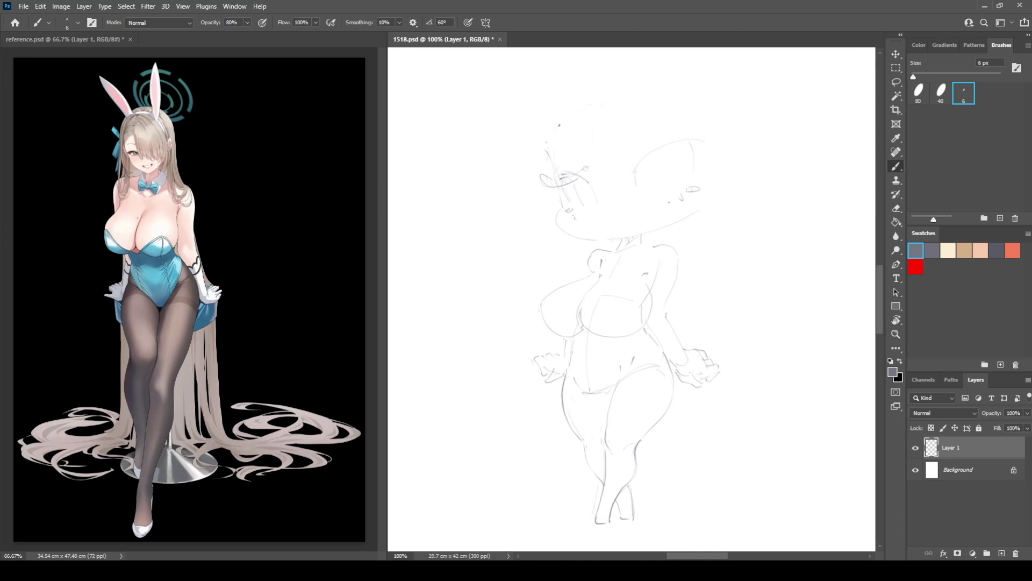
# Step: Sketch an oval above the far eye and the rounded ear on the near side of the head
pyautogui.moveTo(558, 119)
pyautogui.mouseDown()
pyautogui.moveTo(576, 141)
pyautogui.moveTo(554, 106)
pyautogui.moveTo(576, 151)
pyautogui.mouseUp()
pyautogui.press('e')
pyautogui.press('b')
pyautogui.hotkey('ctrl', 'shift', 'h')
pyautogui.press('h')
pyautogui.moveTo(724, 166); pyautogui.dragTo(729, 197)
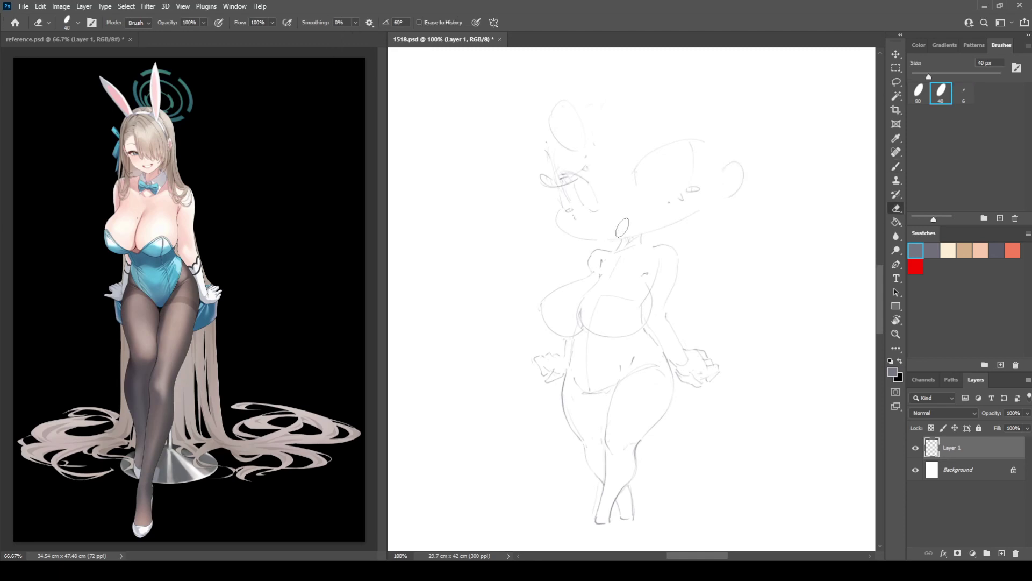
# Step: Sketch the small mouth above the chin and check the face in mirrored view
pyautogui.press('h')
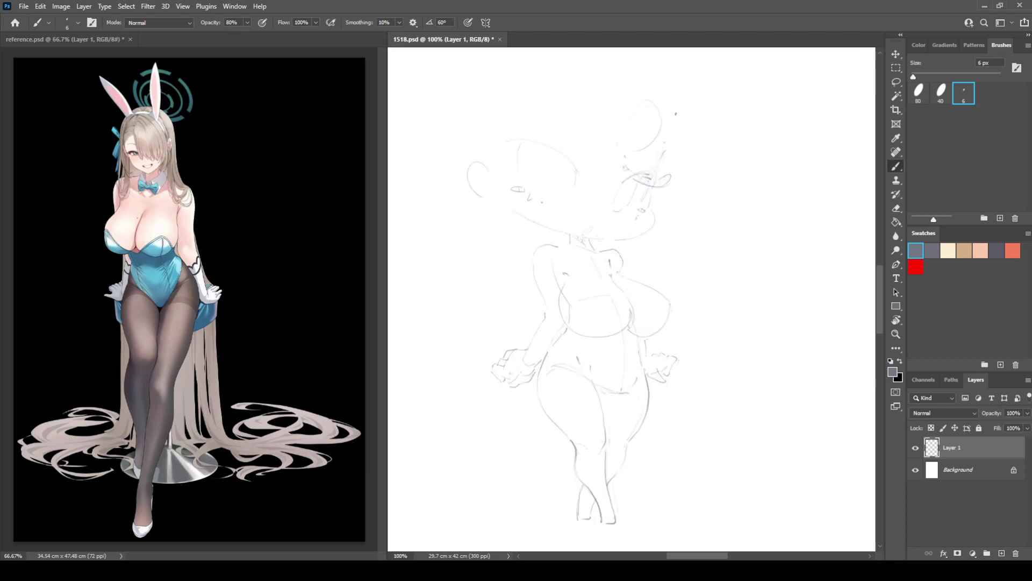
pyautogui.press('h')
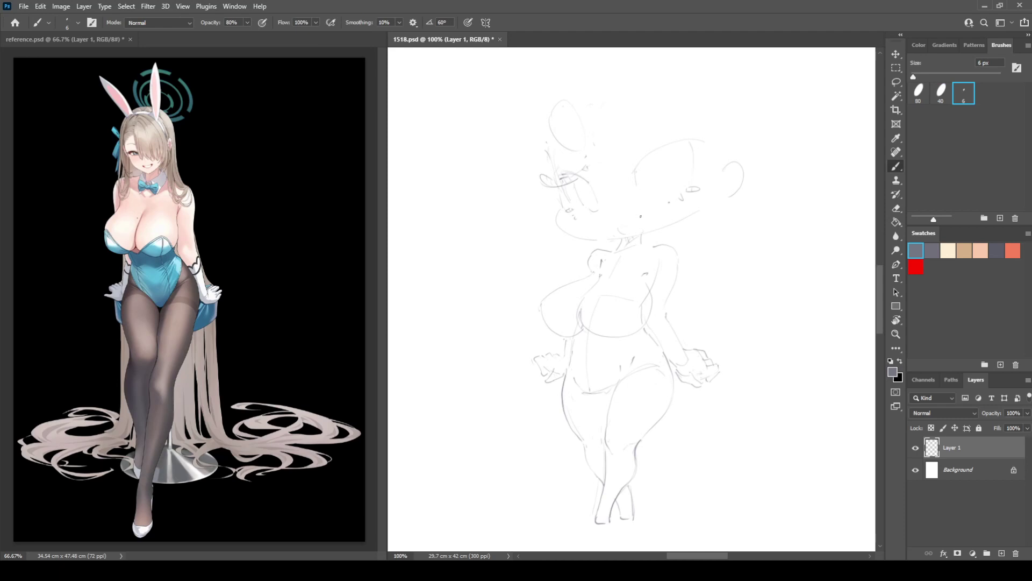
pyautogui.hotkey('ctrl', 'shift', 'h')
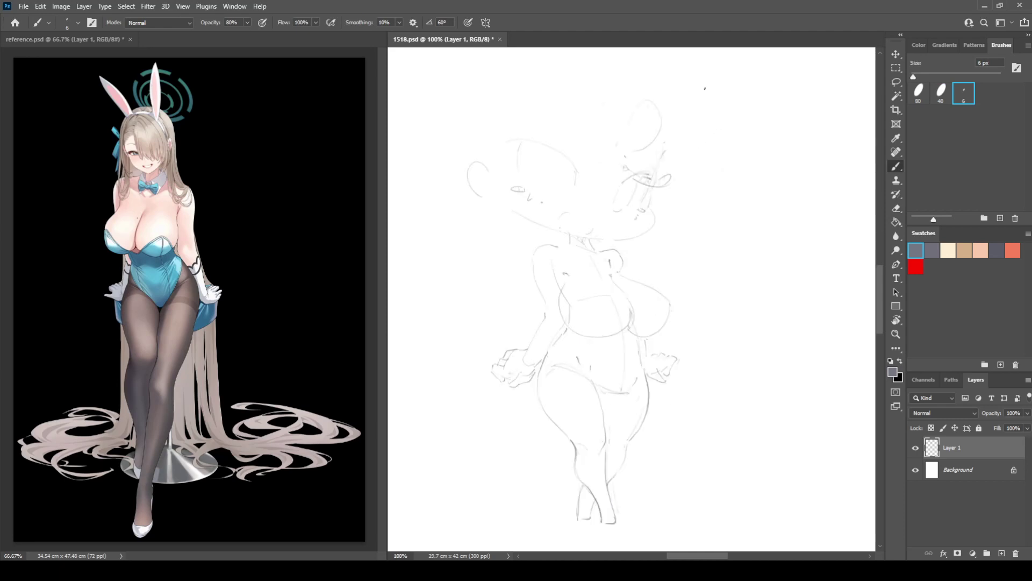
pyautogui.hotkey('ctrl', 'shift', 'h')
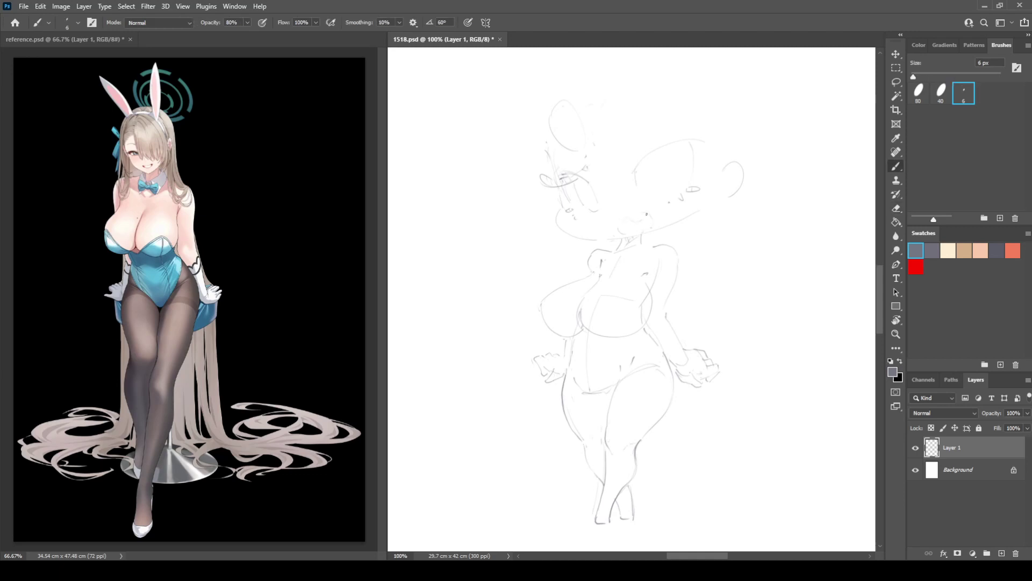
pyautogui.hotkey('ctrl', 'shift', 'h')
pyautogui.hotkey('ctrl', 'shift', 'h')
# Step: Lower the opacity of the body sketch layer and add a new layer above it
pyautogui.click(1026, 413)
pyautogui.moveTo(1024, 424); pyautogui.dragTo(1012, 425)
pyautogui.click(1000, 555)
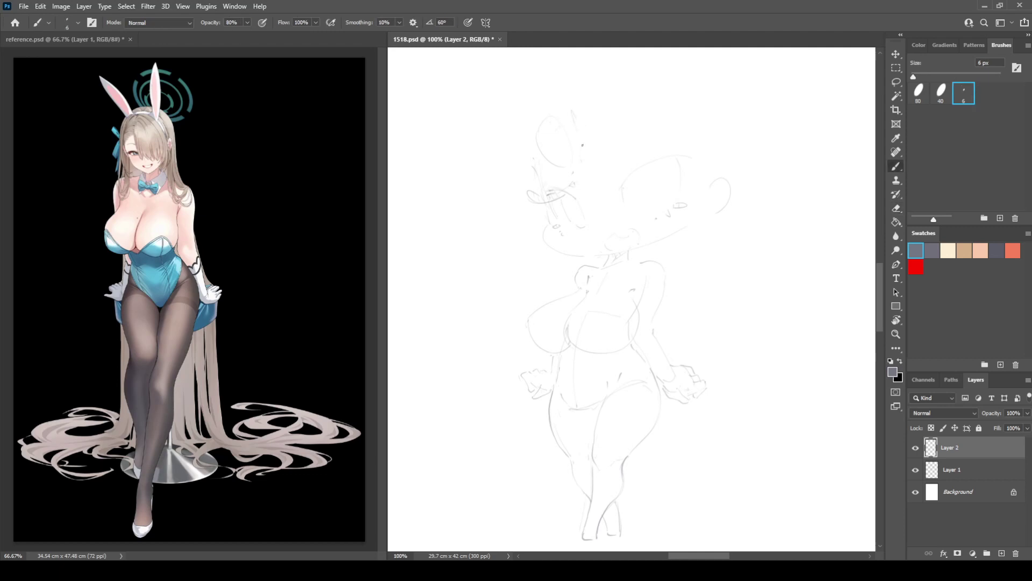
# Step: Sketch the long central bang curving down the face between the eyes on the new layer
pyautogui.press('e')
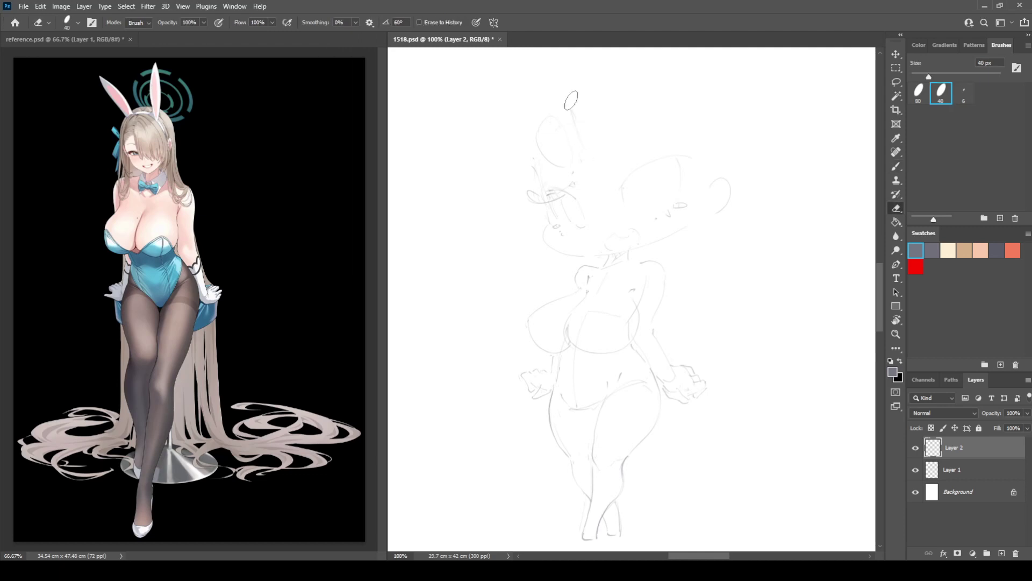
pyautogui.press('b')
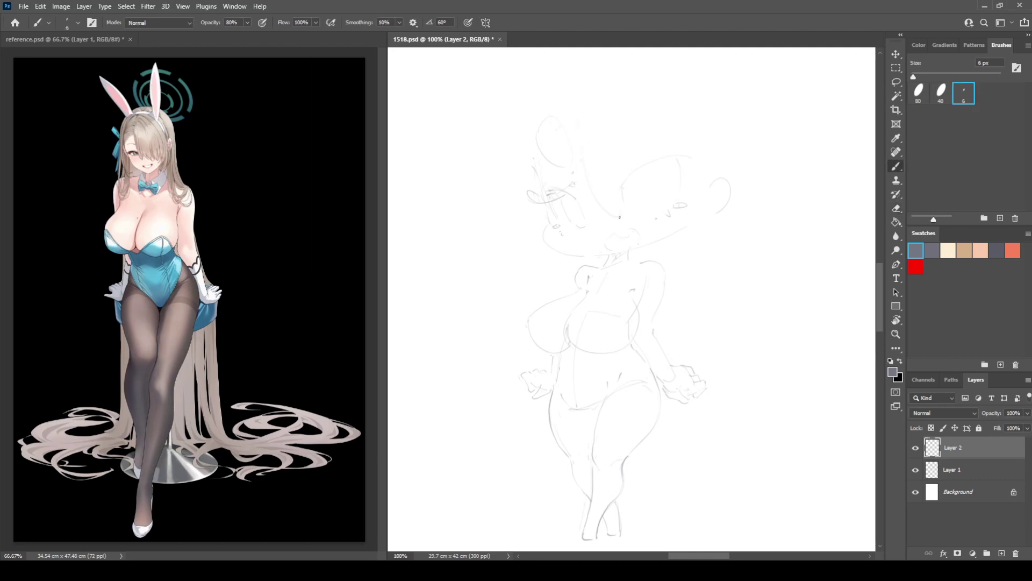
pyautogui.press('e')
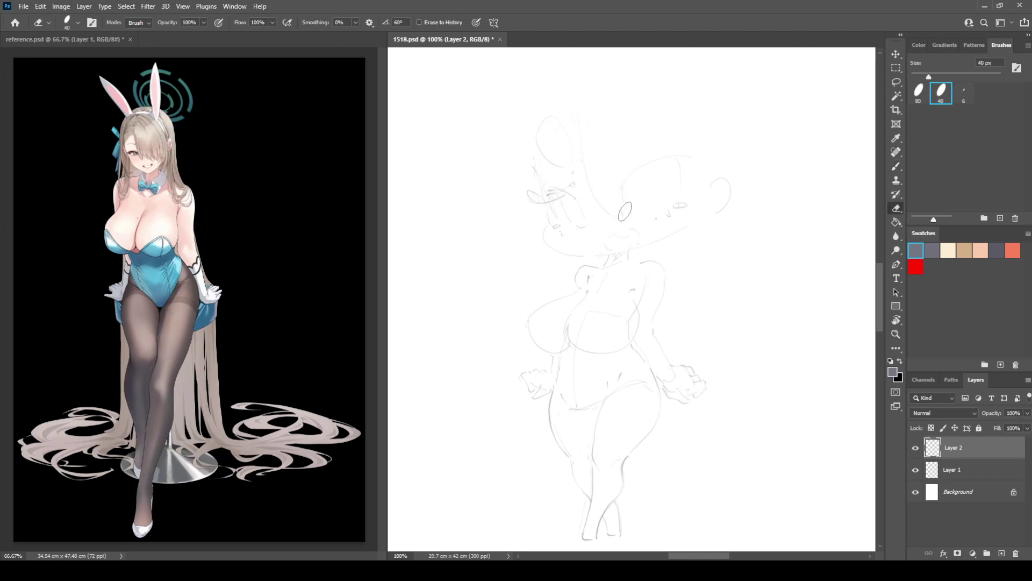
pyautogui.press('b')
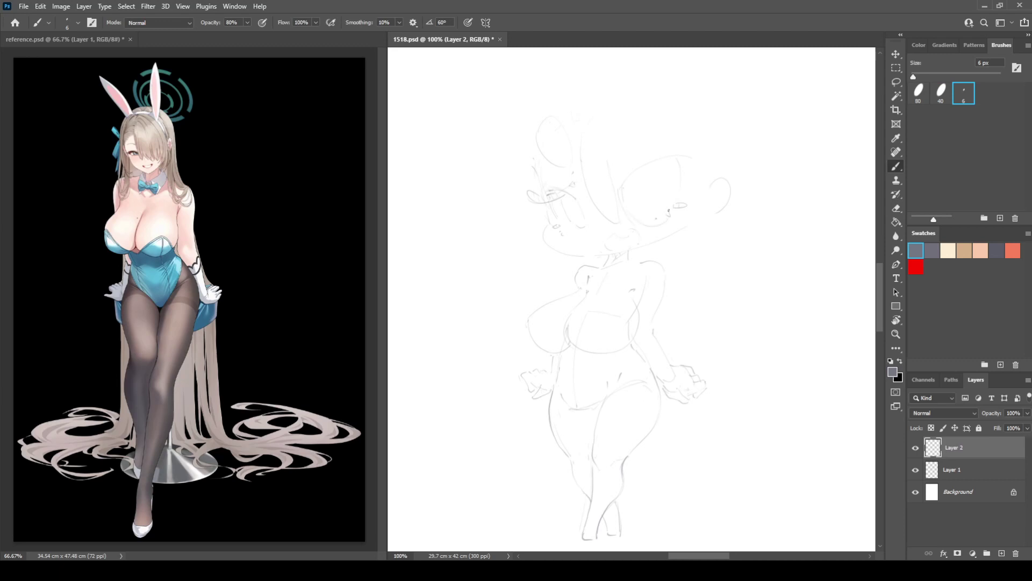
pyautogui.press('e')
pyautogui.press('b')
# Step: Sketch the near-side bangs from the crown down to the ear
pyautogui.hotkey('ctrl', 'shift', 'h')
pyautogui.press('h')
pyautogui.moveTo(653, 88); pyautogui.dragTo(692, 206)
pyautogui.press('e')
pyautogui.press('b')
# Step: Sketch the rounded crown contour and the far edge of the hair down beside the far eye
pyautogui.moveTo(530, 151)
pyautogui.mouseDown()
pyautogui.moveTo(548, 112)
pyautogui.moveTo(530, 130)
pyautogui.moveTo(535, 120)
pyautogui.moveTo(530, 153)
pyautogui.mouseUp()
pyautogui.press('e')
pyautogui.press('b')
pyautogui.moveTo(591, 86); pyautogui.dragTo(607, 88)
pyautogui.moveTo(531, 111); pyautogui.dragTo(525, 148)
# Step: Scale down and reposition both sketch layers together, and make the hair layer active again
pyautogui.keyDown('shift'); pyautogui.click(955, 470); pyautogui.keyUp('shift')
pyautogui.hotkey('ctrl', 't')
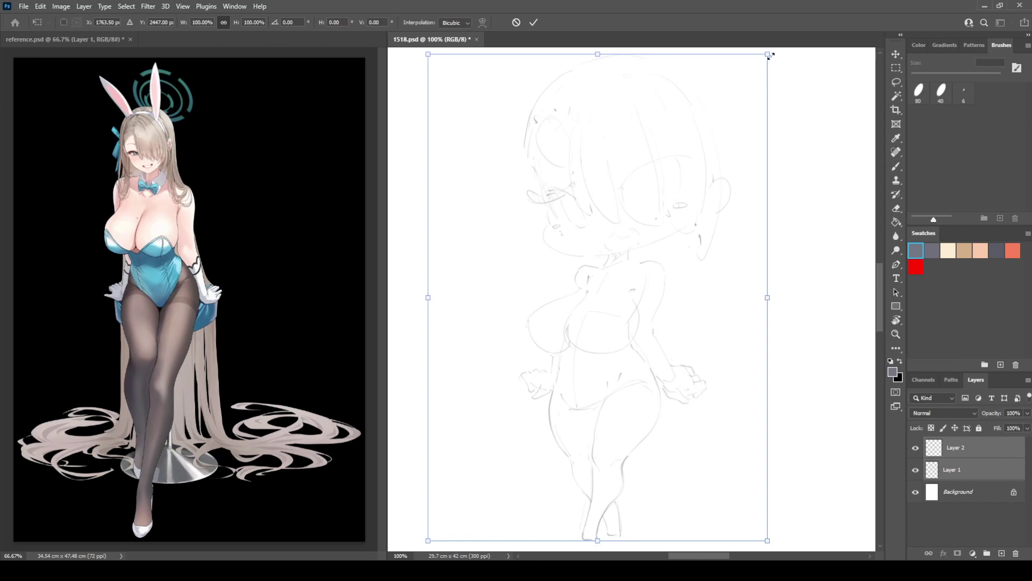
pyautogui.moveTo(769, 55); pyautogui.dragTo(735, 99)
pyautogui.moveTo(729, 127); pyautogui.dragTo(753, 125)
pyautogui.press('Return')
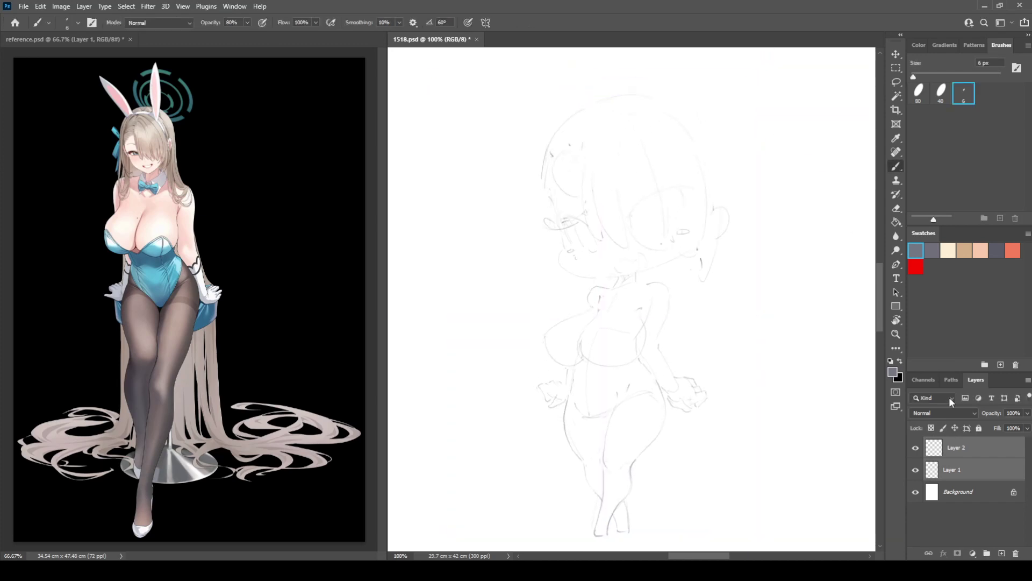
pyautogui.click(957, 447)
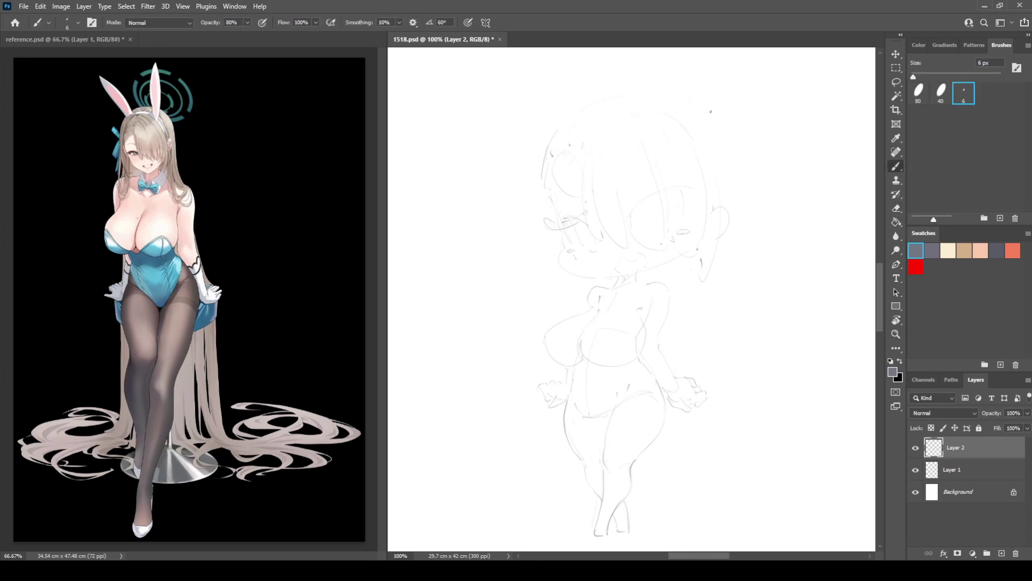
# Step: Draw and adjust the outer back-hair contour from the crown down past the near ear
pyautogui.moveTo(686, 98)
pyautogui.mouseDown()
pyautogui.moveTo(748, 167)
pyautogui.moveTo(754, 203)
pyautogui.mouseUp()
pyautogui.press('e')
pyautogui.moveTo(699, 96)
pyautogui.mouseDown()
pyautogui.moveTo(746, 156)
pyautogui.moveTo(693, 94)
pyautogui.moveTo(752, 209)
pyautogui.mouseUp()
pyautogui.press('b')
pyautogui.moveTo(742, 153); pyautogui.dragTo(747, 273)
# Step: Soften the far hair edge and sketch long locks over the far shoulder and behind the near arm
pyautogui.press('e')
pyautogui.moveTo(546, 170)
pyautogui.mouseDown()
pyautogui.moveTo(551, 138)
pyautogui.moveTo(560, 270)
pyautogui.mouseUp()
pyautogui.press('b')
pyautogui.hotkey('ctrl', 'z')
pyautogui.moveTo(567, 275); pyautogui.dragTo(580, 300)
pyautogui.hotkey('ctrl', 'z')
pyautogui.moveTo(578, 278); pyautogui.dragTo(586, 321)
pyautogui.moveTo(687, 302); pyautogui.dragTo(678, 343)
pyautogui.moveTo(747, 204); pyautogui.dragTo(683, 362)
# Step: Mirror the view and erase and redraw the near-side outer hair curve up to the crown
pyautogui.press('h')
pyautogui.press('e')
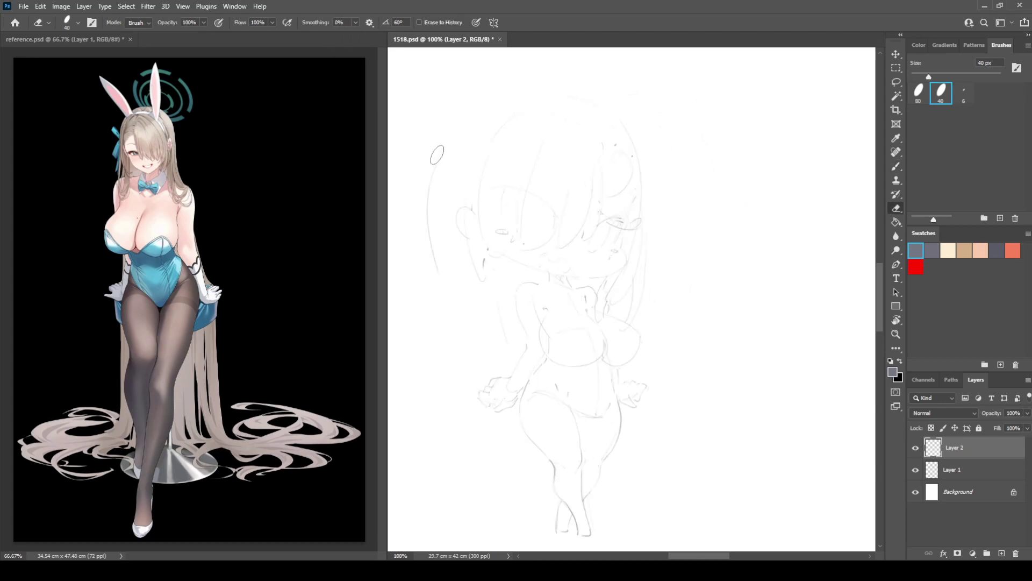
pyautogui.press('b')
pyautogui.press('e')
pyautogui.press('b')
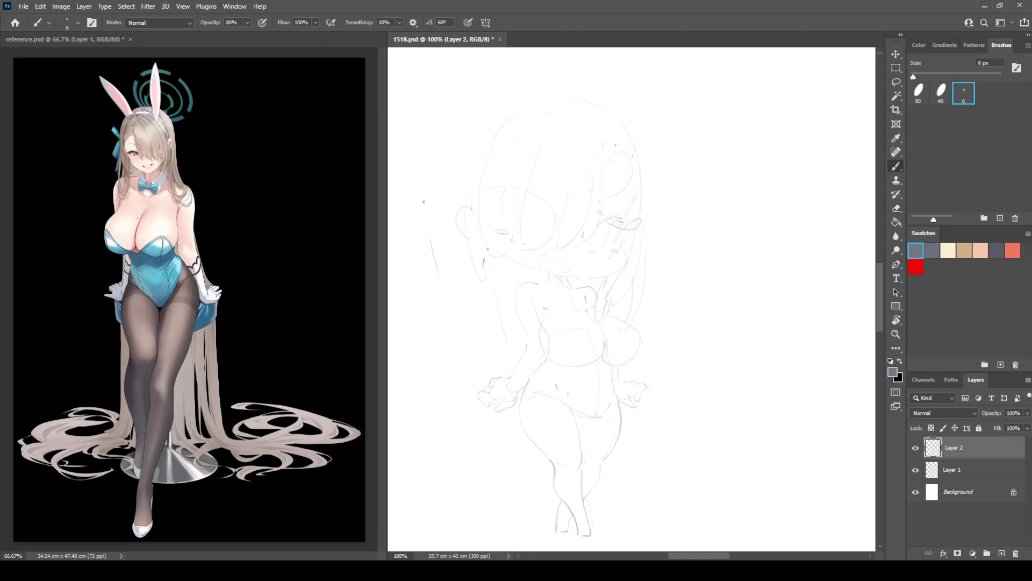
pyautogui.moveTo(473, 115); pyautogui.dragTo(512, 99)
# Step: Sketch long back-hair strands falling behind the body to the floor and hair loops pooling beside the feet
pyautogui.moveTo(444, 278); pyautogui.dragTo(457, 352)
pyautogui.moveTo(474, 416); pyautogui.dragTo(466, 455)
pyautogui.hotkey('ctrl', 'z')
pyautogui.moveTo(440, 253); pyautogui.dragTo(457, 511)
pyautogui.hotkey('ctrl', 'z')
pyautogui.moveTo(441, 258)
pyautogui.mouseDown()
pyautogui.moveTo(452, 460)
pyautogui.moveTo(525, 504)
pyautogui.mouseUp()
pyautogui.moveTo(596, 518)
pyautogui.mouseDown()
pyautogui.moveTo(653, 522)
pyautogui.moveTo(650, 511)
pyautogui.moveTo(646, 530)
pyautogui.mouseUp()
pyautogui.moveTo(485, 460)
pyautogui.mouseDown()
pyautogui.moveTo(505, 517)
pyautogui.moveTo(502, 459)
pyautogui.moveTo(514, 487)
pyautogui.moveTo(500, 515)
pyautogui.mouseUp()
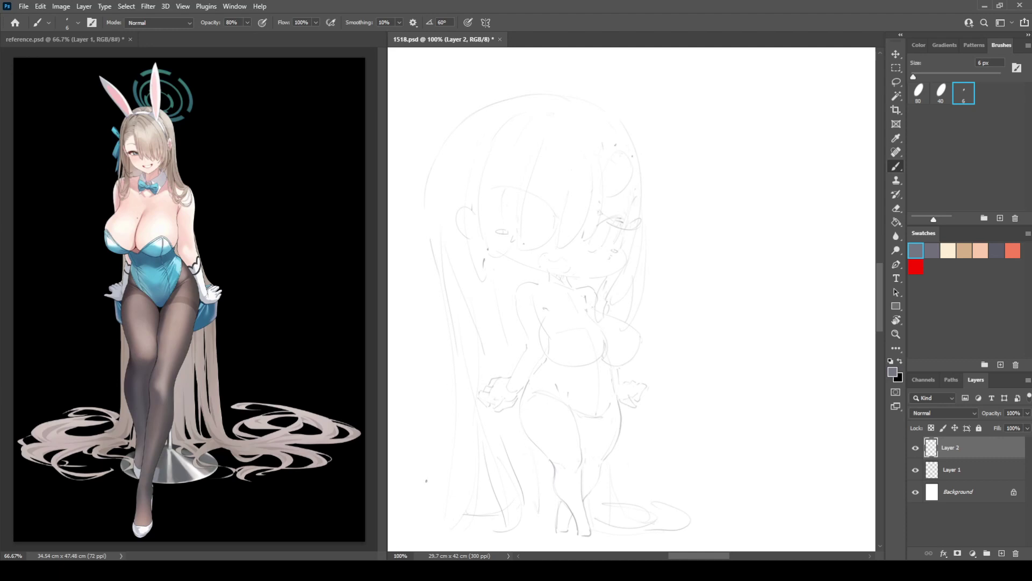
# Step: Add curled hair ends on the floor on both sides of the figure
pyautogui.moveTo(434, 509)
pyautogui.mouseDown()
pyautogui.moveTo(414, 499)
pyautogui.moveTo(430, 502)
pyautogui.moveTo(409, 498)
pyautogui.moveTo(401, 512)
pyautogui.moveTo(453, 529)
pyautogui.mouseUp()
pyautogui.moveTo(428, 495)
pyautogui.mouseDown()
pyautogui.moveTo(437, 473)
pyautogui.moveTo(437, 495)
pyautogui.mouseUp()
pyautogui.moveTo(640, 483); pyautogui.dragTo(623, 500)
# Step: Redraw the far-side head contour from the crown down to the far eye in the flipped view
pyautogui.press('h')
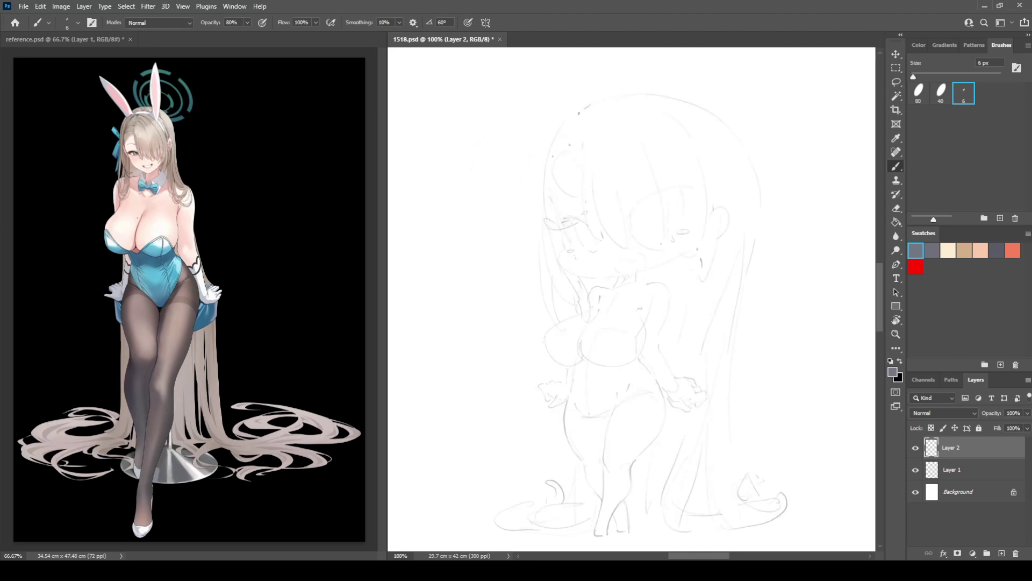
pyautogui.hotkey('ctrl', 'z')
pyautogui.moveTo(563, 126); pyautogui.dragTo(537, 214)
pyautogui.hotkey('ctrl', 'z')
pyautogui.moveTo(574, 115); pyautogui.dragTo(542, 218)
pyautogui.press('h')
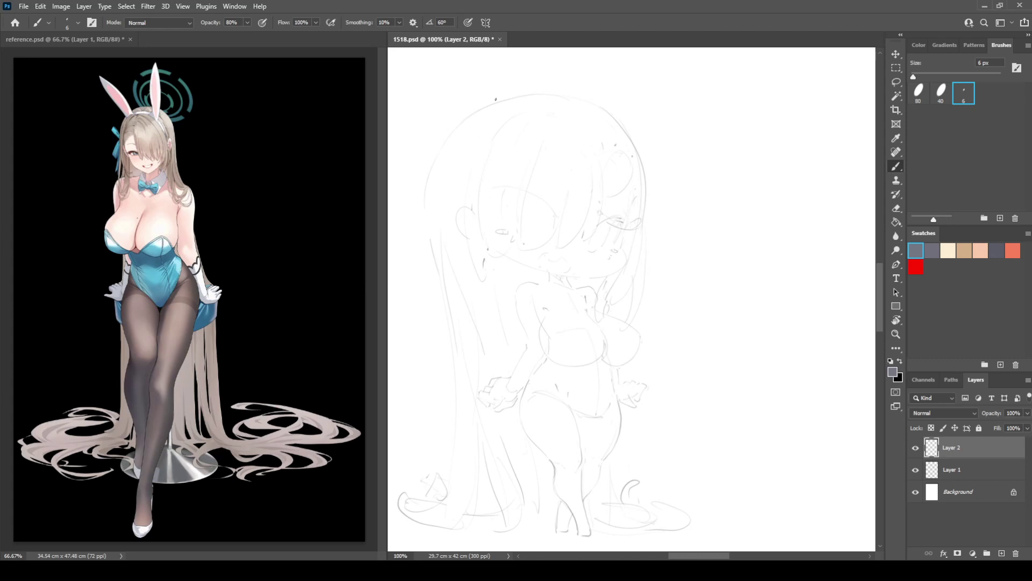
# Step: Lighten the near eye area's lines and redraw the pointed side lock below the near ear
pyautogui.press('e')
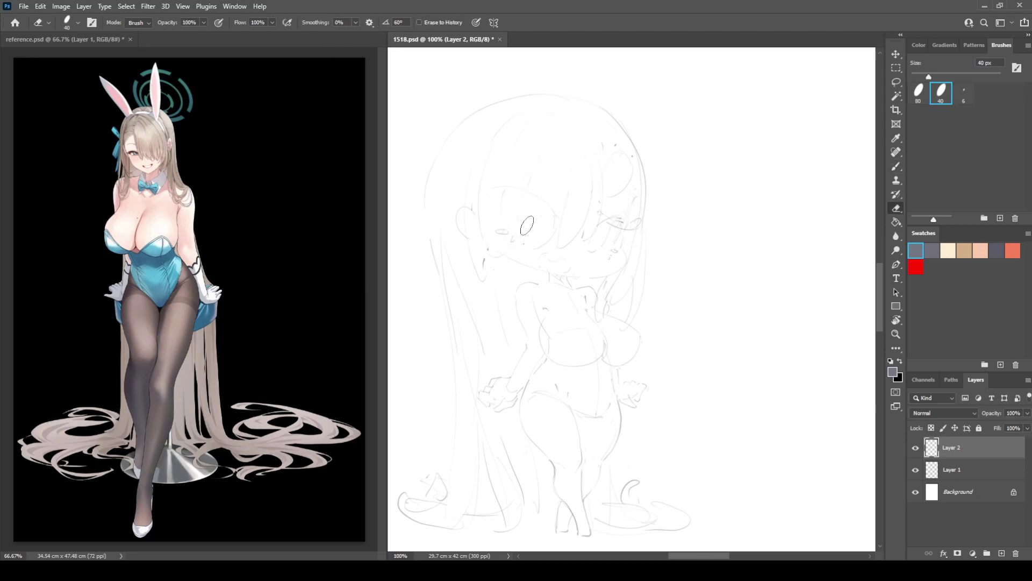
pyautogui.press('b')
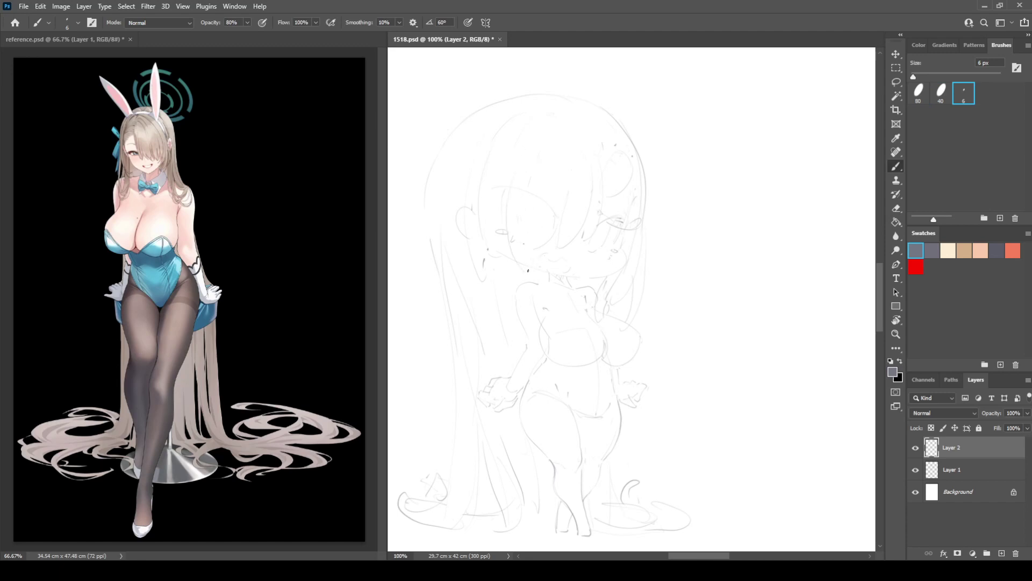
pyautogui.moveTo(511, 277); pyautogui.dragTo(510, 256)
pyautogui.press('e')
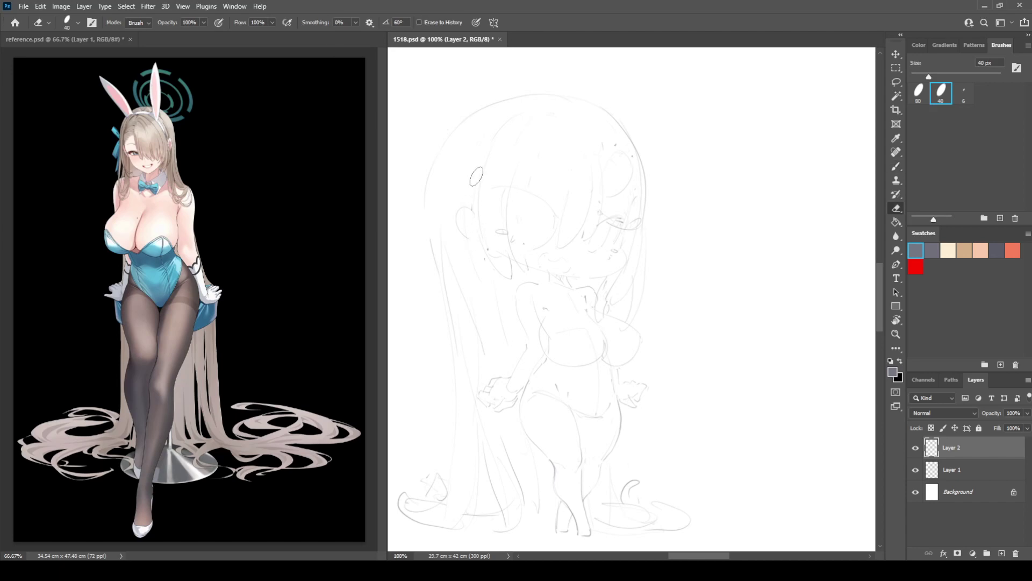
pyautogui.press('b')
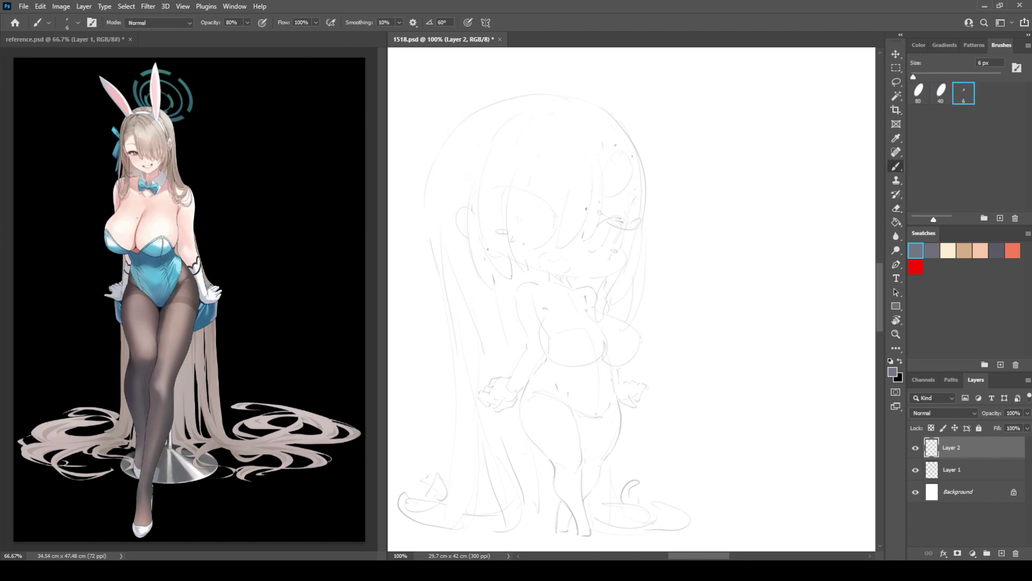
# Step: Erase and redraw the front-hair strands running down between the near eye and the near ear
pyautogui.press('e')
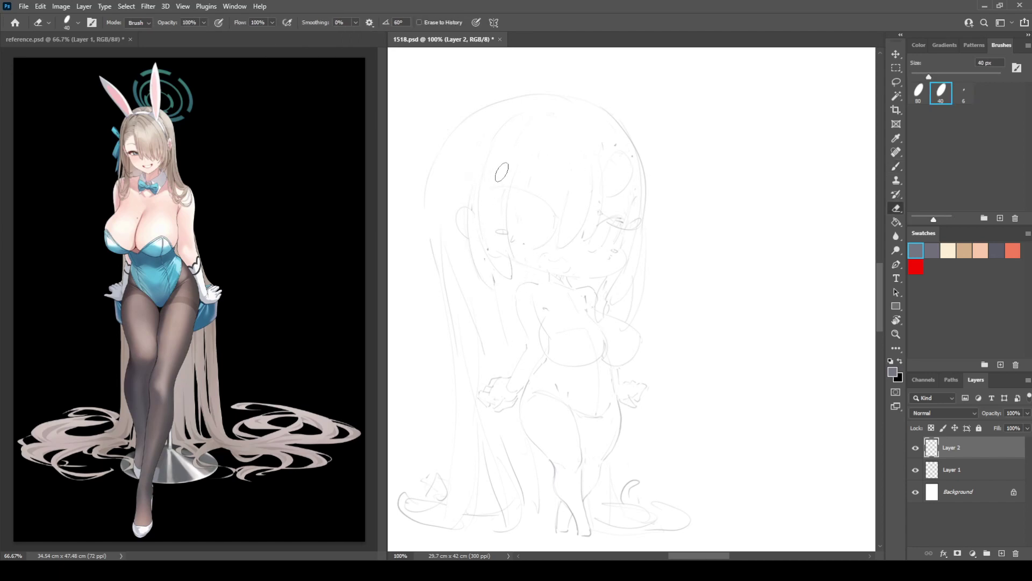
pyautogui.press('b')
pyautogui.press('e')
pyautogui.press('b')
pyautogui.press('e')
pyautogui.press('h')
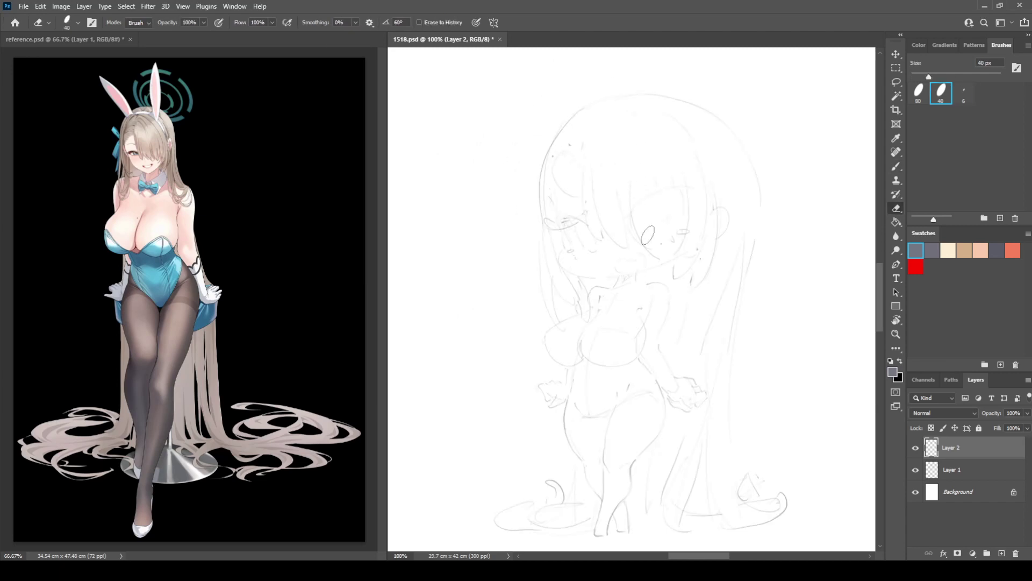
# Step: Erase the lower end of the near side lock and redraw it with a small outward curl below the near ear
pyautogui.press('b')
pyautogui.press('e')
pyautogui.moveTo(689, 282)
pyautogui.mouseDown()
pyautogui.moveTo(717, 244)
pyautogui.moveTo(721, 263)
pyautogui.mouseUp()
pyautogui.press('b')
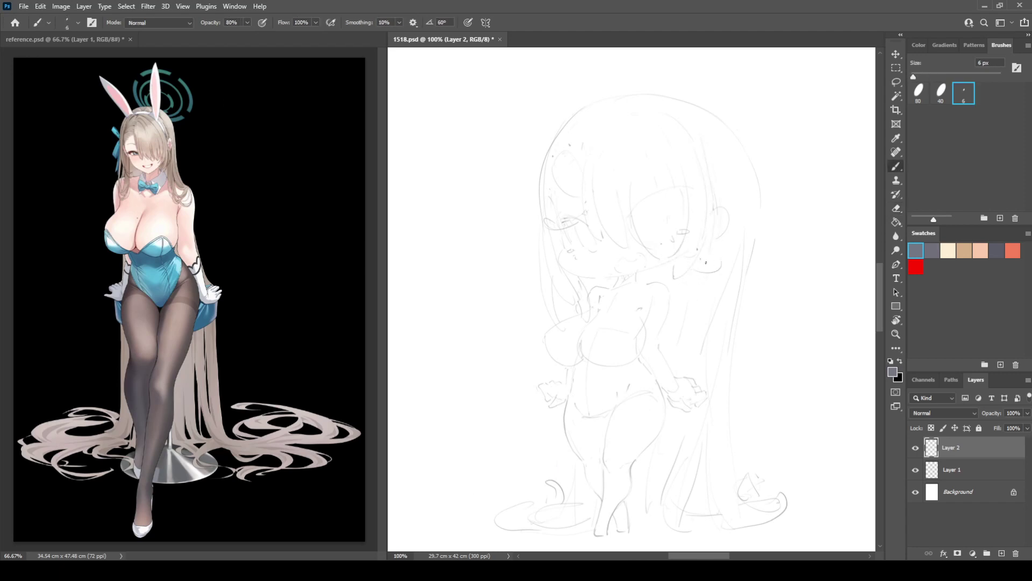
# Step: Lighten the near eye's guide circle and rework the fringe strands around it
pyautogui.press('e')
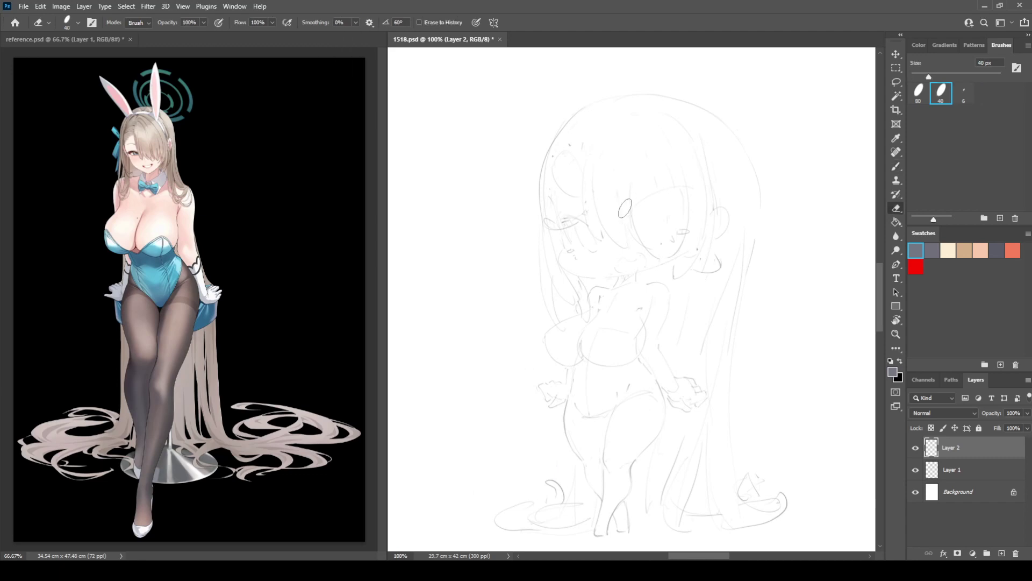
pyautogui.press('b')
pyautogui.press('e')
pyautogui.press('b')
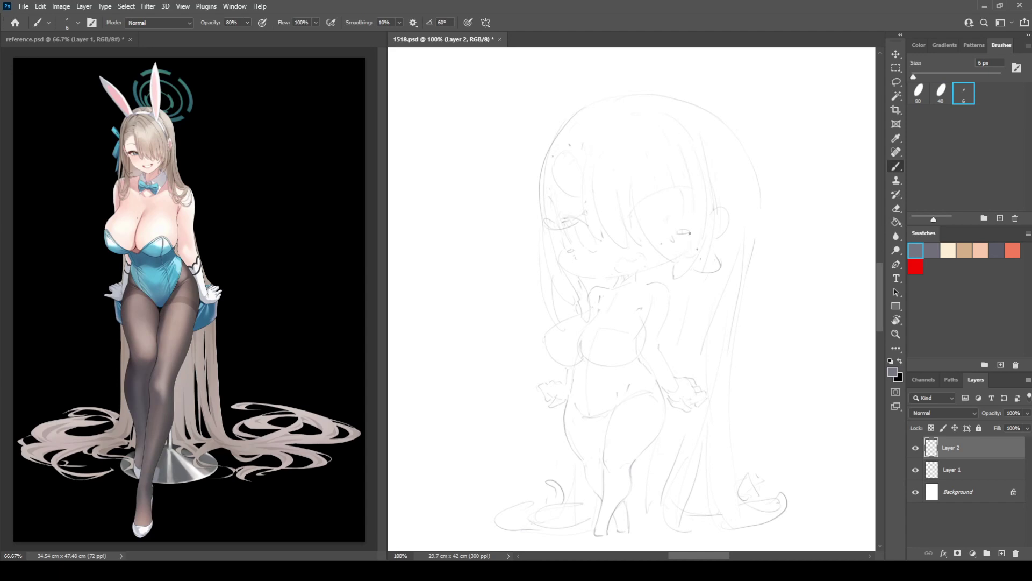
pyautogui.hotkey('ctrl', 'shift', 'h')
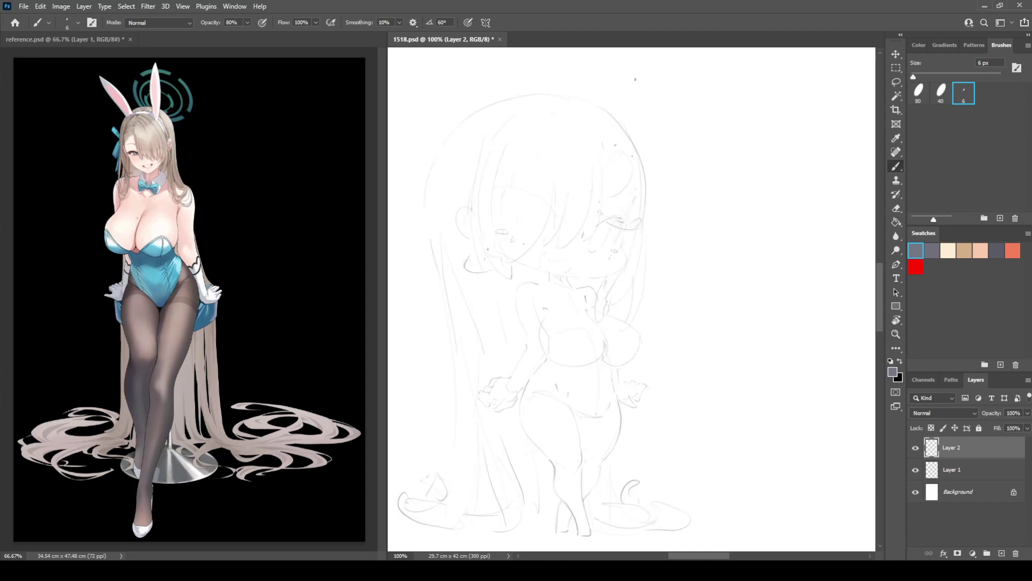
# Step: Redraw the oval shape above the far eye on Layer 1
pyautogui.press('h')
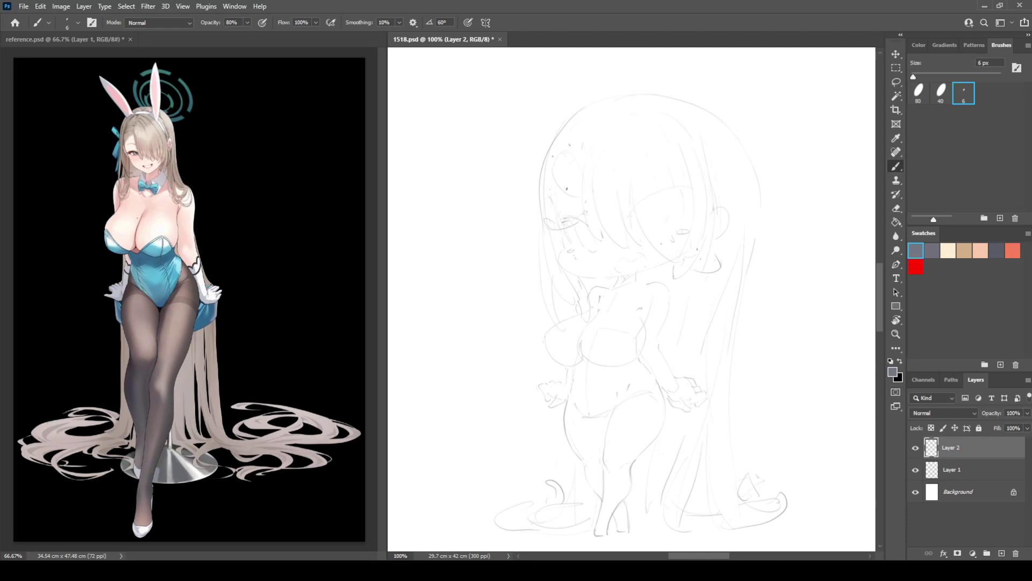
pyautogui.click(949, 470)
pyautogui.press('e')
pyautogui.press('b')
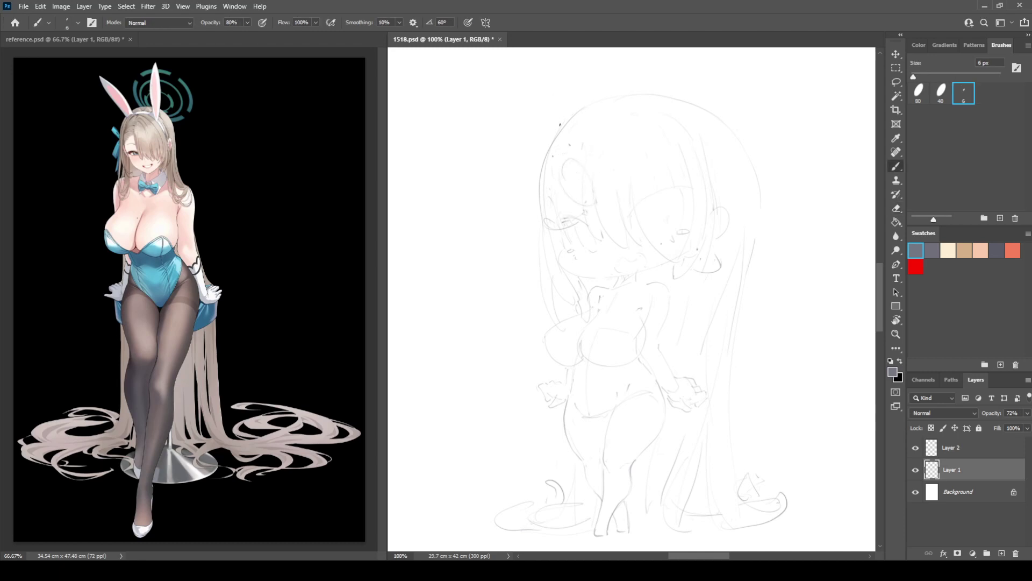
pyautogui.click(949, 447)
pyautogui.press('e')
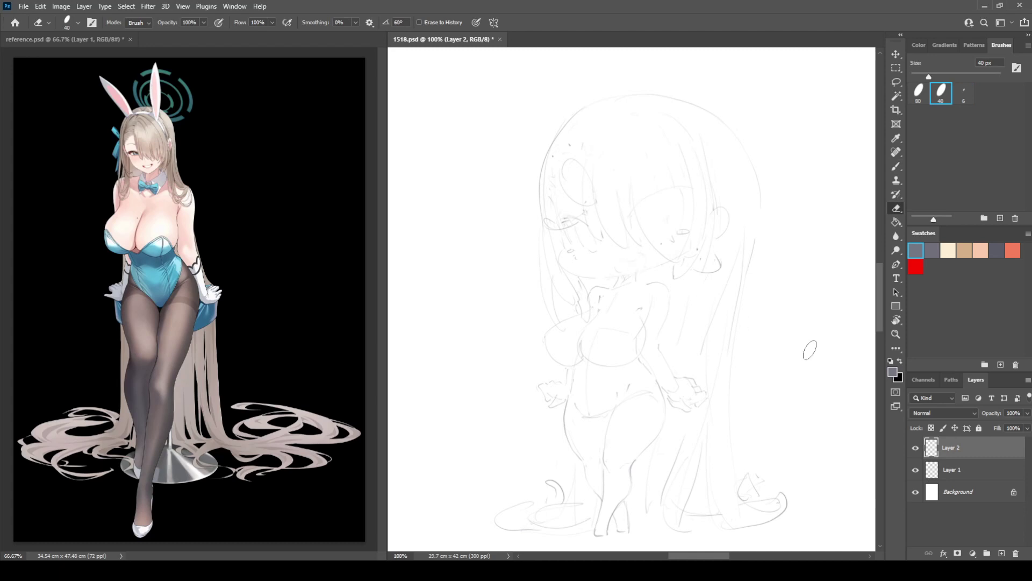
# Step: Rework the mouth and jaw lines on Layer 1, comparing the face in the flipped view
pyautogui.click(948, 471)
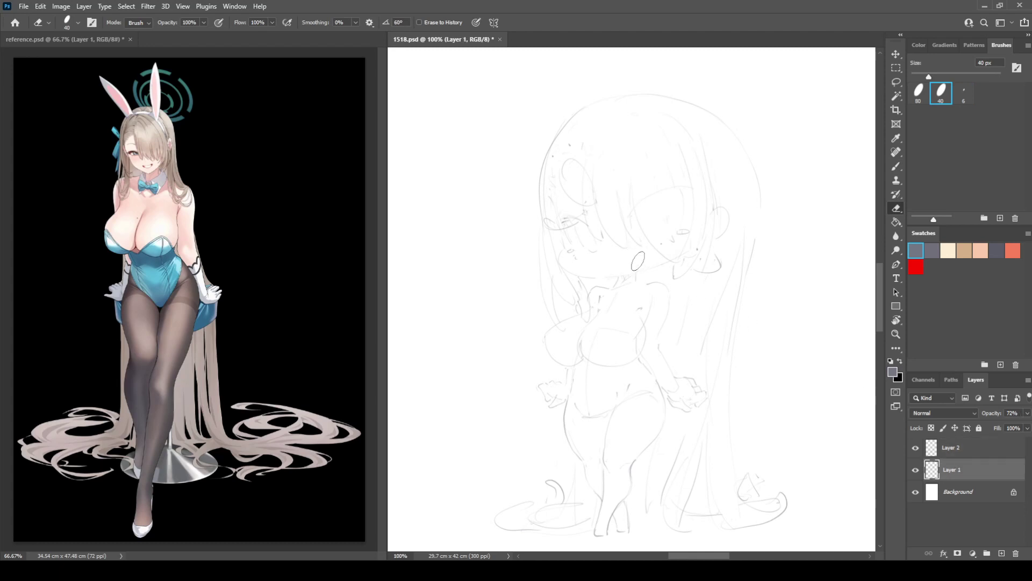
pyautogui.press('b')
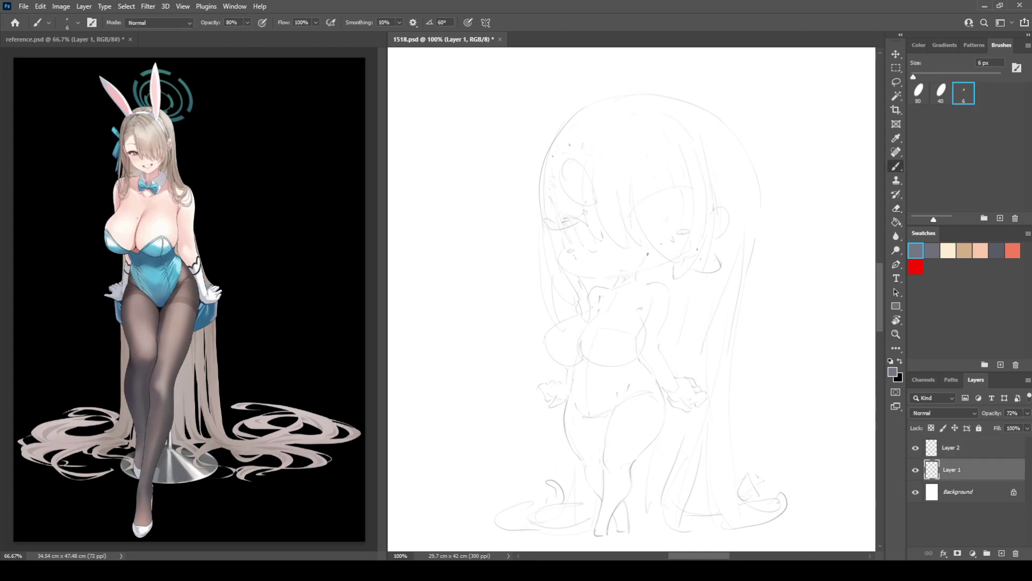
pyautogui.press('h')
pyautogui.hotkey('ctrl', 'shift', 'h')
pyautogui.hotkey('ctrl', 'shift', 'h')
pyautogui.hotkey('ctrl', 'shift', 'h')
pyautogui.press('e')
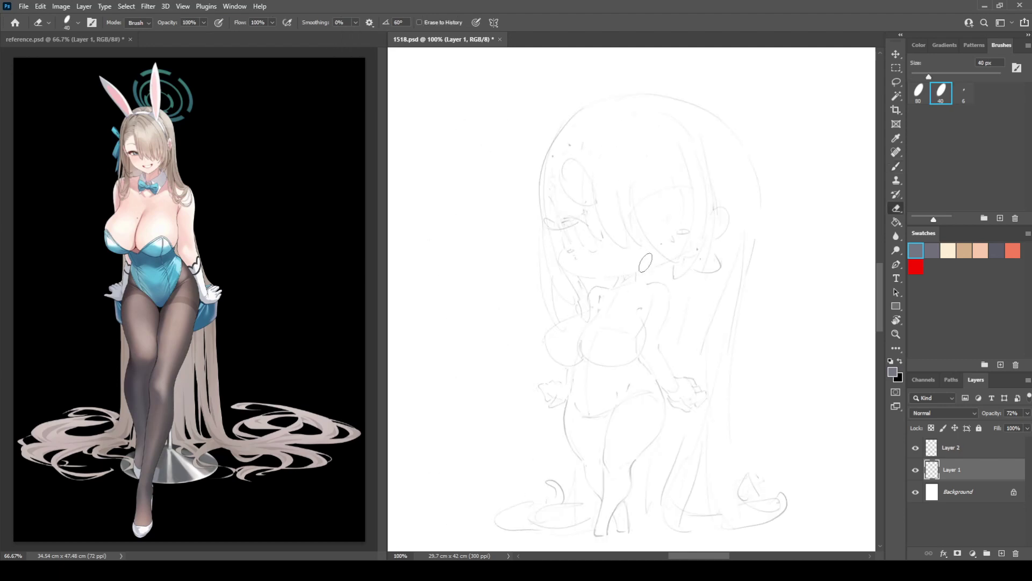
pyautogui.press('b')
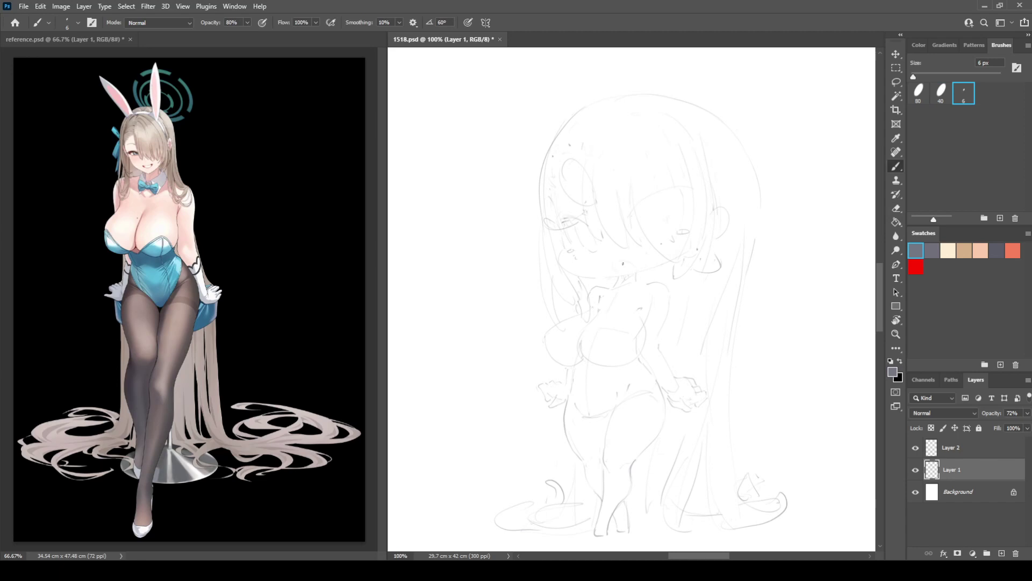
pyautogui.hotkey('ctrl', 'shift', 'h')
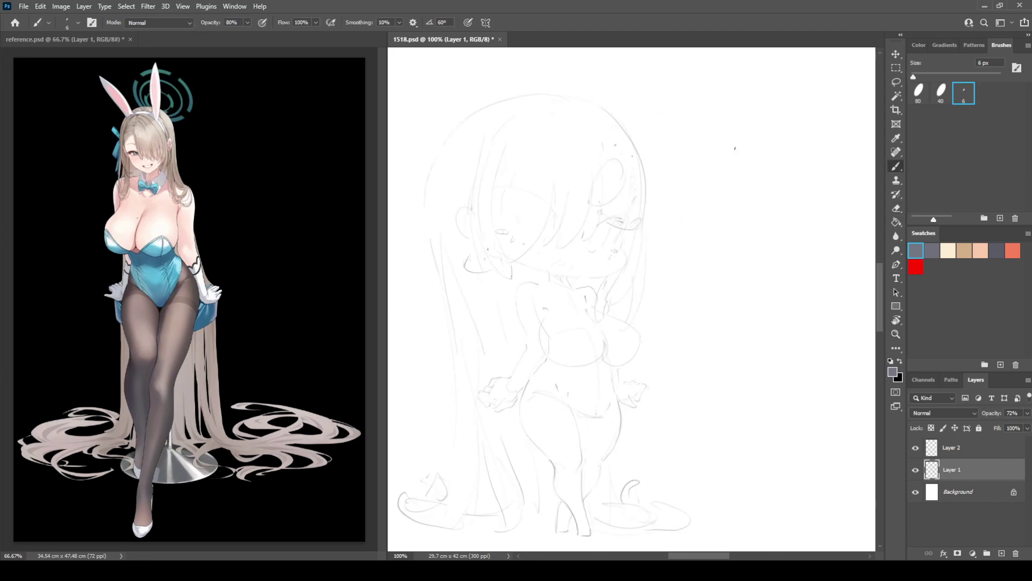
pyautogui.hotkey('ctrl', 'h')
# Step: Sketch ribbon loops beside the far side of the head and a headband over the crown on Layer 2
pyautogui.click(960, 448)
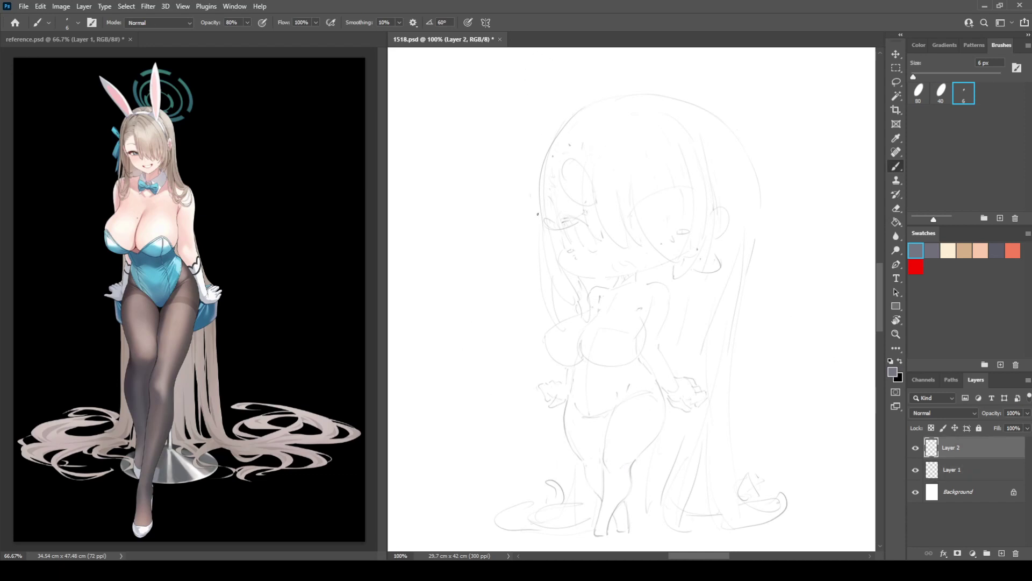
pyautogui.moveTo(531, 202)
pyautogui.mouseDown()
pyautogui.moveTo(506, 221)
pyautogui.moveTo(531, 226)
pyautogui.moveTo(538, 254)
pyautogui.mouseUp()
pyautogui.moveTo(697, 116); pyautogui.dragTo(718, 163)
# Step: Sketch the far rabbit ear as a long rounded shape leaning outward from the headband
pyautogui.moveTo(551, 105)
pyautogui.mouseDown()
pyautogui.moveTo(507, 66)
pyautogui.moveTo(504, 115)
pyautogui.moveTo(565, 139)
pyautogui.moveTo(478, 70)
pyautogui.moveTo(540, 146)
pyautogui.mouseUp()
pyautogui.hotkey('ctrl', 'z')
pyautogui.moveTo(691, 104); pyautogui.dragTo(638, 63)
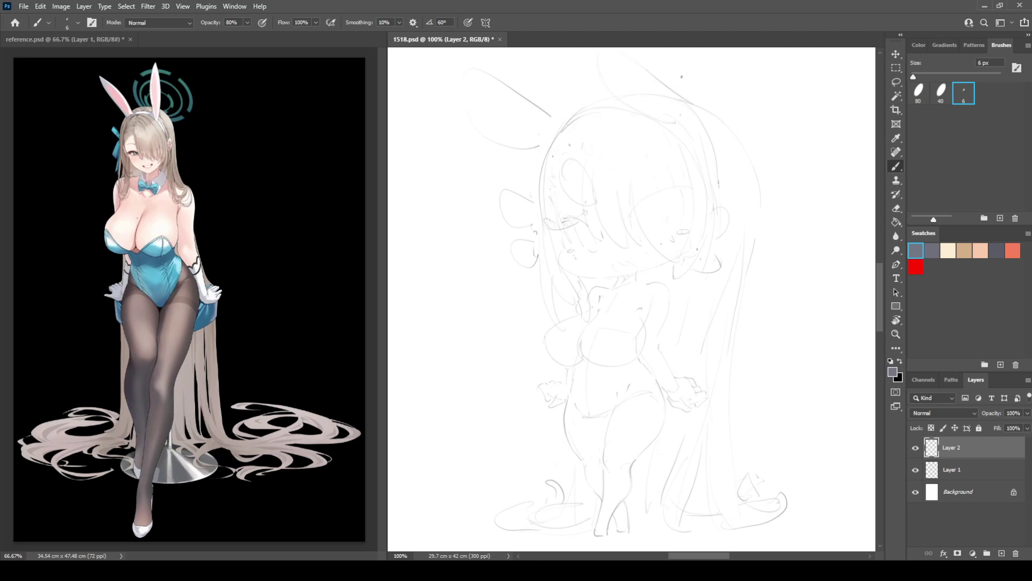
pyautogui.hotkey('ctrl', 'z')
pyautogui.moveTo(700, 136); pyautogui.dragTo(623, 59)
pyautogui.hotkey('ctrl', 'z')
pyautogui.moveTo(613, 193); pyautogui.dragTo(612, 200)
pyautogui.moveTo(464, 78)
pyautogui.mouseDown()
pyautogui.moveTo(471, 131)
pyautogui.moveTo(487, 145)
pyautogui.mouseUp()
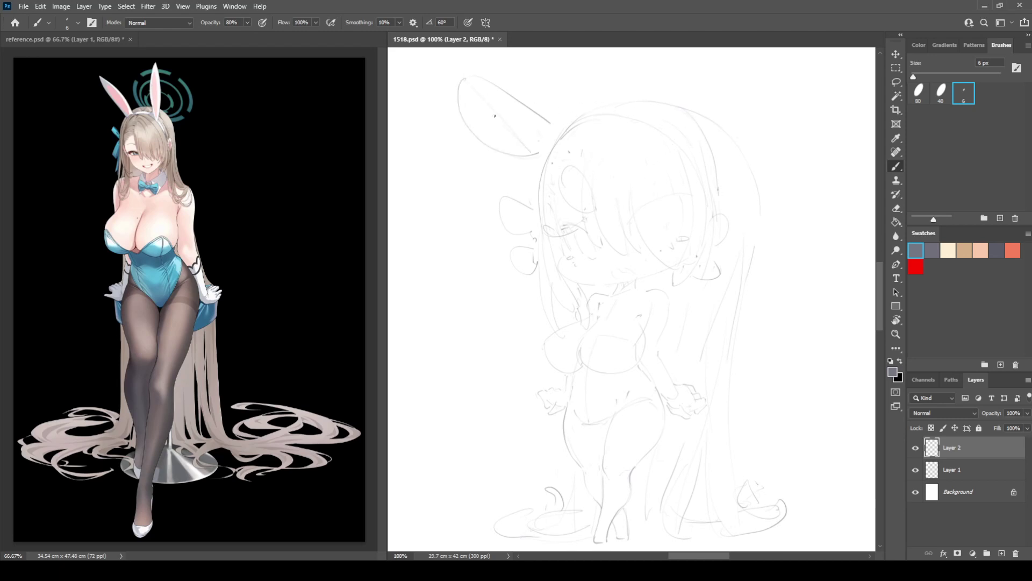
# Step: Sketch the near rabbit ear rising diagonally from the headband over the crown, replacing unsuccessful outlines
pyautogui.moveTo(700, 130); pyautogui.dragTo(633, 59)
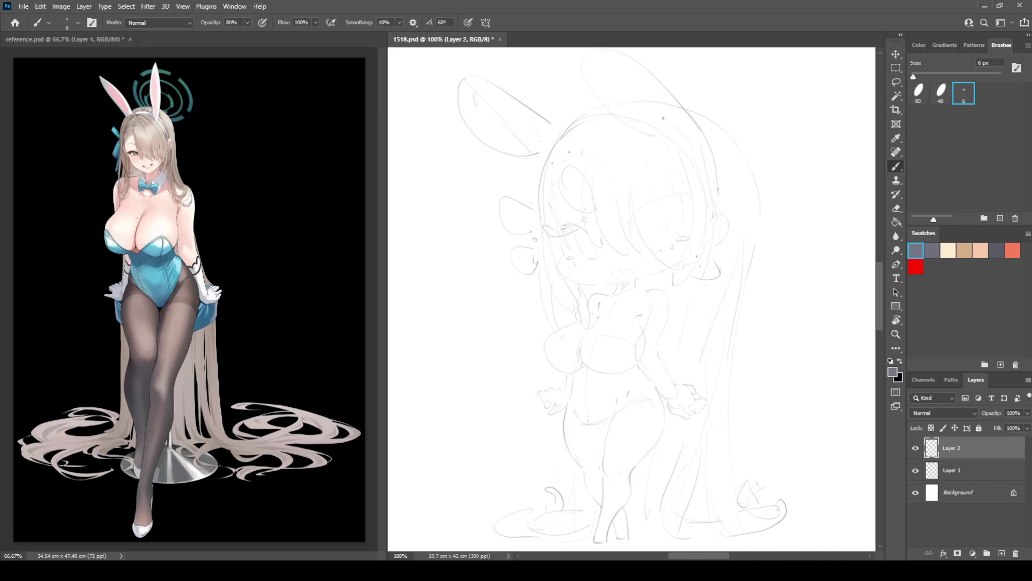
pyautogui.hotkey('ctrl', 'z')
pyautogui.moveTo(697, 149); pyautogui.dragTo(596, 66)
pyautogui.hotkey('ctrl', 'z')
pyautogui.moveTo(703, 157)
pyautogui.mouseDown()
pyautogui.moveTo(644, 86)
pyautogui.moveTo(574, 61)
pyautogui.mouseUp()
pyautogui.moveTo(573, 67)
pyautogui.mouseDown()
pyautogui.moveTo(677, 137)
pyautogui.moveTo(602, 58)
pyautogui.moveTo(606, 115)
pyautogui.moveTo(692, 144)
pyautogui.moveTo(652, 136)
pyautogui.moveTo(624, 111)
pyautogui.mouseUp()
pyautogui.hotkey('ctrl', 'z')
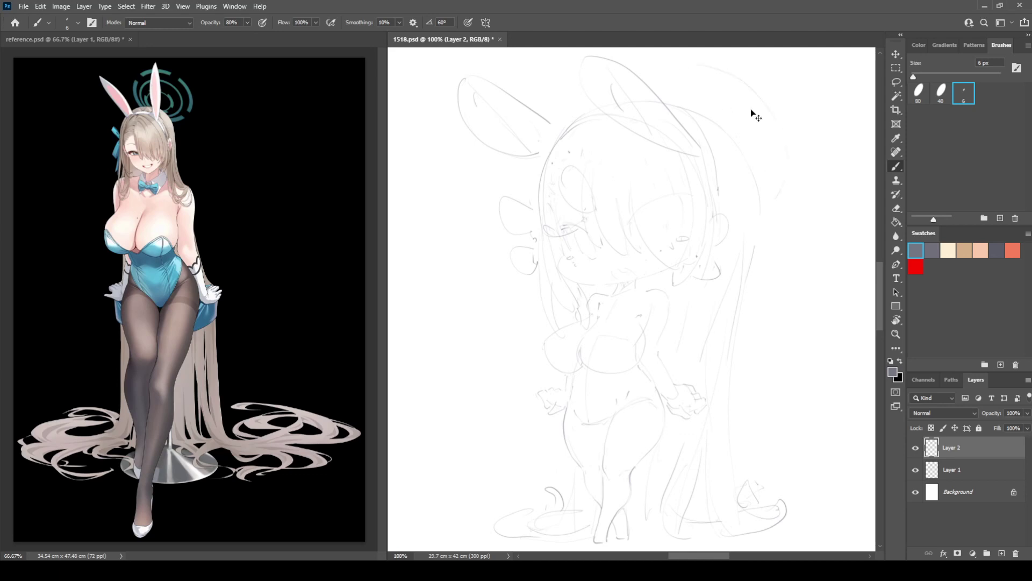
# Step: Sketch the halo behind the near side of the head as concentric broken arcs with a wedge-shaped piece below
pyautogui.hotkey('ctrl', 'z')
pyautogui.moveTo(712, 69)
pyautogui.mouseDown()
pyautogui.moveTo(797, 123)
pyautogui.moveTo(782, 196)
pyautogui.mouseUp()
pyautogui.moveTo(790, 135); pyautogui.dragTo(774, 190)
pyautogui.moveTo(700, 78)
pyautogui.mouseDown()
pyautogui.moveTo(706, 95)
pyautogui.moveTo(741, 115)
pyautogui.moveTo(754, 150)
pyautogui.moveTo(771, 137)
pyautogui.moveTo(757, 166)
pyautogui.mouseUp()
pyautogui.moveTo(787, 81)
pyautogui.mouseDown()
pyautogui.moveTo(803, 85)
pyautogui.moveTo(837, 154)
pyautogui.moveTo(822, 158)
pyautogui.mouseUp()
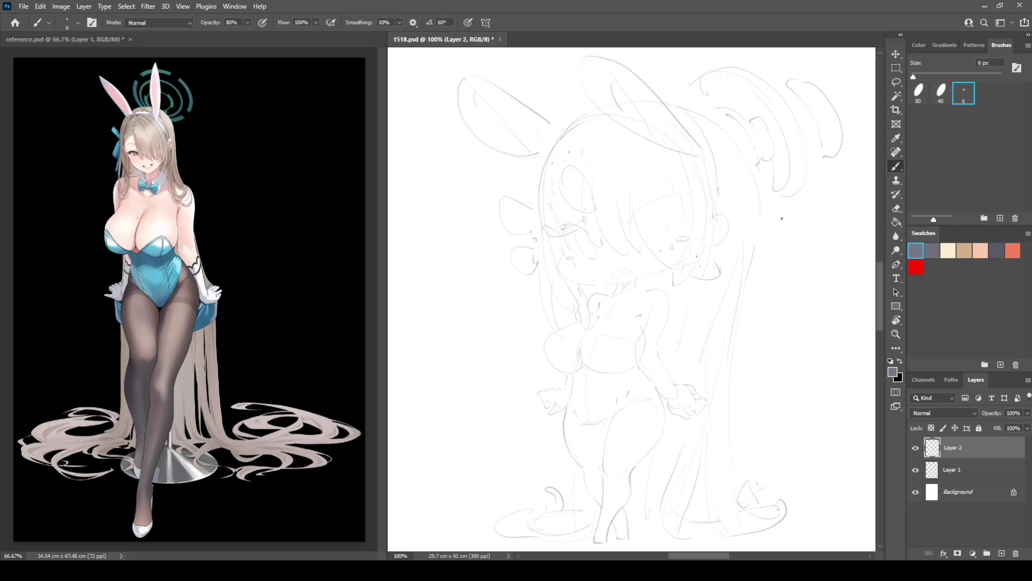
pyautogui.moveTo(770, 221)
pyautogui.mouseDown()
pyautogui.moveTo(808, 187)
pyautogui.moveTo(821, 225)
pyautogui.moveTo(774, 234)
pyautogui.mouseUp()
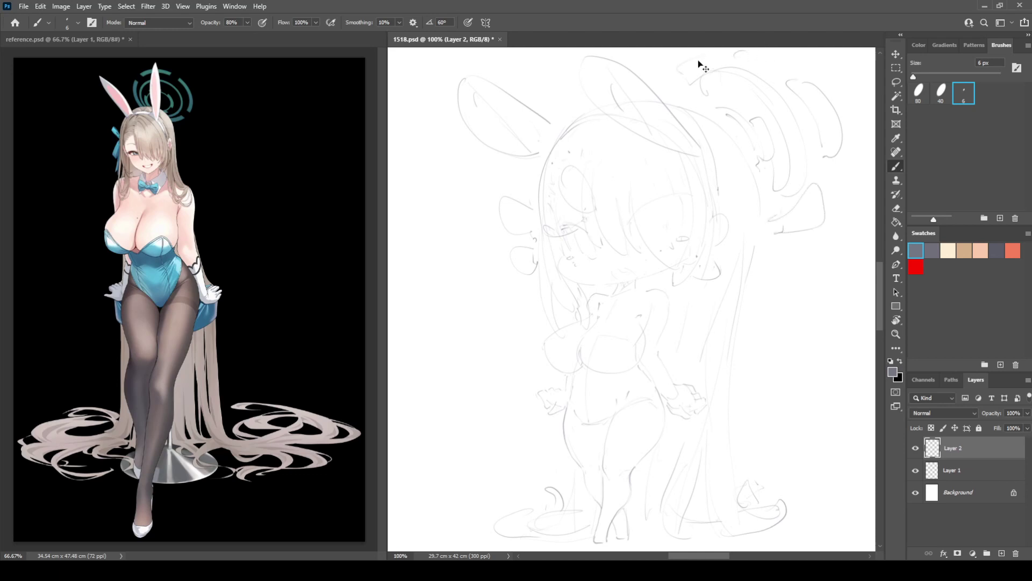
pyautogui.moveTo(689, 86); pyautogui.dragTo(685, 86)
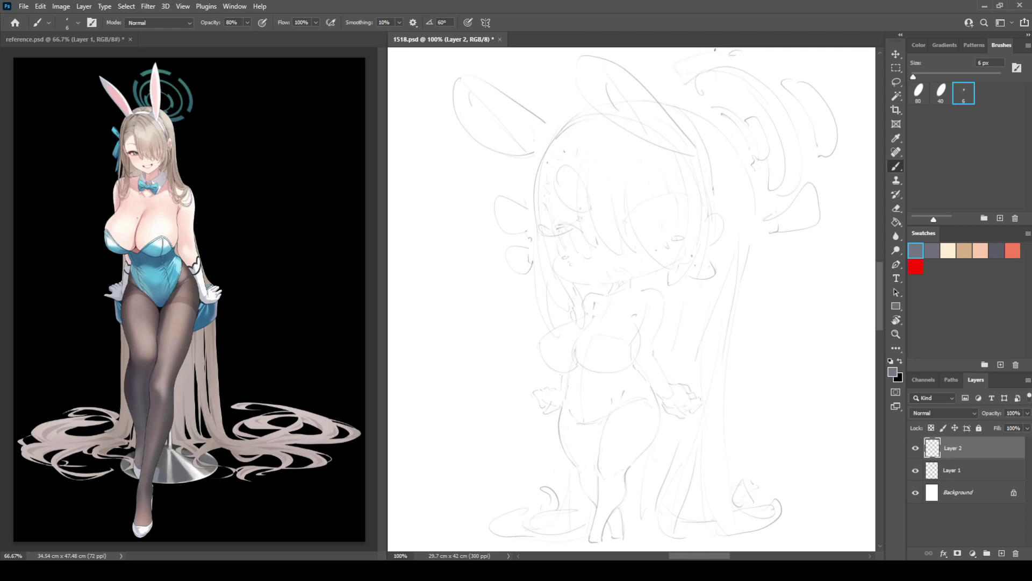
# Step: Lasso the halo sketch in the flipped view
pyautogui.hotkey('ctrl', 'shift', 'h')
pyautogui.moveTo(719, 153); pyautogui.dragTo(787, 150)
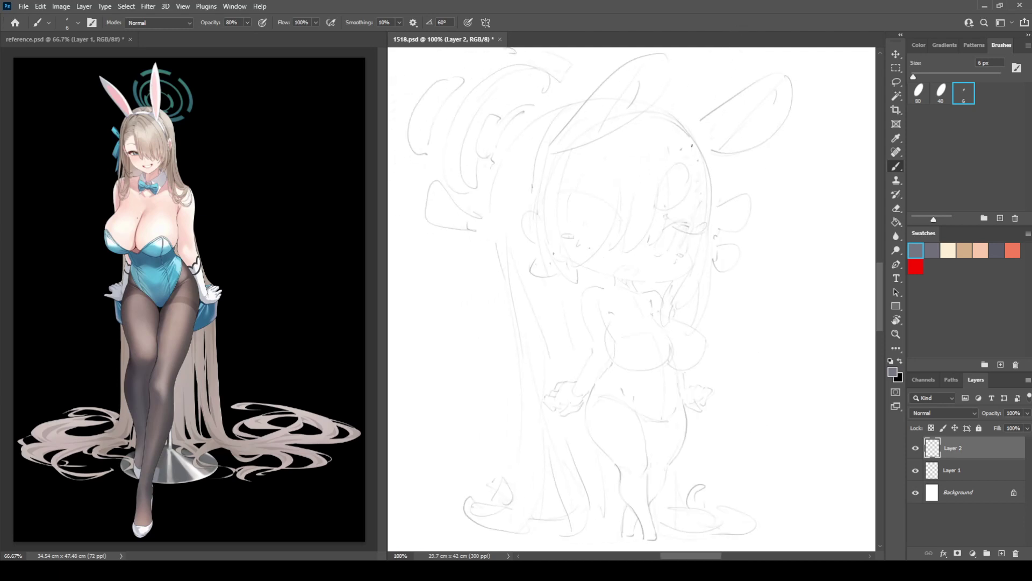
pyautogui.press('l')
pyautogui.moveTo(481, 241)
pyautogui.mouseDown()
pyautogui.moveTo(493, 159)
pyautogui.moveTo(581, 58)
pyautogui.moveTo(452, 42)
pyautogui.moveTo(384, 146)
pyautogui.moveTo(431, 247)
pyautogui.mouseUp()
# Step: Try to distort the selected halo by pulling its lower head-side corner inward
pyautogui.hotkey('ctrl', 't')
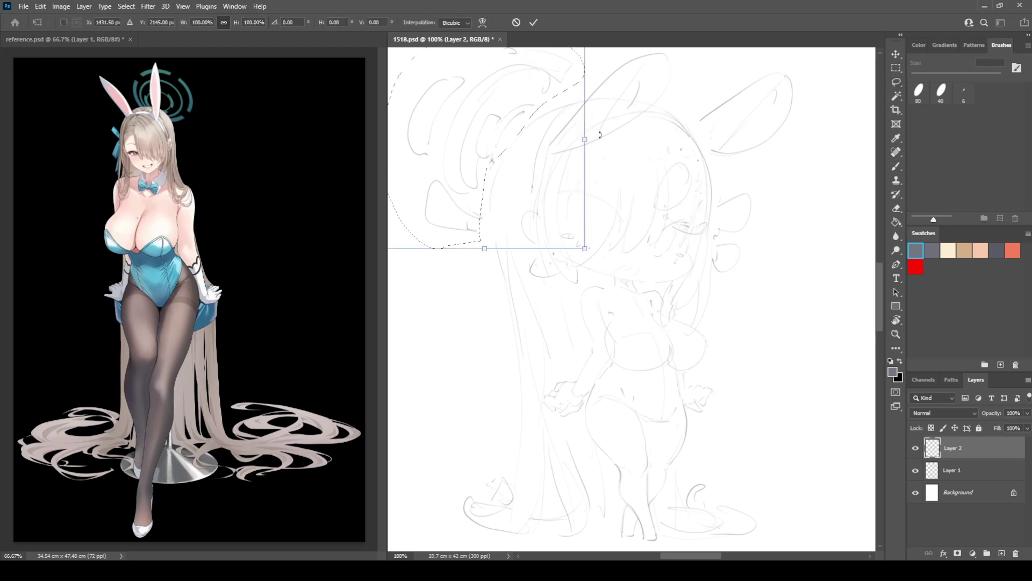
pyautogui.moveTo(585, 250); pyautogui.dragTo(548, 212)
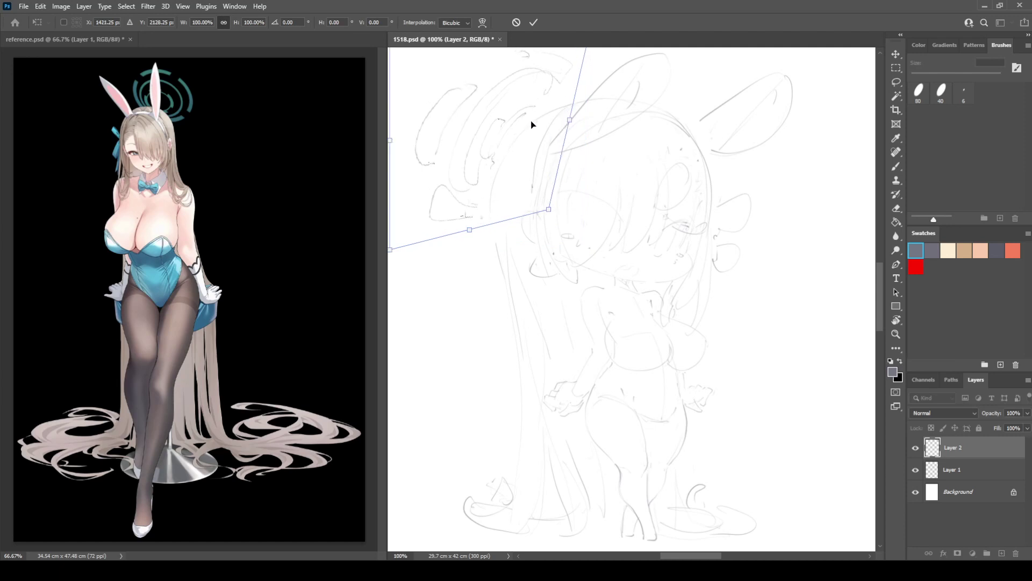
pyautogui.press('Return')
pyautogui.hotkey('ctrl', 'd')
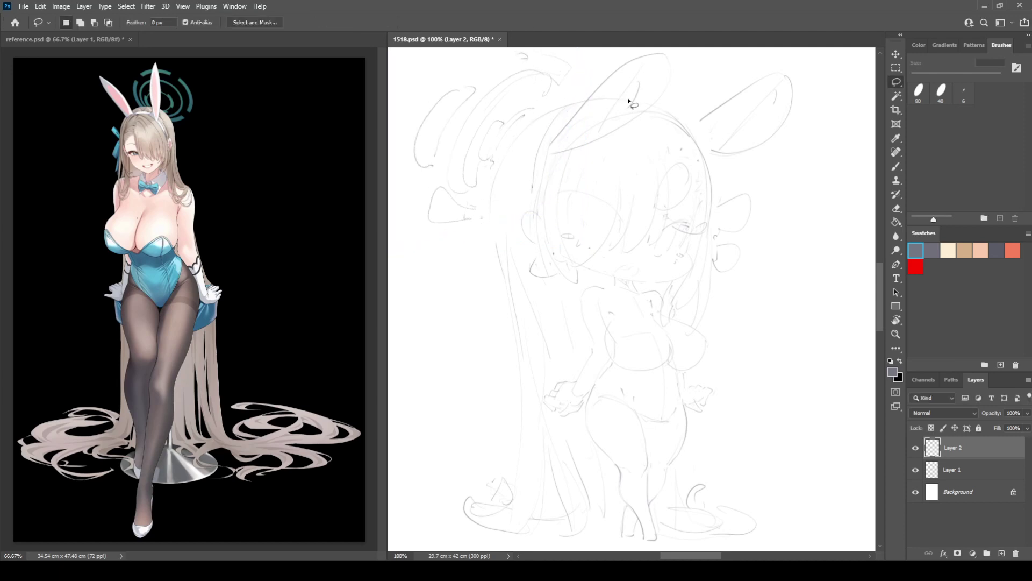
pyautogui.hotkey('ctrl', 'shift', 'h')
pyautogui.hscroll(3, 622, 105)
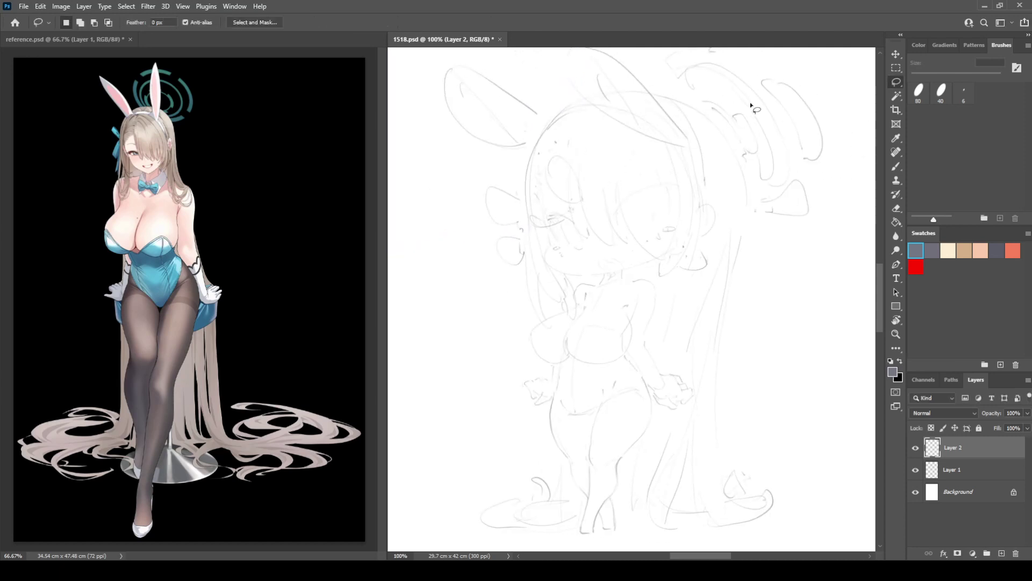
pyautogui.hotkey('ctrl', 't')
pyautogui.press('Return')
pyautogui.hotkey('ctrl', 'shift', 'h')
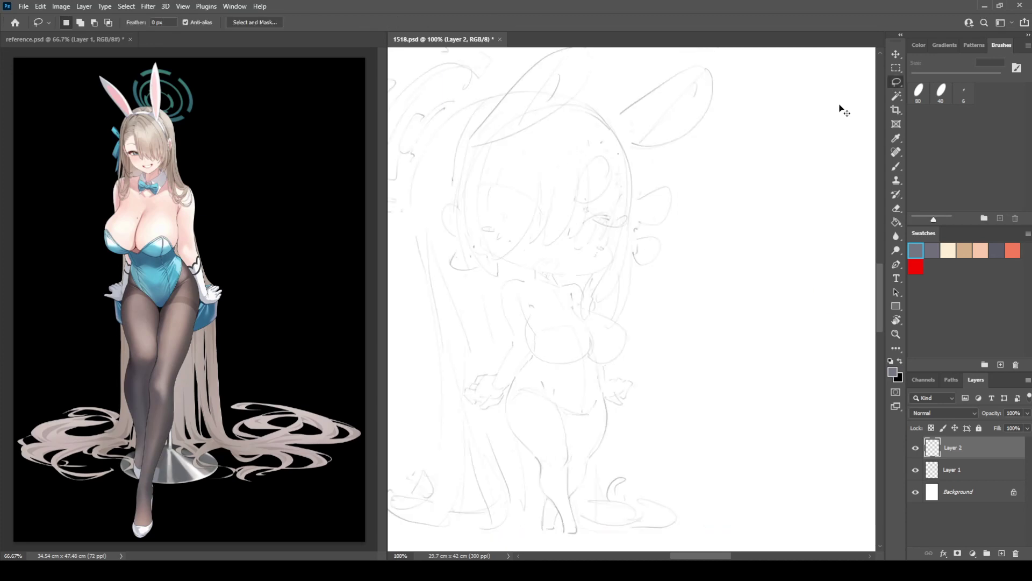
pyautogui.hotkey('ctrl', 'shift', 'z')
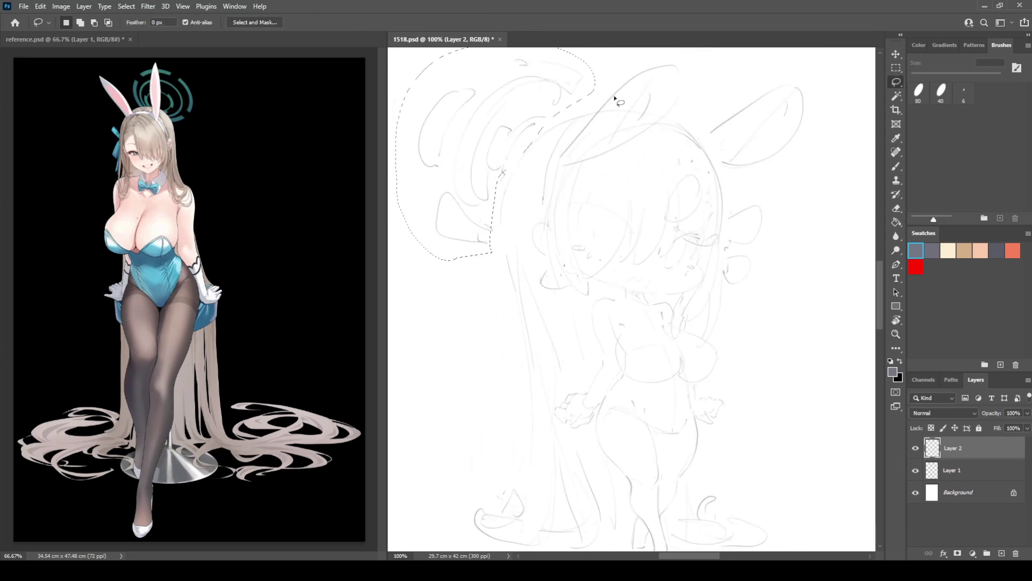
# Step: Distort the selected halo by pulling its lower head-side corner inward, and compare it in both view orientations
pyautogui.hotkey('ctrl', 't')
pyautogui.moveTo(596, 260); pyautogui.dragTo(554, 217)
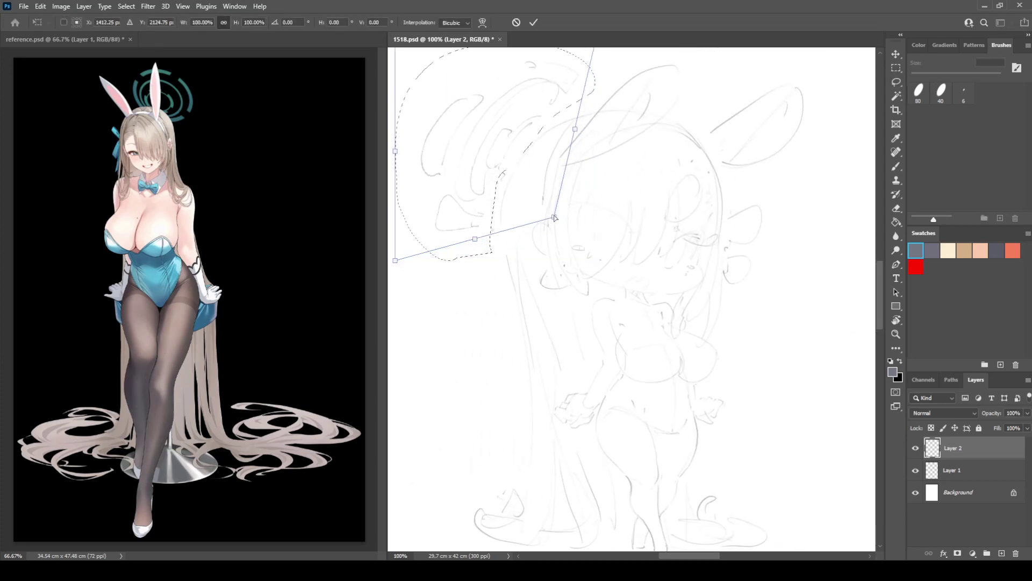
pyautogui.moveTo(598, 87)
pyautogui.mouseDown()
pyautogui.moveTo(565, 104)
pyautogui.moveTo(582, 92)
pyautogui.moveTo(656, 95)
pyautogui.mouseUp()
pyautogui.moveTo(534, 104); pyautogui.dragTo(537, 110)
pyautogui.press('h')
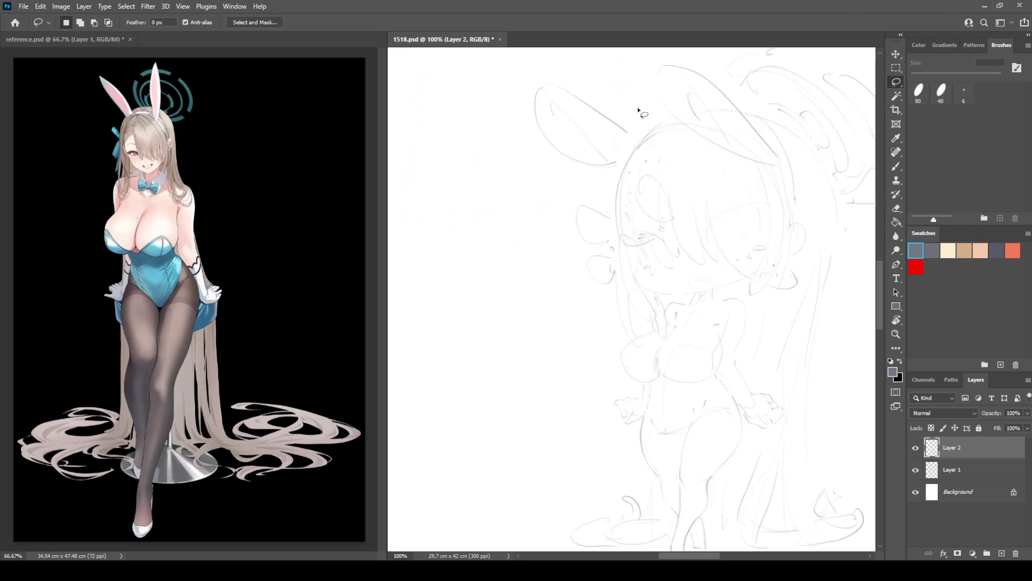
pyautogui.moveTo(730, 211); pyautogui.dragTo(659, 164)
pyautogui.moveTo(713, 255); pyautogui.dragTo(709, 284)
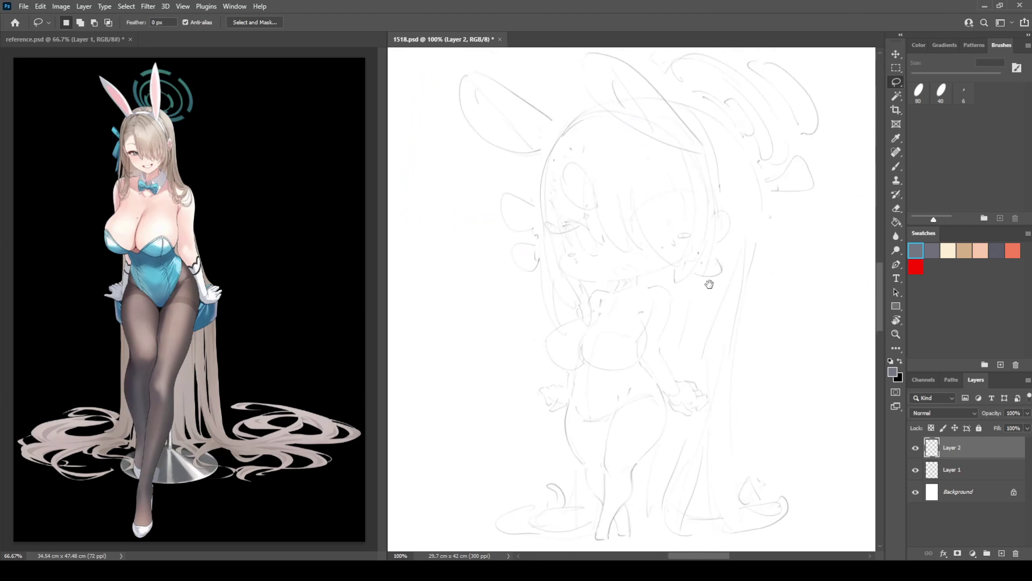
# Step: Add a new layer and sketch the collar and bow tie at the neck
pyautogui.click(1002, 554)
pyautogui.press('b')
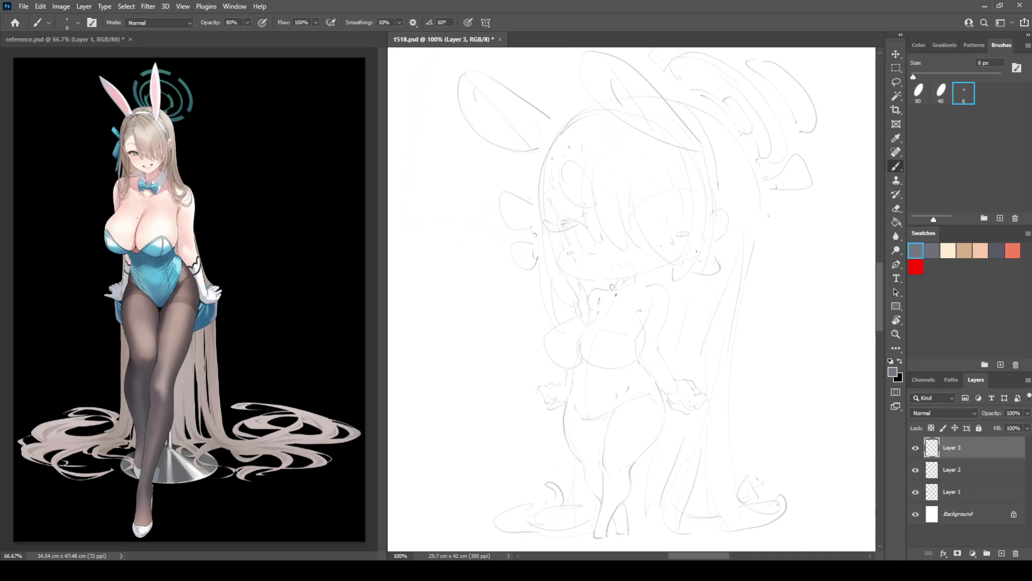
pyautogui.moveTo(621, 293)
pyautogui.mouseDown()
pyautogui.moveTo(636, 284)
pyautogui.moveTo(600, 296)
pyautogui.moveTo(644, 284)
pyautogui.mouseUp()
# Step: Sketch the glove cuffs on both wrists, and merge Layers 1, 2 and 3 into one layer
pyautogui.moveTo(645, 353)
pyautogui.mouseDown()
pyautogui.moveTo(644, 364)
pyautogui.moveTo(674, 343)
pyautogui.mouseUp()
pyautogui.moveTo(668, 365)
pyautogui.mouseDown()
pyautogui.moveTo(657, 386)
pyautogui.moveTo(678, 389)
pyautogui.mouseUp()
pyautogui.press('e')
pyautogui.press('b')
pyautogui.moveTo(563, 387); pyautogui.dragTo(561, 397)
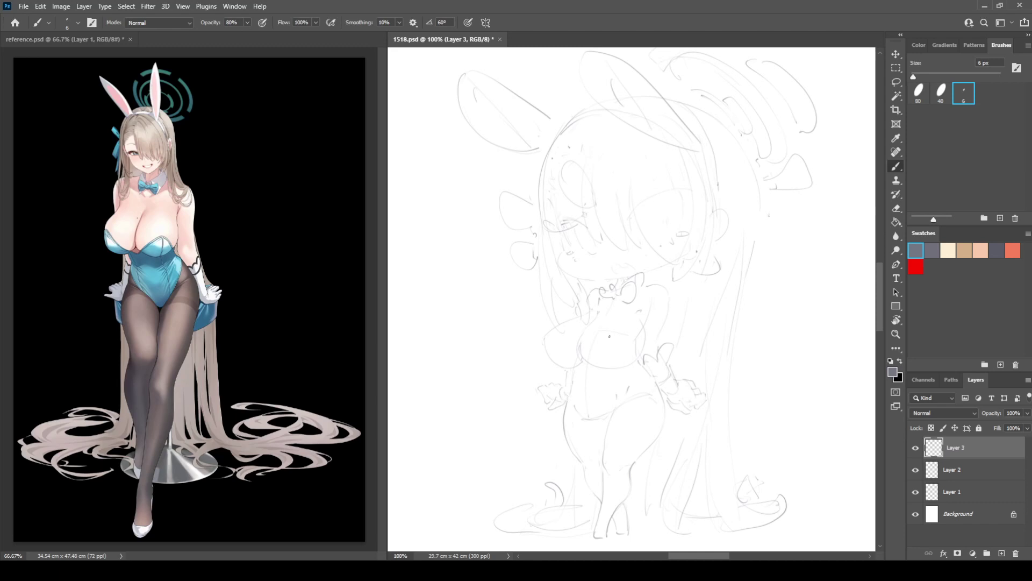
pyautogui.keyDown('shift'); pyautogui.click(943, 489); pyautogui.keyUp('shift')
pyautogui.hotkey('ctrl', 'e')
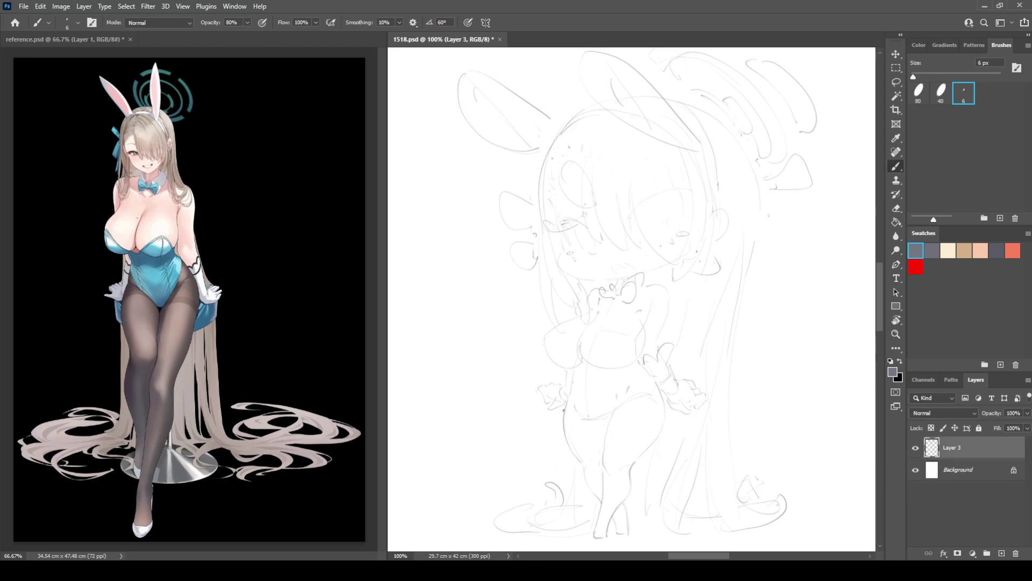
# Step: Select the smaller glove hand with a freehand lasso and move it slightly outward and down from the hip
pyautogui.press('l')
pyautogui.moveTo(560, 414)
pyautogui.mouseDown()
pyautogui.moveTo(563, 369)
pyautogui.moveTo(527, 379)
pyautogui.moveTo(547, 422)
pyautogui.moveTo(546, 390)
pyautogui.mouseUp()
pyautogui.hotkey('ctrl', 'd')
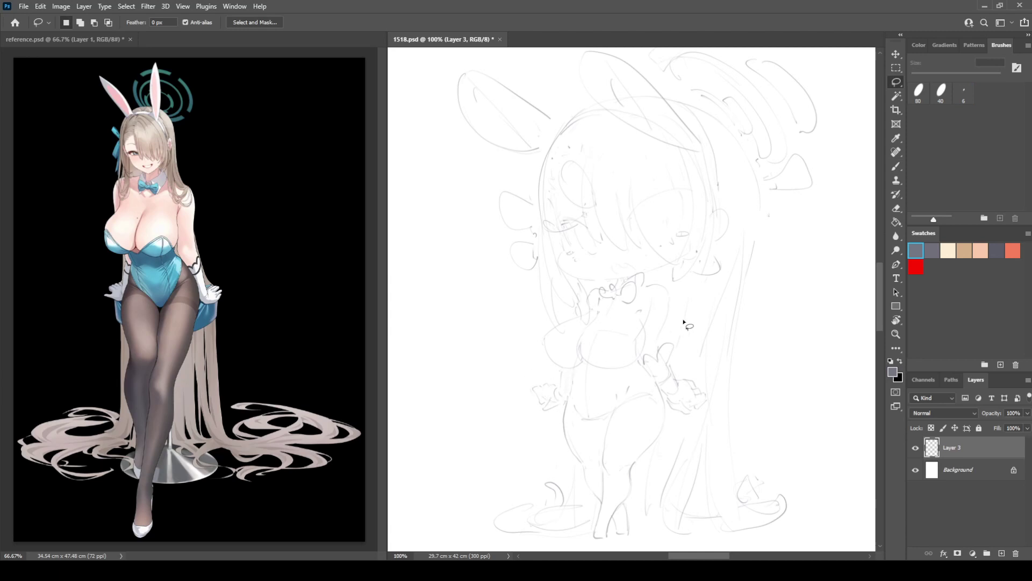
pyautogui.hotkey('ctrl', 't')
pyautogui.moveTo(606, 370)
pyautogui.mouseDown()
pyautogui.moveTo(555, 387)
pyautogui.moveTo(525, 360)
pyautogui.mouseUp()
pyautogui.press('Return')
pyautogui.press('b')
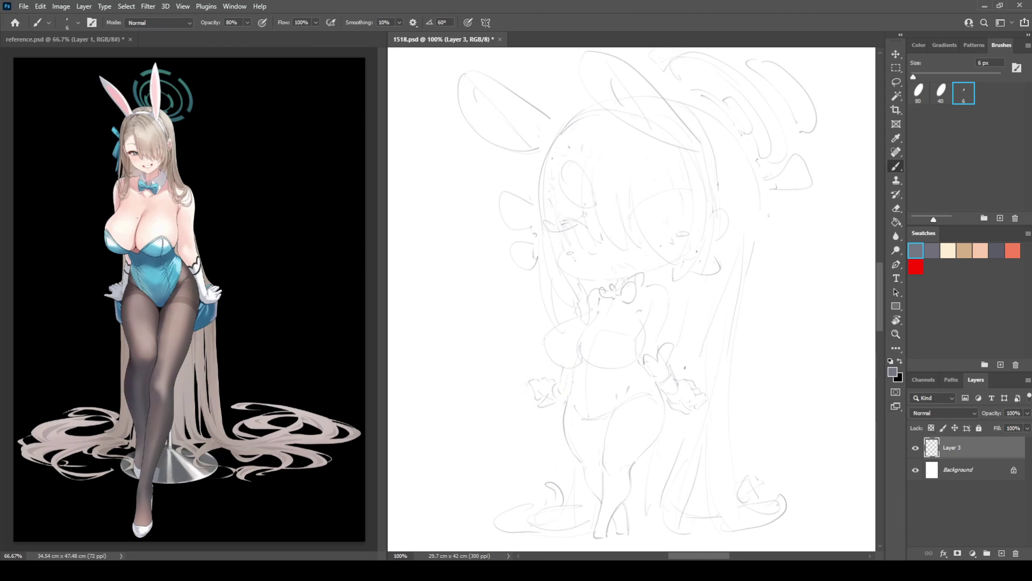
# Step: Select the outer chest outline beside the smaller hand and stretch it horizontally to about 114% width
pyautogui.press('l')
pyautogui.moveTo(579, 360)
pyautogui.mouseDown()
pyautogui.moveTo(580, 336)
pyautogui.moveTo(563, 320)
pyautogui.mouseUp()
pyautogui.moveTo(545, 364); pyautogui.dragTo(526, 342)
pyautogui.hotkey('ctrl', 't')
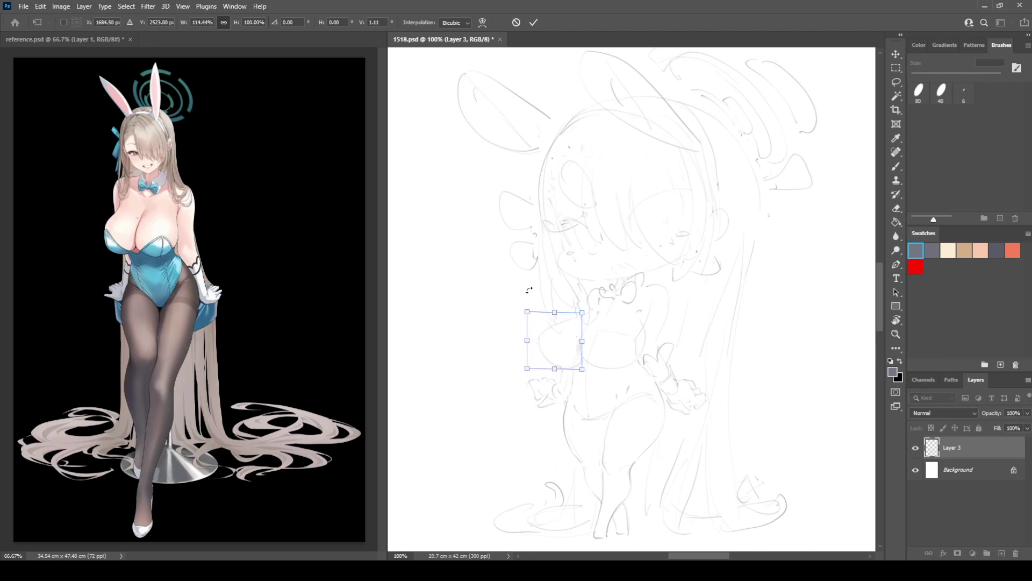
pyautogui.press('Return')
pyautogui.press('b')
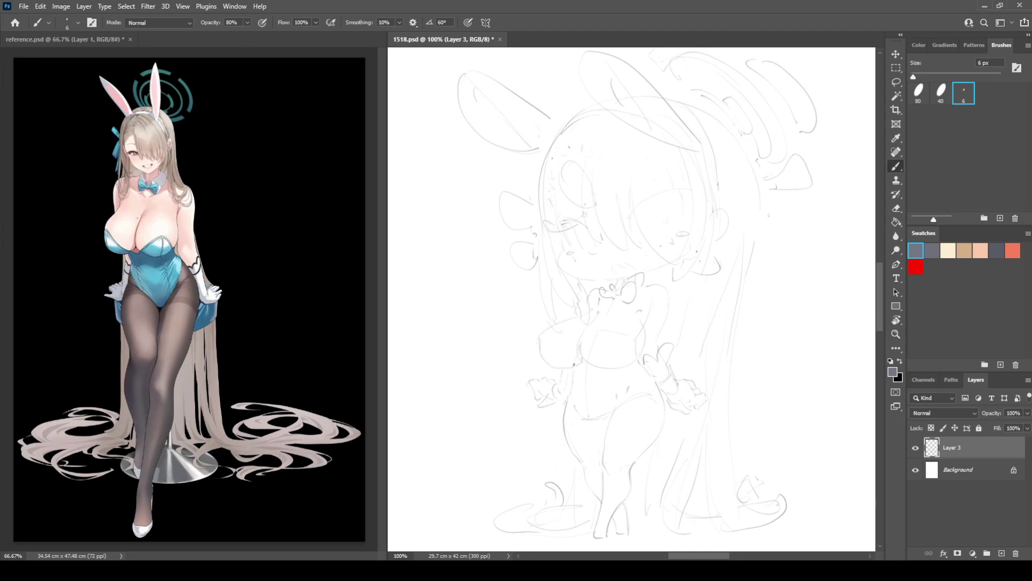
# Step: Erase the rough chest and neckline strokes, and redraw the chest outline from below the collar
pyautogui.moveTo(543, 338)
pyautogui.mouseDown()
pyautogui.moveTo(562, 368)
pyautogui.moveTo(571, 354)
pyautogui.moveTo(550, 301)
pyautogui.moveTo(554, 336)
pyautogui.moveTo(541, 337)
pyautogui.moveTo(578, 365)
pyautogui.moveTo(541, 341)
pyautogui.moveTo(542, 358)
pyautogui.moveTo(579, 356)
pyautogui.moveTo(540, 337)
pyautogui.moveTo(555, 368)
pyautogui.mouseUp()
pyautogui.hotkey('ctrl', 'z')
pyautogui.hotkey('ctrl', 'z')
pyautogui.press('e')
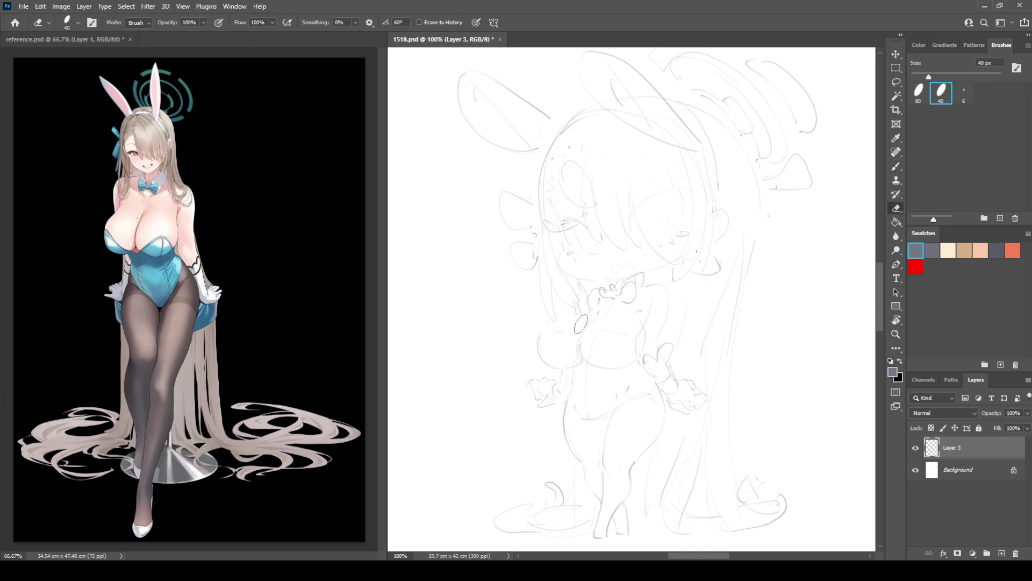
pyautogui.press('b')
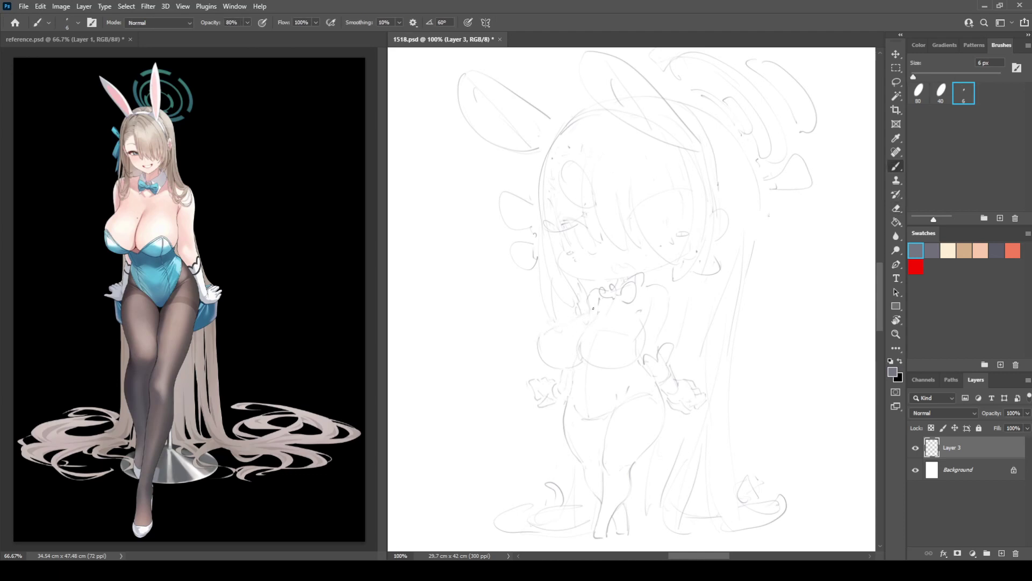
pyautogui.press('e')
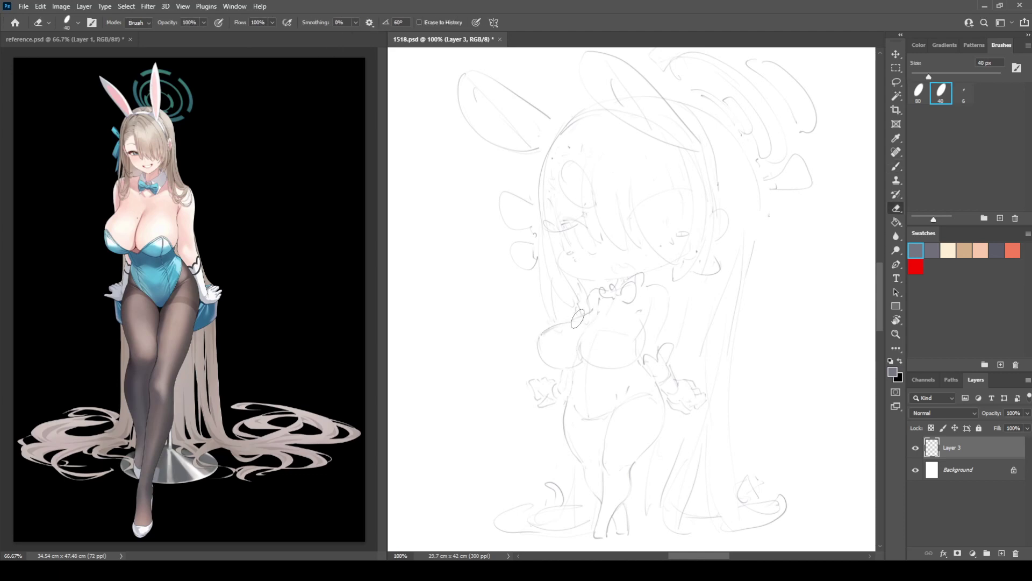
pyautogui.press('b')
pyautogui.press('e')
pyautogui.press('b')
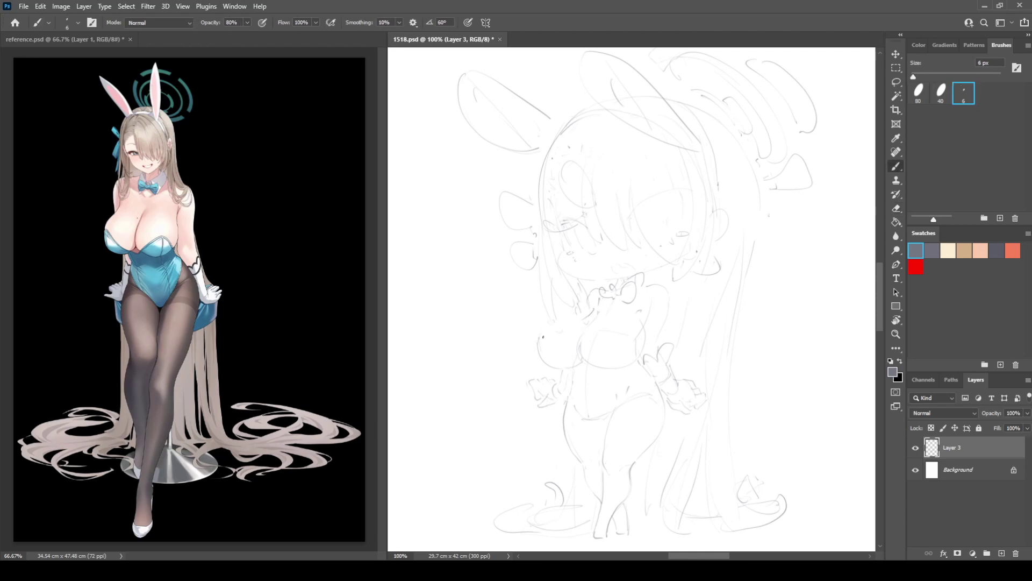
pyautogui.press('e')
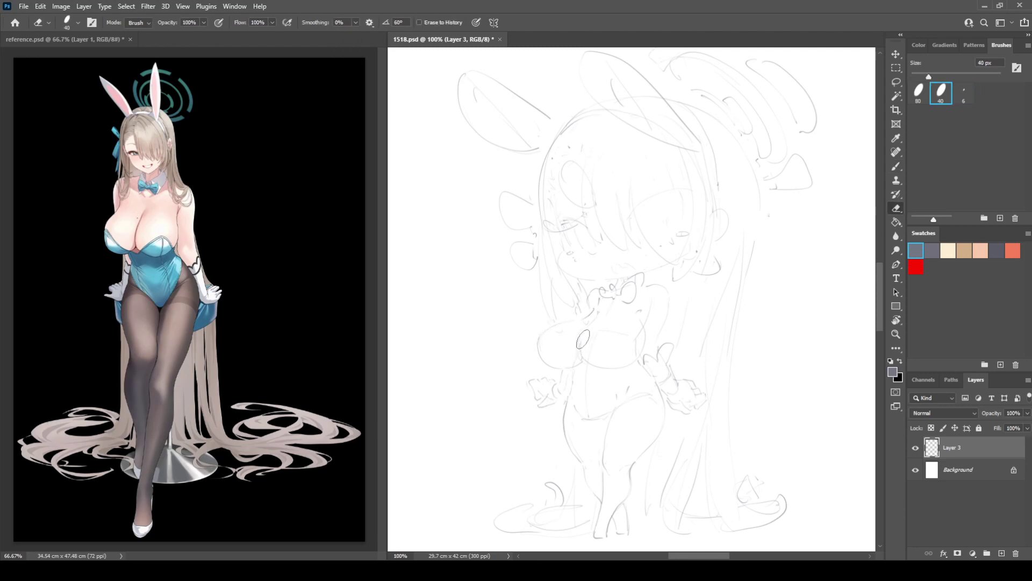
pyautogui.press('b')
pyautogui.press('e')
pyautogui.press('b')
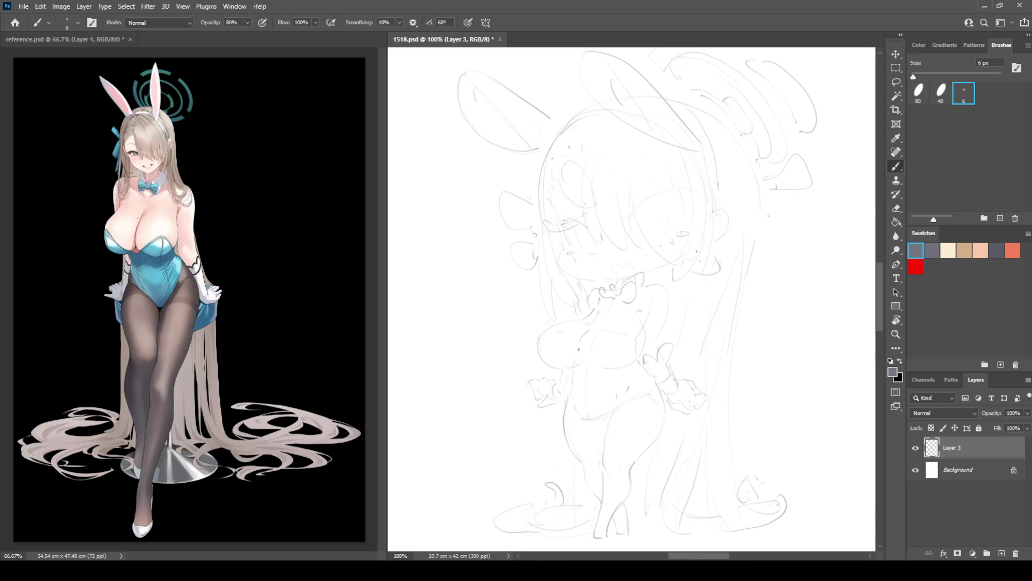
# Step: Sketch the bodysuit's upper edges over the chest and its high-cut leg openings at the hips
pyautogui.moveTo(589, 329); pyautogui.dragTo(580, 354)
pyautogui.moveTo(537, 343); pyautogui.dragTo(548, 330)
pyautogui.moveTo(598, 353)
pyautogui.mouseDown()
pyautogui.moveTo(635, 333)
pyautogui.moveTo(645, 346)
pyautogui.moveTo(618, 342)
pyautogui.moveTo(629, 337)
pyautogui.moveTo(628, 364)
pyautogui.mouseUp()
pyautogui.moveTo(553, 333); pyautogui.dragTo(554, 364)
pyautogui.moveTo(547, 327); pyautogui.dragTo(554, 328)
pyautogui.moveTo(579, 405); pyautogui.dragTo(602, 427)
pyautogui.hotkey('ctrl', 'z')
pyautogui.moveTo(630, 392); pyautogui.dragTo(608, 433)
pyautogui.moveTo(640, 364)
pyautogui.mouseDown()
pyautogui.moveTo(637, 387)
pyautogui.moveTo(635, 378)
pyautogui.mouseUp()
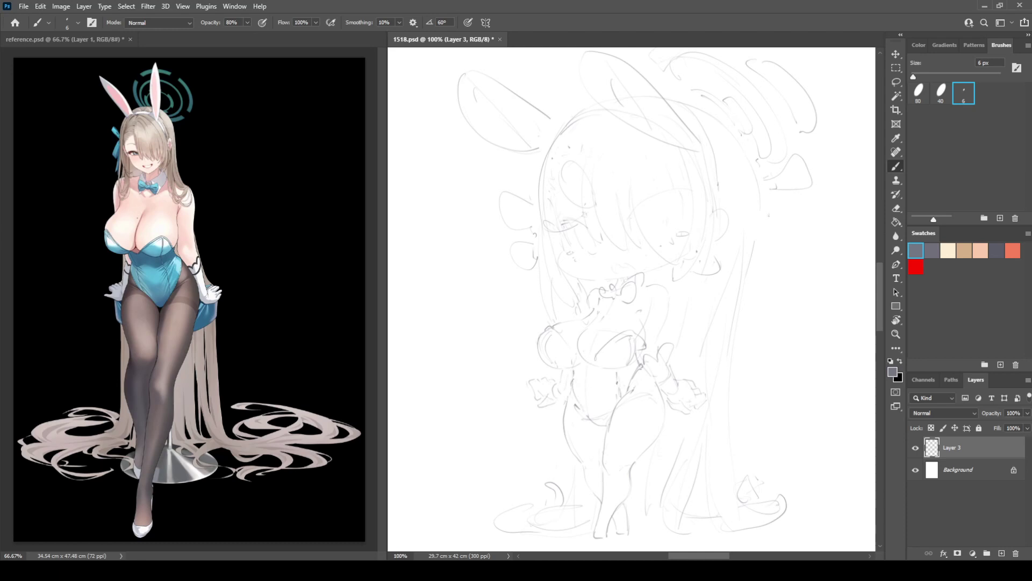
# Step: Add the waist detail and sketch stocking bands around both thighs, erasing overlapping strokes
pyautogui.moveTo(587, 375); pyautogui.dragTo(584, 391)
pyautogui.moveTo(613, 411)
pyautogui.mouseDown()
pyautogui.moveTo(655, 419)
pyautogui.moveTo(614, 414)
pyautogui.moveTo(640, 408)
pyautogui.moveTo(665, 433)
pyautogui.mouseUp()
pyautogui.press('e')
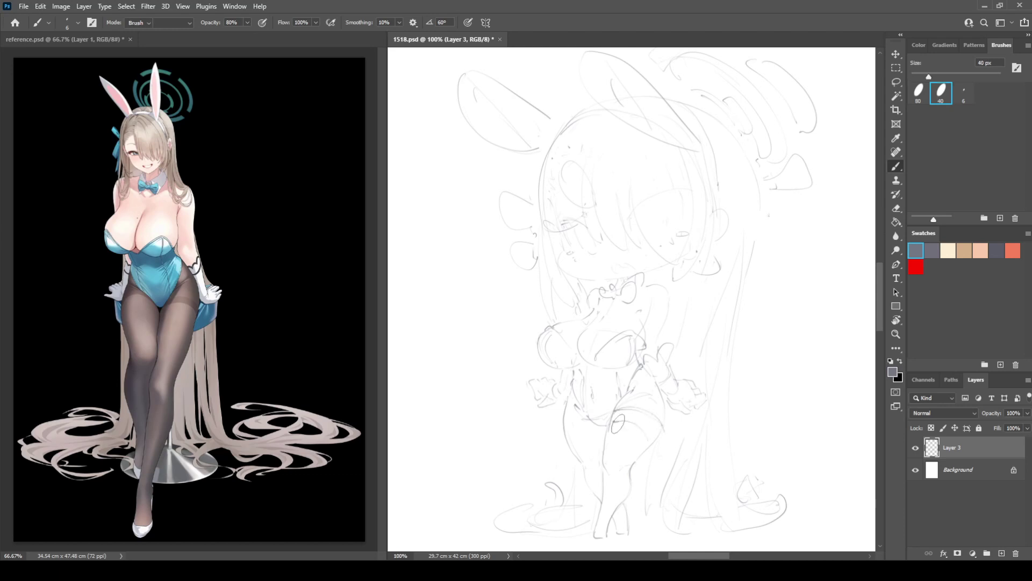
pyautogui.press('b')
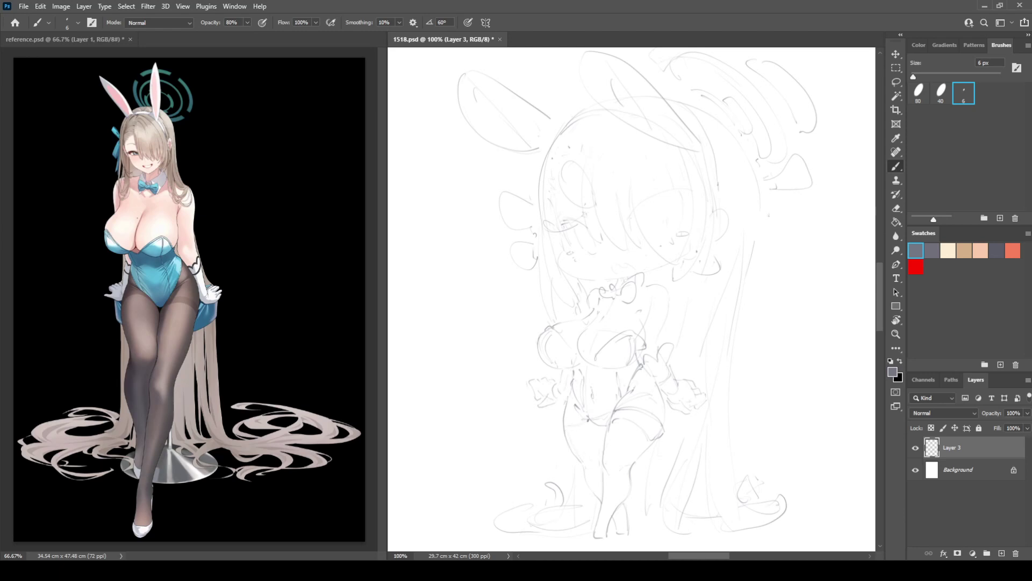
pyautogui.moveTo(566, 439); pyautogui.dragTo(588, 438)
pyautogui.press('e')
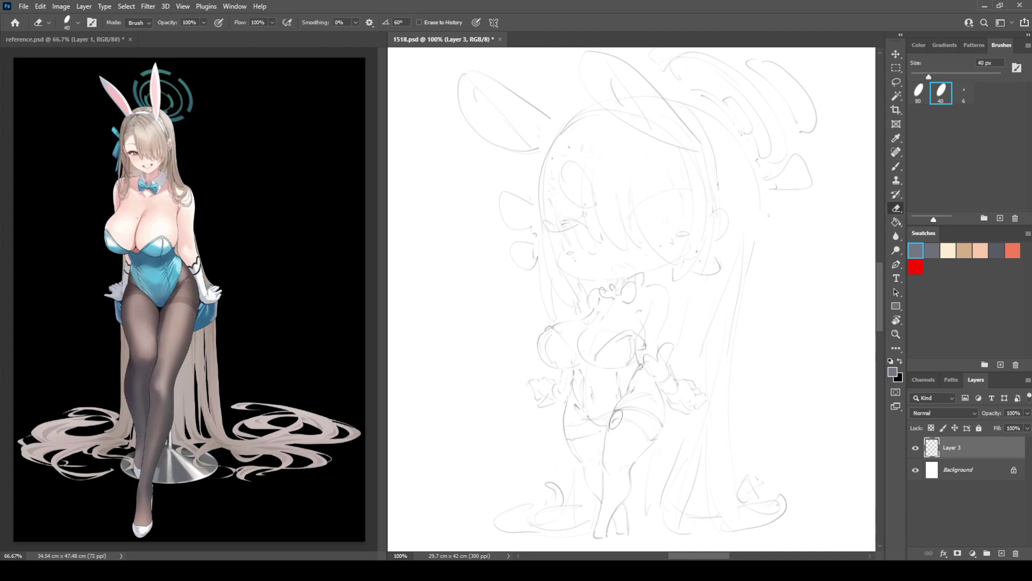
pyautogui.press('b')
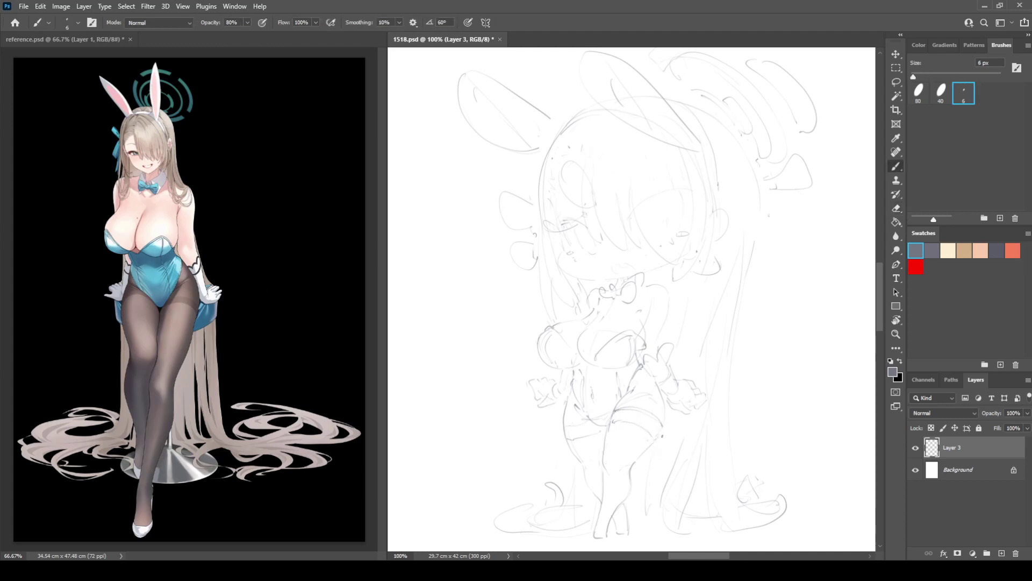
# Step: Erase the rough contours of the front leg, and redraw its knee and the fuller outer thigh from the hip
pyautogui.moveTo(667, 409); pyautogui.dragTo(633, 467)
pyautogui.press('e')
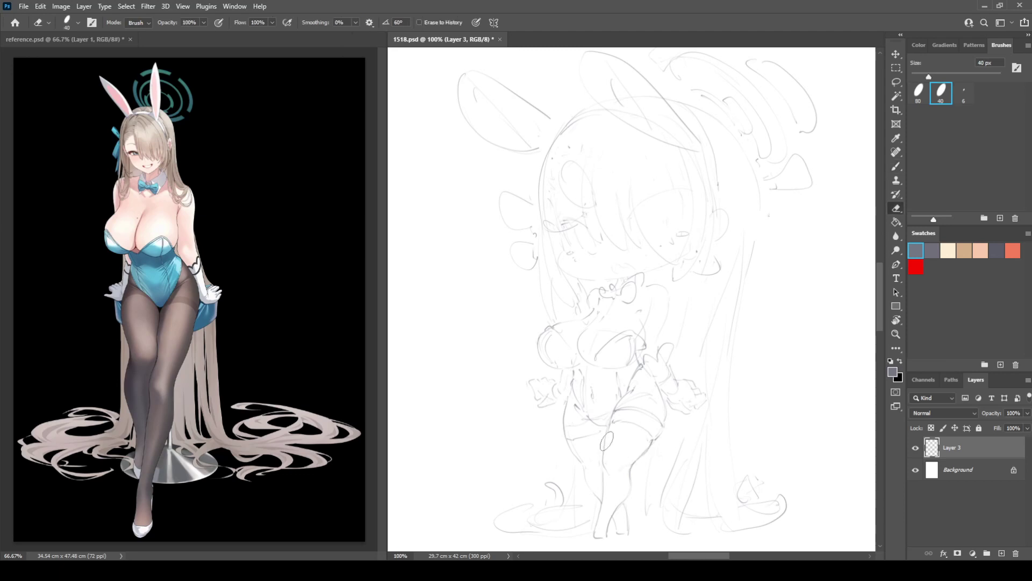
pyautogui.moveTo(609, 425); pyautogui.dragTo(605, 450)
pyautogui.press('b')
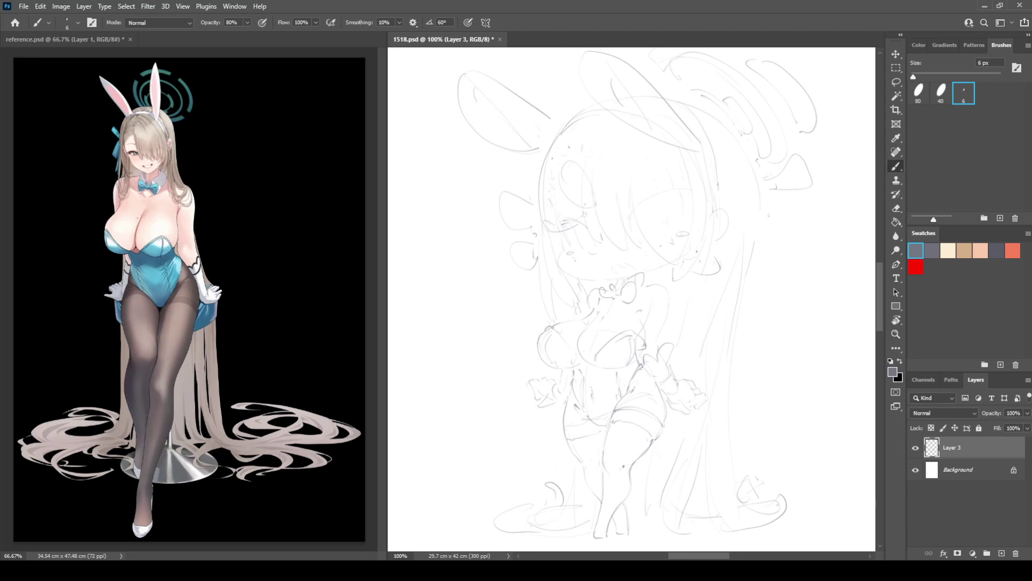
pyautogui.press('e')
pyautogui.moveTo(659, 430); pyautogui.dragTo(634, 462)
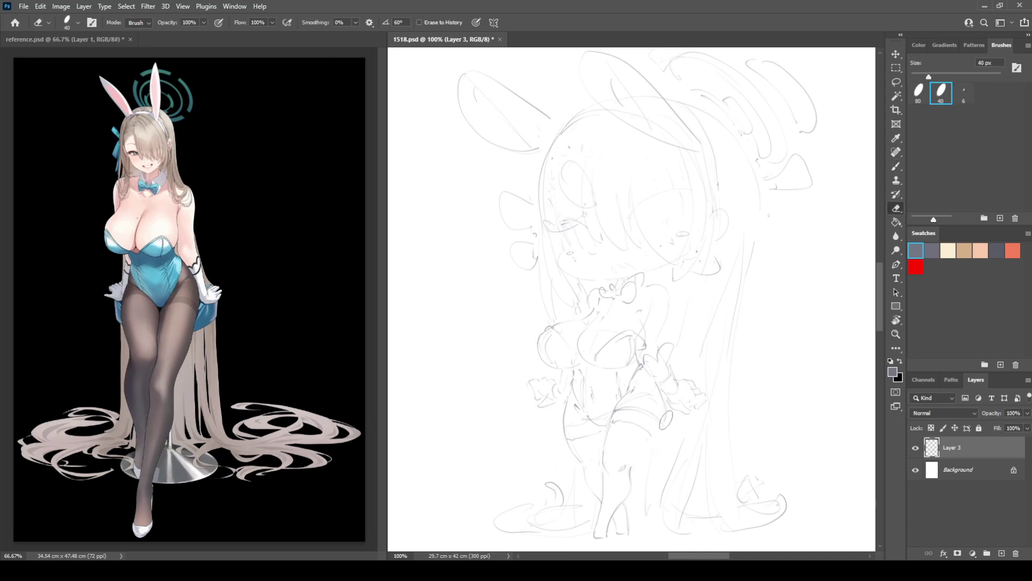
pyautogui.moveTo(668, 418); pyautogui.dragTo(658, 436)
pyautogui.press('b')
pyautogui.moveTo(649, 375)
pyautogui.mouseDown()
pyautogui.moveTo(668, 403)
pyautogui.moveTo(650, 453)
pyautogui.mouseUp()
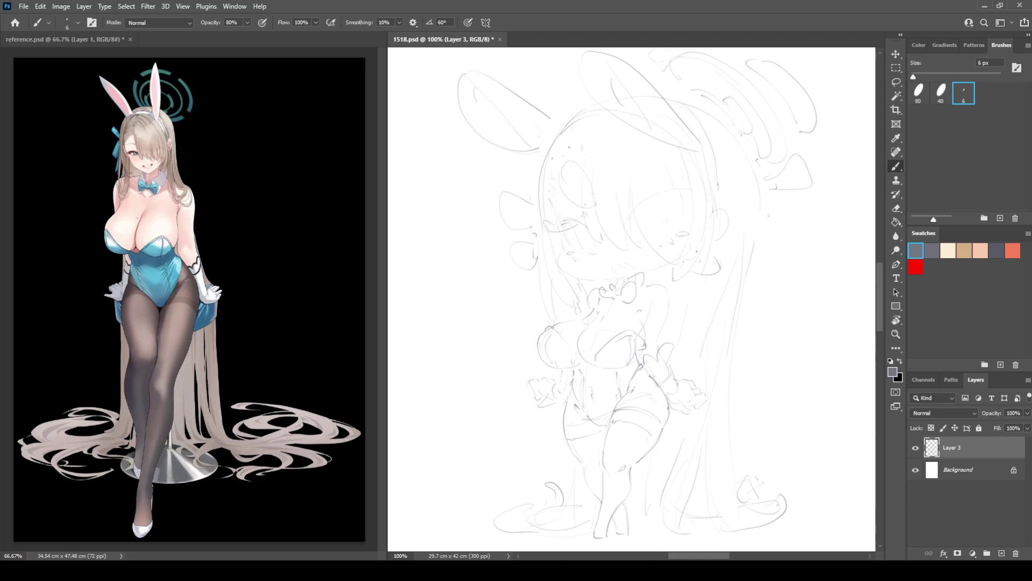
# Step: Try to redraw the front leg's outer thigh contour in the flipped view
pyautogui.press('h')
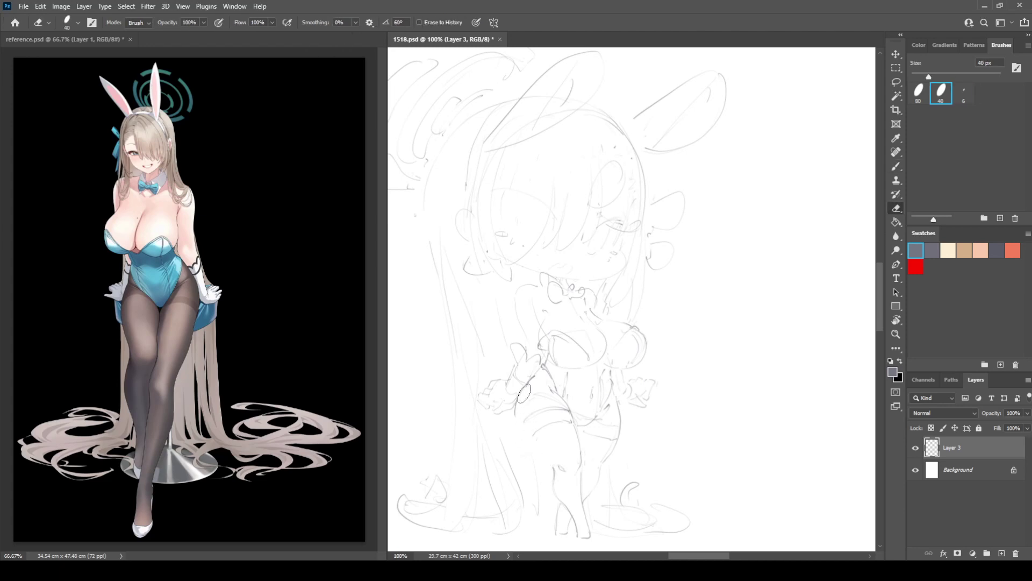
pyautogui.moveTo(522, 391); pyautogui.dragTo(514, 426)
pyautogui.moveTo(515, 408); pyautogui.dragTo(529, 450)
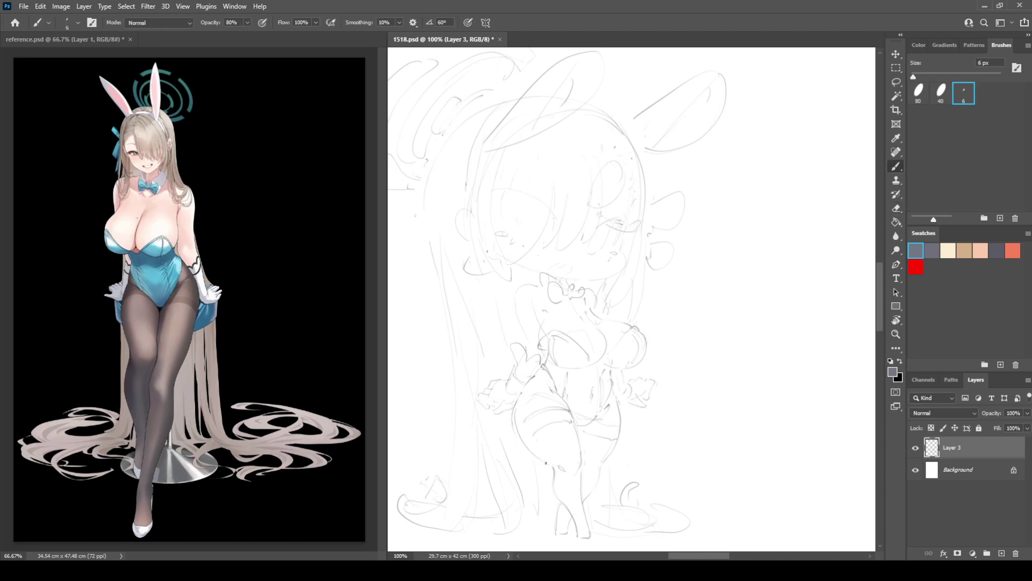
pyautogui.hotkey('ctrl', 'z')
pyautogui.moveTo(512, 416); pyautogui.dragTo(549, 466)
pyautogui.hotkey('ctrl', 'z')
pyautogui.moveTo(513, 424); pyautogui.dragTo(539, 456)
pyautogui.press('h')
# Step: Erase the leftover outer thigh strokes, and redraw the front leg's rounded thigh contour in the original view orientation
pyautogui.press('e')
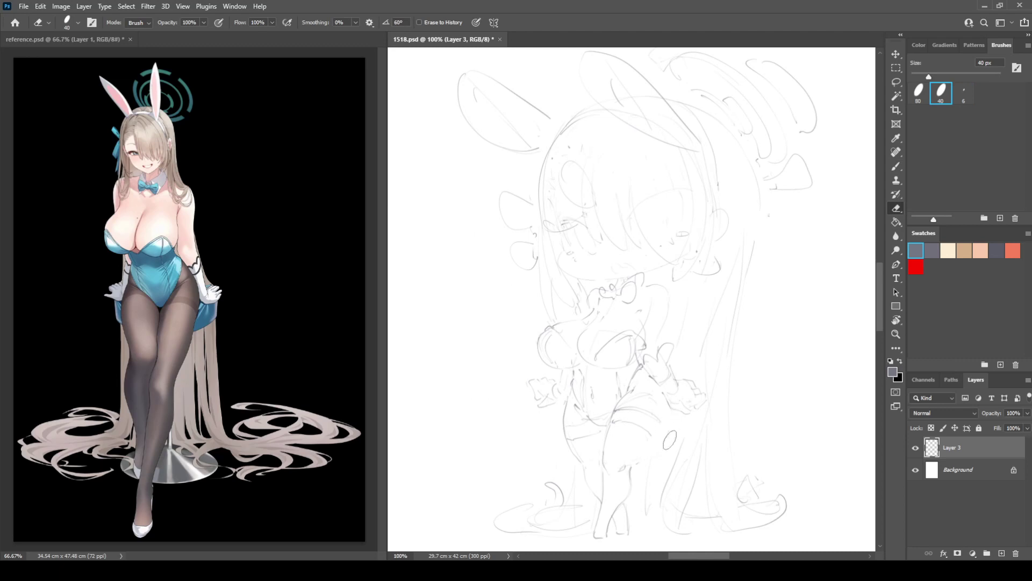
pyautogui.press('b')
pyautogui.press('e')
pyautogui.press('b')
pyautogui.press('e')
pyautogui.press('b')
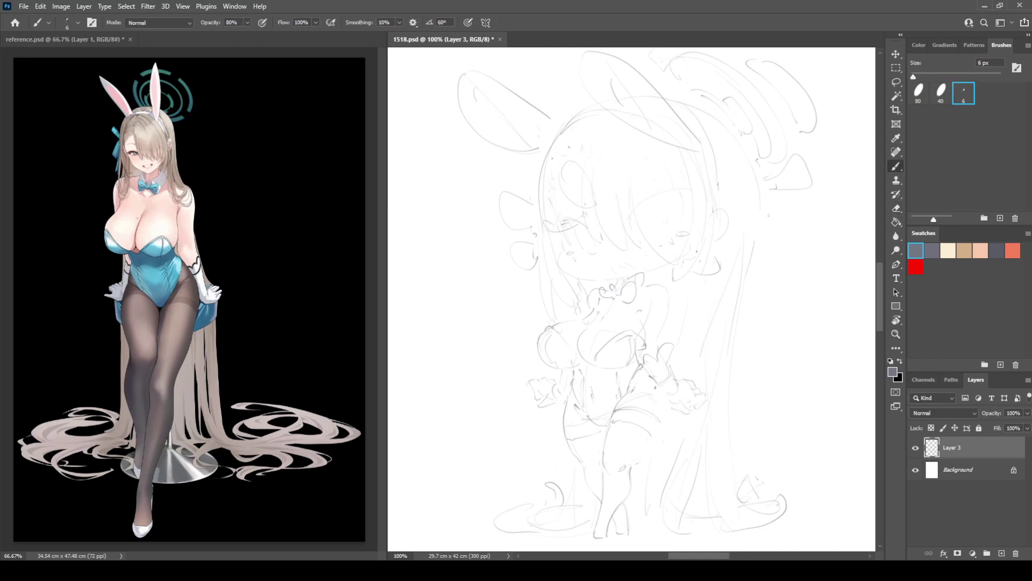
pyautogui.moveTo(672, 400); pyautogui.dragTo(664, 439)
# Step: Flip the view and redraw the outer thigh contour of the rear leg with a cleaner, darker line
pyautogui.hotkey('ctrl', 'shift', 'h')
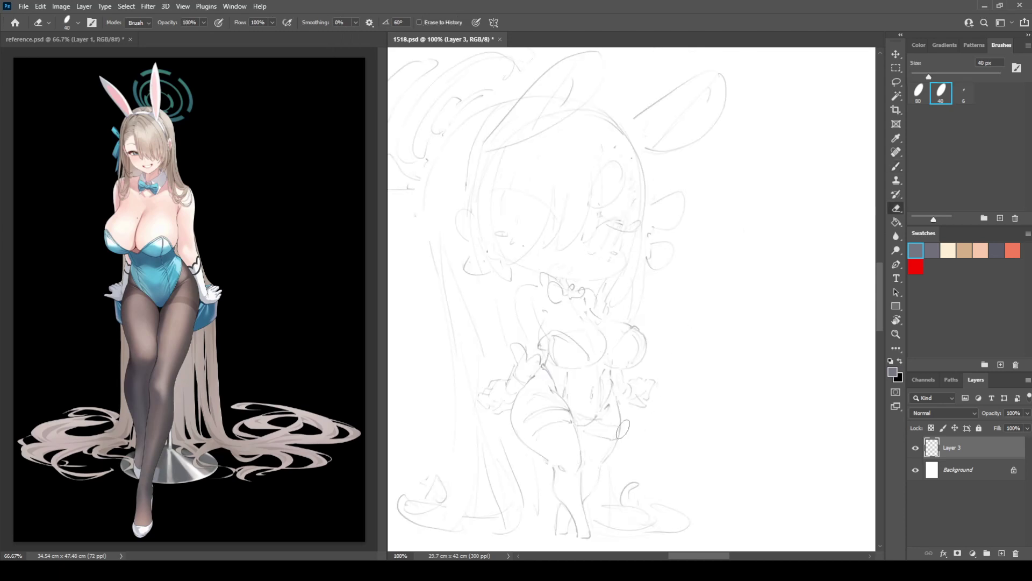
pyautogui.moveTo(614, 390); pyautogui.dragTo(618, 444)
pyautogui.press('e')
pyautogui.press('b')
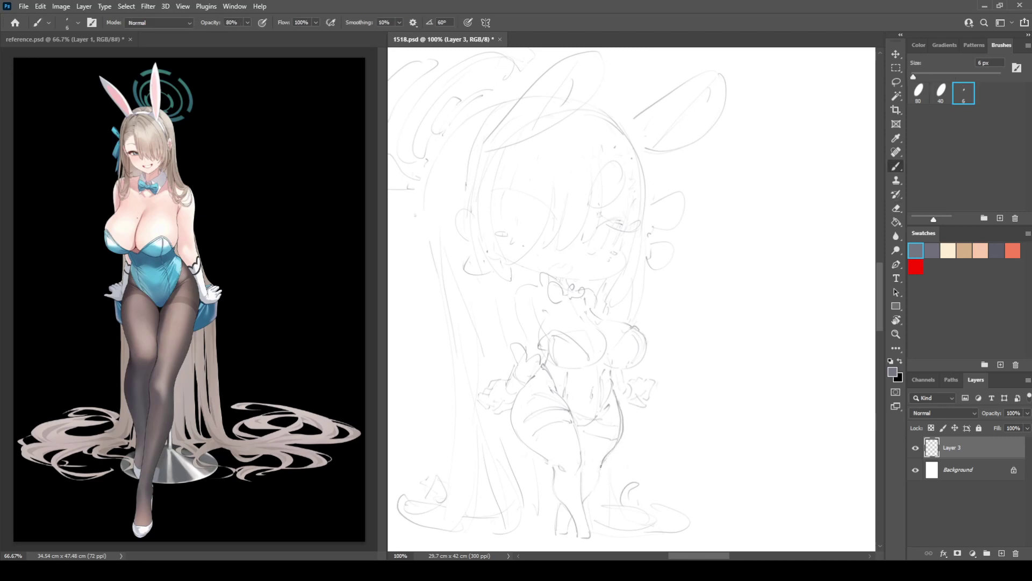
# Step: Redraw the crossed lower legs and high-heeled shoes with firmer lines, erasing stray strokes
pyautogui.moveTo(602, 469); pyautogui.dragTo(583, 503)
pyautogui.hotkey('ctrl', 'z')
pyautogui.moveTo(597, 483)
pyautogui.mouseDown()
pyautogui.moveTo(564, 534)
pyautogui.moveTo(561, 505)
pyautogui.moveTo(557, 525)
pyautogui.mouseUp()
pyautogui.press('e')
pyautogui.press('b')
pyautogui.moveTo(556, 485); pyautogui.dragTo(566, 505)
pyautogui.moveTo(580, 478); pyautogui.dragTo(586, 520)
pyautogui.press('e')
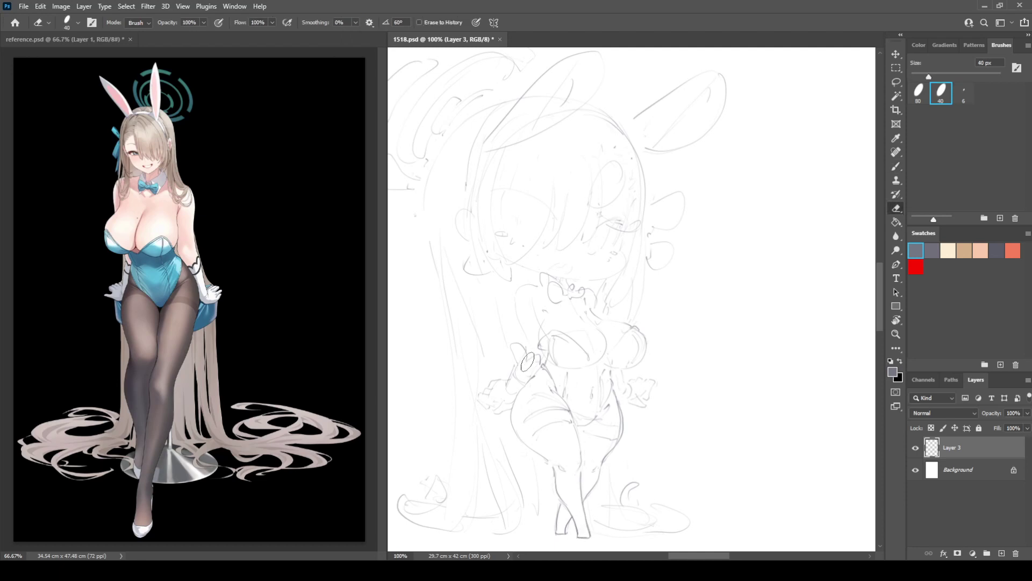
# Step: Refine the front thigh's stocking band, and sketch the shoulder and upper arm above the larger glove
pyautogui.press('b')
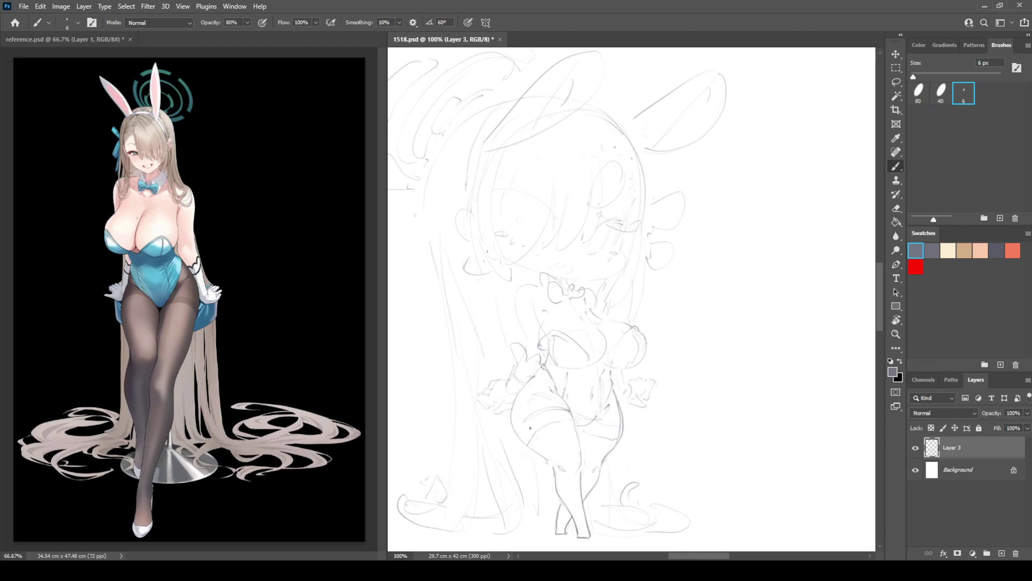
pyautogui.moveTo(517, 434); pyautogui.dragTo(525, 421)
pyautogui.moveTo(534, 286)
pyautogui.mouseDown()
pyautogui.moveTo(546, 291)
pyautogui.moveTo(517, 291)
pyautogui.mouseUp()
pyautogui.moveTo(519, 319); pyautogui.dragTo(529, 347)
pyautogui.press('h')
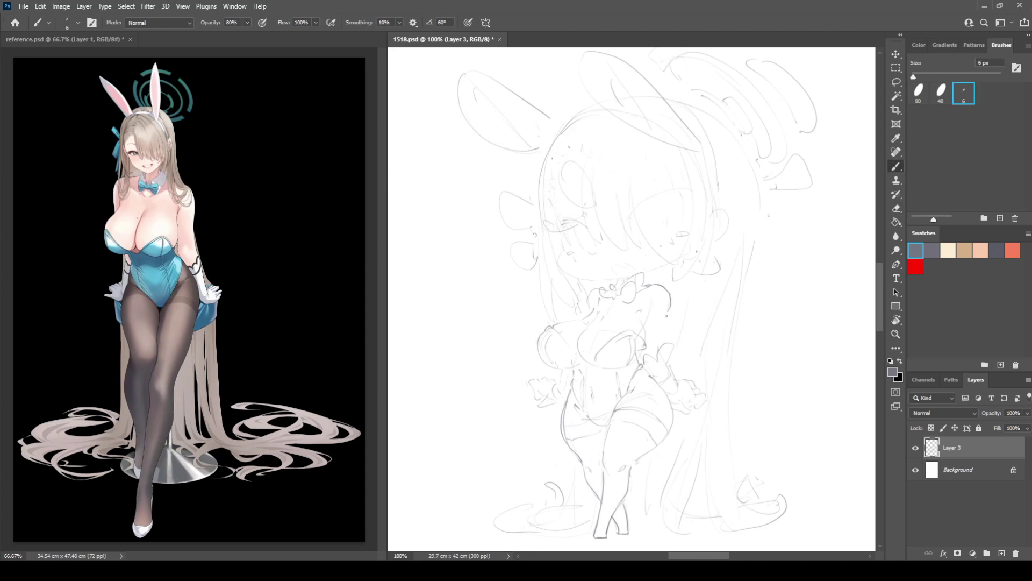
# Step: Clean up the collar and bow tie lines, finish the arm contour, and compare the sketch in both view orientations
pyautogui.press('e')
pyautogui.moveTo(651, 280); pyautogui.dragTo(587, 299)
pyautogui.press('b')
pyautogui.press('h')
pyautogui.press('h')
pyautogui.press('e')
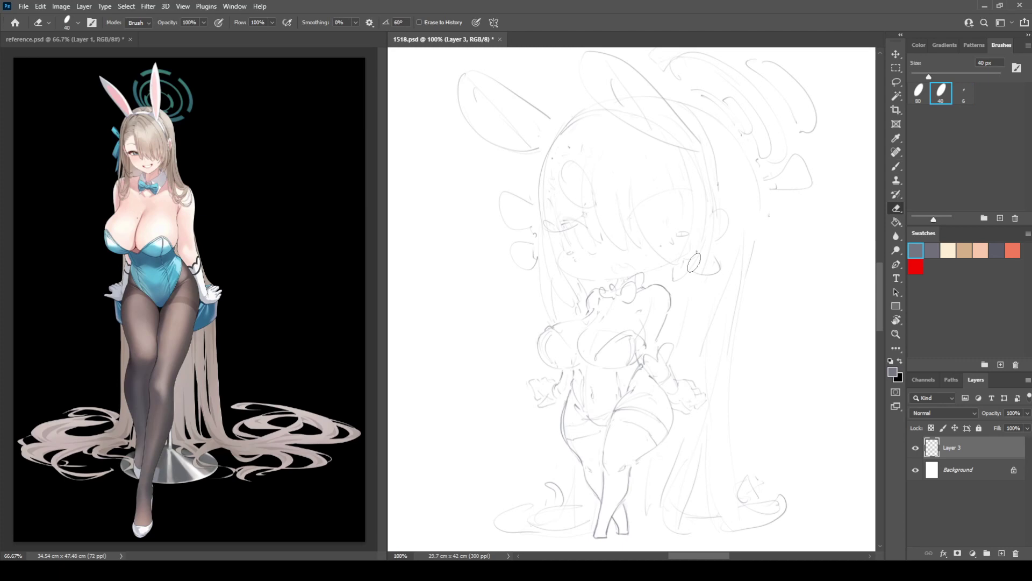
pyautogui.press('b')
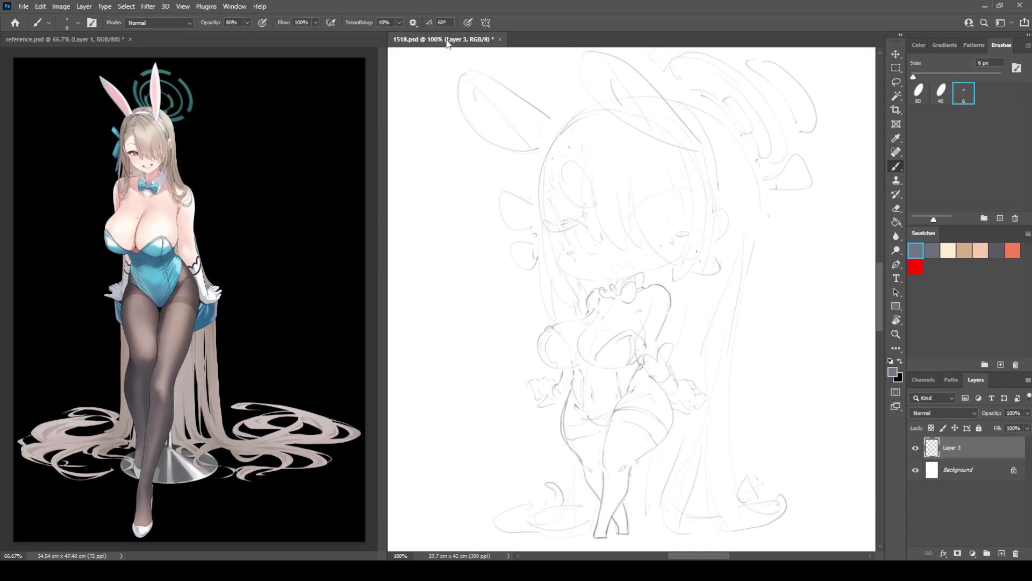
# Step: Save the document, then scale the Layer 3 sketch to about 508% and position it to fill most of the page
pyautogui.hotkey('ctrl', 's')
pyautogui.hotkey('ctrl', '-')
pyautogui.hotkey('ctrl', '-')
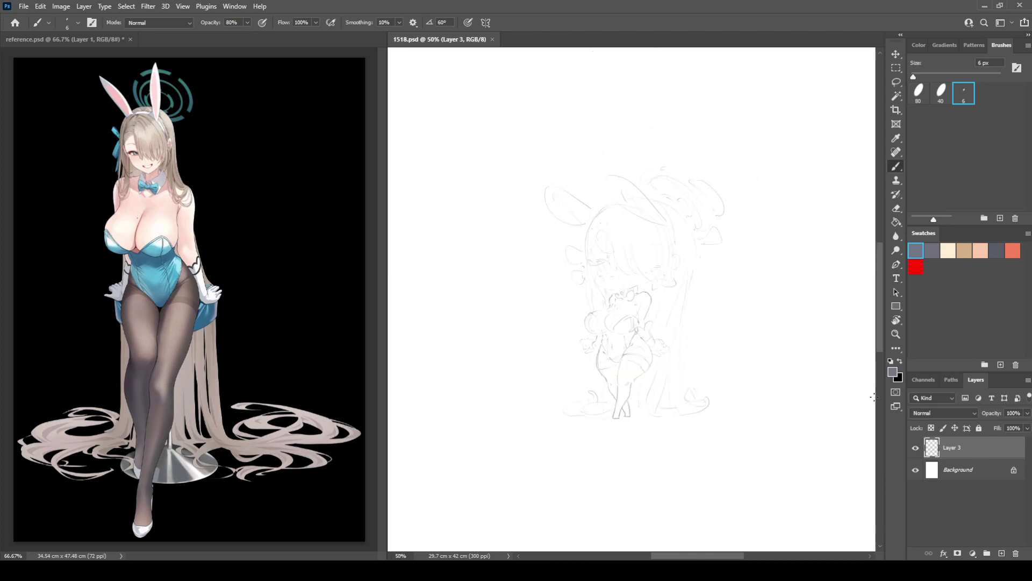
pyautogui.hotkey('ctrl', '-')
pyautogui.hotkey('ctrl', '-')
pyautogui.hotkey('ctrl', '-')
pyautogui.hotkey('ctrl', 't')
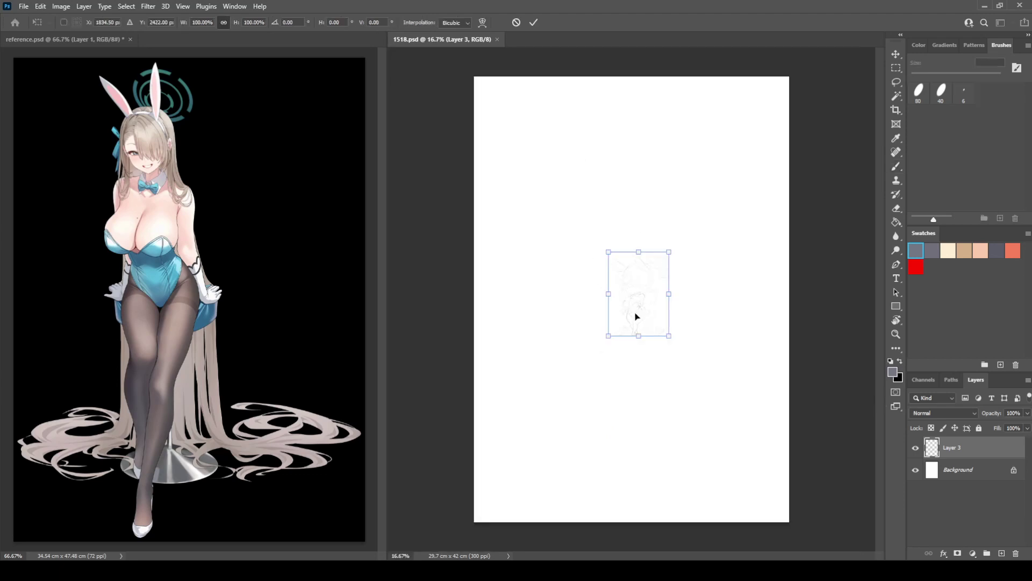
pyautogui.moveTo(606, 339); pyautogui.dragTo(462, 515)
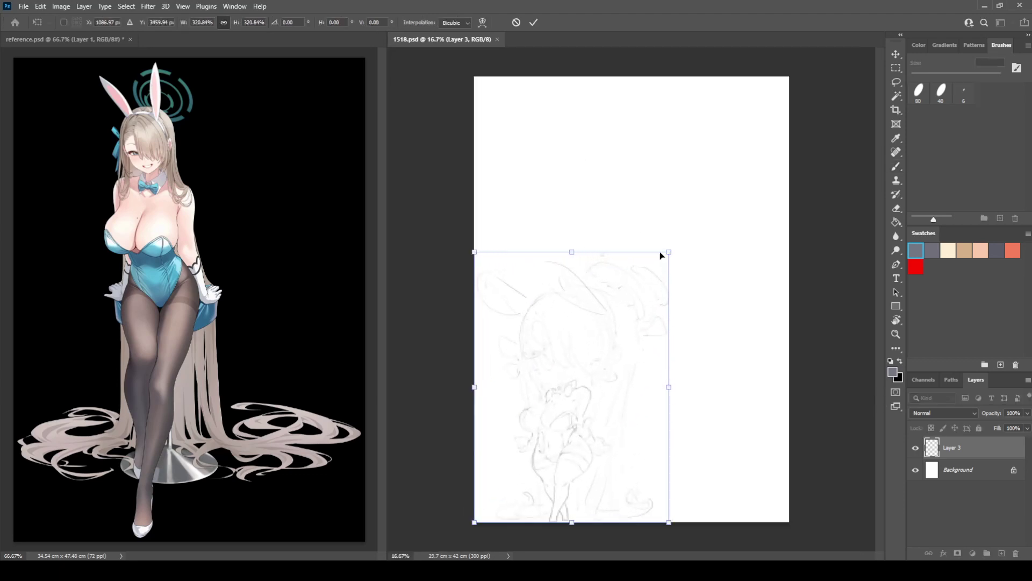
pyautogui.moveTo(669, 251); pyautogui.dragTo(788, 85)
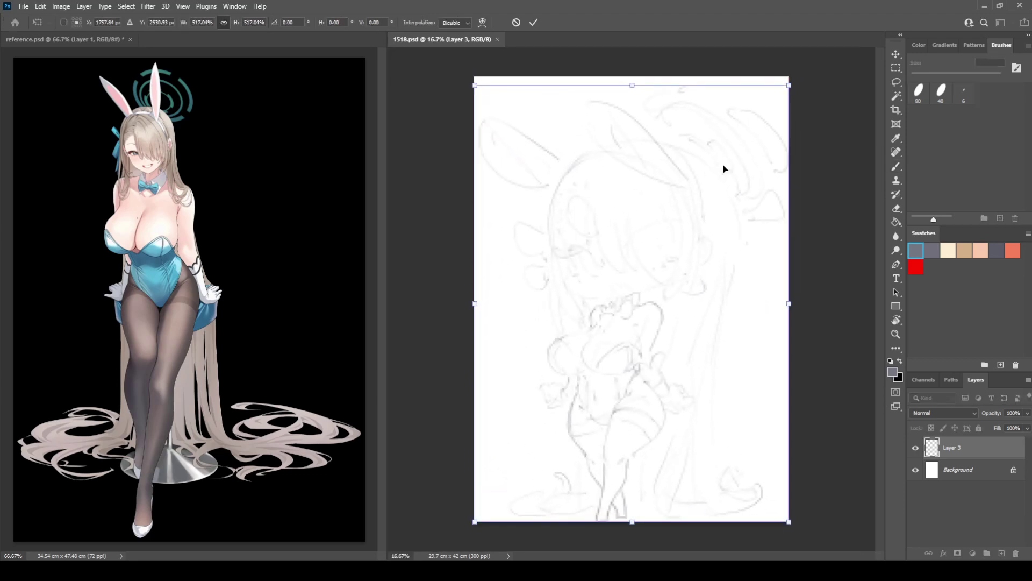
pyautogui.moveTo(724, 165); pyautogui.dragTo(725, 160)
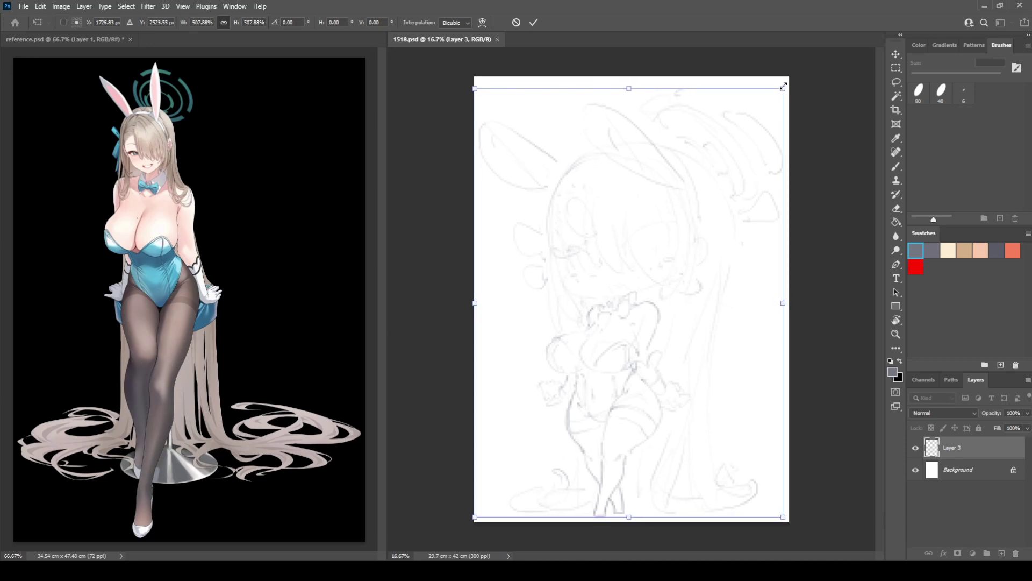
pyautogui.press('Return')
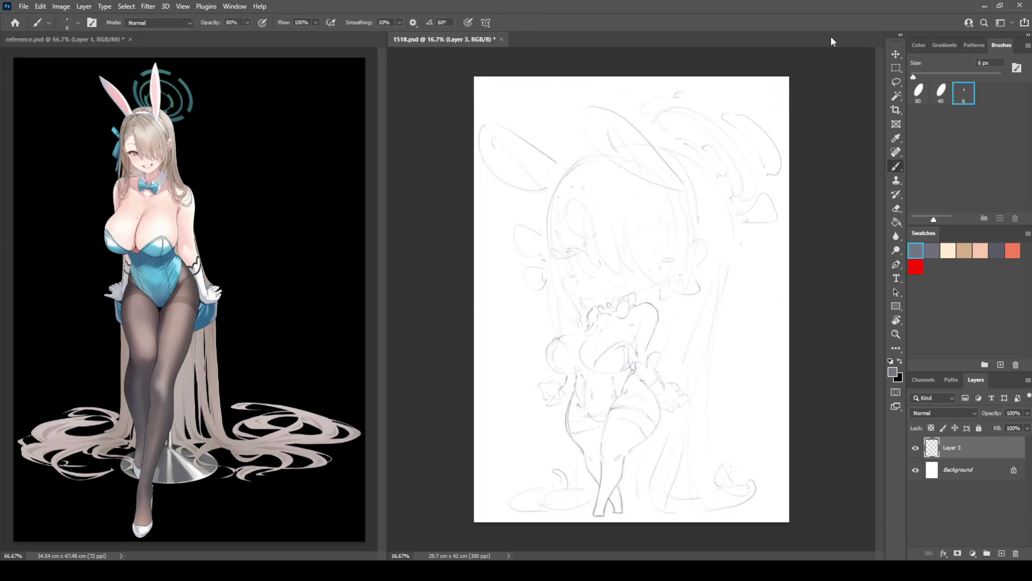
# Step: Widen the canvas to 42 × 42 cm, and enlarge the lassoed outer halo arc to about 120%
pyautogui.hotkey('ctrl', 'shift', 'n')
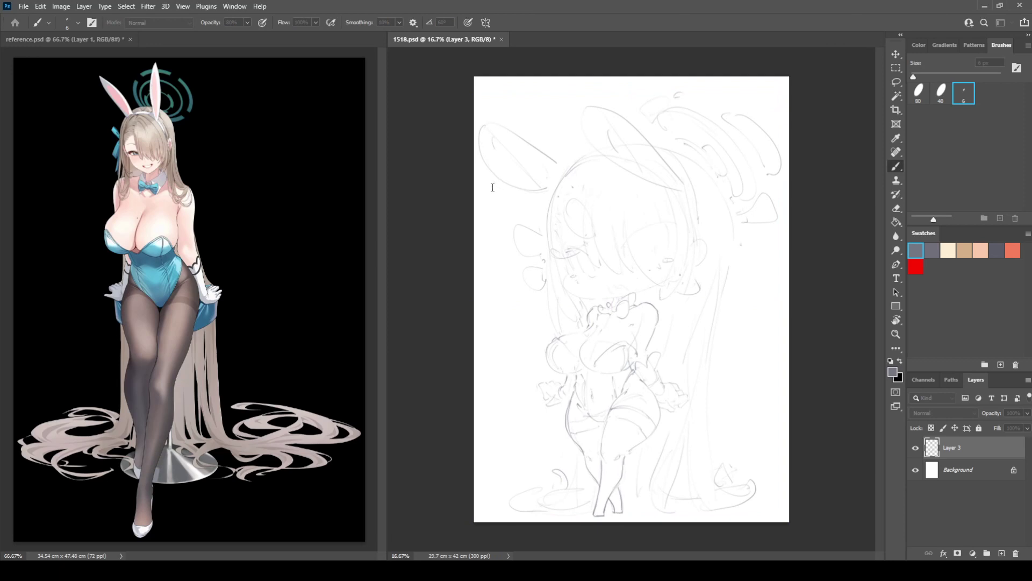
pyautogui.press('Return')
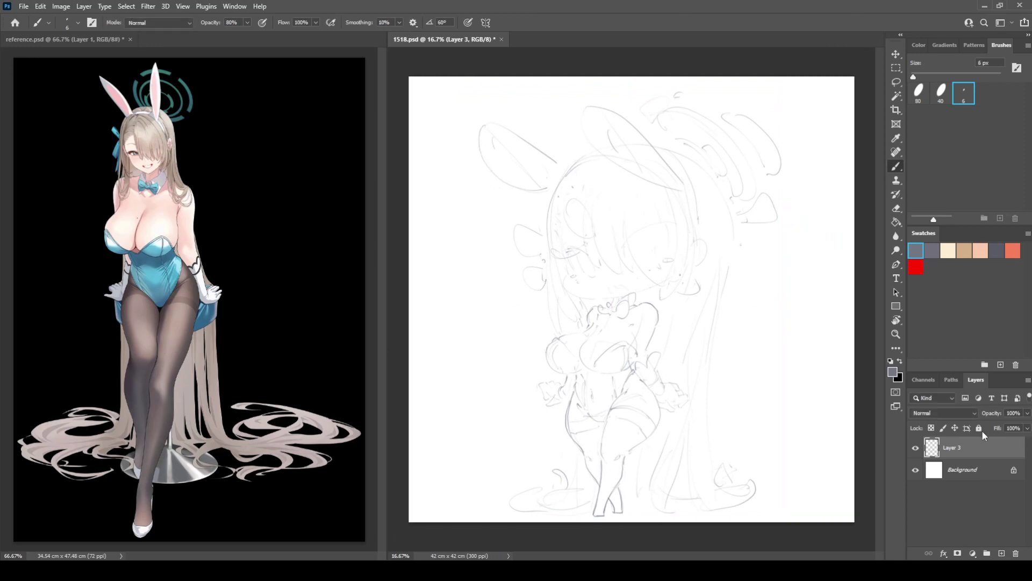
pyautogui.press('l')
pyautogui.moveTo(757, 168)
pyautogui.mouseDown()
pyautogui.moveTo(709, 88)
pyautogui.moveTo(805, 156)
pyautogui.moveTo(775, 186)
pyautogui.moveTo(823, 205)
pyautogui.mouseUp()
pyautogui.hotkey('ctrl', 't')
pyautogui.moveTo(790, 170); pyautogui.dragTo(777, 150)
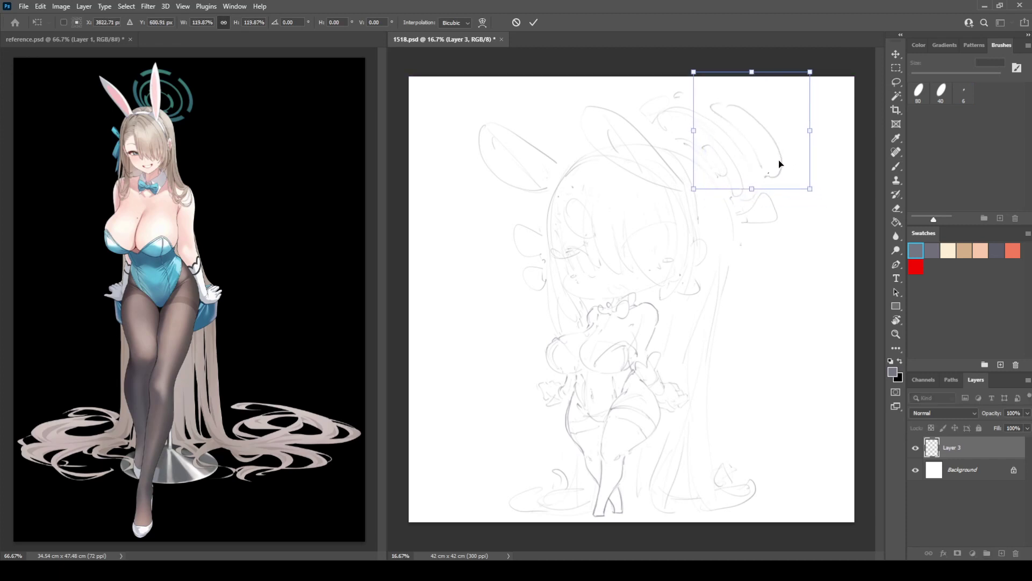
pyautogui.press('Return')
pyautogui.hotkey('ctrl', 'd')
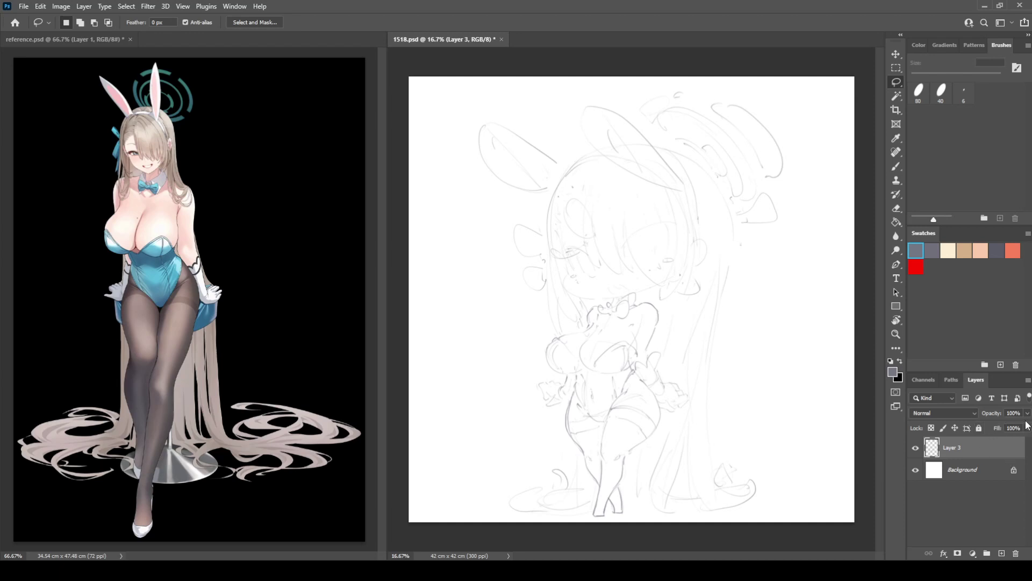
# Step: Lower the sketch layer's opacity to 54% and add a new layer above it
pyautogui.press('4')
pyautogui.press('1')
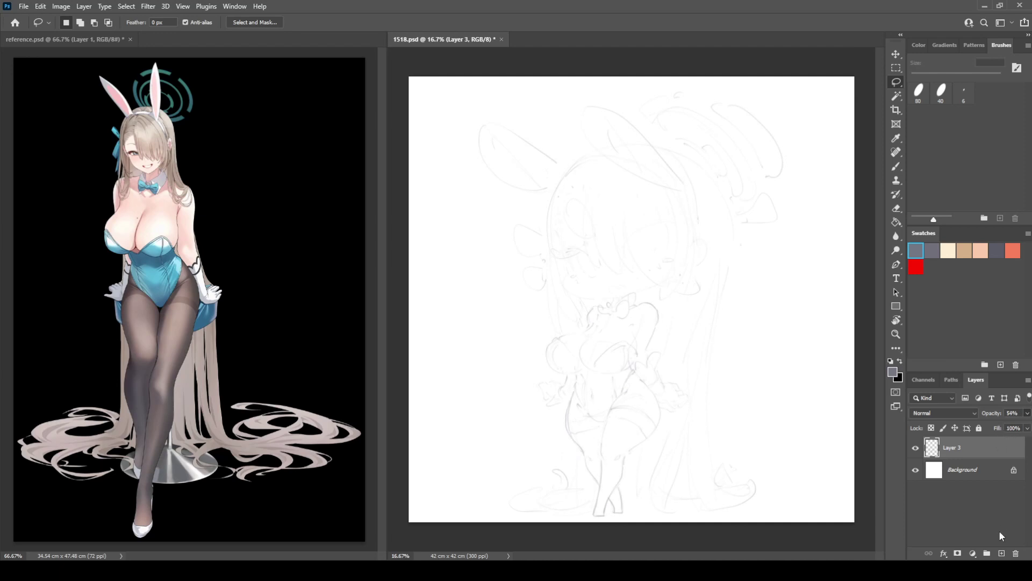
pyautogui.click(1001, 553)
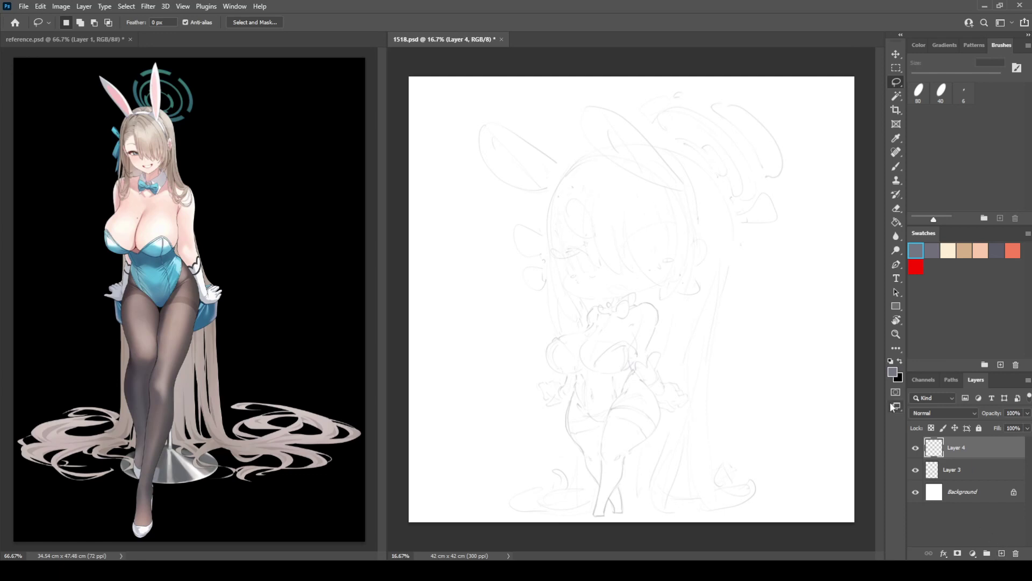
# Step: With the 40 px brush, ink the larger eye's arched upper lash line, its inner-corner mark and the curved iris edge
pyautogui.hotkey('ctrl', '+')
pyautogui.hotkey('ctrl', '+')
pyautogui.hotkey('ctrl', '+')
pyautogui.hotkey('ctrl', '+')
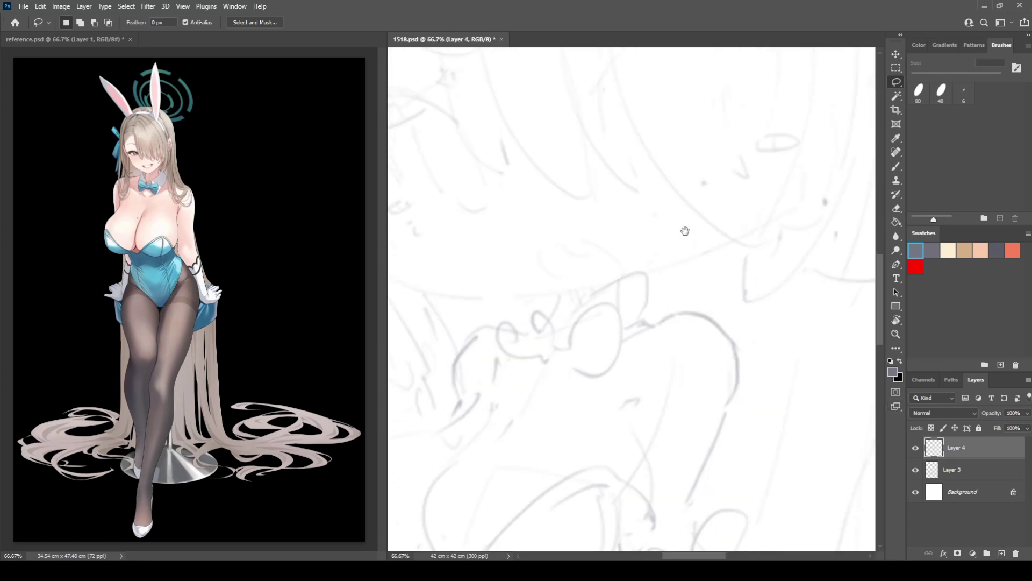
pyautogui.moveTo(685, 230)
pyautogui.mouseDown()
pyautogui.moveTo(717, 473)
pyautogui.moveTo(726, 364)
pyautogui.moveTo(695, 386)
pyautogui.mouseUp()
pyautogui.press('e')
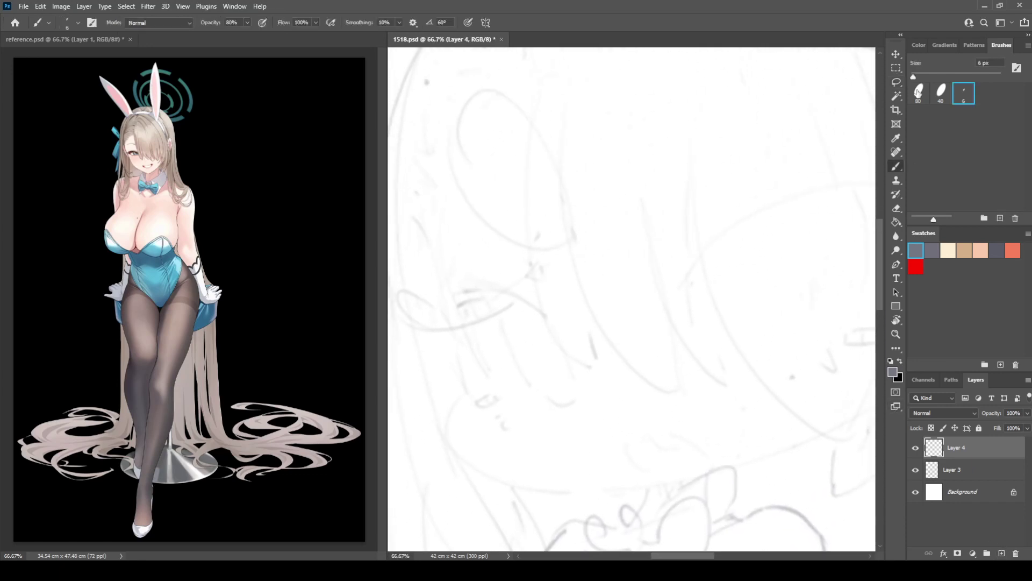
pyautogui.click(941, 93)
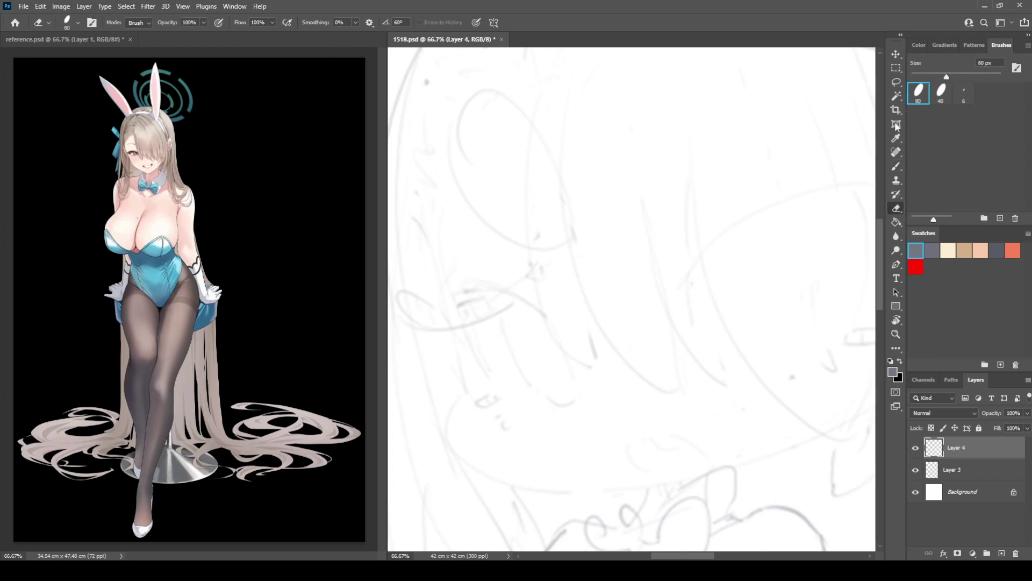
pyautogui.press('b')
pyautogui.moveTo(692, 297)
pyautogui.mouseDown()
pyautogui.moveTo(553, 240)
pyautogui.moveTo(572, 280)
pyautogui.mouseUp()
pyautogui.click(558, 223)
pyautogui.moveTo(570, 226)
pyautogui.mouseDown()
pyautogui.moveTo(602, 186)
pyautogui.moveTo(574, 214)
pyautogui.moveTo(586, 199)
pyautogui.moveTo(795, 141)
pyautogui.mouseUp()
pyautogui.press('e')
pyautogui.press('b')
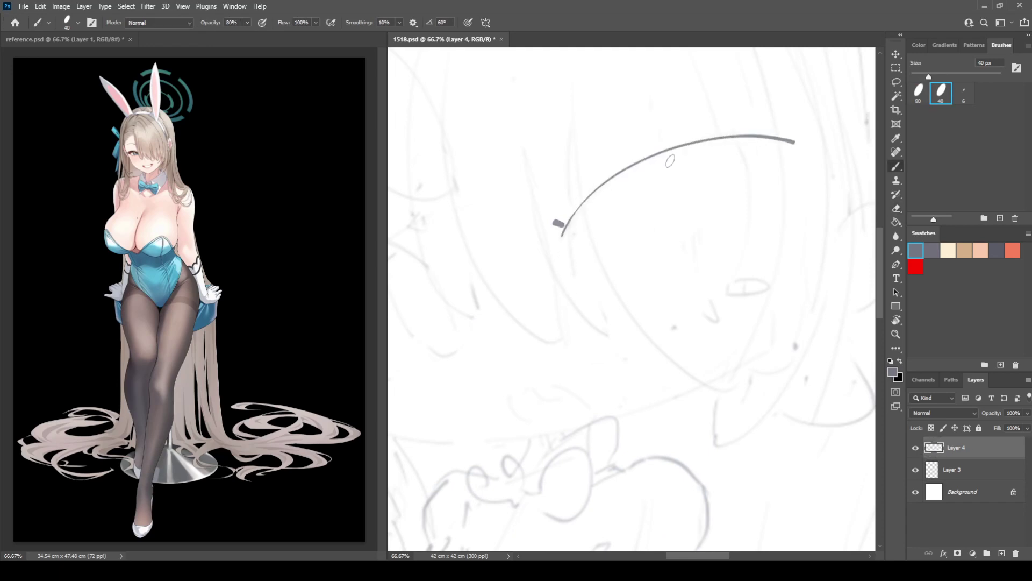
pyautogui.moveTo(575, 214); pyautogui.dragTo(801, 150)
pyautogui.moveTo(729, 156)
pyautogui.mouseDown()
pyautogui.moveTo(734, 144)
pyautogui.moveTo(746, 225)
pyautogui.mouseUp()
# Step: Ink the hatched blush marks beneath the larger eye and a short mark above its inner corner
pyautogui.moveTo(738, 279); pyautogui.dragTo(770, 280)
pyautogui.moveTo(773, 293)
pyautogui.mouseDown()
pyautogui.moveTo(725, 292)
pyautogui.moveTo(760, 277)
pyautogui.mouseUp()
pyautogui.moveTo(763, 278)
pyautogui.mouseDown()
pyautogui.moveTo(770, 295)
pyautogui.moveTo(715, 305)
pyautogui.moveTo(699, 322)
pyautogui.mouseUp()
pyautogui.moveTo(699, 323)
pyautogui.mouseDown()
pyautogui.moveTo(714, 322)
pyautogui.moveTo(711, 313)
pyautogui.mouseUp()
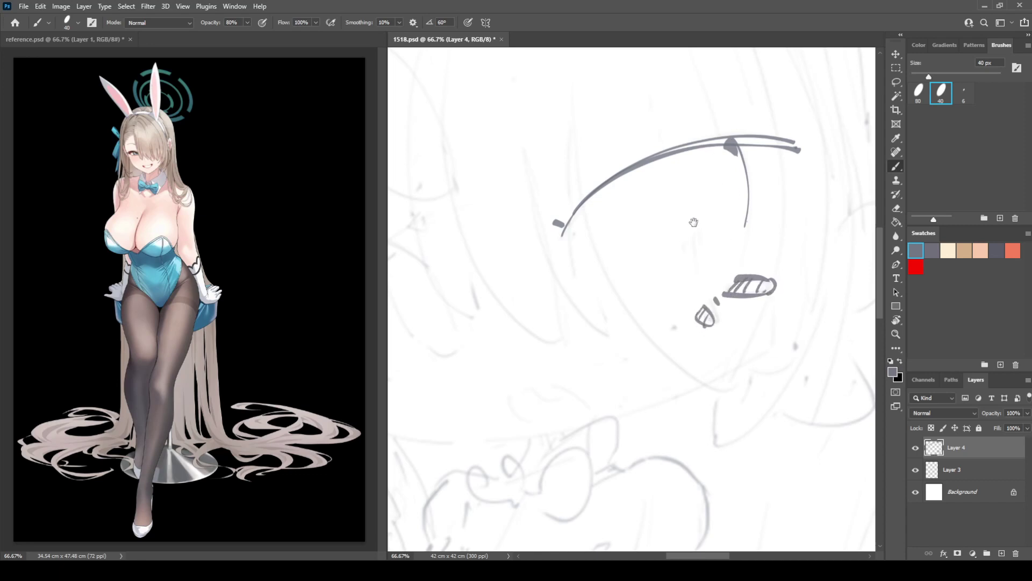
pyautogui.moveTo(694, 223); pyautogui.dragTo(772, 336)
pyautogui.moveTo(621, 295); pyautogui.dragTo(640, 299)
pyautogui.moveTo(557, 334); pyautogui.dragTo(673, 246)
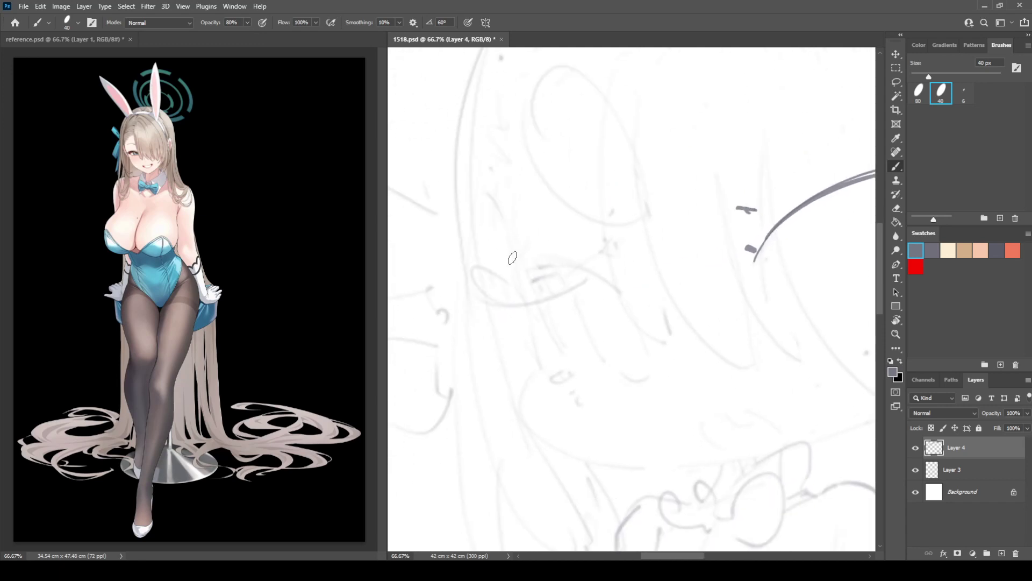
pyautogui.moveTo(513, 279); pyautogui.dragTo(534, 285)
pyautogui.moveTo(471, 268); pyautogui.dragTo(483, 291)
pyautogui.moveTo(480, 267); pyautogui.dragTo(505, 294)
pyautogui.moveTo(505, 273); pyautogui.dragTo(611, 284)
pyautogui.moveTo(551, 266); pyautogui.dragTo(573, 284)
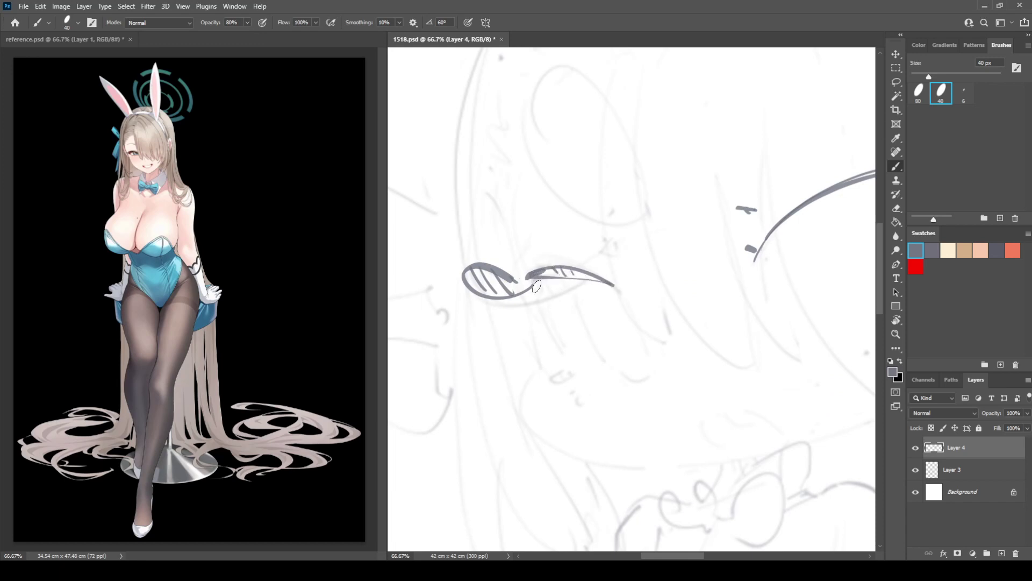
pyautogui.hotkey('ctrl', 'z')
pyautogui.hotkey('ctrl', 'z')
pyautogui.hotkey('ctrl', 'z')
pyautogui.hotkey('ctrl', 'z')
pyautogui.hotkey('ctrl', 'z')
pyautogui.hotkey('ctrl', 'z')
pyautogui.hotkey('ctrl', 'z')
pyautogui.hotkey('ctrl', 'z')
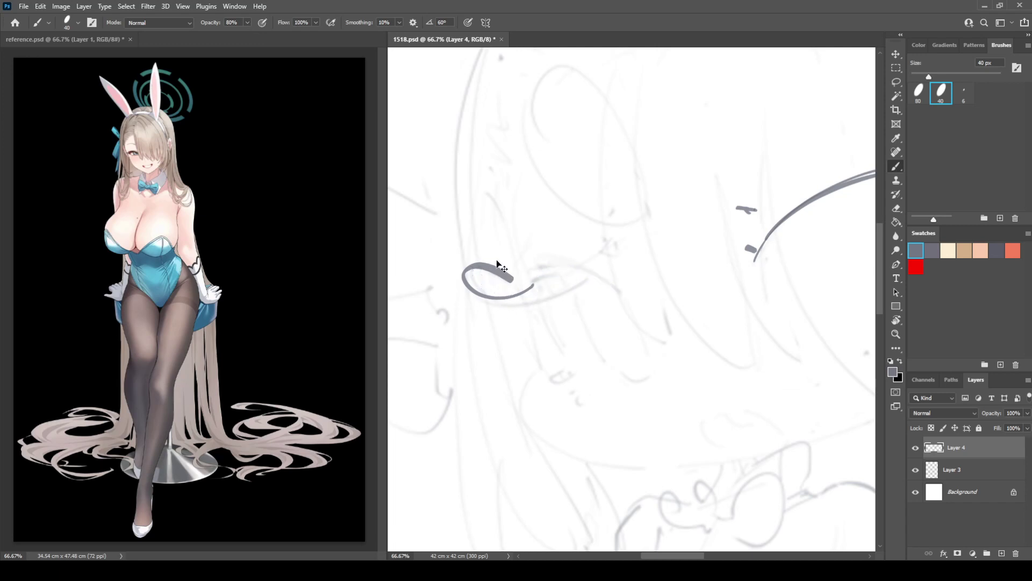
pyautogui.hotkey('ctrl', 'z')
# Step: Ink the half-closed eye's upper lash as a thick curved shape with diagonal hatching and a tapered inner end
pyautogui.moveTo(465, 284); pyautogui.dragTo(585, 276)
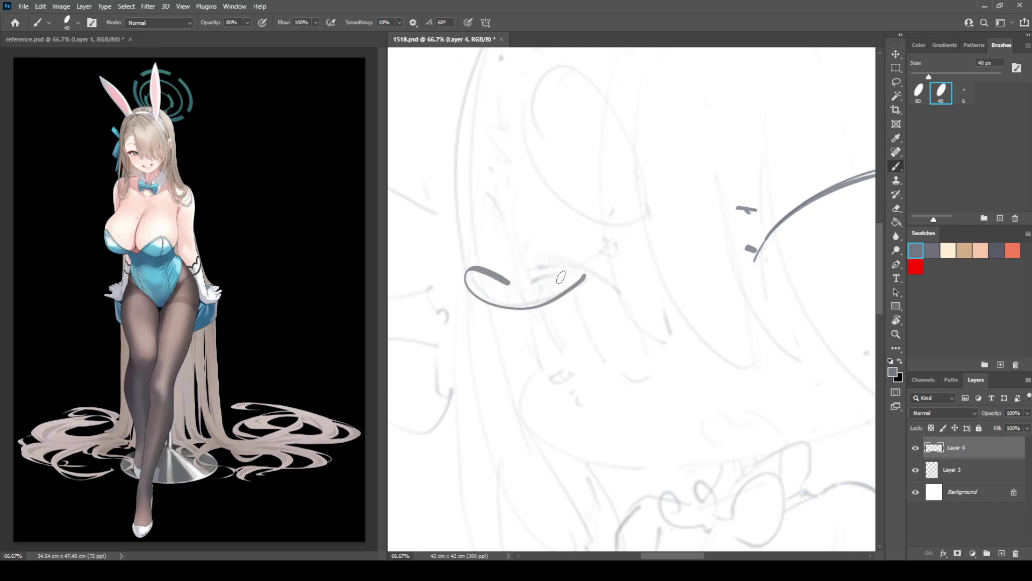
pyautogui.moveTo(472, 273); pyautogui.dragTo(487, 302)
pyautogui.moveTo(482, 275)
pyautogui.mouseDown()
pyautogui.moveTo(502, 305)
pyautogui.moveTo(518, 304)
pyautogui.mouseUp()
pyautogui.moveTo(511, 278)
pyautogui.mouseDown()
pyautogui.moveTo(534, 300)
pyautogui.moveTo(550, 294)
pyautogui.mouseUp()
pyautogui.moveTo(552, 277)
pyautogui.mouseDown()
pyautogui.moveTo(561, 282)
pyautogui.moveTo(543, 271)
pyautogui.moveTo(626, 303)
pyautogui.mouseUp()
pyautogui.hotkey('ctrl', 'z')
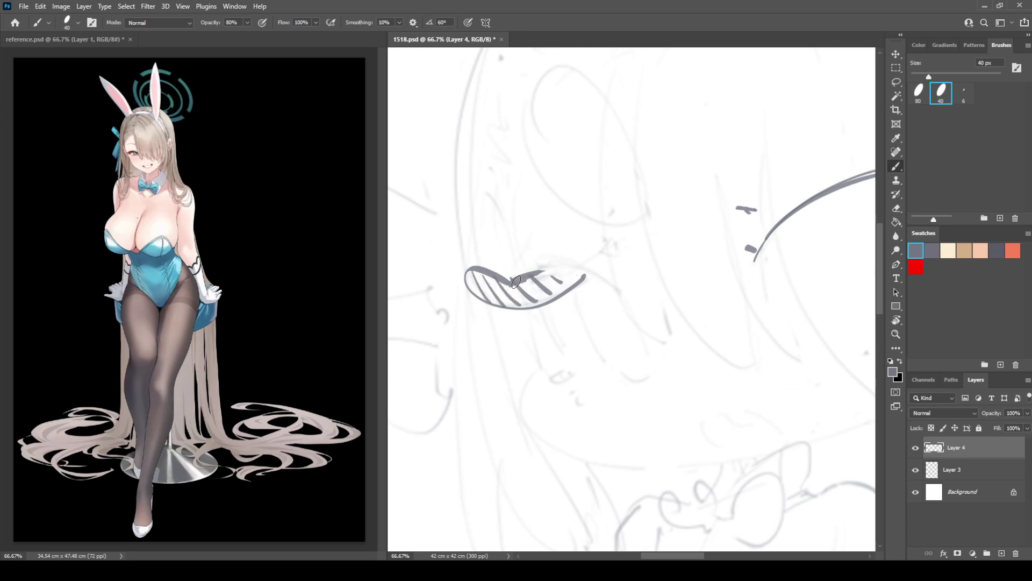
pyautogui.moveTo(513, 279)
pyautogui.mouseDown()
pyautogui.moveTo(570, 273)
pyautogui.moveTo(634, 297)
pyautogui.mouseUp()
pyautogui.moveTo(484, 304)
pyautogui.mouseDown()
pyautogui.moveTo(582, 277)
pyautogui.moveTo(571, 289)
pyautogui.moveTo(635, 295)
pyautogui.mouseUp()
# Step: Ink short downward strokes under the half-closed eye's lash and two hatched blush marks on the cheek below
pyautogui.moveTo(540, 303); pyautogui.dragTo(558, 349)
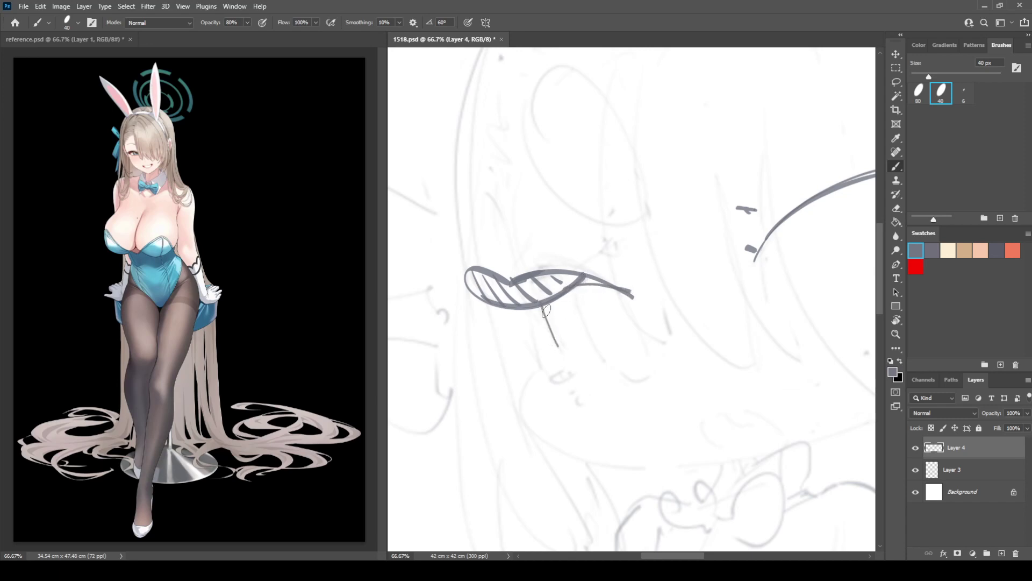
pyautogui.hotkey('ctrl', 'z')
pyautogui.moveTo(539, 306)
pyautogui.mouseDown()
pyautogui.moveTo(558, 345)
pyautogui.moveTo(558, 383)
pyautogui.mouseUp()
pyautogui.moveTo(562, 373); pyautogui.dragTo(568, 378)
pyautogui.moveTo(577, 379)
pyautogui.mouseDown()
pyautogui.moveTo(584, 398)
pyautogui.moveTo(573, 407)
pyautogui.mouseUp()
pyautogui.moveTo(578, 394); pyautogui.dragTo(596, 399)
# Step: Ink both sides of the elongated iris under the lash, and add a thin hair strand crossing the eye's outer part
pyautogui.moveTo(578, 288)
pyautogui.mouseDown()
pyautogui.moveTo(601, 343)
pyautogui.moveTo(630, 370)
pyautogui.mouseUp()
pyautogui.hotkey('ctrl', 'z')
pyautogui.hotkey('ctrl', 'z')
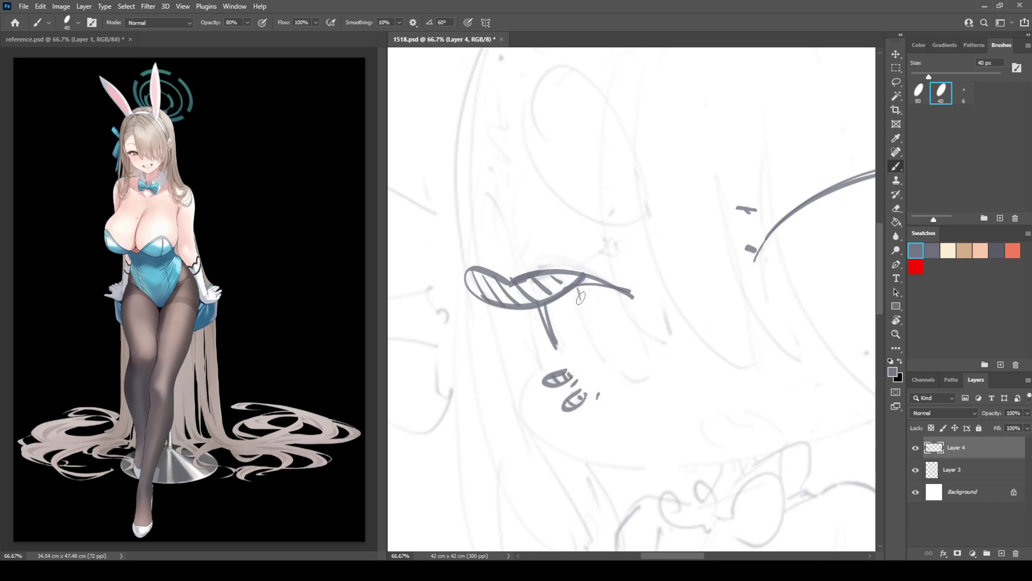
pyautogui.moveTo(578, 291)
pyautogui.mouseDown()
pyautogui.moveTo(587, 325)
pyautogui.moveTo(584, 313)
pyautogui.moveTo(628, 376)
pyautogui.mouseUp()
pyautogui.click(638, 383)
pyautogui.moveTo(632, 295); pyautogui.dragTo(640, 322)
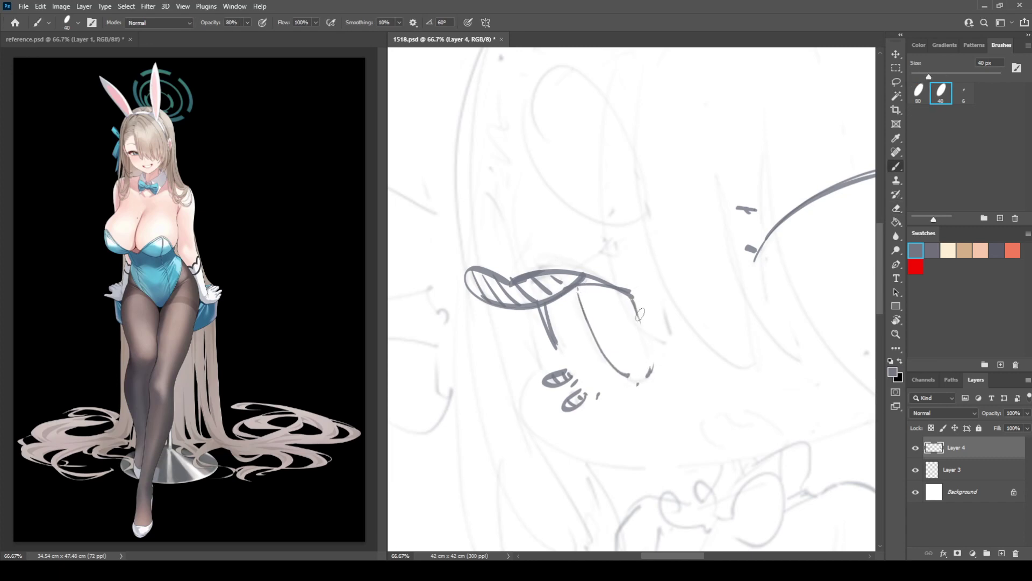
pyautogui.hotkey('ctrl', 'z')
pyautogui.moveTo(628, 297); pyautogui.dragTo(650, 373)
pyautogui.moveTo(490, 217); pyautogui.dragTo(539, 346)
pyautogui.click(543, 362)
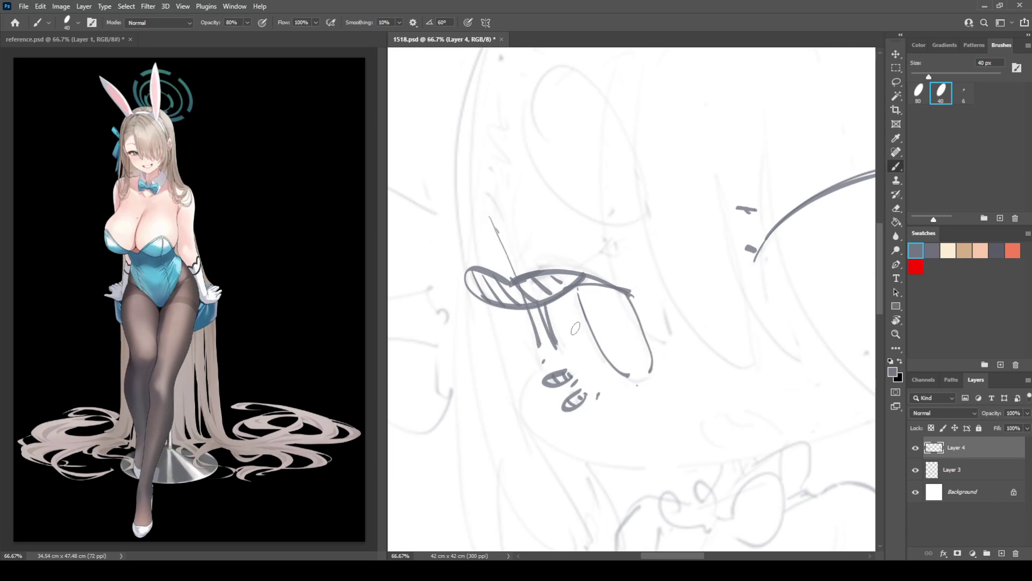
# Step: Ink the face contour as one smooth curve from the outer cheek around the chin and up to the jaw
pyautogui.moveTo(611, 296)
pyautogui.mouseDown()
pyautogui.moveTo(514, 212)
pyautogui.moveTo(519, 227)
pyautogui.mouseUp()
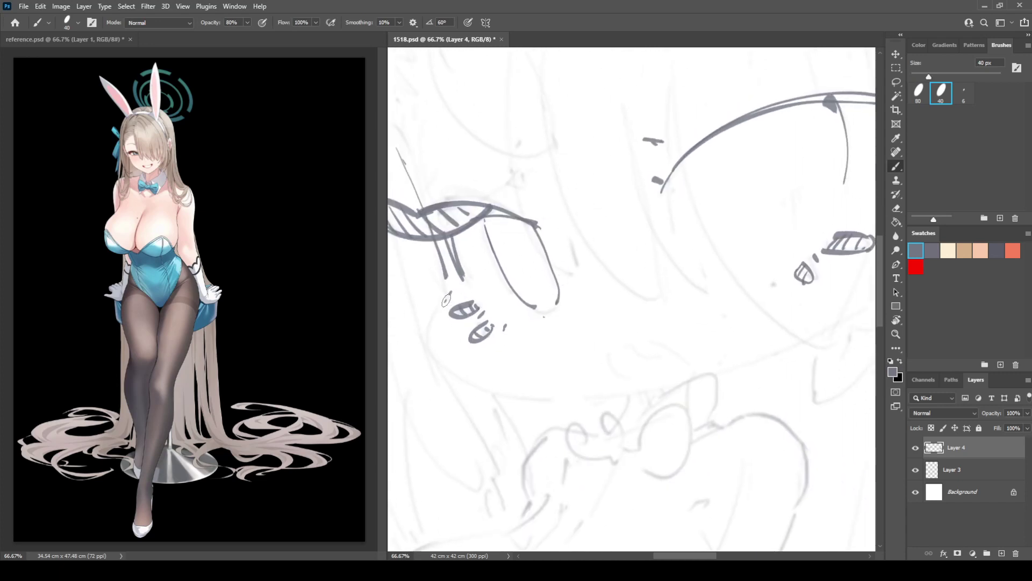
pyautogui.moveTo(448, 295)
pyautogui.mouseDown()
pyautogui.moveTo(429, 326)
pyautogui.moveTo(441, 370)
pyautogui.moveTo(500, 394)
pyautogui.moveTo(601, 393)
pyautogui.moveTo(752, 362)
pyautogui.mouseUp()
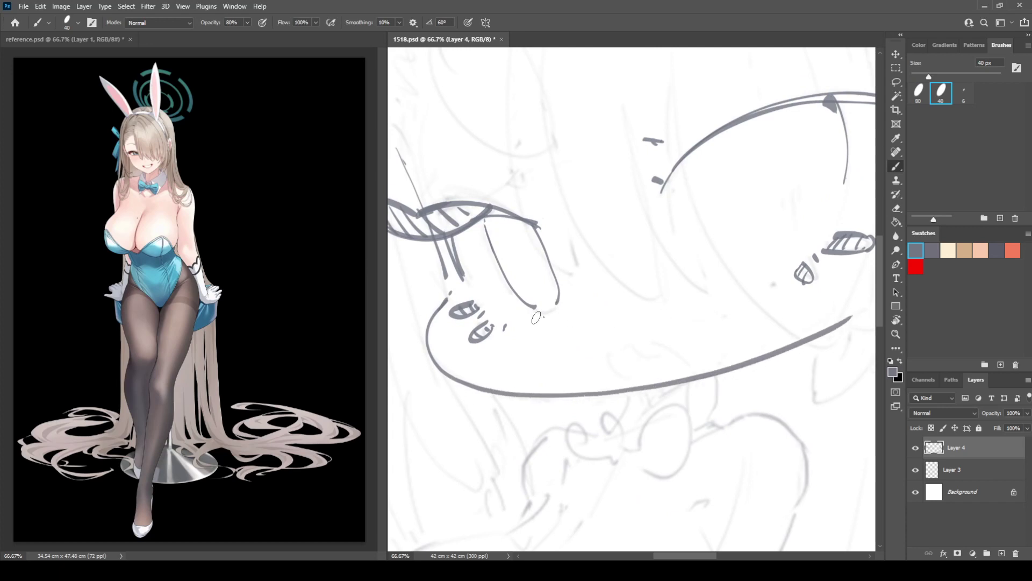
pyautogui.hotkey('ctrl', 'z')
pyautogui.moveTo(476, 391)
pyautogui.mouseDown()
pyautogui.moveTo(562, 404)
pyautogui.moveTo(708, 382)
pyautogui.moveTo(839, 317)
pyautogui.mouseUp()
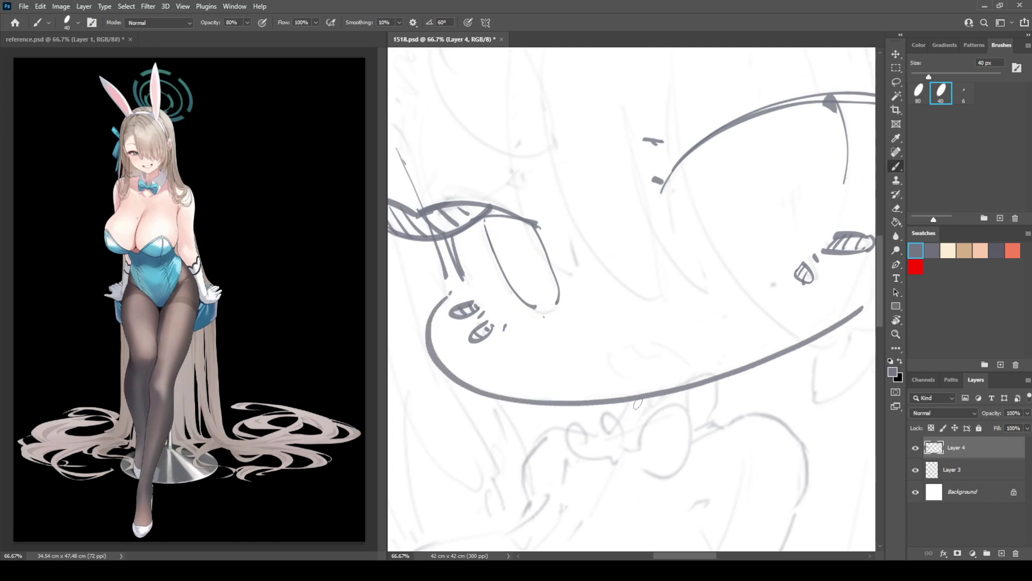
# Step: Ink the neck line and the bow tie with its central knot, two rounded loops and fold details
pyautogui.moveTo(638, 401); pyautogui.dragTo(628, 440)
pyautogui.press('e')
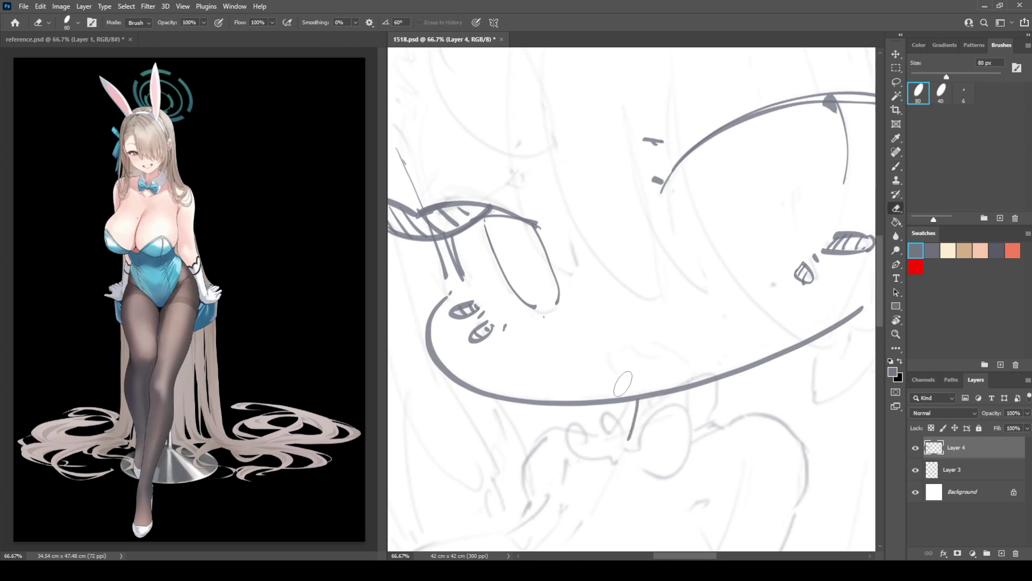
pyautogui.moveTo(633, 444)
pyautogui.mouseDown()
pyautogui.moveTo(636, 426)
pyautogui.moveTo(614, 439)
pyautogui.moveTo(680, 472)
pyautogui.moveTo(644, 472)
pyautogui.mouseUp()
pyautogui.press('b')
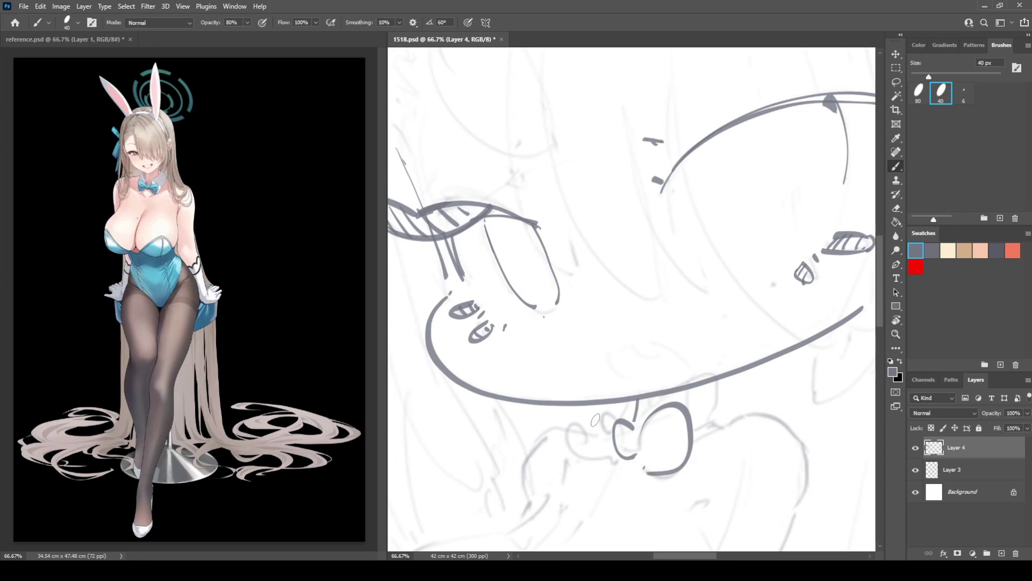
pyautogui.moveTo(613, 426)
pyautogui.mouseDown()
pyautogui.moveTo(570, 420)
pyautogui.moveTo(595, 473)
pyautogui.moveTo(619, 463)
pyautogui.moveTo(589, 437)
pyautogui.moveTo(664, 431)
pyautogui.moveTo(646, 444)
pyautogui.mouseUp()
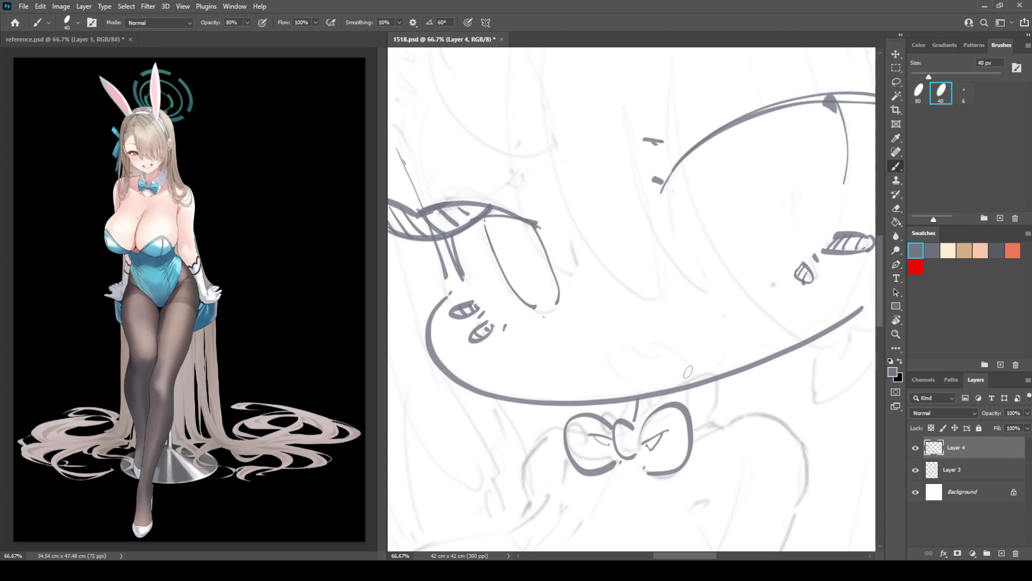
# Step: Ink the collar wing behind the bow tie, the adjoining rounded shoulder and the collarbone line
pyautogui.press('e')
pyautogui.moveTo(677, 391)
pyautogui.mouseDown()
pyautogui.moveTo(727, 400)
pyautogui.moveTo(706, 380)
pyautogui.moveTo(669, 398)
pyautogui.moveTo(726, 402)
pyautogui.moveTo(730, 422)
pyautogui.moveTo(690, 444)
pyautogui.moveTo(720, 430)
pyautogui.moveTo(663, 326)
pyautogui.moveTo(657, 227)
pyautogui.moveTo(661, 247)
pyautogui.moveTo(704, 227)
pyautogui.moveTo(747, 295)
pyautogui.mouseUp()
pyautogui.press('b')
pyautogui.moveTo(636, 266); pyautogui.dragTo(697, 250)
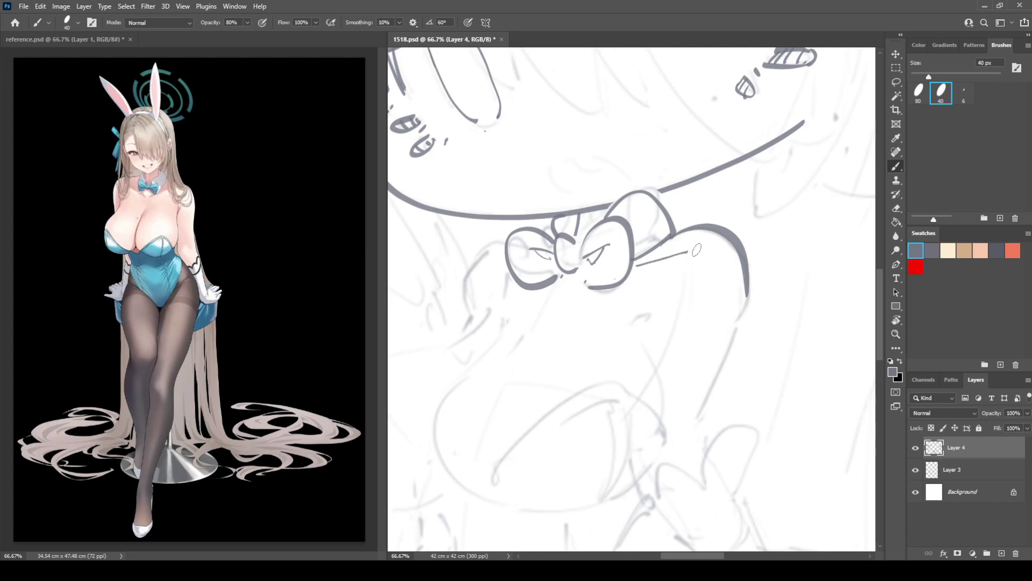
# Step: Ink the opposite shoulder and armpit crease, and trace the upper chest contours
pyautogui.moveTo(497, 240)
pyautogui.mouseDown()
pyautogui.moveTo(465, 264)
pyautogui.moveTo(470, 318)
pyautogui.moveTo(613, 253)
pyautogui.mouseUp()
pyautogui.moveTo(597, 195); pyautogui.dragTo(613, 211)
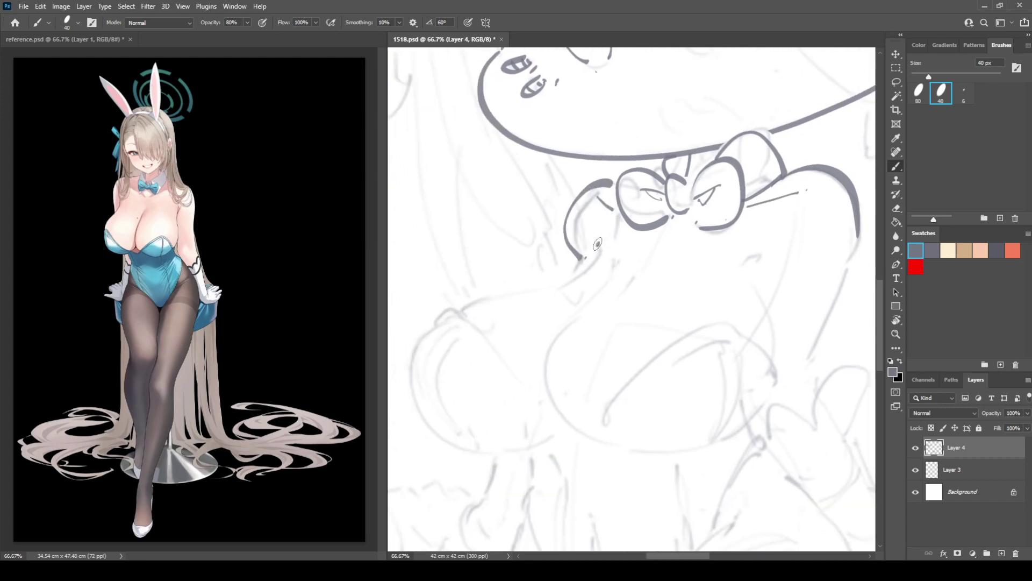
pyautogui.moveTo(597, 244); pyautogui.dragTo(598, 253)
pyautogui.moveTo(464, 310)
pyautogui.mouseDown()
pyautogui.moveTo(572, 287)
pyautogui.moveTo(560, 288)
pyautogui.moveTo(598, 257)
pyautogui.mouseUp()
pyautogui.moveTo(719, 256); pyautogui.dragTo(680, 229)
pyautogui.moveTo(579, 249); pyautogui.dragTo(580, 259)
pyautogui.moveTo(580, 264)
pyautogui.mouseDown()
pyautogui.moveTo(532, 296)
pyautogui.moveTo(511, 343)
pyautogui.moveTo(544, 398)
pyautogui.mouseUp()
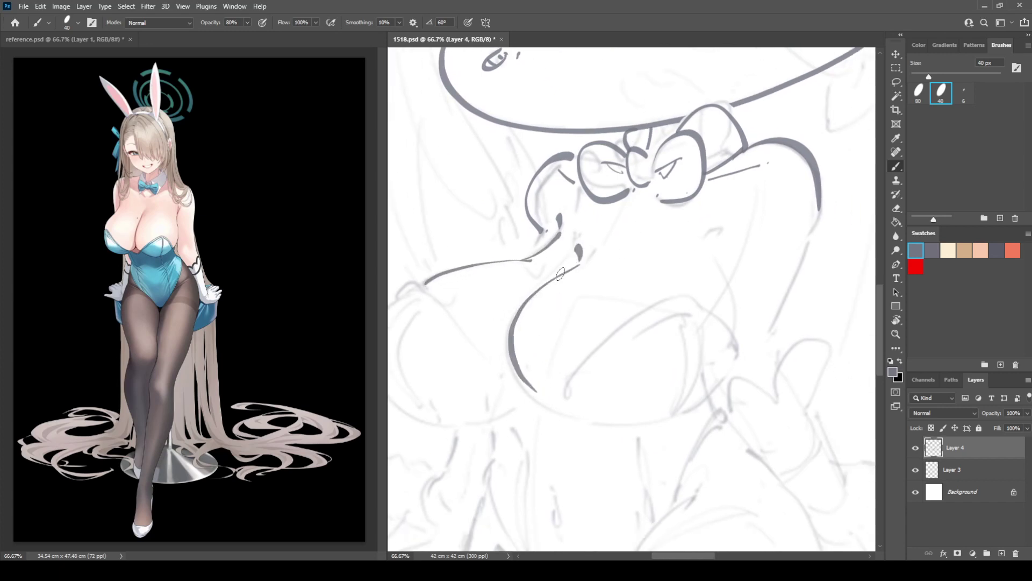
# Step: Ink the nearer chest contour as one smooth curve, and add the bodice cup's double upper trim and outer corner
pyautogui.hotkey('ctrl', 'z')
pyautogui.moveTo(578, 265)
pyautogui.mouseDown()
pyautogui.moveTo(507, 329)
pyautogui.moveTo(518, 389)
pyautogui.mouseUp()
pyautogui.hotkey('ctrl', 'z')
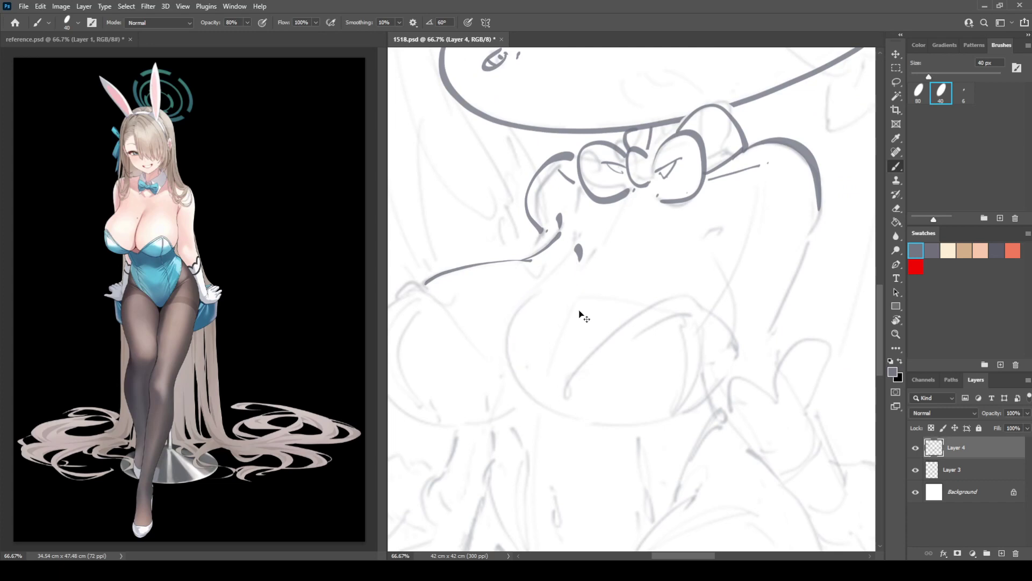
pyautogui.moveTo(574, 269)
pyautogui.mouseDown()
pyautogui.moveTo(528, 302)
pyautogui.moveTo(503, 351)
pyautogui.moveTo(574, 415)
pyautogui.mouseUp()
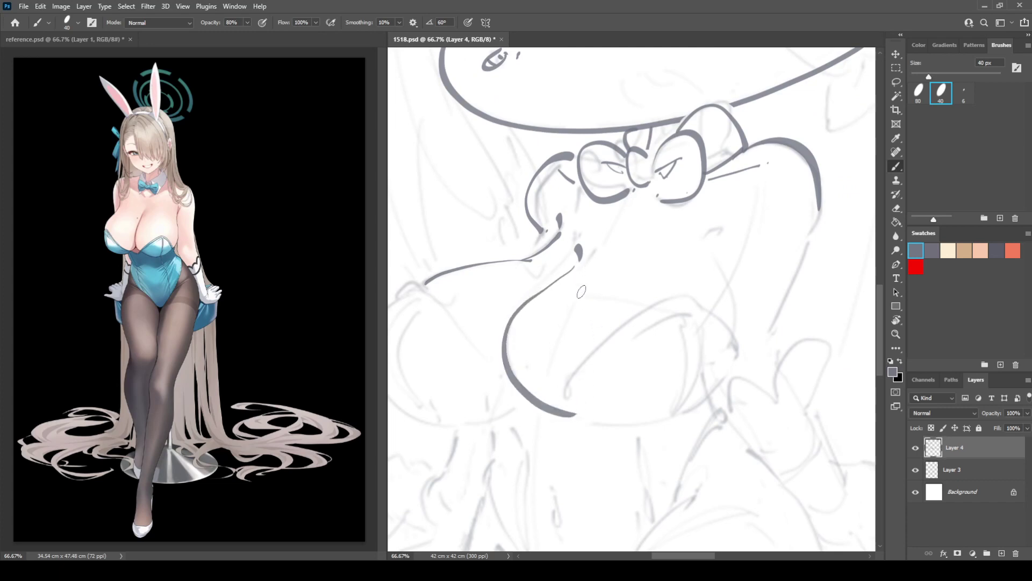
pyautogui.hotkey('ctrl', 'z')
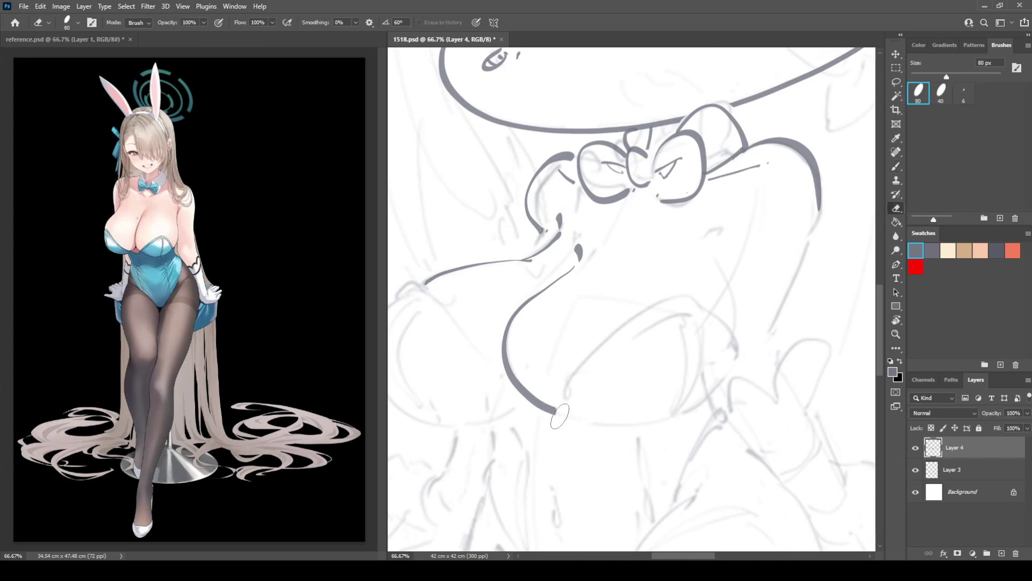
pyautogui.moveTo(563, 415)
pyautogui.mouseDown()
pyautogui.moveTo(583, 360)
pyautogui.moveTo(625, 322)
pyautogui.moveTo(692, 300)
pyautogui.mouseUp()
pyautogui.moveTo(574, 388)
pyautogui.mouseDown()
pyautogui.moveTo(682, 315)
pyautogui.moveTo(674, 321)
pyautogui.moveTo(726, 321)
pyautogui.moveTo(739, 347)
pyautogui.mouseUp()
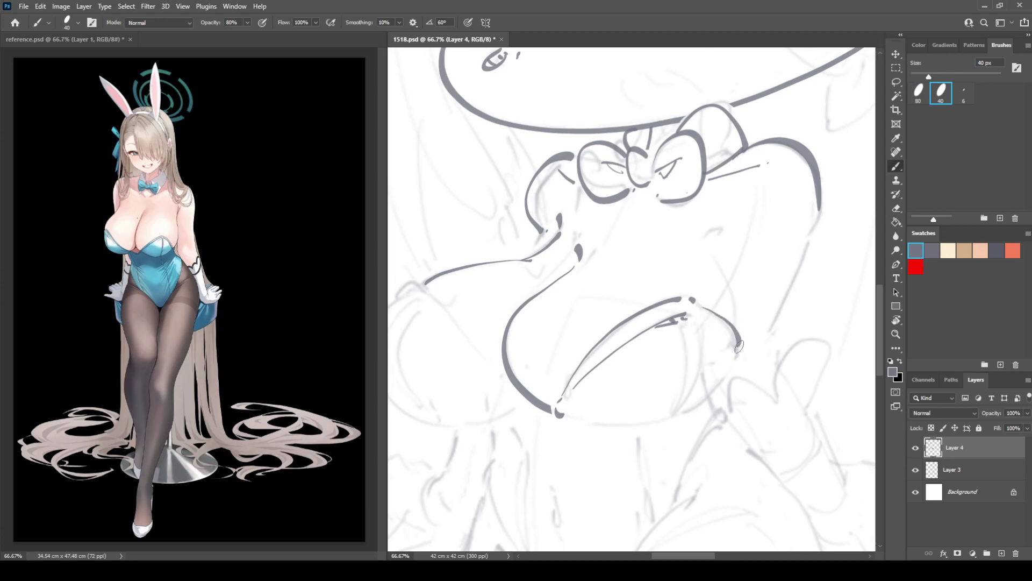
# Step: Ink the far bodice cup's double upper trim and the small V notch between the two cups
pyautogui.moveTo(419, 293)
pyautogui.mouseDown()
pyautogui.moveTo(483, 271)
pyautogui.moveTo(552, 345)
pyautogui.moveTo(569, 380)
pyautogui.mouseUp()
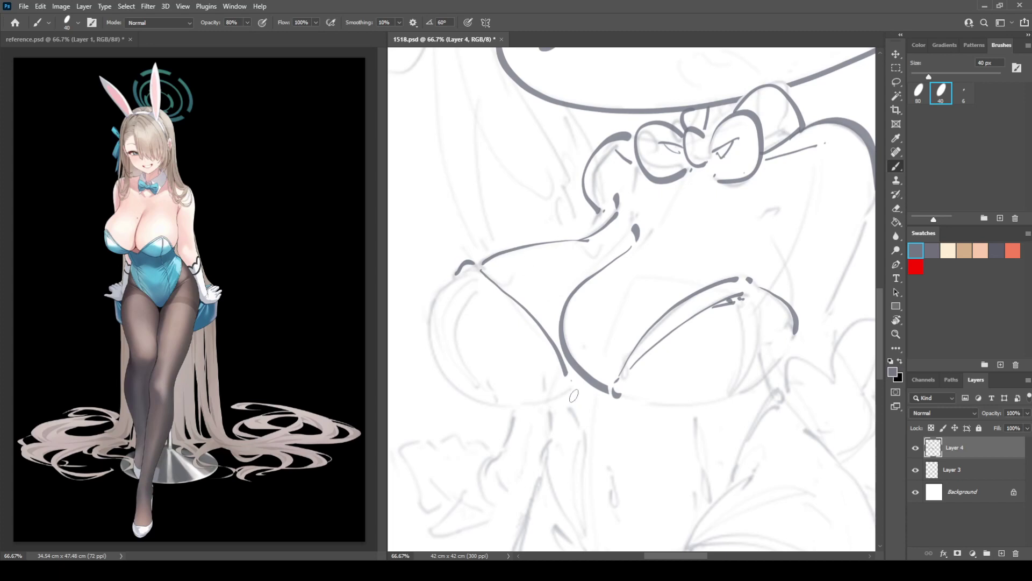
pyautogui.moveTo(572, 394)
pyautogui.mouseDown()
pyautogui.moveTo(602, 406)
pyautogui.moveTo(591, 417)
pyautogui.moveTo(602, 395)
pyautogui.mouseUp()
pyautogui.hotkey('ctrl', 'z')
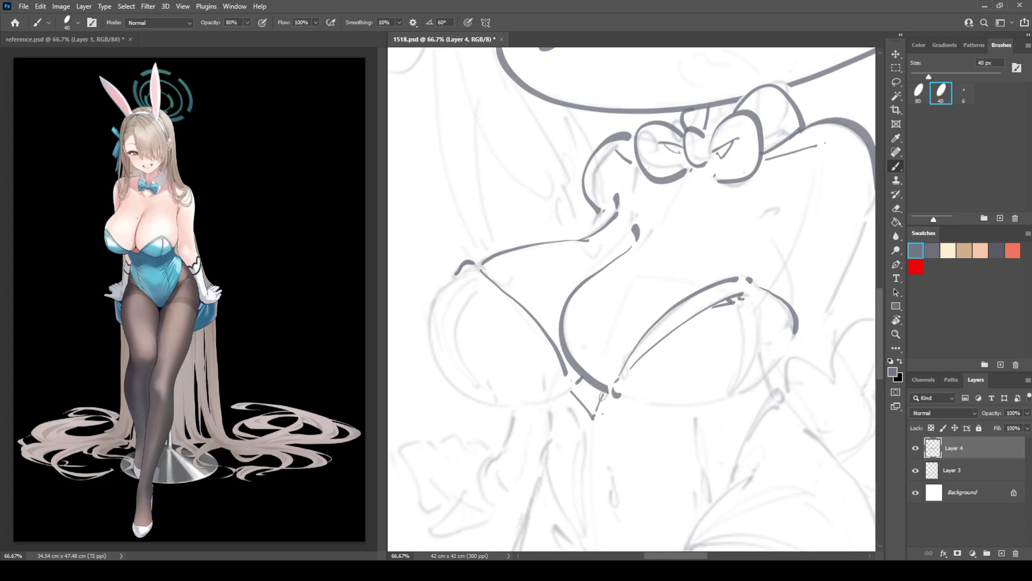
pyautogui.moveTo(471, 273); pyautogui.dragTo(539, 350)
# Step: Ink the far bodice cup's rounded outer contour as one clean curve from its upper corner to the centre notch
pyautogui.moveTo(452, 279)
pyautogui.mouseDown()
pyautogui.moveTo(435, 294)
pyautogui.moveTo(429, 329)
pyautogui.moveTo(443, 375)
pyautogui.moveTo(483, 403)
pyautogui.moveTo(541, 408)
pyautogui.moveTo(572, 394)
pyautogui.mouseUp()
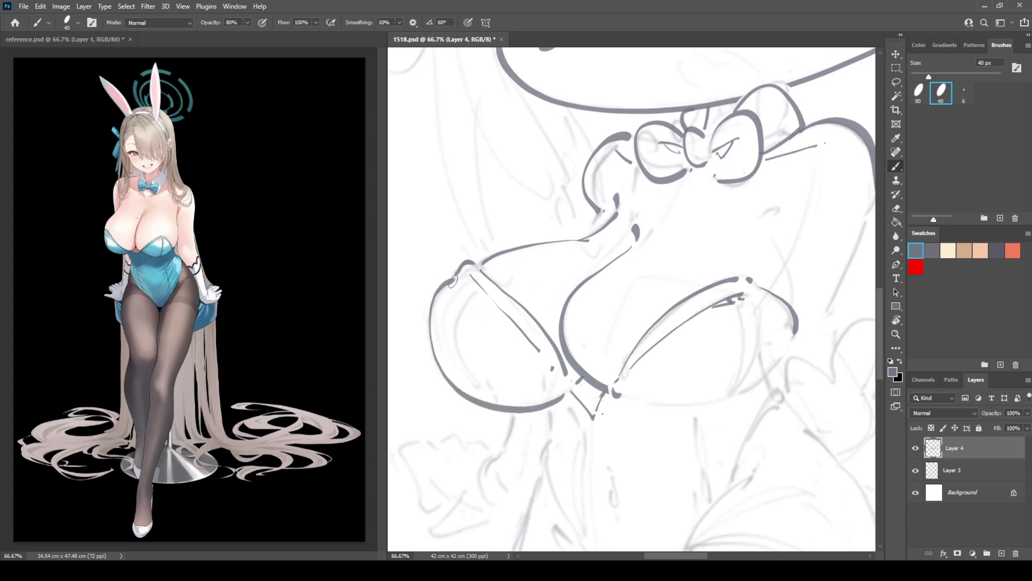
pyautogui.hotkey('ctrl', 'z')
pyautogui.moveTo(455, 274)
pyautogui.mouseDown()
pyautogui.moveTo(428, 309)
pyautogui.moveTo(432, 351)
pyautogui.moveTo(473, 391)
pyautogui.moveTo(532, 399)
pyautogui.moveTo(558, 389)
pyautogui.mouseUp()
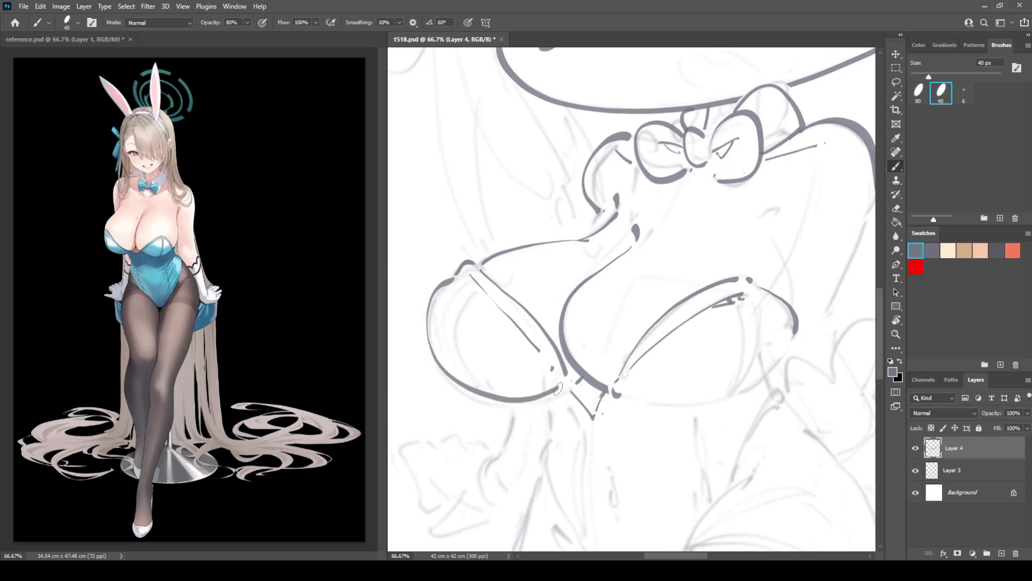
pyautogui.hotkey('ctrl', 'z')
pyautogui.moveTo(454, 276)
pyautogui.mouseDown()
pyautogui.moveTo(434, 294)
pyautogui.moveTo(432, 343)
pyautogui.moveTo(472, 389)
pyautogui.moveTo(543, 403)
pyautogui.moveTo(427, 317)
pyautogui.moveTo(439, 368)
pyautogui.moveTo(488, 396)
pyautogui.moveTo(570, 386)
pyautogui.mouseUp()
pyautogui.hotkey('ctrl', 'z')
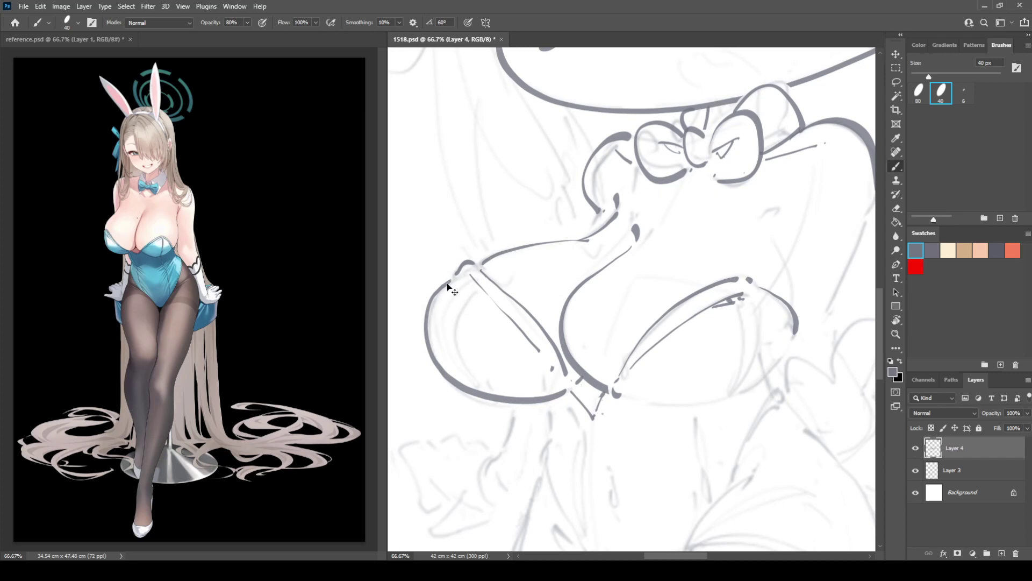
pyautogui.hotkey('ctrl', 'z')
pyautogui.moveTo(447, 284)
pyautogui.mouseDown()
pyautogui.moveTo(426, 328)
pyautogui.moveTo(464, 387)
pyautogui.moveTo(533, 401)
pyautogui.moveTo(573, 387)
pyautogui.mouseUp()
pyautogui.hotkey('ctrl', 'z')
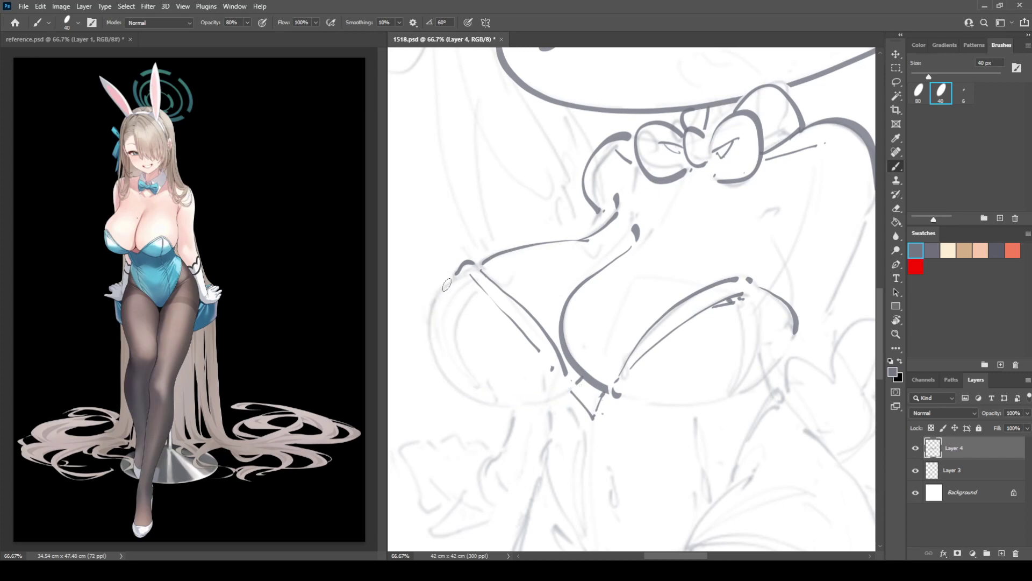
pyautogui.moveTo(446, 285)
pyautogui.mouseDown()
pyautogui.moveTo(431, 349)
pyautogui.moveTo(480, 404)
pyautogui.moveTo(570, 400)
pyautogui.mouseUp()
pyautogui.hotkey('ctrl', 'z')
pyautogui.moveTo(450, 285)
pyautogui.mouseDown()
pyautogui.moveTo(424, 348)
pyautogui.moveTo(473, 399)
pyautogui.moveTo(571, 384)
pyautogui.mouseUp()
# Step: Ink the inner seams of both bodice cups, short hatch marks on the far cup, and the near cup's lower contour
pyautogui.moveTo(528, 289); pyautogui.dragTo(567, 271)
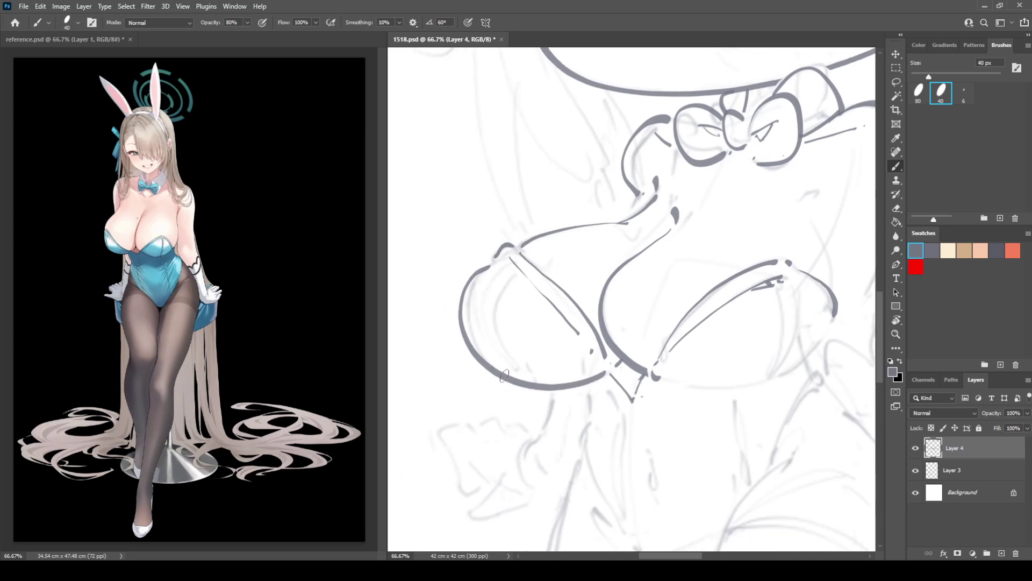
pyautogui.moveTo(504, 375)
pyautogui.mouseDown()
pyautogui.moveTo(486, 295)
pyautogui.moveTo(510, 263)
pyautogui.moveTo(488, 300)
pyautogui.moveTo(486, 349)
pyautogui.moveTo(500, 372)
pyautogui.moveTo(567, 378)
pyautogui.mouseUp()
pyautogui.moveTo(653, 306); pyautogui.dragTo(527, 279)
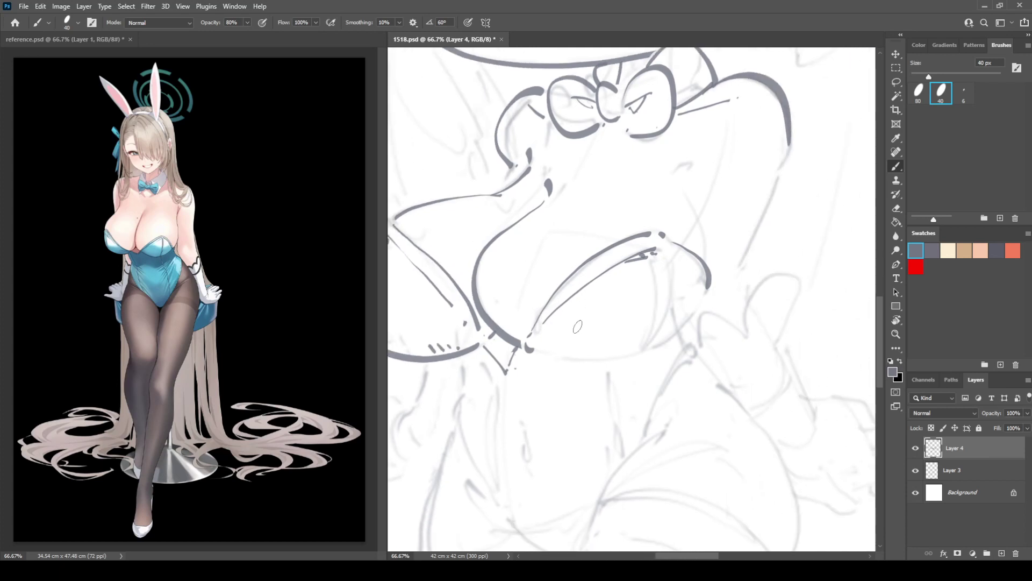
pyautogui.moveTo(658, 261)
pyautogui.mouseDown()
pyautogui.moveTo(663, 293)
pyautogui.moveTo(640, 350)
pyautogui.moveTo(669, 283)
pyautogui.moveTo(652, 344)
pyautogui.mouseUp()
pyautogui.moveTo(548, 352)
pyautogui.mouseDown()
pyautogui.moveTo(629, 360)
pyautogui.moveTo(684, 332)
pyautogui.moveTo(702, 304)
pyautogui.mouseUp()
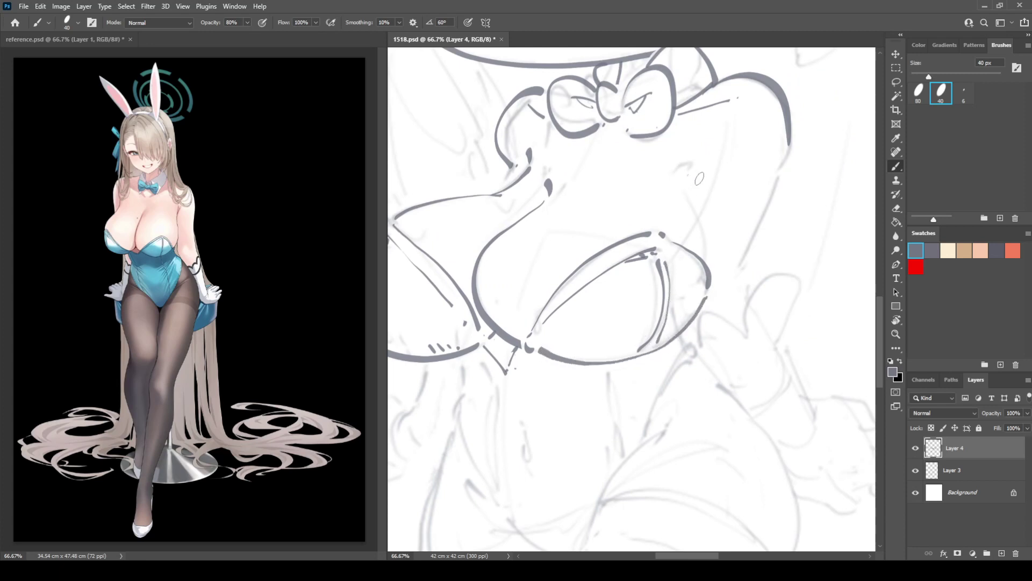
# Step: Ink the armpit crease, the side of the torso and the outer contour of the near arm down to the elbow
pyautogui.moveTo(708, 151); pyautogui.dragTo(693, 166)
pyautogui.moveTo(688, 174); pyautogui.dragTo(706, 257)
pyautogui.moveTo(739, 207); pyautogui.dragTo(701, 234)
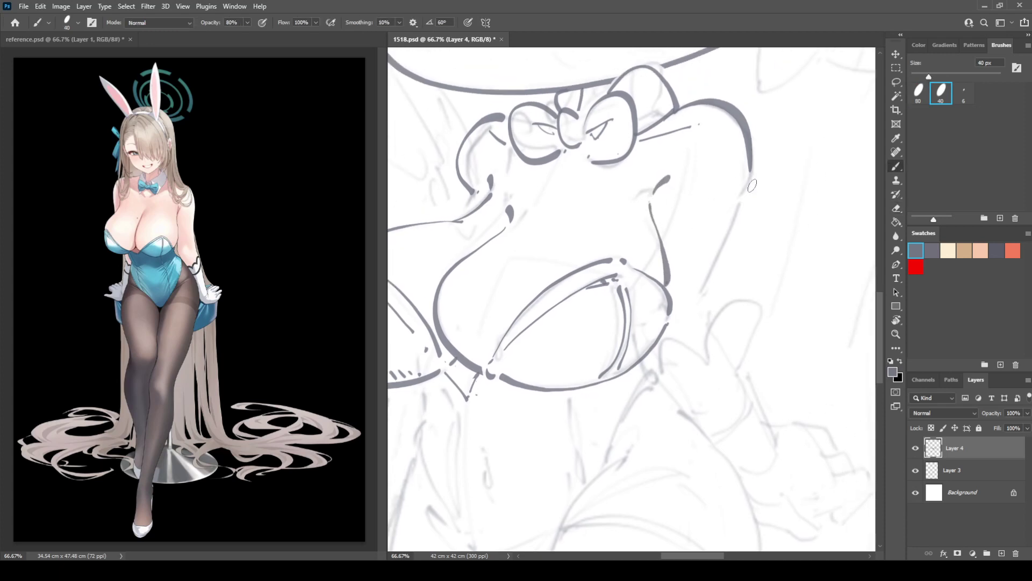
pyautogui.moveTo(754, 173)
pyautogui.mouseDown()
pyautogui.moveTo(695, 308)
pyautogui.moveTo(640, 221)
pyautogui.mouseUp()
# Step: Ink the near glove's scalloped upper edge and its outer side, cleaning up the line's end
pyautogui.moveTo(622, 299)
pyautogui.mouseDown()
pyautogui.moveTo(615, 272)
pyautogui.moveTo(659, 271)
pyautogui.moveTo(669, 225)
pyautogui.moveTo(703, 213)
pyautogui.moveTo(689, 290)
pyautogui.mouseUp()
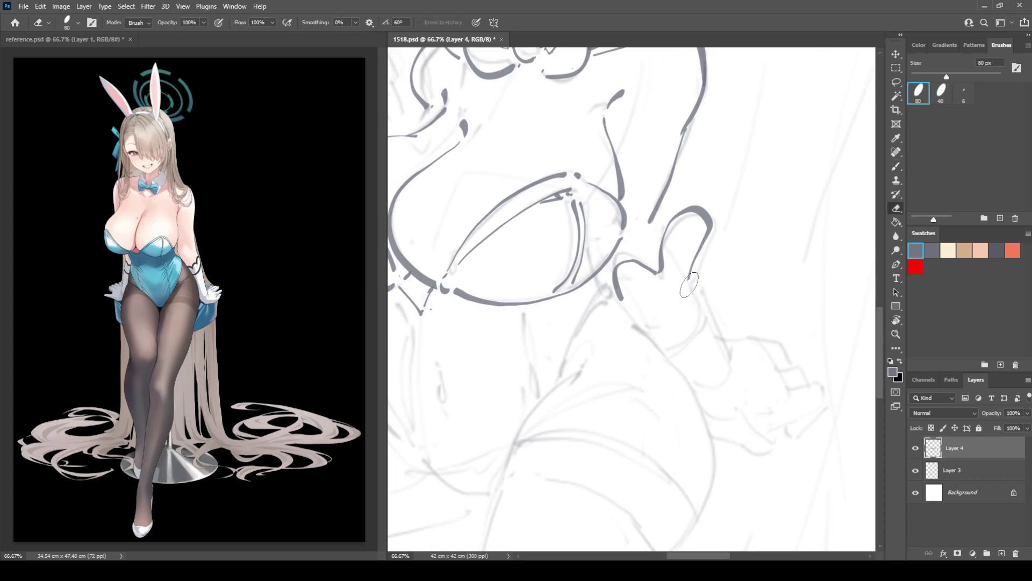
pyautogui.moveTo(695, 278)
pyautogui.mouseDown()
pyautogui.moveTo(681, 324)
pyautogui.moveTo(696, 273)
pyautogui.moveTo(691, 281)
pyautogui.mouseUp()
pyautogui.press('e')
pyautogui.press('b')
pyautogui.press('e')
pyautogui.press('b')
pyautogui.moveTo(711, 220); pyautogui.dragTo(698, 305)
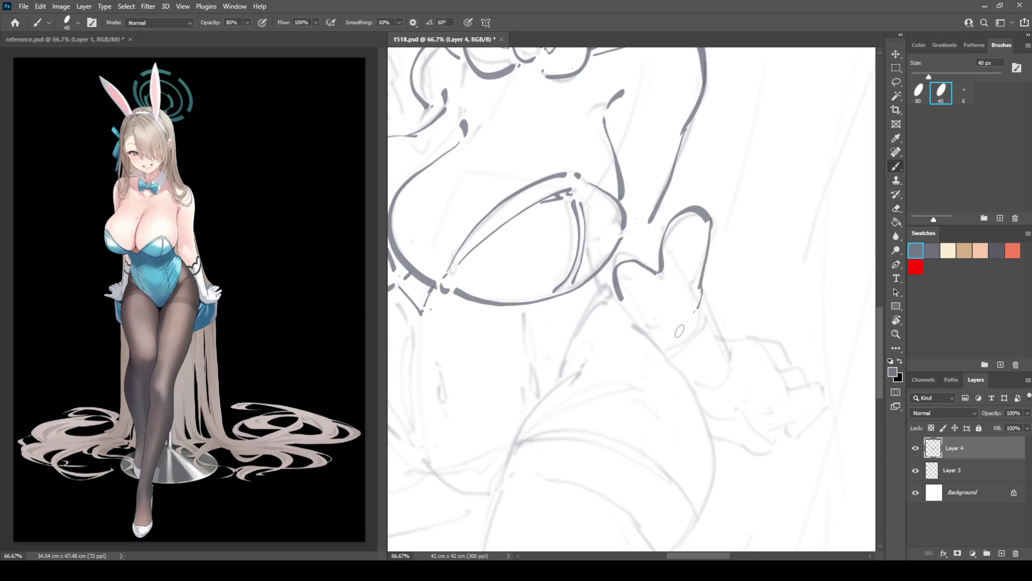
# Step: Ink the near glove's forearm contour, fold lines and inner trim, and finish the elbow and armpit details
pyautogui.moveTo(668, 342)
pyautogui.mouseDown()
pyautogui.moveTo(697, 312)
pyautogui.moveTo(726, 344)
pyautogui.moveTo(730, 376)
pyautogui.moveTo(714, 388)
pyautogui.mouseUp()
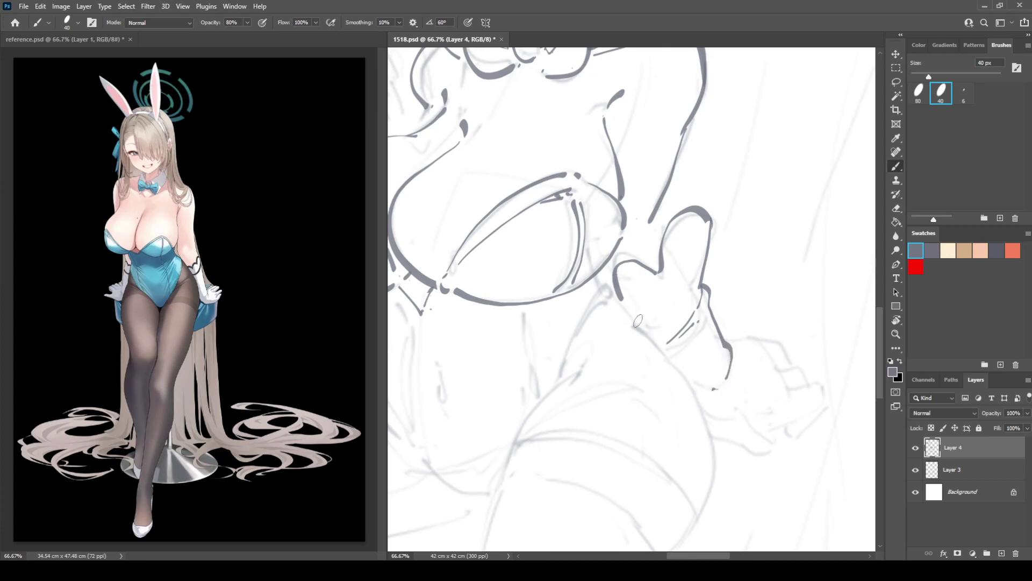
pyautogui.moveTo(638, 321)
pyautogui.mouseDown()
pyautogui.moveTo(632, 287)
pyautogui.moveTo(662, 285)
pyautogui.moveTo(691, 231)
pyautogui.moveTo(707, 237)
pyautogui.mouseUp()
pyautogui.moveTo(640, 214); pyautogui.dragTo(637, 228)
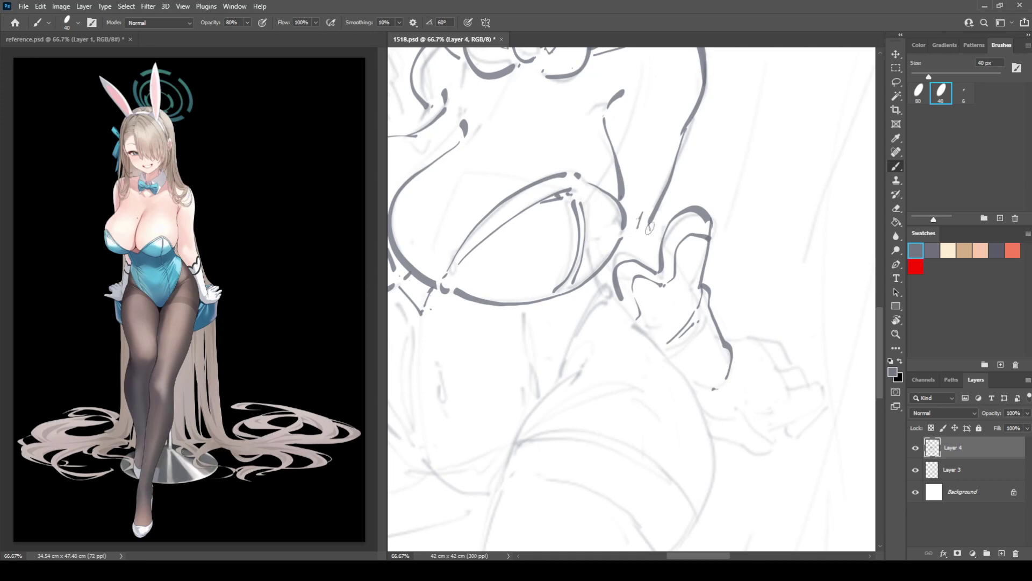
pyautogui.moveTo(700, 136); pyautogui.dragTo(651, 324)
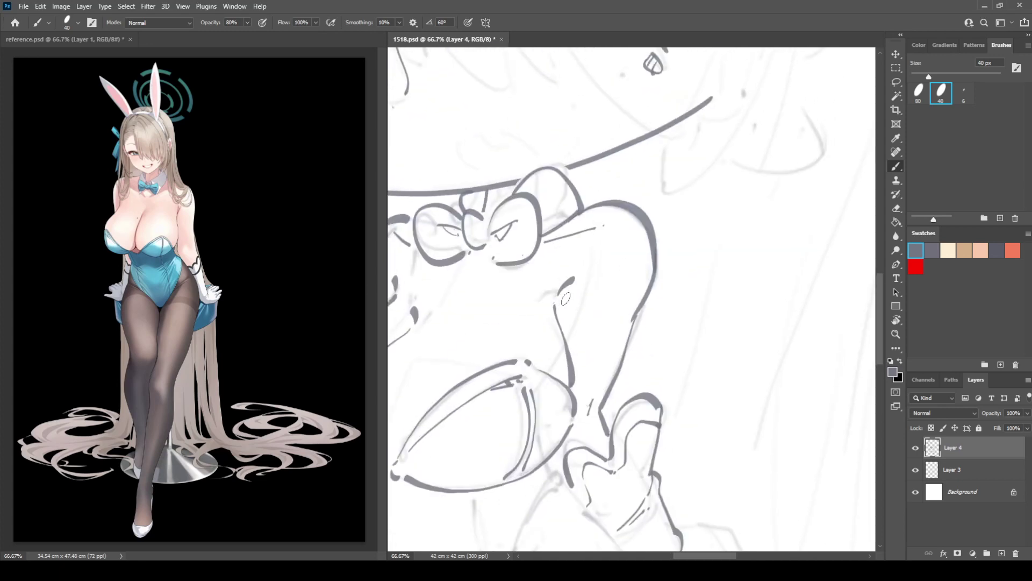
pyautogui.moveTo(565, 299)
pyautogui.mouseDown()
pyautogui.moveTo(682, 249)
pyautogui.moveTo(671, 267)
pyautogui.moveTo(670, 329)
pyautogui.moveTo(686, 419)
pyautogui.moveTo(782, 300)
pyautogui.mouseUp()
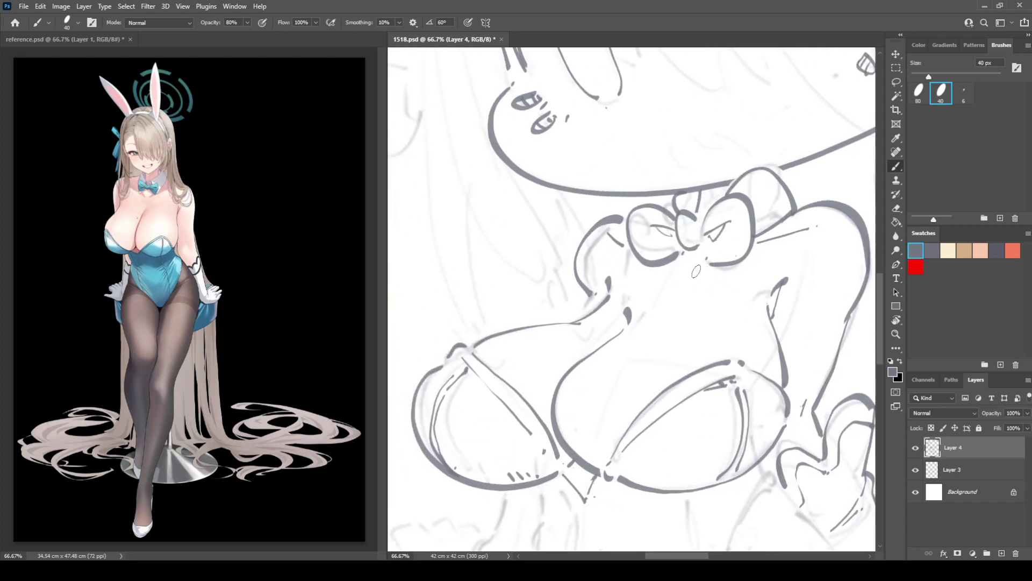
pyautogui.moveTo(696, 272)
pyautogui.mouseDown()
pyautogui.moveTo(662, 281)
pyautogui.moveTo(559, 165)
pyautogui.mouseUp()
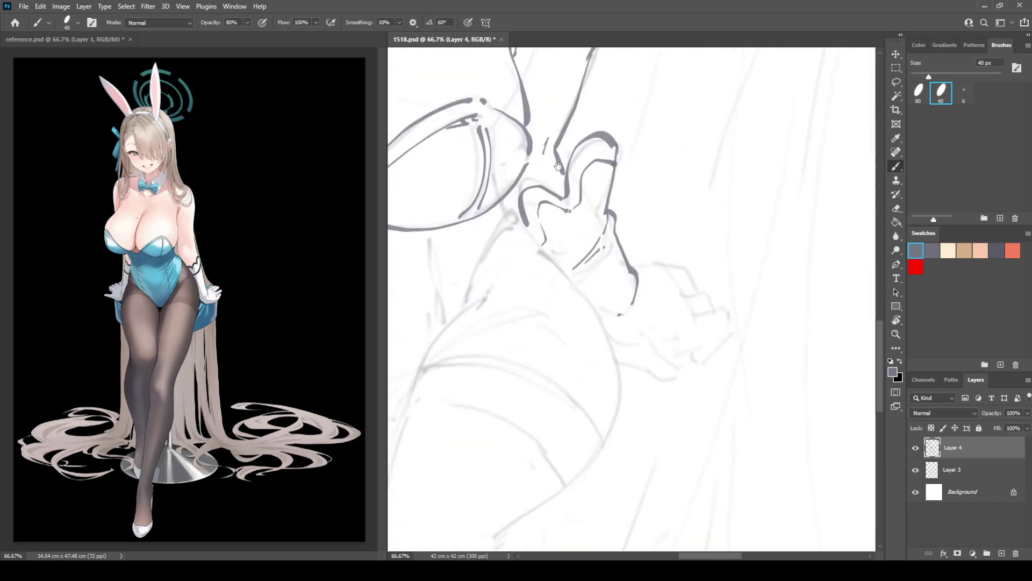
# Step: Ink the thumb, the palm crease and the curled lowest finger of the near gloved hand
pyautogui.moveTo(617, 358); pyautogui.dragTo(676, 380)
pyautogui.moveTo(648, 338); pyautogui.dragTo(676, 372)
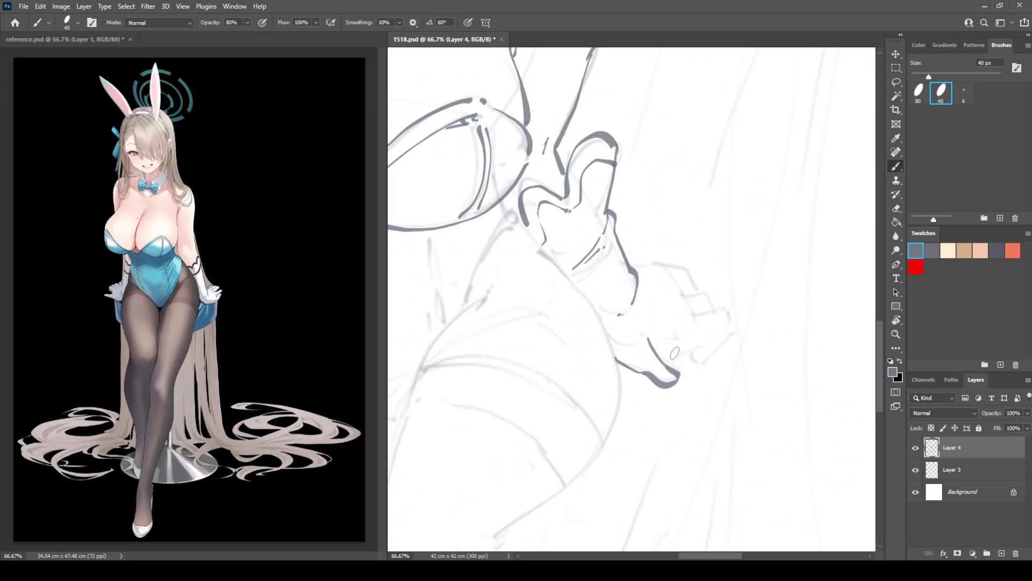
pyautogui.hotkey('ctrl', 'z')
pyautogui.moveTo(651, 333)
pyautogui.mouseDown()
pyautogui.moveTo(678, 374)
pyautogui.moveTo(692, 347)
pyautogui.mouseUp()
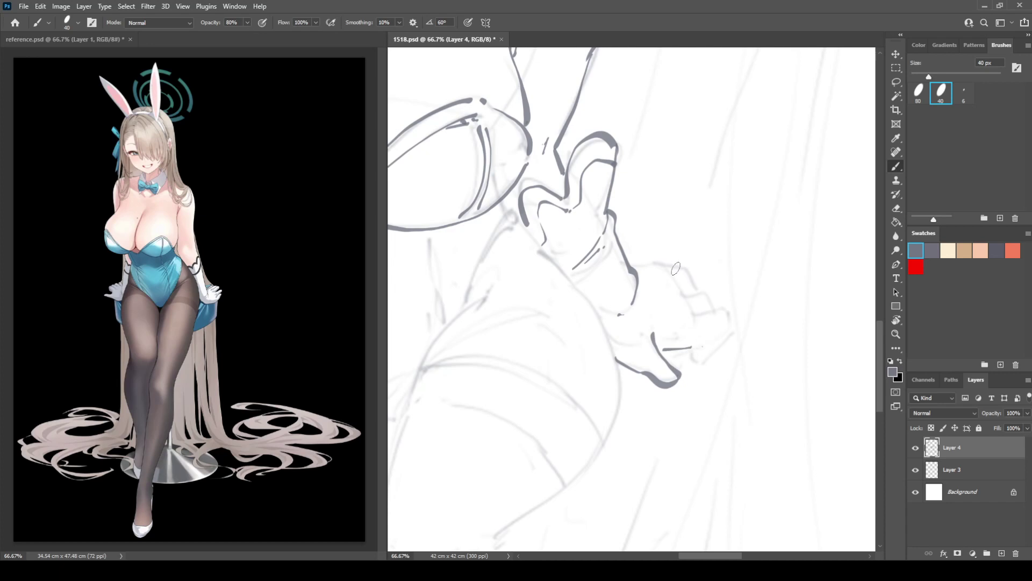
pyautogui.moveTo(690, 312)
pyautogui.mouseDown()
pyautogui.moveTo(719, 309)
pyautogui.moveTo(723, 340)
pyautogui.mouseUp()
pyautogui.press('e')
pyautogui.press('b')
pyautogui.press('e')
pyautogui.press('b')
pyautogui.moveTo(660, 349)
pyautogui.mouseDown()
pyautogui.moveTo(703, 340)
pyautogui.moveTo(709, 360)
pyautogui.moveTo(725, 335)
pyautogui.mouseUp()
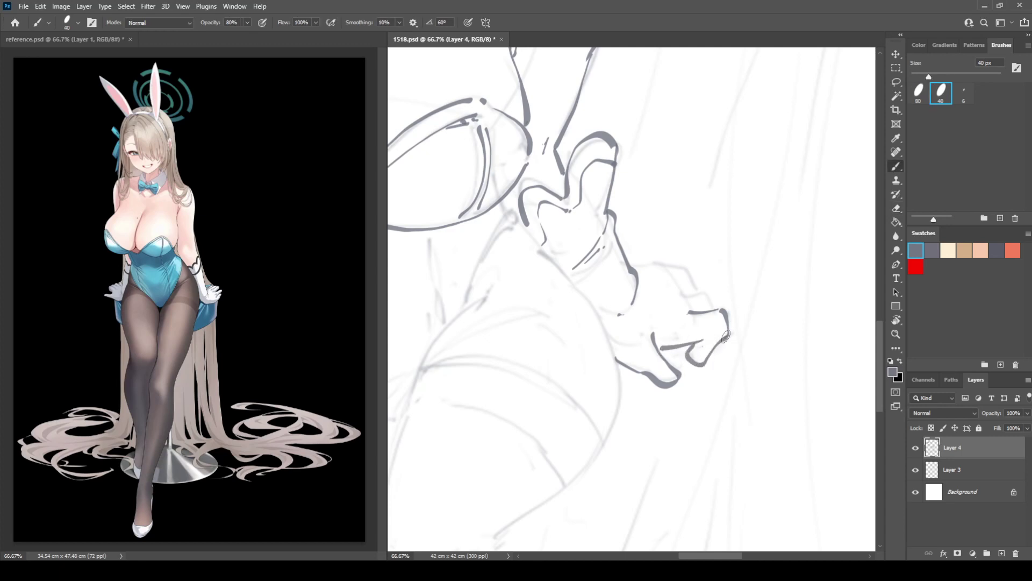
# Step: Ink the remaining fingers and the back of the near gloved hand, and add another fold line on the glove
pyautogui.moveTo(686, 291); pyautogui.dragTo(710, 304)
pyautogui.moveTo(639, 268); pyautogui.dragTo(694, 274)
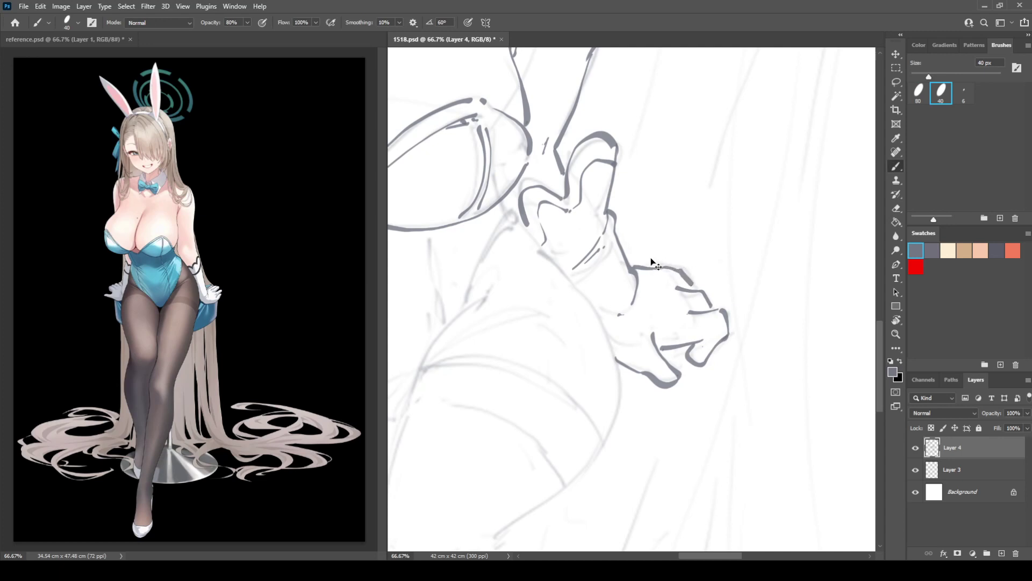
pyautogui.hotkey('ctrl', 'z')
pyautogui.moveTo(632, 265)
pyautogui.mouseDown()
pyautogui.moveTo(683, 269)
pyautogui.moveTo(692, 284)
pyautogui.mouseUp()
pyautogui.moveTo(566, 279); pyautogui.dragTo(773, 222)
pyautogui.moveTo(829, 262)
pyautogui.mouseDown()
pyautogui.moveTo(706, 318)
pyautogui.moveTo(664, 319)
pyautogui.mouseUp()
pyautogui.moveTo(680, 237); pyautogui.dragTo(649, 279)
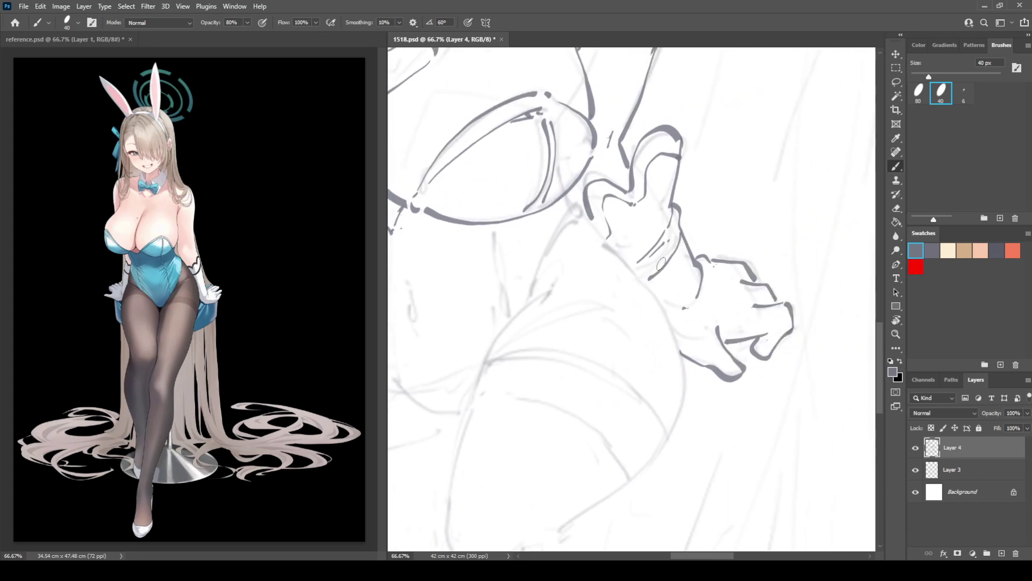
# Step: Ink the far side of the waist, the inner trim of the centre V notch and the navel fold
pyautogui.moveTo(590, 264)
pyautogui.mouseDown()
pyautogui.moveTo(649, 334)
pyautogui.moveTo(685, 256)
pyautogui.mouseUp()
pyautogui.moveTo(582, 265); pyautogui.dragTo(726, 236)
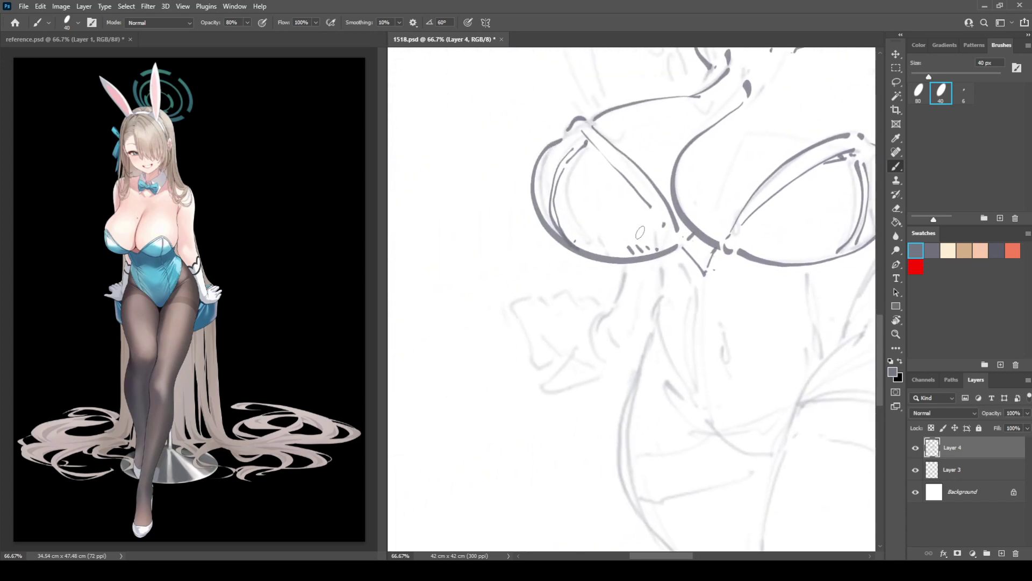
pyautogui.moveTo(666, 266); pyautogui.dragTo(659, 329)
pyautogui.moveTo(675, 261)
pyautogui.mouseDown()
pyautogui.moveTo(546, 175)
pyautogui.moveTo(588, 204)
pyautogui.mouseUp()
pyautogui.moveTo(582, 218); pyautogui.dragTo(548, 151)
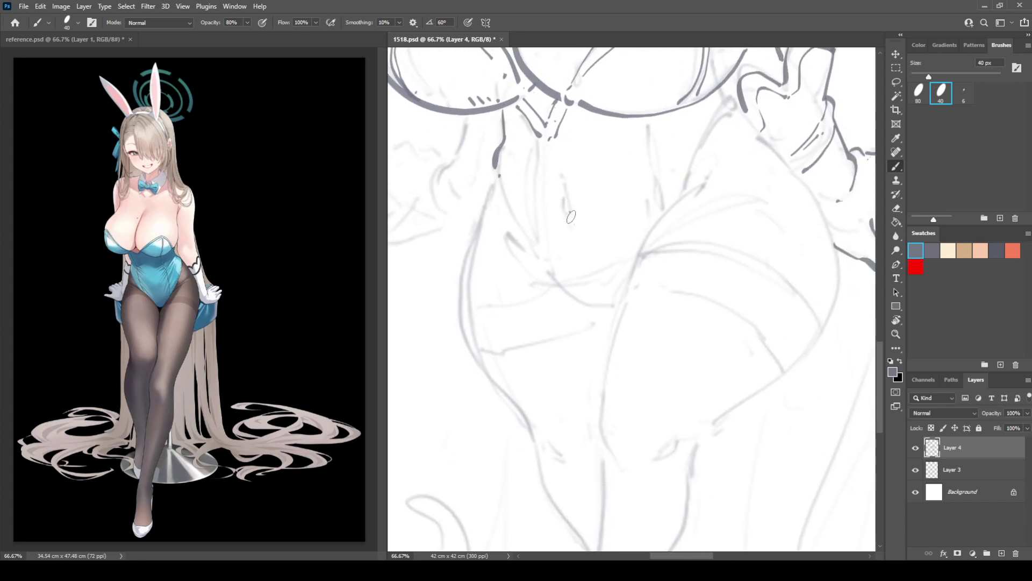
pyautogui.moveTo(570, 211); pyautogui.dragTo(584, 245)
# Step: Ink the bodice's near side seam, and erase the double centre seam below the V notch
pyautogui.moveTo(532, 146)
pyautogui.mouseDown()
pyautogui.moveTo(544, 263)
pyautogui.moveTo(536, 150)
pyautogui.mouseUp()
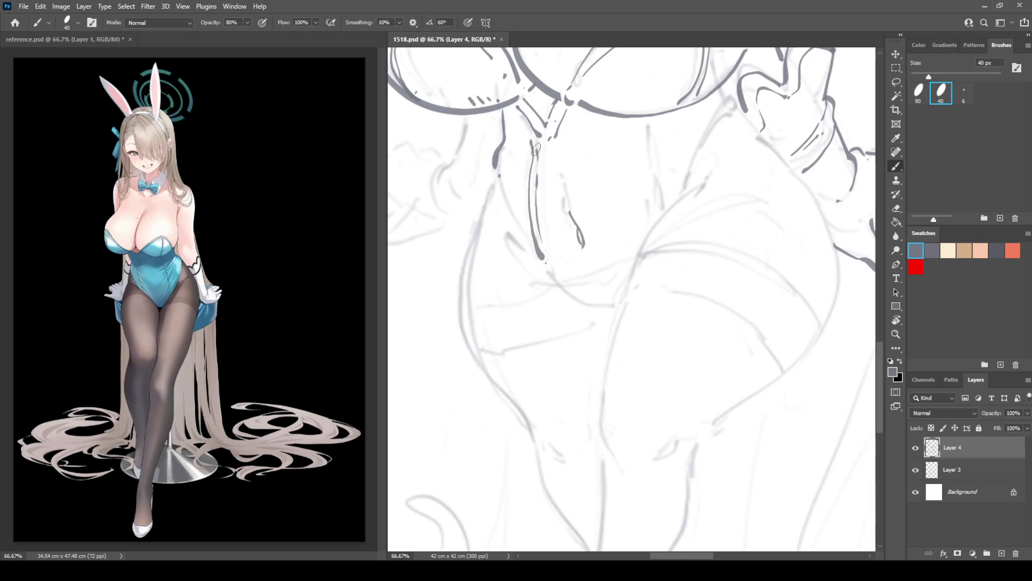
pyautogui.moveTo(655, 123); pyautogui.dragTo(664, 207)
pyautogui.press('e')
pyautogui.moveTo(534, 142); pyautogui.dragTo(541, 253)
pyautogui.moveTo(528, 161); pyautogui.dragTo(524, 215)
pyautogui.press('b')
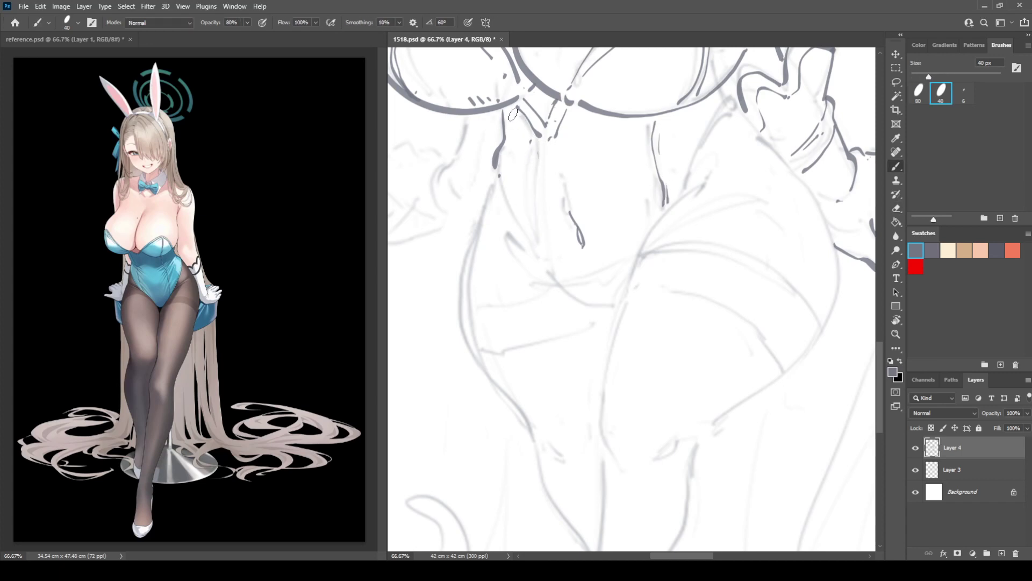
# Step: Ink the bodice's double far side seam and the curved lower edge of its high-cut leg opening
pyautogui.moveTo(510, 110); pyautogui.dragTo(513, 155)
pyautogui.moveTo(514, 117); pyautogui.dragTo(527, 230)
pyautogui.moveTo(504, 192)
pyautogui.mouseDown()
pyautogui.moveTo(526, 236)
pyautogui.moveTo(597, 301)
pyautogui.moveTo(619, 302)
pyautogui.mouseUp()
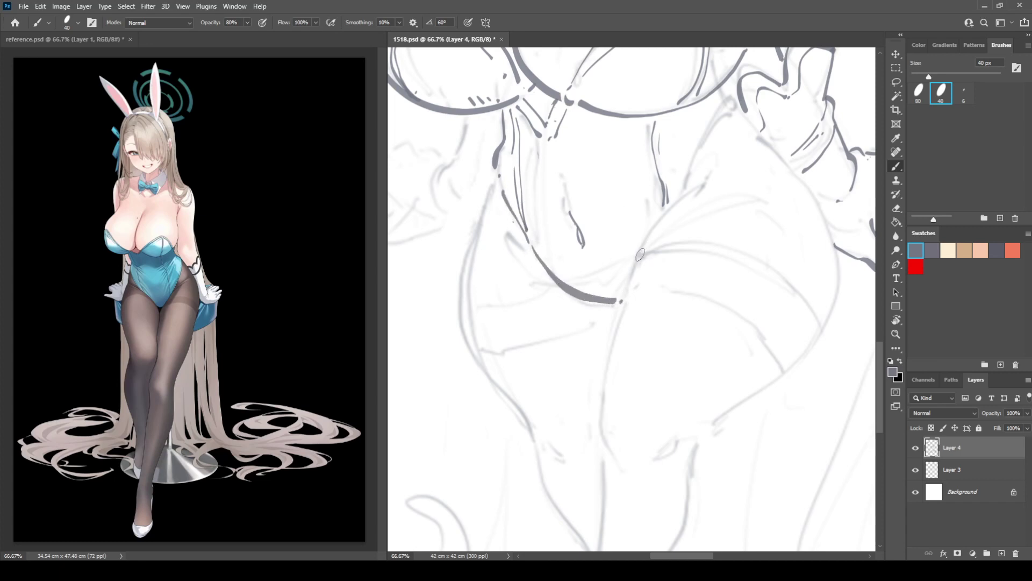
# Step: Ink the near thigh's upper crease and the near waist contour, and add a fold line at the far side seam
pyautogui.moveTo(642, 249)
pyautogui.mouseDown()
pyautogui.moveTo(699, 189)
pyautogui.moveTo(723, 179)
pyautogui.moveTo(704, 151)
pyautogui.moveTo(735, 118)
pyautogui.mouseUp()
pyautogui.moveTo(722, 83); pyautogui.dragTo(744, 119)
pyautogui.moveTo(682, 173); pyautogui.dragTo(728, 106)
pyautogui.moveTo(559, 203); pyautogui.dragTo(635, 295)
pyautogui.moveTo(583, 240); pyautogui.dragTo(605, 282)
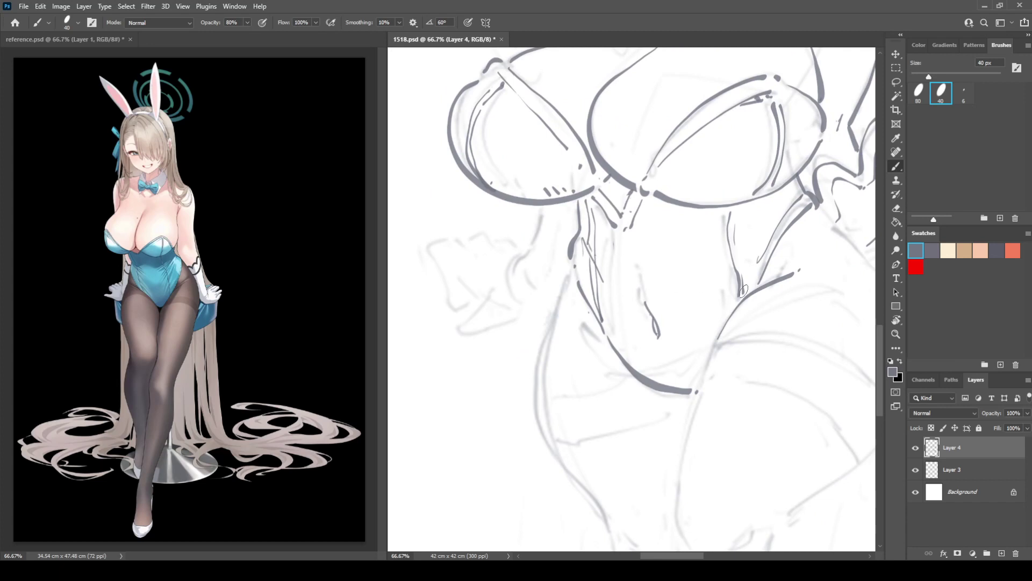
# Step: Ink the far hip and outer thigh as one smooth curve from the waist down to the knee
pyautogui.moveTo(645, 390); pyautogui.dragTo(636, 264)
pyautogui.moveTo(562, 145)
pyautogui.mouseDown()
pyautogui.moveTo(526, 284)
pyautogui.moveTo(567, 360)
pyautogui.moveTo(597, 385)
pyautogui.mouseUp()
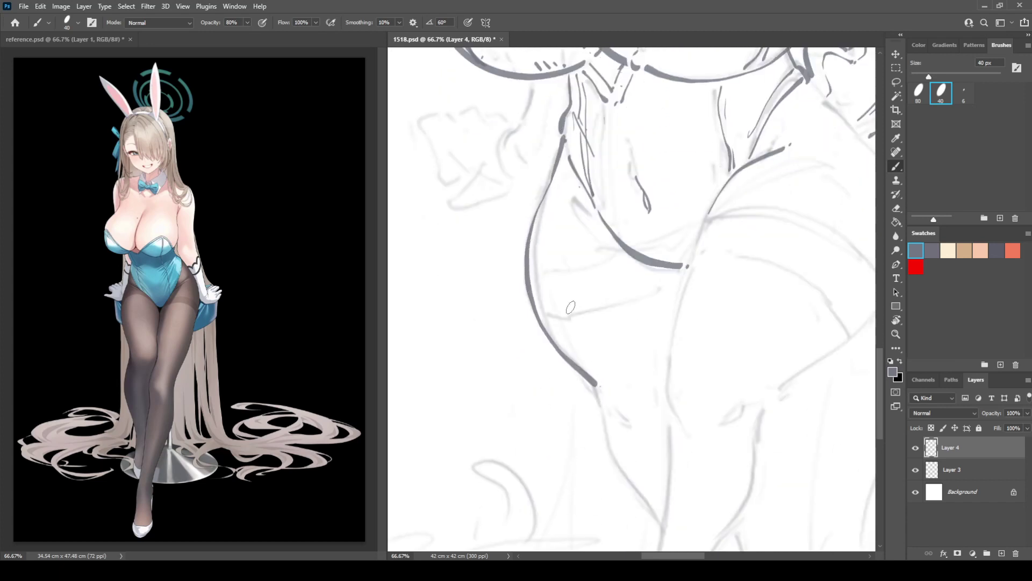
pyautogui.hotkey('ctrl', 'z')
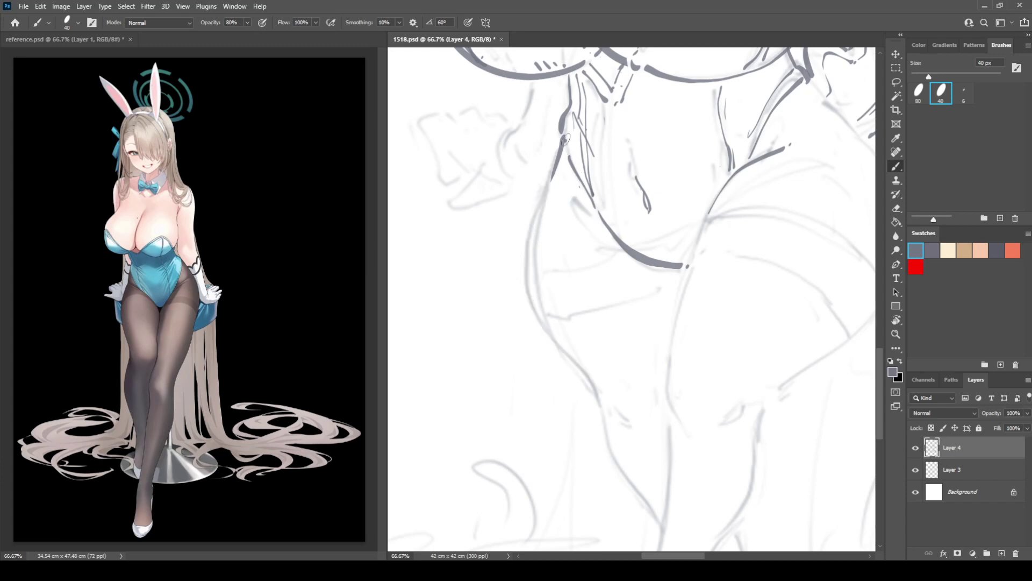
pyautogui.hotkey('ctrl', 'z')
pyautogui.moveTo(563, 141)
pyautogui.mouseDown()
pyautogui.moveTo(530, 285)
pyautogui.moveTo(598, 407)
pyautogui.mouseUp()
# Step: Ink the upper and lower edges of the stocking bands around both thighs
pyautogui.moveTo(531, 278); pyautogui.dragTo(630, 258)
pyautogui.moveTo(548, 319)
pyautogui.mouseDown()
pyautogui.moveTo(629, 302)
pyautogui.moveTo(667, 279)
pyautogui.moveTo(547, 277)
pyautogui.mouseUp()
pyautogui.moveTo(553, 202)
pyautogui.mouseDown()
pyautogui.moveTo(642, 203)
pyautogui.moveTo(697, 245)
pyautogui.moveTo(716, 278)
pyautogui.mouseUp()
pyautogui.moveTo(530, 244)
pyautogui.mouseDown()
pyautogui.moveTo(582, 240)
pyautogui.moveTo(637, 261)
pyautogui.moveTo(692, 317)
pyautogui.moveTo(713, 286)
pyautogui.mouseUp()
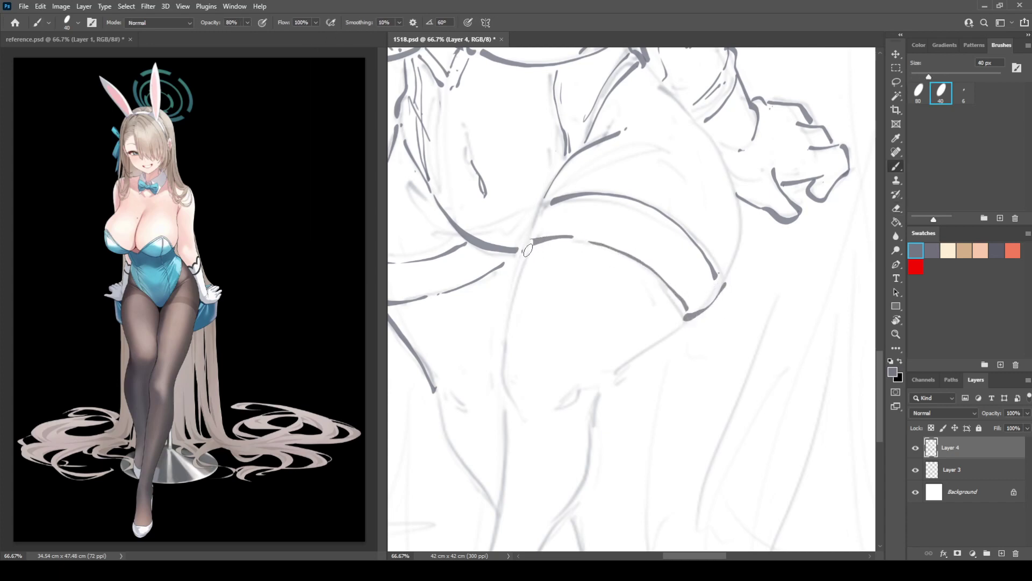
# Step: Ink the near thigh's inner crease and the near hip's outer curve down to the stocking band, erasing the overlap beside the hand
pyautogui.moveTo(527, 251); pyautogui.dragTo(550, 200)
pyautogui.moveTo(643, 67)
pyautogui.mouseDown()
pyautogui.moveTo(741, 177)
pyautogui.moveTo(747, 237)
pyautogui.mouseUp()
pyautogui.hotkey('ctrl', 'z')
pyautogui.moveTo(649, 76)
pyautogui.mouseDown()
pyautogui.moveTo(738, 182)
pyautogui.moveTo(745, 221)
pyautogui.moveTo(724, 275)
pyautogui.mouseUp()
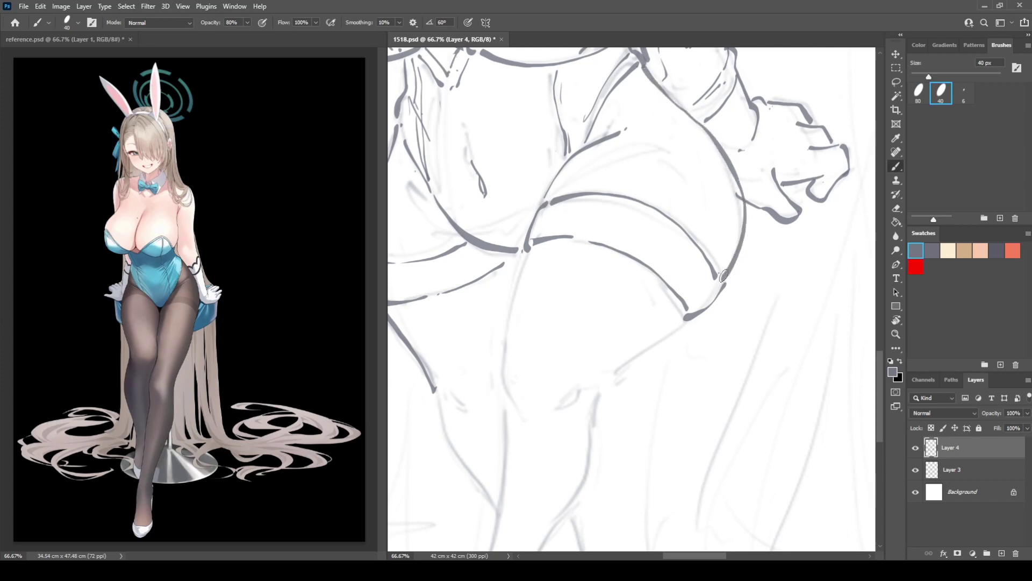
pyautogui.press('e')
pyautogui.press('.')
pyautogui.moveTo(734, 189); pyautogui.dragTo(739, 198)
pyautogui.press('b')
# Step: Ink the near thigh's inner contour from the bottom of the bodice down to the knee
pyautogui.moveTo(690, 152)
pyautogui.mouseDown()
pyautogui.moveTo(722, 337)
pyautogui.moveTo(715, 441)
pyautogui.mouseUp()
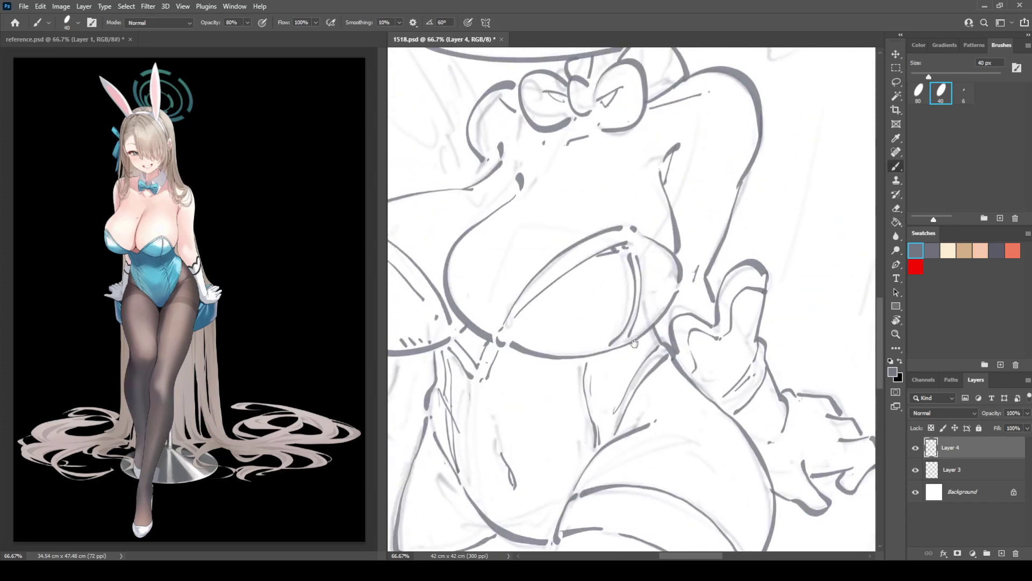
pyautogui.moveTo(635, 343)
pyautogui.mouseDown()
pyautogui.moveTo(651, 183)
pyautogui.moveTo(690, 131)
pyautogui.mouseUp()
pyautogui.moveTo(657, 207); pyautogui.dragTo(644, 254)
pyautogui.hotkey('ctrl', 'z')
pyautogui.moveTo(659, 203)
pyautogui.mouseDown()
pyautogui.moveTo(634, 279)
pyautogui.moveTo(636, 296)
pyautogui.moveTo(648, 234)
pyautogui.moveTo(635, 314)
pyautogui.moveTo(652, 376)
pyautogui.mouseUp()
pyautogui.hotkey('ctrl', 'z')
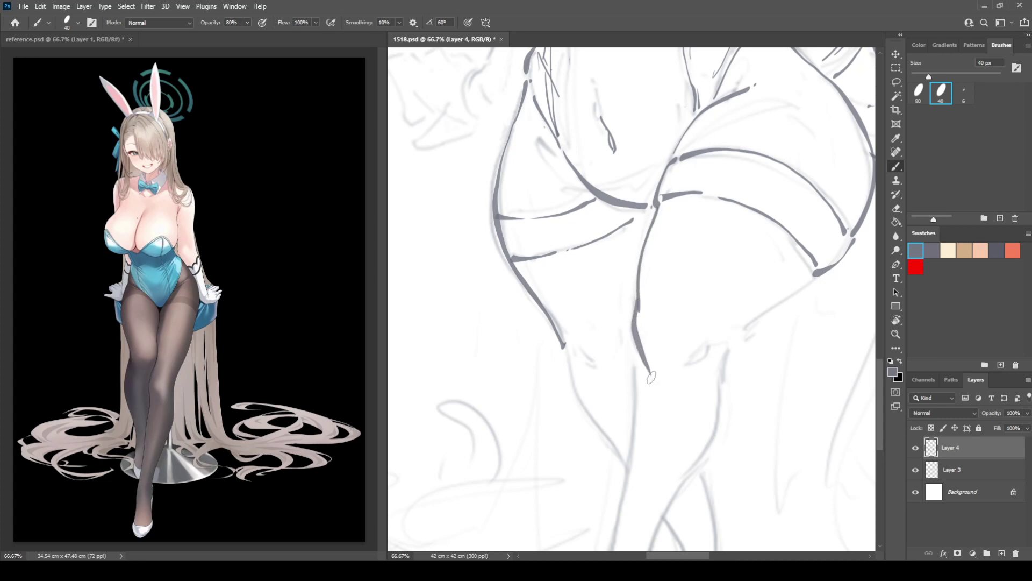
# Step: Ink the near thigh's outer edge from the stocking band to the knee and add the small knee mark
pyautogui.moveTo(707, 342)
pyautogui.mouseDown()
pyautogui.moveTo(683, 366)
pyautogui.moveTo(708, 361)
pyautogui.moveTo(821, 267)
pyautogui.moveTo(774, 330)
pyautogui.moveTo(757, 248)
pyautogui.moveTo(740, 345)
pyautogui.moveTo(679, 473)
pyautogui.mouseUp()
pyautogui.press('e')
pyautogui.press('b')
pyautogui.hotkey('ctrl', 'z')
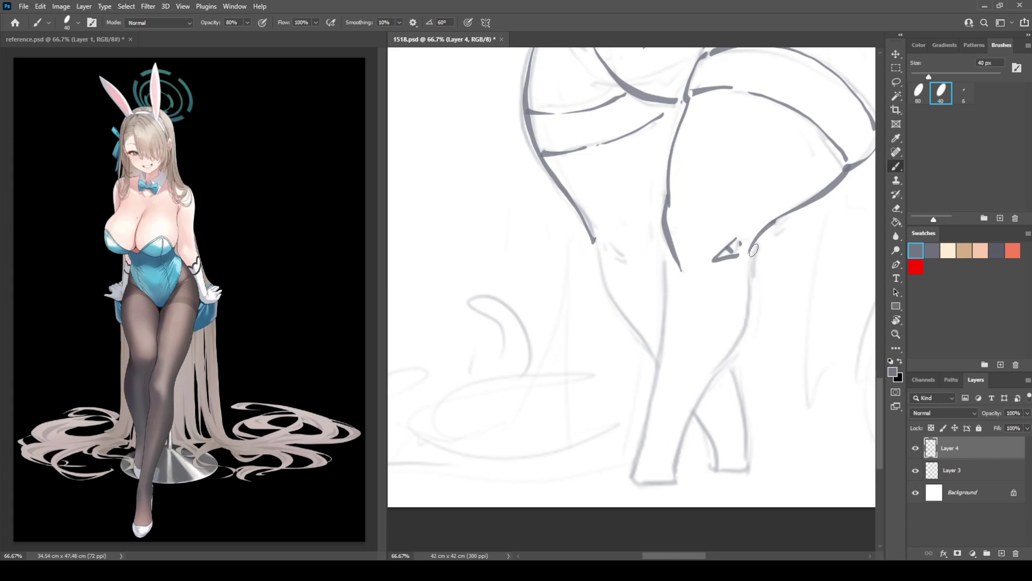
# Step: Ink both sides of the near lower leg down to the flat foot and add the curved line across the ankle
pyautogui.moveTo(763, 235)
pyautogui.mouseDown()
pyautogui.moveTo(748, 322)
pyautogui.moveTo(690, 416)
pyautogui.moveTo(679, 486)
pyautogui.mouseUp()
pyautogui.moveTo(667, 256)
pyautogui.mouseDown()
pyautogui.moveTo(655, 391)
pyautogui.moveTo(631, 472)
pyautogui.moveTo(675, 477)
pyautogui.mouseUp()
pyautogui.press('e')
pyautogui.press('b')
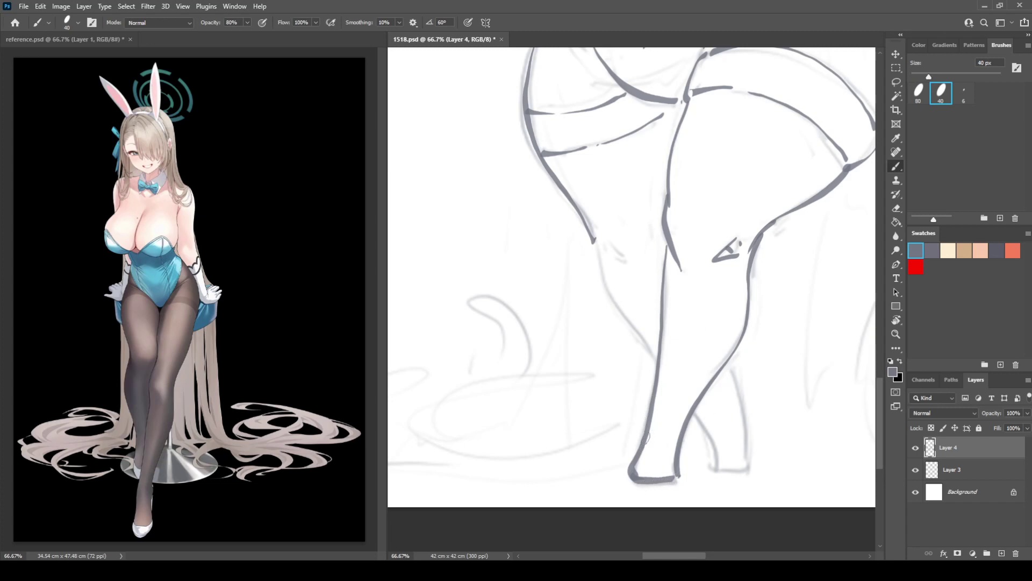
pyautogui.moveTo(648, 438); pyautogui.dragTo(674, 432)
# Step: Rework the far leg's outer contour at the knee, add a knee mark, and ink the calf down to the crossing leg
pyautogui.press('e')
pyautogui.moveTo(566, 204); pyautogui.dragTo(590, 268)
pyautogui.press('b')
pyautogui.moveTo(564, 190)
pyautogui.mouseDown()
pyautogui.moveTo(606, 251)
pyautogui.moveTo(629, 249)
pyautogui.mouseUp()
pyautogui.moveTo(617, 250); pyautogui.dragTo(640, 265)
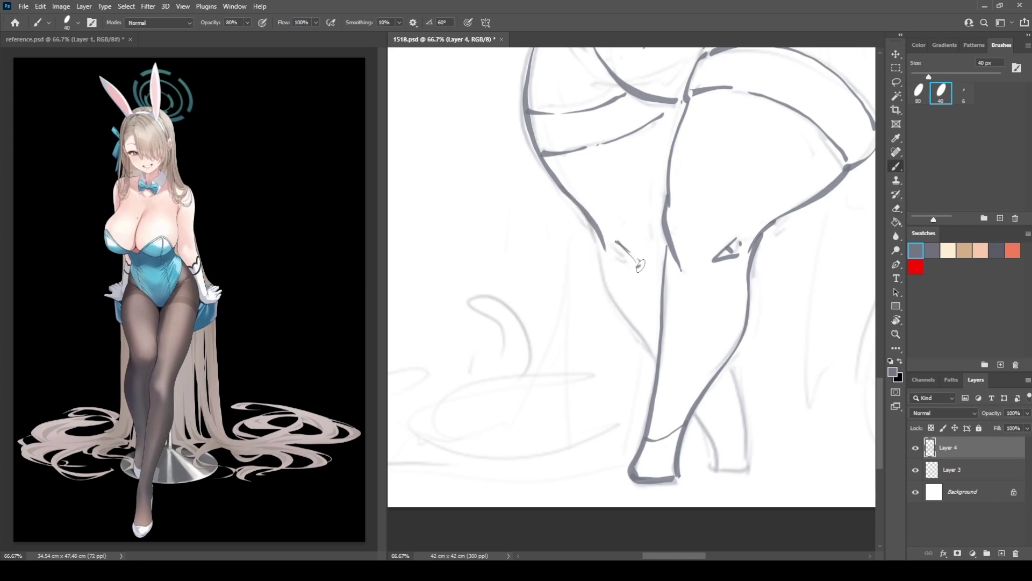
pyautogui.moveTo(596, 229)
pyautogui.mouseDown()
pyautogui.moveTo(635, 329)
pyautogui.moveTo(604, 275)
pyautogui.moveTo(616, 311)
pyautogui.moveTo(653, 363)
pyautogui.mouseUp()
pyautogui.hotkey('ctrl', 'z')
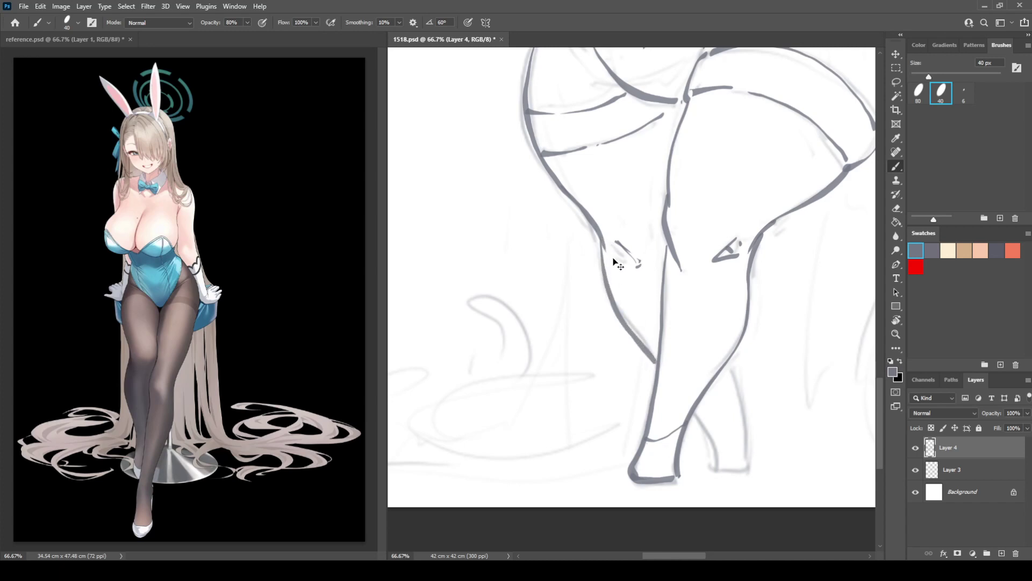
pyautogui.hotkey('ctrl', 'z')
pyautogui.moveTo(597, 232)
pyautogui.mouseDown()
pyautogui.moveTo(618, 311)
pyautogui.moveTo(659, 363)
pyautogui.mouseUp()
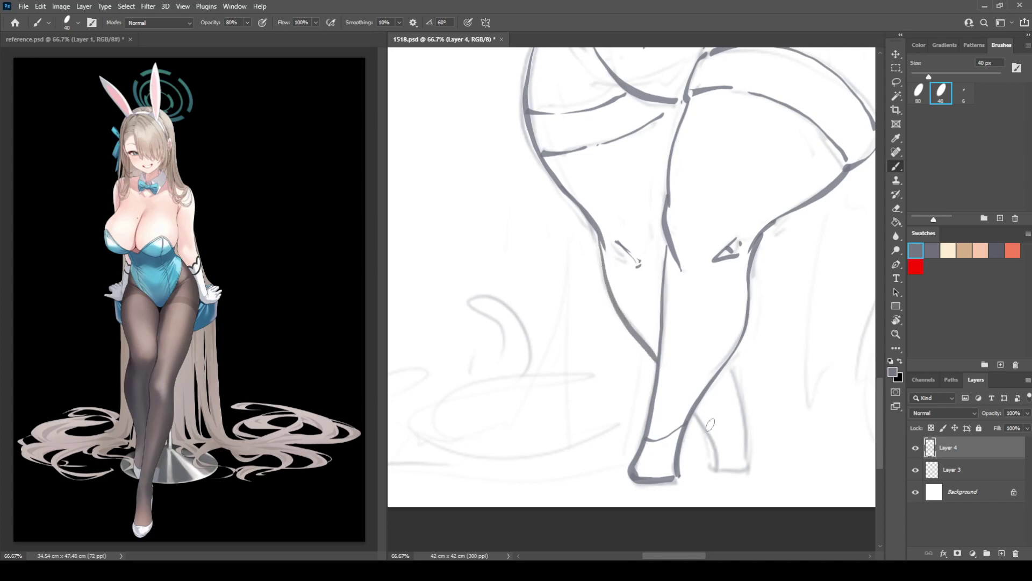
# Step: Ink the inner and outer edges of the far ankle and the sole of the far foot behind the near leg
pyautogui.moveTo(695, 408)
pyautogui.mouseDown()
pyautogui.moveTo(717, 471)
pyautogui.moveTo(743, 473)
pyautogui.mouseUp()
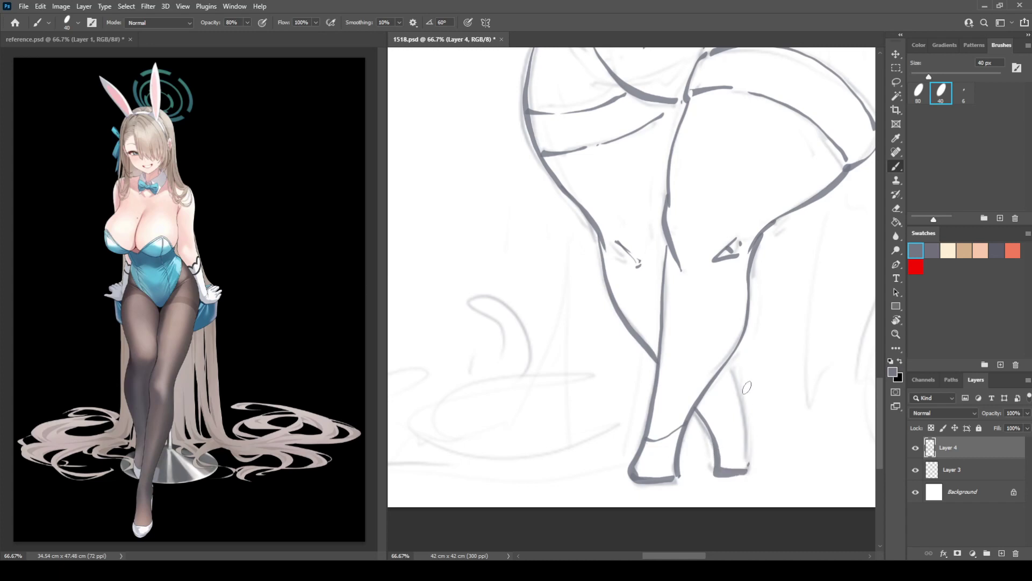
pyautogui.moveTo(739, 350); pyautogui.dragTo(749, 466)
pyautogui.hotkey('ctrl', 'z')
pyautogui.hotkey('ctrl', 'z')
pyautogui.moveTo(734, 353); pyautogui.dragTo(752, 463)
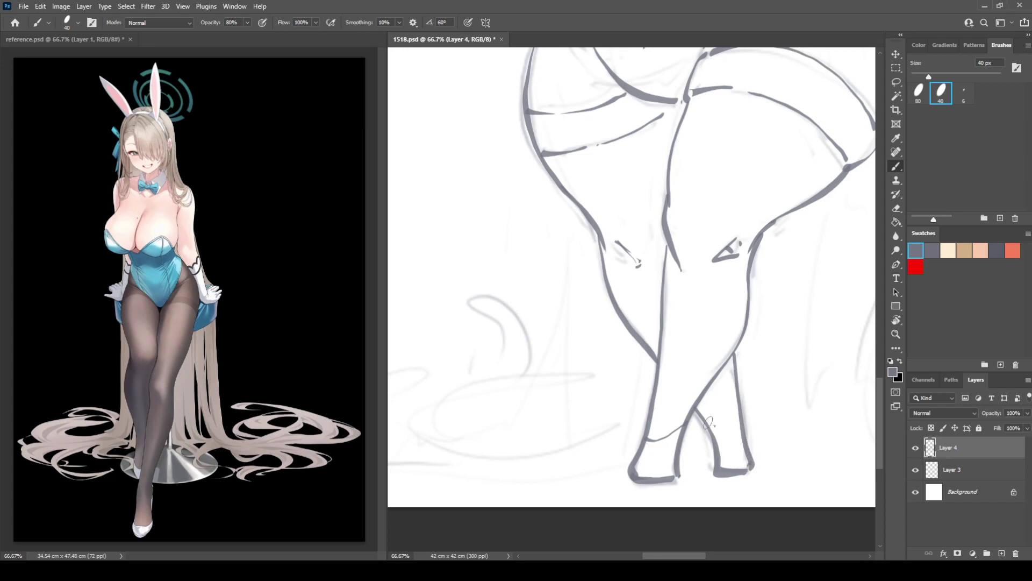
# Step: Ink the far forearm, the glove cuff and the far hand's finger outlines beside the waist
pyautogui.scroll(10, 732, 425)
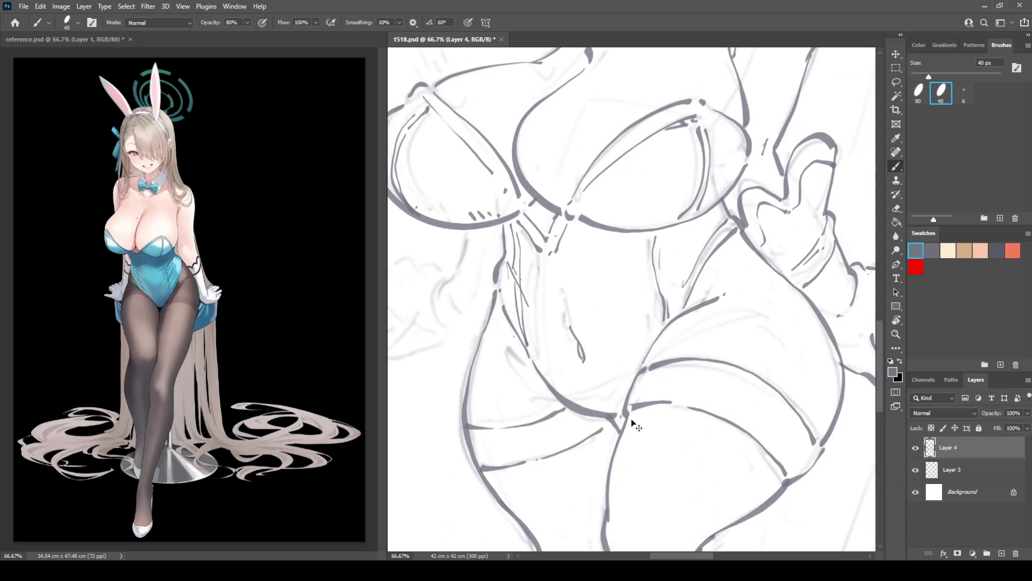
pyautogui.hotkey('ctrl', 'z')
pyautogui.moveTo(627, 334); pyautogui.dragTo(729, 554)
pyautogui.moveTo(576, 470)
pyautogui.mouseDown()
pyautogui.moveTo(682, 252)
pyautogui.moveTo(648, 300)
pyautogui.moveTo(672, 314)
pyautogui.moveTo(679, 341)
pyautogui.mouseUp()
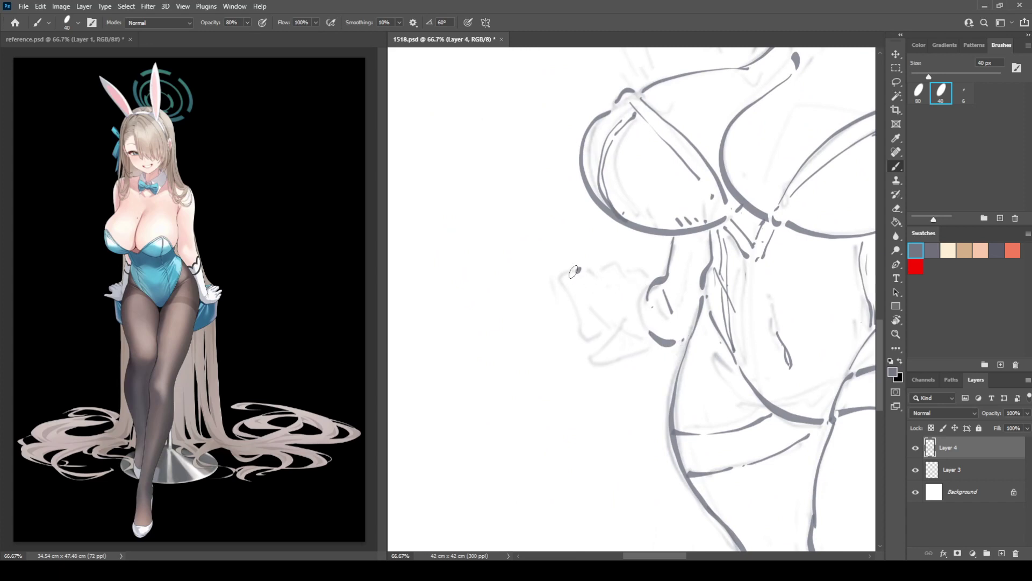
pyautogui.moveTo(575, 272)
pyautogui.mouseDown()
pyautogui.moveTo(580, 333)
pyautogui.moveTo(618, 326)
pyautogui.moveTo(597, 358)
pyautogui.moveTo(649, 350)
pyautogui.mouseUp()
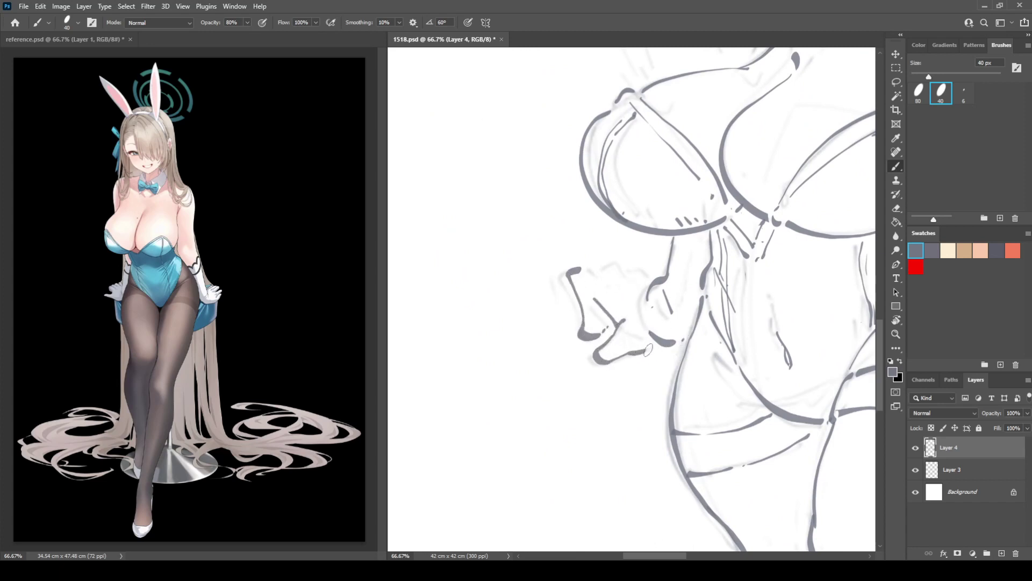
pyautogui.moveTo(583, 268)
pyautogui.mouseDown()
pyautogui.moveTo(602, 282)
pyautogui.moveTo(603, 270)
pyautogui.moveTo(652, 284)
pyautogui.mouseUp()
# Step: Retrace the outer edge of the far eye's iris and erase the stray line inside it
pyautogui.moveTo(679, 226); pyautogui.dragTo(573, 454)
pyautogui.moveTo(671, 181); pyautogui.dragTo(564, 448)
pyautogui.moveTo(655, 179); pyautogui.dragTo(633, 222)
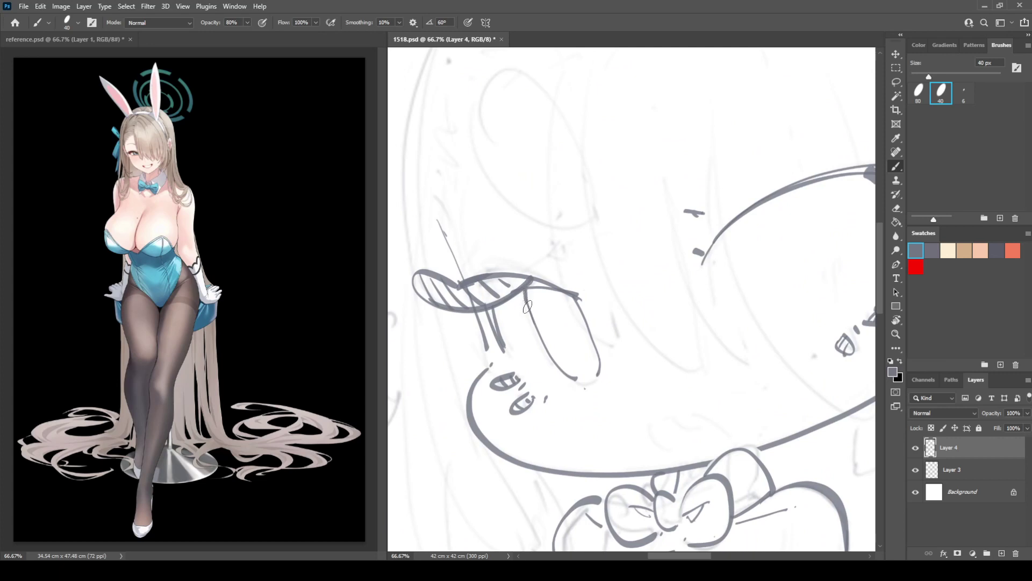
pyautogui.moveTo(527, 307); pyautogui.dragTo(570, 382)
pyautogui.press('e')
pyautogui.moveTo(545, 326); pyautogui.dragTo(569, 374)
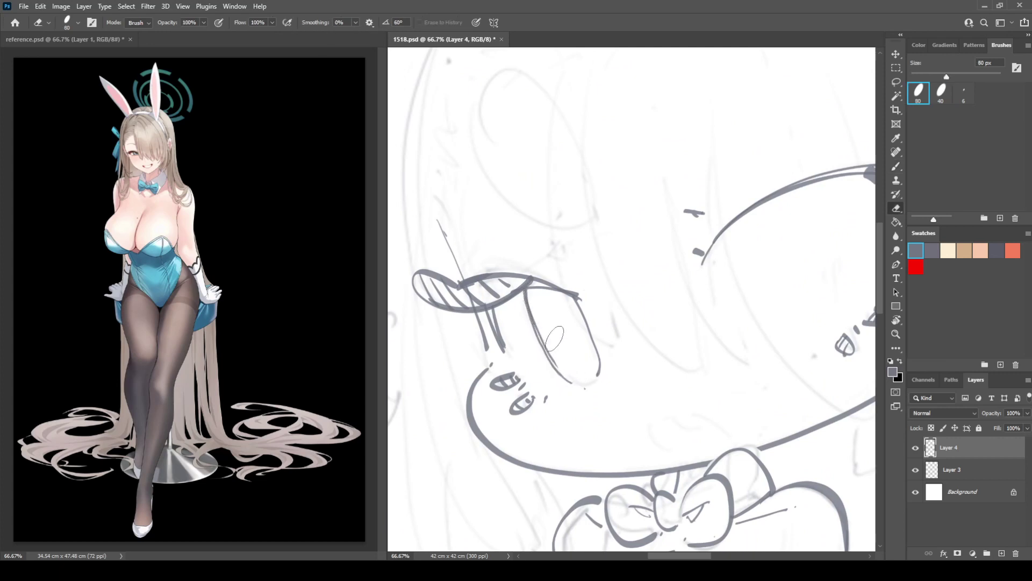
pyautogui.press('b')
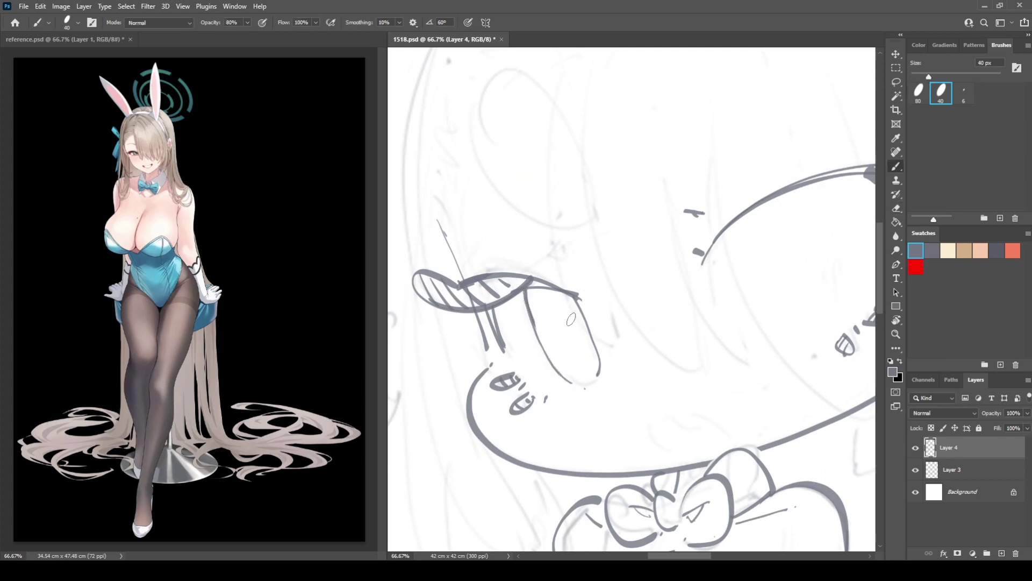
# Step: Ink the small open mouth with its curved upper lip just above the chin and bow tie
pyautogui.moveTo(674, 349); pyautogui.dragTo(604, 252)
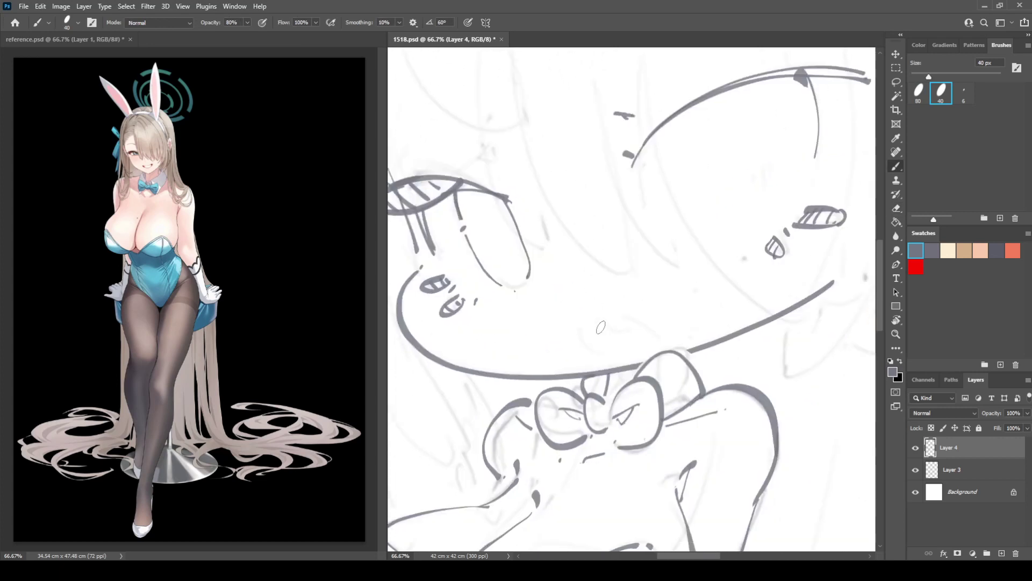
pyautogui.moveTo(650, 340); pyautogui.dragTo(675, 305)
pyautogui.hotkey('ctrl', 'z')
pyautogui.moveTo(598, 351)
pyautogui.mouseDown()
pyautogui.moveTo(648, 331)
pyautogui.moveTo(605, 364)
pyautogui.mouseUp()
pyautogui.hotkey('ctrl', 'z')
pyautogui.moveTo(595, 323)
pyautogui.mouseDown()
pyautogui.moveTo(624, 332)
pyautogui.moveTo(630, 318)
pyautogui.moveTo(664, 347)
pyautogui.mouseUp()
# Step: Ink the short crease mark above the far eye and the large slanted oval over it on the forehead
pyautogui.moveTo(657, 285); pyautogui.dragTo(699, 430)
pyautogui.moveTo(506, 293)
pyautogui.mouseDown()
pyautogui.moveTo(543, 299)
pyautogui.moveTo(532, 307)
pyautogui.mouseUp()
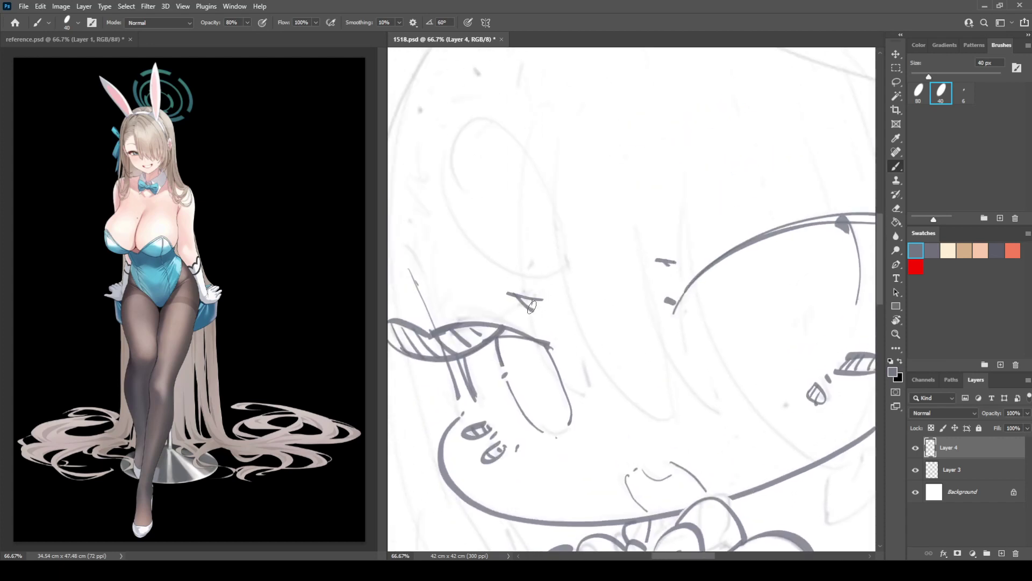
pyautogui.scroll(2, 552, 249)
pyautogui.hscroll(-1, 533, 226)
pyautogui.moveTo(484, 204)
pyautogui.mouseDown()
pyautogui.moveTo(475, 250)
pyautogui.moveTo(535, 310)
pyautogui.moveTo(564, 298)
pyautogui.moveTo(505, 174)
pyautogui.moveTo(556, 203)
pyautogui.moveTo(585, 286)
pyautogui.moveTo(574, 305)
pyautogui.mouseUp()
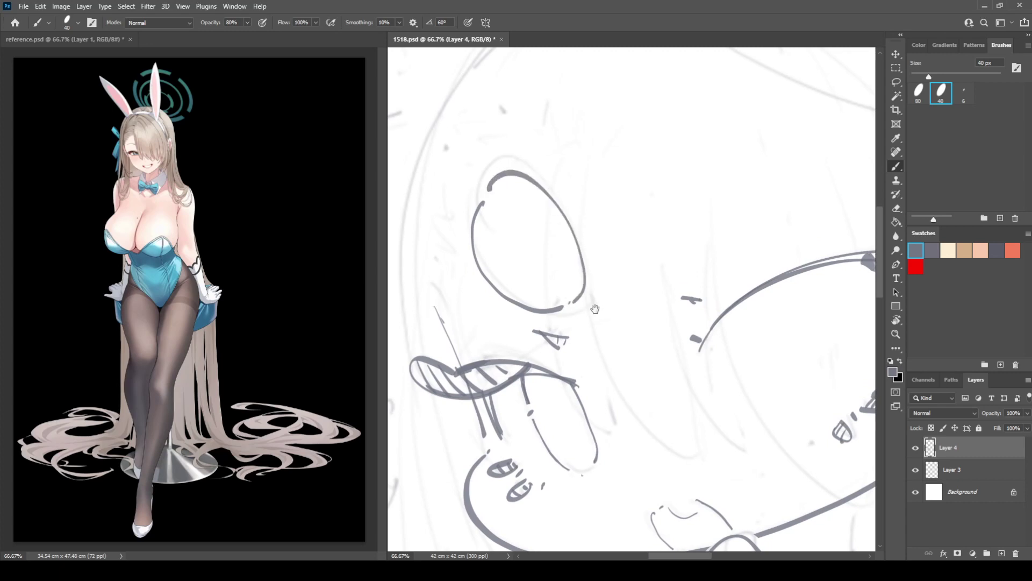
# Step: Ink the first two long pointed bangs hanging over the far eye and face center, with short split strands at their tips
pyautogui.hscroll(1, 542, 175)
pyautogui.moveTo(535, 86)
pyautogui.mouseDown()
pyautogui.moveTo(515, 203)
pyautogui.moveTo(528, 365)
pyautogui.moveTo(548, 418)
pyautogui.moveTo(590, 440)
pyautogui.mouseUp()
pyautogui.moveTo(585, 386); pyautogui.dragTo(593, 430)
pyautogui.moveTo(561, 267)
pyautogui.mouseDown()
pyautogui.moveTo(594, 392)
pyautogui.moveTo(639, 457)
pyautogui.moveTo(676, 455)
pyautogui.mouseUp()
pyautogui.moveTo(659, 387); pyautogui.dragTo(676, 440)
pyautogui.moveTo(611, 247); pyautogui.dragTo(561, 207)
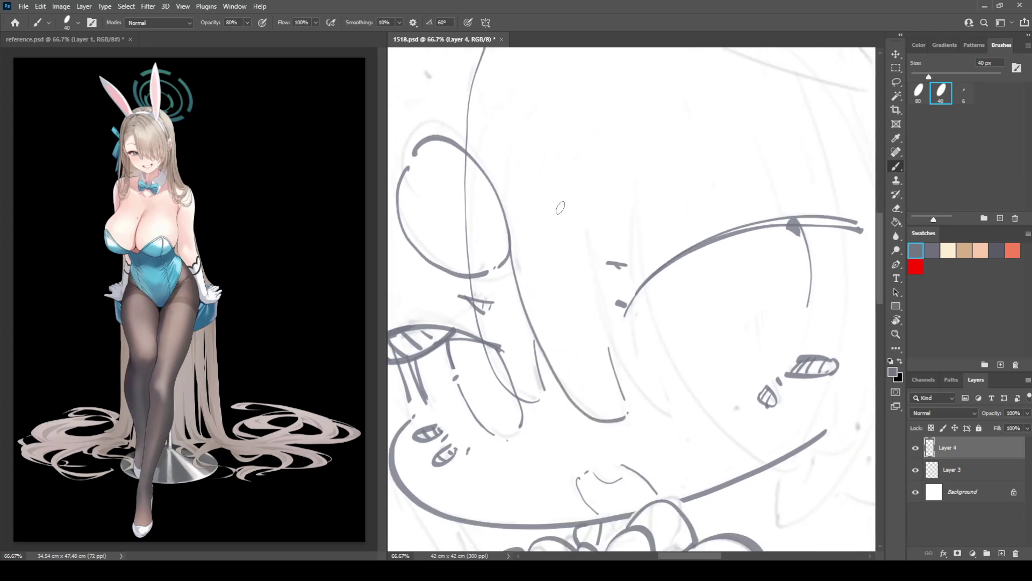
# Step: Ink the long bangs that sweep across the near eye, from the forehead down to the cheek
pyautogui.moveTo(571, 163)
pyautogui.mouseDown()
pyautogui.moveTo(634, 379)
pyautogui.moveTo(683, 411)
pyautogui.mouseUp()
pyautogui.moveTo(647, 289); pyautogui.dragTo(572, 242)
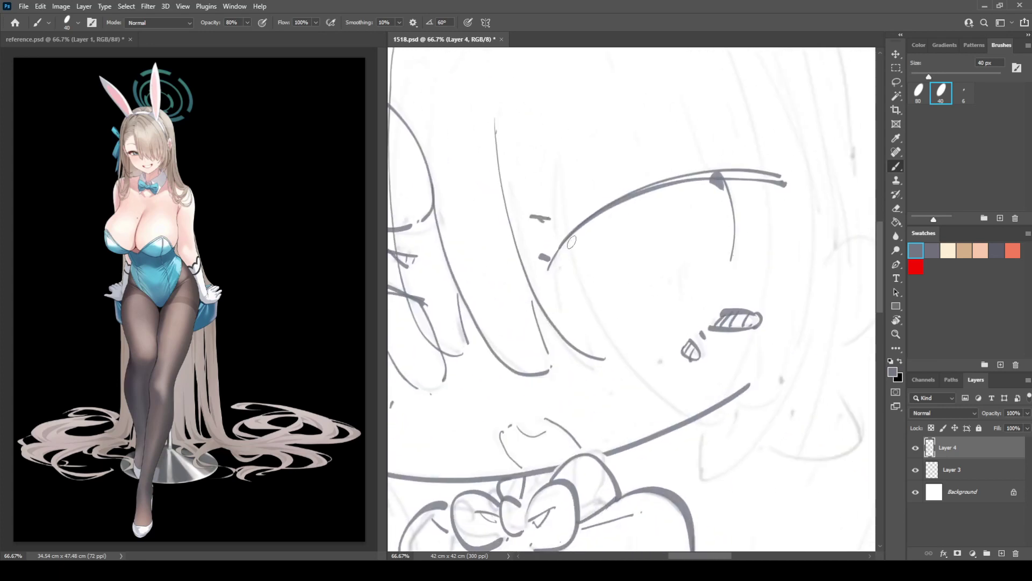
pyautogui.moveTo(547, 159)
pyautogui.mouseDown()
pyautogui.moveTo(604, 347)
pyautogui.moveTo(725, 427)
pyautogui.moveTo(745, 419)
pyautogui.mouseUp()
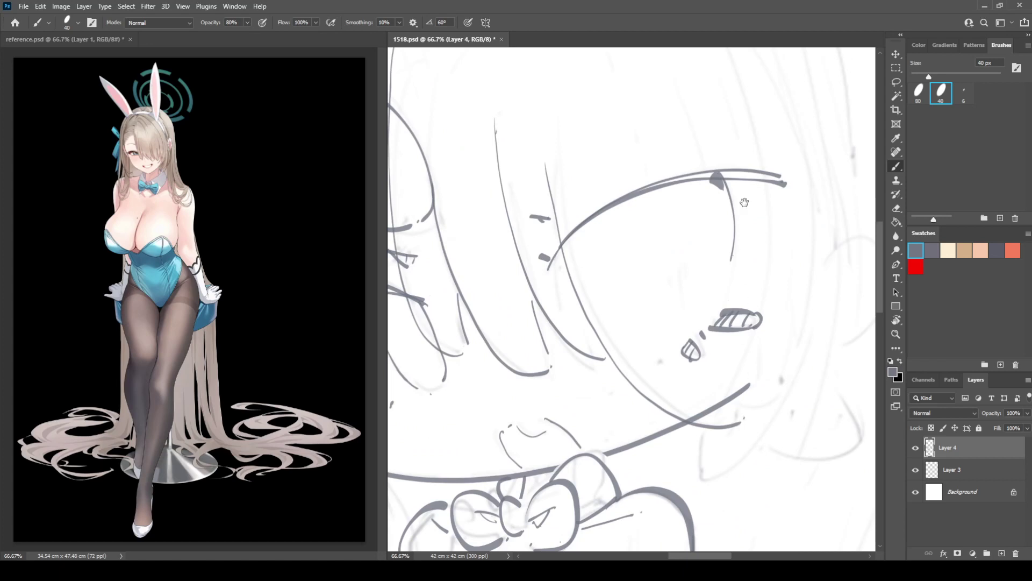
pyautogui.moveTo(745, 202); pyautogui.dragTo(727, 262)
pyautogui.moveTo(696, 80)
pyautogui.mouseDown()
pyautogui.moveTo(724, 174)
pyautogui.moveTo(736, 371)
pyautogui.moveTo(720, 469)
pyautogui.mouseUp()
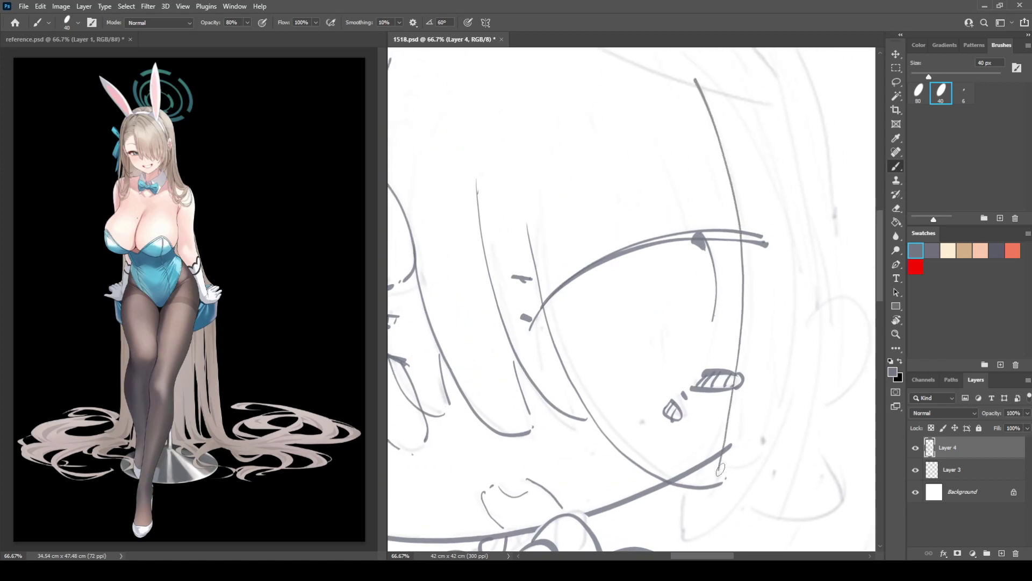
# Step: Ink the near side hair lock beside the cheek with its curved tip, outer contour and inner strands
pyautogui.moveTo(680, 510); pyautogui.dragTo(725, 500)
pyautogui.moveTo(749, 82)
pyautogui.mouseDown()
pyautogui.moveTo(774, 143)
pyautogui.moveTo(787, 355)
pyautogui.moveTo(745, 503)
pyautogui.mouseUp()
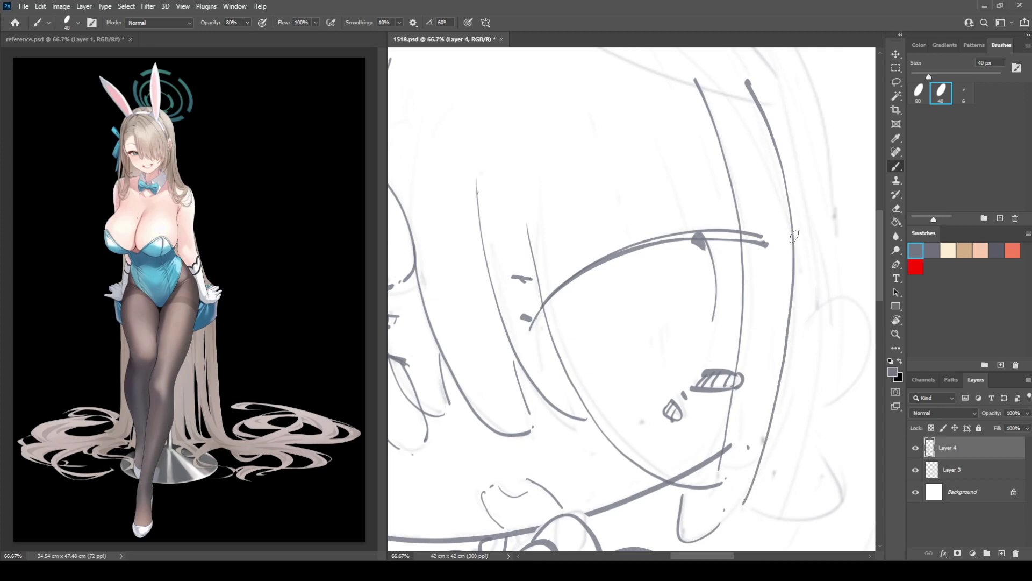
pyautogui.hotkey('ctrl', 'z')
pyautogui.moveTo(753, 81)
pyautogui.mouseDown()
pyautogui.moveTo(789, 293)
pyautogui.moveTo(753, 475)
pyautogui.moveTo(697, 393)
pyautogui.moveTo(650, 379)
pyautogui.mouseUp()
pyautogui.moveTo(636, 412)
pyautogui.mouseDown()
pyautogui.moveTo(654, 425)
pyautogui.moveTo(743, 404)
pyautogui.moveTo(715, 523)
pyautogui.mouseUp()
pyautogui.moveTo(667, 132)
pyautogui.mouseDown()
pyautogui.moveTo(696, 236)
pyautogui.moveTo(687, 495)
pyautogui.mouseUp()
pyautogui.moveTo(686, 344)
pyautogui.mouseDown()
pyautogui.moveTo(712, 321)
pyautogui.moveTo(746, 395)
pyautogui.moveTo(702, 427)
pyautogui.mouseUp()
pyautogui.moveTo(672, 210); pyautogui.dragTo(757, 403)
# Step: Rotate the canvas view slightly and ink the lower and upper contours of the large bunny ear on top of the head
pyautogui.press('r')
pyautogui.moveTo(693, 178); pyautogui.dragTo(701, 182)
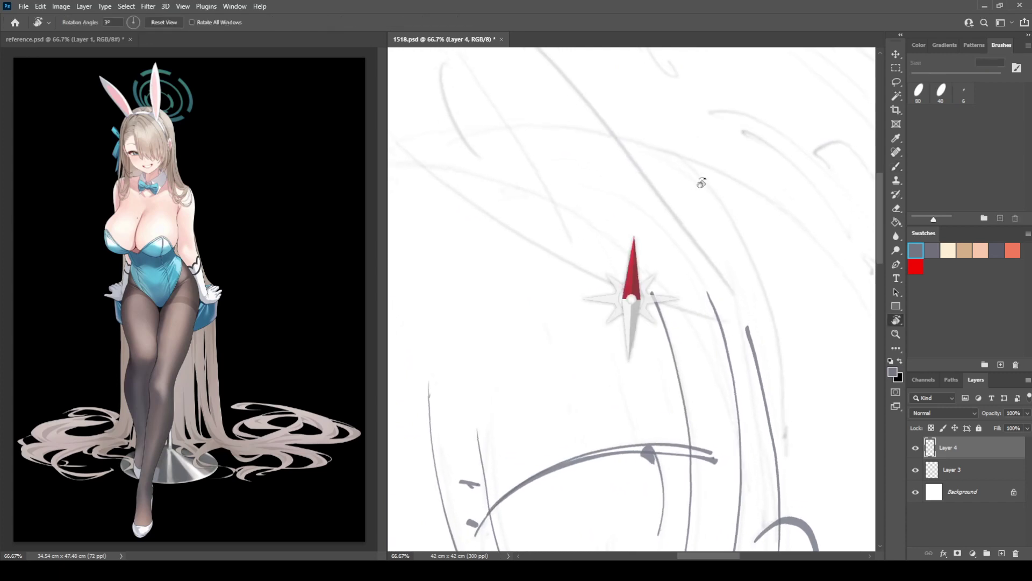
pyautogui.moveTo(527, 159); pyautogui.dragTo(592, 210)
pyautogui.moveTo(493, 274)
pyautogui.mouseDown()
pyautogui.moveTo(625, 261)
pyautogui.moveTo(544, 288)
pyautogui.moveTo(477, 106)
pyautogui.moveTo(462, 107)
pyautogui.moveTo(457, 227)
pyautogui.moveTo(541, 316)
pyautogui.moveTo(668, 380)
pyautogui.moveTo(815, 427)
pyautogui.mouseUp()
pyautogui.press('b')
pyautogui.moveTo(778, 377); pyautogui.dragTo(731, 365)
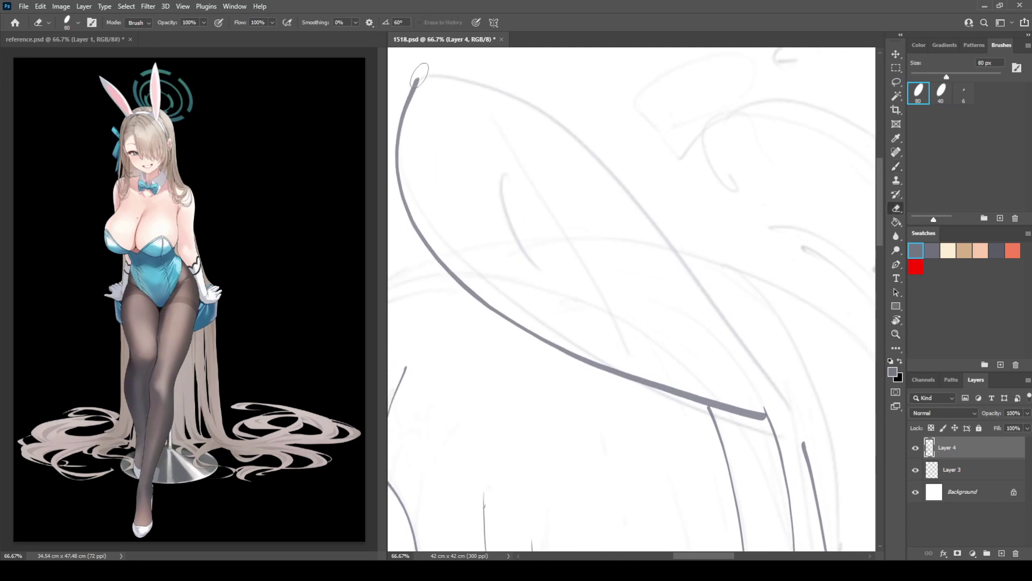
pyautogui.moveTo(413, 92)
pyautogui.mouseDown()
pyautogui.moveTo(449, 81)
pyautogui.moveTo(560, 125)
pyautogui.moveTo(667, 231)
pyautogui.moveTo(801, 427)
pyautogui.mouseUp()
pyautogui.moveTo(712, 370); pyautogui.dragTo(549, 155)
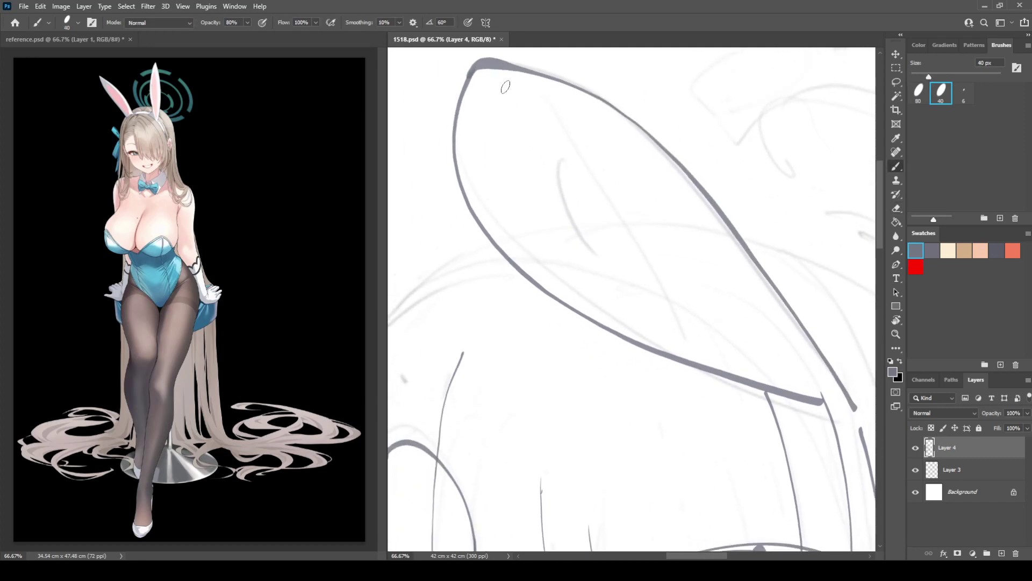
# Step: Ink the bunny ear's two inner fold lines and a few short ticks near its base
pyautogui.moveTo(499, 78)
pyautogui.mouseDown()
pyautogui.moveTo(547, 119)
pyautogui.moveTo(657, 272)
pyautogui.moveTo(692, 351)
pyautogui.mouseUp()
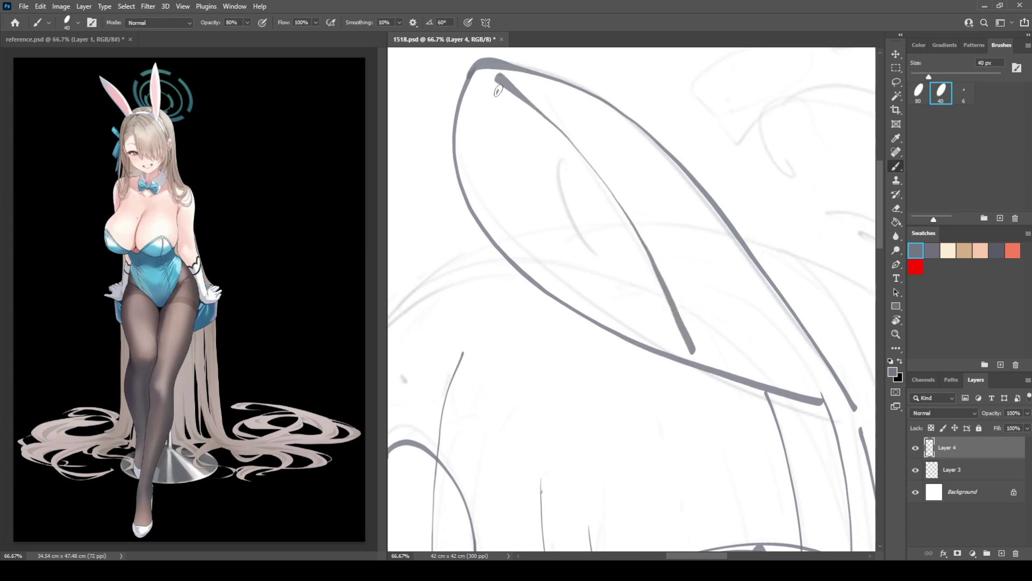
pyautogui.moveTo(497, 89); pyautogui.dragTo(536, 237)
pyautogui.moveTo(736, 346); pyautogui.dragTo(753, 359)
pyautogui.moveTo(763, 355); pyautogui.dragTo(765, 362)
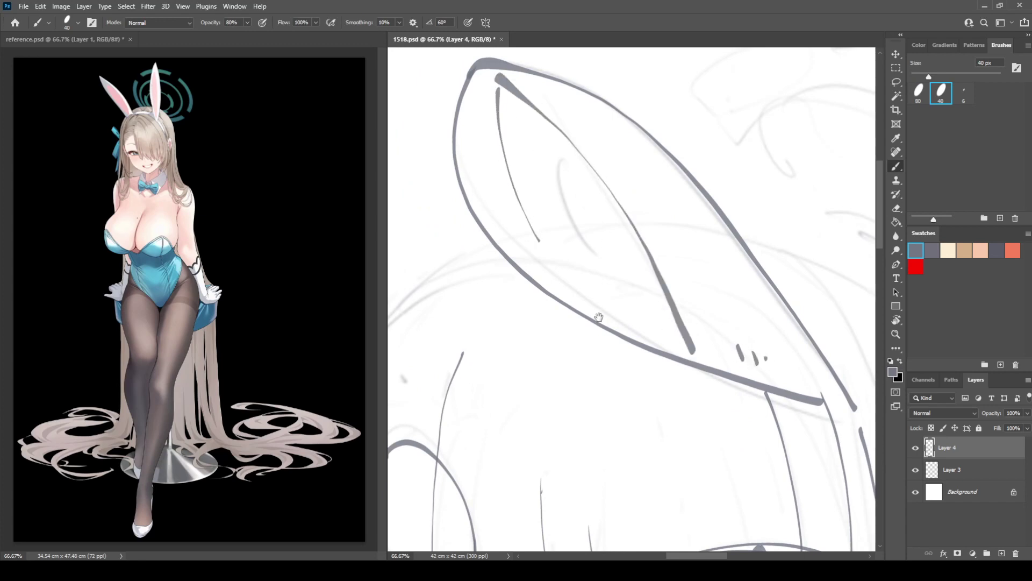
# Step: Ink the headband's two curved edges at the far side of the ear and the head's far side hair contour
pyautogui.moveTo(599, 316); pyautogui.dragTo(761, 231)
pyautogui.moveTo(528, 259)
pyautogui.mouseDown()
pyautogui.moveTo(576, 222)
pyautogui.moveTo(682, 200)
pyautogui.mouseUp()
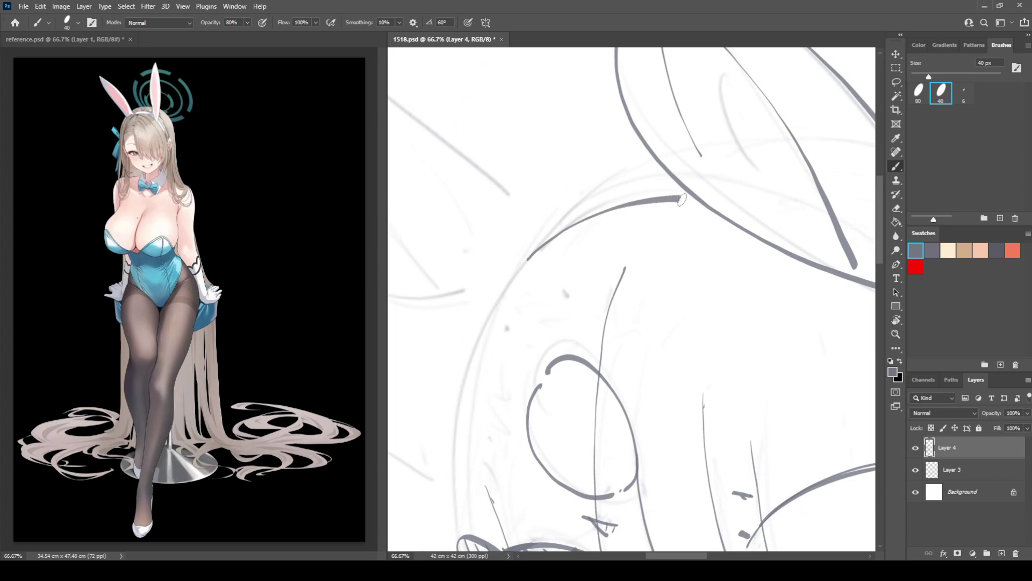
pyautogui.moveTo(519, 259)
pyautogui.mouseDown()
pyautogui.moveTo(597, 183)
pyautogui.moveTo(653, 161)
pyautogui.mouseUp()
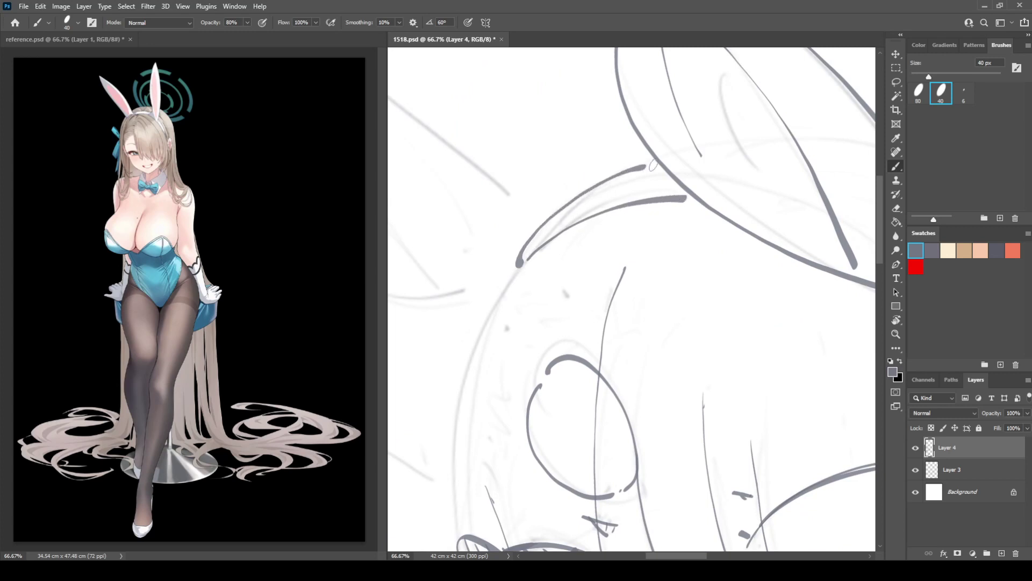
pyautogui.moveTo(524, 291)
pyautogui.mouseDown()
pyautogui.moveTo(611, 115)
pyautogui.moveTo(591, 121)
pyautogui.moveTo(542, 318)
pyautogui.mouseUp()
pyautogui.moveTo(544, 355); pyautogui.dragTo(531, 124)
# Step: Ink the two long far side hair locks tapering past the cheek to the shoulder, with thin inner strands
pyautogui.moveTo(529, 186)
pyautogui.mouseDown()
pyautogui.moveTo(535, 266)
pyautogui.moveTo(589, 405)
pyautogui.moveTo(637, 426)
pyautogui.mouseUp()
pyautogui.moveTo(555, 168); pyautogui.dragTo(573, 238)
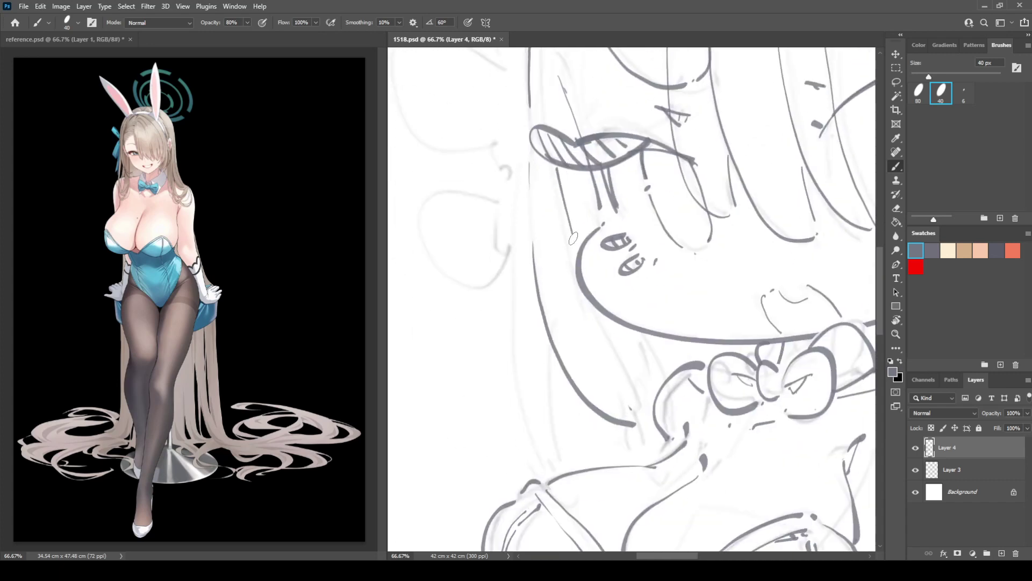
pyautogui.moveTo(595, 312); pyautogui.dragTo(636, 405)
pyautogui.moveTo(527, 128)
pyautogui.mouseDown()
pyautogui.moveTo(511, 290)
pyautogui.moveTo(560, 461)
pyautogui.mouseUp()
pyautogui.moveTo(550, 364); pyautogui.dragTo(562, 451)
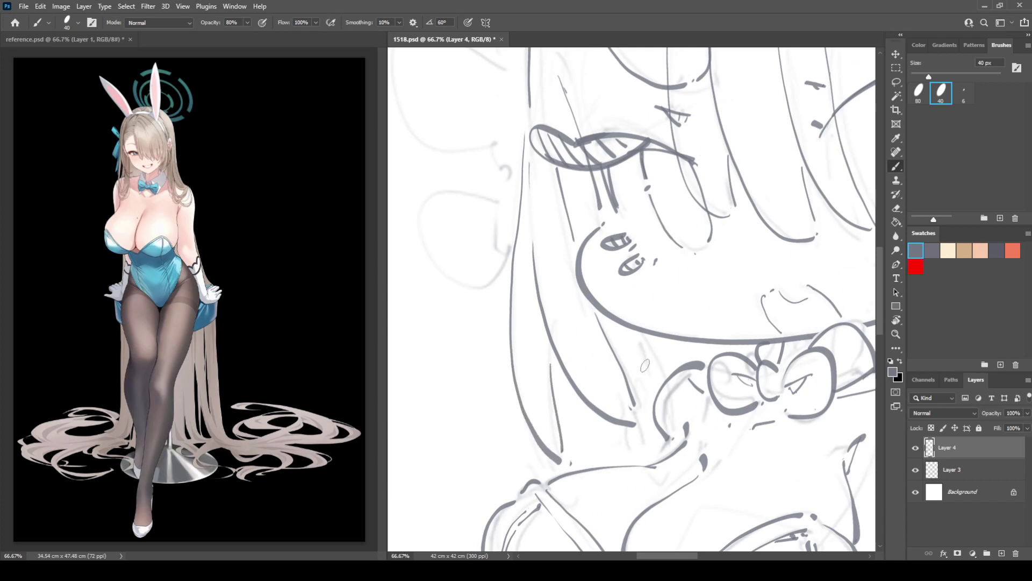
pyautogui.moveTo(626, 347); pyautogui.dragTo(650, 386)
pyautogui.moveTo(596, 419); pyautogui.dragTo(613, 465)
# Step: Thicken the slanted line above the far eyelash and add a small zigzag hair mark above it
pyautogui.moveTo(635, 96); pyautogui.dragTo(577, 330)
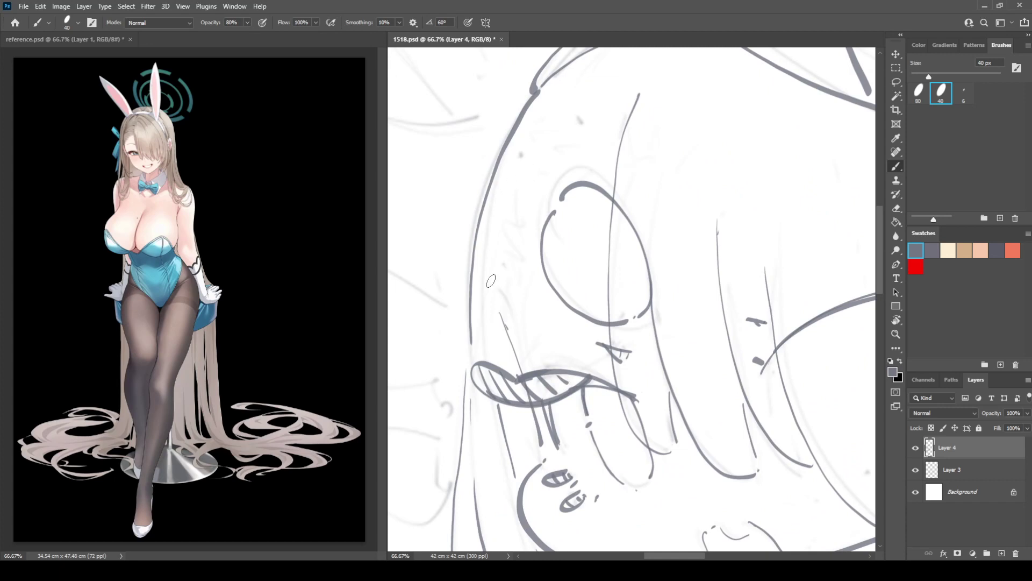
pyautogui.moveTo(501, 310); pyautogui.dragTo(521, 374)
pyautogui.moveTo(505, 291)
pyautogui.mouseDown()
pyautogui.moveTo(518, 300)
pyautogui.moveTo(518, 246)
pyautogui.mouseUp()
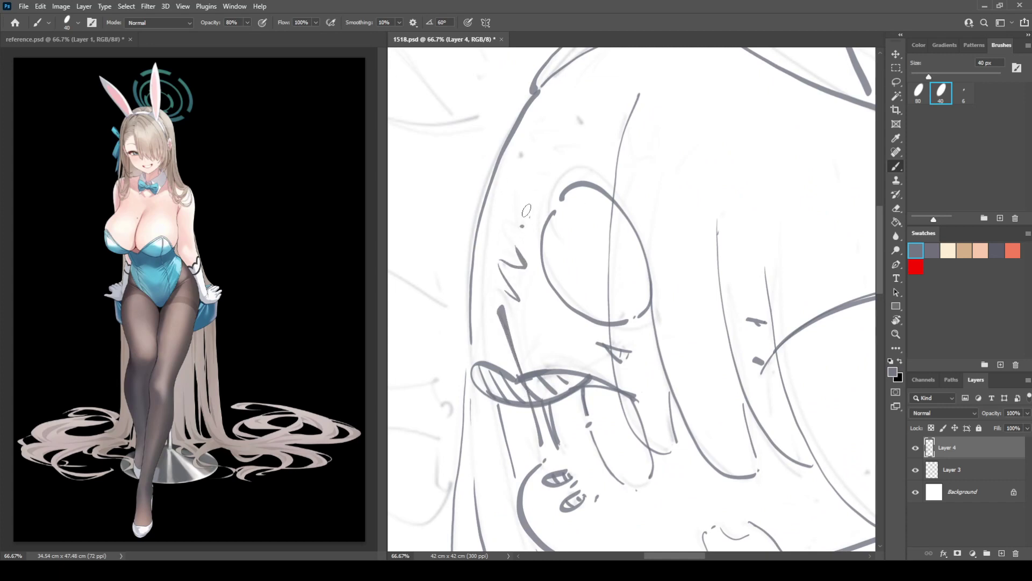
# Step: Ink a thin arc above the round loop in the fringe, thicken the bang strand beside it and add short hair ticks under the headband
pyautogui.moveTo(533, 207); pyautogui.dragTo(620, 153)
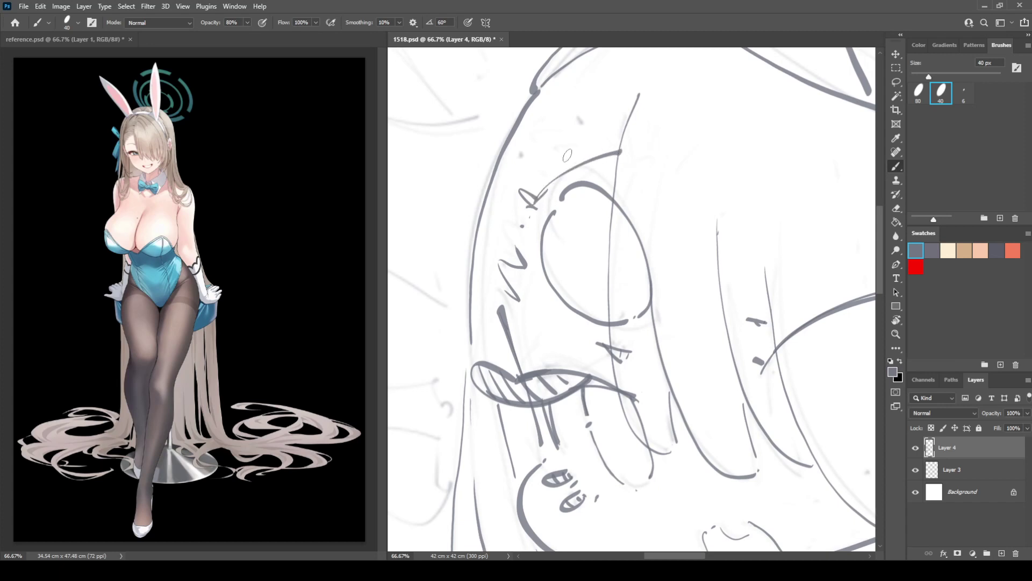
pyautogui.hotkey('ctrl', 'z')
pyautogui.moveTo(543, 193)
pyautogui.mouseDown()
pyautogui.moveTo(617, 139)
pyautogui.moveTo(513, 230)
pyautogui.mouseUp()
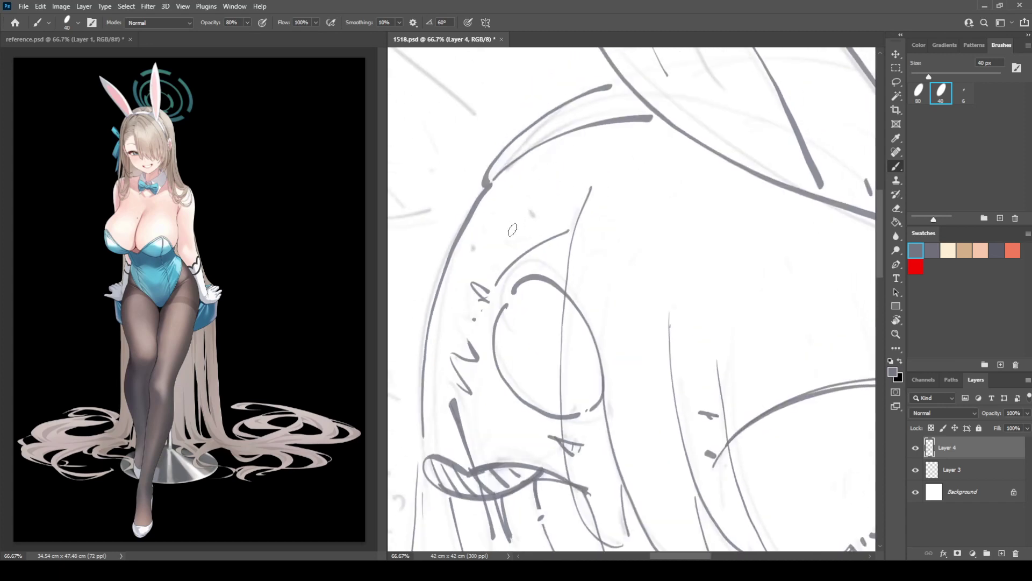
pyautogui.moveTo(585, 210)
pyautogui.mouseDown()
pyautogui.moveTo(598, 89)
pyautogui.moveTo(570, 268)
pyautogui.moveTo(605, 401)
pyautogui.mouseUp()
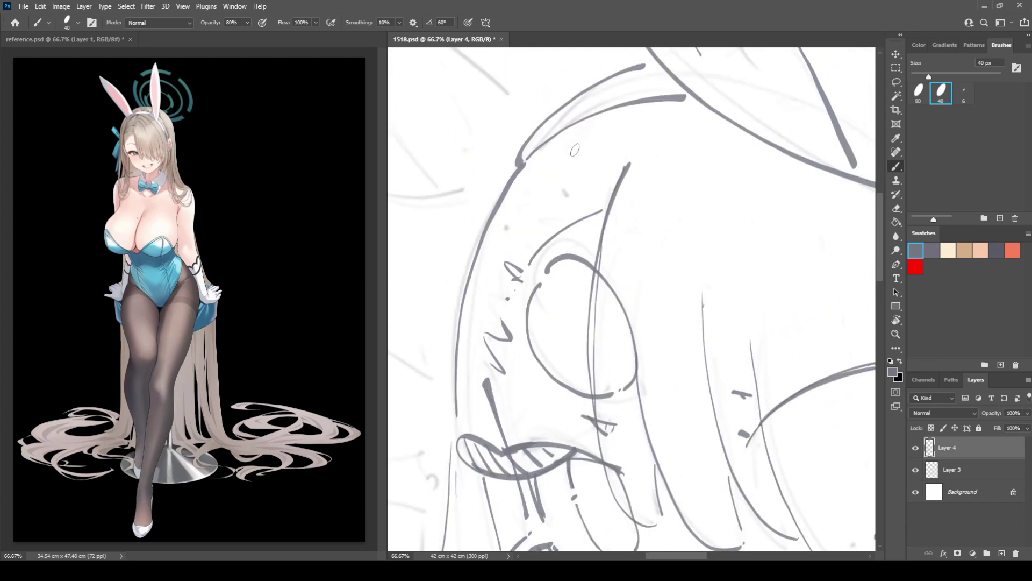
pyautogui.moveTo(617, 170)
pyautogui.mouseDown()
pyautogui.moveTo(523, 188)
pyautogui.moveTo(562, 196)
pyautogui.mouseUp()
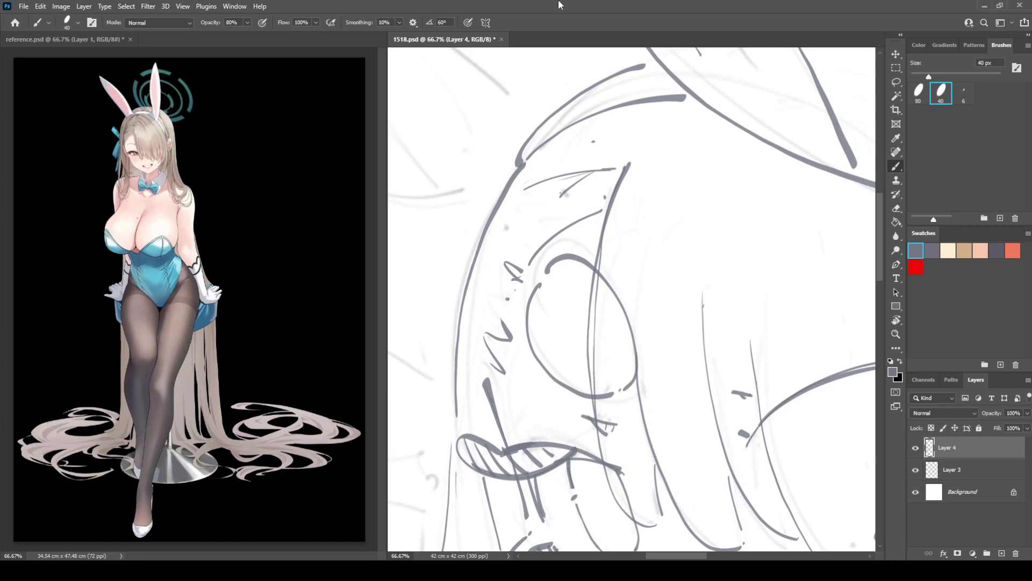
pyautogui.moveTo(614, 275)
pyautogui.mouseDown()
pyautogui.moveTo(549, 205)
pyautogui.moveTo(521, 267)
pyautogui.mouseUp()
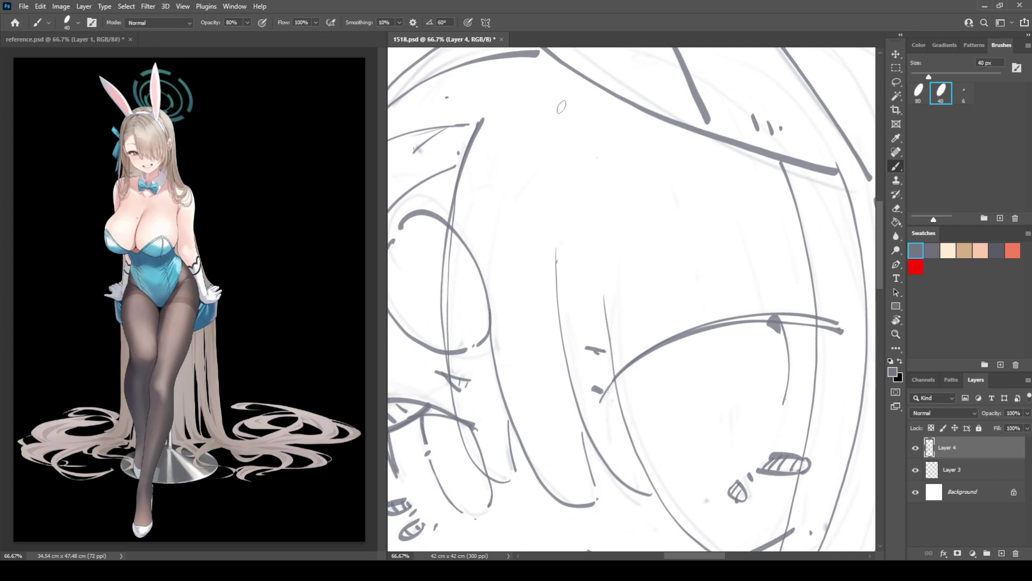
pyautogui.moveTo(715, 132)
pyautogui.mouseDown()
pyautogui.moveTo(677, 266)
pyautogui.moveTo(485, 213)
pyautogui.moveTo(430, 182)
pyautogui.moveTo(454, 247)
pyautogui.mouseUp()
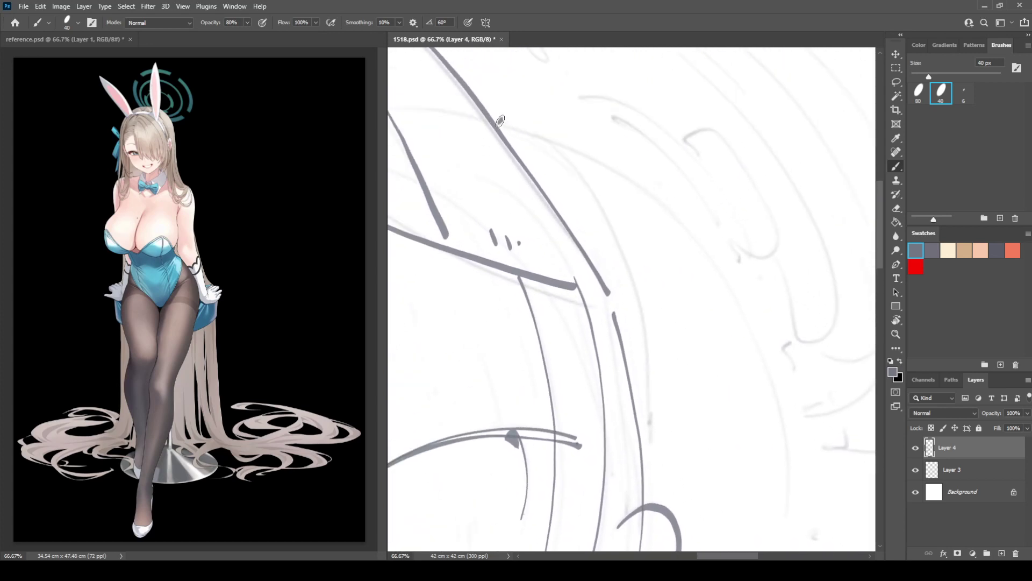
# Step: Ink the near side hair's outer contour down past the shoulder and a long strand slanting inward beside it
pyautogui.moveTo(500, 121)
pyautogui.mouseDown()
pyautogui.moveTo(542, 133)
pyautogui.moveTo(607, 205)
pyautogui.moveTo(642, 326)
pyautogui.moveTo(653, 465)
pyautogui.mouseUp()
pyautogui.moveTo(641, 421)
pyautogui.mouseDown()
pyautogui.moveTo(579, 370)
pyautogui.moveTo(547, 333)
pyautogui.mouseUp()
pyautogui.moveTo(476, 60)
pyautogui.mouseDown()
pyautogui.moveTo(506, 73)
pyautogui.moveTo(610, 168)
pyautogui.moveTo(661, 252)
pyautogui.moveTo(689, 371)
pyautogui.moveTo(686, 407)
pyautogui.mouseUp()
pyautogui.moveTo(686, 407)
pyautogui.mouseDown()
pyautogui.moveTo(683, 117)
pyautogui.moveTo(629, 356)
pyautogui.mouseUp()
pyautogui.moveTo(584, 409)
pyautogui.mouseDown()
pyautogui.moveTo(694, 131)
pyautogui.moveTo(705, 159)
pyautogui.mouseUp()
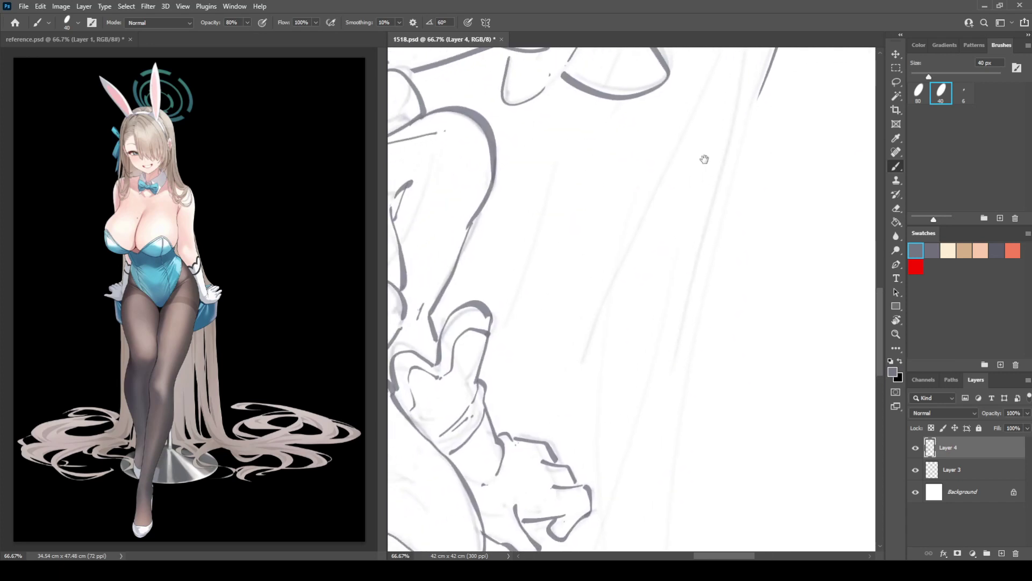
pyautogui.scroll(2, 704, 159)
pyautogui.moveTo(742, 69)
pyautogui.mouseDown()
pyautogui.moveTo(715, 168)
pyautogui.moveTo(629, 359)
pyautogui.moveTo(561, 474)
pyautogui.mouseUp()
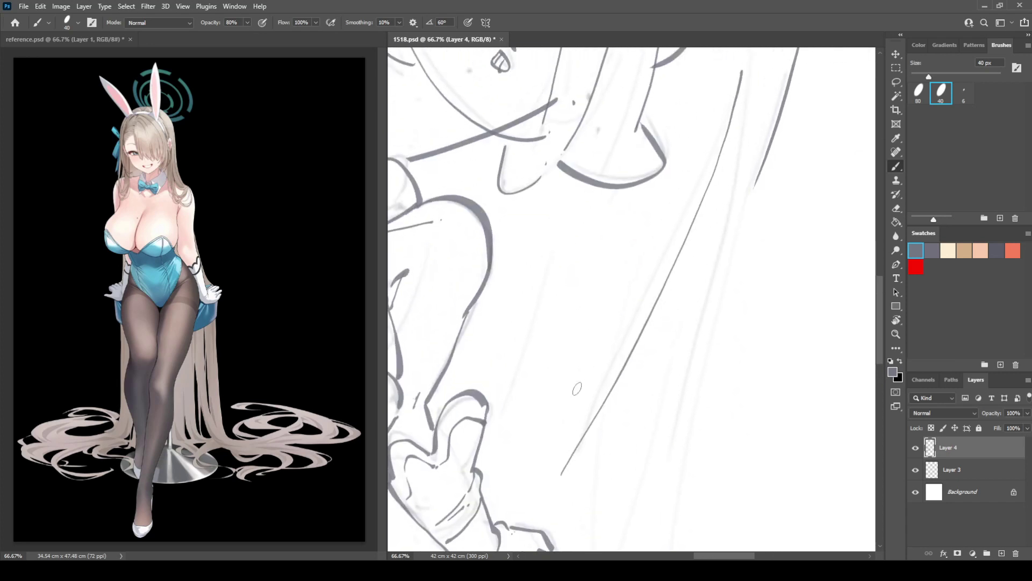
# Step: Ink two slanted hair strands between the near arm and the long hair, plus short ticks under the chin
pyautogui.moveTo(567, 186); pyautogui.dragTo(503, 398)
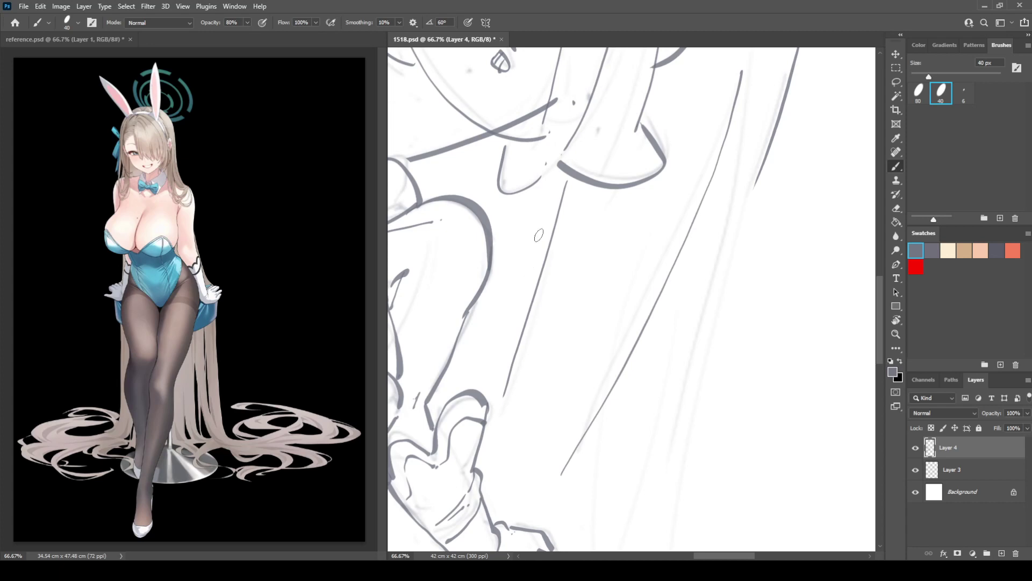
pyautogui.moveTo(552, 201); pyautogui.dragTo(483, 353)
pyautogui.moveTo(477, 201); pyautogui.dragTo(597, 268)
pyautogui.moveTo(583, 214)
pyautogui.mouseDown()
pyautogui.moveTo(576, 248)
pyautogui.moveTo(592, 254)
pyautogui.mouseUp()
pyautogui.click(603, 249)
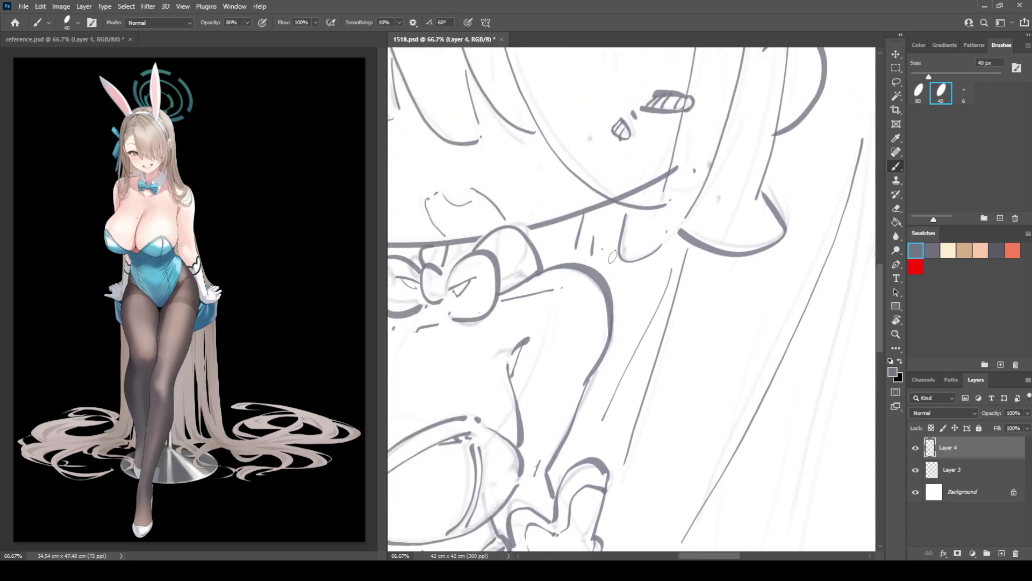
pyautogui.moveTo(719, 369); pyautogui.dragTo(583, 207)
pyautogui.moveTo(680, 210)
pyautogui.mouseDown()
pyautogui.moveTo(583, 200)
pyautogui.moveTo(578, 228)
pyautogui.mouseUp()
# Step: Extend the near side long hair's outer contour and the slanted strand down past the gloved hand
pyautogui.moveTo(644, 76); pyautogui.dragTo(589, 302)
pyautogui.moveTo(654, 132); pyautogui.dragTo(576, 473)
pyautogui.moveTo(578, 366); pyautogui.dragTo(603, 68)
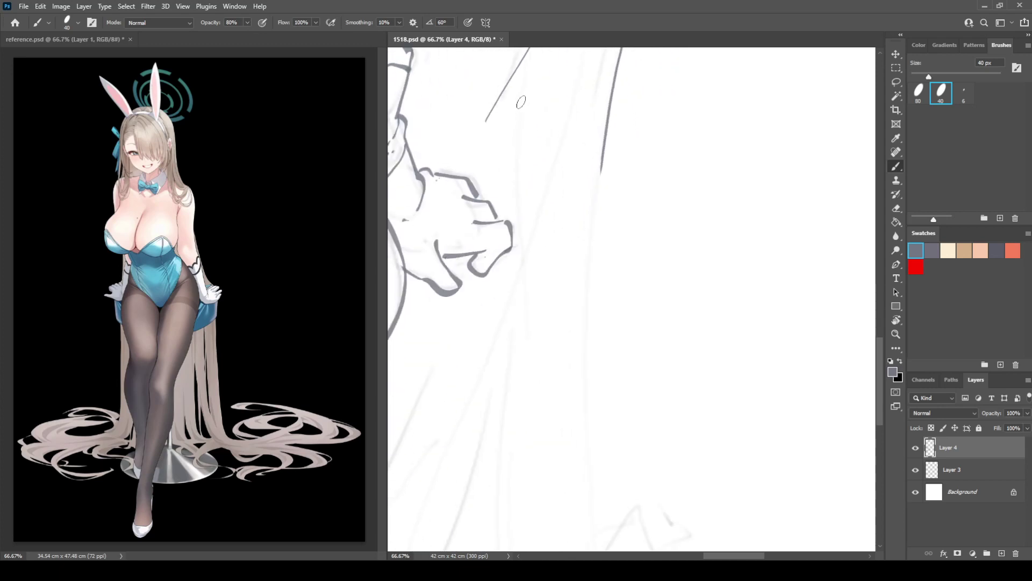
pyautogui.moveTo(520, 87); pyautogui.dragTo(528, 235)
pyautogui.moveTo(586, 87)
pyautogui.mouseDown()
pyautogui.moveTo(564, 173)
pyautogui.moveTo(456, 451)
pyautogui.mouseUp()
pyautogui.moveTo(512, 383); pyautogui.dragTo(549, 96)
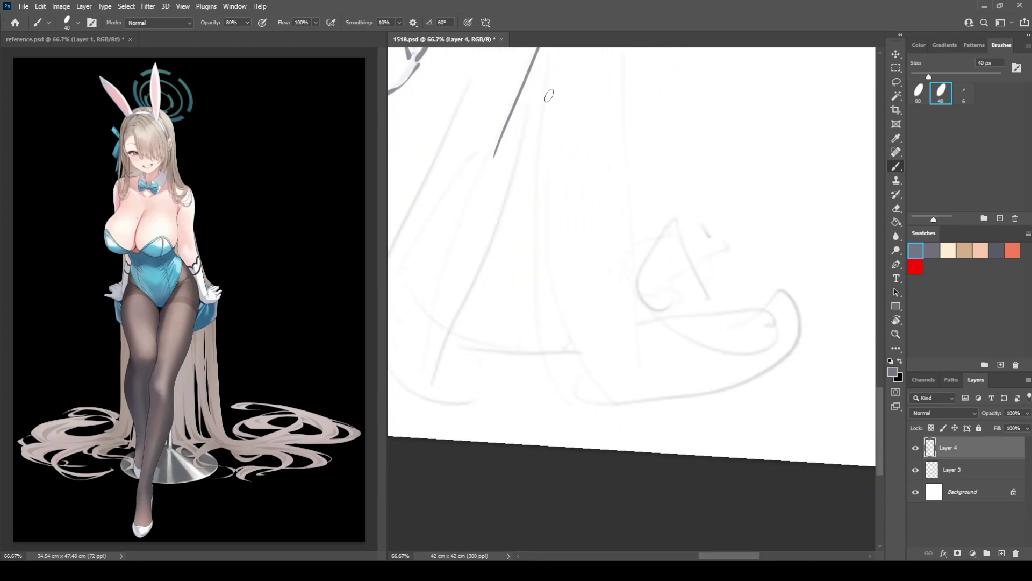
# Step: Ink the near side hair's central lock down to the floor with a parallel inner curve, erasing stray overlap
pyautogui.moveTo(549, 56)
pyautogui.mouseDown()
pyautogui.moveTo(542, 281)
pyautogui.moveTo(595, 394)
pyautogui.mouseUp()
pyautogui.moveTo(527, 269)
pyautogui.mouseDown()
pyautogui.moveTo(592, 393)
pyautogui.moveTo(534, 305)
pyautogui.moveTo(571, 385)
pyautogui.mouseUp()
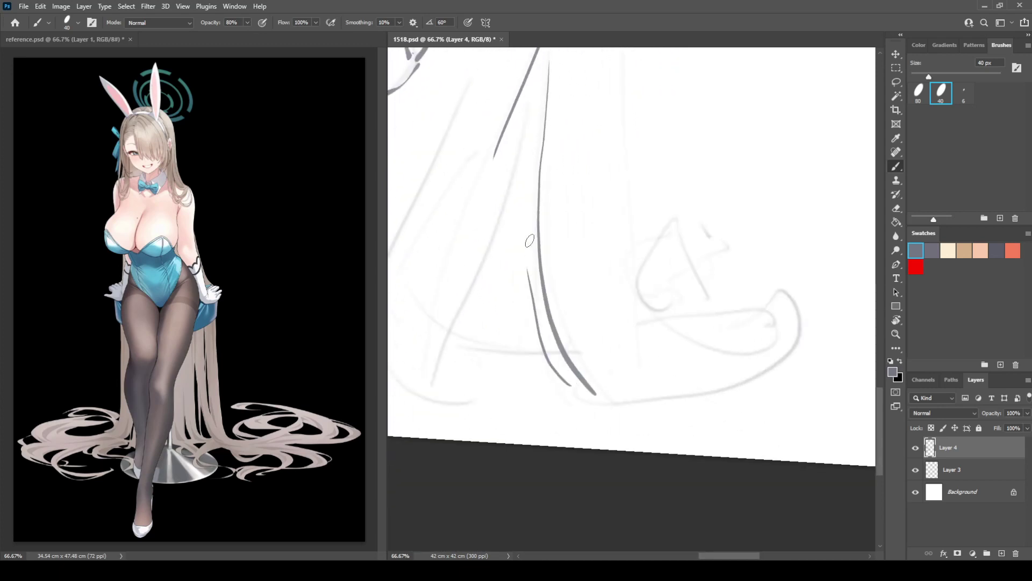
pyautogui.moveTo(533, 188)
pyautogui.mouseDown()
pyautogui.moveTo(517, 279)
pyautogui.moveTo(562, 374)
pyautogui.mouseUp()
pyautogui.moveTo(549, 102)
pyautogui.mouseDown()
pyautogui.moveTo(440, 363)
pyautogui.moveTo(449, 406)
pyautogui.mouseUp()
pyautogui.press('e')
pyautogui.moveTo(536, 173)
pyautogui.mouseDown()
pyautogui.moveTo(520, 274)
pyautogui.moveTo(564, 383)
pyautogui.moveTo(512, 287)
pyautogui.moveTo(565, 394)
pyautogui.moveTo(527, 247)
pyautogui.moveTo(545, 365)
pyautogui.moveTo(601, 402)
pyautogui.mouseUp()
# Step: Ink the near side hair's lower outer edge and the curled loop and upturned tip spreading across the floor
pyautogui.press('b')
pyautogui.moveTo(693, 168); pyautogui.dragTo(653, 385)
pyautogui.moveTo(595, 147); pyautogui.dragTo(579, 405)
pyautogui.moveTo(576, 337); pyautogui.dragTo(571, 108)
pyautogui.moveTo(578, 102)
pyautogui.mouseDown()
pyautogui.moveTo(592, 259)
pyautogui.moveTo(633, 356)
pyautogui.mouseUp()
pyautogui.moveTo(612, 306)
pyautogui.mouseDown()
pyautogui.moveTo(757, 319)
pyautogui.moveTo(723, 371)
pyautogui.mouseUp()
pyautogui.moveTo(602, 274)
pyautogui.mouseDown()
pyautogui.moveTo(635, 246)
pyautogui.moveTo(627, 220)
pyautogui.moveTo(645, 213)
pyautogui.moveTo(683, 304)
pyautogui.moveTo(667, 318)
pyautogui.moveTo(724, 265)
pyautogui.moveTo(749, 286)
pyautogui.mouseUp()
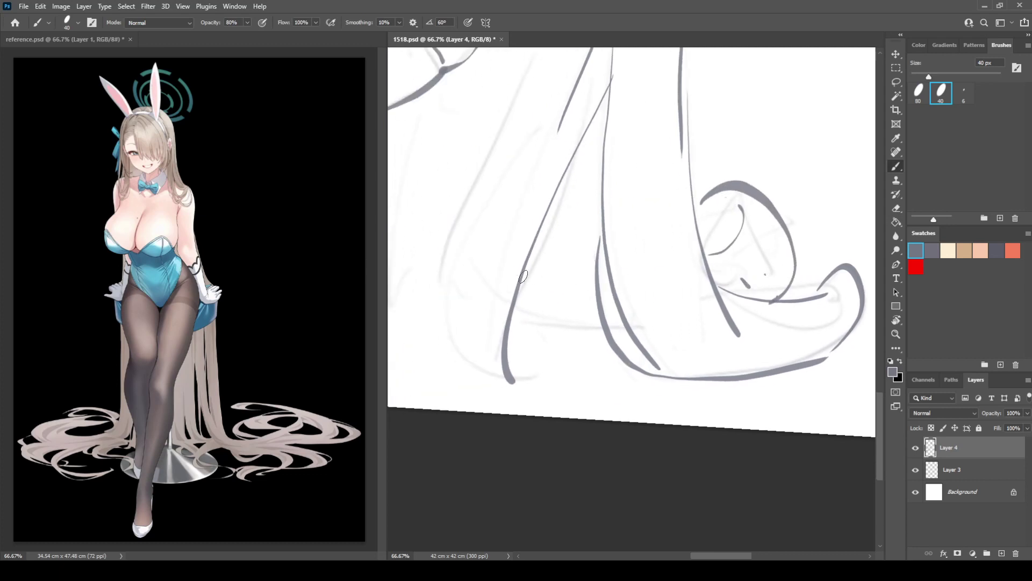
# Step: Ink the wide curved lock and its inner floor lines between the near leg and the central hair lock
pyautogui.moveTo(521, 278); pyautogui.dragTo(605, 343)
pyautogui.moveTo(508, 162); pyautogui.dragTo(632, 203)
pyautogui.moveTo(670, 99)
pyautogui.mouseDown()
pyautogui.moveTo(560, 287)
pyautogui.moveTo(571, 377)
pyautogui.moveTo(629, 412)
pyautogui.mouseUp()
pyautogui.moveTo(642, 407); pyautogui.dragTo(715, 401)
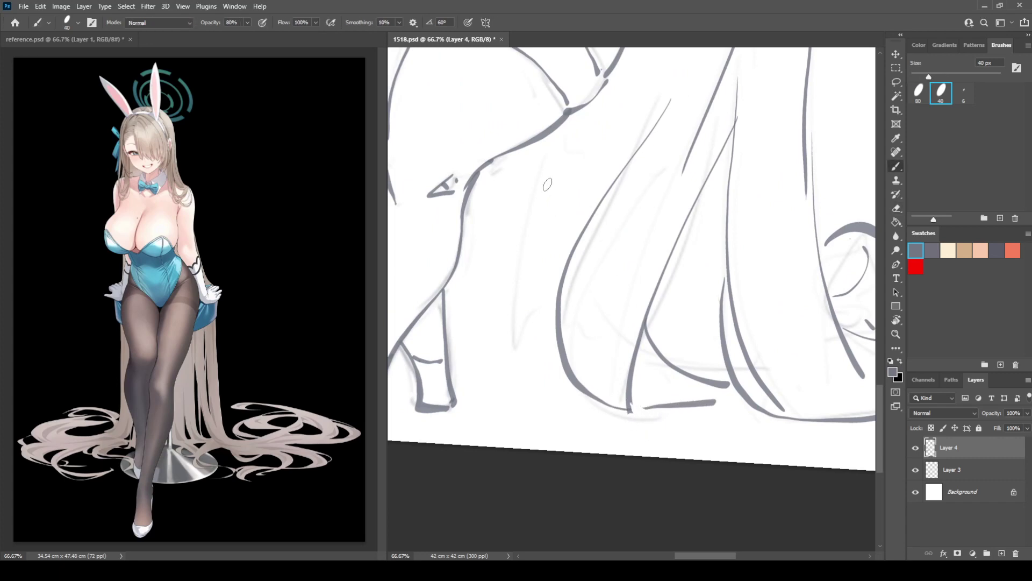
# Step: Ink the curved lock edge next to the near leg and thin strands joining it to the wide lock, undoing the stray loop
pyautogui.moveTo(554, 141)
pyautogui.mouseDown()
pyautogui.moveTo(527, 190)
pyautogui.moveTo(497, 309)
pyautogui.moveTo(544, 364)
pyautogui.moveTo(551, 289)
pyautogui.moveTo(544, 326)
pyautogui.moveTo(563, 366)
pyautogui.mouseUp()
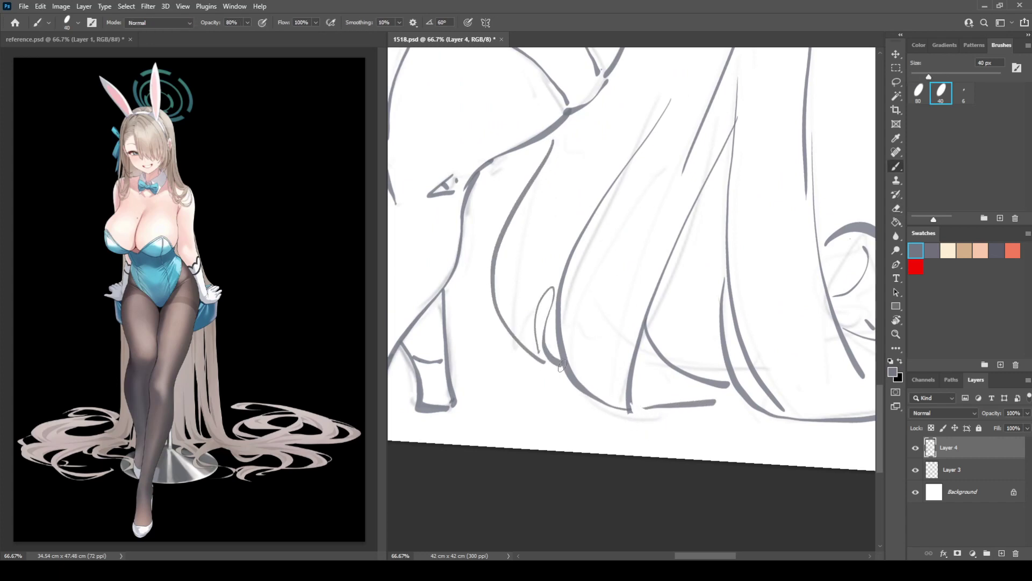
pyautogui.hotkey('ctrl', 'z')
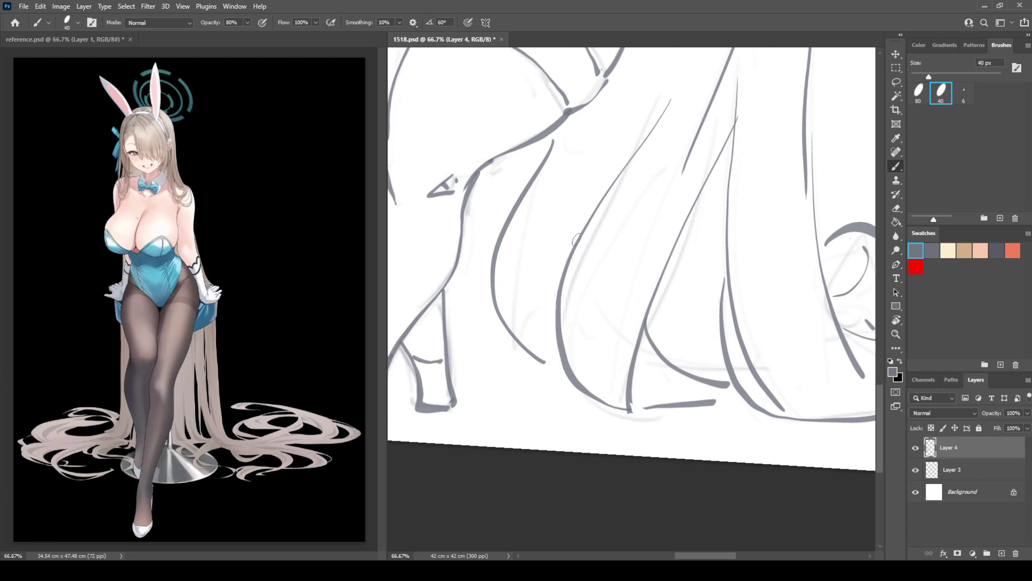
pyautogui.moveTo(587, 215)
pyautogui.mouseDown()
pyautogui.moveTo(533, 349)
pyautogui.moveTo(571, 385)
pyautogui.mouseUp()
pyautogui.moveTo(567, 261); pyautogui.dragTo(563, 425)
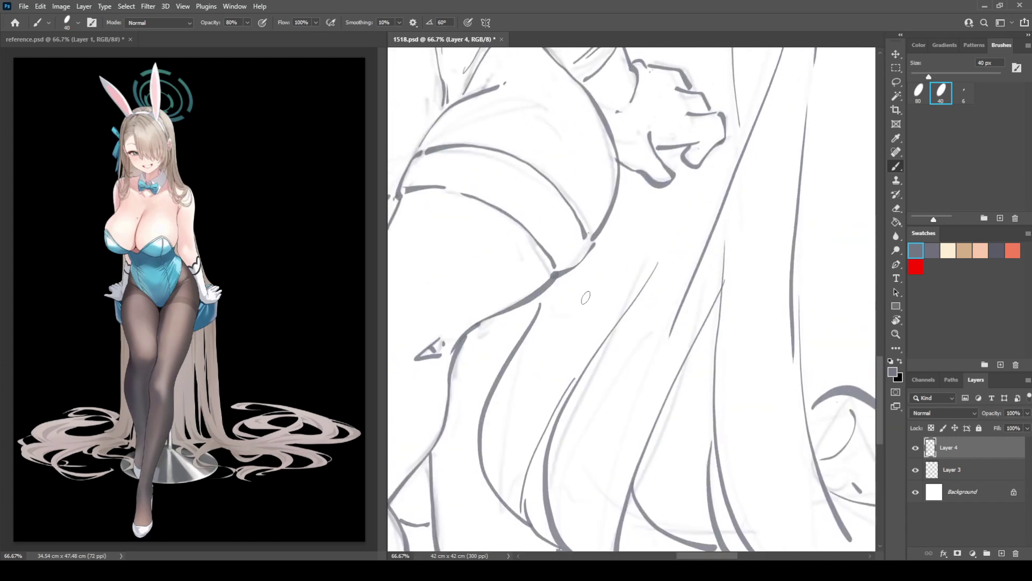
pyautogui.moveTo(577, 340); pyautogui.dragTo(688, 207)
pyautogui.moveTo(552, 233)
pyautogui.mouseDown()
pyautogui.moveTo(622, 306)
pyautogui.moveTo(764, 261)
pyautogui.moveTo(698, 235)
pyautogui.mouseUp()
# Step: Reset the canvas rotation, then ink the hair lock curving from the near calf to the floor and a short line between the feet
pyautogui.press('r')
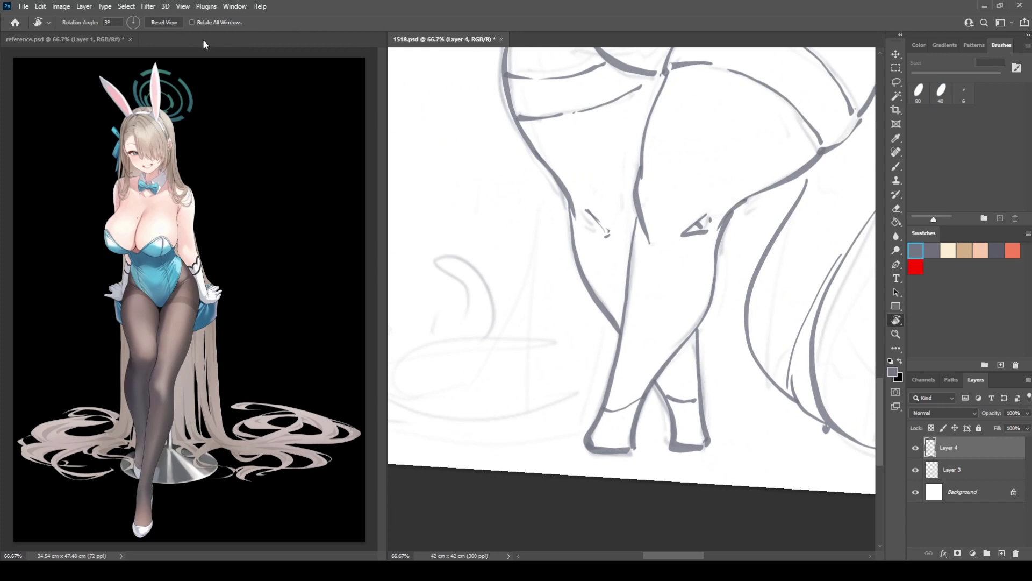
pyautogui.click(171, 23)
pyautogui.press('b')
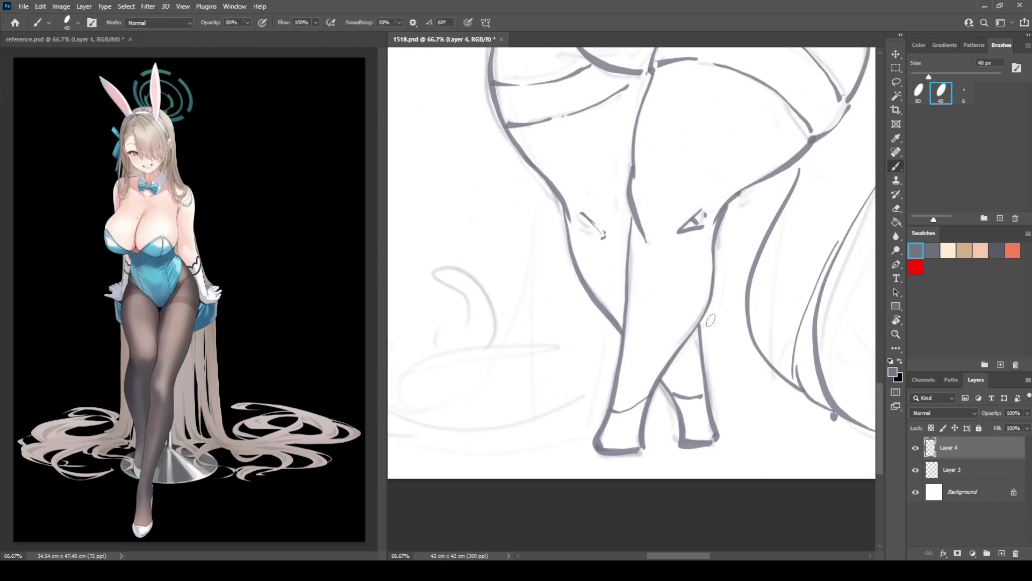
pyautogui.moveTo(720, 253)
pyautogui.mouseDown()
pyautogui.moveTo(718, 312)
pyautogui.moveTo(754, 403)
pyautogui.moveTo(819, 418)
pyautogui.mouseUp()
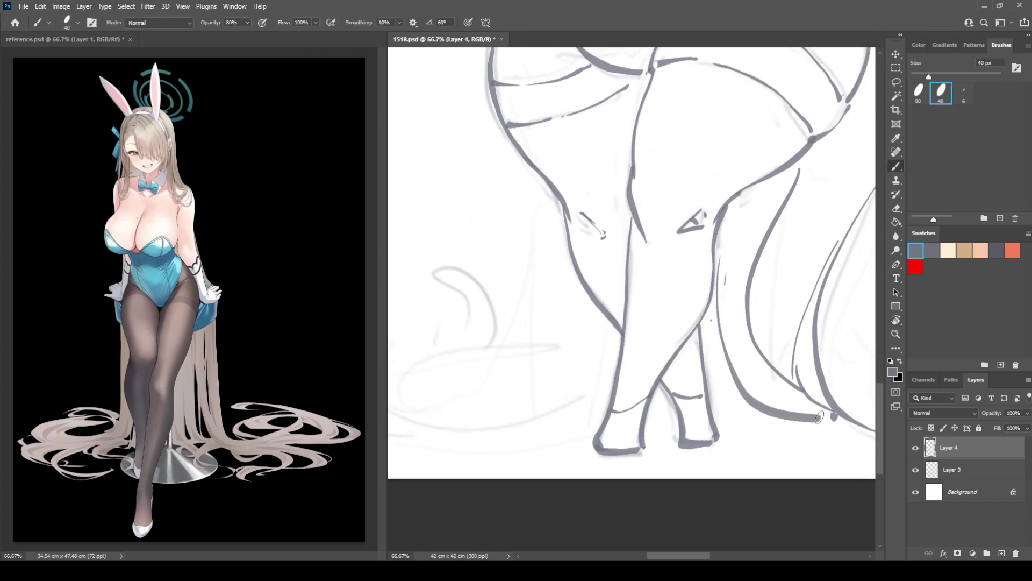
pyautogui.moveTo(716, 409); pyautogui.dragTo(736, 405)
pyautogui.press('space')
pyautogui.moveTo(631, 405); pyautogui.dragTo(761, 395)
# Step: Ink the far side hair lock falling beside the leg and its rounded sweep along the floor with inner strands
pyautogui.moveTo(667, 191)
pyautogui.mouseDown()
pyautogui.moveTo(645, 384)
pyautogui.moveTo(624, 414)
pyautogui.mouseUp()
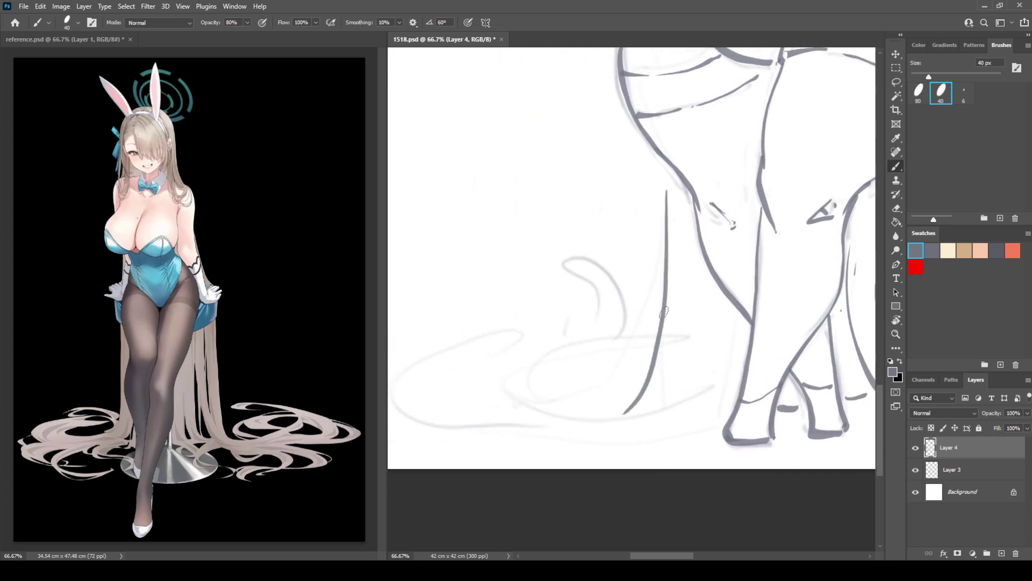
pyautogui.moveTo(658, 340); pyautogui.dragTo(507, 420)
pyautogui.press('space')
pyautogui.moveTo(577, 364)
pyautogui.mouseDown()
pyautogui.moveTo(678, 326)
pyautogui.moveTo(640, 341)
pyautogui.moveTo(609, 331)
pyautogui.mouseUp()
pyautogui.moveTo(612, 304)
pyautogui.mouseDown()
pyautogui.moveTo(590, 300)
pyautogui.moveTo(499, 330)
pyautogui.moveTo(517, 376)
pyautogui.moveTo(814, 379)
pyautogui.mouseUp()
pyautogui.click(821, 369)
pyautogui.moveTo(543, 312); pyautogui.dragTo(618, 346)
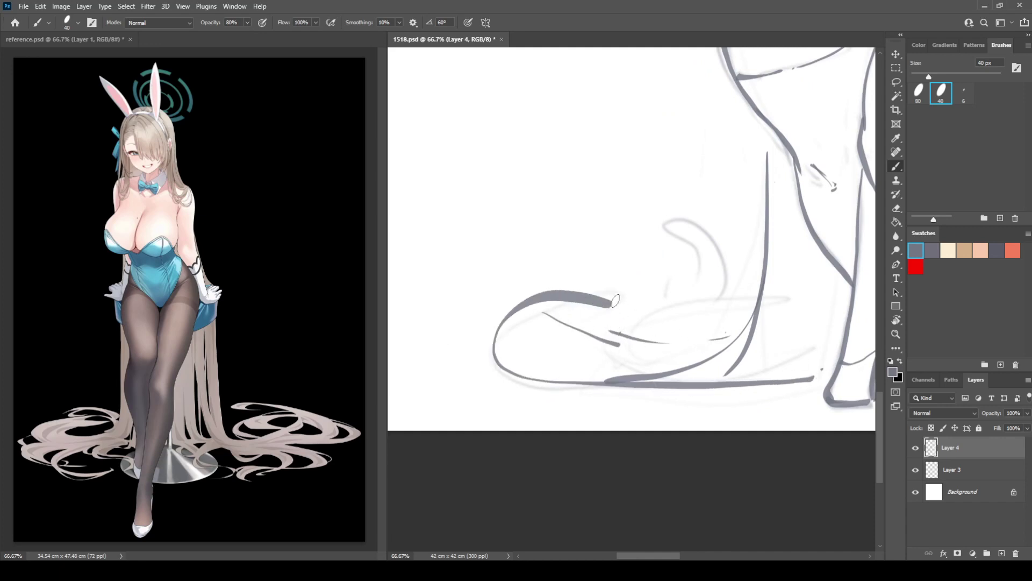
# Step: Ink the pointed curl above the far side floor hair, the lock's second edge and short strands beside the foot
pyautogui.moveTo(616, 300)
pyautogui.mouseDown()
pyautogui.moveTo(641, 251)
pyautogui.moveTo(684, 328)
pyautogui.mouseUp()
pyautogui.moveTo(751, 114)
pyautogui.mouseDown()
pyautogui.moveTo(752, 229)
pyautogui.moveTo(721, 329)
pyautogui.mouseUp()
pyautogui.moveTo(752, 227)
pyautogui.mouseDown()
pyautogui.moveTo(605, 381)
pyautogui.moveTo(625, 269)
pyautogui.mouseUp()
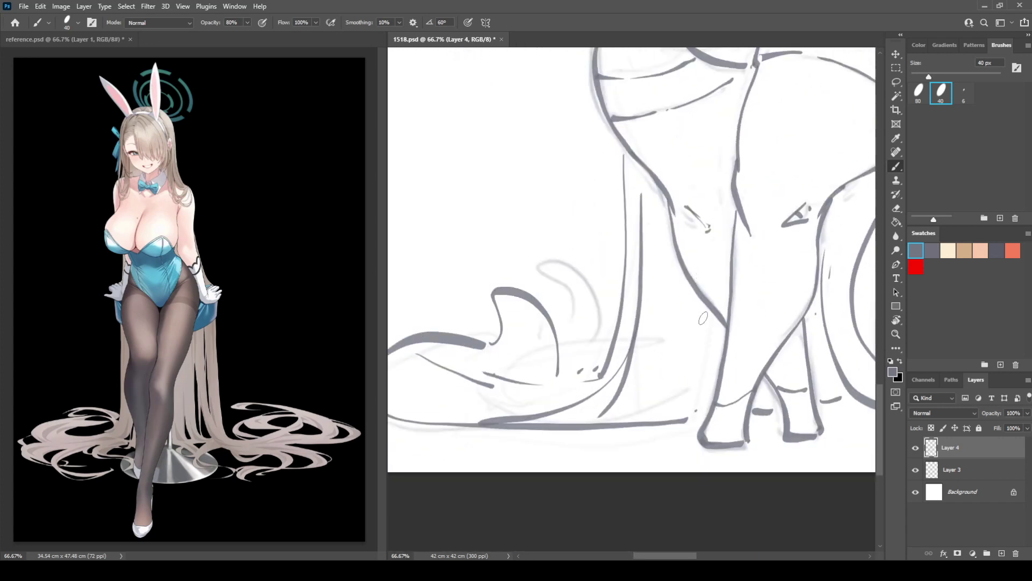
pyautogui.moveTo(703, 315); pyautogui.dragTo(689, 412)
pyautogui.moveTo(709, 369); pyautogui.dragTo(706, 405)
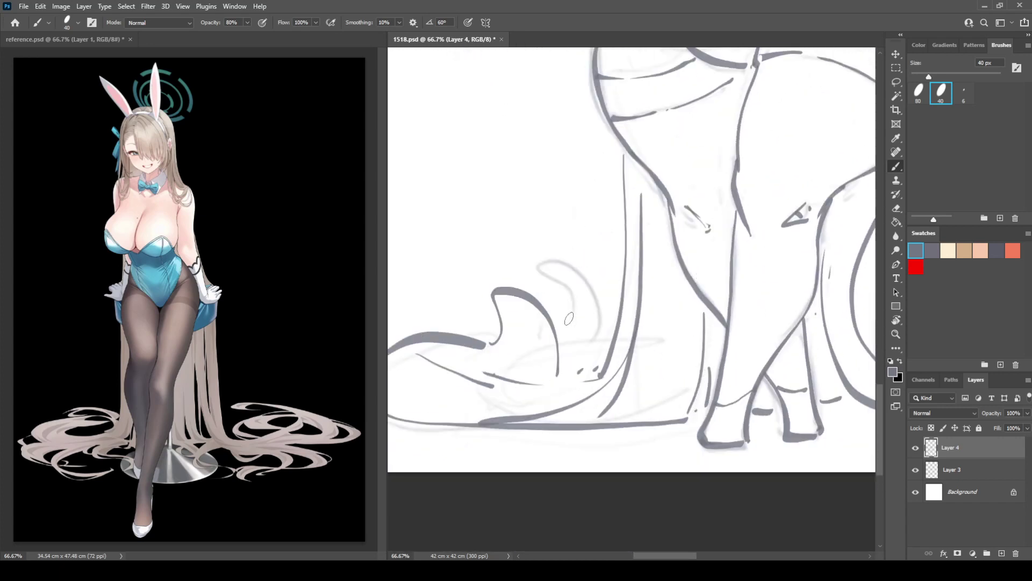
pyautogui.moveTo(547, 332); pyautogui.dragTo(645, 294)
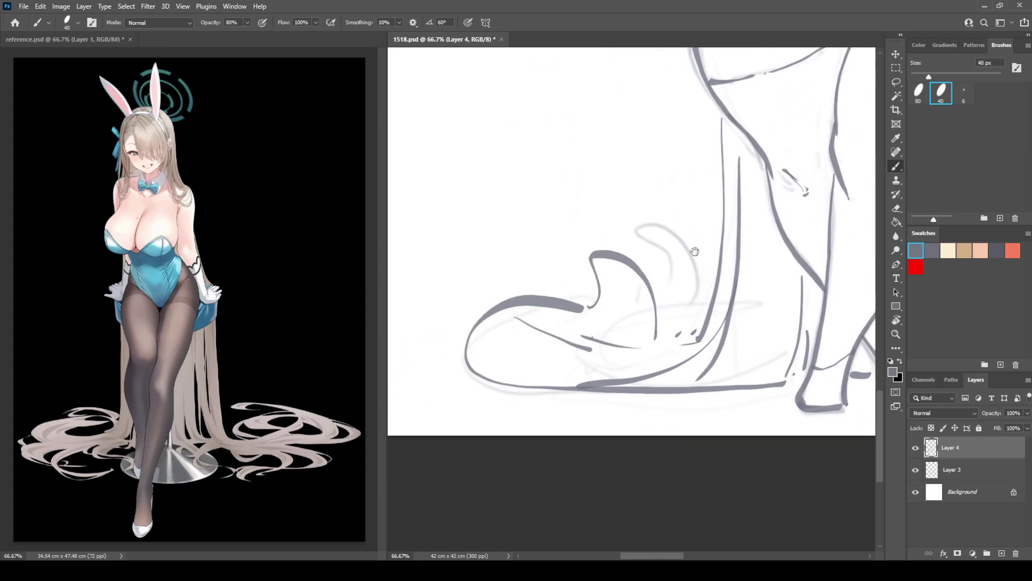
# Step: Ink the two rounded ribbon loops and the small knot between them beside the head's far side
pyautogui.moveTo(695, 251); pyautogui.dragTo(602, 388)
pyautogui.moveTo(599, 75); pyautogui.dragTo(564, 309)
pyautogui.moveTo(589, 59); pyautogui.dragTo(564, 338)
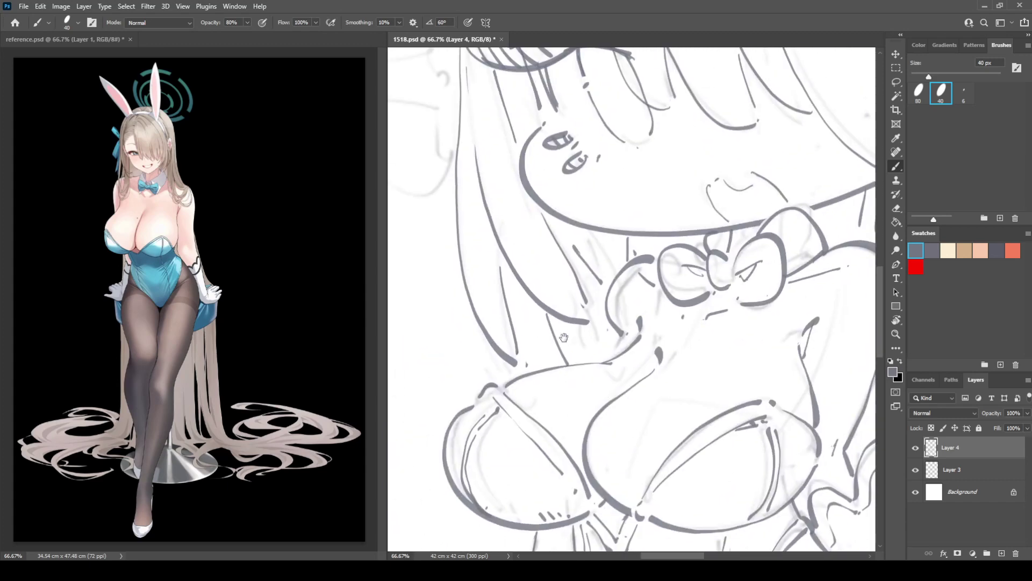
pyautogui.scroll(-10, 564, 337)
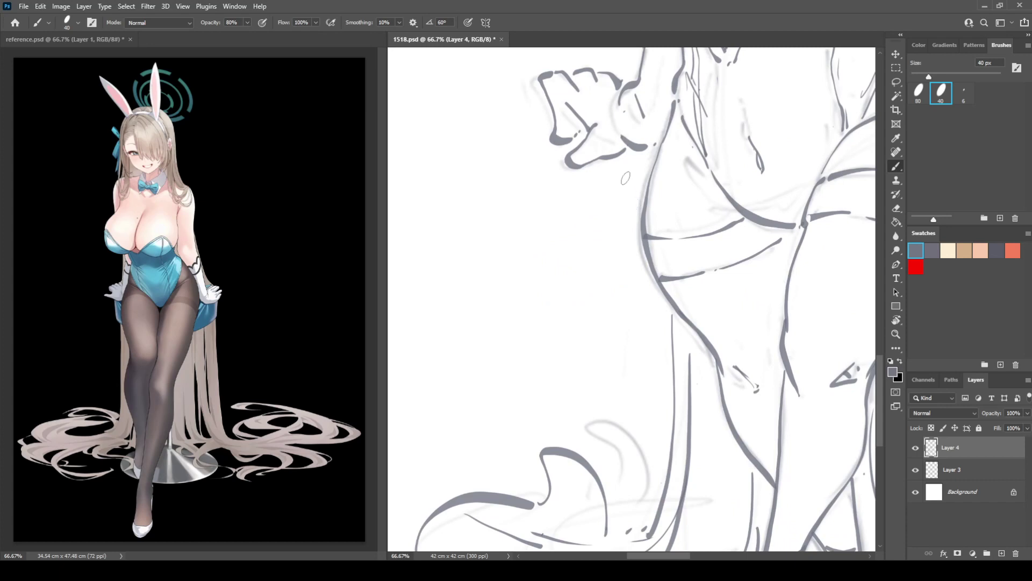
pyautogui.moveTo(652, 95); pyautogui.dragTo(638, 204)
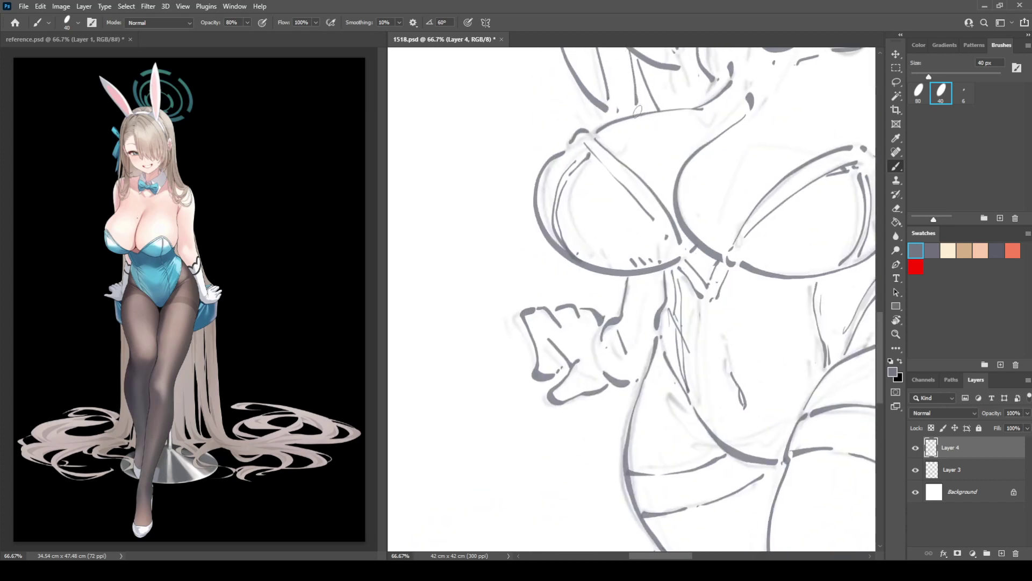
pyautogui.moveTo(641, 237)
pyautogui.mouseDown()
pyautogui.moveTo(626, 395)
pyautogui.moveTo(745, 317)
pyautogui.mouseUp()
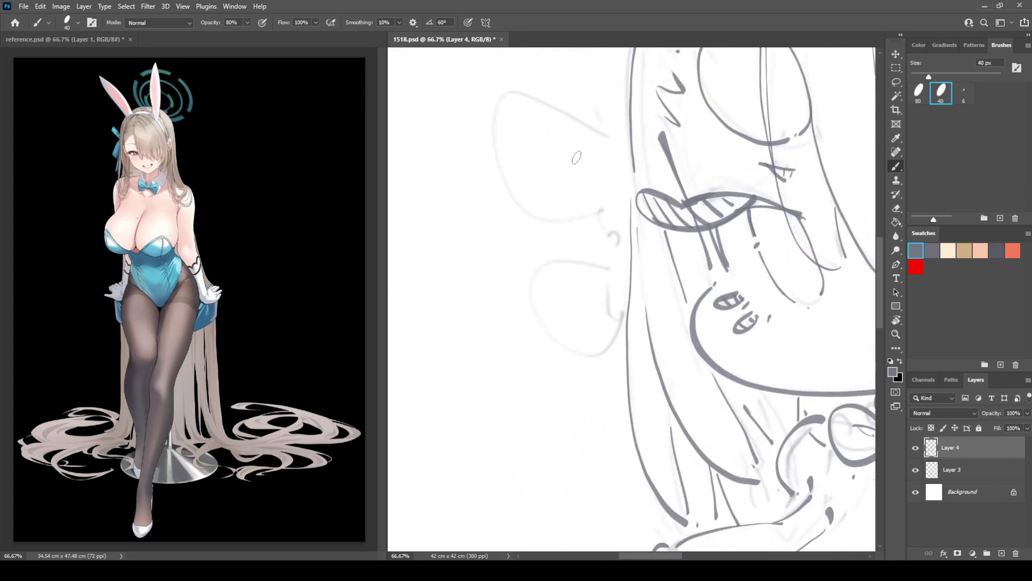
pyautogui.moveTo(612, 215); pyautogui.dragTo(618, 249)
pyautogui.moveTo(592, 138)
pyautogui.mouseDown()
pyautogui.moveTo(620, 187)
pyautogui.moveTo(578, 138)
pyautogui.moveTo(561, 236)
pyautogui.moveTo(641, 216)
pyautogui.moveTo(546, 134)
pyautogui.moveTo(625, 256)
pyautogui.moveTo(648, 250)
pyautogui.mouseUp()
pyautogui.hotkey('ctrl', 'z')
pyautogui.moveTo(640, 310)
pyautogui.mouseDown()
pyautogui.moveTo(543, 342)
pyautogui.moveTo(650, 357)
pyautogui.moveTo(562, 543)
pyautogui.mouseUp()
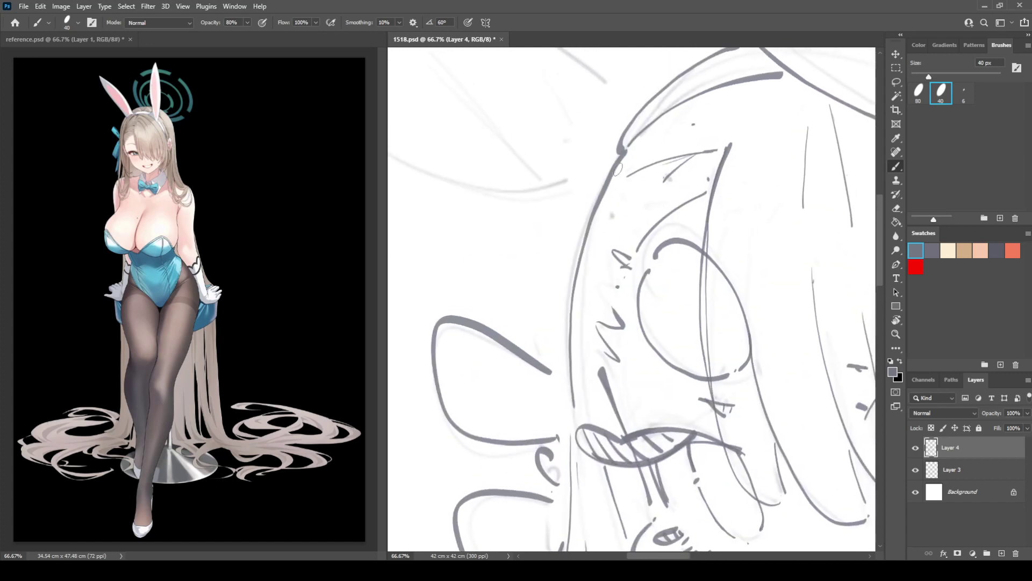
# Step: Erase the head's far side hair contour below the headband and redraw it as one curve down to eyelash level
pyautogui.press('e')
pyautogui.moveTo(627, 152)
pyautogui.mouseDown()
pyautogui.moveTo(580, 254)
pyautogui.moveTo(566, 409)
pyautogui.mouseUp()
pyautogui.press('b')
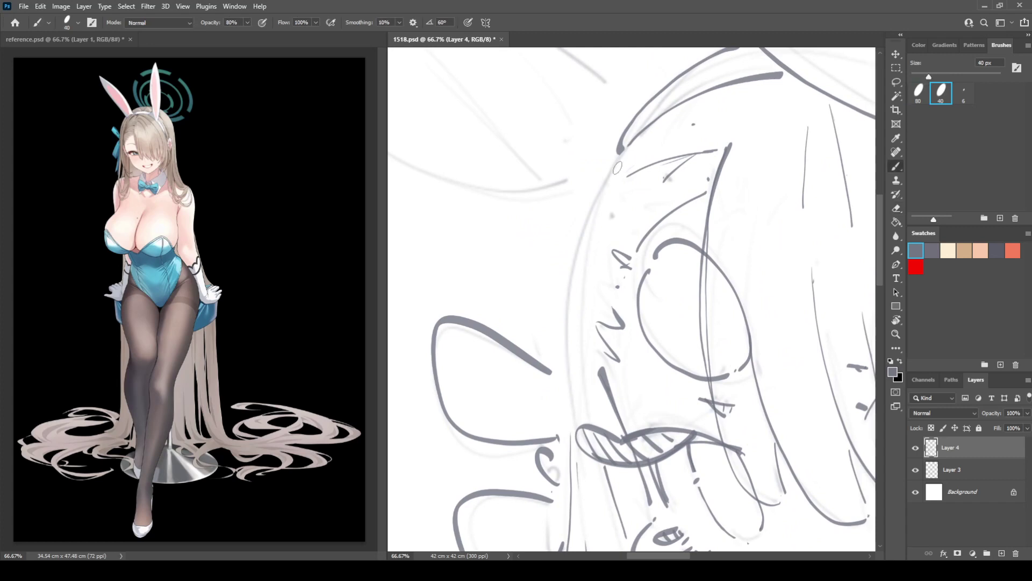
pyautogui.moveTo(620, 153)
pyautogui.mouseDown()
pyautogui.moveTo(587, 238)
pyautogui.moveTo(569, 364)
pyautogui.mouseUp()
pyautogui.hotkey('ctrl', 'z')
pyautogui.moveTo(619, 153)
pyautogui.mouseDown()
pyautogui.moveTo(573, 252)
pyautogui.moveTo(566, 406)
pyautogui.mouseUp()
pyautogui.moveTo(620, 222)
pyautogui.mouseDown()
pyautogui.moveTo(634, 264)
pyautogui.moveTo(652, 158)
pyautogui.mouseUp()
pyautogui.hotkey('ctrl', 'z')
pyautogui.moveTo(651, 95)
pyautogui.mouseDown()
pyautogui.moveTo(616, 142)
pyautogui.moveTo(589, 224)
pyautogui.moveTo(588, 306)
pyautogui.mouseUp()
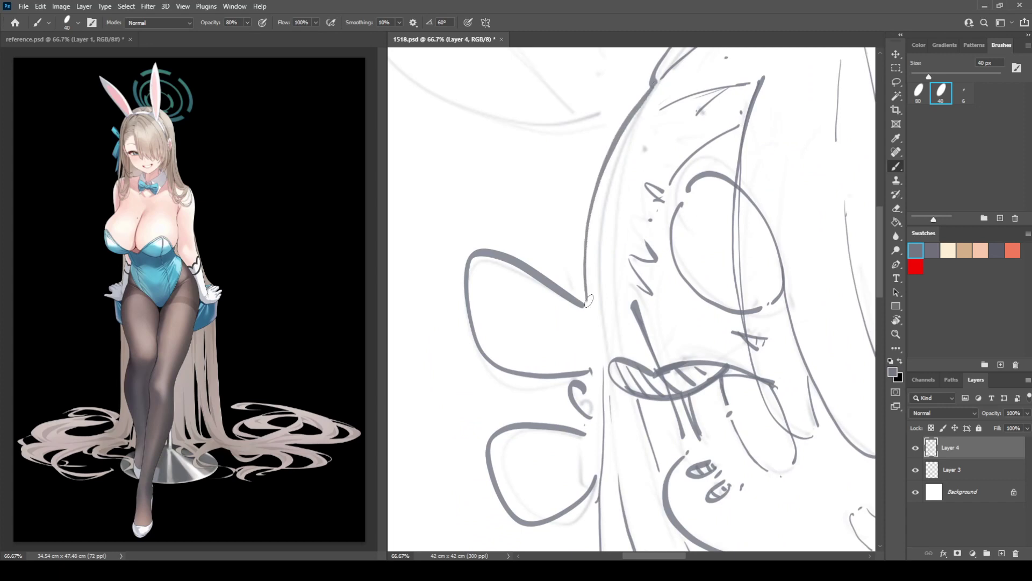
pyautogui.hotkey('ctrl', 'z')
pyautogui.moveTo(652, 84)
pyautogui.mouseDown()
pyautogui.moveTo(628, 130)
pyautogui.moveTo(605, 201)
pyautogui.moveTo(602, 343)
pyautogui.mouseUp()
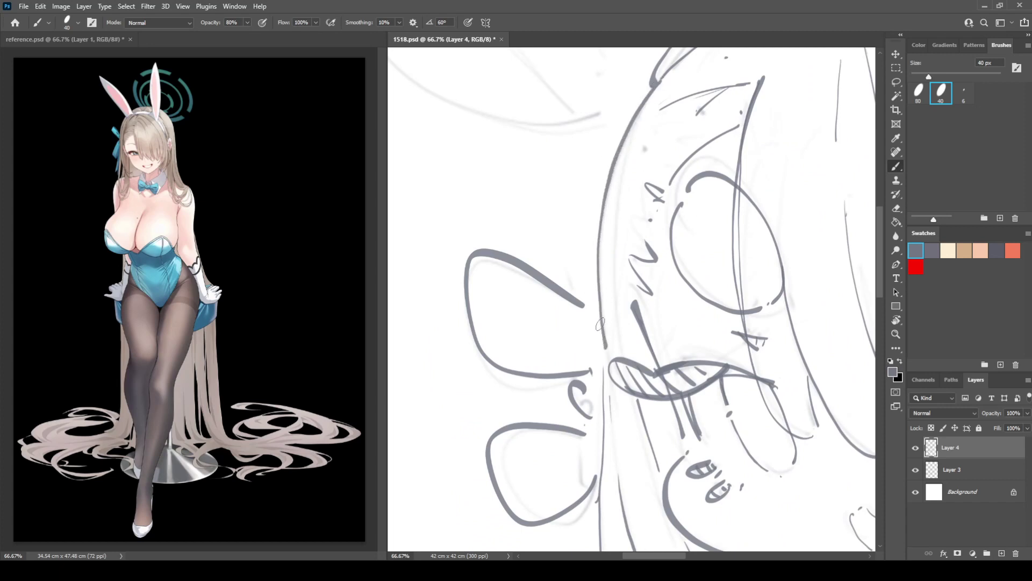
# Step: Ink the far side bunny ear's two outer contours, its long inner fold line and the short curve inside the tip
pyautogui.moveTo(597, 214); pyautogui.dragTo(665, 456)
pyautogui.moveTo(637, 227); pyautogui.dragTo(663, 263)
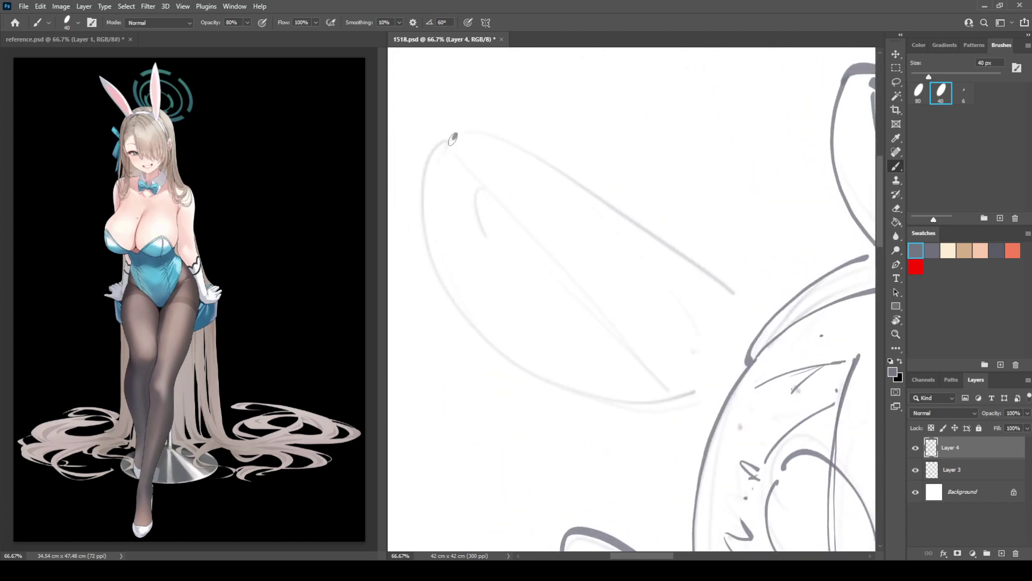
pyautogui.moveTo(454, 138)
pyautogui.mouseDown()
pyautogui.moveTo(417, 195)
pyautogui.moveTo(435, 282)
pyautogui.moveTo(465, 331)
pyautogui.moveTo(526, 379)
pyautogui.moveTo(592, 400)
pyautogui.moveTo(679, 401)
pyautogui.moveTo(718, 384)
pyautogui.mouseUp()
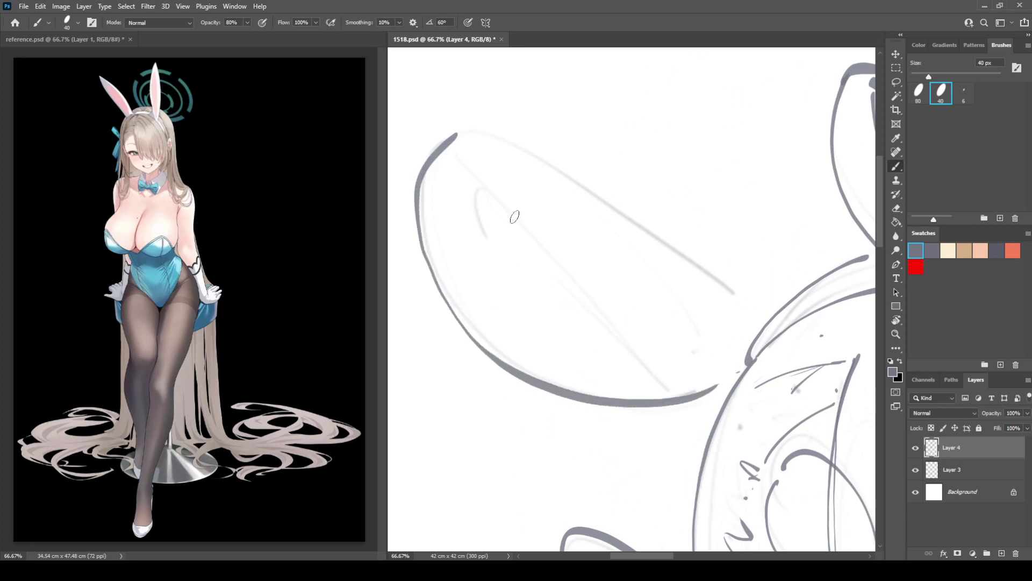
pyautogui.moveTo(471, 133)
pyautogui.mouseDown()
pyautogui.moveTo(571, 168)
pyautogui.moveTo(761, 311)
pyautogui.mouseUp()
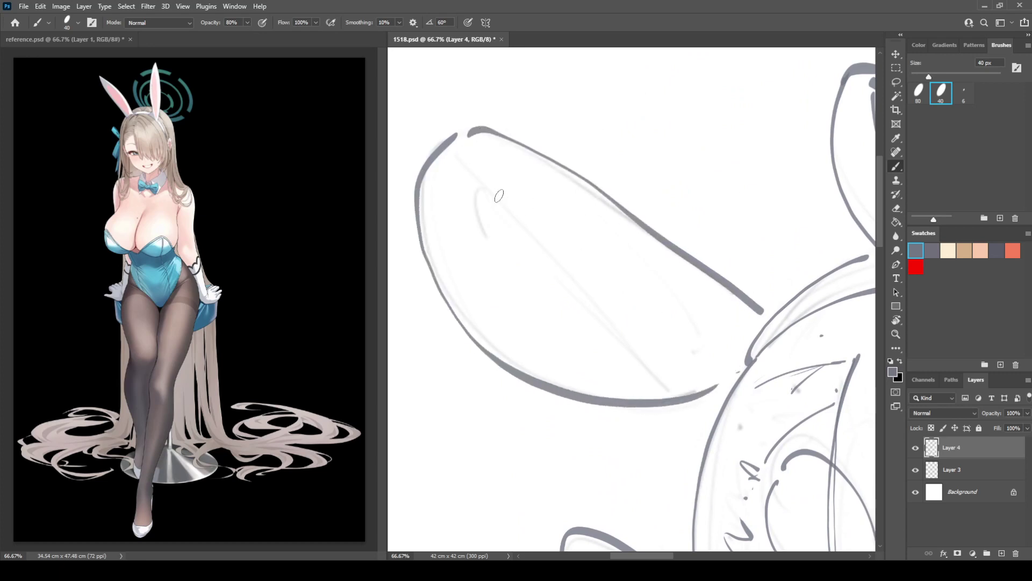
pyautogui.moveTo(465, 163); pyautogui.dragTo(656, 371)
pyautogui.moveTo(479, 181)
pyautogui.mouseDown()
pyautogui.moveTo(472, 219)
pyautogui.moveTo(515, 336)
pyautogui.mouseUp()
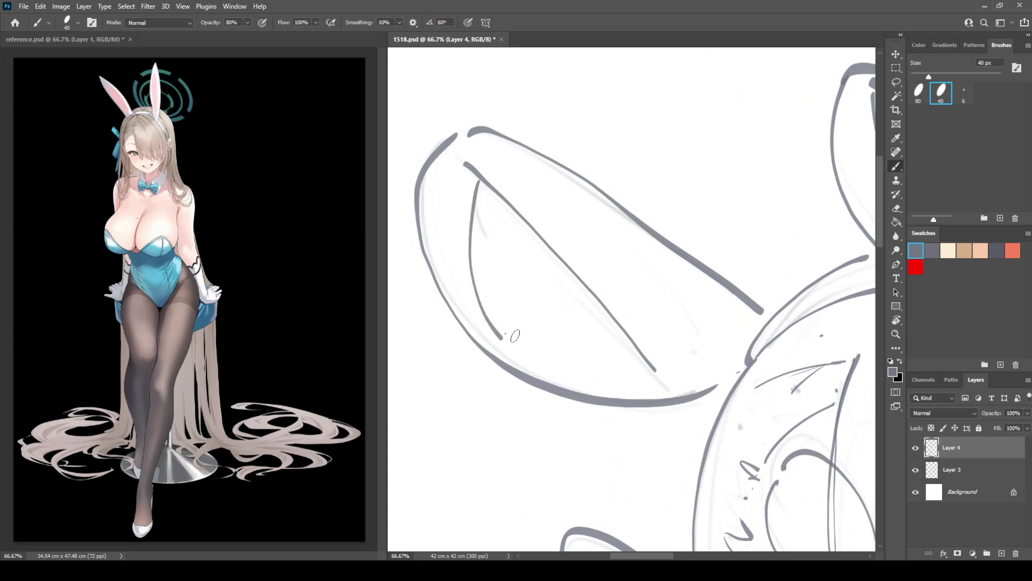
pyautogui.moveTo(824, 282); pyautogui.dragTo(562, 392)
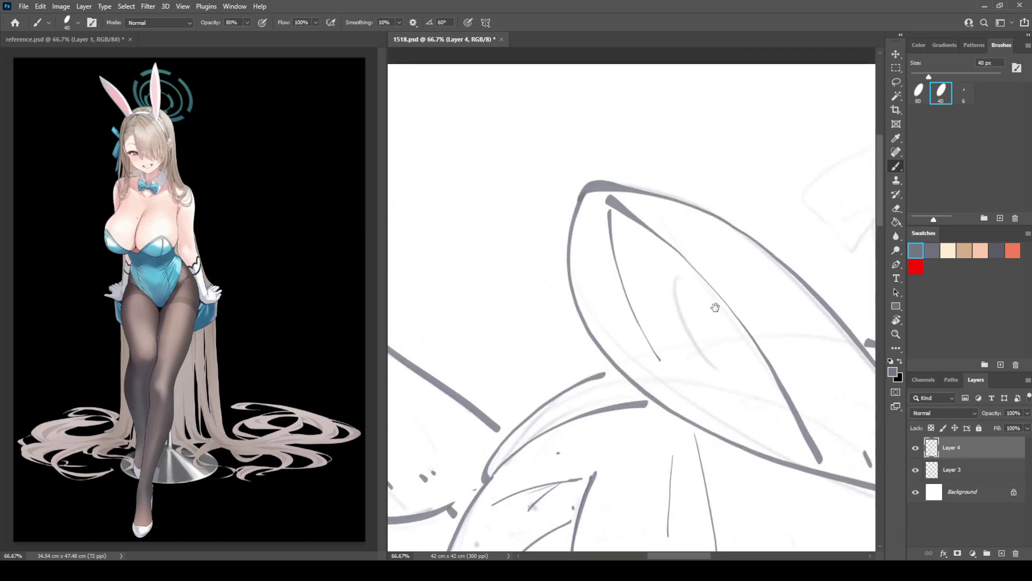
pyautogui.moveTo(715, 306); pyautogui.dragTo(427, 267)
pyautogui.moveTo(638, 247)
pyautogui.mouseDown()
pyautogui.moveTo(535, 257)
pyautogui.moveTo(353, 170)
pyautogui.mouseUp()
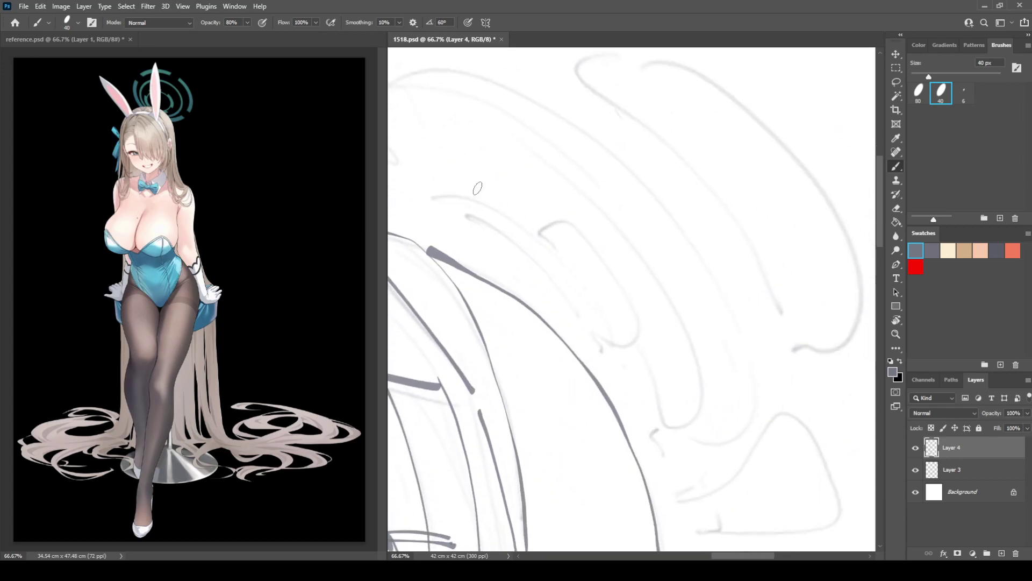
pyautogui.moveTo(452, 220)
pyautogui.mouseDown()
pyautogui.moveTo(433, 199)
pyautogui.moveTo(625, 292)
pyautogui.moveTo(633, 360)
pyautogui.moveTo(485, 243)
pyautogui.moveTo(578, 279)
pyautogui.mouseUp()
pyautogui.hotkey('ctrl', 'z')
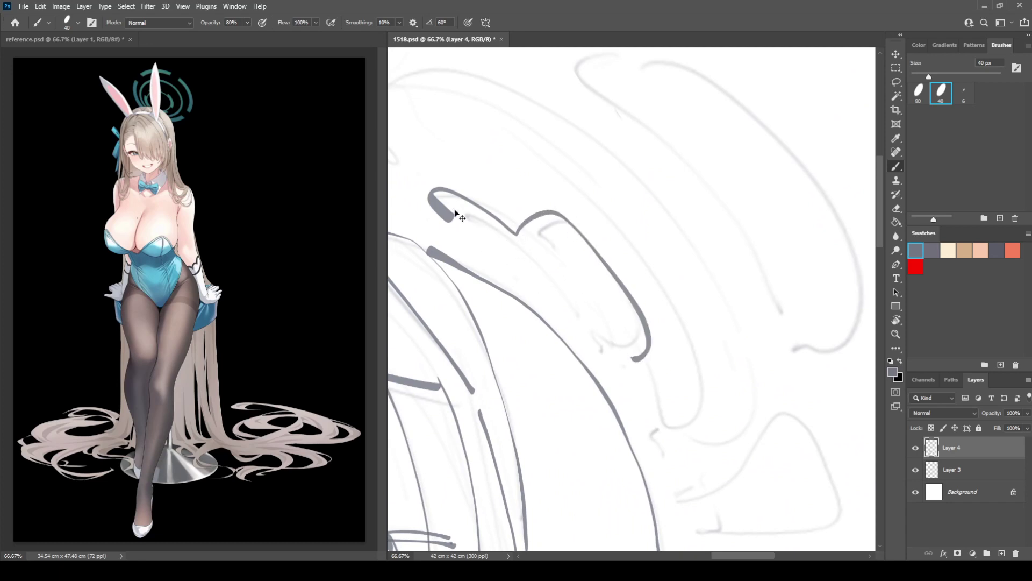
pyautogui.hotkey('ctrl', 'z')
pyautogui.moveTo(416, 221)
pyautogui.mouseDown()
pyautogui.moveTo(433, 185)
pyautogui.moveTo(576, 231)
pyautogui.mouseUp()
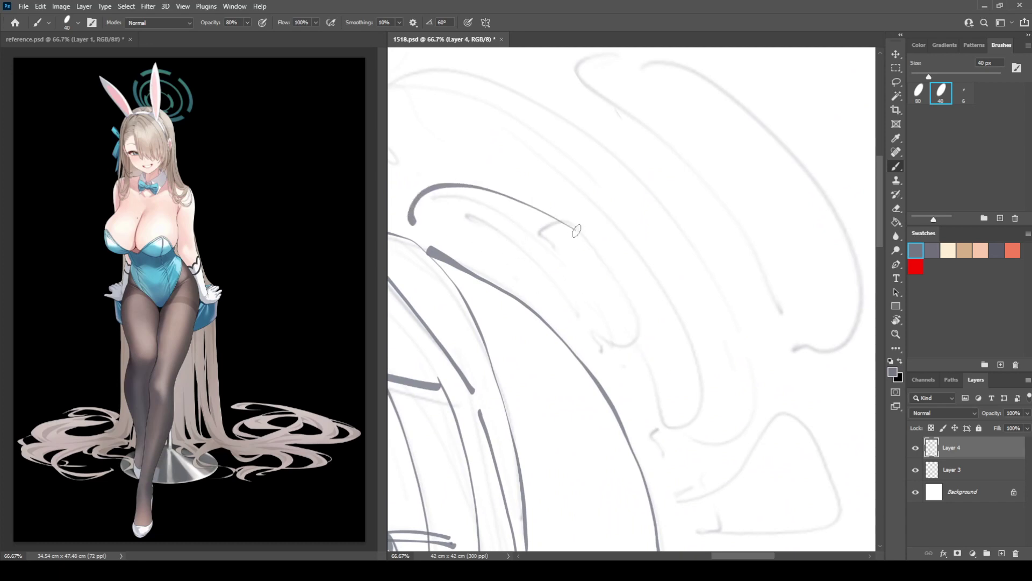
pyautogui.hotkey('ctrl', 'z')
# Step: Ink the innermost halo band beside the head, with a stepped outer edge and a smooth inner edge
pyautogui.moveTo(407, 230)
pyautogui.mouseDown()
pyautogui.moveTo(404, 215)
pyautogui.moveTo(575, 230)
pyautogui.moveTo(653, 392)
pyautogui.moveTo(651, 432)
pyautogui.mouseUp()
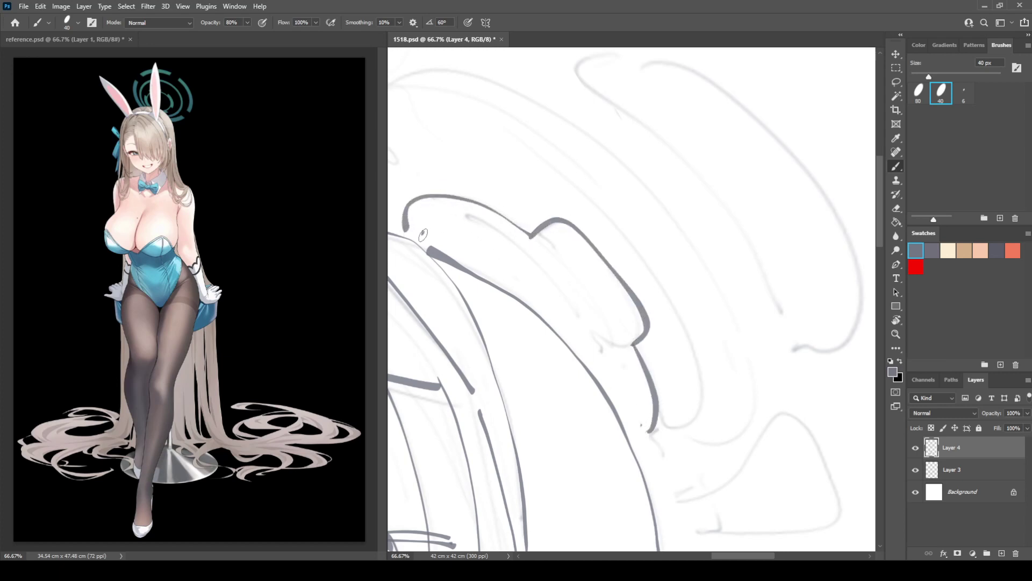
pyautogui.moveTo(424, 235)
pyautogui.mouseDown()
pyautogui.moveTo(521, 262)
pyautogui.moveTo(632, 384)
pyautogui.mouseUp()
pyautogui.click(620, 400)
pyautogui.moveTo(656, 288); pyautogui.dragTo(714, 357)
pyautogui.hotkey('ctrl', 'z')
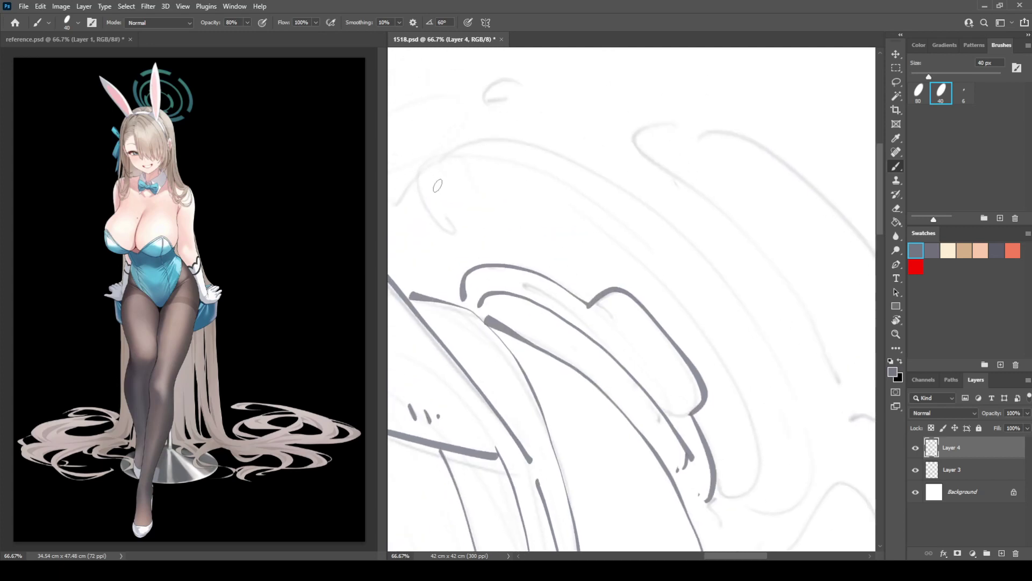
# Step: Ink the middle halo ring as two long parallel arcs and extend its upper end with two short strokes
pyautogui.moveTo(412, 204)
pyautogui.mouseDown()
pyautogui.moveTo(413, 184)
pyautogui.moveTo(598, 171)
pyautogui.moveTo(781, 435)
pyautogui.moveTo(731, 520)
pyautogui.mouseUp()
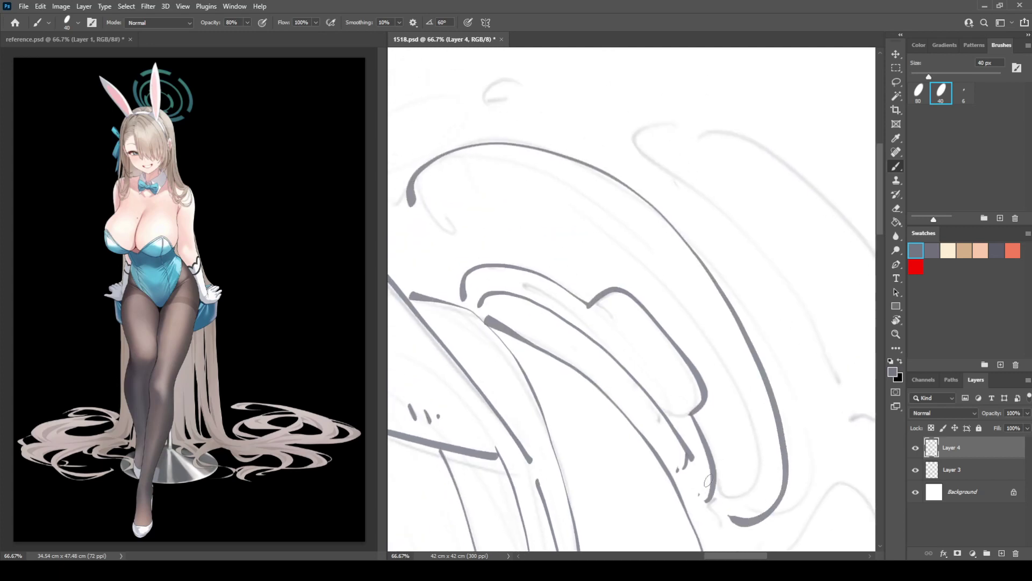
pyautogui.moveTo(426, 209)
pyautogui.mouseDown()
pyautogui.moveTo(463, 172)
pyautogui.moveTo(656, 260)
pyautogui.moveTo(745, 440)
pyautogui.moveTo(701, 517)
pyautogui.mouseUp()
pyautogui.moveTo(410, 207); pyautogui.dragTo(440, 278)
pyautogui.moveTo(426, 209)
pyautogui.mouseDown()
pyautogui.moveTo(454, 263)
pyautogui.moveTo(439, 281)
pyautogui.mouseUp()
# Step: Ink the outermost long halo crescent and the separate rounded halo segment below it
pyautogui.moveTo(577, 207); pyautogui.dragTo(553, 130)
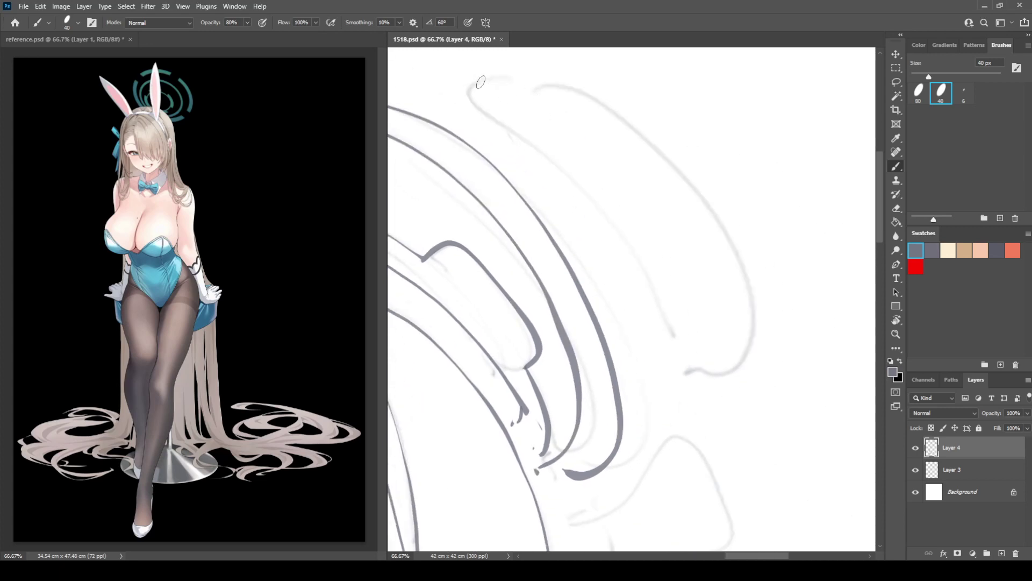
pyautogui.moveTo(490, 72)
pyautogui.mouseDown()
pyautogui.moveTo(471, 92)
pyautogui.moveTo(586, 207)
pyautogui.moveTo(678, 376)
pyautogui.moveTo(734, 372)
pyautogui.moveTo(521, 68)
pyautogui.moveTo(714, 246)
pyautogui.moveTo(732, 359)
pyautogui.mouseUp()
pyautogui.moveTo(687, 421)
pyautogui.mouseDown()
pyautogui.moveTo(634, 251)
pyautogui.moveTo(672, 282)
pyautogui.moveTo(564, 421)
pyautogui.mouseUp()
pyautogui.moveTo(642, 265)
pyautogui.mouseDown()
pyautogui.moveTo(571, 356)
pyautogui.moveTo(549, 366)
pyautogui.mouseUp()
pyautogui.moveTo(549, 308)
pyautogui.mouseDown()
pyautogui.moveTo(631, 456)
pyautogui.moveTo(703, 553)
pyautogui.mouseUp()
# Step: Ink the curved halo segment above the near bunny ear and the small hooked piece below its far end
pyautogui.moveTo(509, 176)
pyautogui.mouseDown()
pyautogui.moveTo(532, 198)
pyautogui.moveTo(597, 197)
pyautogui.mouseUp()
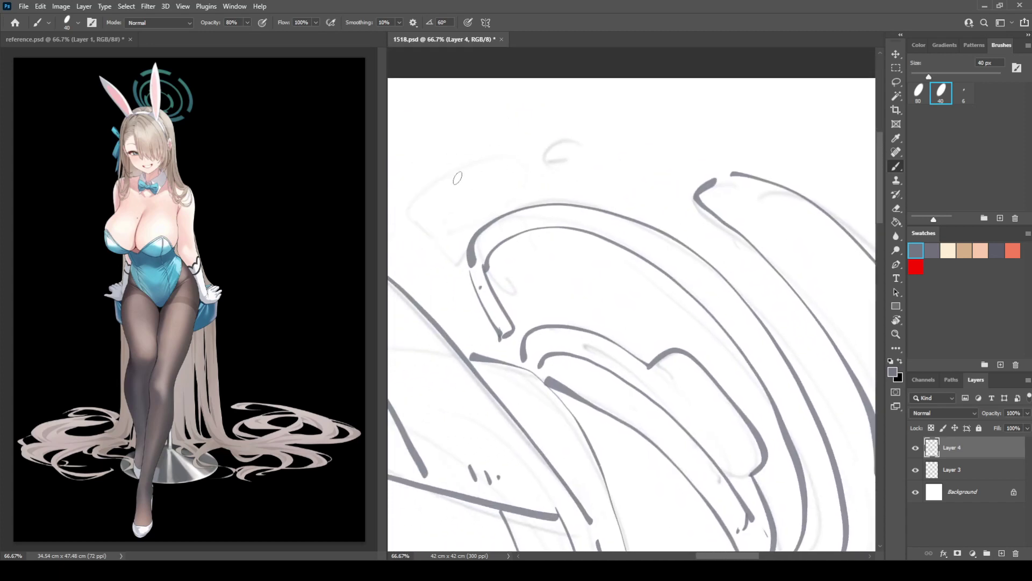
pyautogui.moveTo(410, 195)
pyautogui.mouseDown()
pyautogui.moveTo(452, 223)
pyautogui.moveTo(634, 175)
pyautogui.mouseUp()
pyautogui.moveTo(413, 187)
pyautogui.mouseDown()
pyautogui.moveTo(481, 105)
pyautogui.moveTo(637, 177)
pyautogui.mouseUp()
pyautogui.moveTo(405, 267)
pyautogui.mouseDown()
pyautogui.moveTo(455, 228)
pyautogui.moveTo(459, 237)
pyautogui.mouseUp()
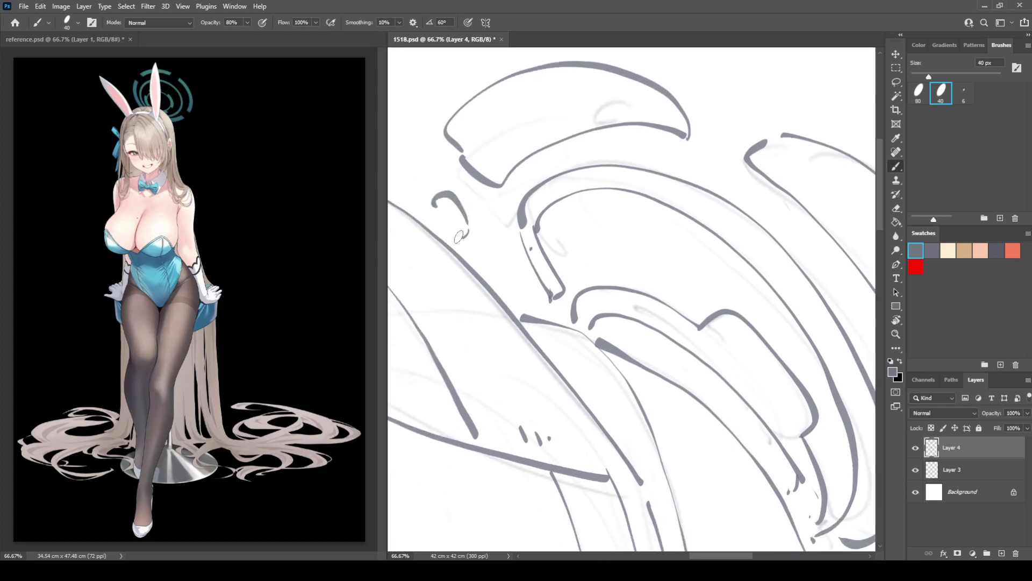
# Step: Examine the proportions of the whole inked figure, including the face
pyautogui.hotkey('ctrl', '-')
pyautogui.hotkey('ctrl', '-')
pyautogui.hotkey('ctrl', '-')
pyautogui.hotkey('ctrl', '-')
pyautogui.hotkey('ctrl', '-')
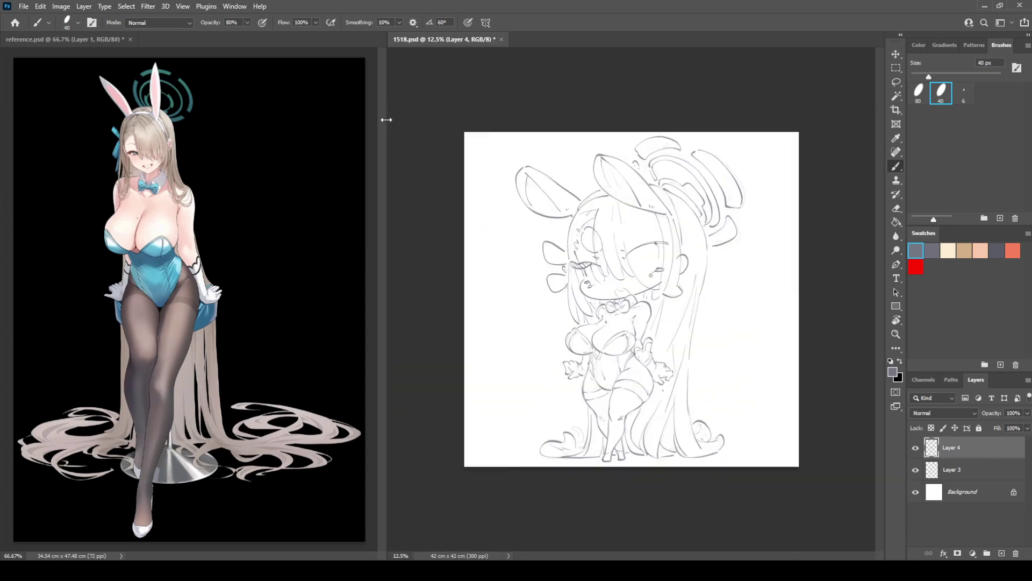
pyautogui.hotkey('ctrl', 'shift', 'h')
pyautogui.hotkey('ctrl', '+')
pyautogui.hotkey('ctrl', '+')
pyautogui.hotkey('ctrl', '+')
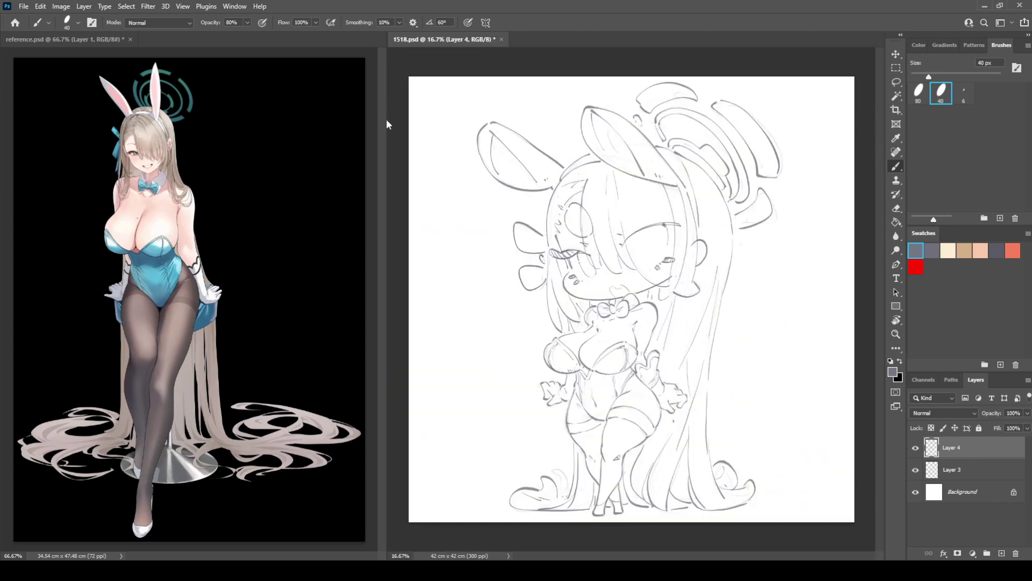
pyautogui.moveTo(481, 204); pyautogui.dragTo(505, 238)
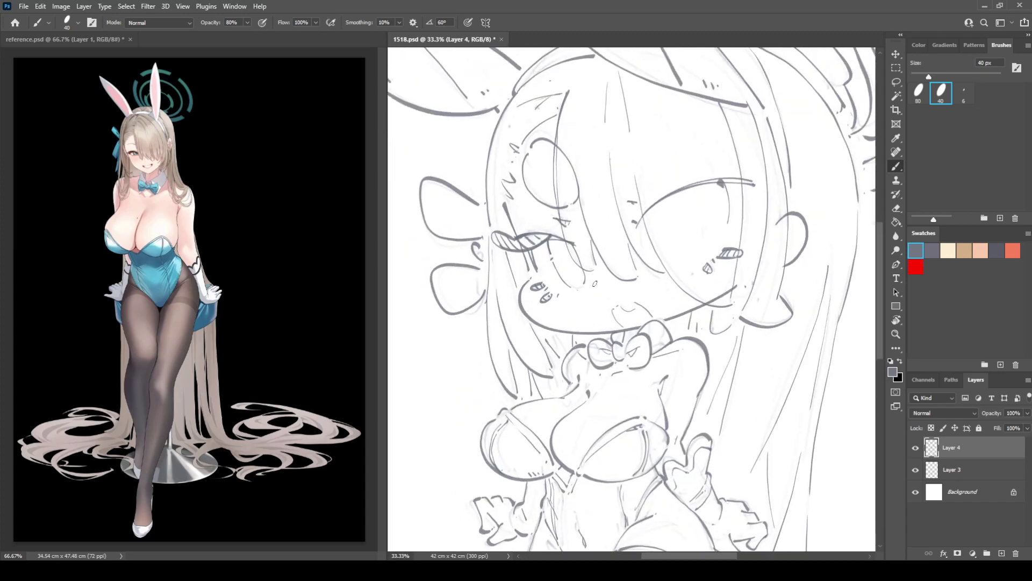
pyautogui.press('l')
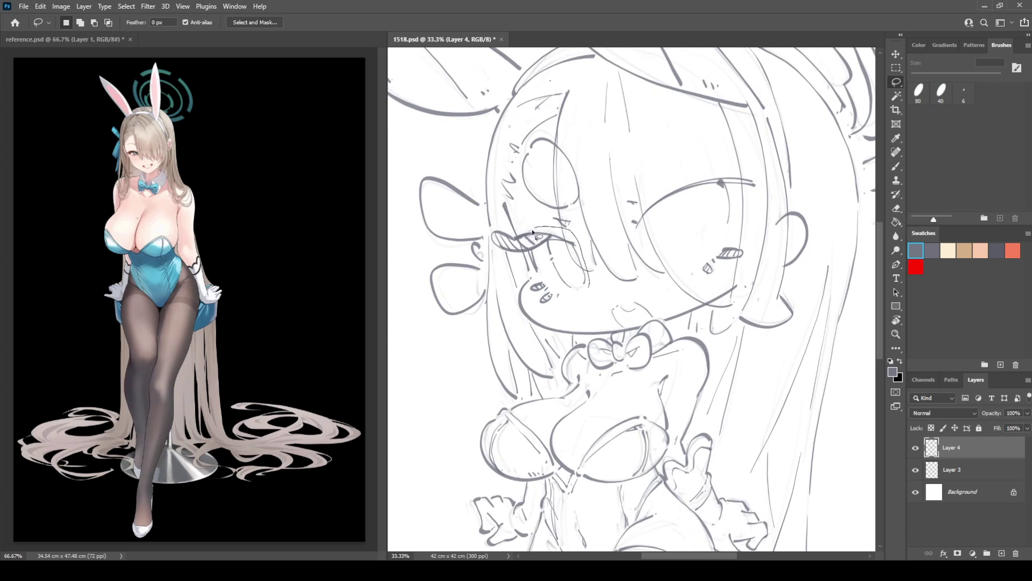
pyautogui.moveTo(503, 228); pyautogui.dragTo(525, 208)
pyautogui.hotkey('ctrl', 'd')
pyautogui.press('b')
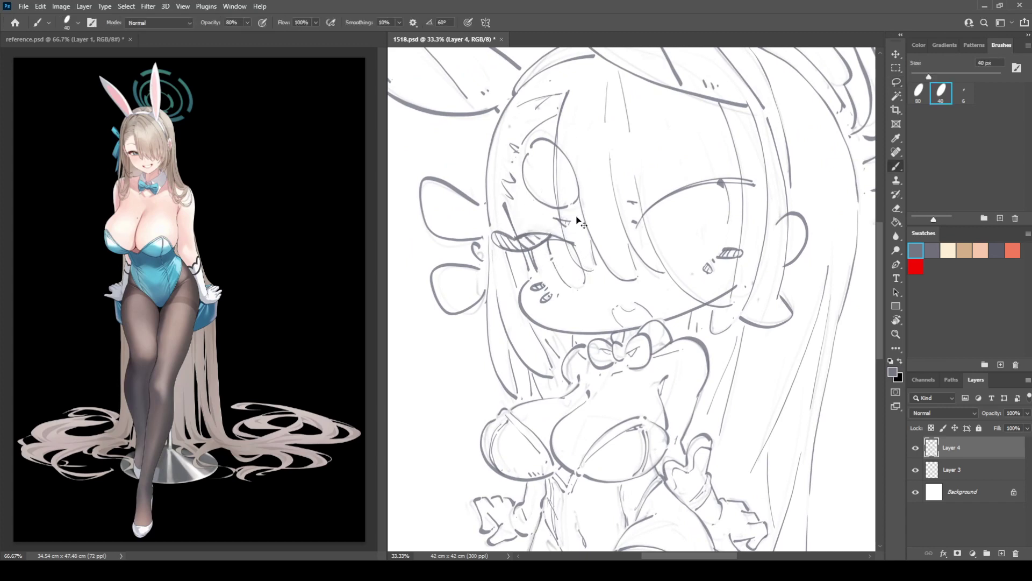
pyautogui.press('.')
pyautogui.press('/')
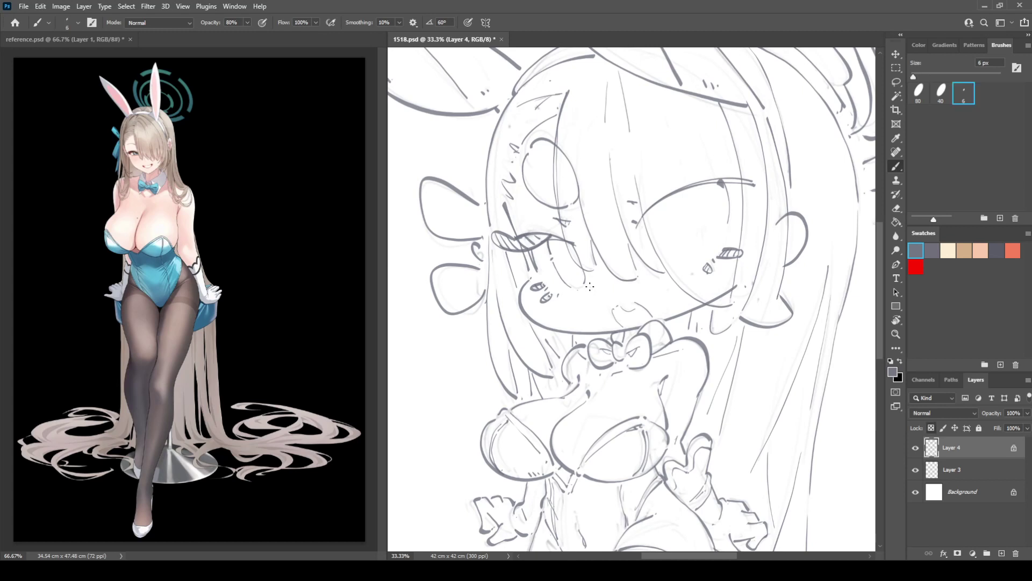
pyautogui.press(',')
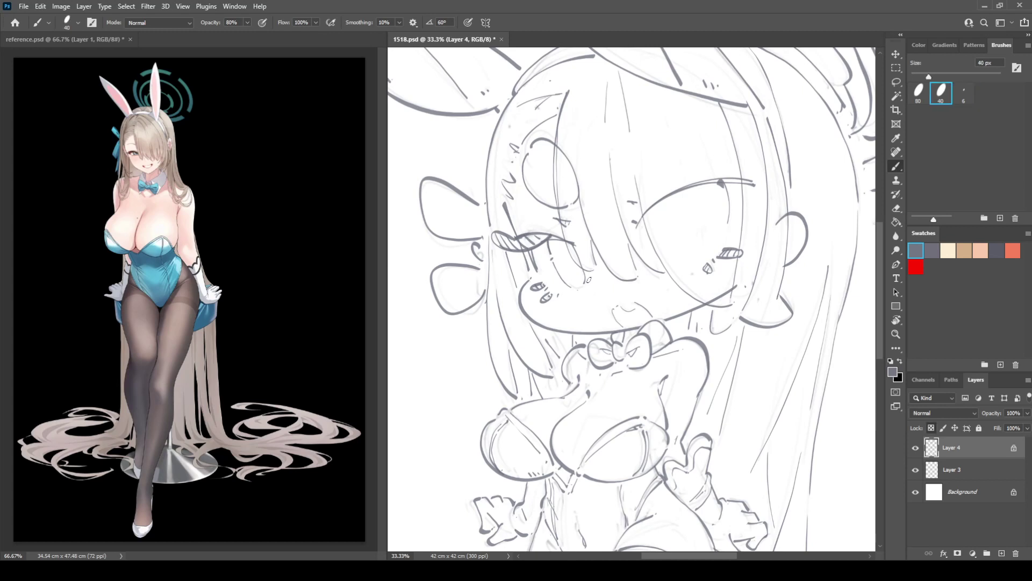
# Step: Lasso the visible eye's lashes and iris, scale them to 107.82%, nudge them slightly to the right and deselect
pyautogui.press('l')
pyautogui.moveTo(579, 244); pyautogui.dragTo(547, 221)
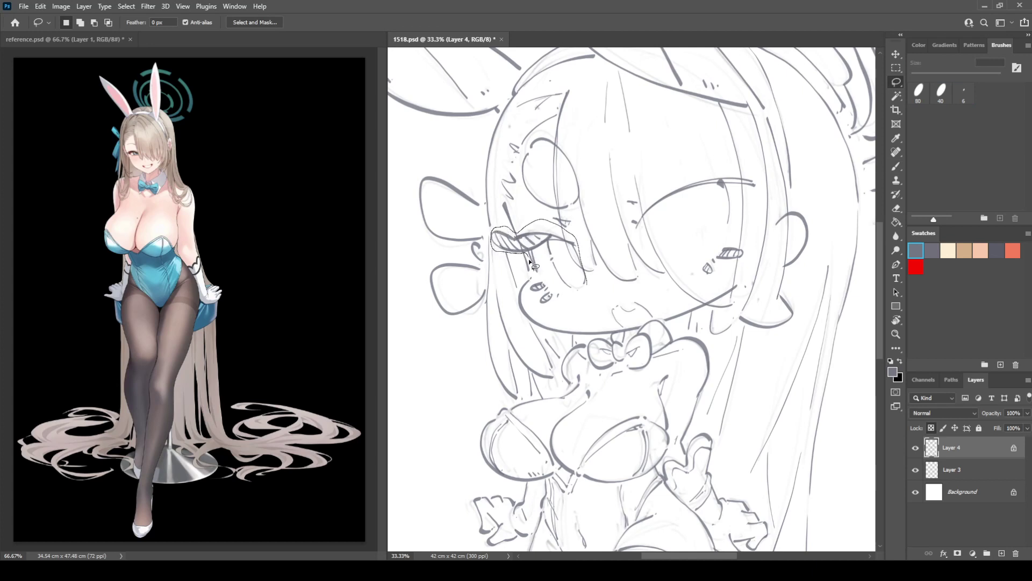
pyautogui.moveTo(560, 296); pyautogui.dragTo(562, 298)
pyautogui.hotkey('ctrl', 't')
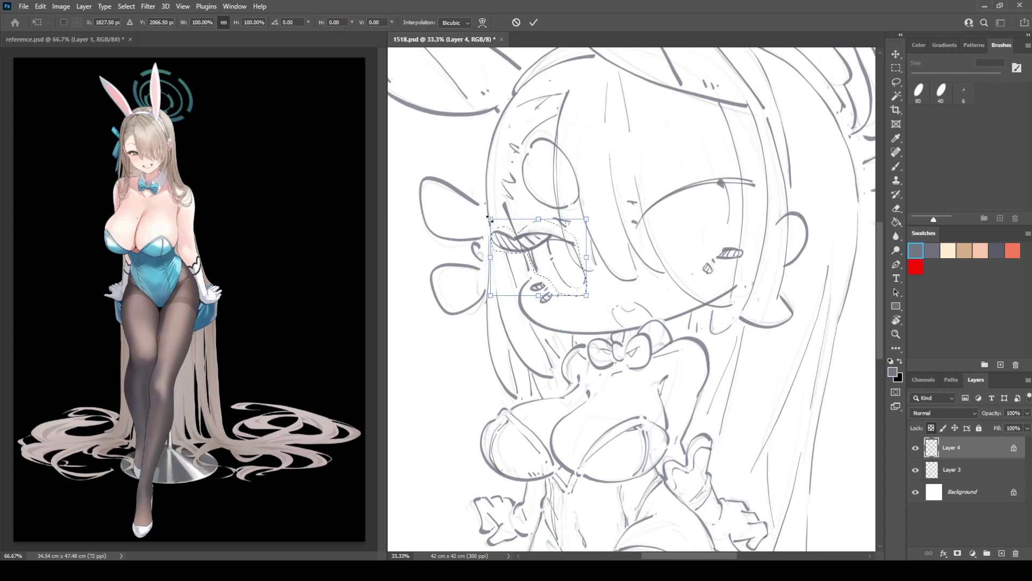
pyautogui.moveTo(490, 219); pyautogui.dragTo(482, 213)
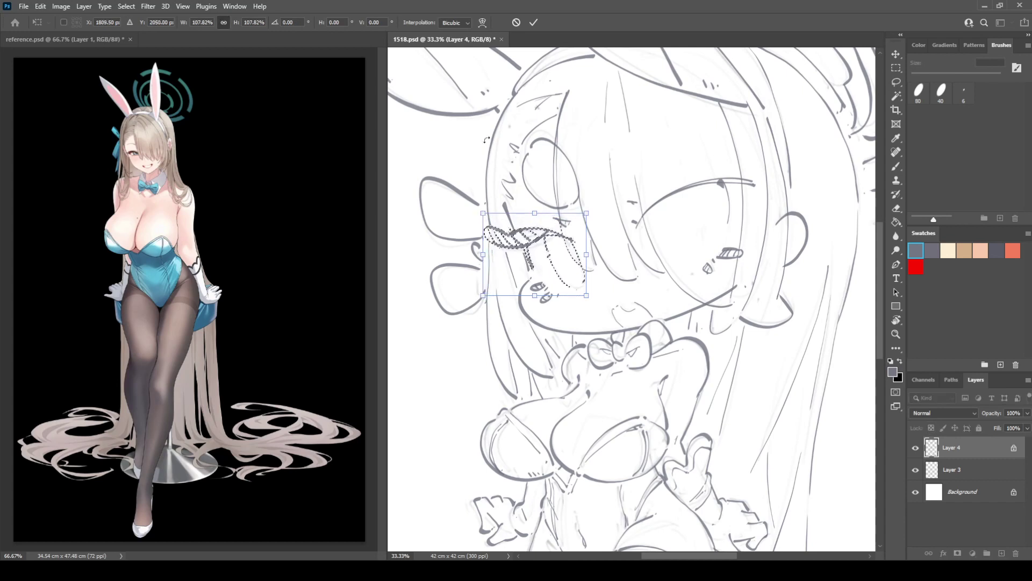
pyautogui.press('Right')
pyautogui.press('Right')
pyautogui.press('Right')
pyautogui.press('Right')
pyautogui.press('Return')
pyautogui.hotkey('ctrl', 'd')
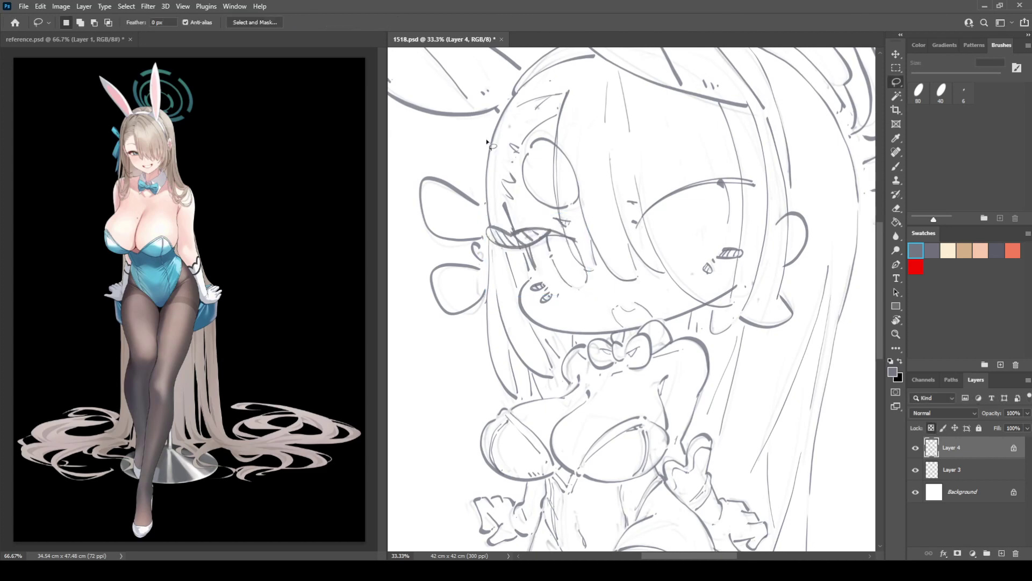
# Step: Lasso the small mouth lines above the chin and adjust their placement slightly with Free Transform
pyautogui.hotkey('ctrl', 'shift', 'h')
pyautogui.hotkey('ctrl', '-')
pyautogui.hotkey('ctrl', '-')
pyautogui.hotkey('ctrl', 'shift', 'h')
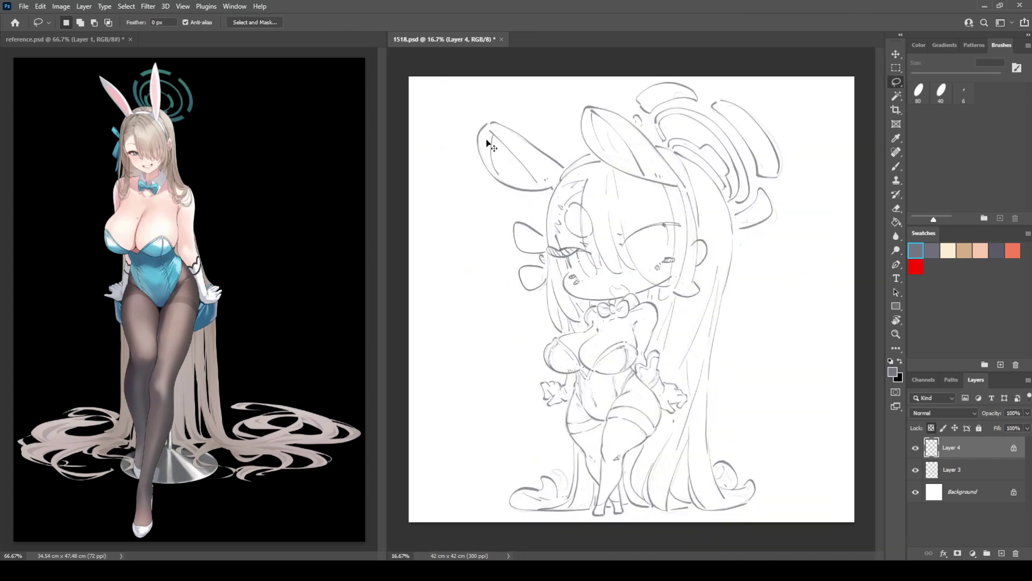
pyautogui.hotkey('ctrl', '+')
pyautogui.hotkey('ctrl', '+')
pyautogui.hotkey('ctrl', '+')
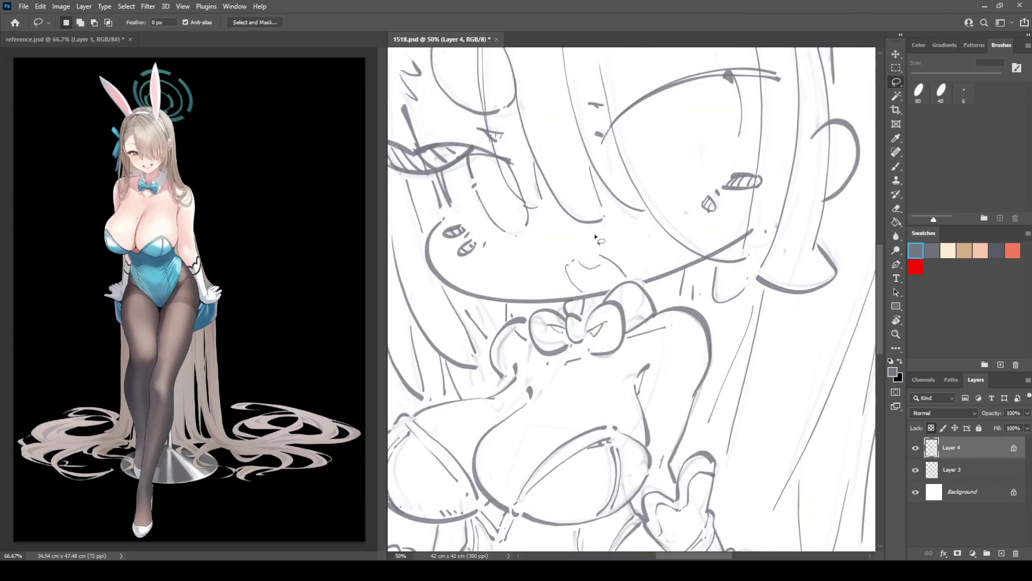
pyautogui.moveTo(584, 296)
pyautogui.mouseDown()
pyautogui.moveTo(555, 263)
pyautogui.moveTo(631, 264)
pyautogui.moveTo(634, 279)
pyautogui.moveTo(610, 267)
pyautogui.moveTo(629, 239)
pyautogui.mouseUp()
pyautogui.hotkey('ctrl', 't')
pyautogui.press('Return')
# Step: Examine the adjusted eye and mouth against the whole figure and up close
pyautogui.hotkey('ctrl', '-')
pyautogui.hotkey('ctrl', '-')
pyautogui.hotkey('ctrl', '-')
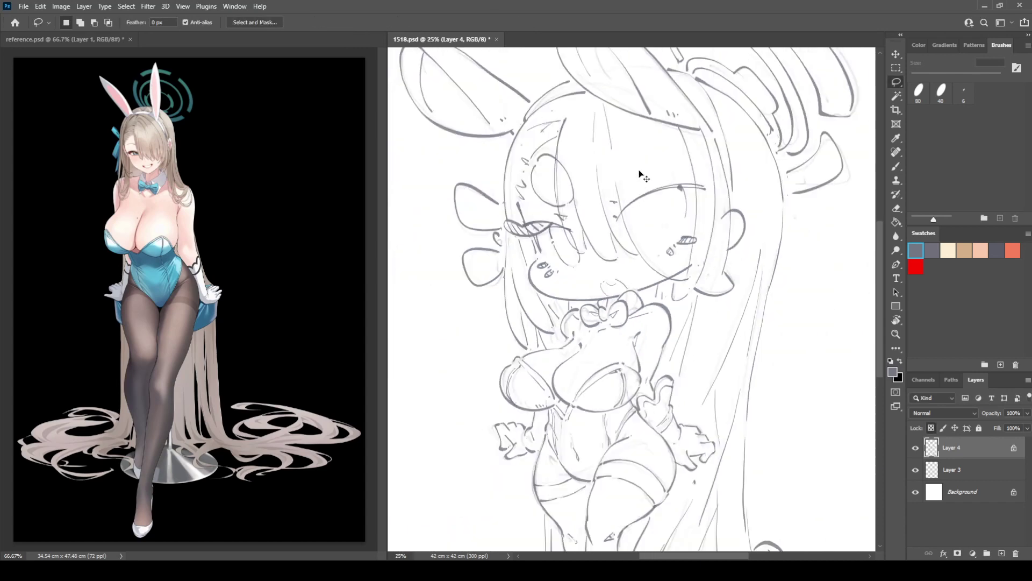
pyautogui.hotkey('ctrl', 'shift', 'h')
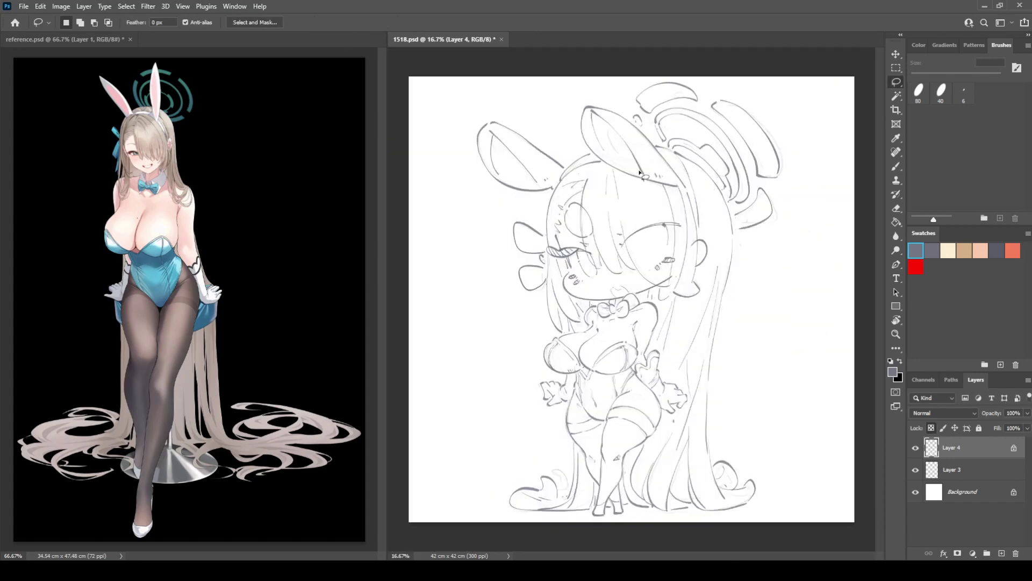
pyautogui.hotkey('ctrl', '+')
pyautogui.hotkey('ctrl', '+')
pyautogui.hotkey('ctrl', '+')
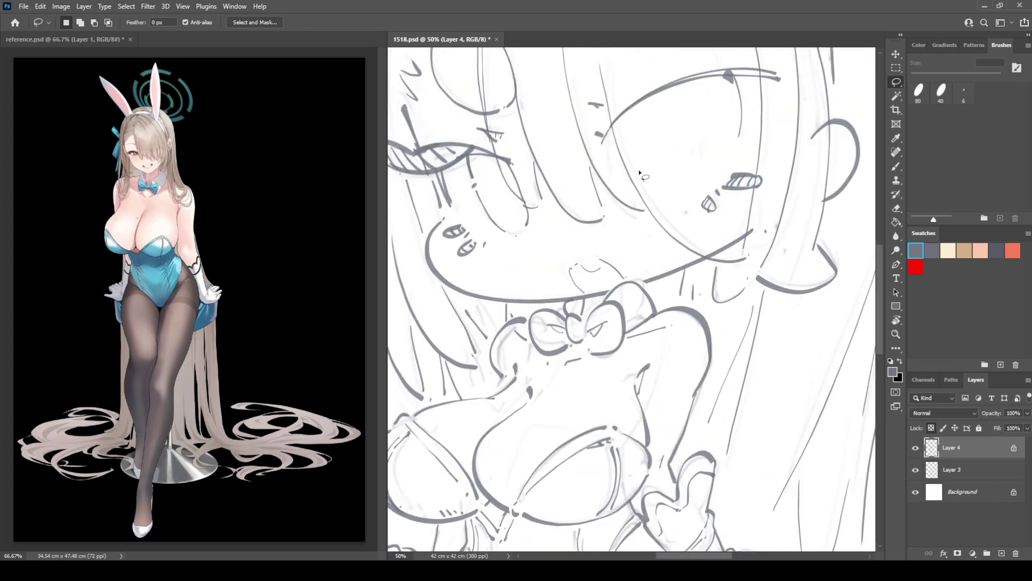
pyautogui.press('e')
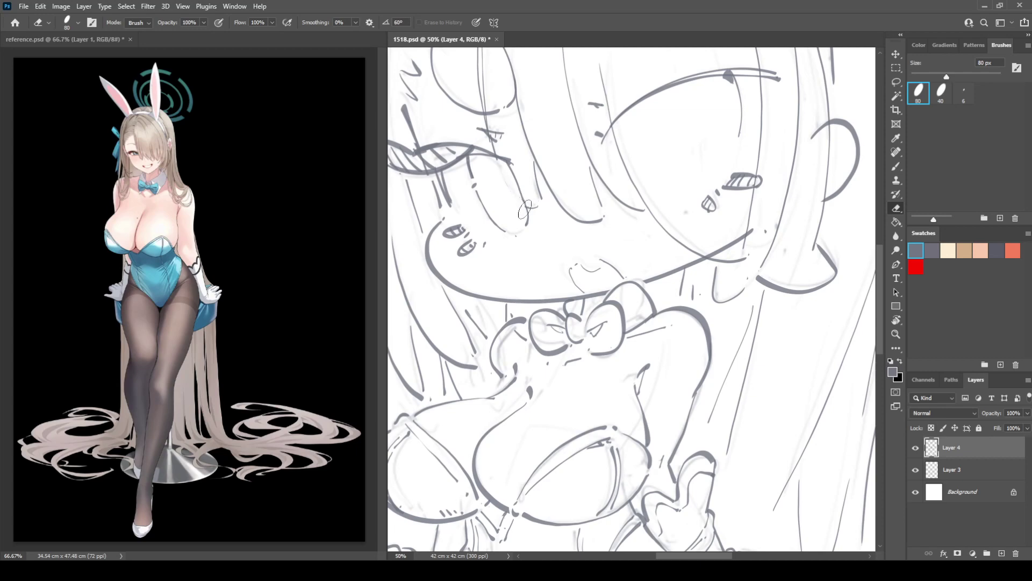
pyautogui.press('b')
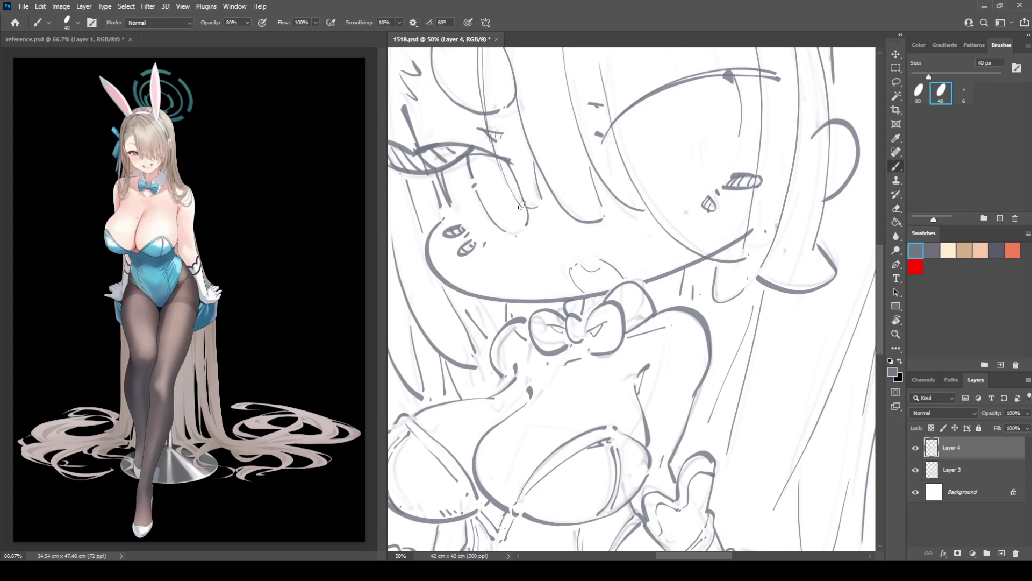
pyautogui.hotkey('ctrl', '-')
pyautogui.hotkey('ctrl', '-')
pyautogui.hotkey('ctrl', '-')
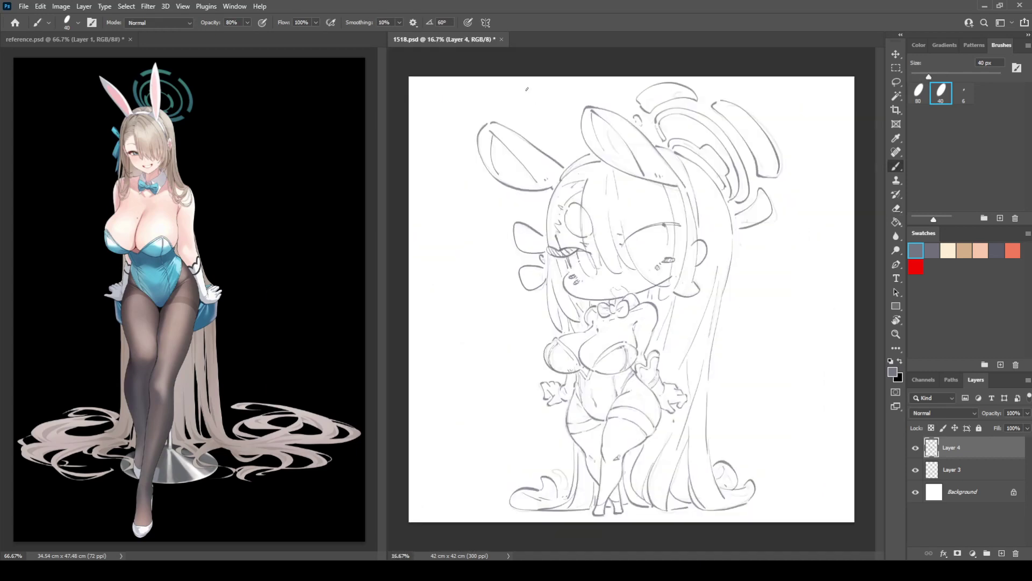
pyautogui.hotkey('ctrl', '+')
pyautogui.hotkey('ctrl', '+')
pyautogui.hotkey('ctrl', '+')
pyautogui.hotkey('ctrl', '+')
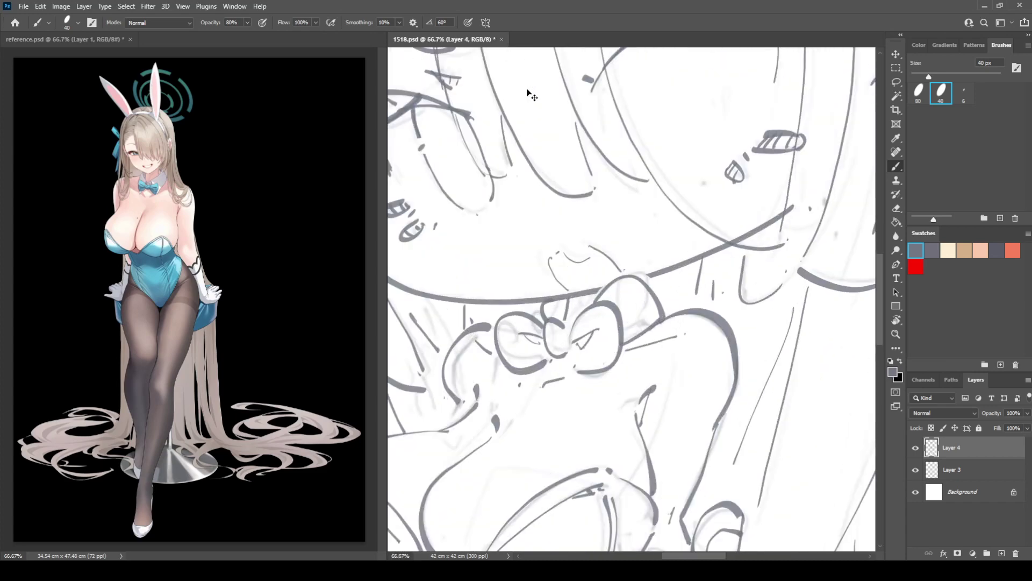
# Step: Switch to the 80 px brush, then duplicate Layer 4 and hide the original layer
pyautogui.click(924, 101)
pyautogui.moveTo(554, 120)
pyautogui.mouseDown()
pyautogui.moveTo(708, 305)
pyautogui.moveTo(826, 356)
pyautogui.mouseUp()
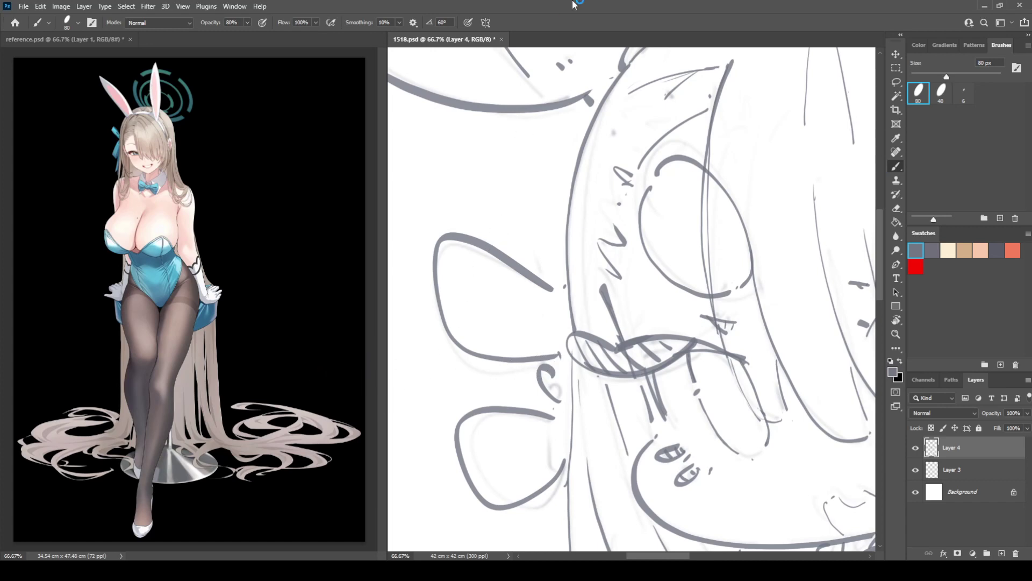
pyautogui.moveTo(601, 230)
pyautogui.mouseDown()
pyautogui.moveTo(562, 328)
pyautogui.moveTo(574, 268)
pyautogui.mouseUp()
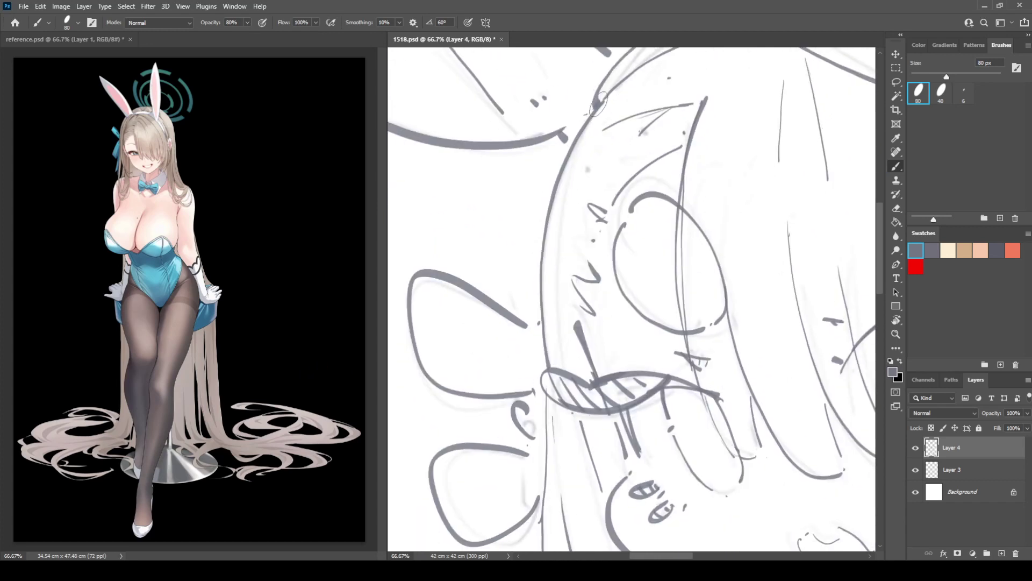
pyautogui.moveTo(554, 175); pyautogui.dragTo(533, 271)
pyautogui.hotkey('ctrl', 'z')
pyautogui.hotkey('ctrl', 'j')
pyautogui.click(916, 469)
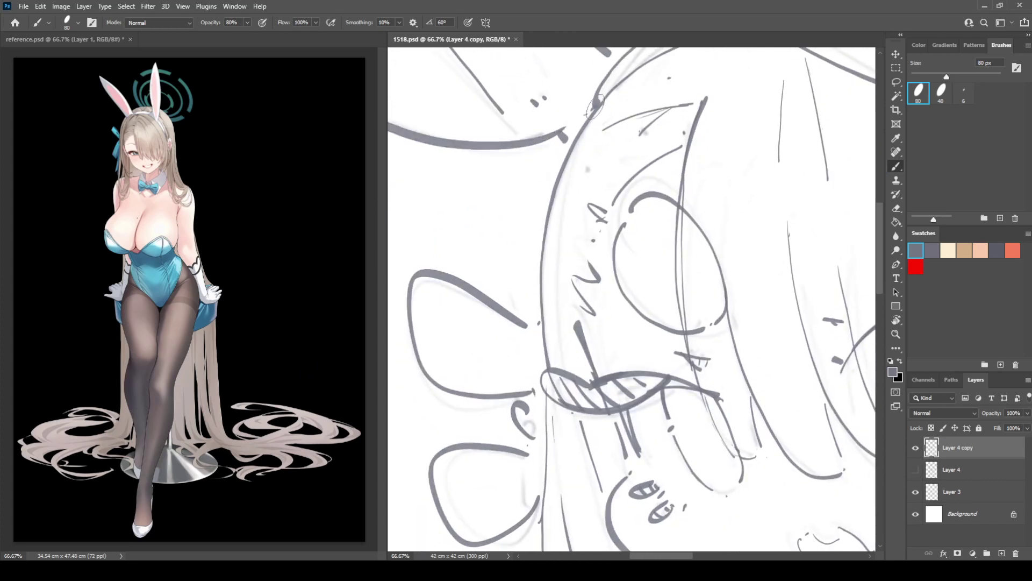
# Step: Thicken the hair's outer contour on the left side of the head with the 80 px brush on the copied layer
pyautogui.moveTo(597, 105)
pyautogui.mouseDown()
pyautogui.moveTo(564, 144)
pyautogui.moveTo(542, 212)
pyautogui.mouseUp()
pyautogui.hotkey('ctrl', 'z')
pyautogui.moveTo(592, 111)
pyautogui.mouseDown()
pyautogui.moveTo(545, 207)
pyautogui.moveTo(536, 269)
pyautogui.moveTo(544, 352)
pyautogui.moveTo(582, 123)
pyautogui.moveTo(546, 187)
pyautogui.moveTo(540, 339)
pyautogui.mouseUp()
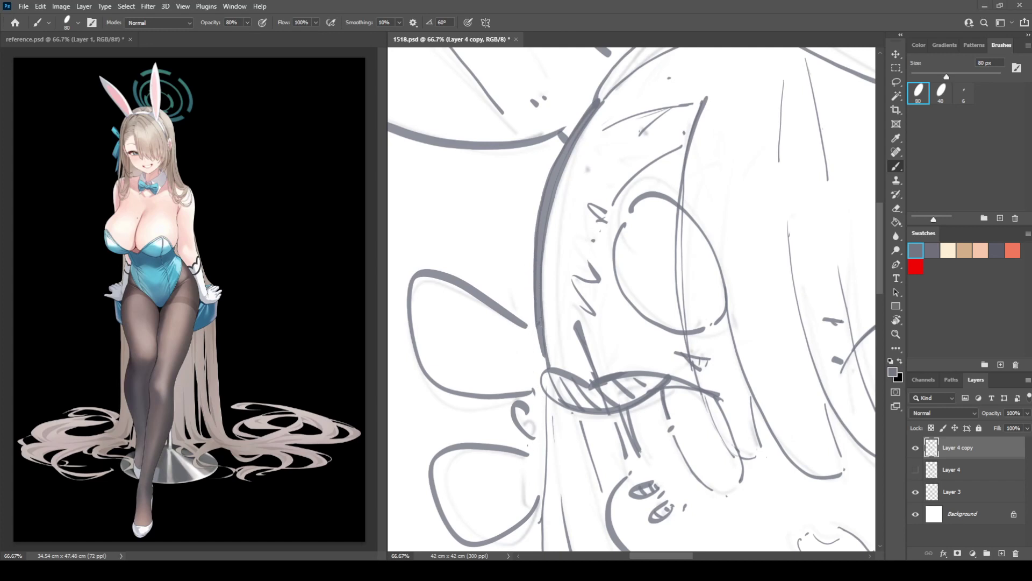
# Step: Thicken the outlines of the upper ribbon loop and the ribbon knot beside the head
pyautogui.moveTo(486, 262); pyautogui.dragTo(549, 178)
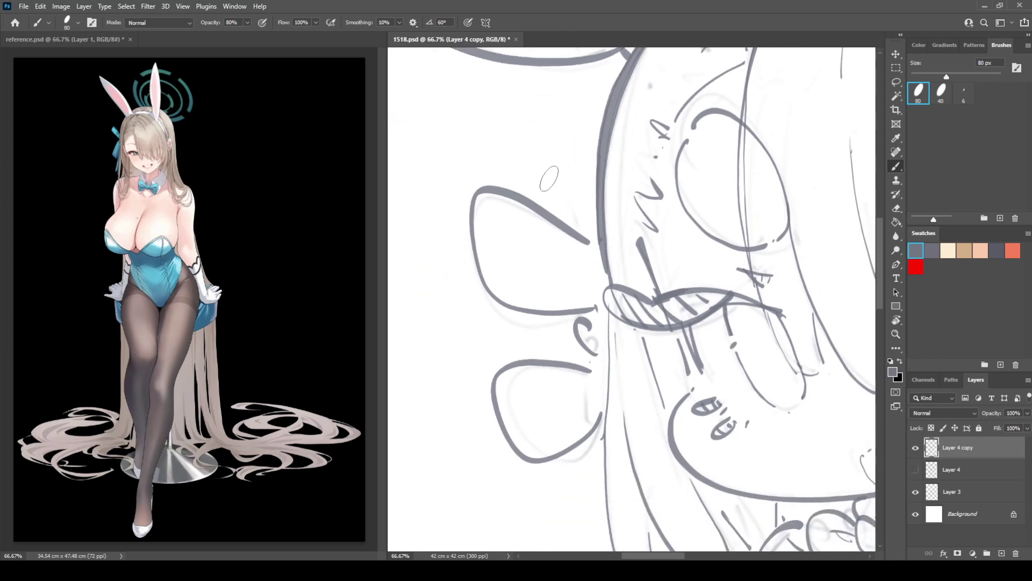
pyautogui.moveTo(477, 198)
pyautogui.mouseDown()
pyautogui.moveTo(510, 187)
pyautogui.moveTo(594, 256)
pyautogui.mouseUp()
pyautogui.hotkey('ctrl', 'z')
pyautogui.moveTo(473, 202)
pyautogui.mouseDown()
pyautogui.moveTo(482, 182)
pyautogui.moveTo(497, 186)
pyautogui.moveTo(600, 257)
pyautogui.mouseUp()
pyautogui.hotkey('ctrl', 'z')
pyautogui.moveTo(468, 207)
pyautogui.mouseDown()
pyautogui.moveTo(478, 186)
pyautogui.moveTo(503, 186)
pyautogui.moveTo(600, 253)
pyautogui.mouseUp()
pyautogui.moveTo(467, 205)
pyautogui.mouseDown()
pyautogui.moveTo(484, 174)
pyautogui.moveTo(513, 185)
pyautogui.moveTo(470, 194)
pyautogui.moveTo(484, 283)
pyautogui.moveTo(534, 310)
pyautogui.moveTo(603, 310)
pyautogui.mouseUp()
pyautogui.moveTo(458, 199)
pyautogui.mouseDown()
pyautogui.moveTo(477, 274)
pyautogui.moveTo(527, 302)
pyautogui.mouseUp()
pyautogui.moveTo(591, 327)
pyautogui.mouseDown()
pyautogui.moveTo(542, 220)
pyautogui.moveTo(536, 254)
pyautogui.moveTo(562, 260)
pyautogui.mouseUp()
pyautogui.moveTo(537, 221)
pyautogui.mouseDown()
pyautogui.moveTo(527, 248)
pyautogui.moveTo(561, 262)
pyautogui.mouseUp()
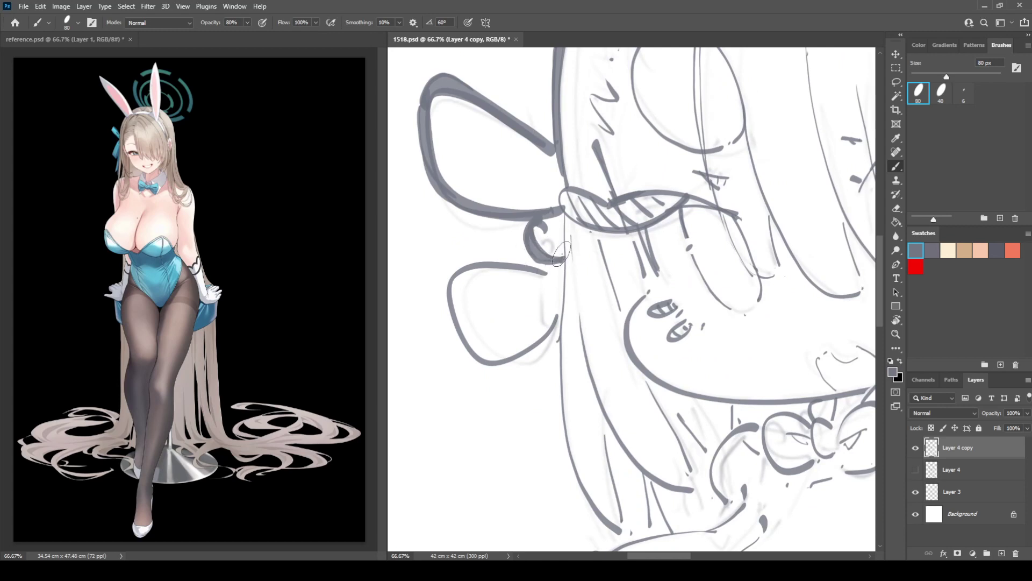
# Step: Thicken the side hair locks hanging below the ribbon knot and the thin strands behind them above the shoulder
pyautogui.moveTo(553, 216)
pyautogui.mouseDown()
pyautogui.moveTo(543, 236)
pyautogui.moveTo(554, 235)
pyautogui.moveTo(552, 247)
pyautogui.moveTo(541, 146)
pyautogui.moveTo(541, 331)
pyautogui.moveTo(551, 377)
pyautogui.moveTo(590, 427)
pyautogui.mouseUp()
pyautogui.moveTo(579, 310); pyautogui.dragTo(604, 431)
pyautogui.moveTo(556, 216)
pyautogui.mouseDown()
pyautogui.moveTo(588, 344)
pyautogui.moveTo(621, 378)
pyautogui.moveTo(682, 392)
pyautogui.mouseUp()
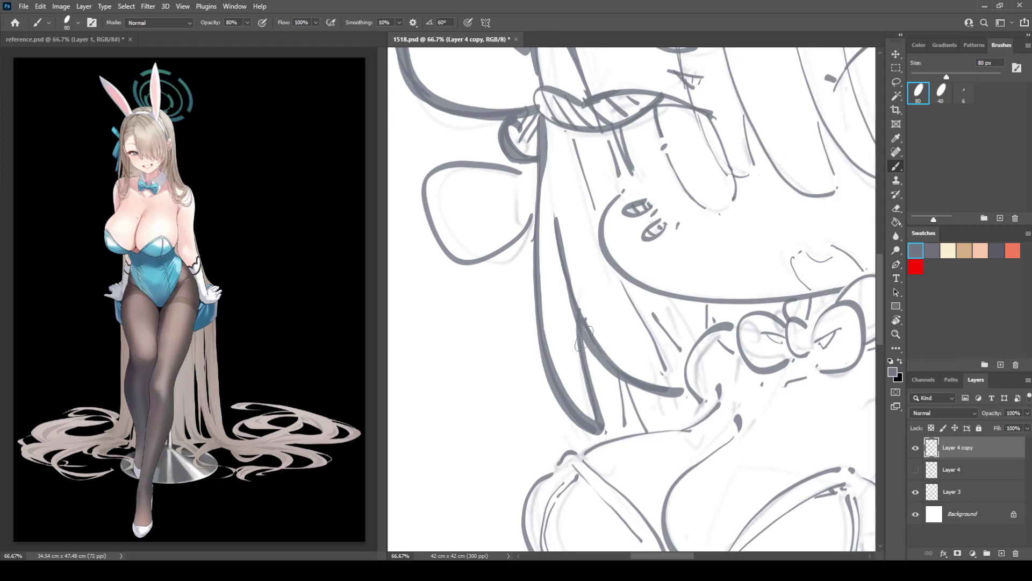
pyautogui.moveTo(617, 381); pyautogui.dragTo(621, 429)
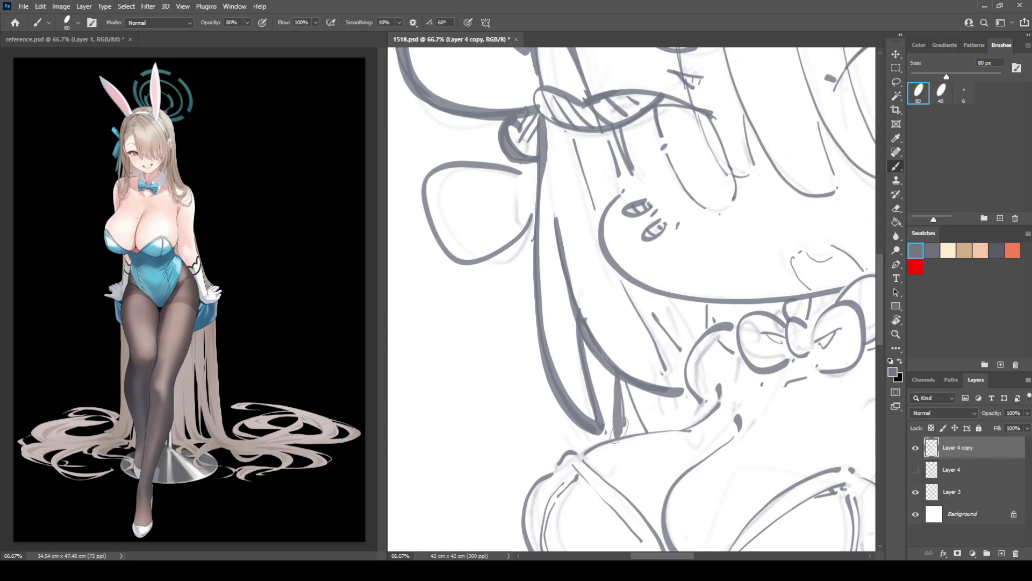
pyautogui.hotkey('ctrl', 'z')
pyautogui.moveTo(620, 378); pyautogui.dragTo(623, 430)
pyautogui.press('e')
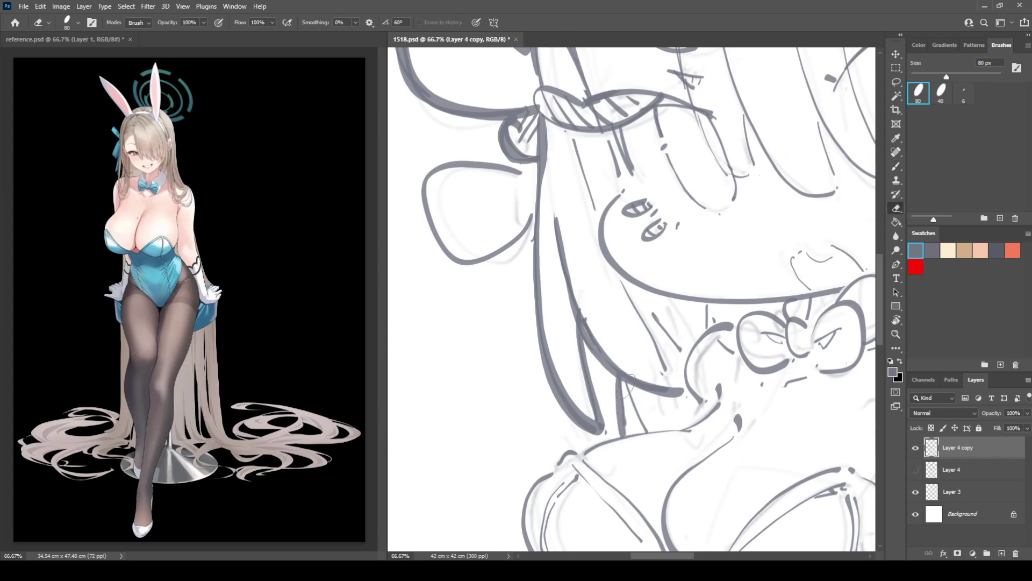
pyautogui.press('b')
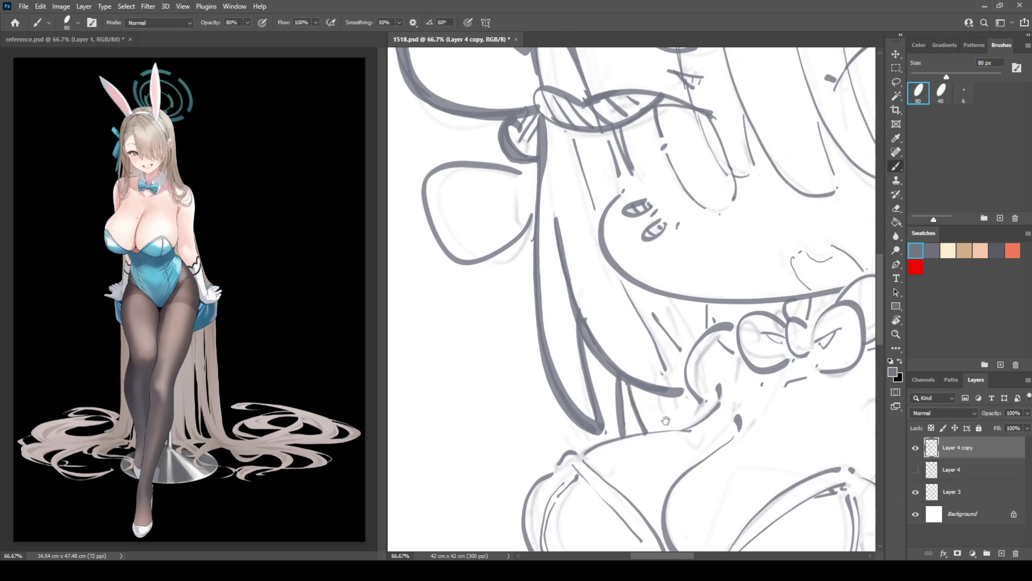
# Step: Thicken the body outline on the figure's left side, from the shoulder and bust down to the waist, leotard edge and hip
pyautogui.moveTo(631, 419)
pyautogui.mouseDown()
pyautogui.moveTo(602, 178)
pyautogui.moveTo(616, 190)
pyautogui.moveTo(697, 181)
pyautogui.mouseUp()
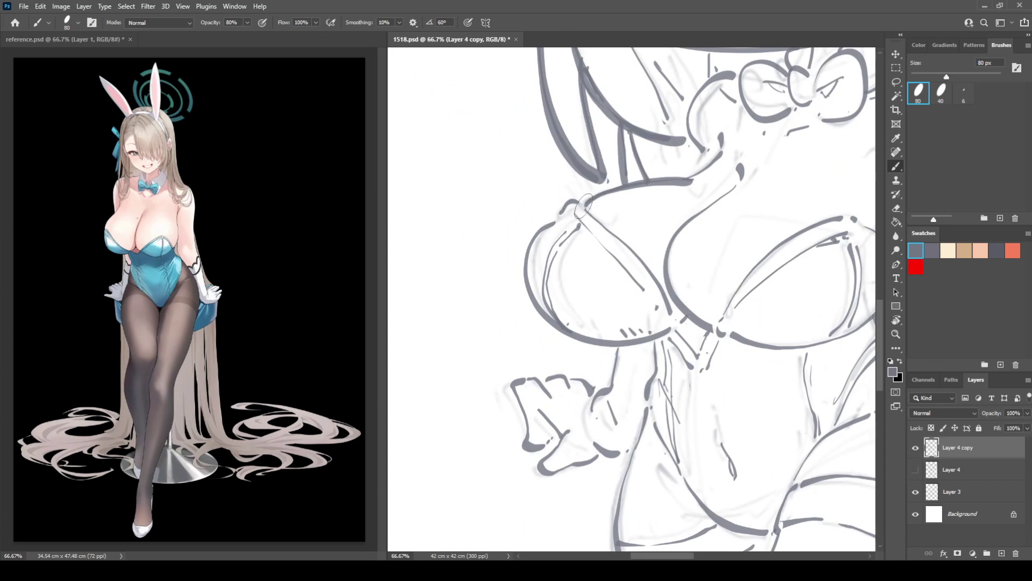
pyautogui.moveTo(585, 205)
pyautogui.mouseDown()
pyautogui.moveTo(576, 199)
pyautogui.moveTo(550, 224)
pyautogui.moveTo(517, 278)
pyautogui.moveTo(544, 326)
pyautogui.moveTo(607, 344)
pyautogui.moveTo(680, 325)
pyautogui.mouseUp()
pyautogui.moveTo(682, 247)
pyautogui.mouseDown()
pyautogui.moveTo(608, 391)
pyautogui.moveTo(605, 109)
pyautogui.mouseUp()
pyautogui.moveTo(574, 212)
pyautogui.mouseDown()
pyautogui.moveTo(568, 262)
pyautogui.moveTo(606, 344)
pyautogui.moveTo(646, 382)
pyautogui.moveTo(702, 402)
pyautogui.mouseUp()
pyautogui.moveTo(668, 343); pyautogui.dragTo(662, 207)
pyautogui.moveTo(573, 128)
pyautogui.mouseDown()
pyautogui.moveTo(534, 243)
pyautogui.moveTo(536, 284)
pyautogui.moveTo(616, 410)
pyautogui.mouseUp()
pyautogui.moveTo(605, 374)
pyautogui.mouseDown()
pyautogui.moveTo(572, 256)
pyautogui.moveTo(587, 325)
pyautogui.moveTo(624, 381)
pyautogui.mouseUp()
pyautogui.hotkey('ctrl', 'z')
pyautogui.moveTo(574, 264)
pyautogui.mouseDown()
pyautogui.moveTo(588, 335)
pyautogui.moveTo(634, 401)
pyautogui.mouseUp()
pyautogui.moveTo(698, 210)
pyautogui.mouseDown()
pyautogui.moveTo(676, 325)
pyautogui.moveTo(728, 478)
pyautogui.moveTo(775, 564)
pyautogui.mouseUp()
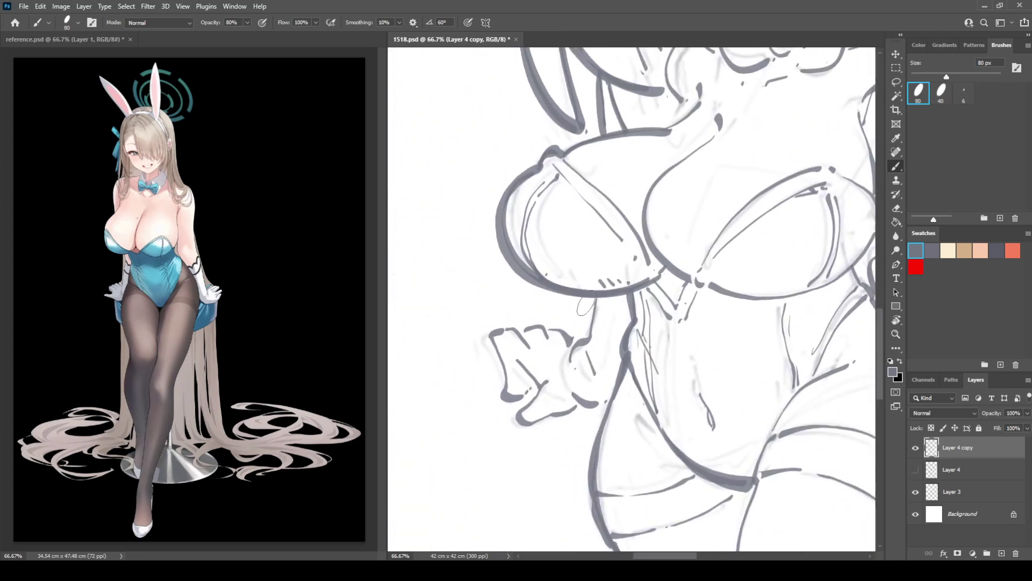
# Step: Thicken the forearm, the gloved hand's finger and thumb outlines, and add a hatched cuff band at the wrist
pyautogui.moveTo(587, 337); pyautogui.dragTo(573, 355)
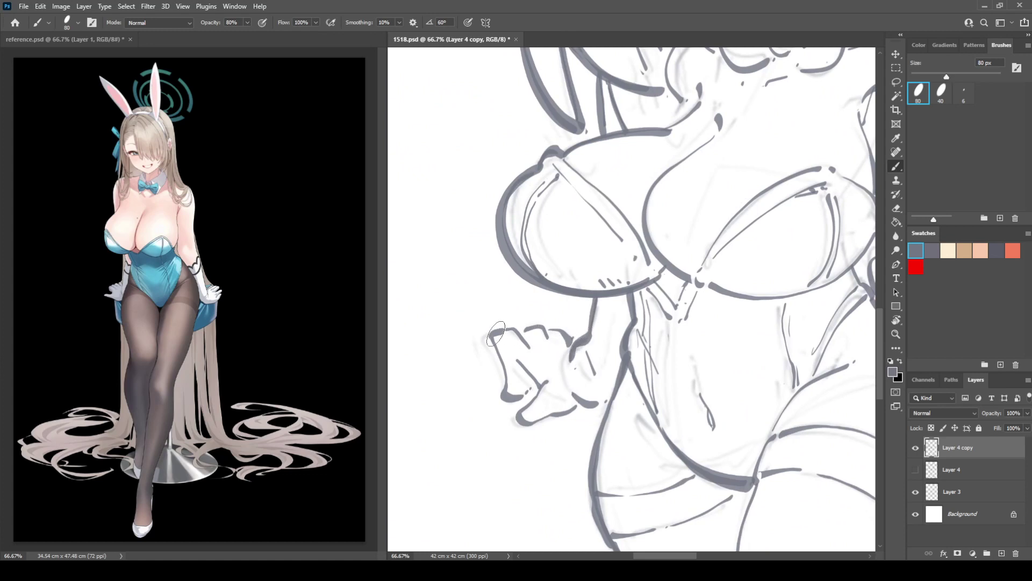
pyautogui.moveTo(493, 333)
pyautogui.mouseDown()
pyautogui.moveTo(515, 325)
pyautogui.moveTo(530, 346)
pyautogui.mouseUp()
pyautogui.press('e')
pyautogui.press('b')
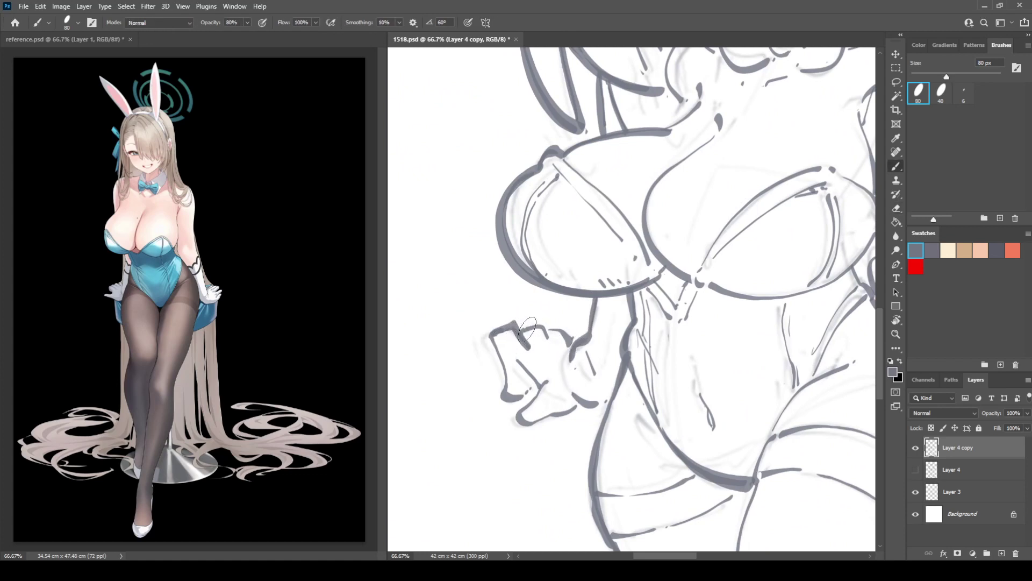
pyautogui.moveTo(518, 325)
pyautogui.mouseDown()
pyautogui.moveTo(546, 325)
pyautogui.moveTo(572, 342)
pyautogui.mouseUp()
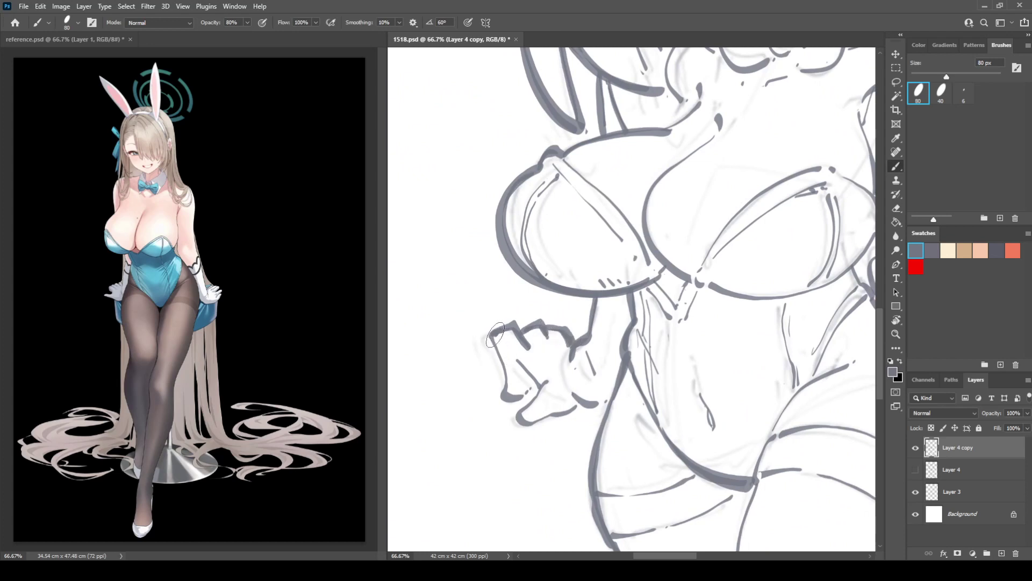
pyautogui.hotkey('ctrl', 'z')
pyautogui.moveTo(492, 338)
pyautogui.mouseDown()
pyautogui.moveTo(505, 398)
pyautogui.moveTo(531, 387)
pyautogui.moveTo(518, 359)
pyautogui.moveTo(537, 389)
pyautogui.moveTo(524, 421)
pyautogui.moveTo(579, 408)
pyautogui.mouseUp()
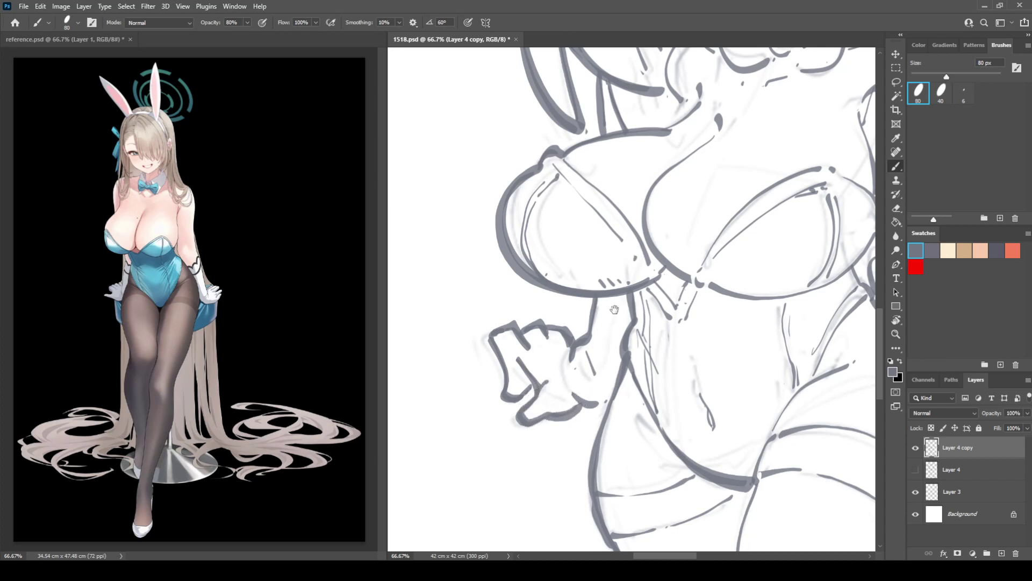
pyautogui.moveTo(614, 310)
pyautogui.mouseDown()
pyautogui.moveTo(582, 362)
pyautogui.moveTo(589, 400)
pyautogui.moveTo(582, 394)
pyautogui.mouseUp()
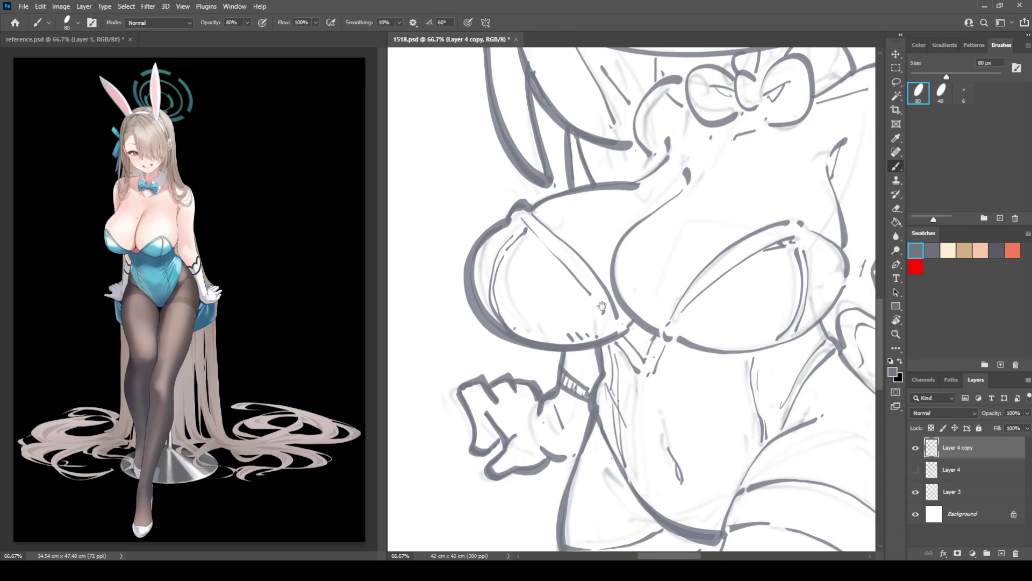
# Step: Thicken the lower ribbon loop's outline and add short fold marks inside its tip
pyautogui.moveTo(648, 238)
pyautogui.mouseDown()
pyautogui.moveTo(632, 454)
pyautogui.moveTo(657, 580)
pyautogui.mouseUp()
pyautogui.moveTo(455, 297)
pyautogui.mouseDown()
pyautogui.moveTo(597, 297)
pyautogui.moveTo(562, 264)
pyautogui.moveTo(530, 336)
pyautogui.moveTo(586, 371)
pyautogui.moveTo(635, 322)
pyautogui.mouseUp()
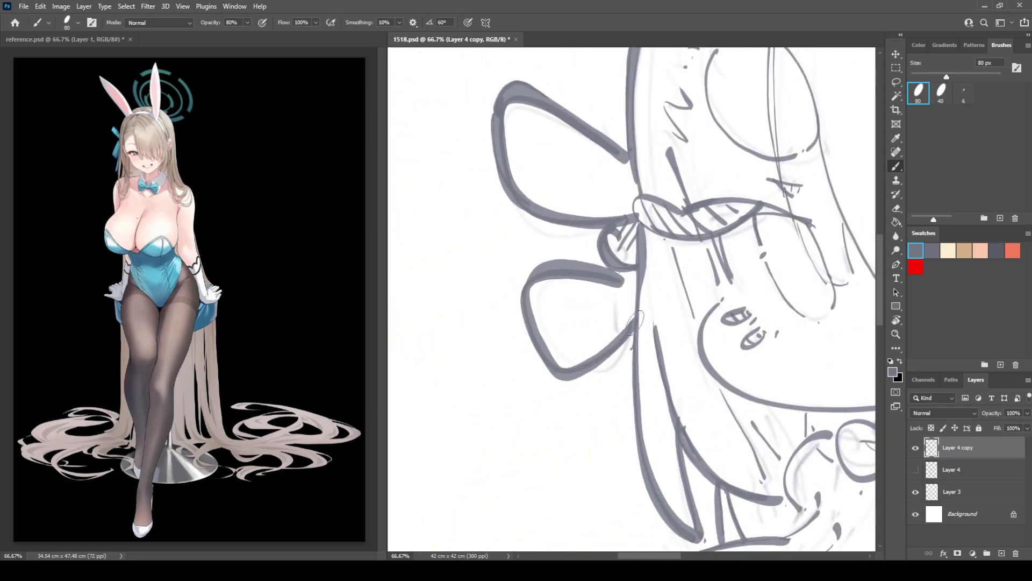
pyautogui.moveTo(559, 346); pyautogui.dragTo(563, 358)
pyautogui.moveTo(566, 346); pyautogui.dragTo(575, 359)
pyautogui.moveTo(578, 349); pyautogui.dragTo(584, 355)
# Step: Hatch the gap at the hair's upper outer edge and thicken the oval outline and curved line beside the fringe
pyautogui.moveTo(670, 242)
pyautogui.mouseDown()
pyautogui.moveTo(640, 285)
pyautogui.moveTo(559, 473)
pyautogui.mouseUp()
pyautogui.moveTo(547, 285)
pyautogui.mouseDown()
pyautogui.moveTo(546, 358)
pyautogui.moveTo(507, 291)
pyautogui.mouseUp()
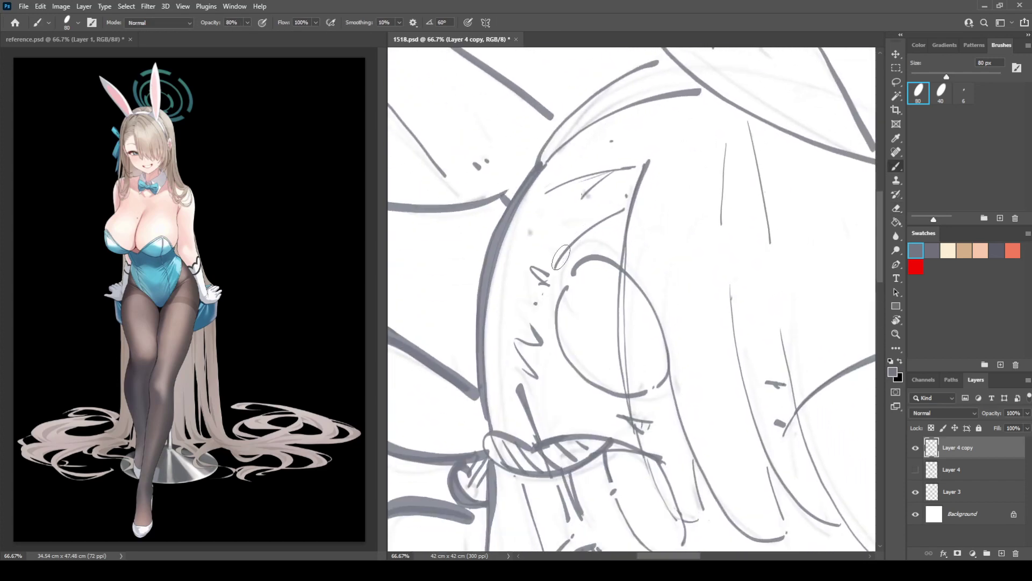
pyautogui.moveTo(557, 264); pyautogui.dragTo(618, 214)
pyautogui.moveTo(550, 156)
pyautogui.mouseDown()
pyautogui.moveTo(531, 233)
pyautogui.moveTo(534, 206)
pyautogui.moveTo(638, 134)
pyautogui.mouseUp()
pyautogui.moveTo(526, 218); pyautogui.dragTo(525, 236)
pyautogui.moveTo(533, 213)
pyautogui.mouseDown()
pyautogui.moveTo(533, 230)
pyautogui.moveTo(542, 219)
pyautogui.mouseUp()
pyautogui.moveTo(552, 197)
pyautogui.mouseDown()
pyautogui.moveTo(535, 229)
pyautogui.moveTo(620, 179)
pyautogui.mouseUp()
pyautogui.moveTo(568, 349)
pyautogui.mouseDown()
pyautogui.moveTo(499, 189)
pyautogui.moveTo(480, 287)
pyautogui.moveTo(562, 311)
pyautogui.mouseUp()
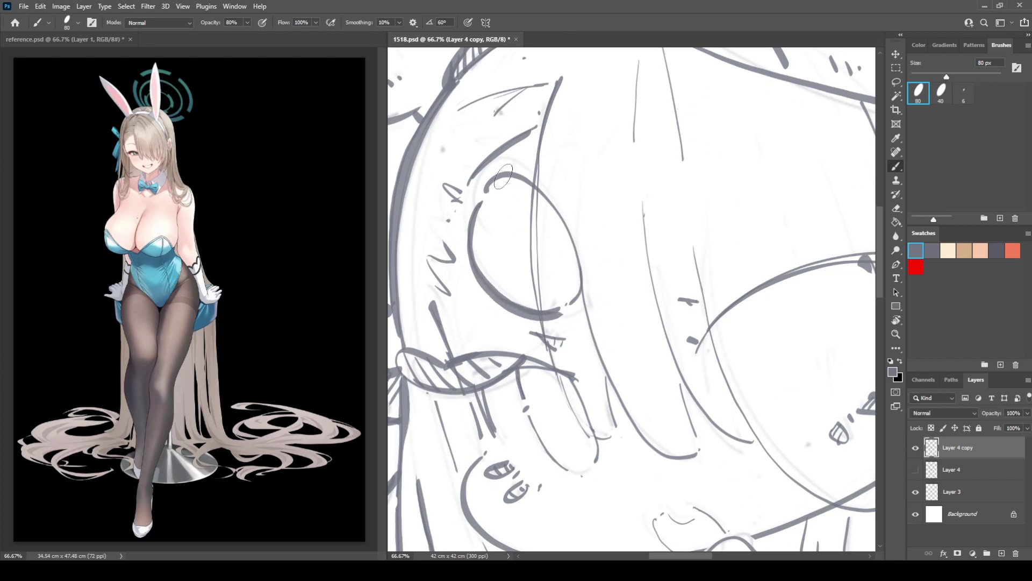
pyautogui.moveTo(503, 177)
pyautogui.mouseDown()
pyautogui.moveTo(565, 221)
pyautogui.moveTo(582, 293)
pyautogui.mouseUp()
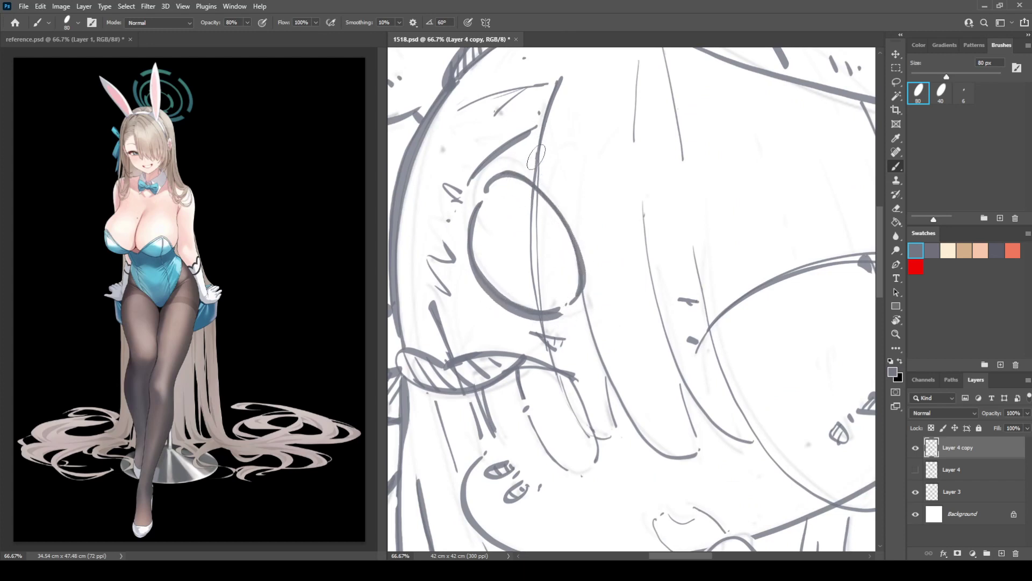
# Step: Thicken the curved lower edges of the fringe locks across the face
pyautogui.moveTo(536, 157)
pyautogui.mouseDown()
pyautogui.moveTo(561, 383)
pyautogui.moveTo(583, 429)
pyautogui.moveTo(608, 436)
pyautogui.moveTo(573, 296)
pyautogui.moveTo(533, 196)
pyautogui.moveTo(570, 288)
pyautogui.moveTo(618, 327)
pyautogui.mouseUp()
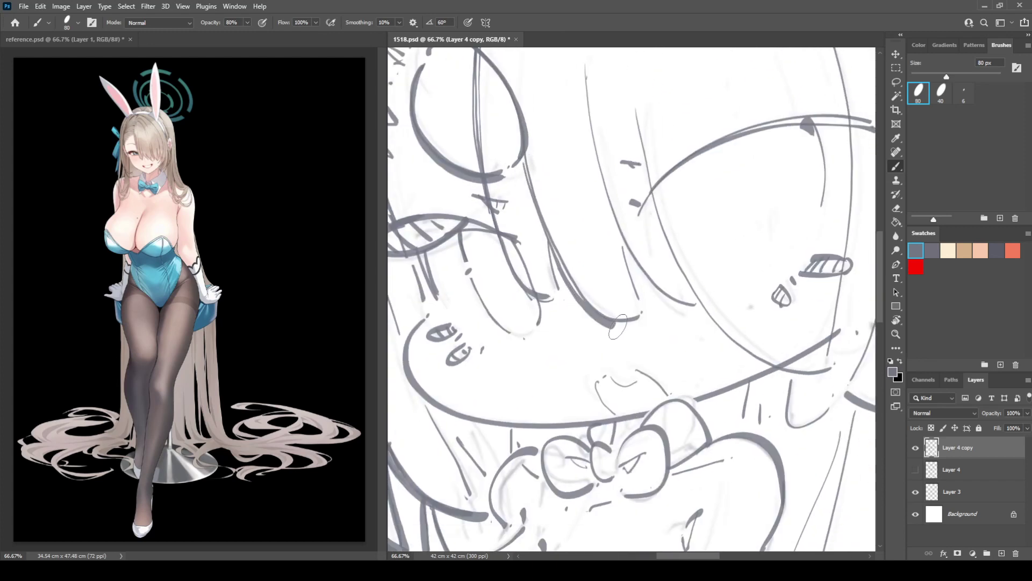
pyautogui.hotkey('ctrl', 'z')
pyautogui.moveTo(529, 162)
pyautogui.mouseDown()
pyautogui.moveTo(578, 280)
pyautogui.moveTo(605, 313)
pyautogui.moveTo(645, 320)
pyautogui.mouseUp()
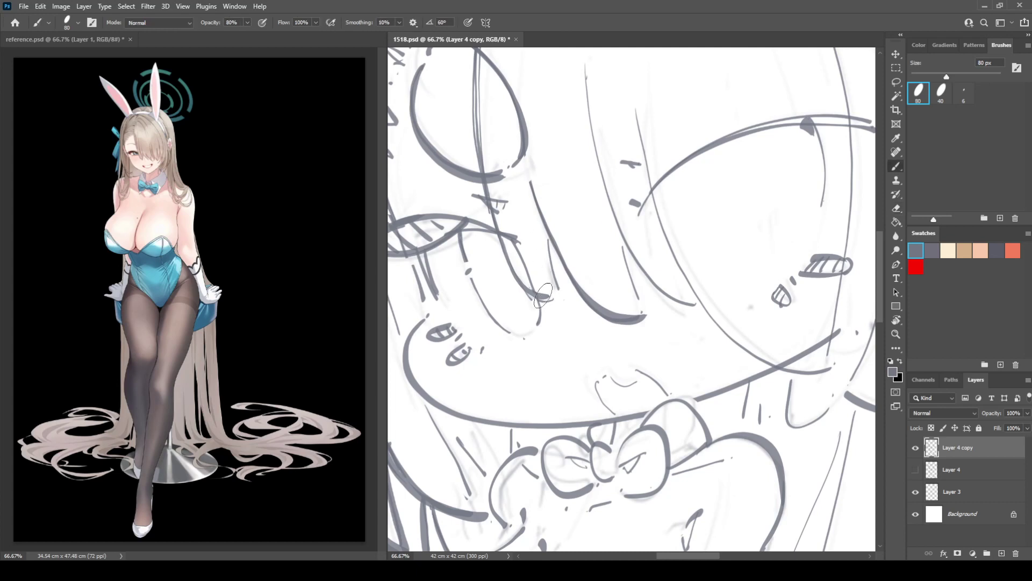
pyautogui.press('e')
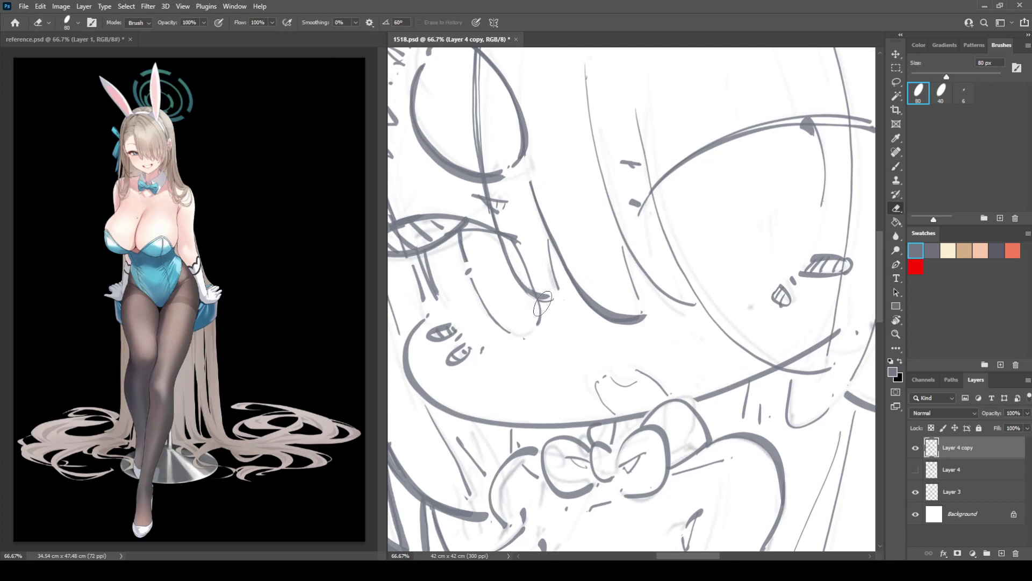
pyautogui.press('b')
pyautogui.moveTo(591, 262); pyautogui.dragTo(504, 251)
pyautogui.moveTo(511, 159)
pyautogui.mouseDown()
pyautogui.moveTo(573, 282)
pyautogui.moveTo(605, 296)
pyautogui.moveTo(549, 183)
pyautogui.moveTo(562, 213)
pyautogui.moveTo(621, 257)
pyautogui.moveTo(681, 249)
pyautogui.mouseUp()
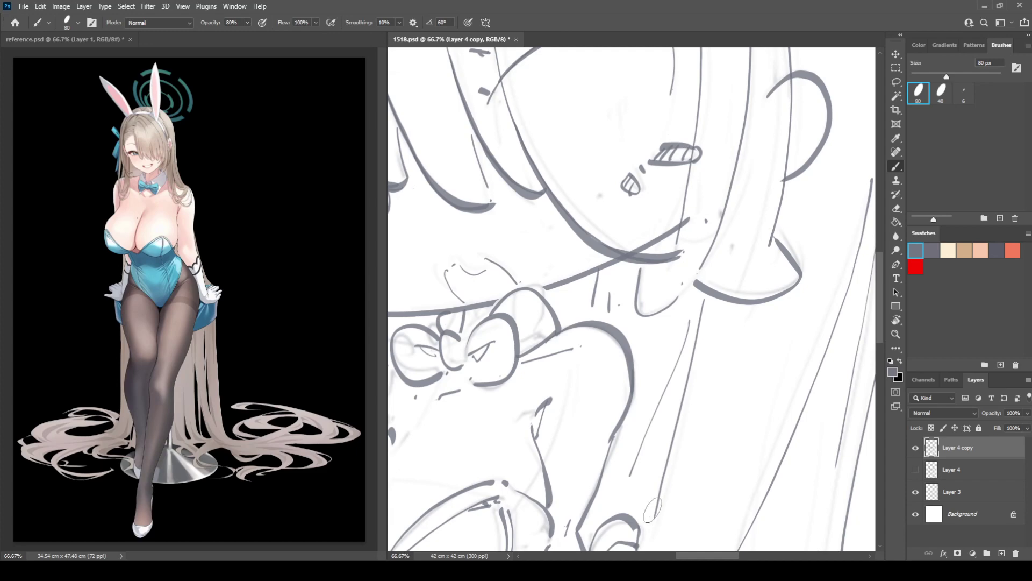
# Step: Thicken the long hair's outline beside the left leg, including the raised curl and the rounded mass on the ground
pyautogui.moveTo(608, 350); pyautogui.dragTo(720, 269)
pyautogui.moveTo(561, 290); pyautogui.dragTo(702, 213)
pyautogui.moveTo(567, 323); pyautogui.dragTo(626, 200)
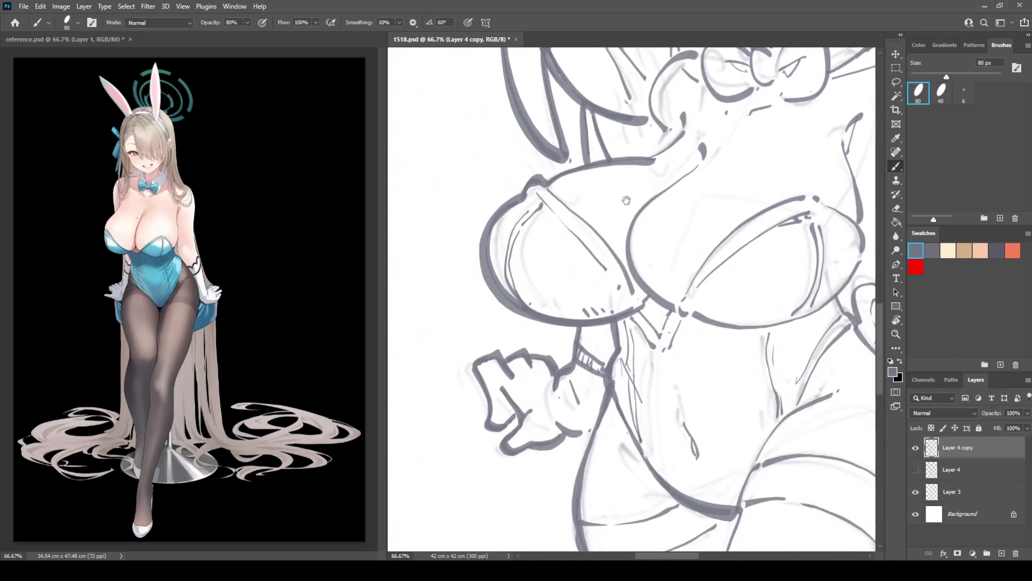
pyautogui.moveTo(624, 355); pyautogui.dragTo(632, 198)
pyautogui.moveTo(649, 336); pyautogui.dragTo(590, 212)
pyautogui.moveTo(572, 316)
pyautogui.mouseDown()
pyautogui.moveTo(580, 194)
pyautogui.moveTo(653, 173)
pyautogui.mouseUp()
pyautogui.moveTo(648, 137)
pyautogui.mouseDown()
pyautogui.moveTo(640, 332)
pyautogui.moveTo(619, 383)
pyautogui.moveTo(601, 375)
pyautogui.moveTo(618, 379)
pyautogui.mouseUp()
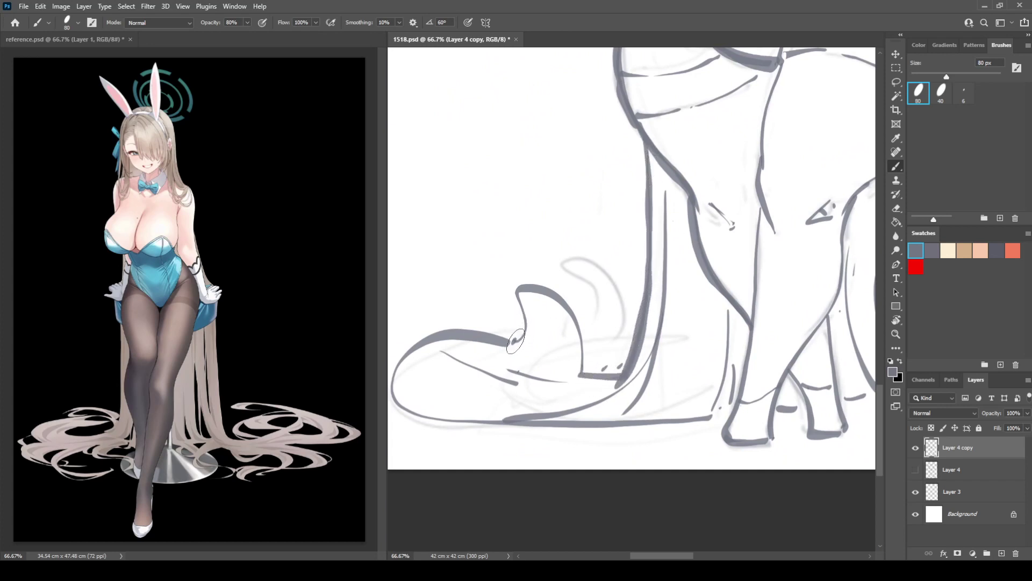
pyautogui.moveTo(515, 341)
pyautogui.mouseDown()
pyautogui.moveTo(515, 297)
pyautogui.moveTo(531, 287)
pyautogui.moveTo(559, 300)
pyautogui.moveTo(582, 342)
pyautogui.moveTo(583, 383)
pyautogui.mouseUp()
pyautogui.moveTo(487, 331)
pyautogui.mouseDown()
pyautogui.moveTo(528, 288)
pyautogui.moveTo(539, 294)
pyautogui.moveTo(458, 292)
pyautogui.moveTo(425, 352)
pyautogui.moveTo(475, 376)
pyautogui.moveTo(562, 383)
pyautogui.moveTo(705, 380)
pyautogui.moveTo(763, 360)
pyautogui.mouseUp()
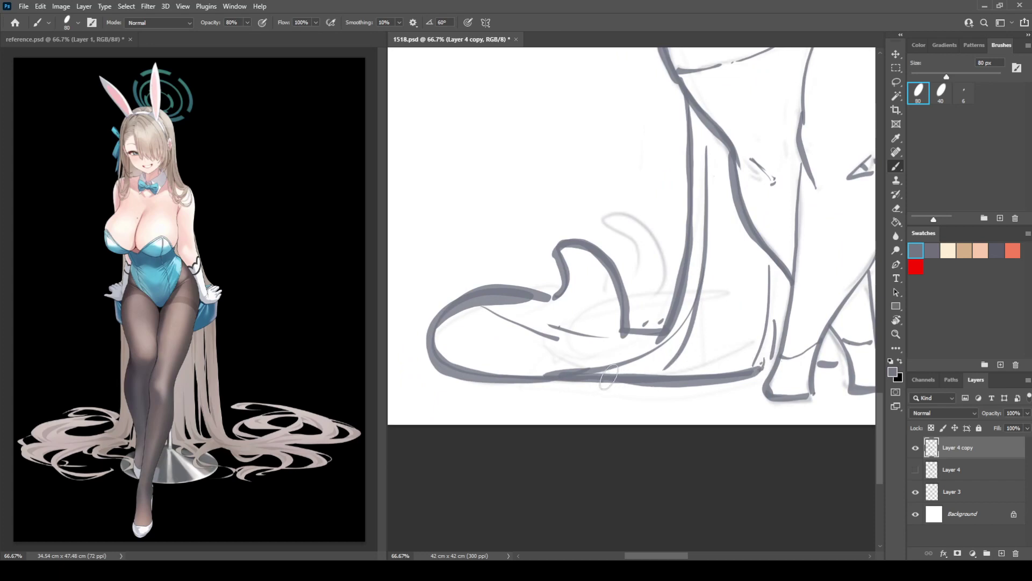
# Step: Add flowing strand lines and short accent marks to the hair pooled on the ground left of the feet
pyautogui.moveTo(607, 375); pyautogui.dragTo(686, 333)
pyautogui.moveTo(648, 375); pyautogui.dragTo(705, 363)
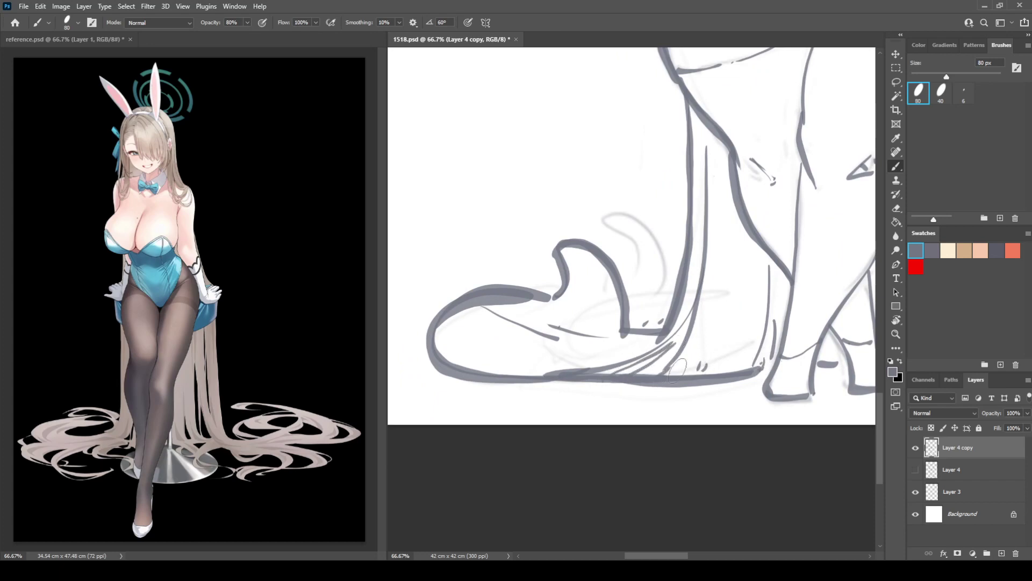
pyautogui.moveTo(434, 339); pyautogui.dragTo(503, 366)
pyautogui.press('e')
pyautogui.press('b')
# Step: Draw long vertical strand lines in the hair falling behind the left leg
pyautogui.moveTo(607, 307); pyautogui.dragTo(511, 328)
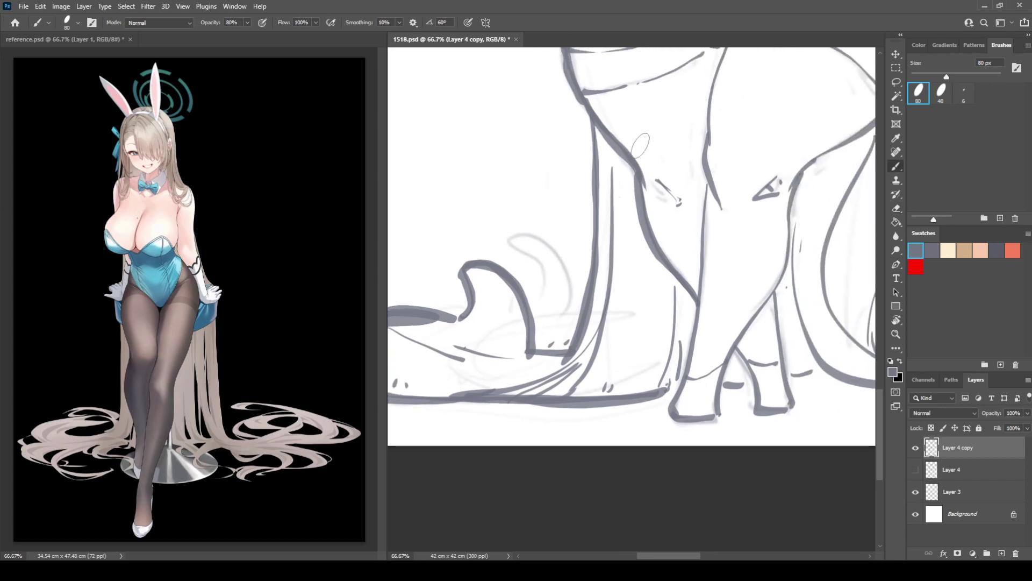
pyautogui.moveTo(620, 156)
pyautogui.mouseDown()
pyautogui.moveTo(631, 290)
pyautogui.moveTo(613, 357)
pyautogui.mouseUp()
pyautogui.moveTo(641, 213); pyautogui.dragTo(635, 317)
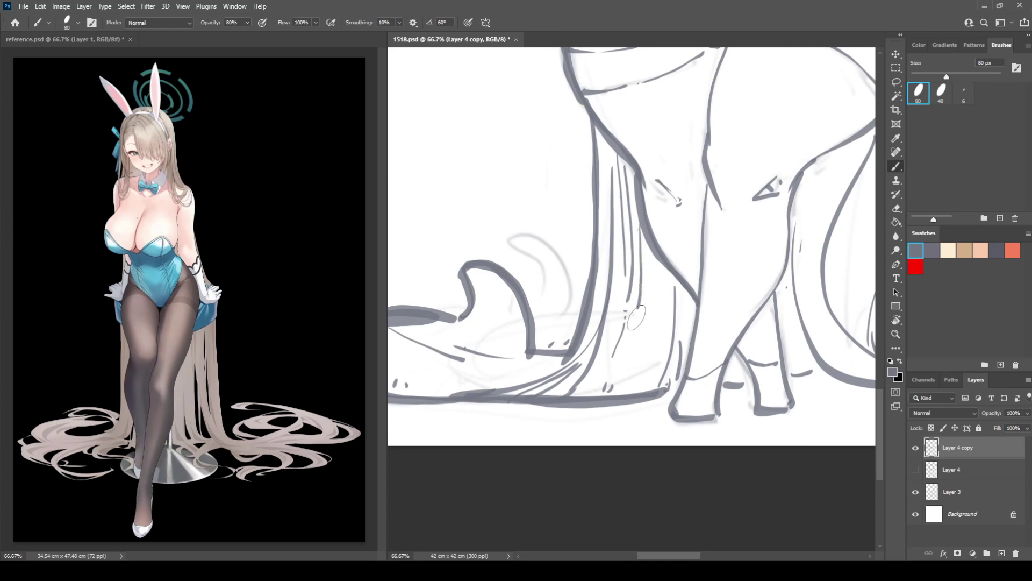
# Step: Thicken the outlines of both lower legs and feet, from the knees down to the soles
pyautogui.moveTo(650, 258); pyautogui.dragTo(586, 242)
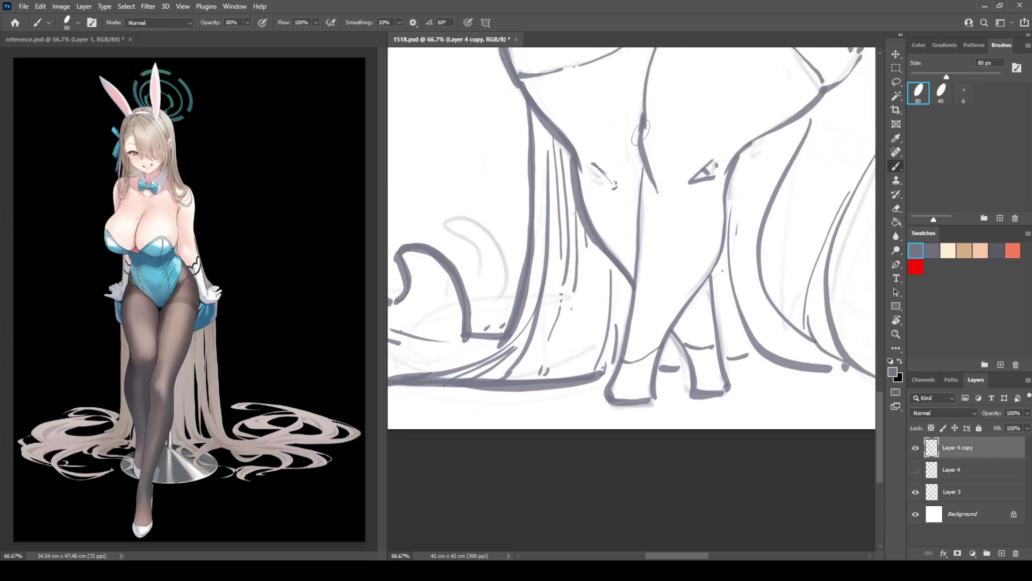
pyautogui.moveTo(640, 132)
pyautogui.mouseDown()
pyautogui.moveTo(656, 188)
pyautogui.moveTo(643, 190)
pyautogui.moveTo(642, 165)
pyautogui.moveTo(638, 281)
pyautogui.moveTo(605, 394)
pyautogui.moveTo(651, 397)
pyautogui.mouseUp()
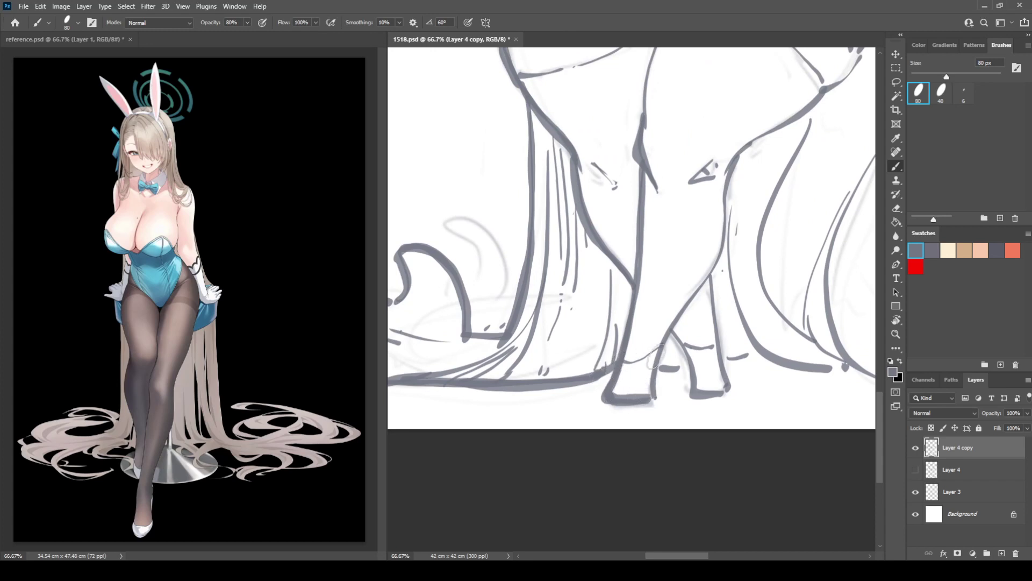
pyautogui.moveTo(736, 151)
pyautogui.mouseDown()
pyautogui.moveTo(723, 238)
pyautogui.moveTo(660, 344)
pyautogui.moveTo(654, 393)
pyautogui.moveTo(644, 396)
pyautogui.moveTo(692, 360)
pyautogui.moveTo(657, 367)
pyautogui.moveTo(690, 370)
pyautogui.mouseUp()
pyautogui.moveTo(673, 332)
pyautogui.mouseDown()
pyautogui.moveTo(693, 392)
pyautogui.moveTo(729, 371)
pyautogui.mouseUp()
pyautogui.moveTo(712, 268)
pyautogui.mouseDown()
pyautogui.moveTo(727, 389)
pyautogui.moveTo(739, 362)
pyautogui.moveTo(729, 362)
pyautogui.moveTo(757, 355)
pyautogui.moveTo(723, 363)
pyautogui.moveTo(759, 356)
pyautogui.moveTo(595, 339)
pyautogui.moveTo(582, 359)
pyautogui.moveTo(631, 383)
pyautogui.moveTo(666, 376)
pyautogui.mouseUp()
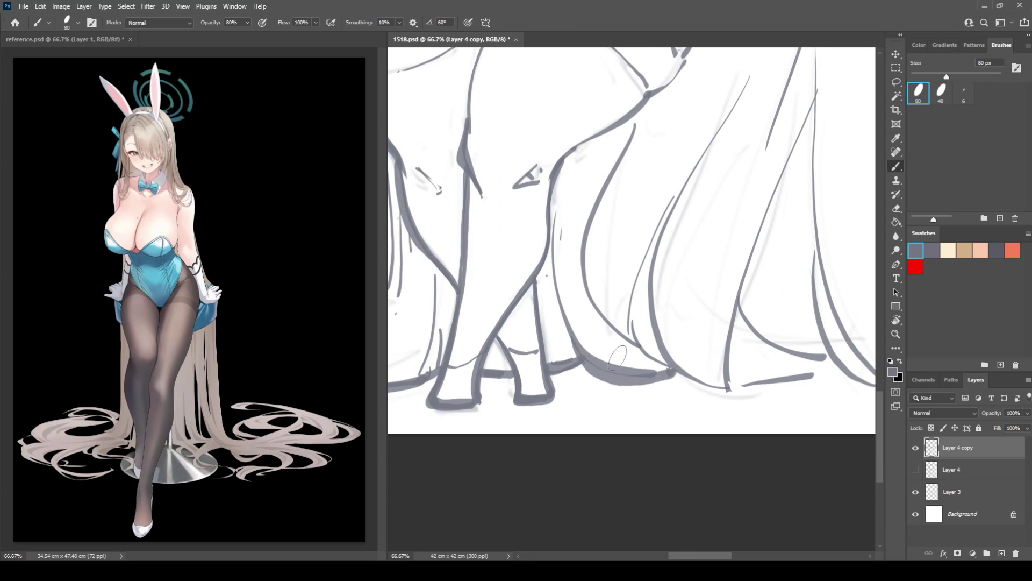
# Step: Thicken the outline of the small hair fold on the ground beyond the feet and hatch its inside with short strand lines
pyautogui.hotkey('ctrl', 'z')
pyautogui.moveTo(572, 328)
pyautogui.mouseDown()
pyautogui.moveTo(614, 374)
pyautogui.moveTo(669, 372)
pyautogui.moveTo(576, 317)
pyautogui.moveTo(632, 344)
pyautogui.moveTo(715, 323)
pyautogui.moveTo(647, 383)
pyautogui.mouseUp()
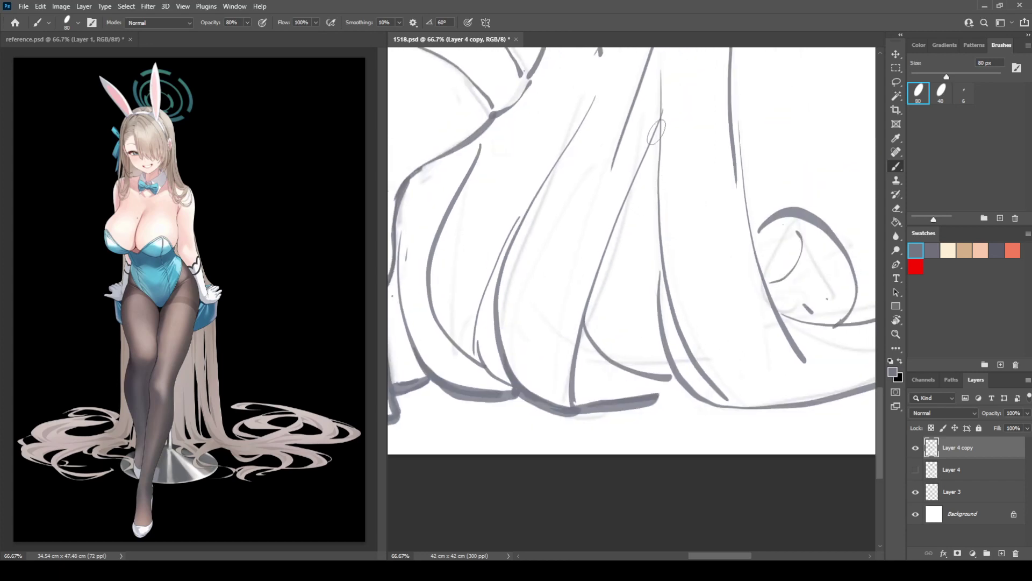
pyautogui.moveTo(661, 121)
pyautogui.mouseDown()
pyautogui.moveTo(613, 210)
pyautogui.moveTo(596, 277)
pyautogui.mouseUp()
pyautogui.hotkey('ctrl', 'z')
pyautogui.moveTo(661, 113)
pyautogui.mouseDown()
pyautogui.moveTo(602, 266)
pyautogui.moveTo(579, 370)
pyautogui.mouseUp()
pyautogui.moveTo(583, 320)
pyautogui.mouseDown()
pyautogui.moveTo(610, 364)
pyautogui.moveTo(667, 378)
pyautogui.mouseUp()
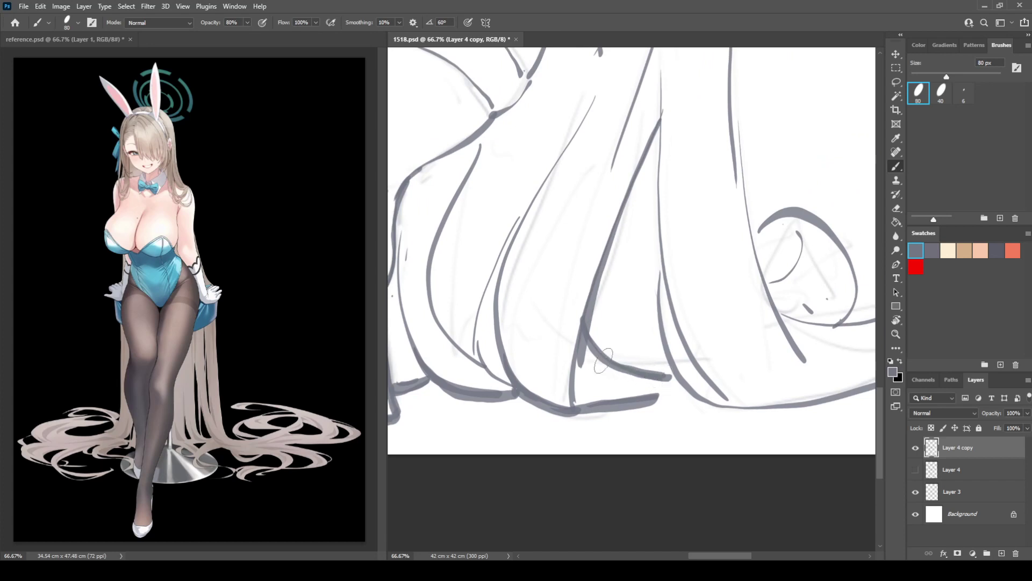
pyautogui.moveTo(571, 356); pyautogui.dragTo(586, 404)
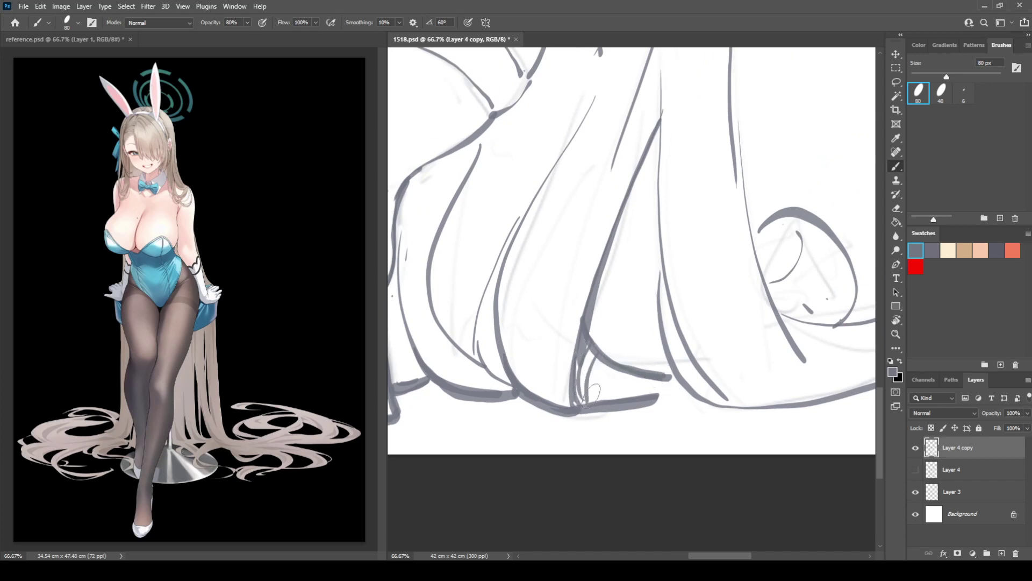
pyautogui.moveTo(600, 363)
pyautogui.mouseDown()
pyautogui.moveTo(592, 401)
pyautogui.moveTo(655, 392)
pyautogui.moveTo(628, 395)
pyautogui.mouseUp()
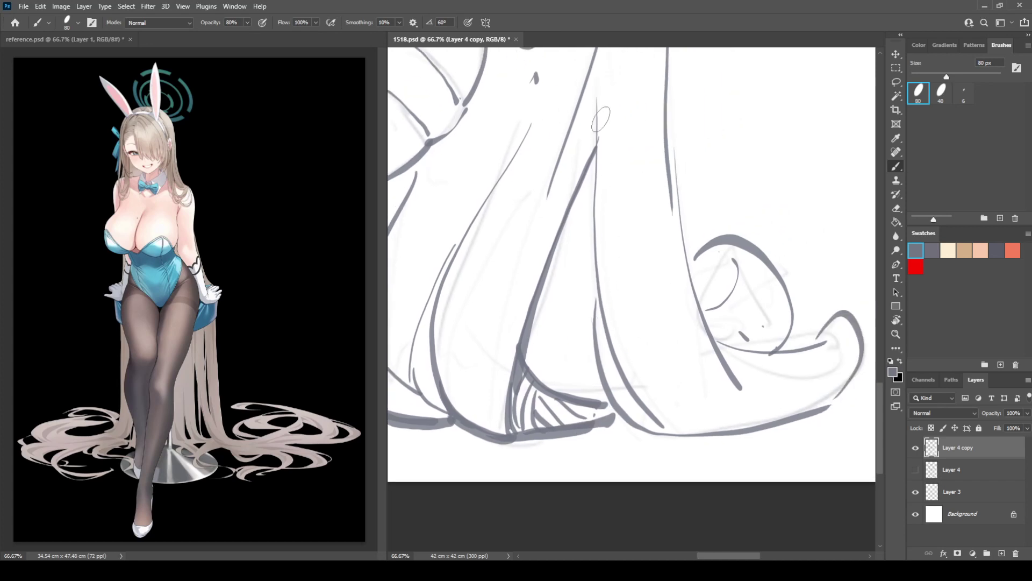
# Step: Thicken the long outer hair strands sweeping down to the ground, including the bottom edge leading to the upturned tip
pyautogui.moveTo(598, 103)
pyautogui.mouseDown()
pyautogui.moveTo(589, 194)
pyautogui.moveTo(610, 320)
pyautogui.mouseUp()
pyautogui.hotkey('ctrl', 'z')
pyautogui.moveTo(596, 102)
pyautogui.mouseDown()
pyautogui.moveTo(594, 372)
pyautogui.moveTo(632, 427)
pyautogui.moveTo(681, 438)
pyautogui.moveTo(766, 433)
pyautogui.moveTo(847, 402)
pyautogui.mouseUp()
pyautogui.moveTo(832, 345); pyautogui.dragTo(765, 417)
pyautogui.moveTo(597, 94)
pyautogui.mouseDown()
pyautogui.moveTo(598, 191)
pyautogui.moveTo(622, 355)
pyautogui.moveTo(678, 469)
pyautogui.mouseUp()
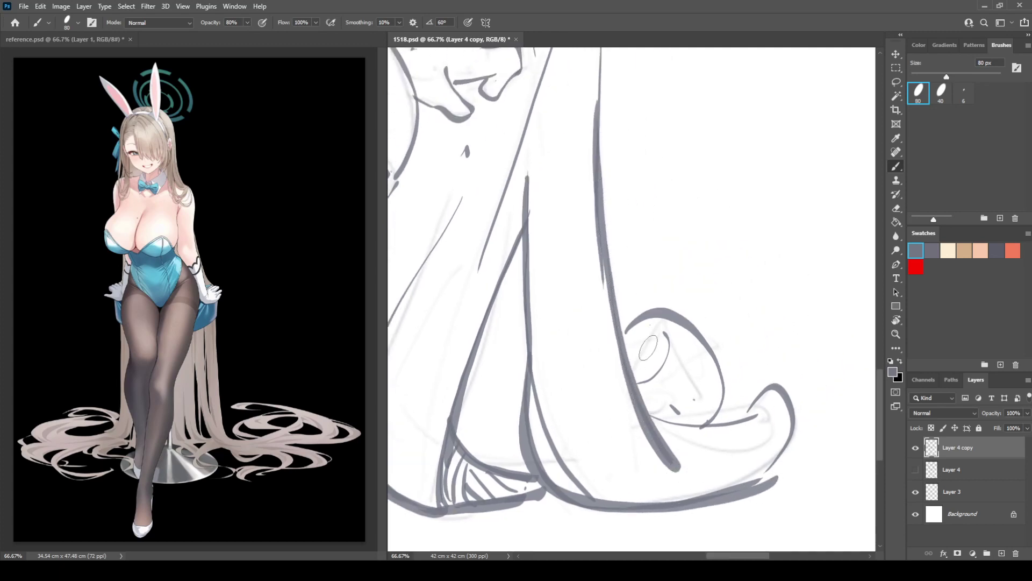
# Step: Thicken the outlines of the rounded hair curl and upturned tip on the ground, and add short hatch strokes inside the curl
pyautogui.moveTo(622, 334)
pyautogui.mouseDown()
pyautogui.moveTo(644, 315)
pyautogui.moveTo(684, 328)
pyautogui.moveTo(722, 391)
pyautogui.moveTo(710, 416)
pyautogui.mouseUp()
pyautogui.moveTo(651, 413)
pyautogui.mouseDown()
pyautogui.moveTo(705, 428)
pyautogui.moveTo(760, 414)
pyautogui.moveTo(766, 390)
pyautogui.moveTo(790, 430)
pyautogui.moveTo(749, 481)
pyautogui.mouseUp()
pyautogui.moveTo(638, 385)
pyautogui.mouseDown()
pyautogui.moveTo(661, 355)
pyautogui.moveTo(663, 364)
pyautogui.moveTo(646, 345)
pyautogui.moveTo(631, 346)
pyautogui.moveTo(648, 372)
pyautogui.mouseUp()
pyautogui.moveTo(656, 347)
pyautogui.mouseDown()
pyautogui.moveTo(691, 331)
pyautogui.moveTo(686, 363)
pyautogui.mouseUp()
pyautogui.moveTo(701, 352); pyautogui.dragTo(704, 379)
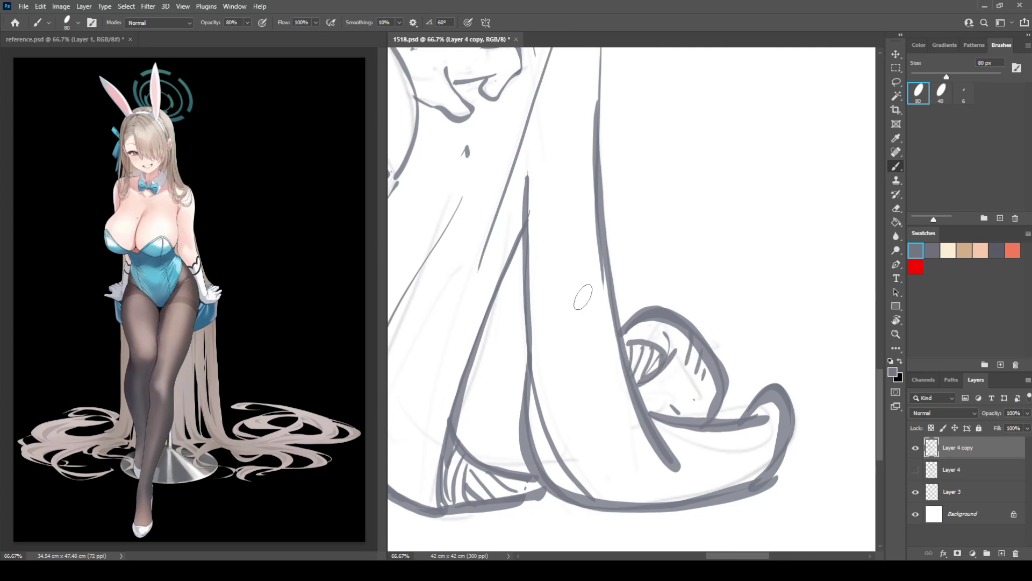
# Step: Thicken the outer contour of the long hair falling beside the gloved hand on the right side of the figure
pyautogui.moveTo(524, 284)
pyautogui.mouseDown()
pyautogui.moveTo(594, 281)
pyautogui.moveTo(597, 238)
pyautogui.moveTo(559, 289)
pyautogui.mouseUp()
pyautogui.scroll(5, 611, 415)
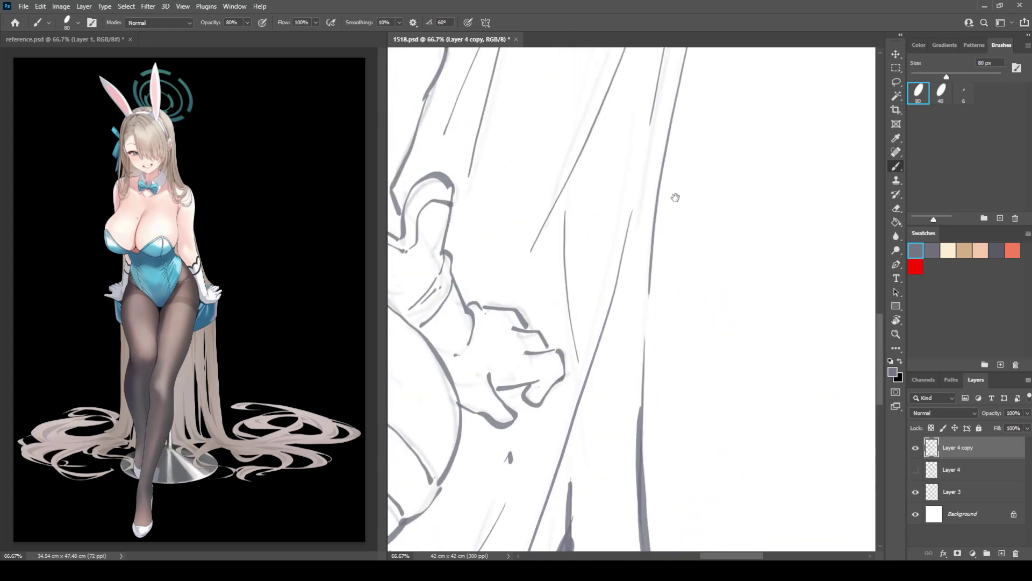
pyautogui.moveTo(683, 54)
pyautogui.mouseDown()
pyautogui.moveTo(650, 238)
pyautogui.moveTo(631, 452)
pyautogui.mouseUp()
pyautogui.hotkey('ctrl', 'z')
pyautogui.moveTo(685, 56); pyautogui.dragTo(648, 341)
pyautogui.hotkey('ctrl', 'z')
pyautogui.moveTo(685, 58)
pyautogui.mouseDown()
pyautogui.moveTo(647, 301)
pyautogui.moveTo(641, 448)
pyautogui.mouseUp()
# Step: Thicken the back hair's outer contour from beside the halo and ear down past the shoulder
pyautogui.moveTo(745, 314); pyautogui.dragTo(738, 376)
pyautogui.moveTo(734, 169); pyautogui.dragTo(708, 449)
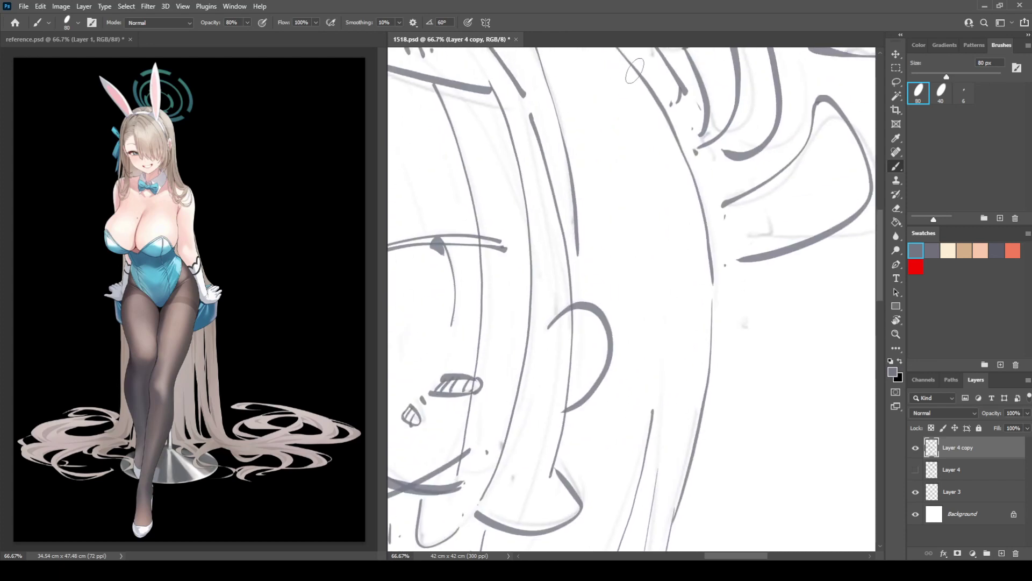
pyautogui.moveTo(639, 76)
pyautogui.mouseDown()
pyautogui.moveTo(694, 197)
pyautogui.moveTo(711, 291)
pyautogui.moveTo(697, 433)
pyautogui.moveTo(670, 520)
pyautogui.mouseUp()
pyautogui.hotkey('ctrl', 'z')
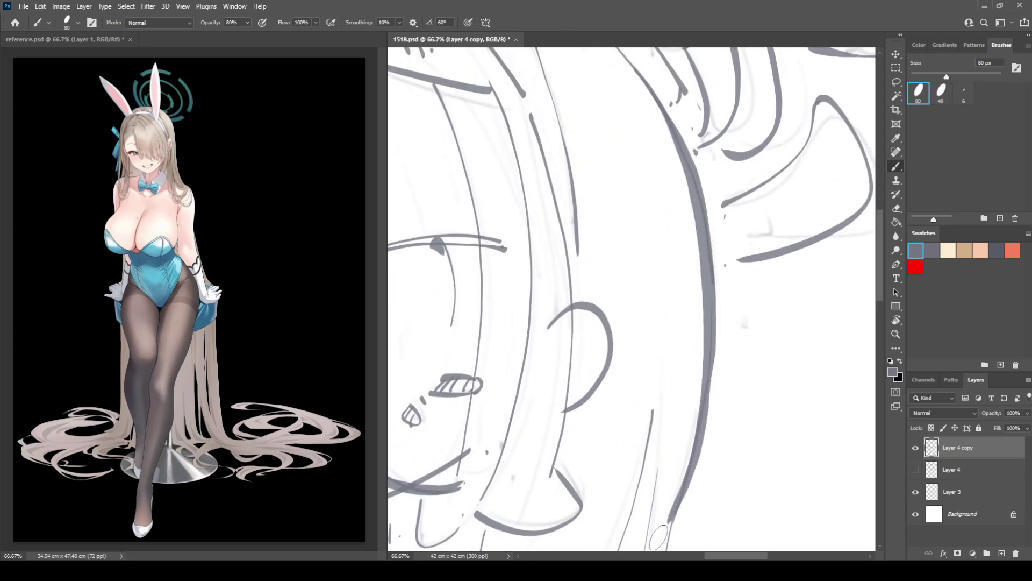
pyautogui.moveTo(688, 166); pyautogui.dragTo(709, 306)
pyautogui.moveTo(695, 392); pyautogui.dragTo(724, 168)
pyautogui.moveTo(705, 274)
pyautogui.mouseDown()
pyautogui.moveTo(734, 164)
pyautogui.moveTo(689, 379)
pyautogui.mouseUp()
pyautogui.hotkey('ctrl', 'z')
pyautogui.moveTo(728, 186); pyautogui.dragTo(699, 344)
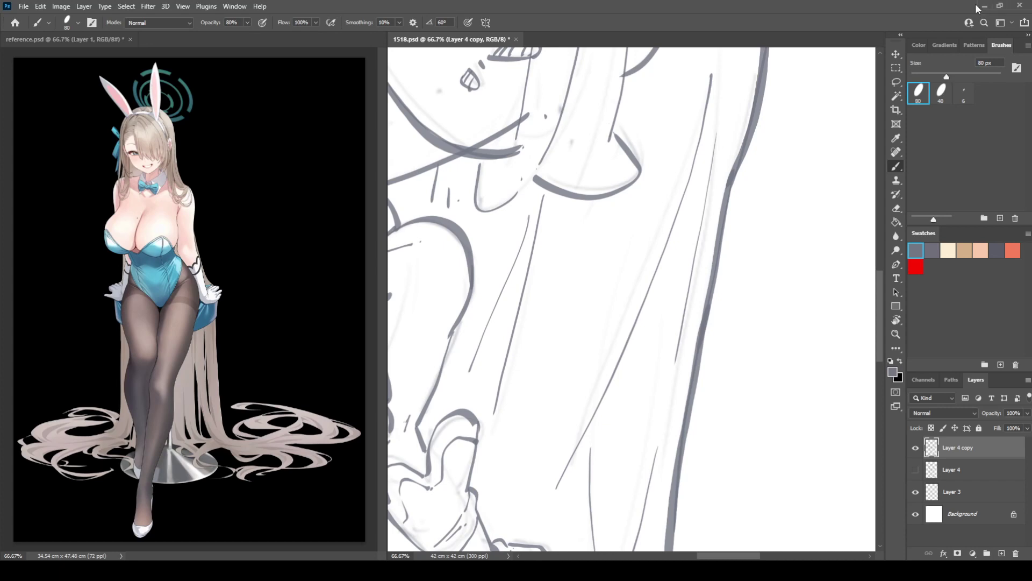
# Step: Thicken the outline of the rounded loop projecting from the hair's outer edge below the halo and join it to the hair contour
pyautogui.click(667, 280)
pyautogui.moveTo(736, 145); pyautogui.dragTo(664, 332)
pyautogui.moveTo(700, 186); pyautogui.dragTo(614, 466)
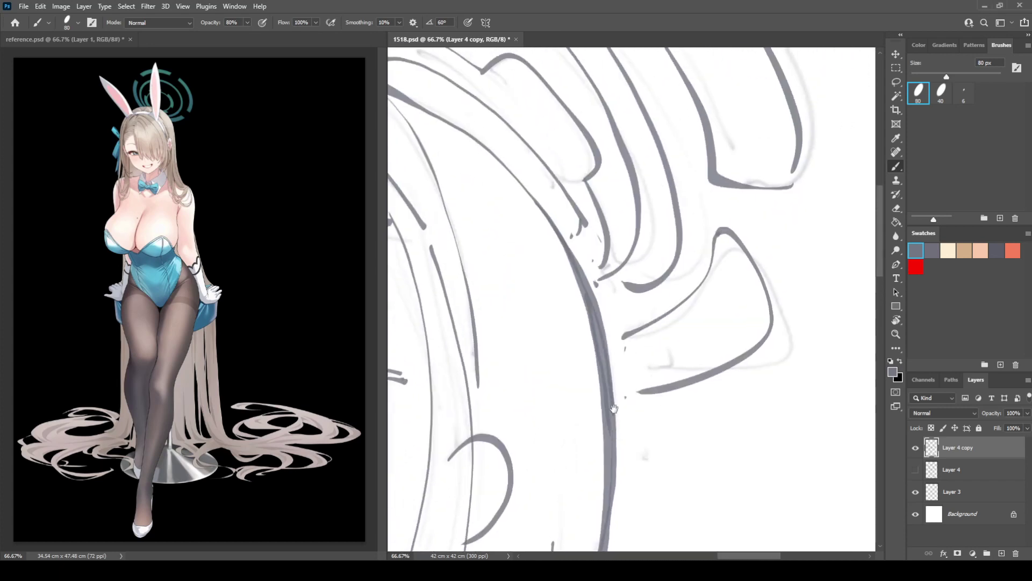
pyautogui.moveTo(609, 343)
pyautogui.mouseDown()
pyautogui.moveTo(664, 312)
pyautogui.moveTo(699, 277)
pyautogui.moveTo(714, 240)
pyautogui.moveTo(711, 248)
pyautogui.moveTo(734, 233)
pyautogui.moveTo(769, 306)
pyautogui.moveTo(756, 352)
pyautogui.moveTo(662, 394)
pyautogui.moveTo(613, 395)
pyautogui.mouseUp()
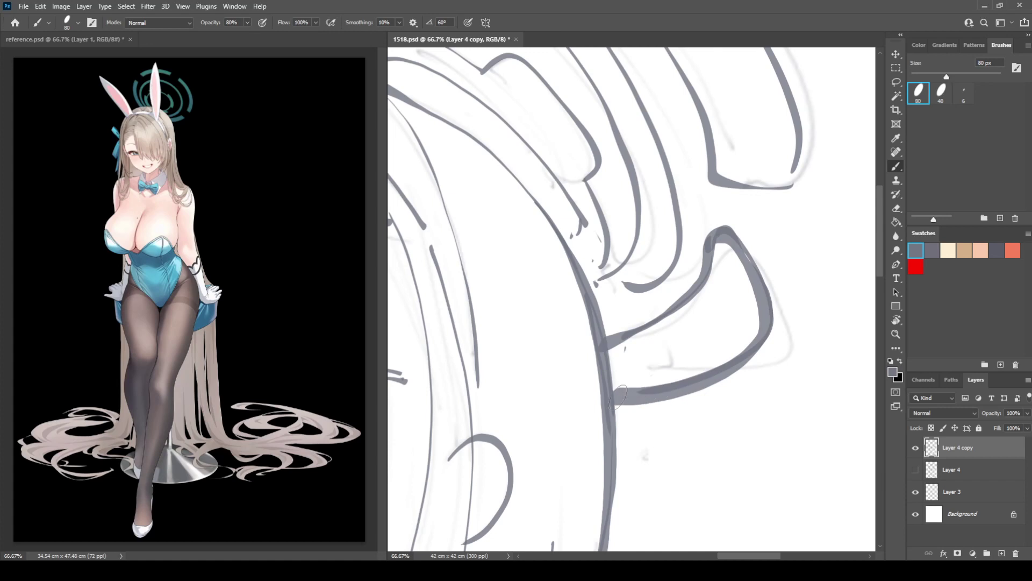
# Step: Thicken the outline of the halo's large outer right segment
pyautogui.moveTo(658, 173)
pyautogui.mouseDown()
pyautogui.moveTo(682, 313)
pyautogui.moveTo(645, 415)
pyautogui.mouseUp()
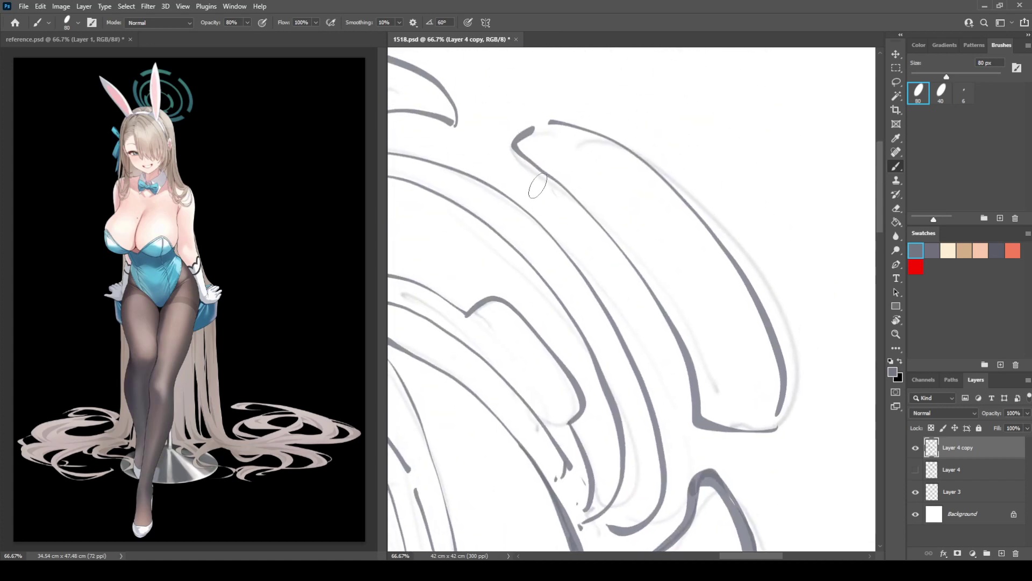
pyautogui.moveTo(548, 123)
pyautogui.mouseDown()
pyautogui.moveTo(517, 152)
pyautogui.moveTo(578, 198)
pyautogui.moveTo(638, 270)
pyautogui.moveTo(518, 147)
pyautogui.moveTo(622, 254)
pyautogui.moveTo(672, 336)
pyautogui.moveTo(695, 425)
pyautogui.moveTo(720, 434)
pyautogui.moveTo(774, 429)
pyautogui.mouseUp()
pyautogui.hotkey('ctrl', 'z')
pyautogui.moveTo(555, 122)
pyautogui.mouseDown()
pyautogui.moveTo(646, 167)
pyautogui.moveTo(729, 256)
pyautogui.moveTo(779, 345)
pyautogui.moveTo(786, 395)
pyautogui.moveTo(763, 438)
pyautogui.mouseUp()
# Step: Add short hatch lines inside the loop beside the hair, where it meets the outer hair contour
pyautogui.moveTo(715, 462); pyautogui.dragTo(752, 237)
pyautogui.moveTo(633, 367)
pyautogui.mouseDown()
pyautogui.moveTo(681, 349)
pyautogui.moveTo(638, 374)
pyautogui.moveTo(651, 375)
pyautogui.moveTo(639, 391)
pyautogui.moveTo(667, 368)
pyautogui.mouseUp()
pyautogui.moveTo(633, 395); pyautogui.dragTo(693, 378)
# Step: Thicken the top-of-head contour and side hair lock beneath the halo, and add short hatch strokes below them
pyautogui.moveTo(733, 374); pyautogui.dragTo(839, 487)
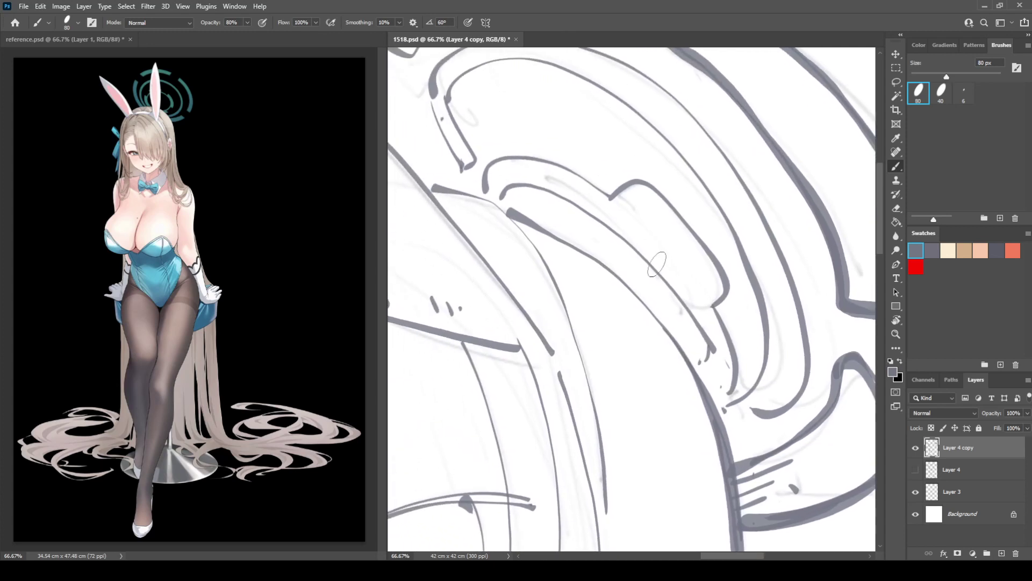
pyautogui.moveTo(504, 214)
pyautogui.mouseDown()
pyautogui.moveTo(602, 272)
pyautogui.moveTo(680, 370)
pyautogui.mouseUp()
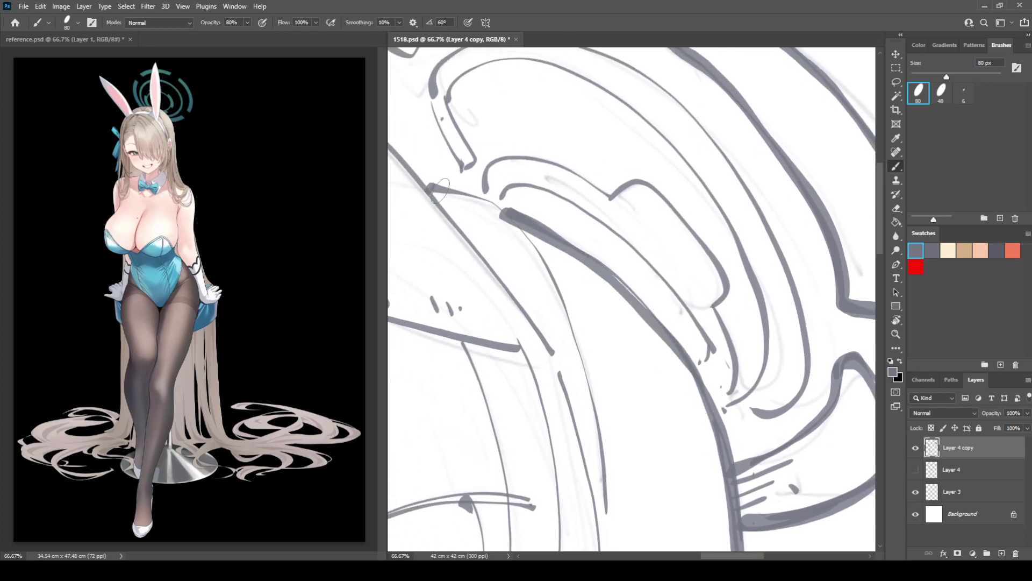
pyautogui.moveTo(438, 189)
pyautogui.mouseDown()
pyautogui.moveTo(520, 224)
pyautogui.moveTo(543, 254)
pyautogui.moveTo(595, 395)
pyautogui.moveTo(610, 497)
pyautogui.mouseUp()
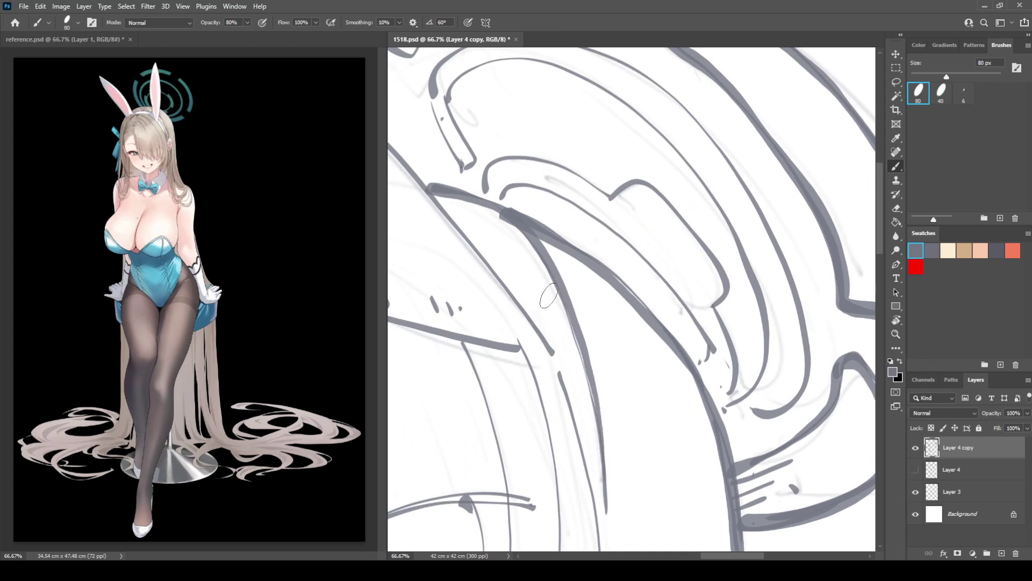
pyautogui.moveTo(576, 262); pyautogui.dragTo(572, 274)
pyautogui.moveTo(600, 291)
pyautogui.mouseDown()
pyautogui.moveTo(581, 164)
pyautogui.moveTo(634, 244)
pyautogui.mouseUp()
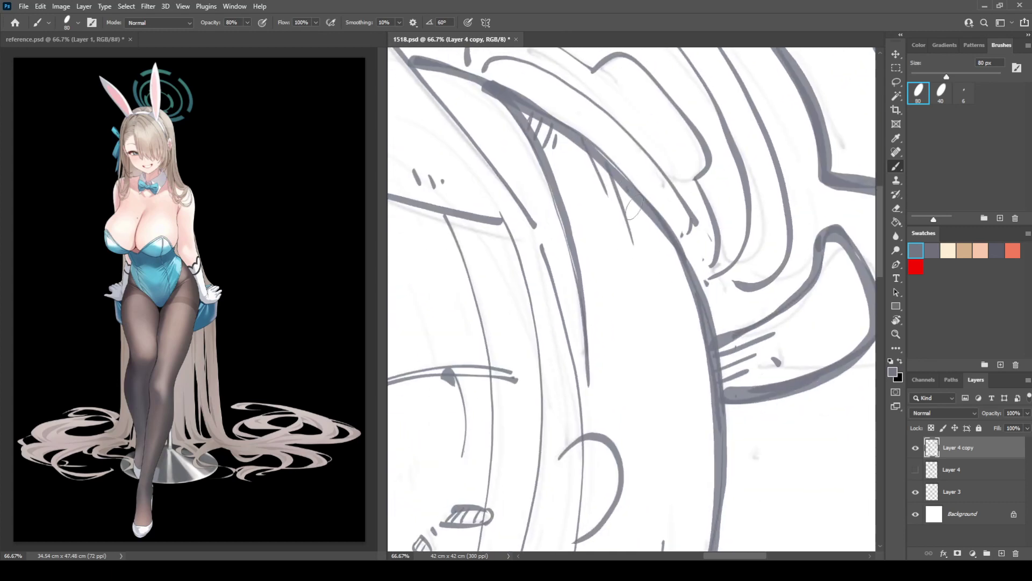
pyautogui.moveTo(633, 193); pyautogui.dragTo(661, 280)
# Step: Thicken the pointed hair tip under the chin and the outline of the flared side lock beside it
pyautogui.moveTo(538, 228); pyautogui.dragTo(675, 170)
pyautogui.moveTo(620, 350); pyautogui.dragTo(651, 215)
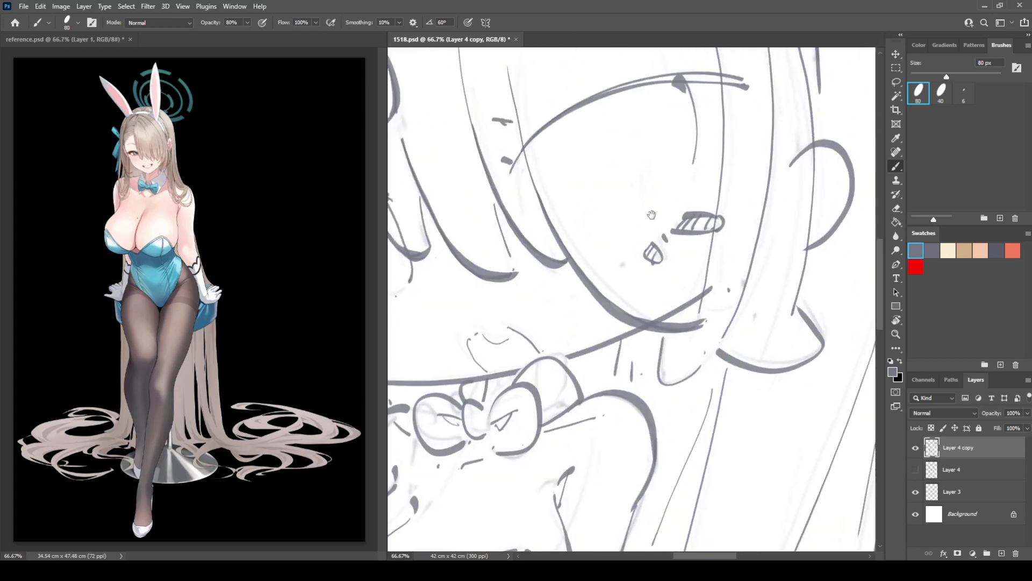
pyautogui.moveTo(663, 336)
pyautogui.mouseDown()
pyautogui.moveTo(666, 379)
pyautogui.moveTo(702, 364)
pyautogui.mouseUp()
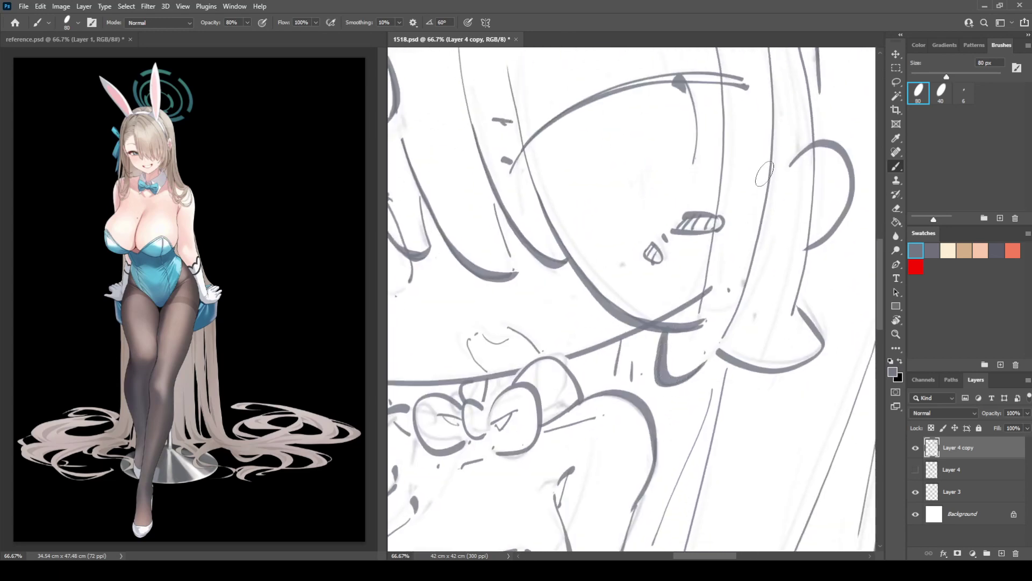
pyautogui.moveTo(773, 103)
pyautogui.mouseDown()
pyautogui.moveTo(749, 270)
pyautogui.moveTo(716, 355)
pyautogui.moveTo(769, 371)
pyautogui.moveTo(823, 342)
pyautogui.mouseUp()
pyautogui.moveTo(799, 308); pyautogui.dragTo(822, 342)
# Step: Thicken the long side-lock line running past the ear down to its flared end
pyautogui.moveTo(789, 81); pyautogui.dragTo(765, 160)
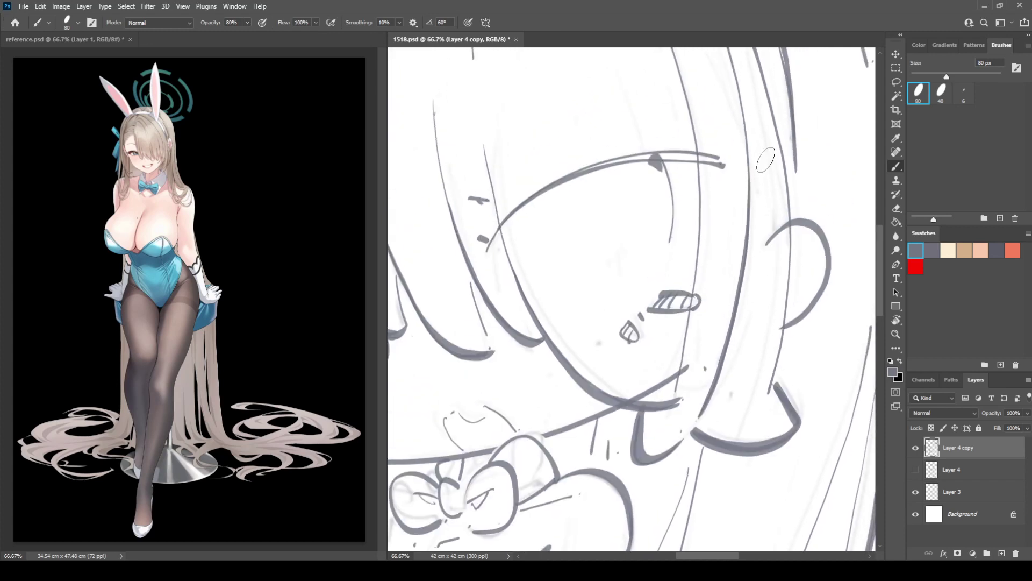
pyautogui.moveTo(757, 64)
pyautogui.mouseDown()
pyautogui.moveTo(784, 173)
pyautogui.moveTo(781, 299)
pyautogui.moveTo(759, 403)
pyautogui.mouseUp()
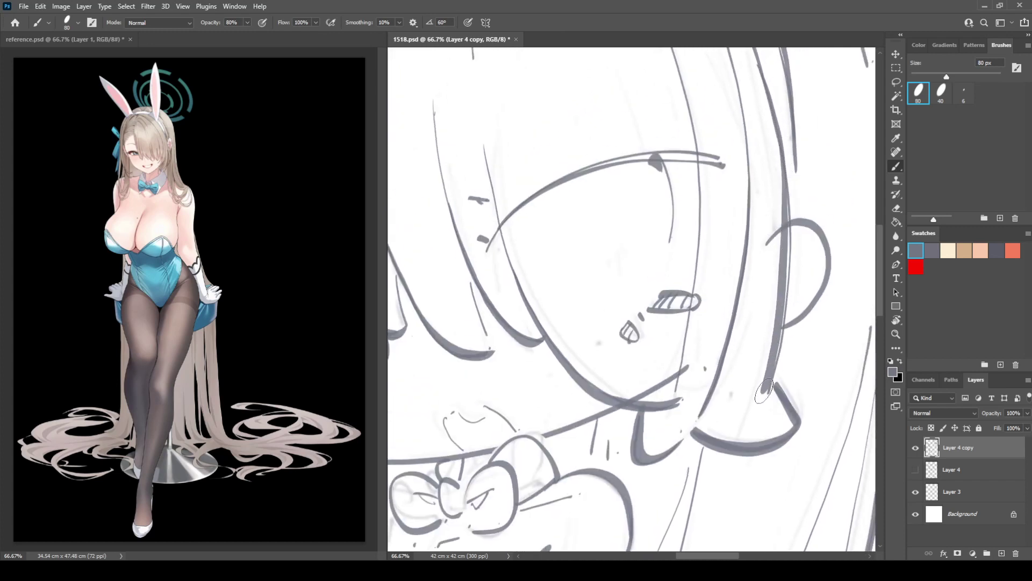
pyautogui.hotkey('ctrl', 'z')
pyautogui.moveTo(764, 74); pyautogui.dragTo(794, 218)
pyautogui.hotkey('ctrl', 'z')
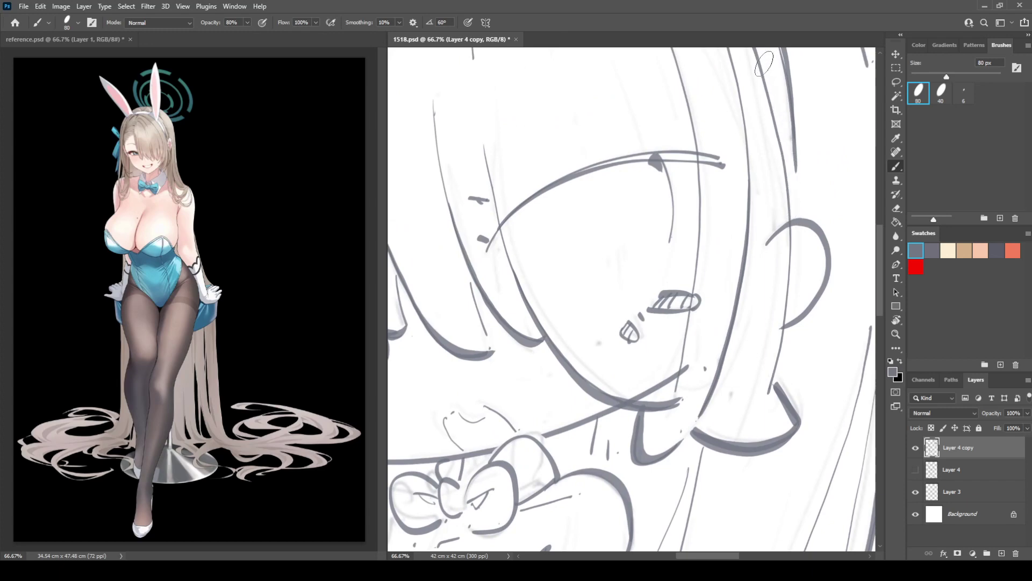
pyautogui.moveTo(759, 66)
pyautogui.mouseDown()
pyautogui.moveTo(790, 241)
pyautogui.moveTo(762, 391)
pyautogui.mouseUp()
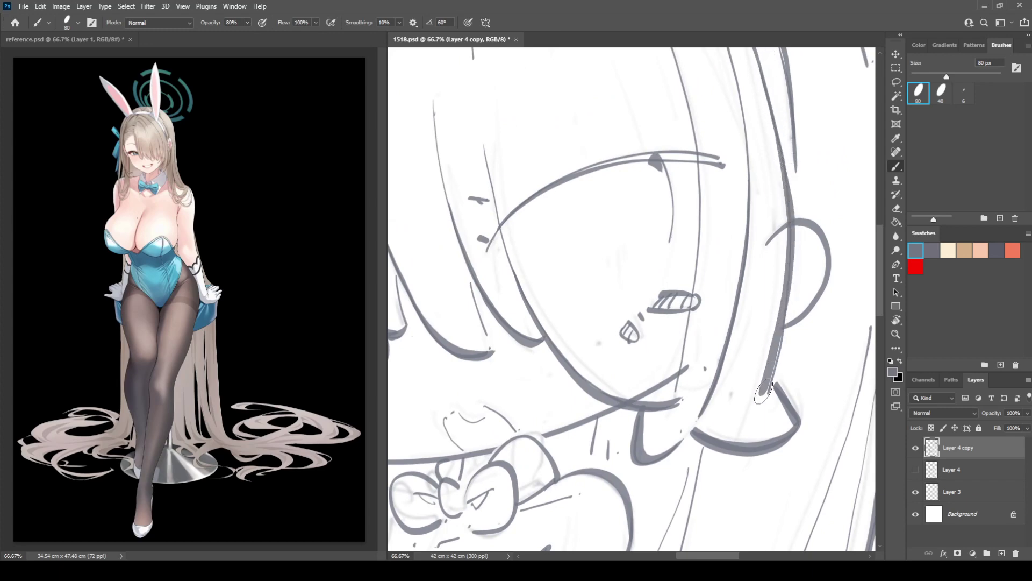
# Step: Thicken both edges of the right-hand bunny ear and the headband beside it, with short hatch strokes at their bases
pyautogui.moveTo(395, 420)
pyautogui.mouseDown()
pyautogui.moveTo(694, 278)
pyautogui.moveTo(699, 360)
pyautogui.moveTo(664, 368)
pyautogui.moveTo(502, 261)
pyautogui.mouseUp()
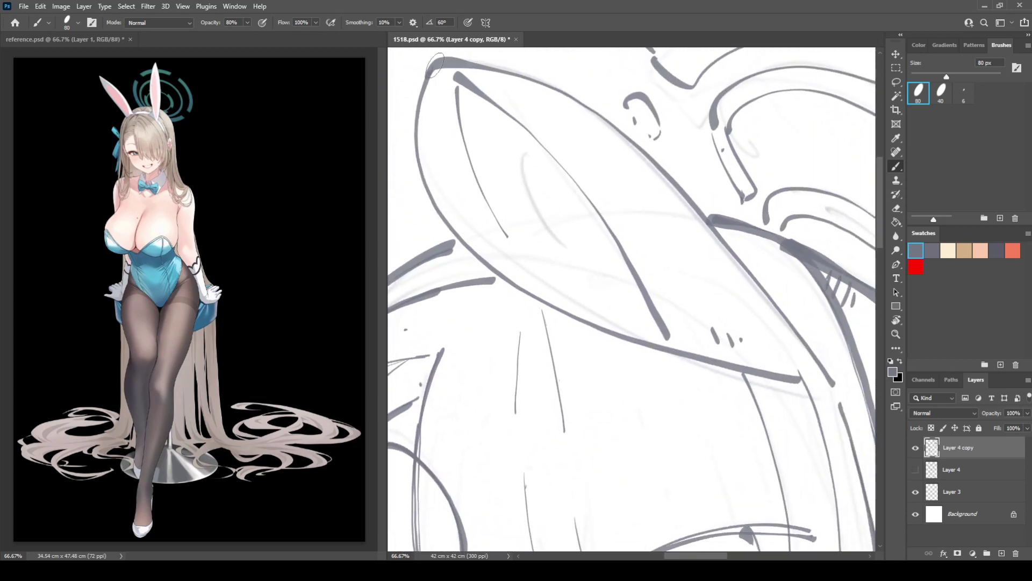
pyautogui.moveTo(436, 63)
pyautogui.mouseDown()
pyautogui.moveTo(419, 137)
pyautogui.moveTo(438, 212)
pyautogui.moveTo(487, 271)
pyautogui.moveTo(557, 311)
pyautogui.moveTo(799, 379)
pyautogui.mouseUp()
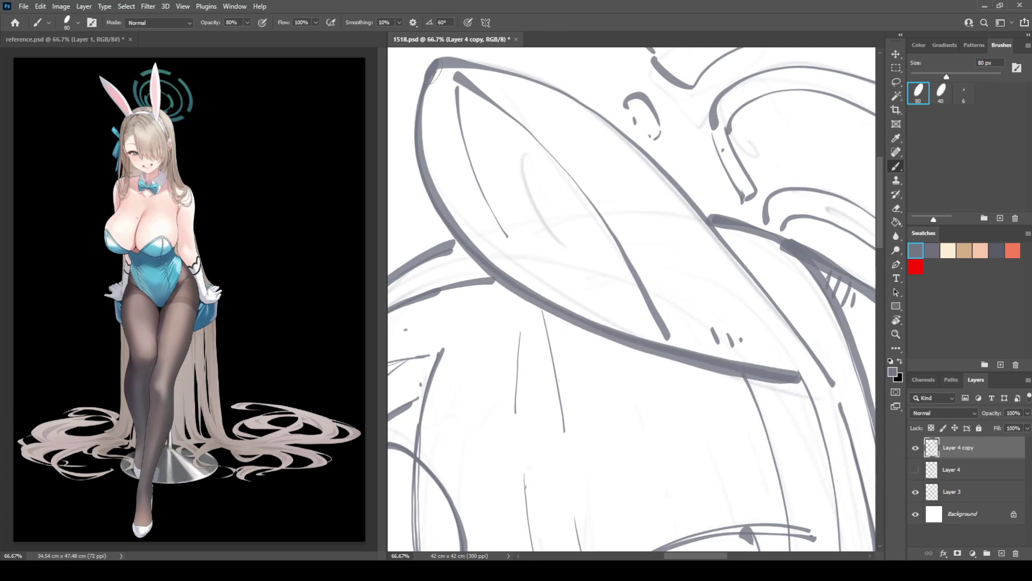
pyautogui.moveTo(434, 70)
pyautogui.mouseDown()
pyautogui.moveTo(550, 93)
pyautogui.moveTo(647, 162)
pyautogui.moveTo(735, 248)
pyautogui.moveTo(833, 389)
pyautogui.mouseUp()
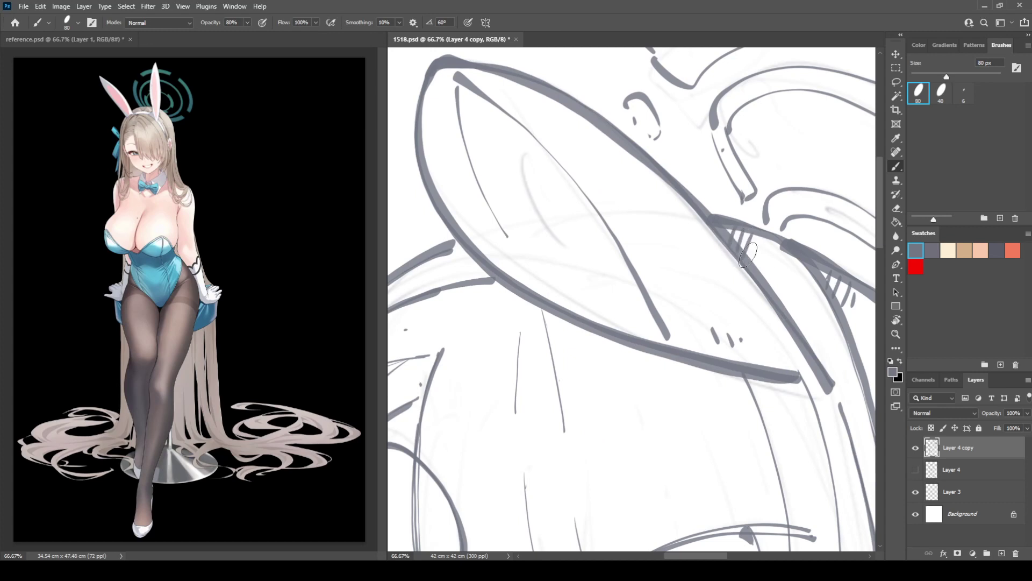
pyautogui.hscroll(-5, 637, 262)
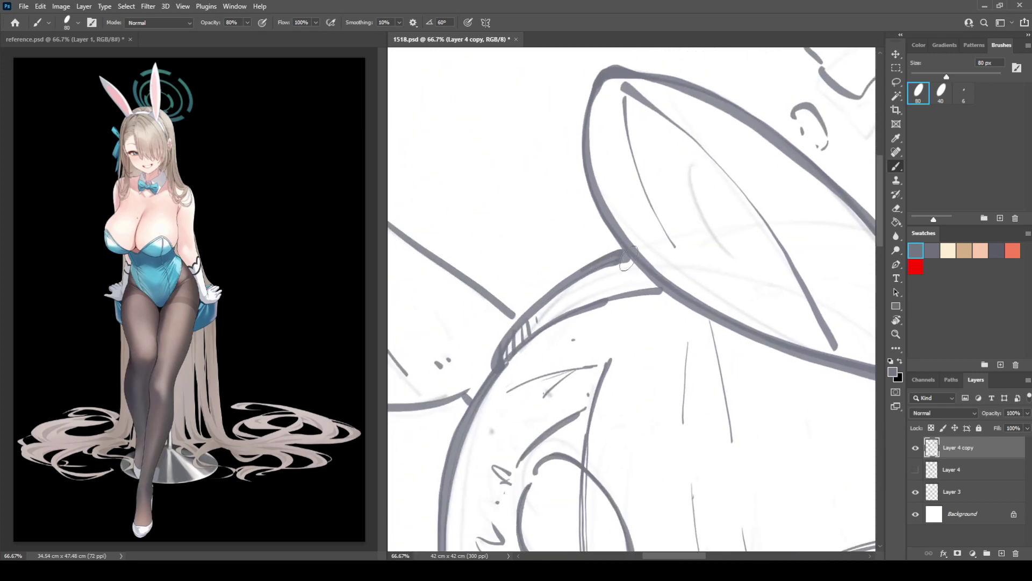
pyautogui.hscroll(-8, 621, 262)
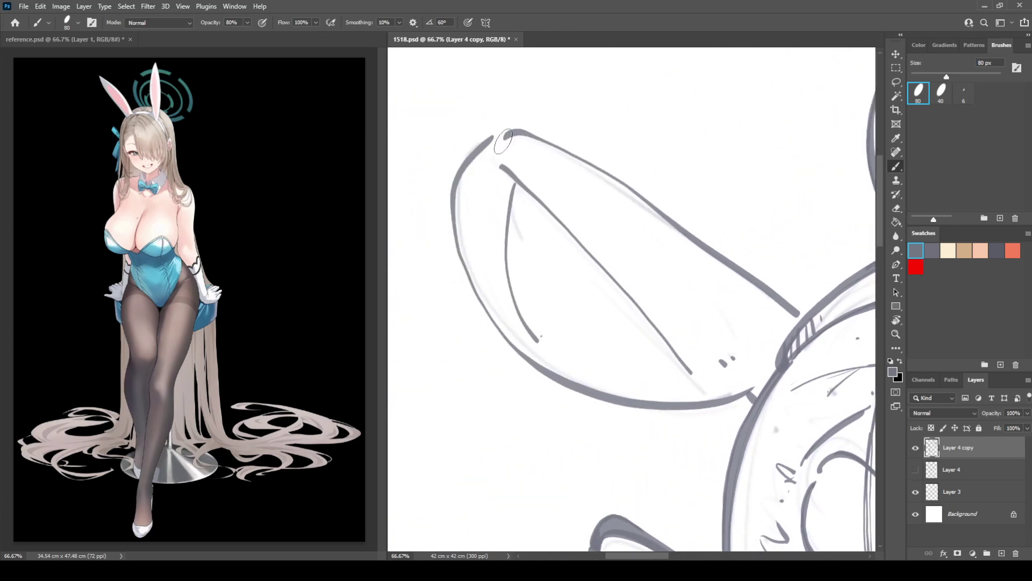
# Step: Thicken the outer outline and the inner-ear lines of the left-hand bunny ear
pyautogui.moveTo(513, 133)
pyautogui.mouseDown()
pyautogui.moveTo(476, 151)
pyautogui.moveTo(457, 175)
pyautogui.moveTo(454, 218)
pyautogui.moveTo(496, 334)
pyautogui.moveTo(529, 370)
pyautogui.moveTo(613, 405)
pyautogui.moveTo(744, 403)
pyautogui.mouseUp()
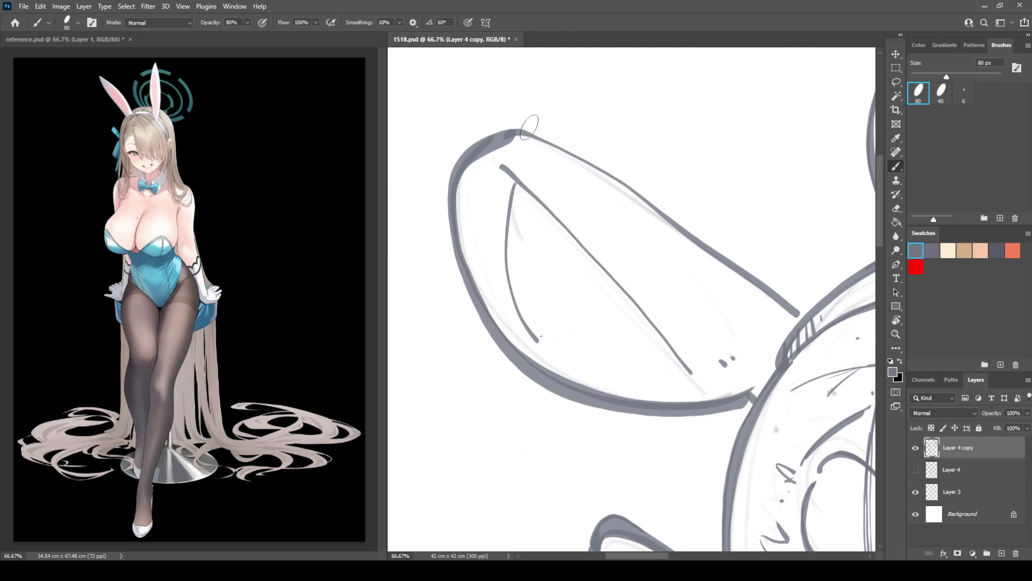
pyautogui.moveTo(514, 134)
pyautogui.mouseDown()
pyautogui.moveTo(604, 171)
pyautogui.moveTo(717, 245)
pyautogui.moveTo(797, 313)
pyautogui.mouseUp()
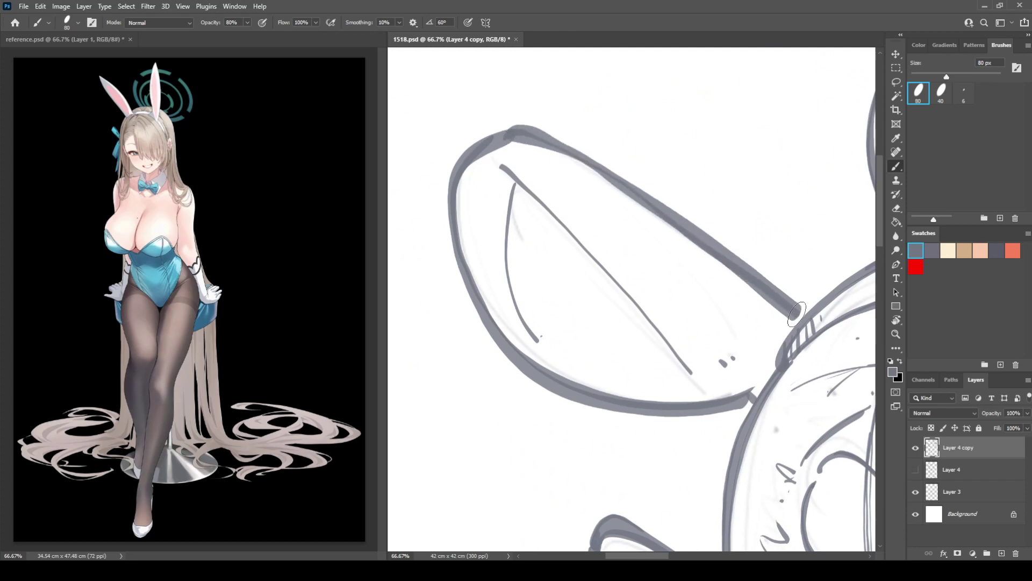
pyautogui.moveTo(495, 303)
pyautogui.mouseDown()
pyautogui.moveTo(511, 355)
pyautogui.moveTo(597, 401)
pyautogui.moveTo(671, 412)
pyautogui.moveTo(758, 396)
pyautogui.mouseUp()
pyautogui.moveTo(566, 243)
pyautogui.mouseDown()
pyautogui.moveTo(513, 276)
pyautogui.moveTo(533, 253)
pyautogui.mouseUp()
pyautogui.moveTo(471, 177); pyautogui.dragTo(657, 381)
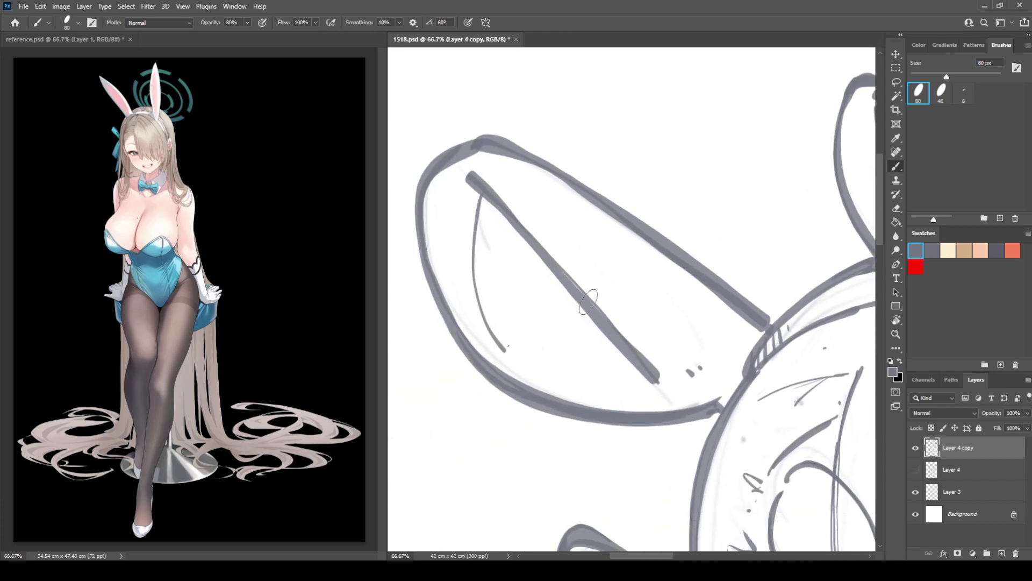
pyautogui.moveTo(484, 195)
pyautogui.mouseDown()
pyautogui.moveTo(479, 255)
pyautogui.moveTo(504, 357)
pyautogui.mouseUp()
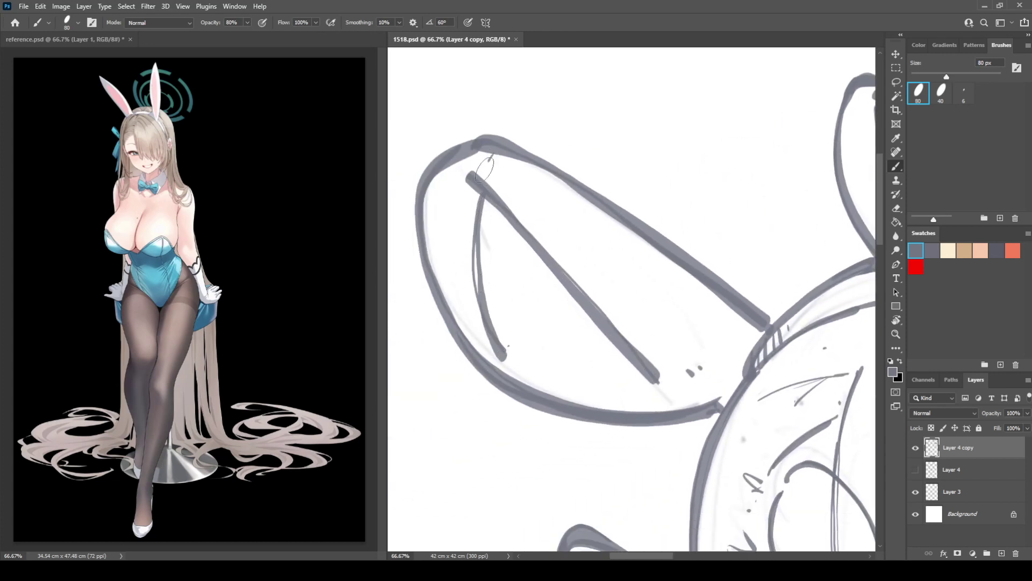
# Step: Touch up the left-hand bunny ear near its tip and thicken the inner line of the right-hand bunny ear
pyautogui.moveTo(484, 170); pyautogui.dragTo(479, 176)
pyautogui.moveTo(506, 159); pyautogui.dragTo(498, 173)
pyautogui.moveTo(766, 220); pyautogui.dragTo(434, 287)
pyautogui.moveTo(545, 163)
pyautogui.mouseDown()
pyautogui.moveTo(688, 304)
pyautogui.moveTo(736, 381)
pyautogui.moveTo(598, 188)
pyautogui.moveTo(548, 174)
pyautogui.moveTo(617, 219)
pyautogui.moveTo(655, 272)
pyautogui.moveTo(567, 272)
pyautogui.moveTo(618, 355)
pyautogui.mouseUp()
pyautogui.press('e')
pyautogui.press('b')
pyautogui.moveTo(777, 185)
pyautogui.mouseDown()
pyautogui.moveTo(664, 281)
pyautogui.moveTo(490, 236)
pyautogui.mouseUp()
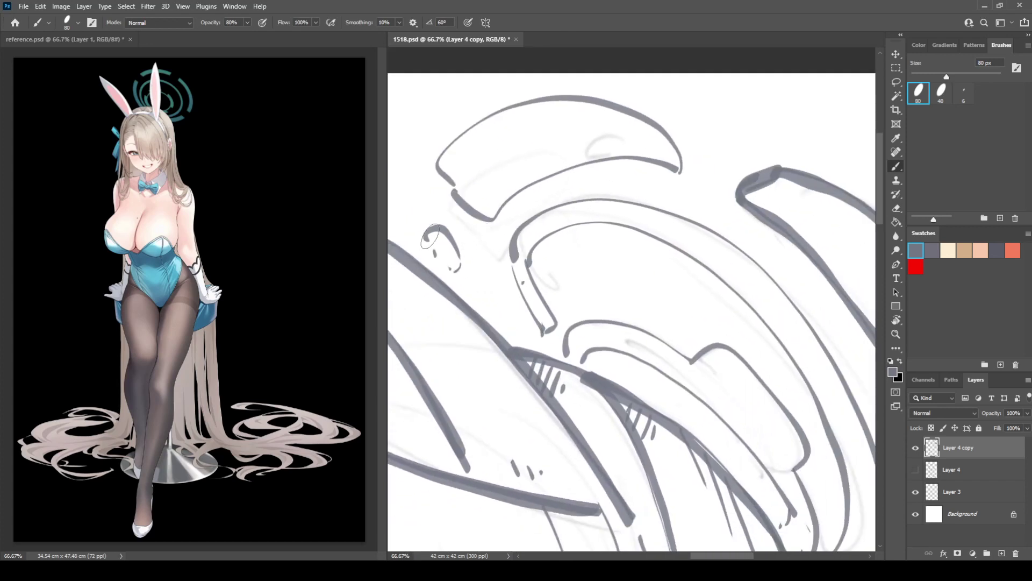
# Step: Redraw the small halo fragment beside the right-hand bunny ear as a thick closed shape, erasing stray marks
pyautogui.moveTo(427, 237)
pyautogui.mouseDown()
pyautogui.moveTo(451, 237)
pyautogui.moveTo(461, 269)
pyautogui.mouseUp()
pyautogui.press('e')
pyautogui.press('b')
pyautogui.moveTo(425, 240)
pyautogui.mouseDown()
pyautogui.moveTo(458, 271)
pyautogui.moveTo(450, 279)
pyautogui.mouseUp()
pyautogui.press('e')
pyautogui.press('b')
pyautogui.moveTo(433, 245); pyautogui.dragTo(457, 272)
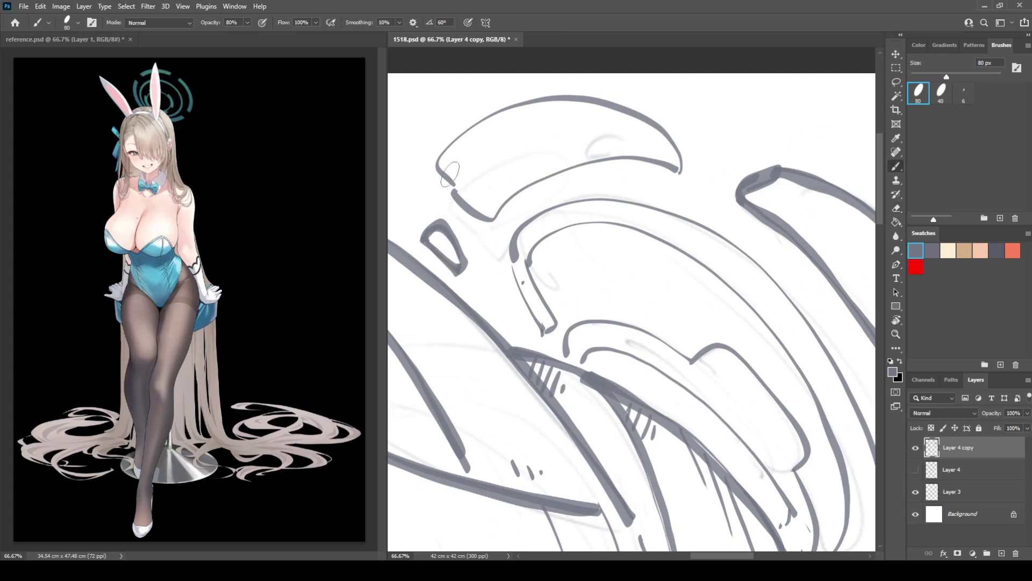
# Step: Thicken the outline of the halo's topmost curved segment and square off its right end
pyautogui.moveTo(435, 162)
pyautogui.mouseDown()
pyautogui.moveTo(482, 216)
pyautogui.moveTo(610, 157)
pyautogui.moveTo(693, 173)
pyautogui.mouseUp()
pyautogui.moveTo(434, 167)
pyautogui.mouseDown()
pyautogui.moveTo(473, 123)
pyautogui.moveTo(592, 96)
pyautogui.moveTo(678, 126)
pyautogui.moveTo(687, 171)
pyautogui.mouseUp()
pyautogui.moveTo(674, 131)
pyautogui.mouseDown()
pyautogui.moveTo(638, 114)
pyautogui.moveTo(691, 172)
pyautogui.mouseUp()
pyautogui.press('e')
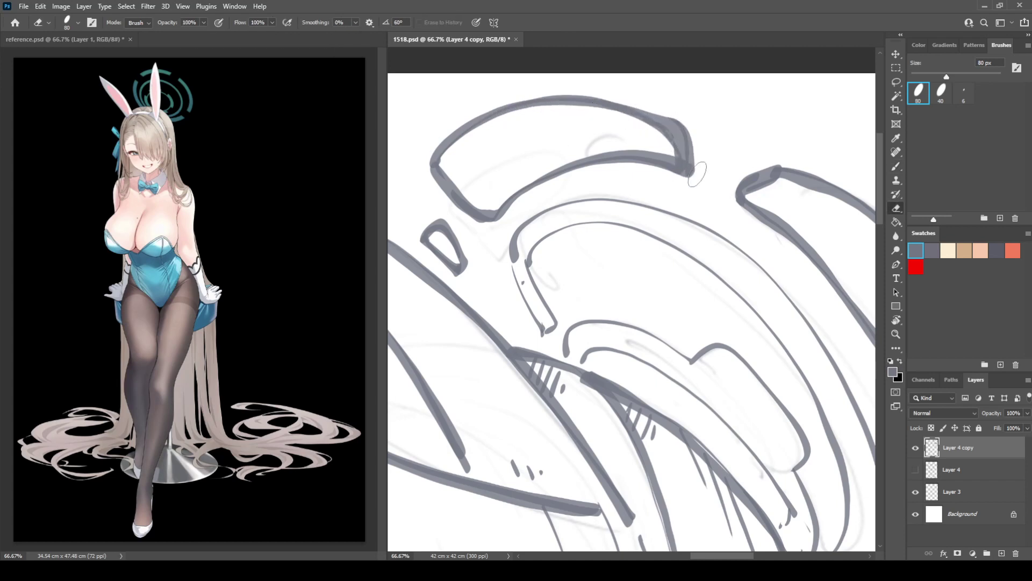
# Step: Erase the loose marks at the left end of the halo's middle band and redraw that end with a thick line
pyautogui.moveTo(696, 218); pyautogui.dragTo(647, 110)
pyautogui.moveTo(476, 141)
pyautogui.mouseDown()
pyautogui.moveTo(486, 194)
pyautogui.moveTo(506, 220)
pyautogui.moveTo(500, 228)
pyautogui.moveTo(471, 186)
pyautogui.moveTo(492, 223)
pyautogui.mouseUp()
pyautogui.press('b')
pyautogui.moveTo(466, 117)
pyautogui.mouseDown()
pyautogui.moveTo(467, 185)
pyautogui.moveTo(492, 222)
pyautogui.moveTo(471, 176)
pyautogui.mouseUp()
pyautogui.press('e')
pyautogui.press('b')
# Step: Thicken the two long arcs of the halo's middle band and trim their lower ends with the eraser
pyautogui.moveTo(442, 107)
pyautogui.mouseDown()
pyautogui.moveTo(517, 87)
pyautogui.moveTo(613, 137)
pyautogui.moveTo(693, 216)
pyautogui.moveTo(732, 301)
pyautogui.moveTo(749, 406)
pyautogui.moveTo(715, 431)
pyautogui.mouseUp()
pyautogui.moveTo(444, 78)
pyautogui.mouseDown()
pyautogui.moveTo(530, 65)
pyautogui.moveTo(640, 114)
pyautogui.moveTo(715, 186)
pyautogui.moveTo(791, 338)
pyautogui.moveTo(775, 427)
pyautogui.moveTo(731, 474)
pyautogui.moveTo(716, 470)
pyautogui.mouseUp()
pyautogui.press('e')
pyautogui.moveTo(743, 439); pyautogui.dragTo(753, 433)
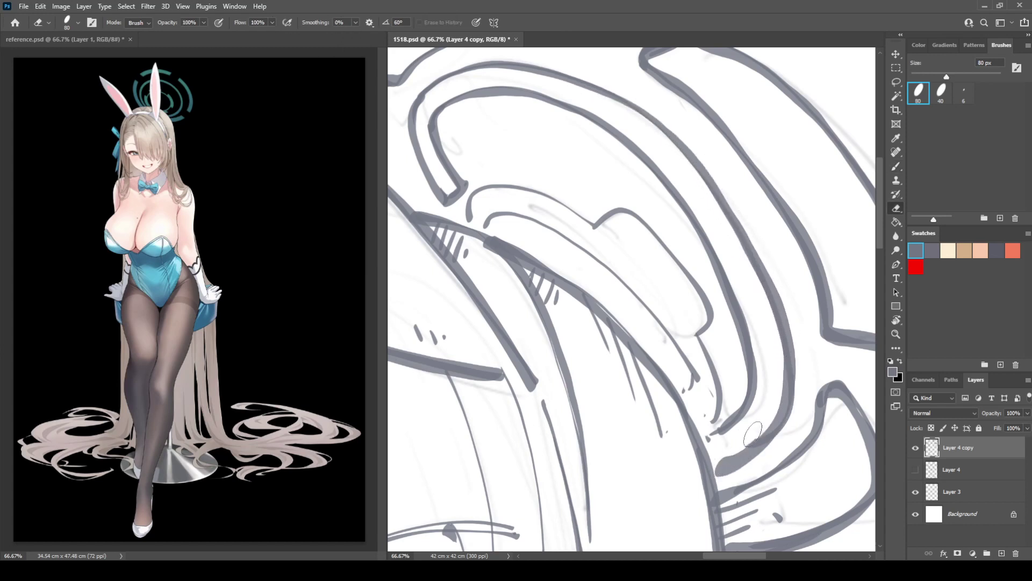
# Step: Thicken the outlines of the halo's inner arc and notched segment with an 80 px brush
pyautogui.press('b')
pyautogui.moveTo(484, 223)
pyautogui.mouseDown()
pyautogui.moveTo(589, 259)
pyautogui.moveTo(665, 326)
pyautogui.moveTo(683, 398)
pyautogui.mouseUp()
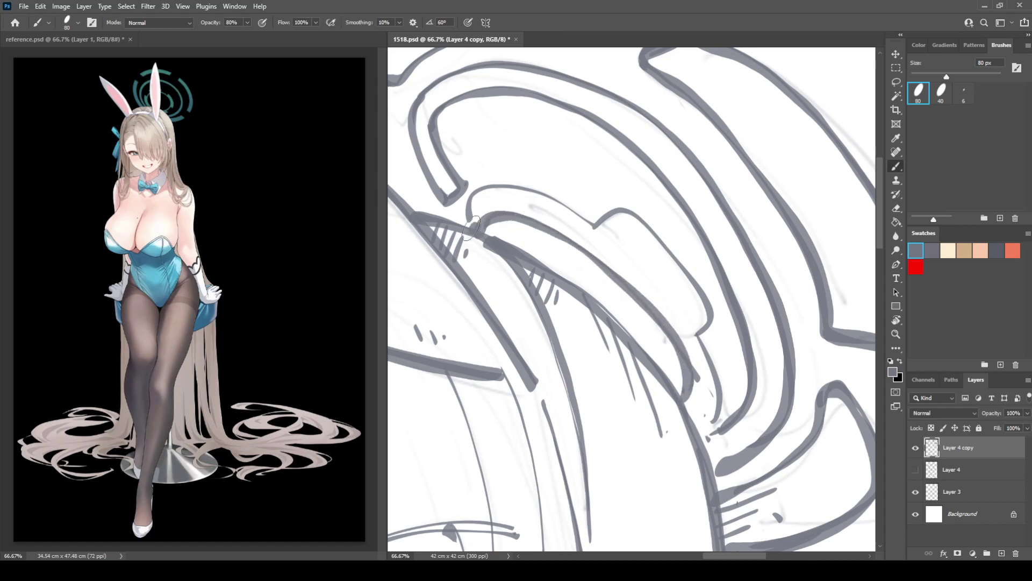
pyautogui.moveTo(472, 228)
pyautogui.mouseDown()
pyautogui.moveTo(478, 192)
pyautogui.moveTo(573, 215)
pyautogui.moveTo(610, 211)
pyautogui.moveTo(669, 253)
pyautogui.moveTo(717, 396)
pyautogui.moveTo(707, 435)
pyautogui.mouseUp()
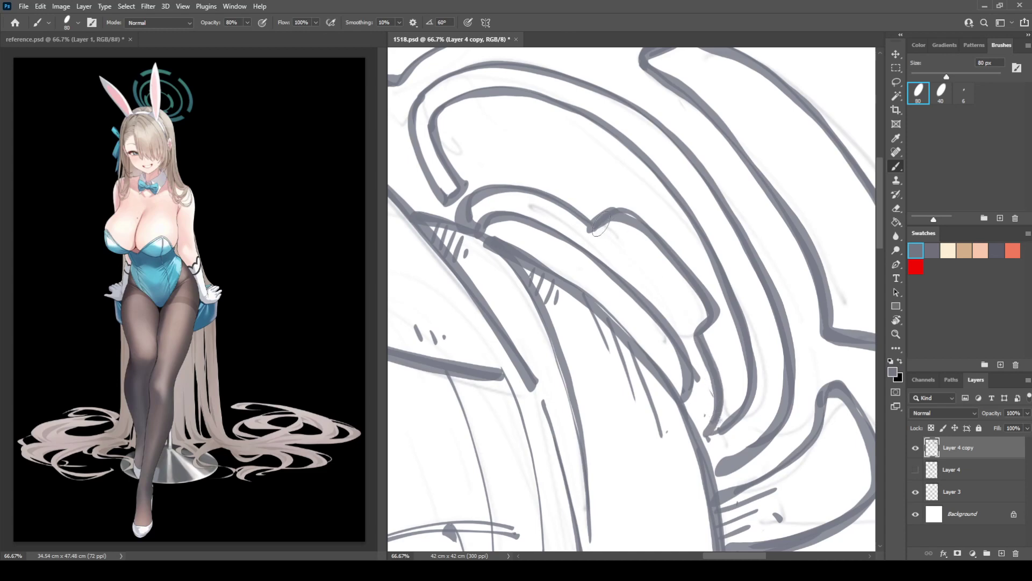
pyautogui.moveTo(602, 223); pyautogui.dragTo(648, 237)
pyautogui.moveTo(746, 393); pyautogui.dragTo(671, 226)
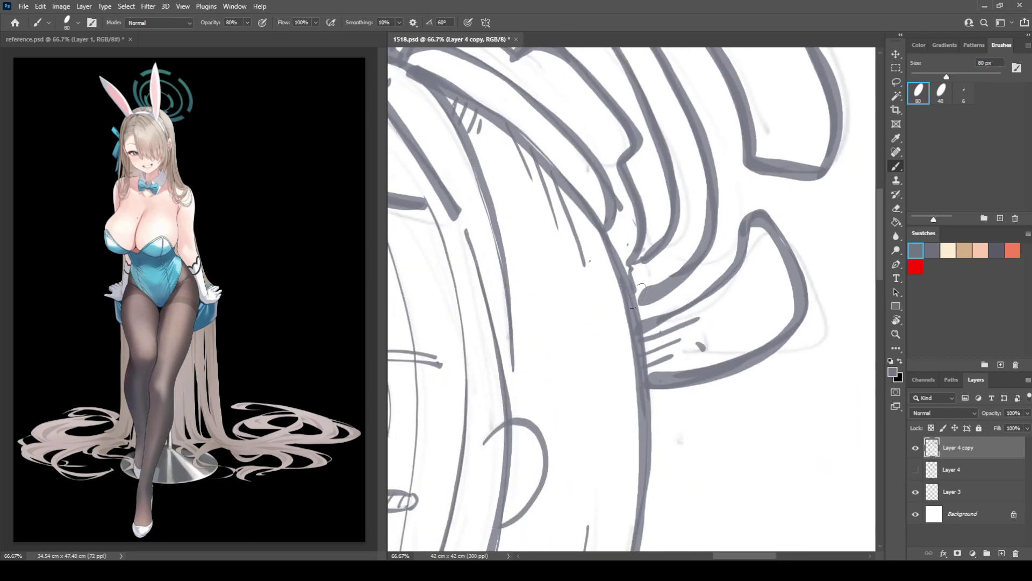
pyautogui.scroll(-4, 571, 153)
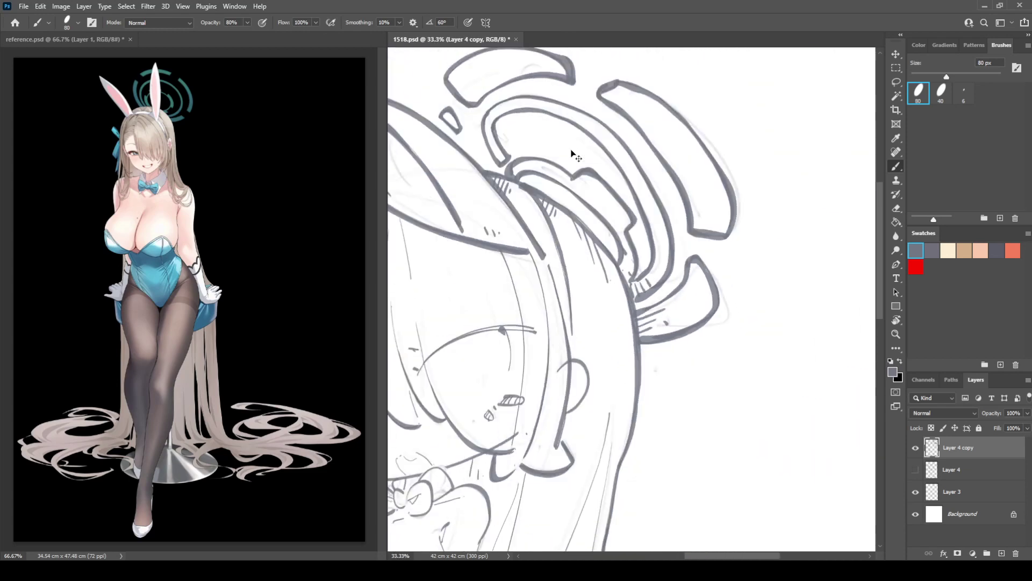
# Step: Thicken the large eye's upper lid line and add a small hatched lash shape at its outer corner
pyautogui.hotkey('ctrl', 'shift', 'h')
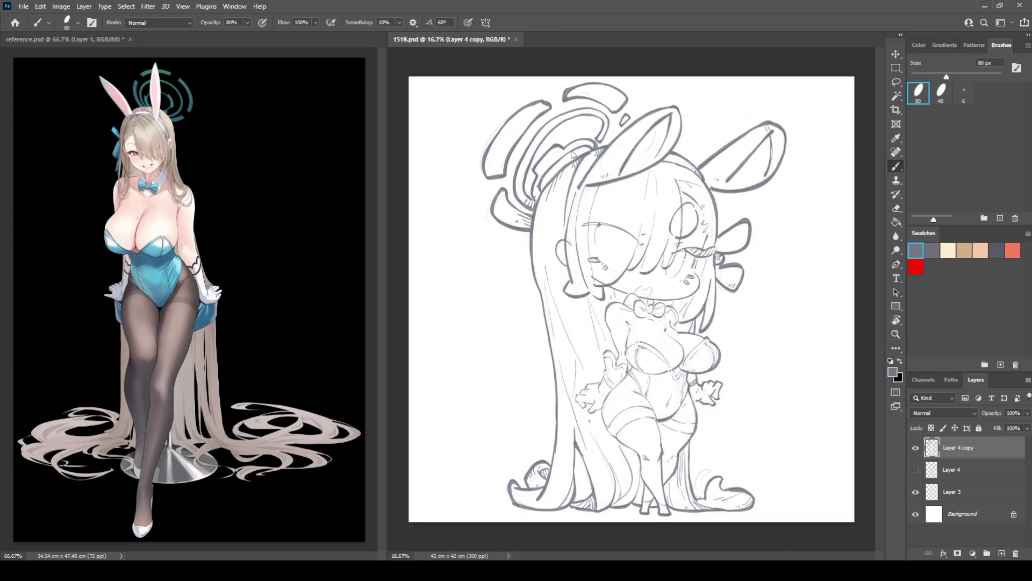
pyautogui.press('h')
pyautogui.hotkey('ctrl', '+')
pyautogui.hotkey('ctrl', '+')
pyautogui.hotkey('ctrl', '+')
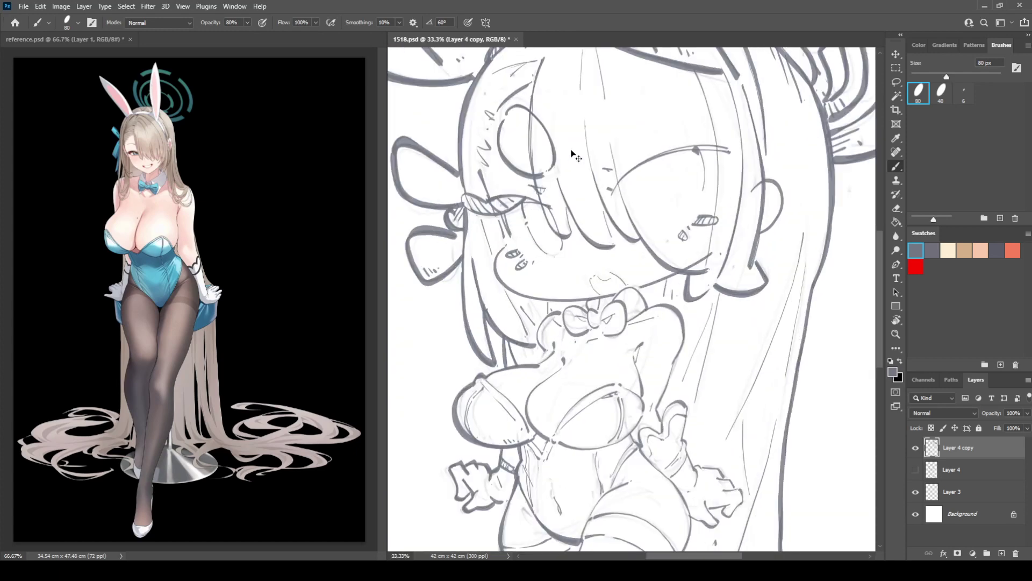
pyautogui.moveTo(697, 167); pyautogui.dragTo(647, 250)
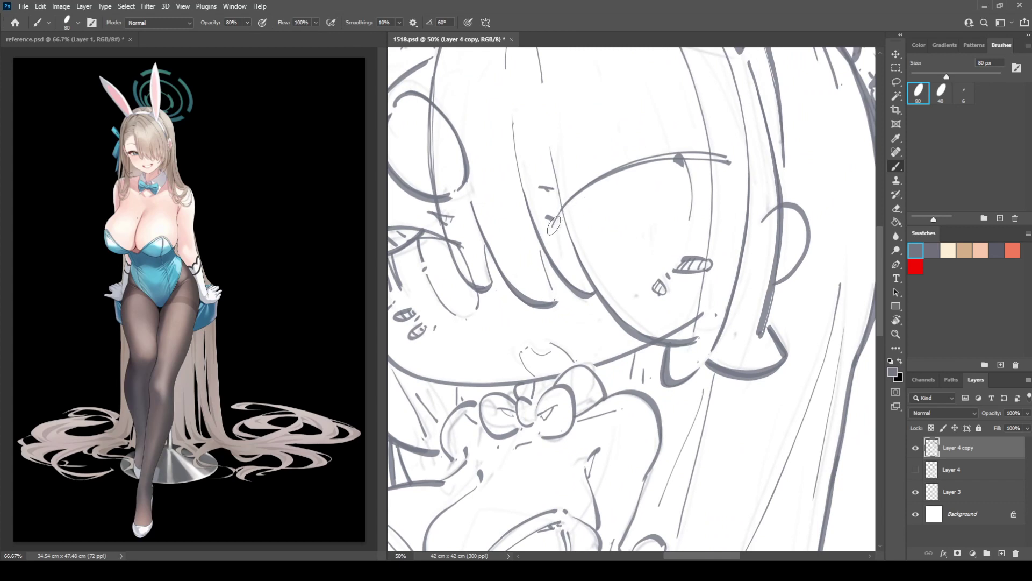
pyautogui.moveTo(553, 225)
pyautogui.mouseDown()
pyautogui.moveTo(695, 156)
pyautogui.moveTo(674, 144)
pyautogui.moveTo(693, 203)
pyautogui.mouseUp()
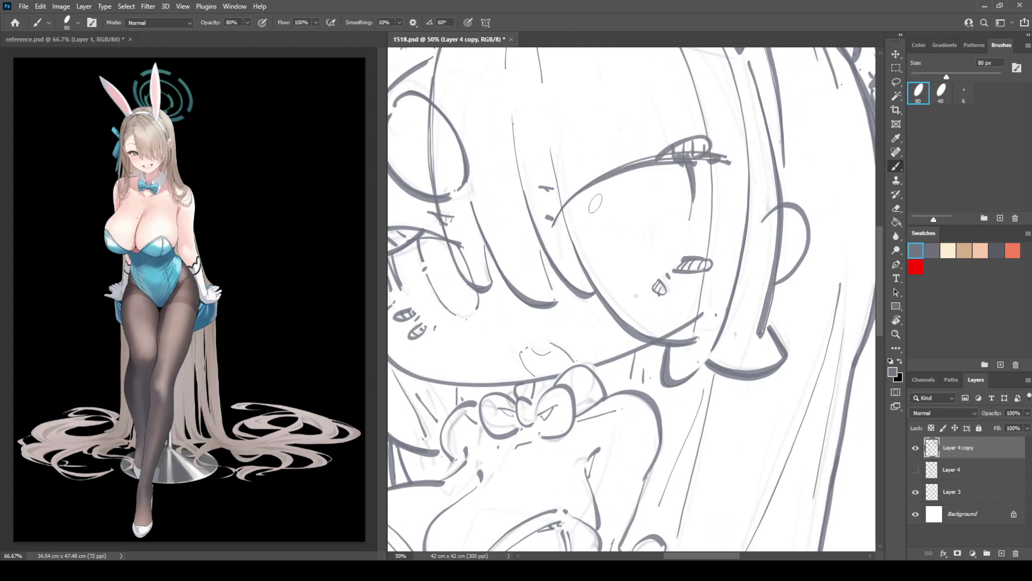
pyautogui.moveTo(554, 228)
pyautogui.mouseDown()
pyautogui.moveTo(630, 166)
pyautogui.moveTo(691, 191)
pyautogui.mouseUp()
# Step: Thicken the upper and lower edges of the wavy eyelid on the half-closed eye
pyautogui.hotkey('ctrl', 'shift', 'h')
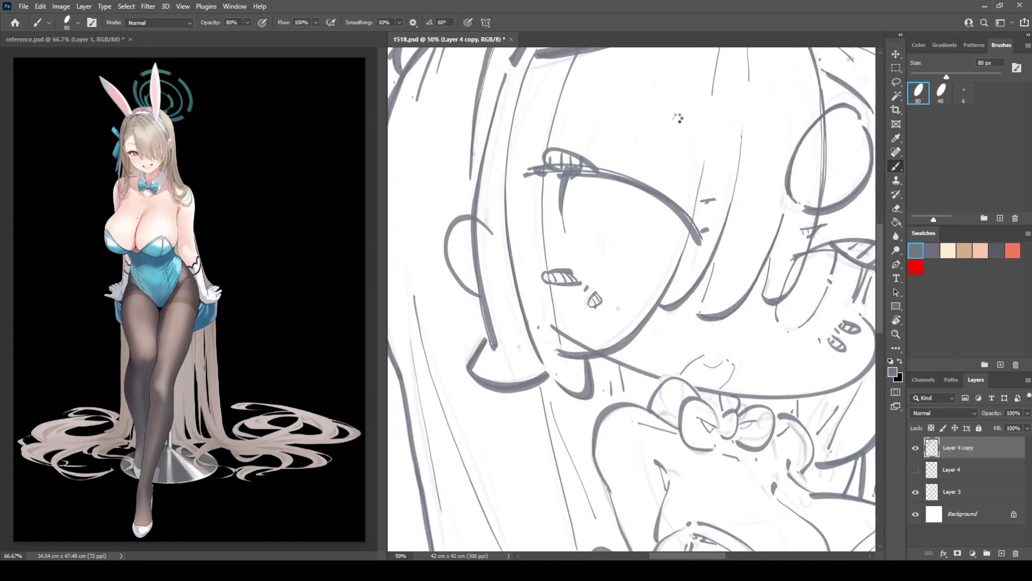
pyautogui.press('h')
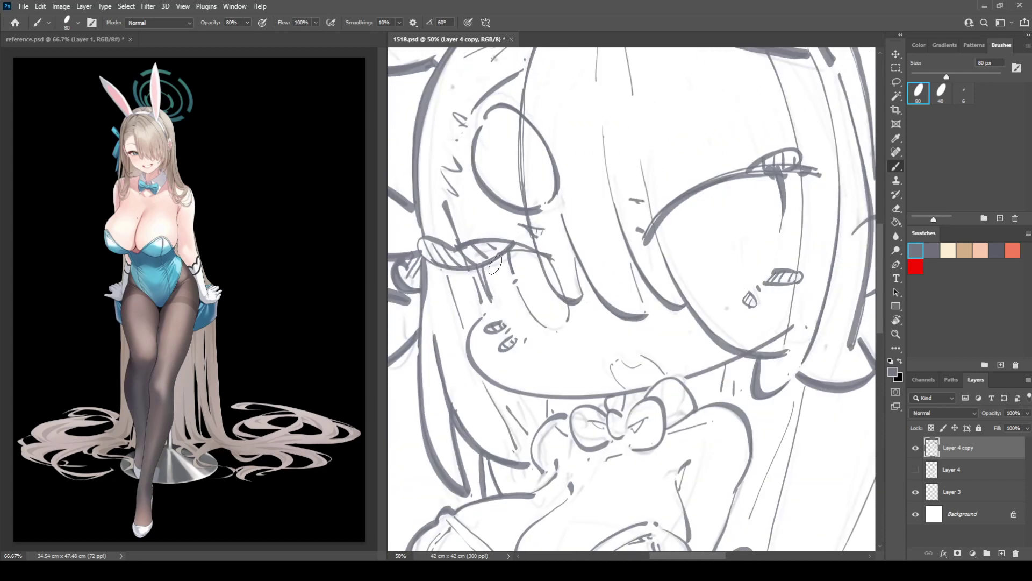
pyautogui.moveTo(417, 240)
pyautogui.mouseDown()
pyautogui.moveTo(429, 246)
pyautogui.moveTo(431, 234)
pyautogui.moveTo(478, 263)
pyautogui.moveTo(507, 248)
pyautogui.mouseUp()
pyautogui.hotkey('ctrl', 'z')
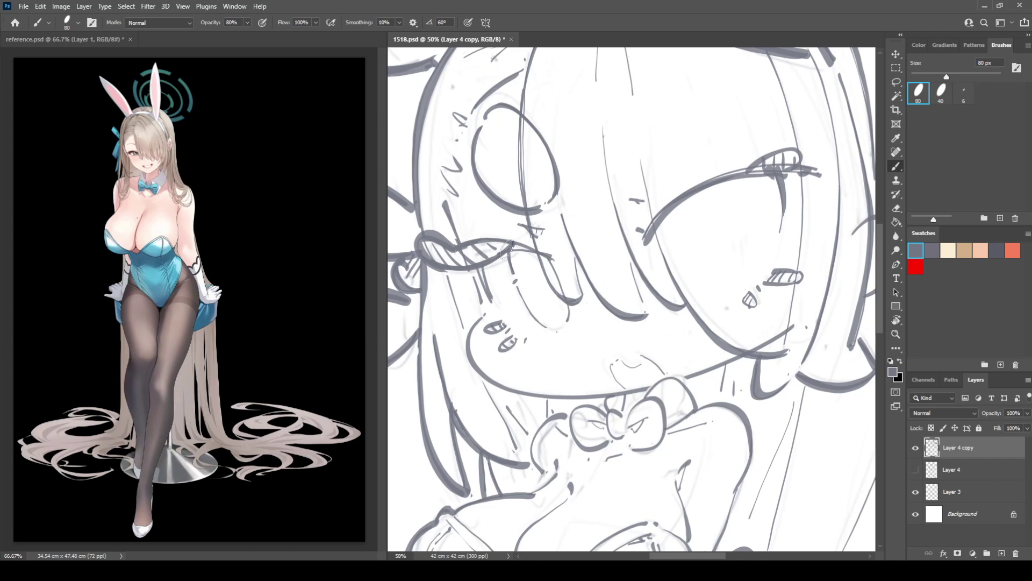
pyautogui.moveTo(436, 264); pyautogui.dragTo(571, 259)
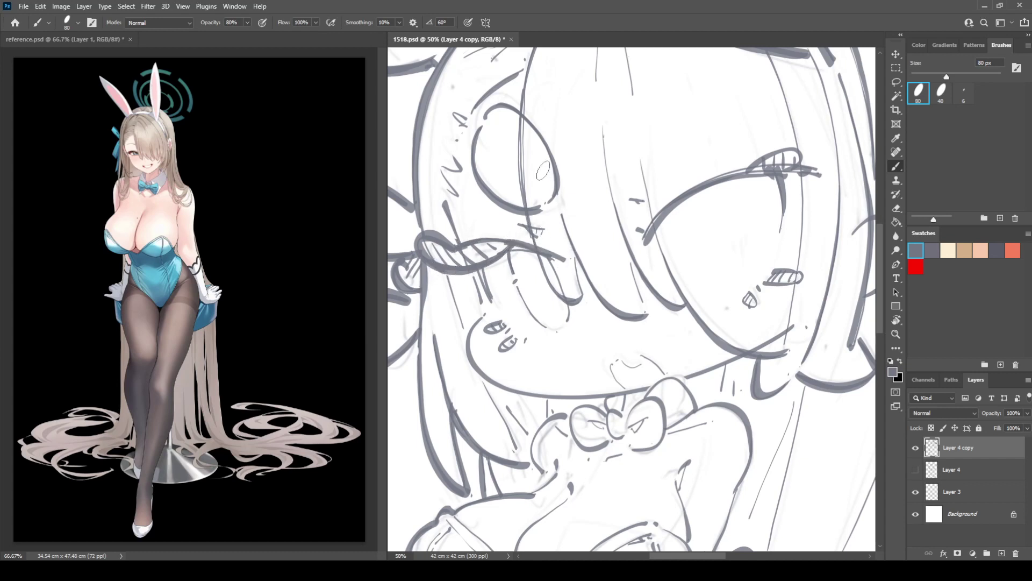
# Step: Examine the whole sketch mirrored and unmirrored, including a closer look at the face and bow tie
pyautogui.hotkey('ctrl', '-')
pyautogui.hotkey('ctrl', '-')
pyautogui.hotkey('ctrl', '-')
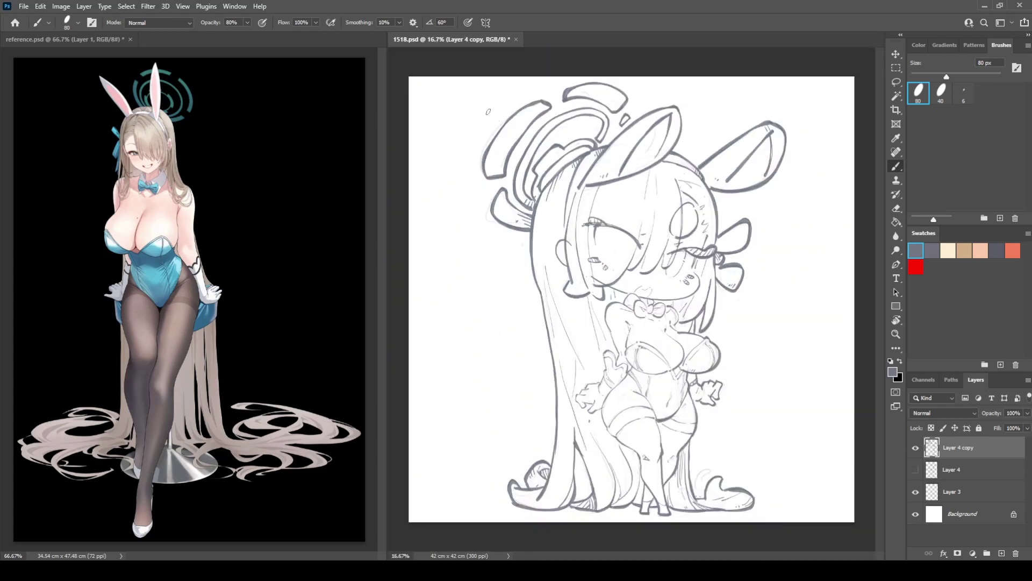
pyautogui.hotkey('ctrl', 'shift', 'h')
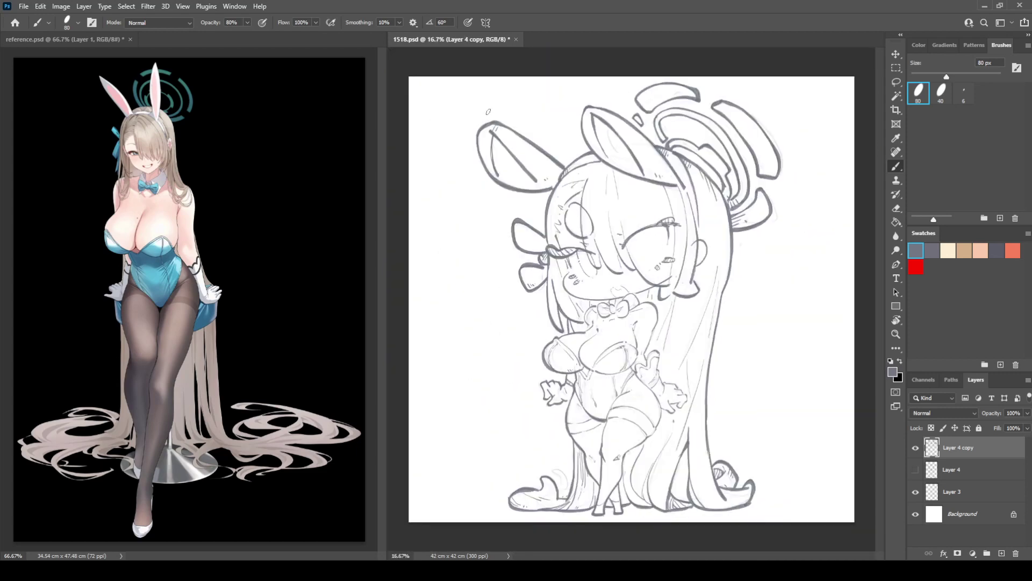
pyautogui.hotkey('ctrl', '+')
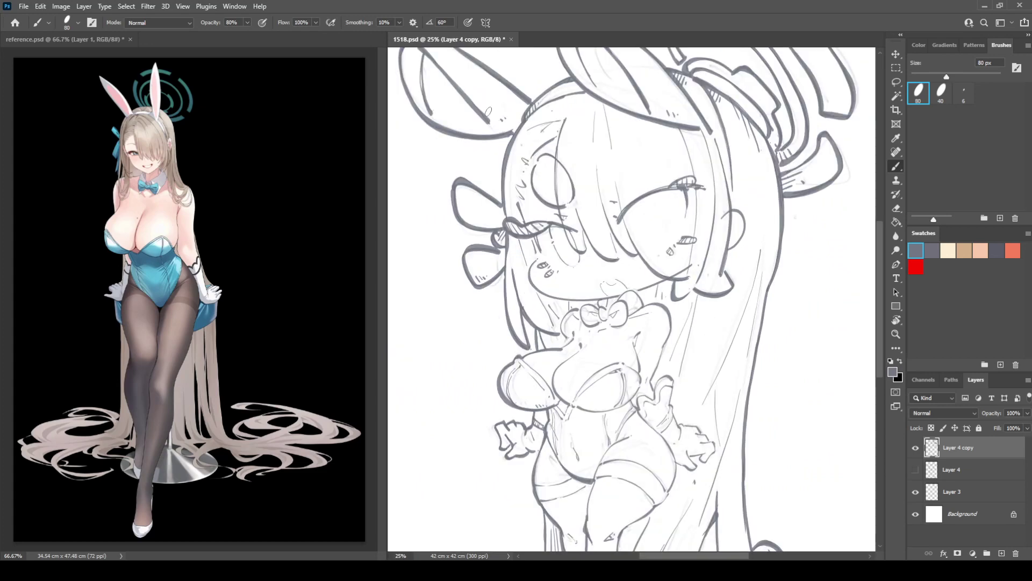
pyautogui.hotkey('ctrl', '+')
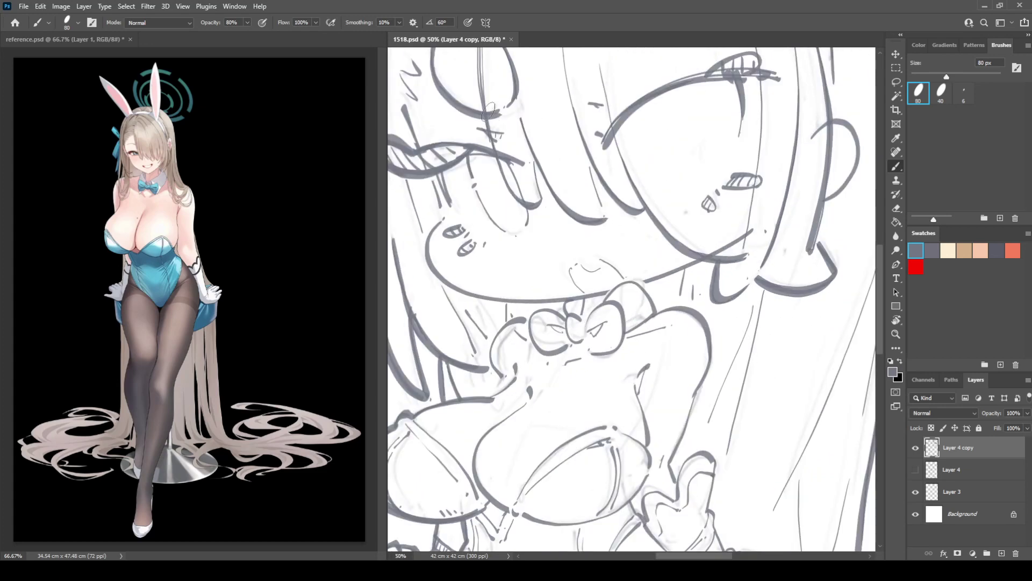
pyautogui.hotkey('ctrl', '-')
pyautogui.hotkey('ctrl', '-')
pyautogui.hotkey('ctrl', '-')
# Step: Duplicate the sketch layer with the original hidden, and fill a new layer beneath the copy with the cream swatch
pyautogui.hotkey('ctrl', 'j')
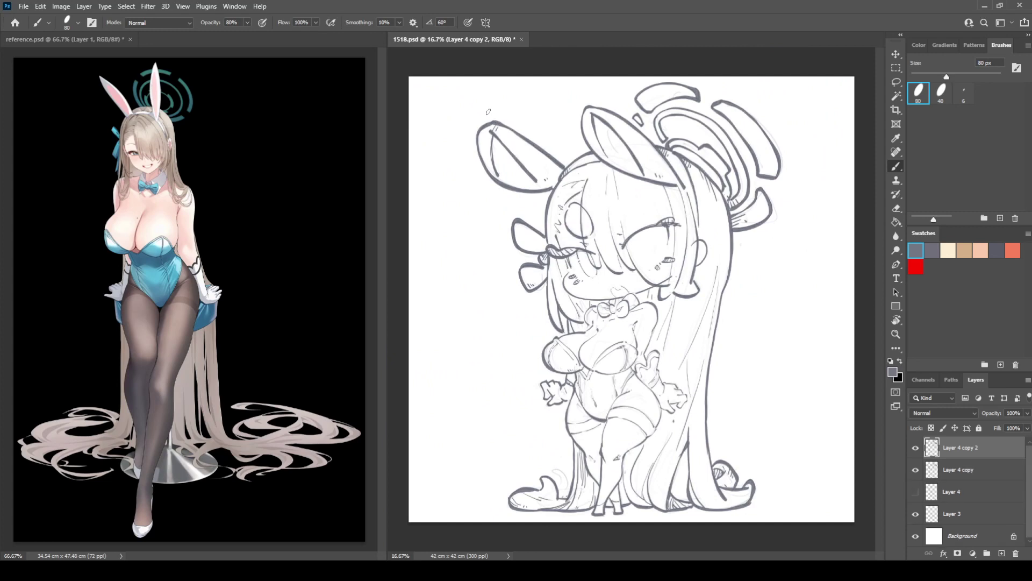
pyautogui.click(915, 472)
pyautogui.keyDown('ctrl'); pyautogui.click(1001, 553); pyautogui.keyUp('ctrl')
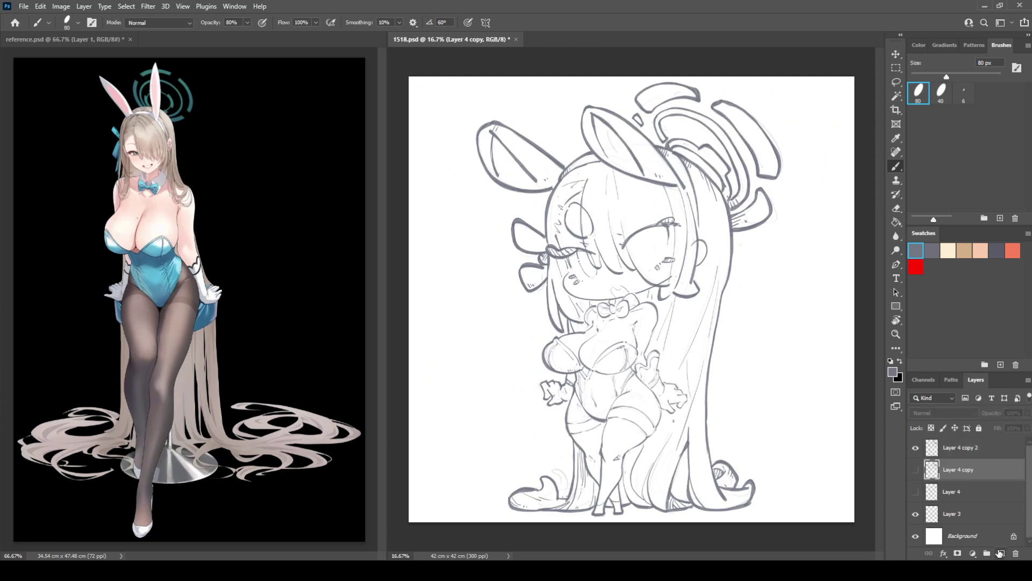
pyautogui.click(949, 251)
pyautogui.press('g')
pyautogui.click(796, 324)
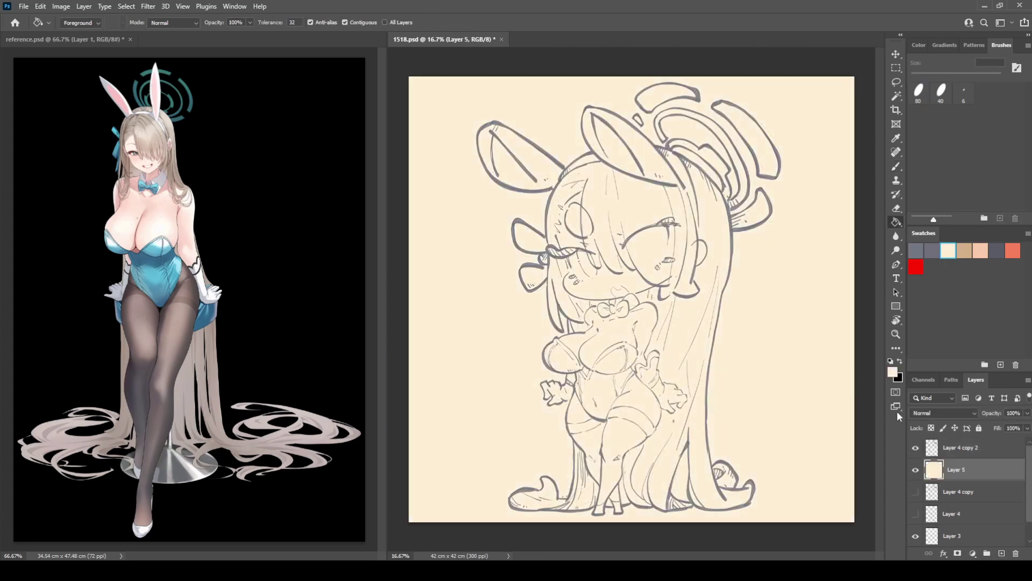
# Step: Recolour the line art dark grey by clipping a filled layer to it and merging the two
pyautogui.click(967, 458)
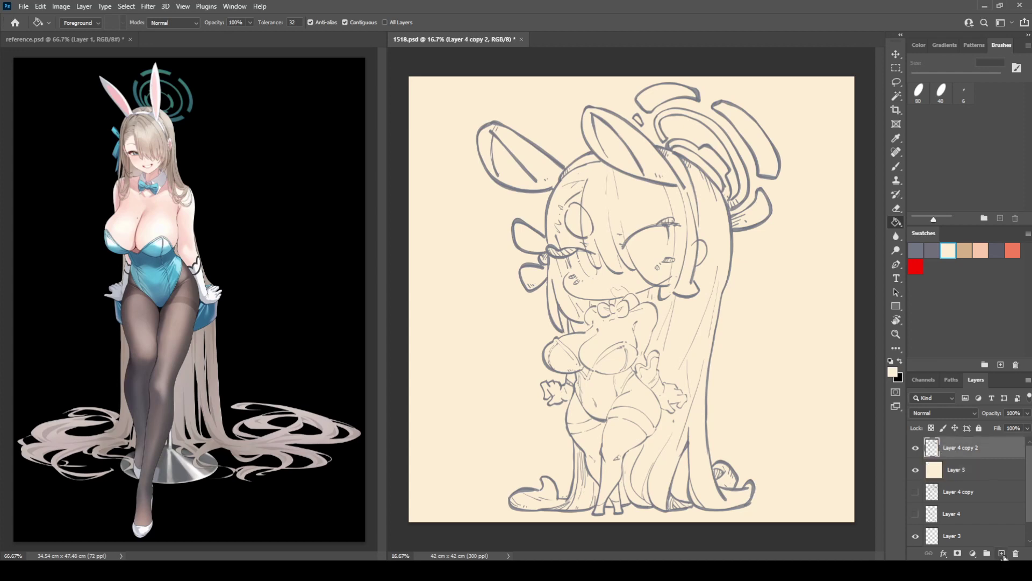
pyautogui.click(1001, 554)
pyautogui.click(998, 251)
pyautogui.click(844, 370)
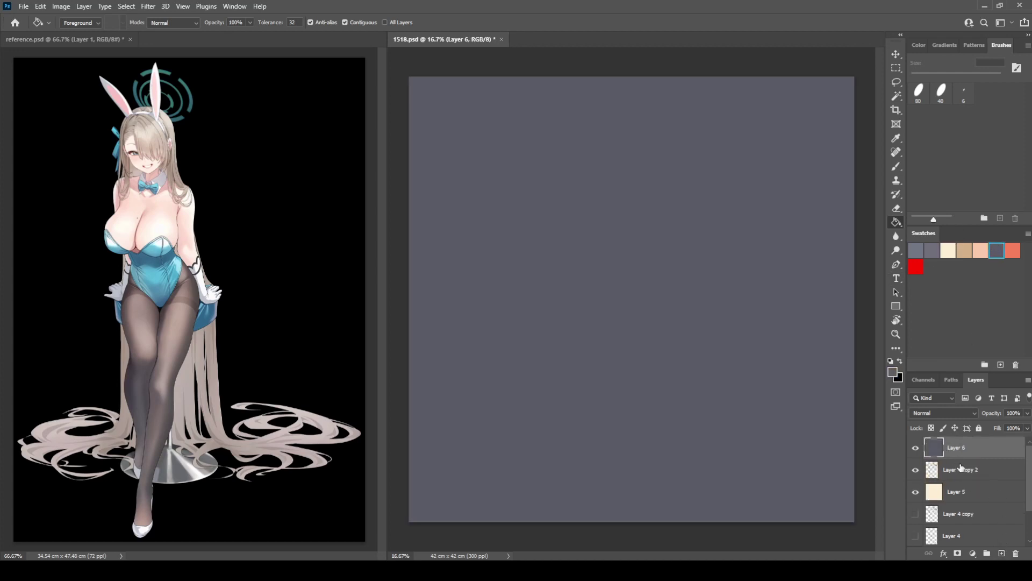
pyautogui.keyDown('alt'); pyautogui.click(957, 456); pyautogui.keyUp('alt')
pyautogui.hotkey('ctrl', 'e')
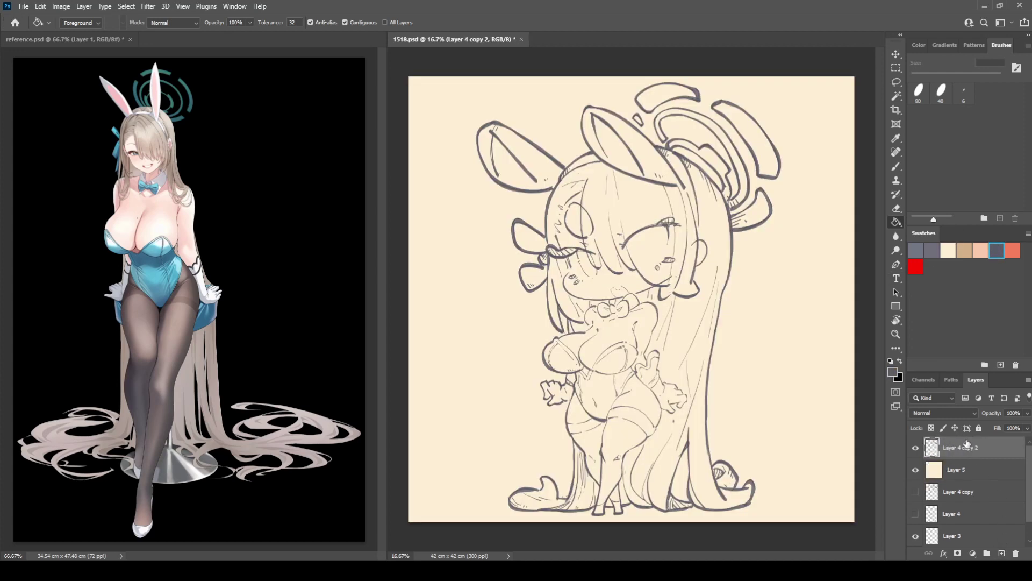
# Step: On the cream layer, dab a pale skin pink sampled from the reference beside the figure with a 300 px brush
pyautogui.click(941, 474)
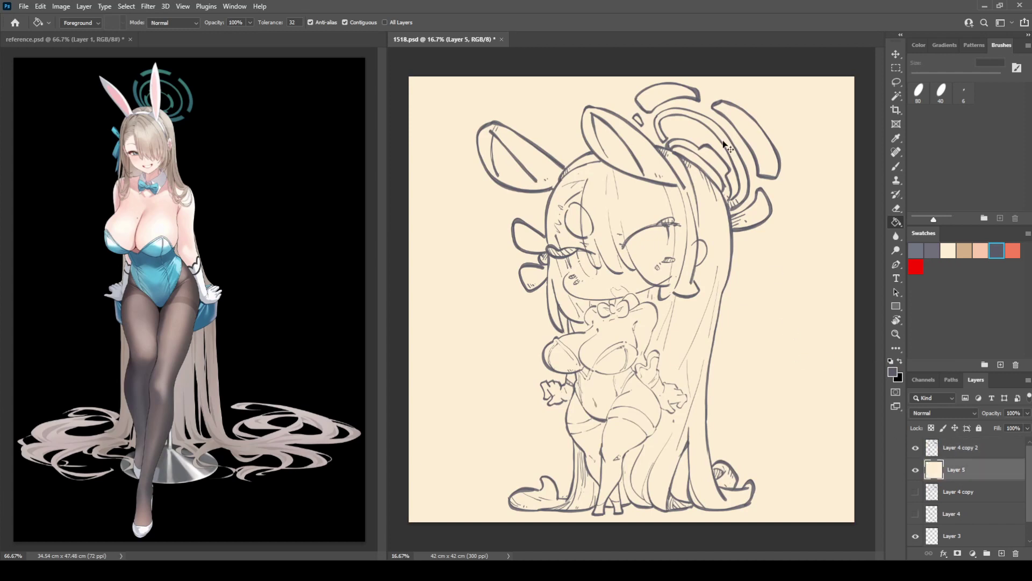
pyautogui.scroll(1, 727, 145)
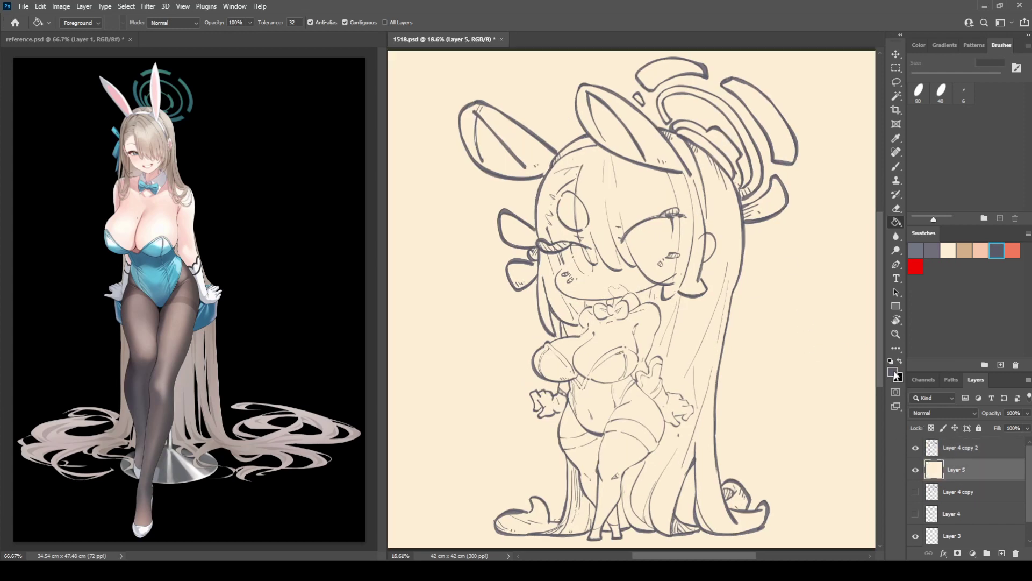
pyautogui.press('i')
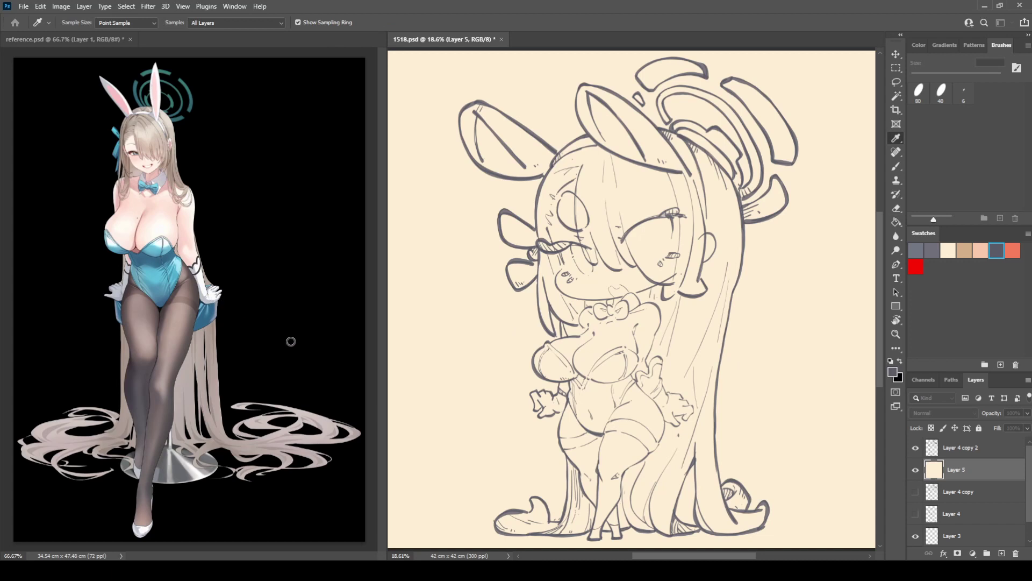
pyautogui.press('b')
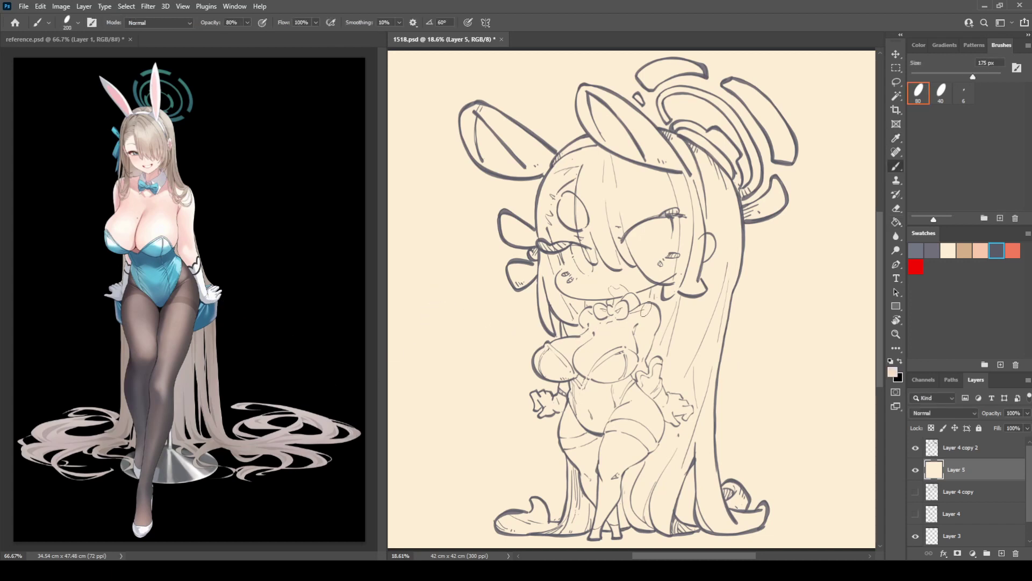
pyautogui.click(815, 278)
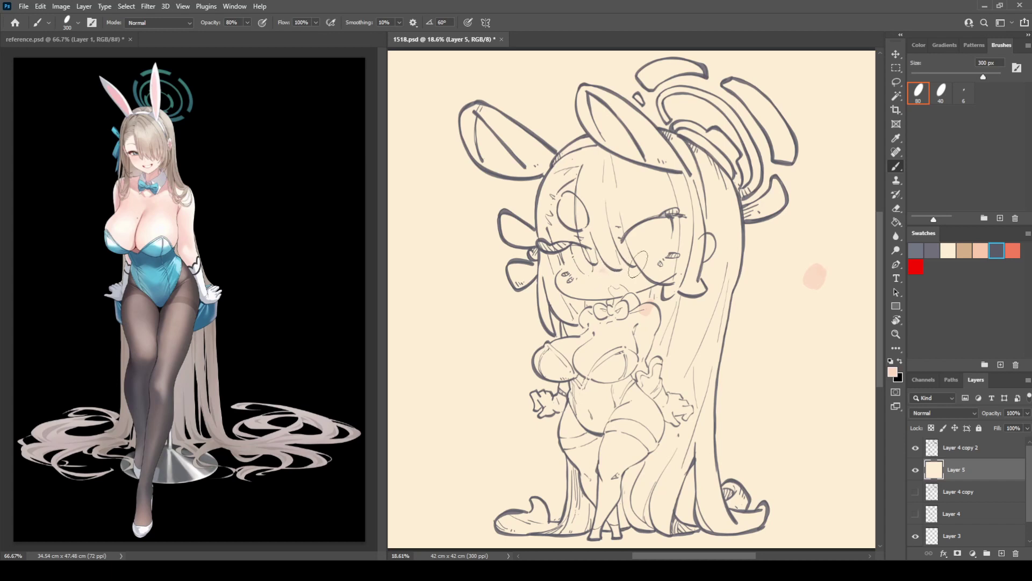
# Step: Dab pale pink around both eyes, the cheeks and the ear on the cream layer
pyautogui.moveTo(548, 236); pyautogui.dragTo(539, 240)
pyautogui.click(664, 203)
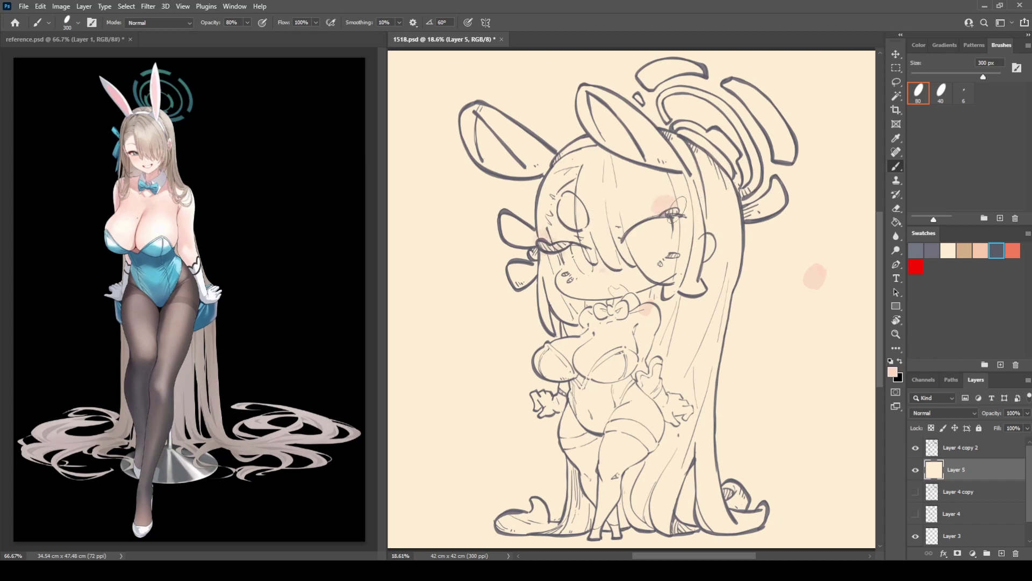
pyautogui.click(586, 231)
pyautogui.click(561, 277)
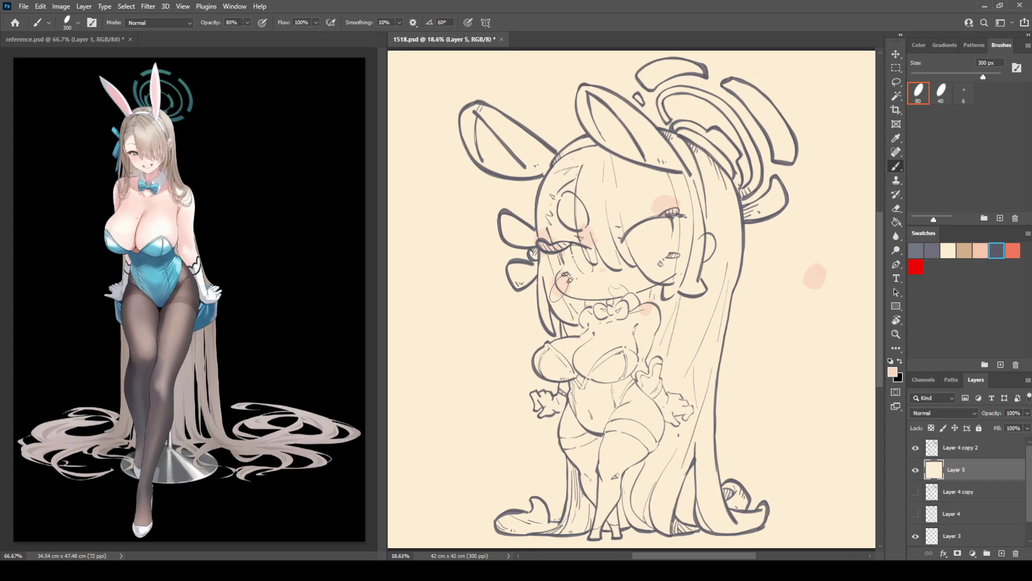
pyautogui.click(673, 269)
pyautogui.click(712, 231)
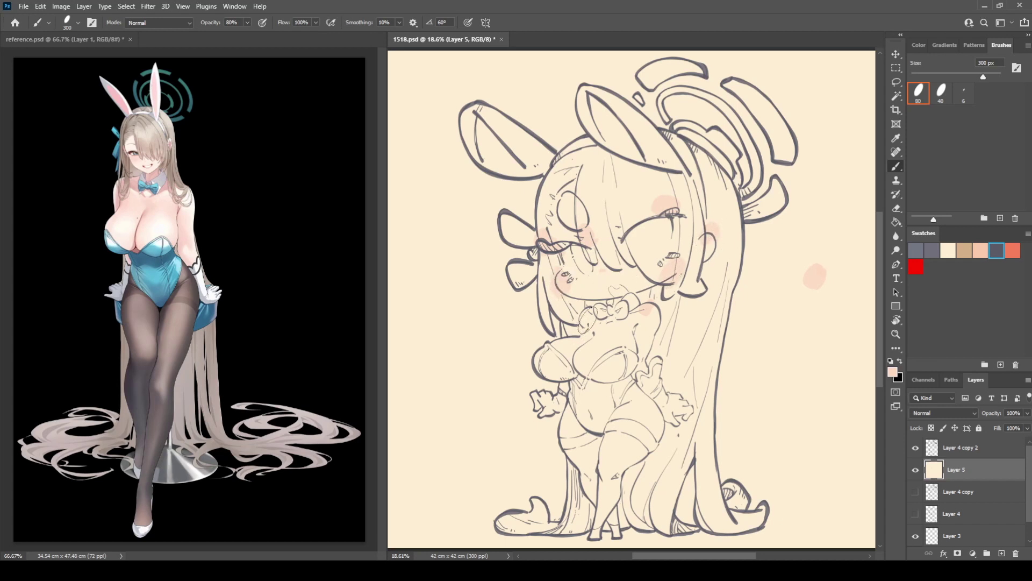
# Step: Paint pale pink patches on the far shoulder, neck and chest, undoing one misplaced dab
pyautogui.click(588, 318)
pyautogui.click(599, 332)
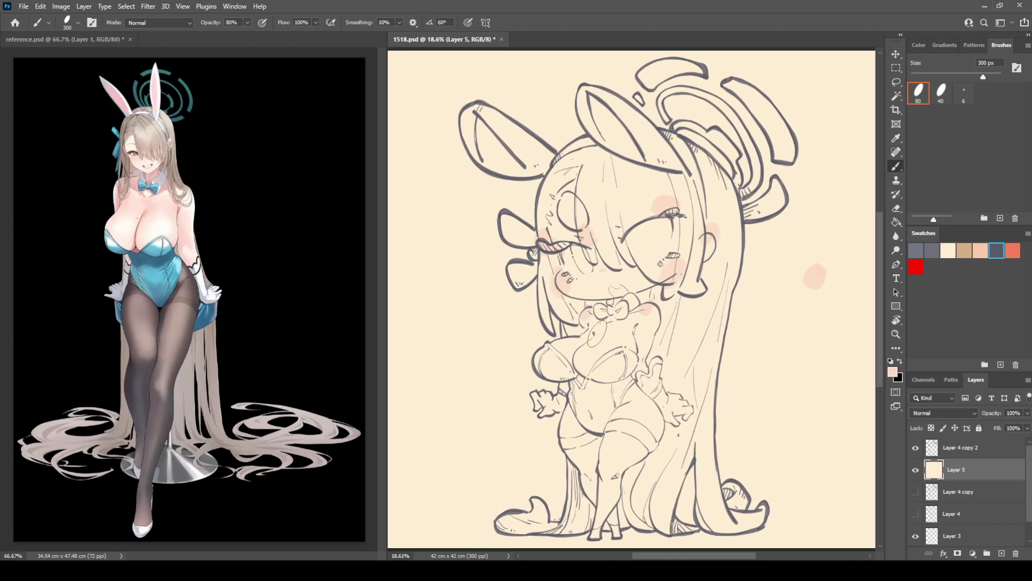
pyautogui.click(554, 345)
pyautogui.click(586, 367)
pyautogui.hotkey('ctrl', 'z')
pyautogui.click(622, 329)
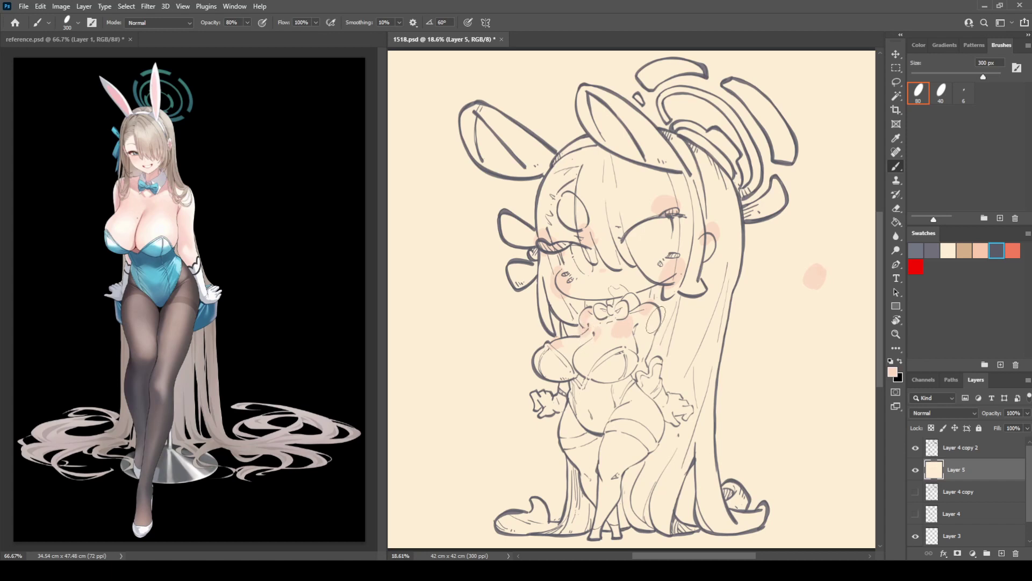
# Step: Extend the pale pink shading over the near shoulder, arms, thighs and lower legs
pyautogui.click(651, 315)
pyautogui.click(643, 375)
pyautogui.click(563, 384)
pyautogui.moveTo(577, 464)
pyautogui.mouseDown()
pyautogui.moveTo(596, 500)
pyautogui.moveTo(567, 429)
pyautogui.moveTo(607, 517)
pyautogui.moveTo(614, 432)
pyautogui.moveTo(613, 492)
pyautogui.mouseUp()
pyautogui.moveTo(624, 430)
pyautogui.mouseDown()
pyautogui.moveTo(635, 469)
pyautogui.moveTo(661, 423)
pyautogui.mouseUp()
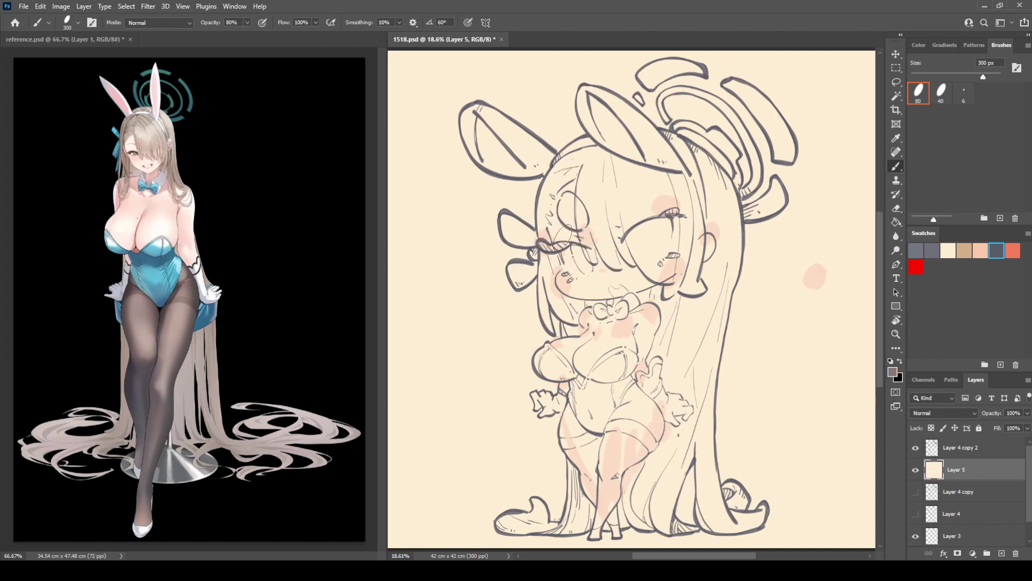
# Step: Touch up the cheek with a tone sampled from the face, and paint a deeper pink patch below the test swatch
pyautogui.keyDown('alt'); pyautogui.click(551, 238); pyautogui.keyUp('alt')
pyautogui.moveTo(570, 285); pyautogui.dragTo(564, 290)
pyautogui.press('i')
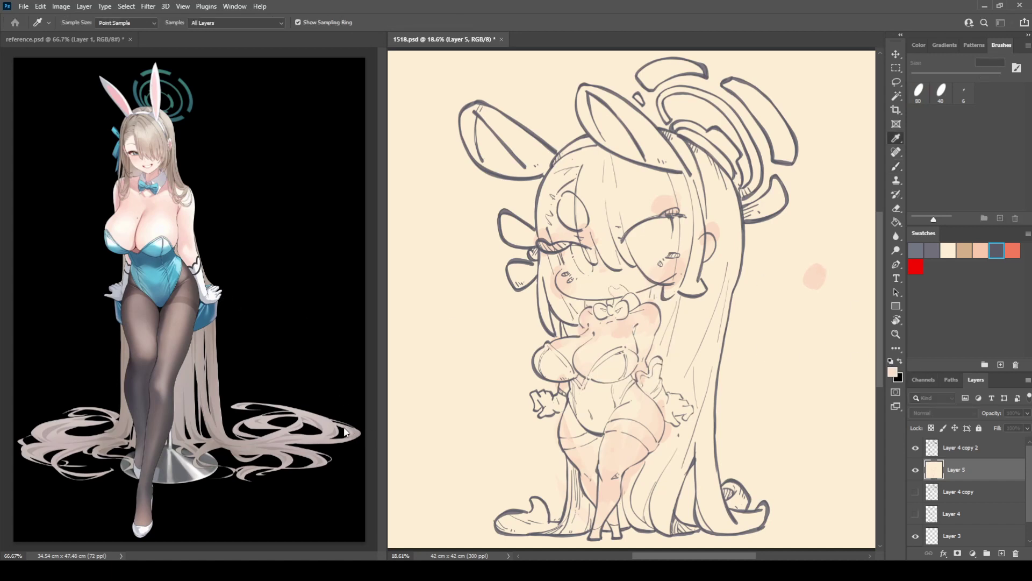
pyautogui.press('b')
pyautogui.moveTo(810, 287); pyautogui.dragTo(818, 300)
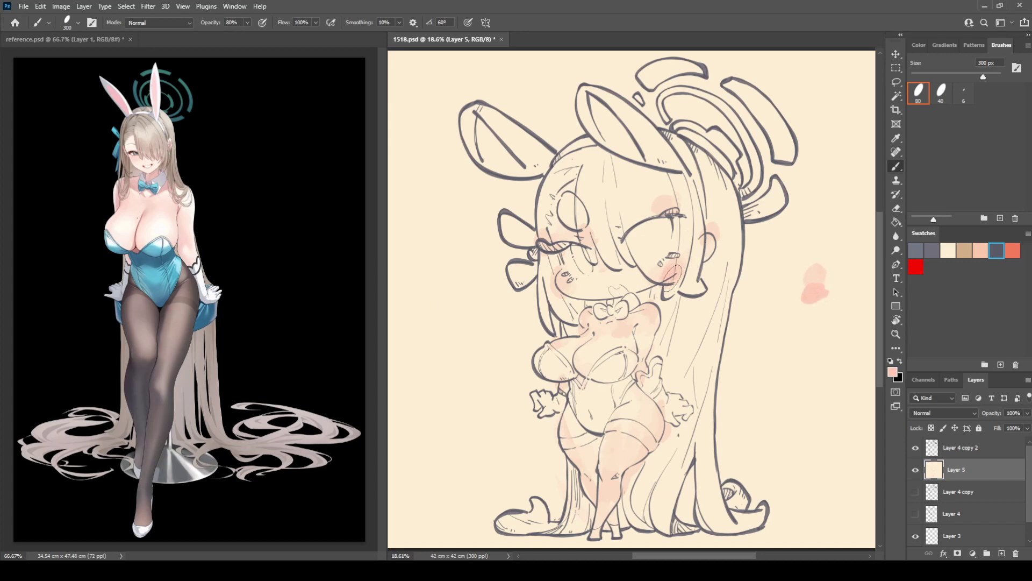
# Step: Deepen the pink on both cheeks, the nose, the eyelid area, between the eyes and inside the ear
pyautogui.moveTo(678, 269); pyautogui.dragTo(662, 278)
pyautogui.click(604, 271)
pyautogui.click(604, 267)
pyautogui.click(561, 284)
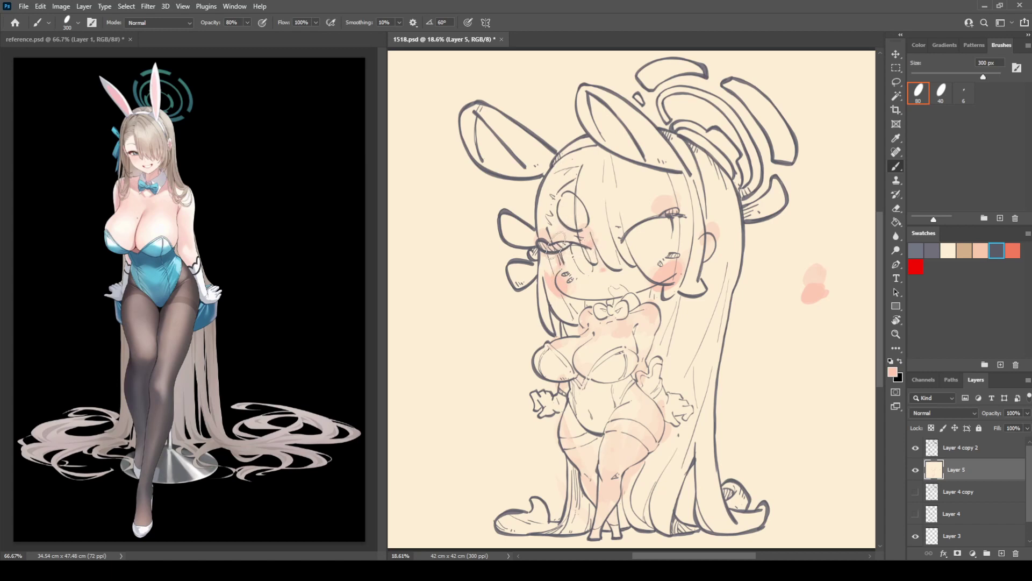
pyautogui.moveTo(552, 247); pyautogui.dragTo(581, 244)
pyautogui.click(618, 225)
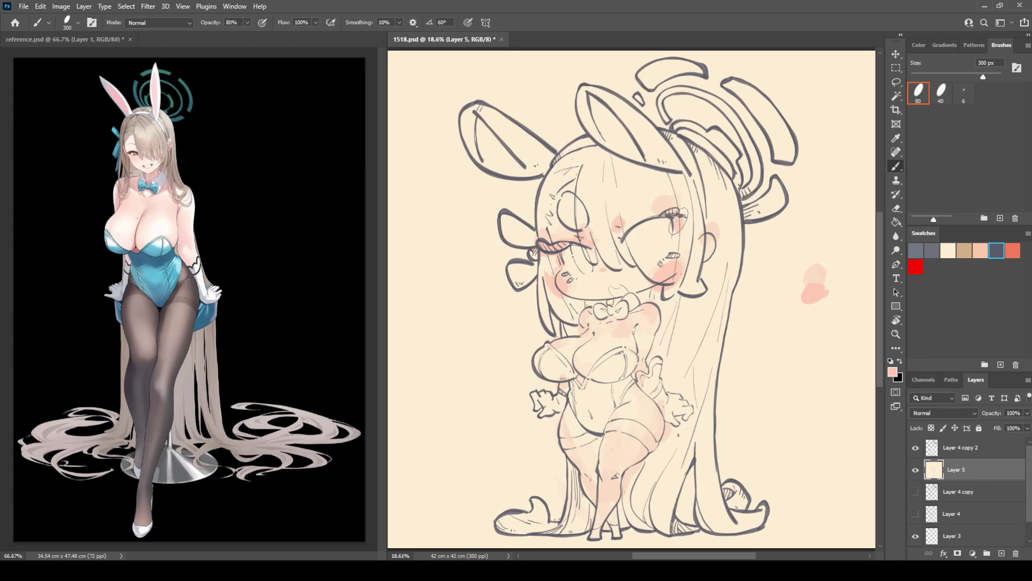
pyautogui.click(714, 235)
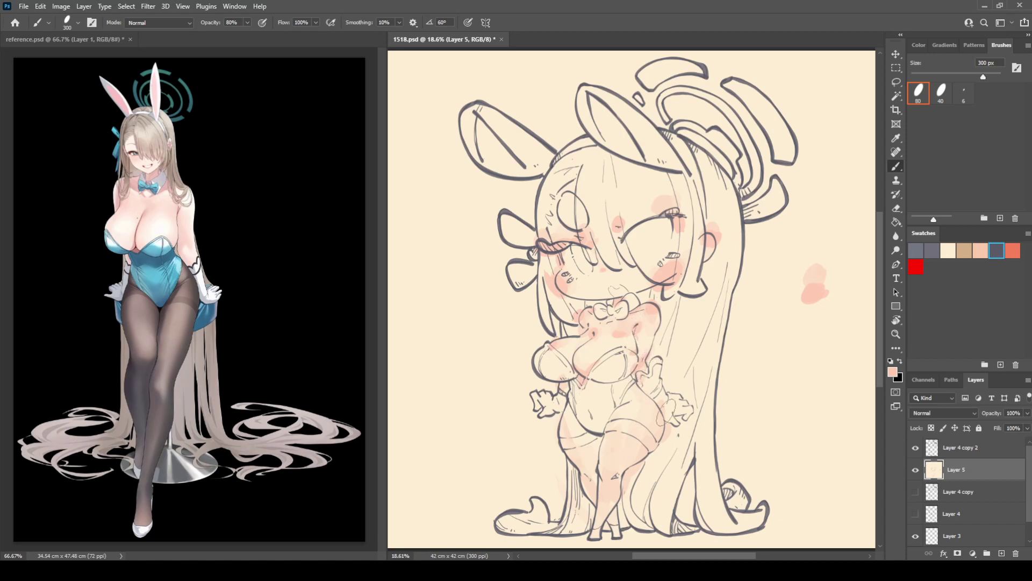
# Step: Add deeper pink shading to the knees and upper thigh, blending it with a tone sampled from the hip
pyautogui.moveTo(598, 493)
pyautogui.mouseDown()
pyautogui.moveTo(607, 469)
pyautogui.moveTo(585, 475)
pyautogui.mouseUp()
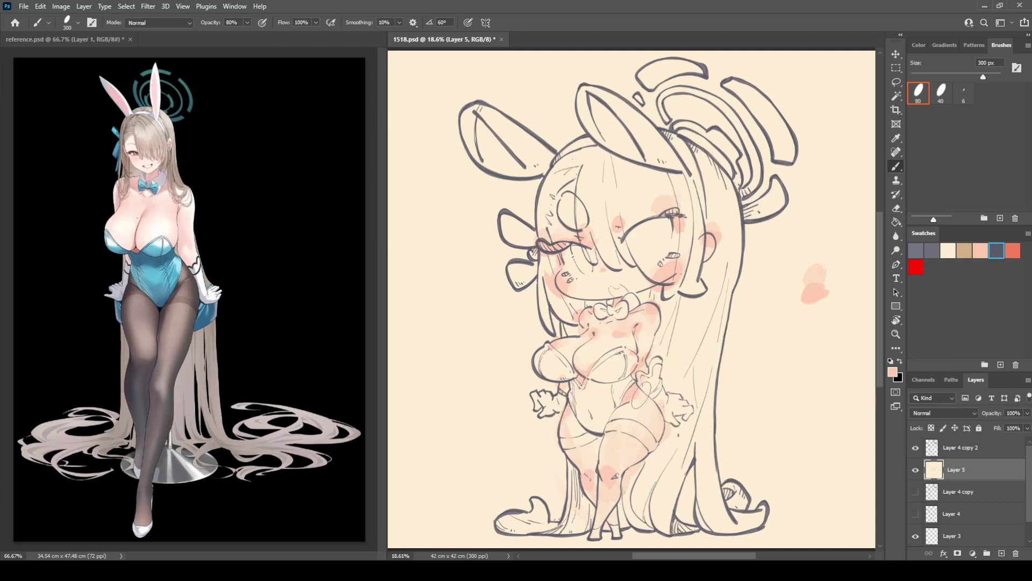
pyautogui.moveTo(636, 389)
pyautogui.mouseDown()
pyautogui.moveTo(653, 408)
pyautogui.moveTo(655, 445)
pyautogui.moveTo(661, 430)
pyautogui.moveTo(635, 498)
pyautogui.mouseUp()
pyautogui.keyDown('alt'); pyautogui.click(635, 390); pyautogui.keyUp('alt')
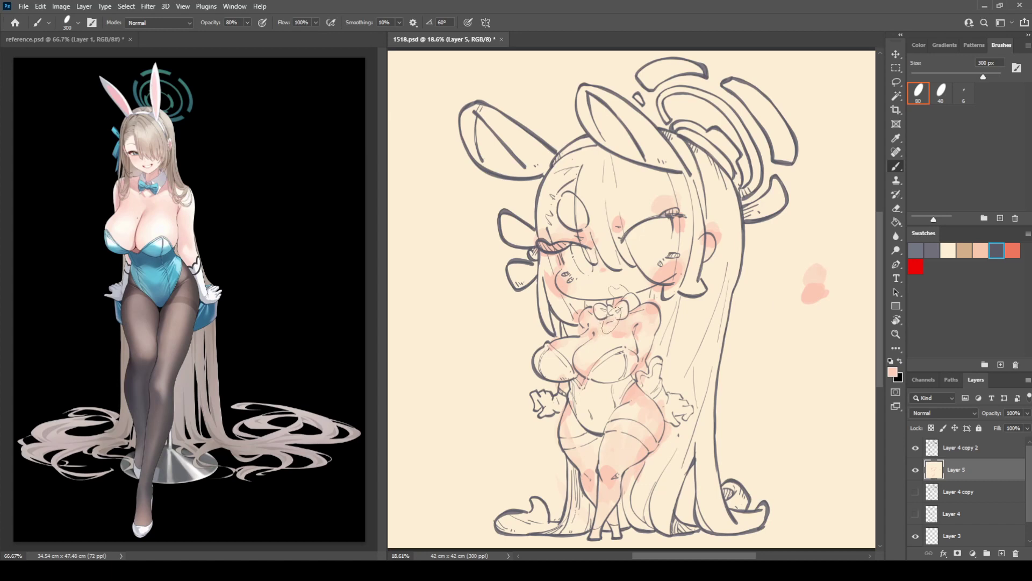
pyautogui.press('i')
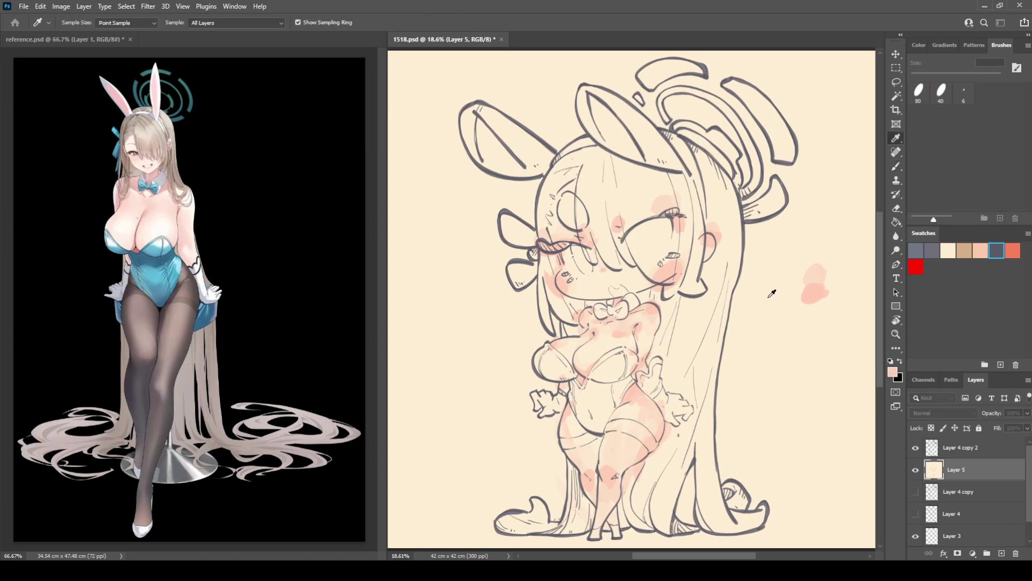
pyautogui.press('b')
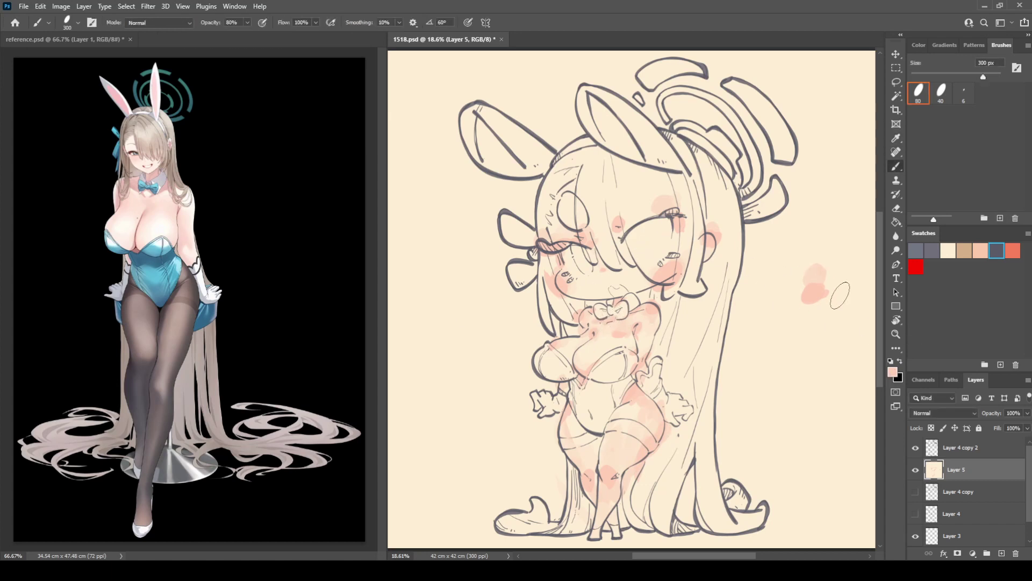
# Step: Paint the lips pink and touch up around the mouth and nose with sampled face tones
pyautogui.moveTo(613, 286); pyautogui.dragTo(620, 294)
pyautogui.keyDown('alt'); pyautogui.click(604, 285); pyautogui.keyUp('alt')
pyautogui.keyDown('alt'); pyautogui.click(607, 281); pyautogui.keyUp('alt')
pyautogui.keyDown('alt'); pyautogui.click(605, 266); pyautogui.keyUp('alt')
# Step: Paint a dusty mauve-pink patch below the test swatches and shade the upper eyelash lines with that colour
pyautogui.press('i')
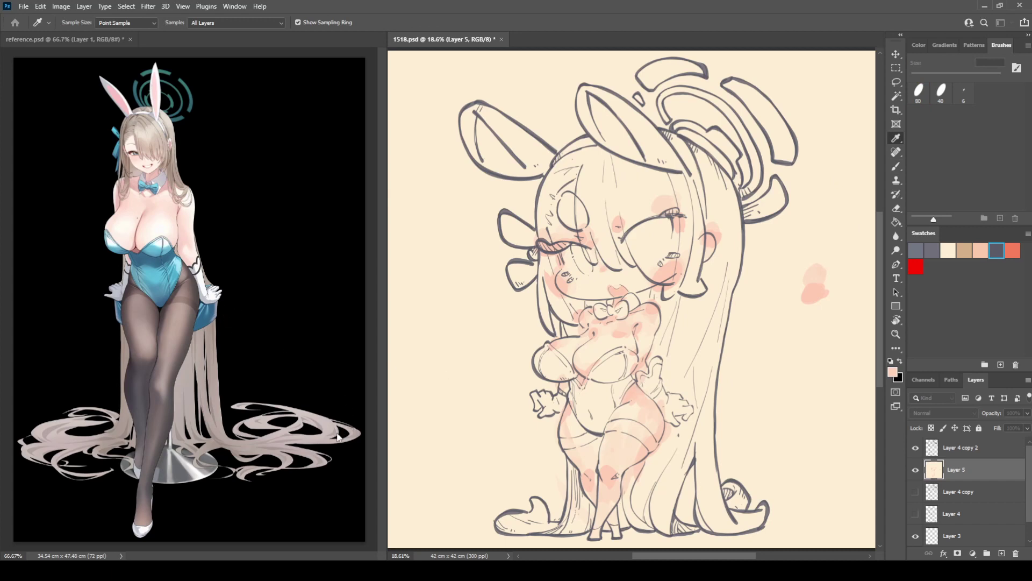
pyautogui.press('Return')
pyautogui.moveTo(814, 311); pyautogui.dragTo(818, 317)
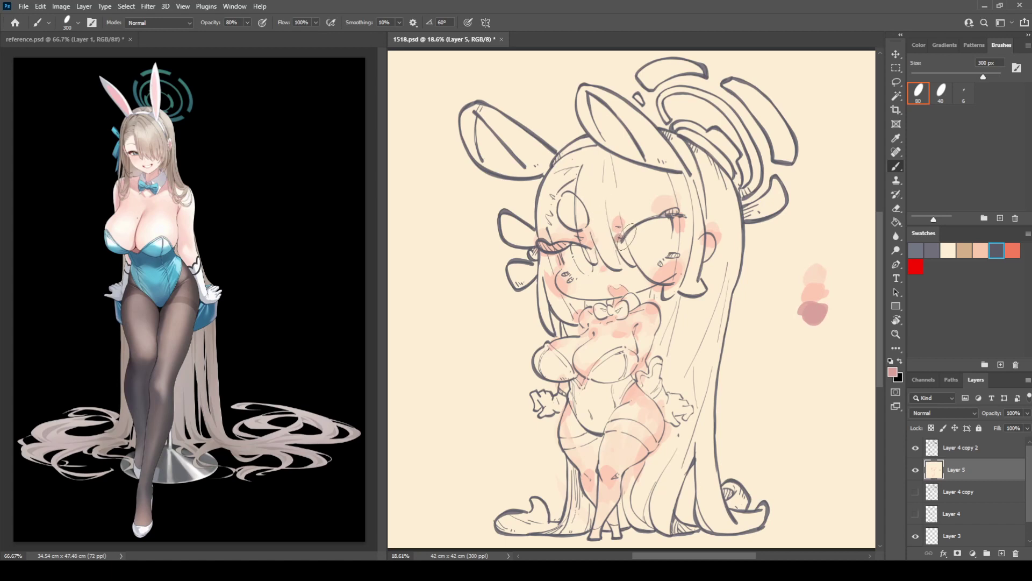
pyautogui.moveTo(628, 231); pyautogui.dragTo(674, 212)
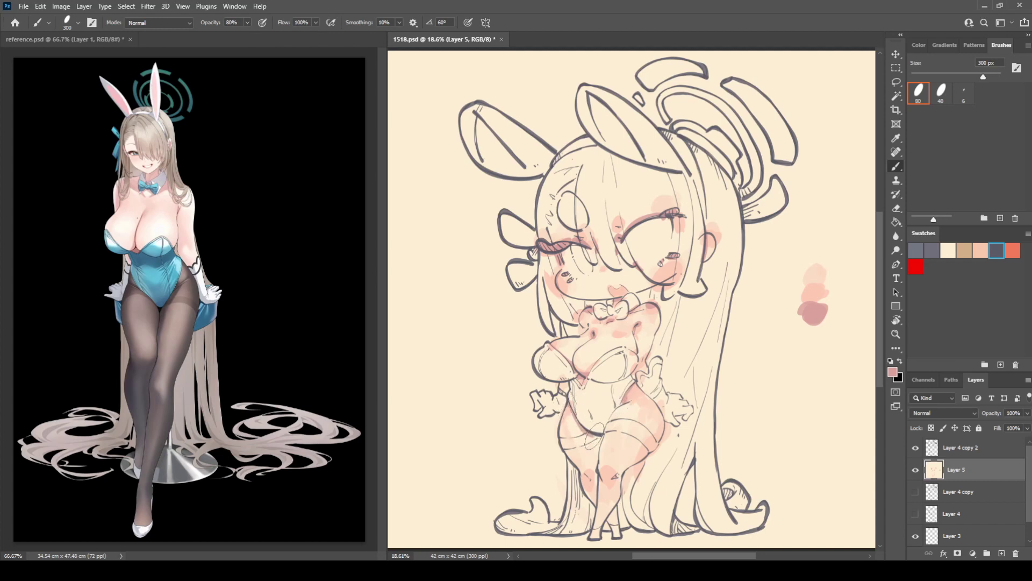
# Step: Shade the bodysuit's lower edge and the near arm in dusty pink, softening the shoulder with a sampled skin tone
pyautogui.moveTo(588, 433); pyautogui.dragTo(599, 440)
pyautogui.moveTo(642, 370); pyautogui.dragTo(645, 363)
pyautogui.keyDown('alt'); pyautogui.click(808, 298); pyautogui.keyUp('alt')
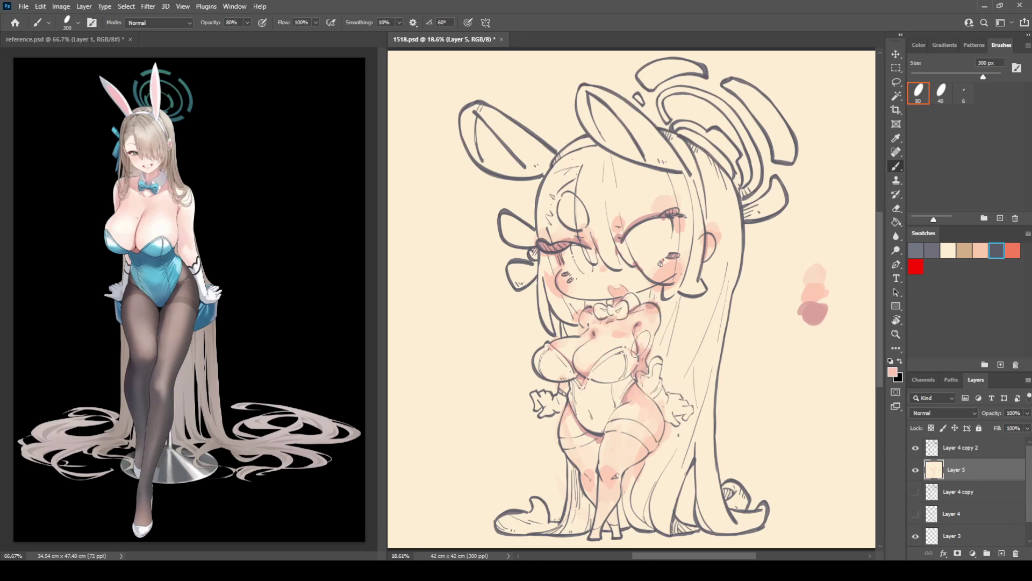
pyautogui.keyDown('alt'); pyautogui.click(642, 333); pyautogui.keyUp('alt')
pyautogui.moveTo(642, 335)
pyautogui.mouseDown()
pyautogui.moveTo(670, 321)
pyautogui.moveTo(614, 367)
pyautogui.moveTo(633, 325)
pyautogui.mouseUp()
# Step: Shade the outer edges of both thighs in dusty pink, blending with tones sampled from the leg and test swatch
pyautogui.keyDown('alt'); pyautogui.click(637, 389); pyautogui.keyUp('alt')
pyautogui.moveTo(652, 453); pyautogui.dragTo(652, 422)
pyautogui.keyDown('alt'); pyautogui.click(653, 414); pyautogui.keyUp('alt')
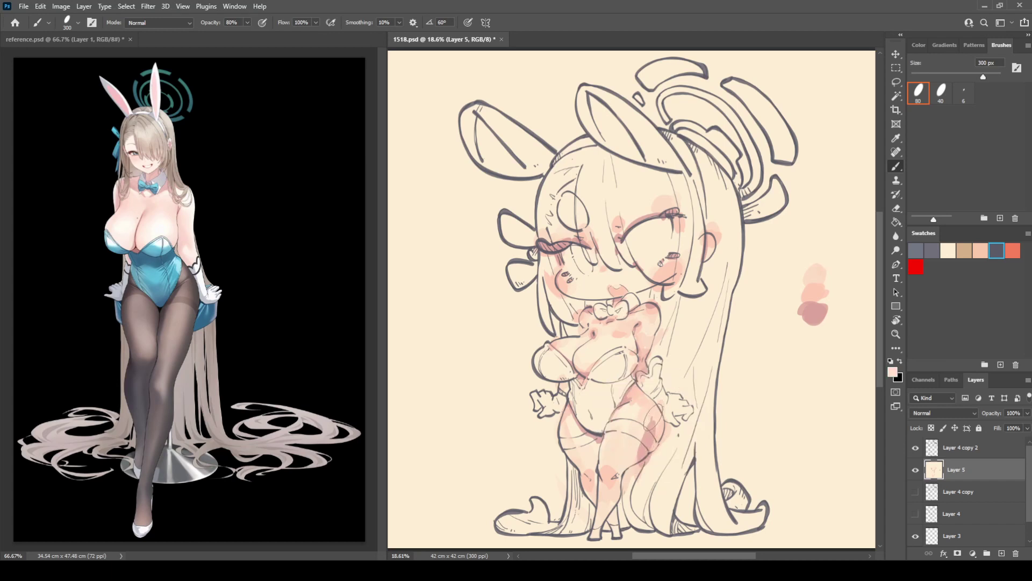
pyautogui.keyDown('alt'); pyautogui.click(652, 415); pyautogui.keyUp('alt')
pyautogui.keyDown('alt'); pyautogui.click(656, 411); pyautogui.keyUp('alt')
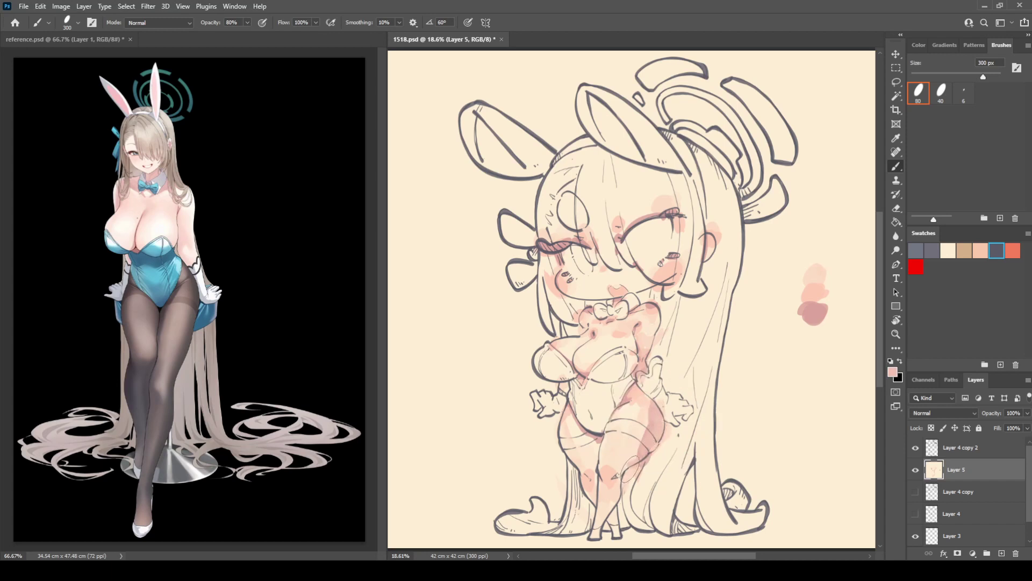
pyautogui.keyDown('alt'); pyautogui.click(811, 320); pyautogui.keyUp('alt')
pyautogui.moveTo(559, 432)
pyautogui.mouseDown()
pyautogui.moveTo(561, 450)
pyautogui.moveTo(586, 466)
pyautogui.mouseUp()
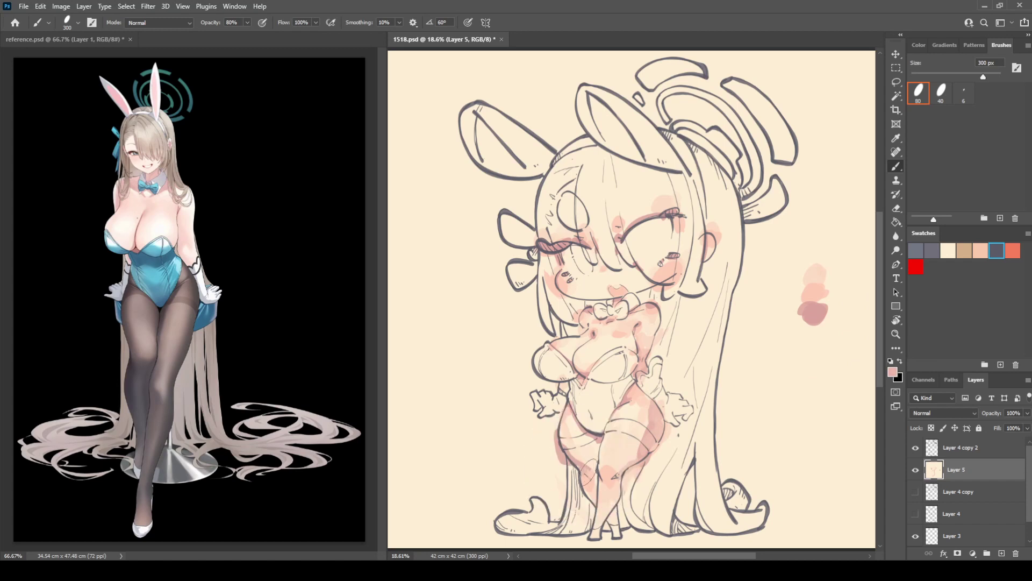
# Step: Paint dusty pink over the shoes and lower legs, carrying a sampled leg tone up to the inner thigh
pyautogui.keyDown('alt'); pyautogui.click(593, 474); pyautogui.keyUp('alt')
pyautogui.keyDown('alt'); pyautogui.click(584, 469); pyautogui.keyUp('alt')
pyautogui.moveTo(603, 514)
pyautogui.mouseDown()
pyautogui.moveTo(618, 535)
pyautogui.moveTo(599, 527)
pyautogui.mouseUp()
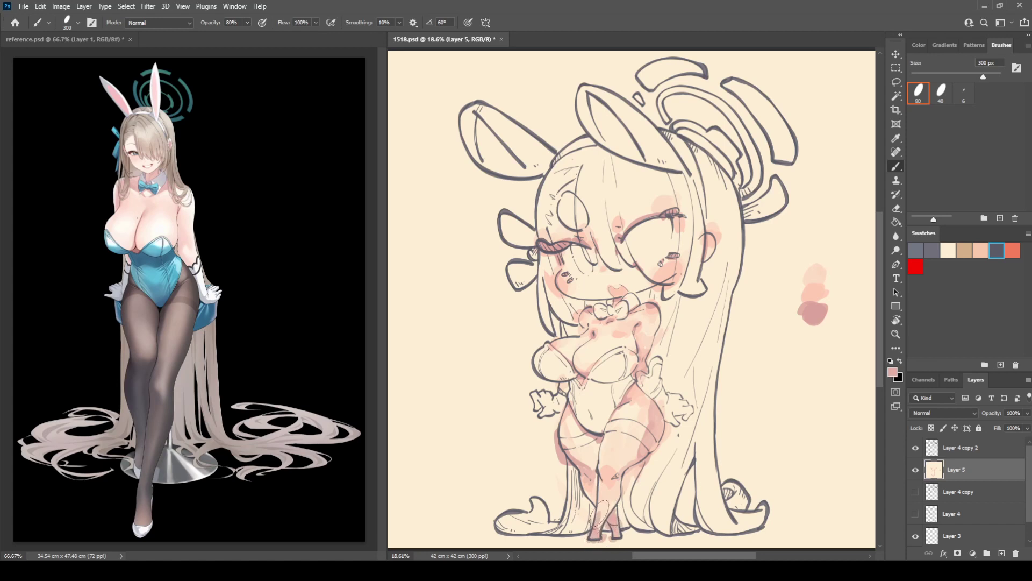
pyautogui.keyDown('alt'); pyautogui.click(603, 504); pyautogui.keyUp('alt')
pyautogui.moveTo(606, 506)
pyautogui.mouseDown()
pyautogui.moveTo(602, 491)
pyautogui.moveTo(614, 488)
pyautogui.moveTo(629, 443)
pyautogui.mouseUp()
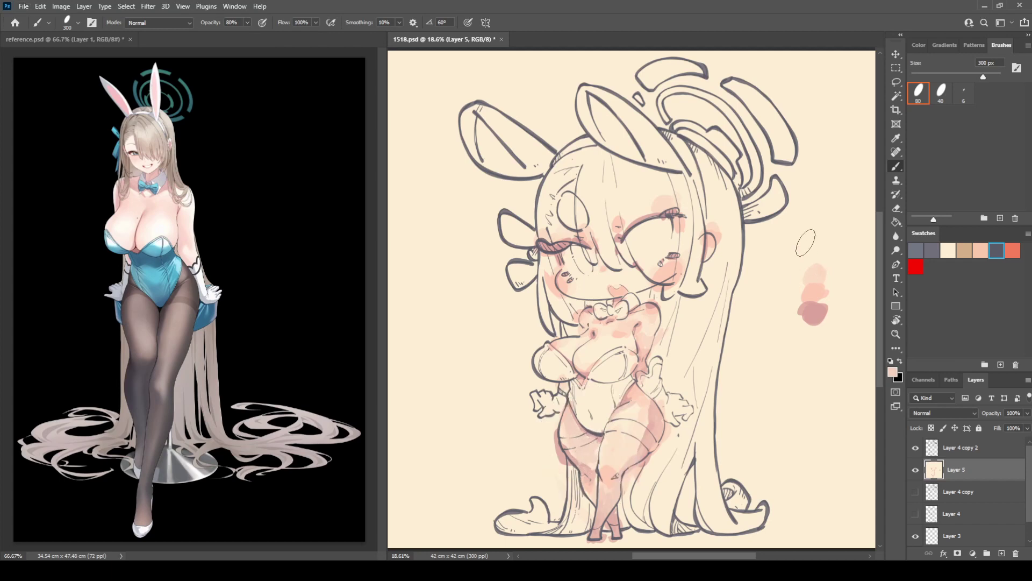
# Step: Paint a darker mauve patch beneath the test swatches and darken the lashes of the eye nearest the ear
pyautogui.keyDown('alt'); pyautogui.click(617, 272); pyautogui.keyUp('alt')
pyautogui.hotkey('ctrl', 'shift', 'h')
pyautogui.hotkey('ctrl', 'shift', 'h')
pyautogui.press('i')
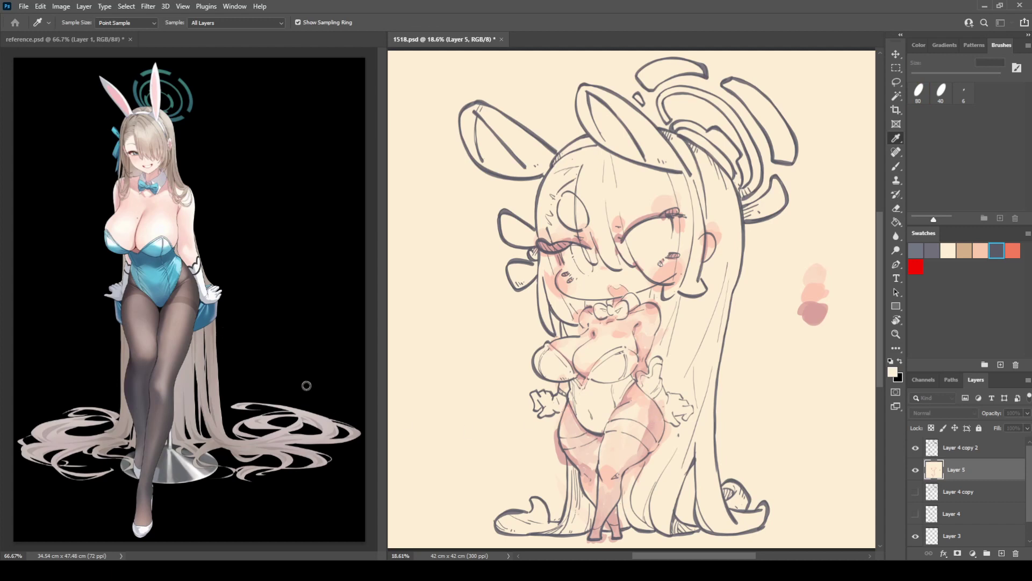
pyautogui.press('Return')
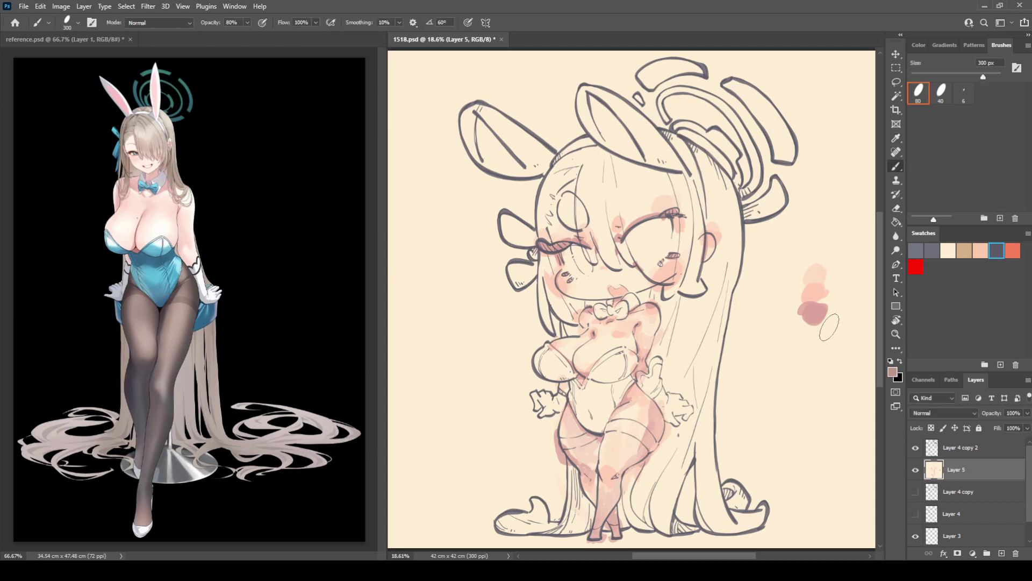
pyautogui.moveTo(828, 326)
pyautogui.mouseDown()
pyautogui.moveTo(800, 329)
pyautogui.moveTo(814, 336)
pyautogui.mouseUp()
pyautogui.moveTo(676, 213); pyautogui.dragTo(680, 202)
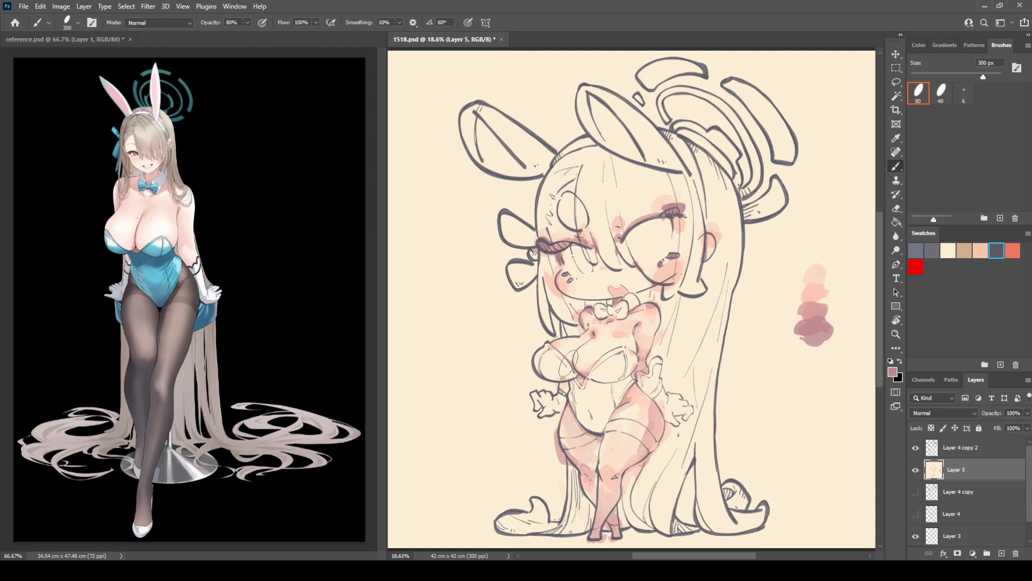
# Step: Reduce the brush size to 175 px and add darker mauve shading to the shoes and the near outer thigh
pyautogui.press('[')
pyautogui.press('[')
pyautogui.press('[')
pyautogui.press('[')
pyautogui.press('[')
pyautogui.press(']')
pyautogui.press(']')
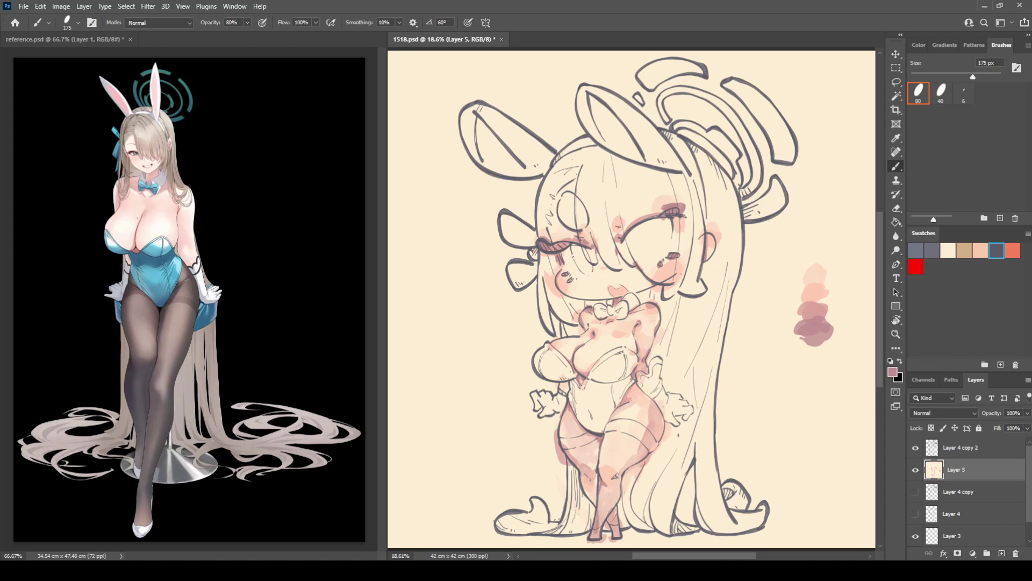
pyautogui.moveTo(609, 522); pyautogui.dragTo(589, 539)
pyautogui.moveTo(658, 438); pyautogui.dragTo(658, 400)
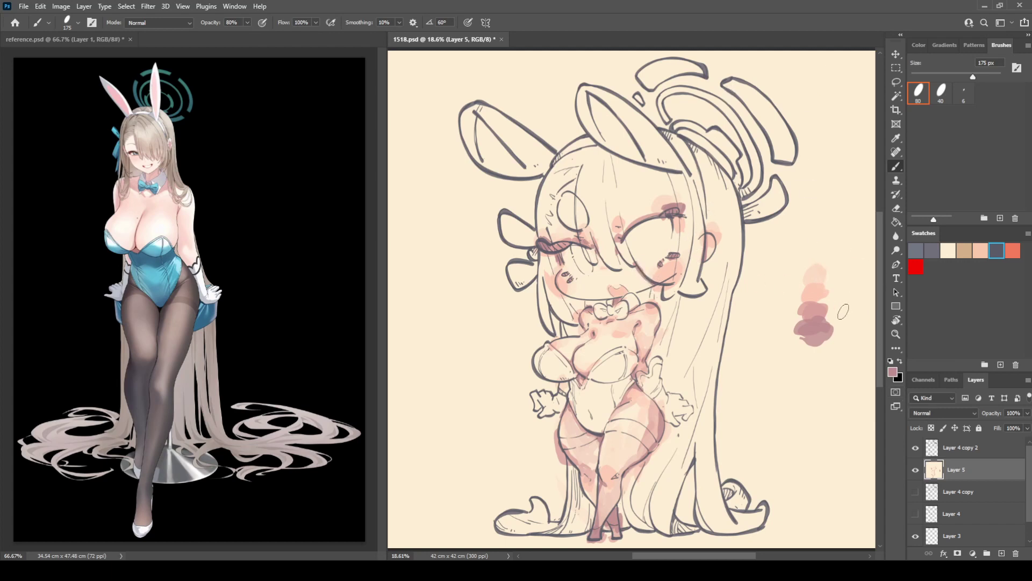
# Step: Blend the upper body shading with pink and skin tones sampled from the test swatches, body and face
pyautogui.keyDown('alt'); pyautogui.click(817, 294); pyautogui.keyUp('alt')
pyautogui.keyDown('alt'); pyautogui.click(626, 340); pyautogui.keyUp('alt')
pyautogui.keyDown('alt'); pyautogui.click(616, 340); pyautogui.keyUp('alt')
pyautogui.keyDown('alt'); pyautogui.click(818, 284); pyautogui.keyUp('alt')
pyautogui.keyDown('alt'); pyautogui.click(566, 340); pyautogui.keyUp('alt')
pyautogui.keyDown('alt'); pyautogui.click(603, 266); pyautogui.keyUp('alt')
# Step: Paint a greyish hair tone on the curled hair end and face-side lock, adding a test patch with a 500 px brush
pyautogui.press('i')
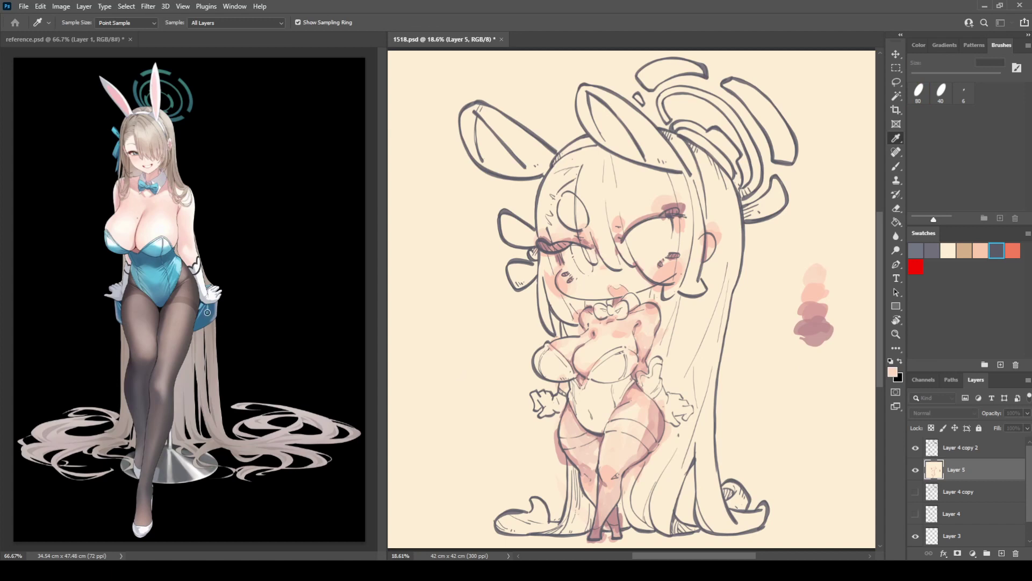
pyautogui.press('b')
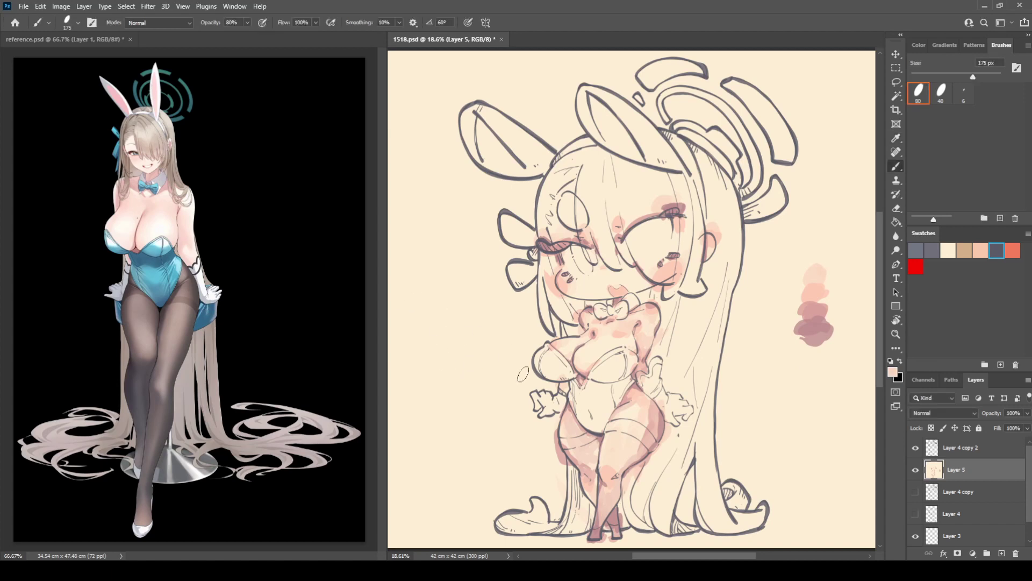
pyautogui.moveTo(514, 531)
pyautogui.mouseDown()
pyautogui.moveTo(537, 517)
pyautogui.moveTo(524, 528)
pyautogui.mouseUp()
pyautogui.press(']')
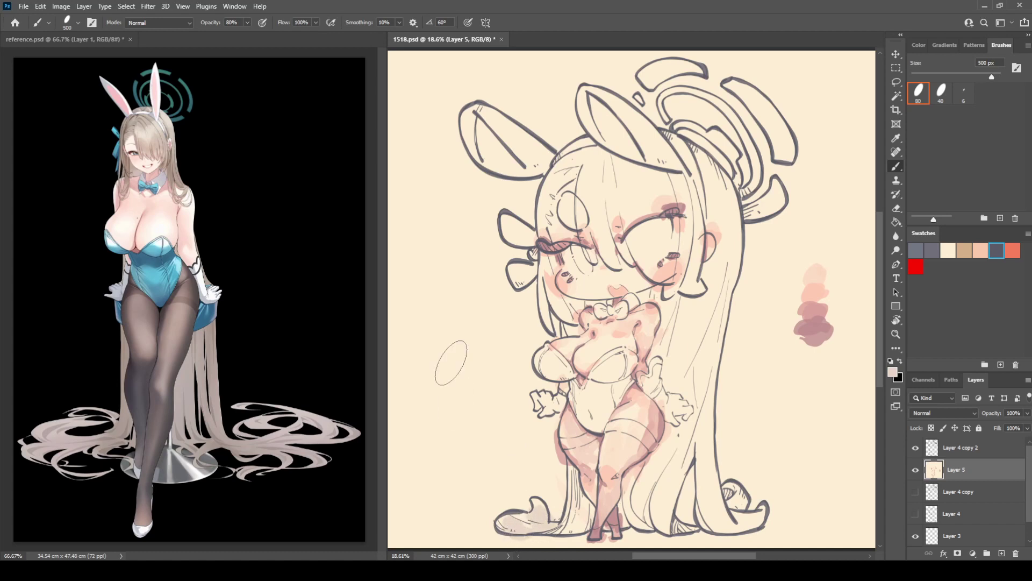
pyautogui.moveTo(538, 300); pyautogui.dragTo(554, 328)
pyautogui.moveTo(471, 331); pyautogui.dragTo(459, 282)
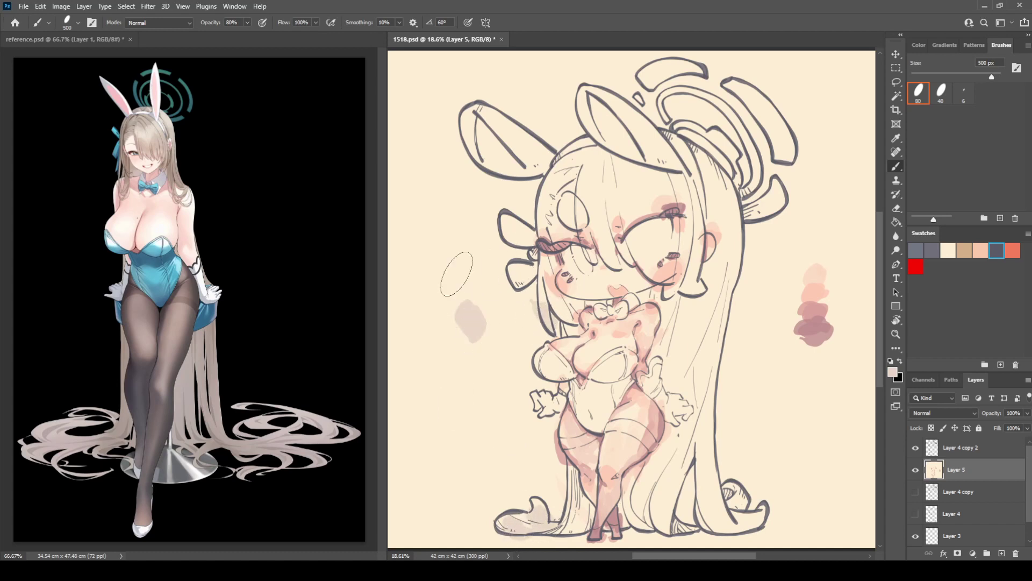
# Step: Block in the greyish hair tone over the long side strands, fringe, crown and hair ends near the floor
pyautogui.moveTo(699, 320)
pyautogui.mouseDown()
pyautogui.moveTo(707, 363)
pyautogui.moveTo(681, 271)
pyautogui.moveTo(672, 288)
pyautogui.moveTo(698, 293)
pyautogui.moveTo(689, 240)
pyautogui.mouseUp()
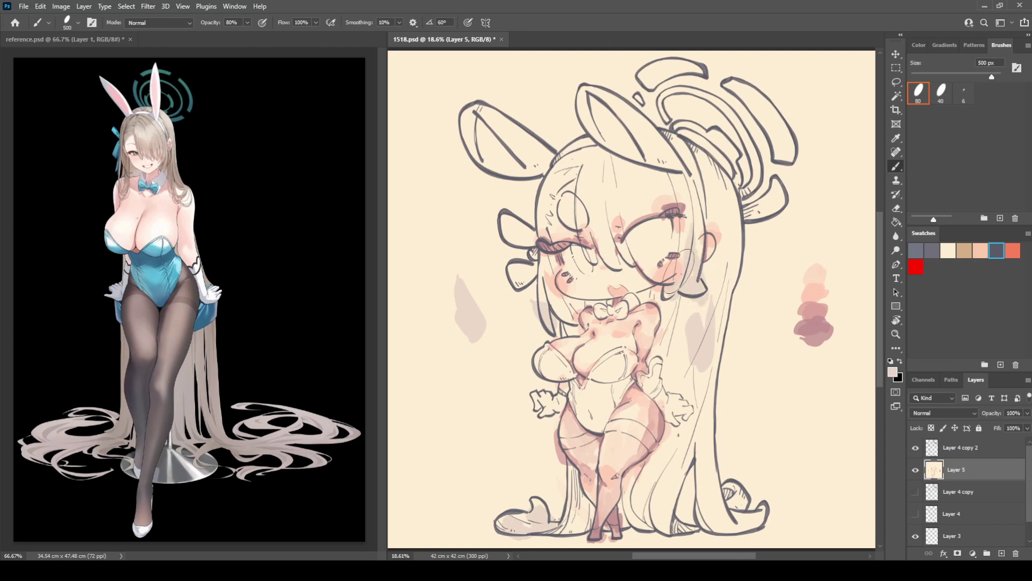
pyautogui.moveTo(637, 245)
pyautogui.mouseDown()
pyautogui.moveTo(612, 245)
pyautogui.moveTo(609, 256)
pyautogui.moveTo(581, 206)
pyautogui.moveTo(593, 253)
pyautogui.moveTo(563, 207)
pyautogui.moveTo(547, 225)
pyautogui.moveTo(551, 189)
pyautogui.moveTo(589, 172)
pyautogui.moveTo(570, 214)
pyautogui.mouseUp()
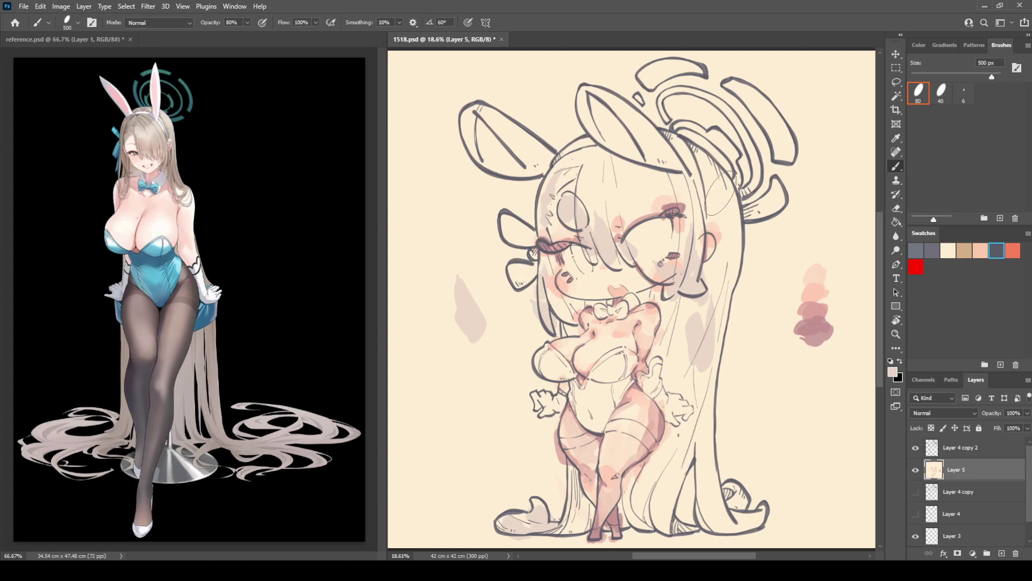
pyautogui.moveTo(667, 151)
pyautogui.mouseDown()
pyautogui.moveTo(693, 183)
pyautogui.moveTo(722, 180)
pyautogui.mouseUp()
pyautogui.moveTo(705, 508)
pyautogui.mouseDown()
pyautogui.moveTo(674, 485)
pyautogui.moveTo(649, 517)
pyautogui.moveTo(647, 507)
pyautogui.moveTo(720, 527)
pyautogui.moveTo(741, 515)
pyautogui.mouseUp()
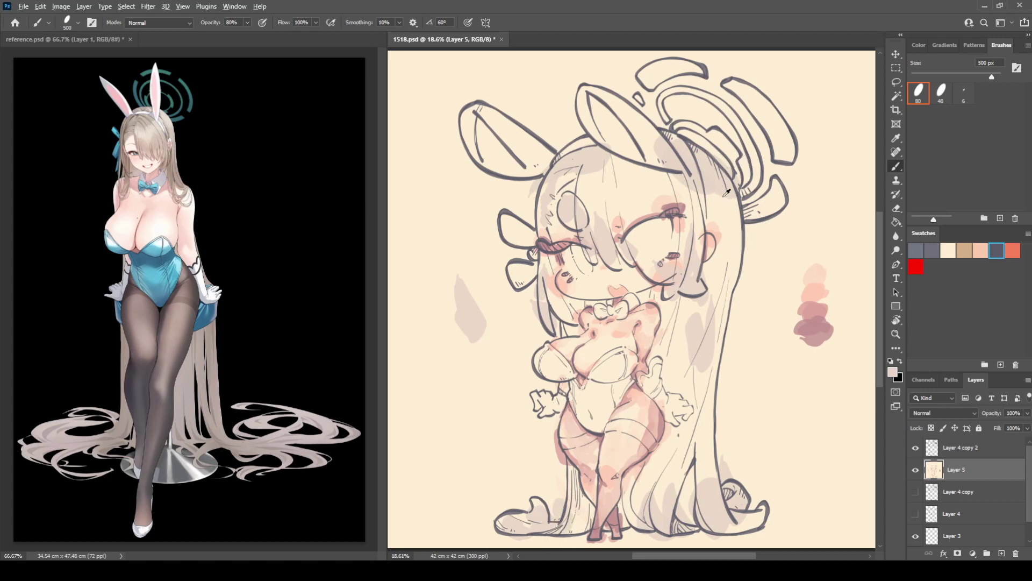
pyautogui.moveTo(720, 199); pyautogui.dragTo(735, 218)
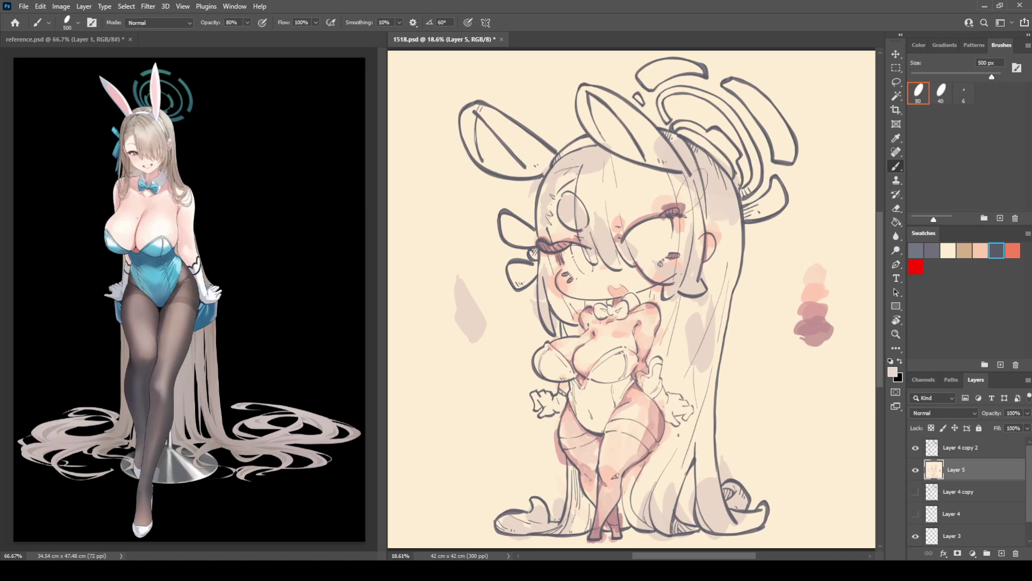
# Step: Blend the fringe, side strands and hair over the covered eye using lighter tones sampled from the painted hair
pyautogui.keyDown('alt'); pyautogui.click(624, 193); pyautogui.keyUp('alt')
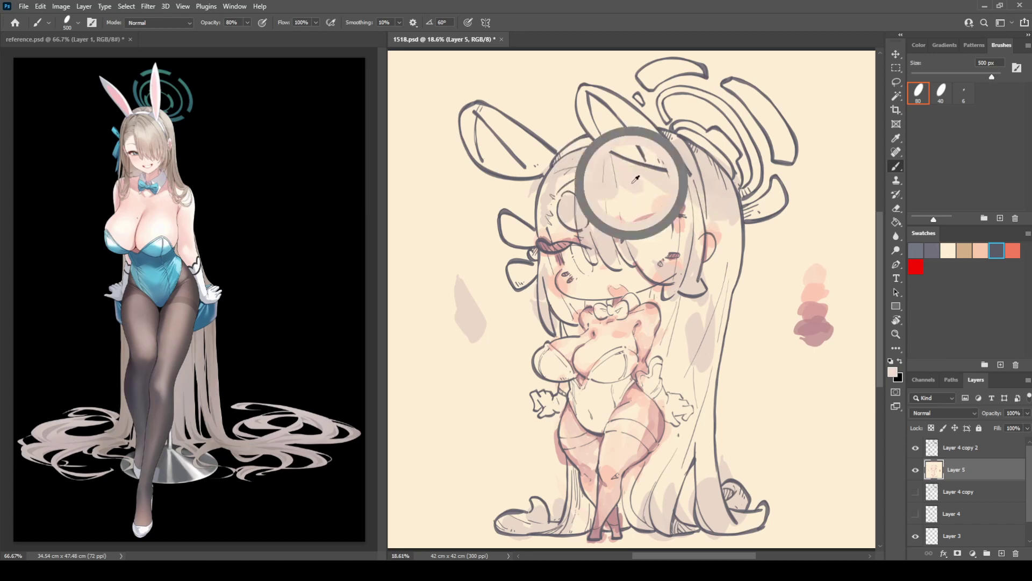
pyautogui.keyDown('alt'); pyautogui.click(600, 209); pyautogui.keyUp('alt')
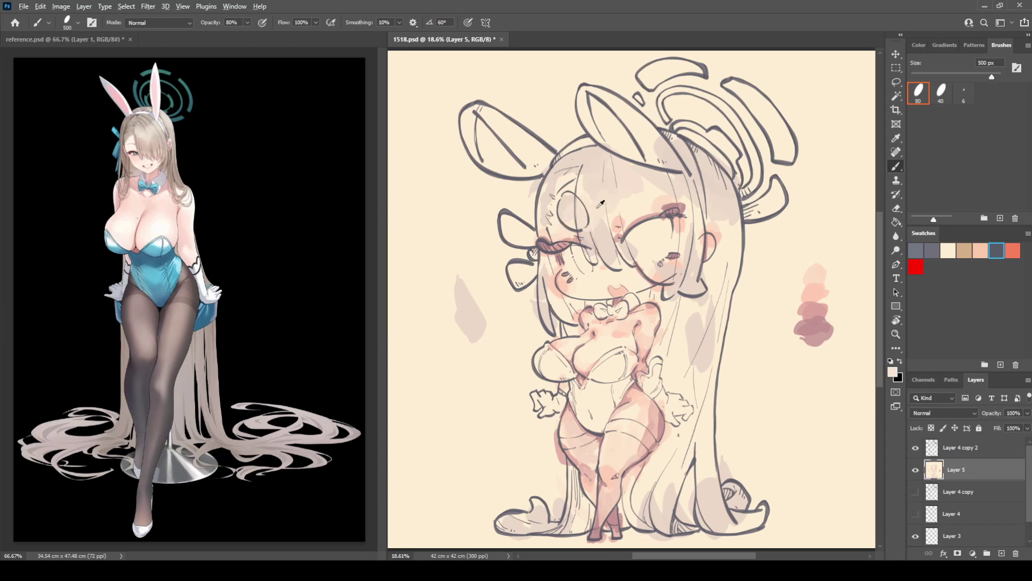
pyautogui.keyDown('alt'); pyautogui.click(608, 208); pyautogui.keyUp('alt')
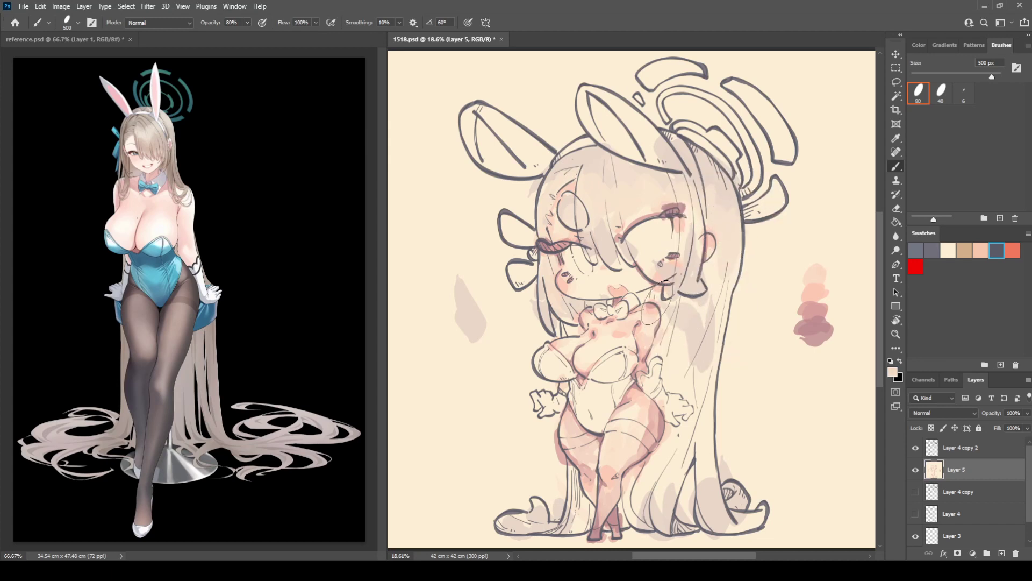
pyautogui.keyDown('alt'); pyautogui.click(679, 314); pyautogui.keyUp('alt')
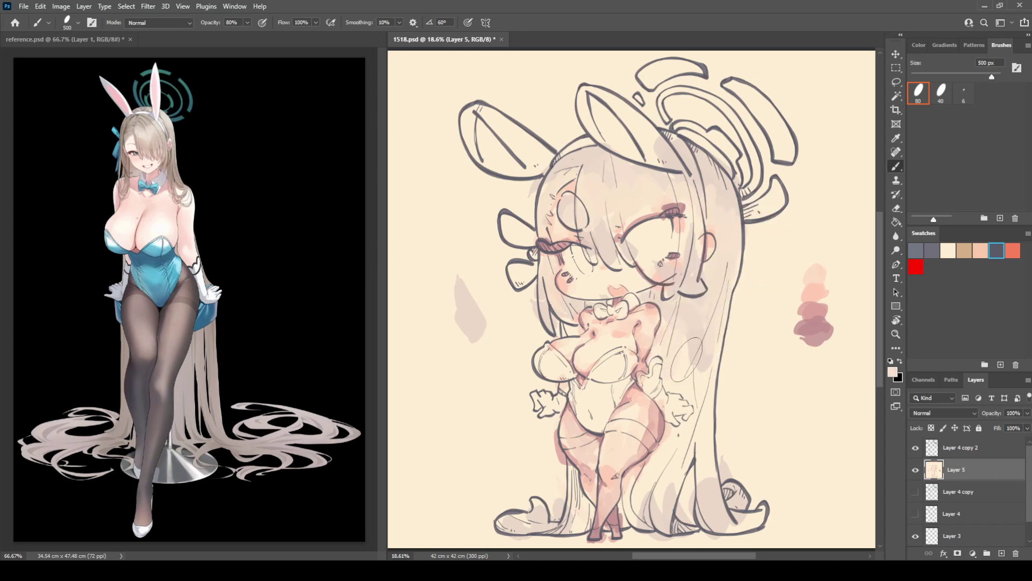
pyautogui.keyDown('alt'); pyautogui.click(676, 328); pyautogui.keyUp('alt')
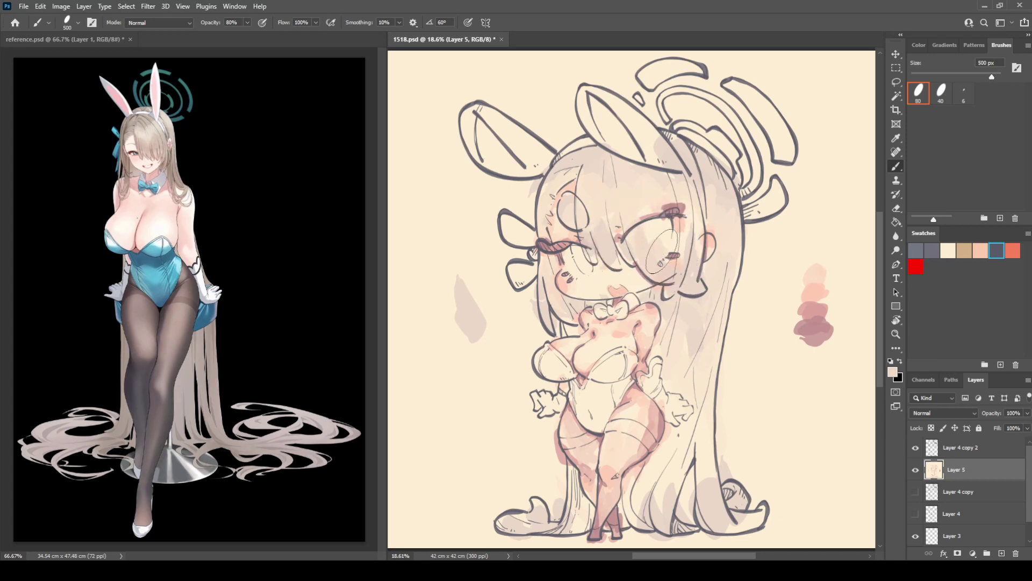
pyautogui.keyDown('alt'); pyautogui.click(682, 236); pyautogui.keyUp('alt')
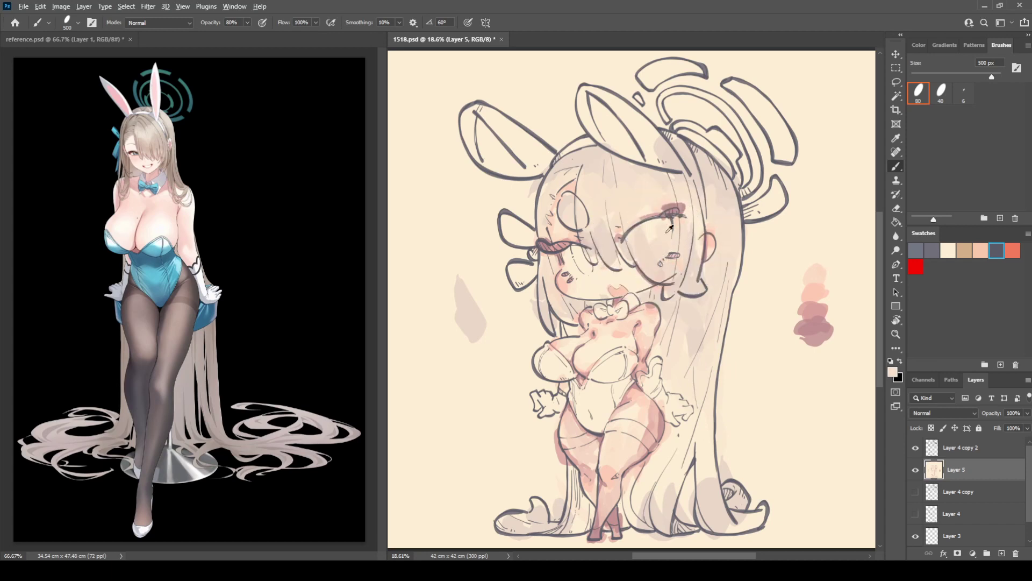
# Step: Paint over the dark purple mark at the hair-covered eye with a sampled light hair tone
pyautogui.keyDown('alt'); pyautogui.click(668, 237); pyautogui.keyUp('alt')
pyautogui.keyDown('alt'); pyautogui.click(649, 235); pyautogui.keyUp('alt')
pyautogui.moveTo(682, 211); pyautogui.dragTo(669, 229)
# Step: Blend the long side strands and extend the sampled hair tone over the hair ends on both sides of the floor
pyautogui.moveTo(675, 492)
pyautogui.mouseDown()
pyautogui.moveTo(637, 524)
pyautogui.moveTo(618, 495)
pyautogui.moveTo(654, 452)
pyautogui.moveTo(640, 474)
pyautogui.moveTo(653, 479)
pyautogui.moveTo(659, 464)
pyautogui.moveTo(645, 465)
pyautogui.moveTo(674, 463)
pyautogui.moveTo(671, 487)
pyautogui.mouseUp()
pyautogui.keyDown('alt'); pyautogui.click(669, 439); pyautogui.keyUp('alt')
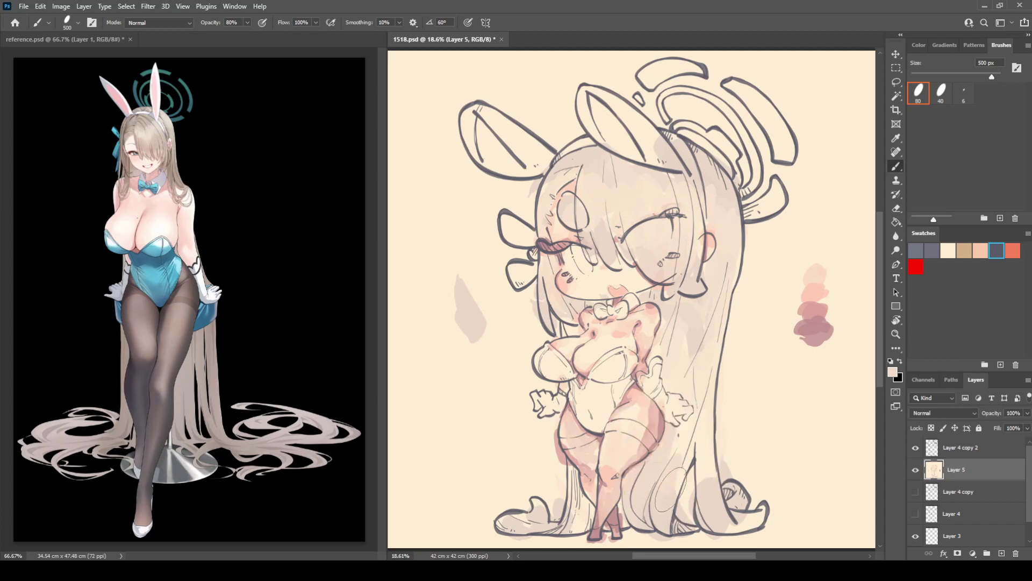
pyautogui.keyDown('alt'); pyautogui.click(712, 458); pyautogui.keyUp('alt')
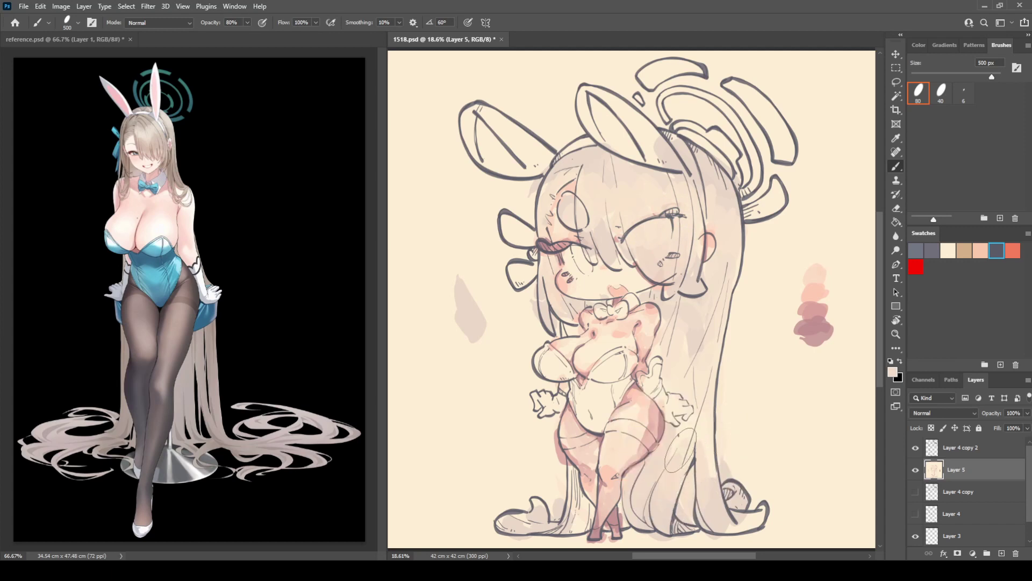
pyautogui.keyDown('alt'); pyautogui.click(710, 356); pyautogui.keyUp('alt')
pyautogui.keyDown('alt'); pyautogui.click(713, 503); pyautogui.keyUp('alt')
pyautogui.moveTo(725, 525); pyautogui.dragTo(761, 523)
pyautogui.moveTo(533, 505)
pyautogui.mouseDown()
pyautogui.moveTo(515, 516)
pyautogui.moveTo(564, 524)
pyautogui.mouseUp()
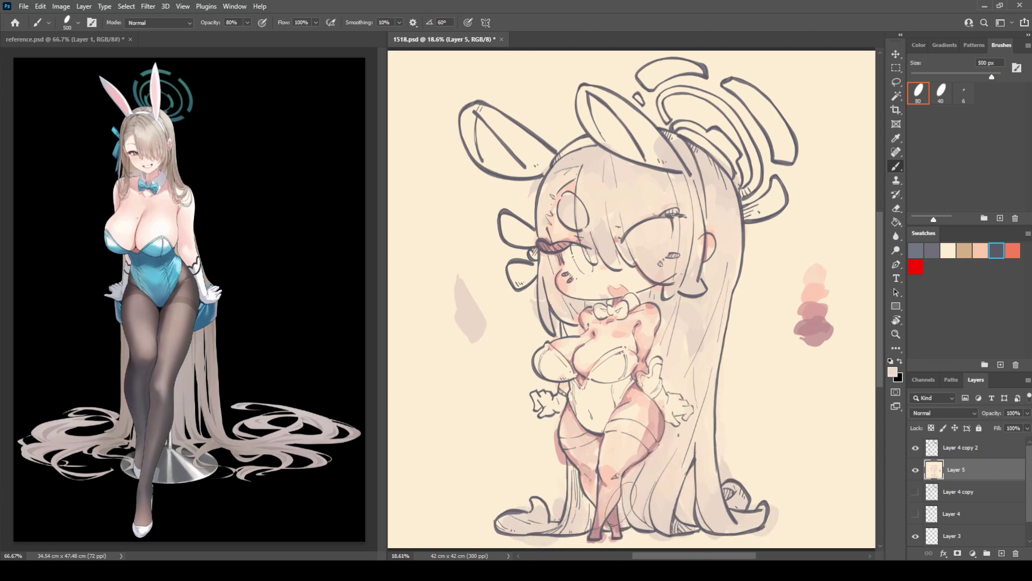
# Step: Pick a darker beige-grey hair tone and shade the crown, long side strands and hair ends, adding a test patch on the background
pyautogui.press('i')
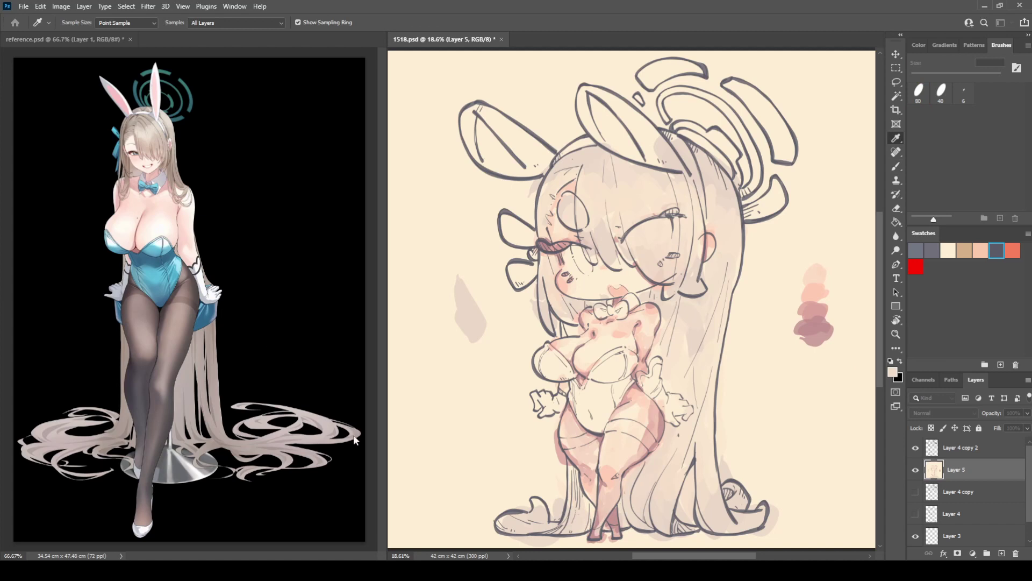
pyautogui.press('b')
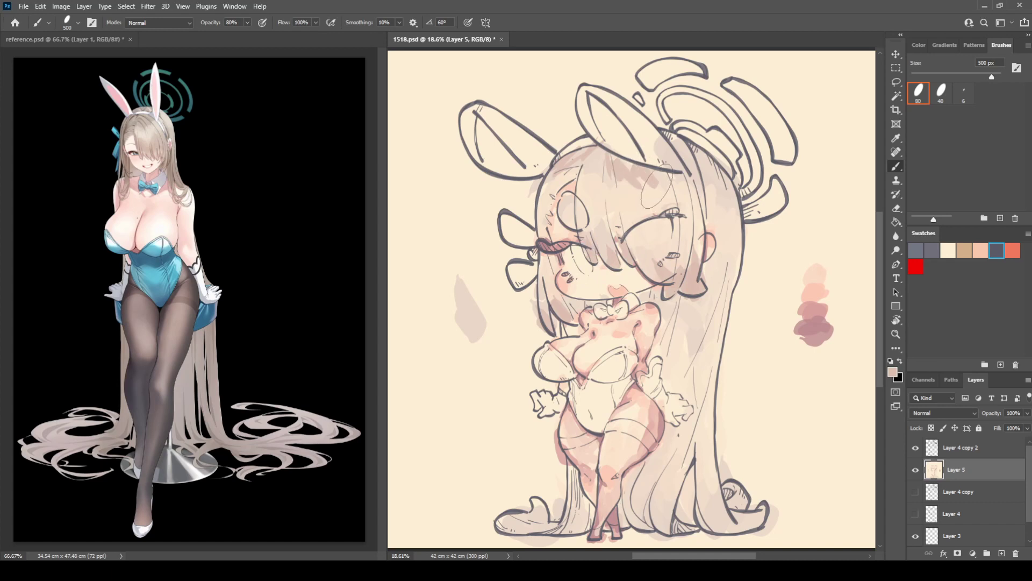
pyautogui.moveTo(687, 184)
pyautogui.mouseDown()
pyautogui.moveTo(669, 134)
pyautogui.moveTo(726, 201)
pyautogui.moveTo(724, 162)
pyautogui.mouseUp()
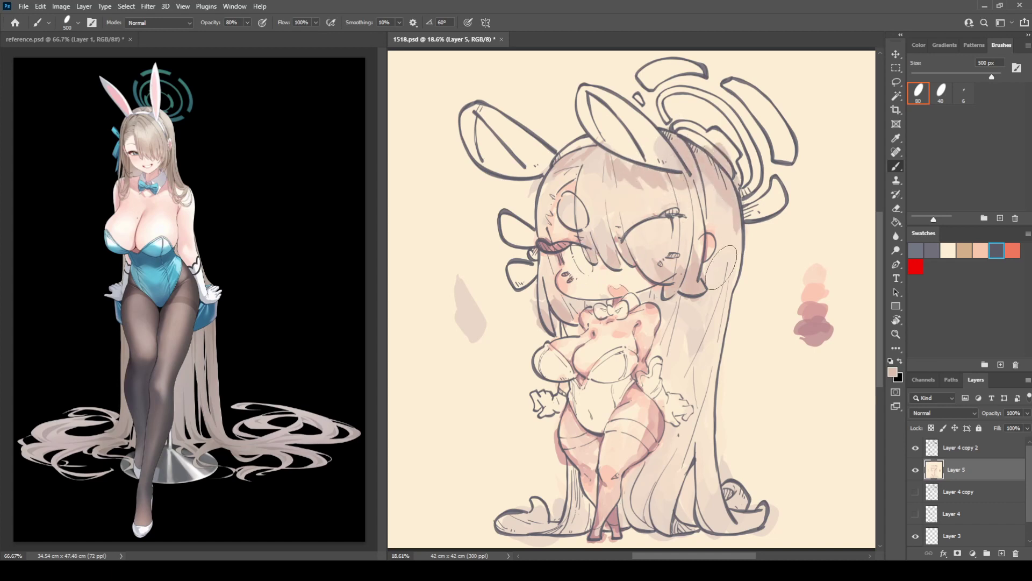
pyautogui.moveTo(715, 278)
pyautogui.mouseDown()
pyautogui.moveTo(742, 258)
pyautogui.moveTo(668, 310)
pyautogui.moveTo(675, 338)
pyautogui.moveTo(711, 337)
pyautogui.moveTo(715, 380)
pyautogui.moveTo(697, 371)
pyautogui.moveTo(723, 425)
pyautogui.moveTo(718, 436)
pyautogui.mouseUp()
pyautogui.moveTo(812, 445); pyautogui.dragTo(815, 486)
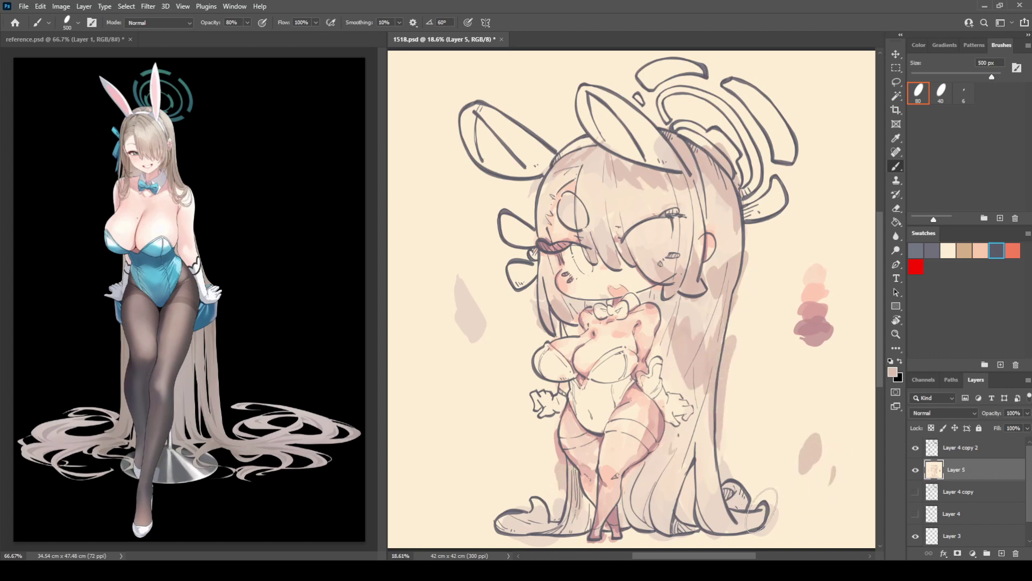
pyautogui.moveTo(511, 538); pyautogui.dragTo(500, 508)
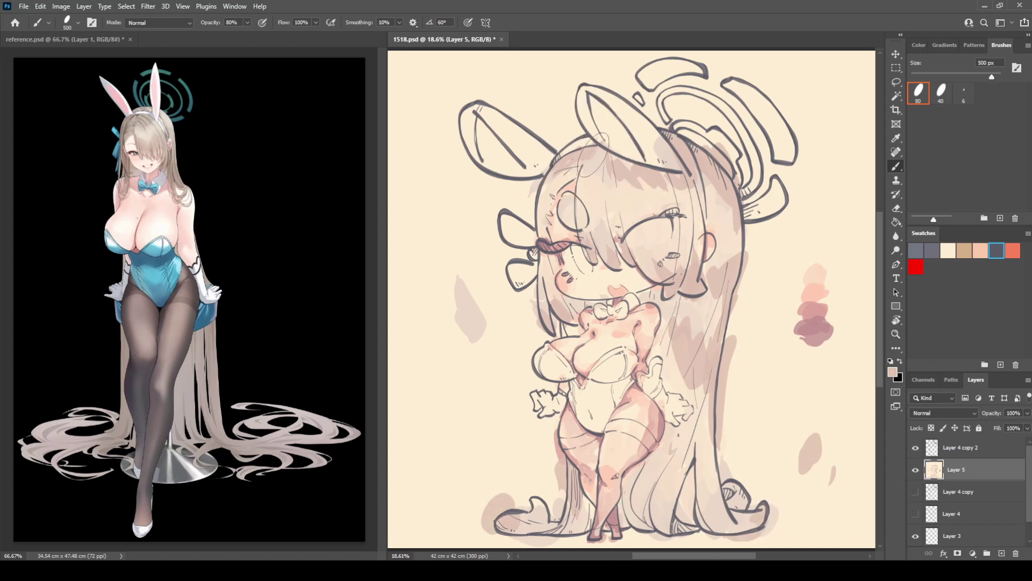
# Step: Blend the new shading across the crown and upper fringe using tones sampled from the painted hair
pyautogui.keyDown('alt'); pyautogui.click(617, 165); pyautogui.keyUp('alt')
pyautogui.keyDown('alt'); pyautogui.click(593, 163); pyautogui.keyUp('alt')
pyautogui.moveTo(588, 165); pyautogui.dragTo(599, 188)
pyautogui.keyDown('alt'); pyautogui.click(627, 189); pyautogui.keyUp('alt')
pyautogui.keyDown('alt'); pyautogui.click(654, 187); pyautogui.keyUp('alt')
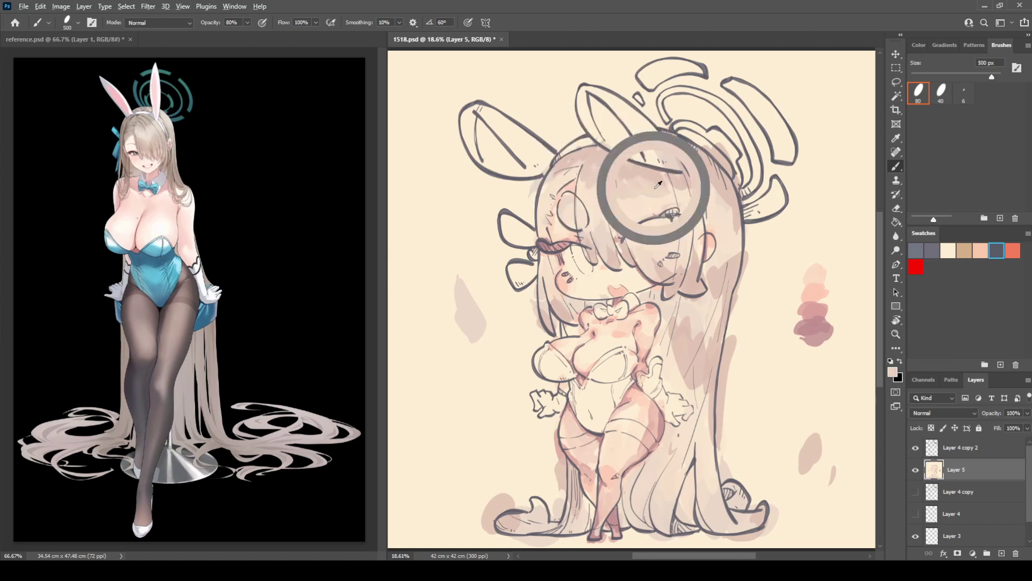
pyautogui.keyDown('alt'); pyautogui.click(585, 181); pyautogui.keyUp('alt')
pyautogui.keyDown('alt'); pyautogui.click(589, 183); pyautogui.keyUp('alt')
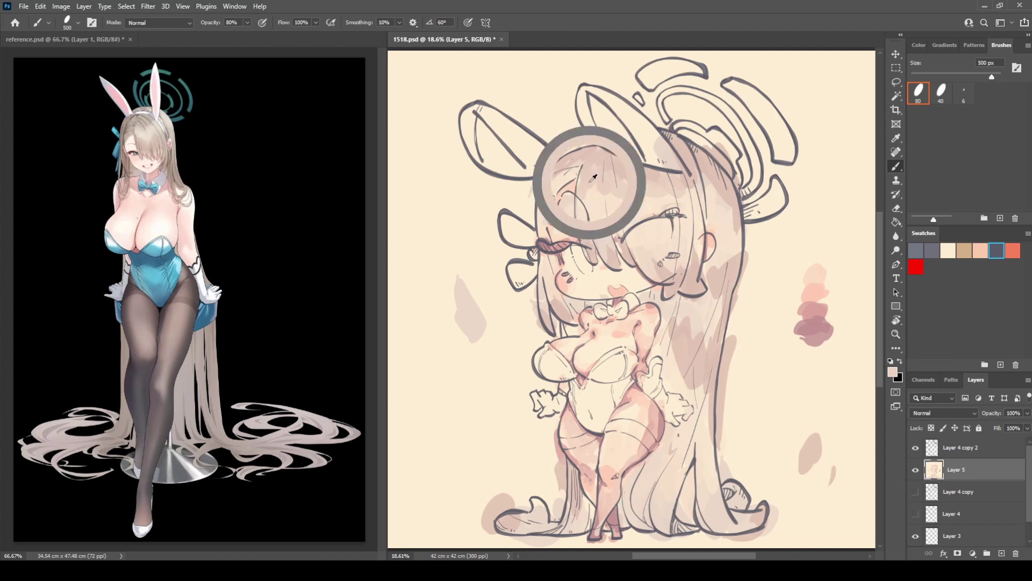
pyautogui.keyDown('alt'); pyautogui.click(563, 176); pyautogui.keyUp('alt')
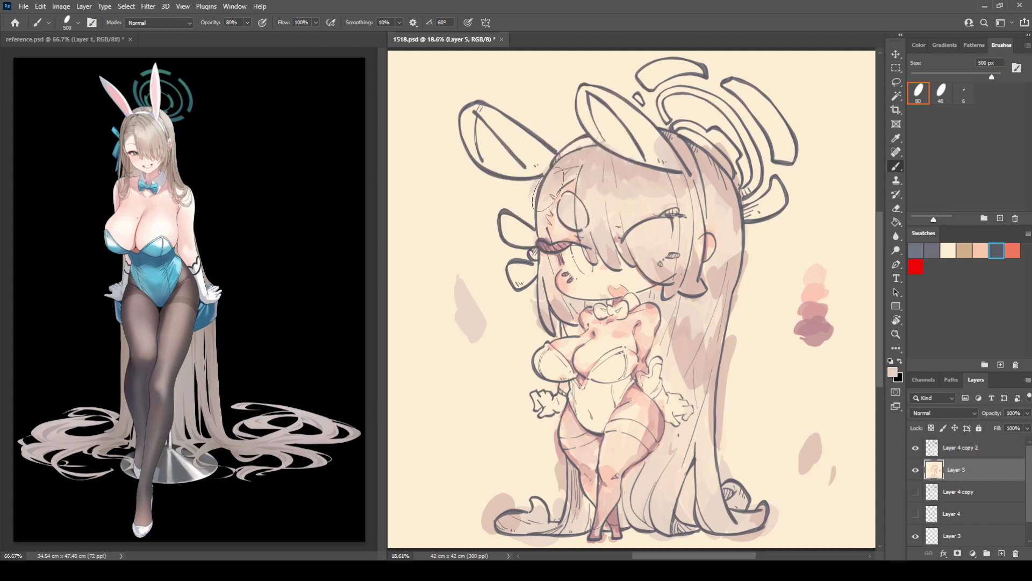
# Step: Blend the face-side lock beside the visible eye with hair tones sampled from the strand itself
pyautogui.keyDown('alt'); pyautogui.click(554, 299); pyautogui.keyUp('alt')
pyautogui.keyDown('alt'); pyautogui.click(542, 285); pyautogui.keyUp('alt')
pyautogui.keyDown('alt'); pyautogui.click(546, 272); pyautogui.keyUp('alt')
pyautogui.keyDown('alt'); pyautogui.click(551, 284); pyautogui.keyUp('alt')
pyautogui.keyDown('alt'); pyautogui.click(548, 308); pyautogui.keyUp('alt')
pyautogui.keyDown('alt'); pyautogui.click(551, 309); pyautogui.keyUp('alt')
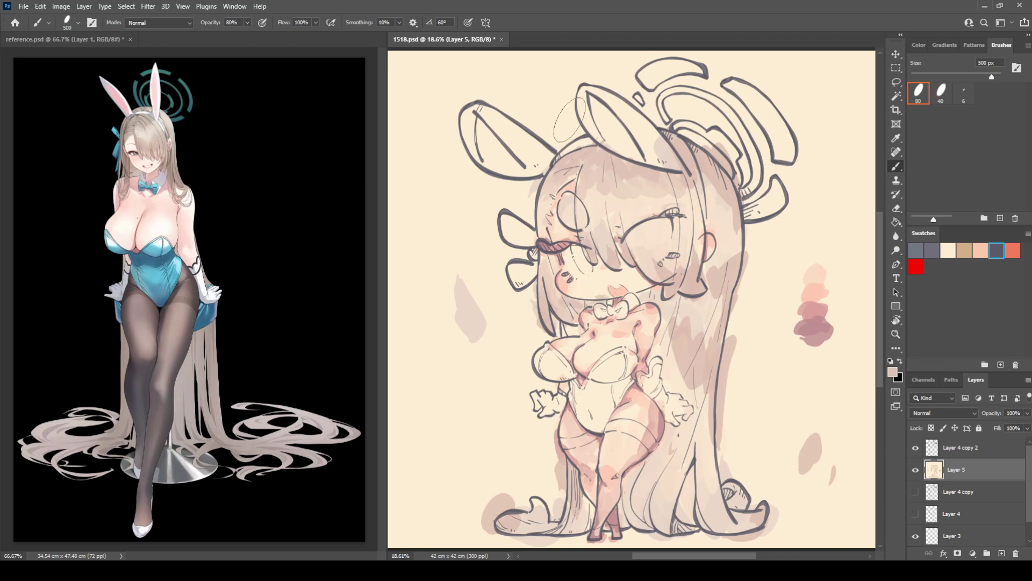
# Step: Smooth the long strands beside the shoulder and the fringe with tones sampled from the surrounding hair
pyautogui.keyDown('alt'); pyautogui.click(704, 277); pyautogui.keyUp('alt')
pyautogui.keyDown('alt'); pyautogui.click(713, 326); pyautogui.keyUp('alt')
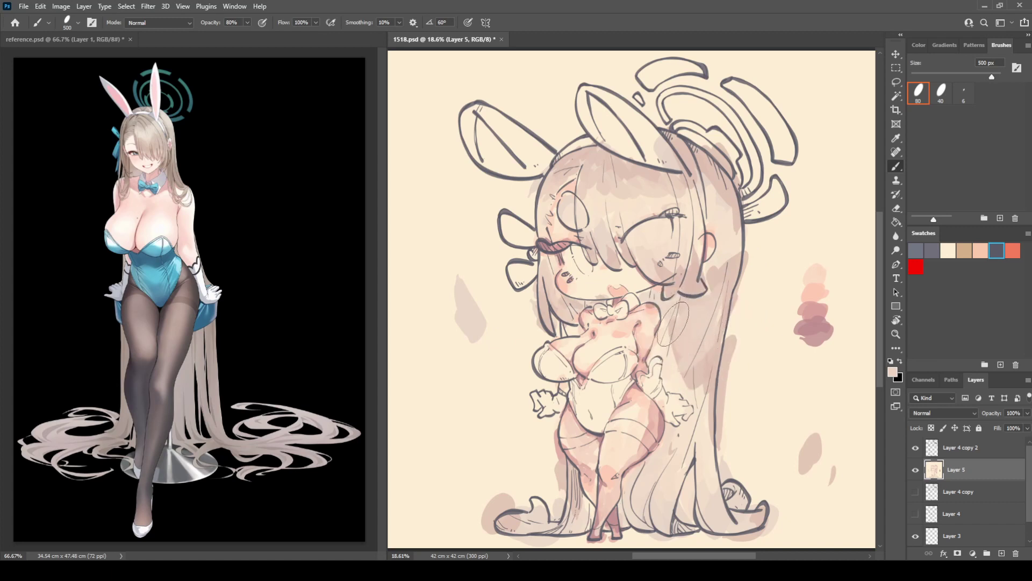
pyautogui.keyDown('alt'); pyautogui.click(689, 282); pyautogui.keyUp('alt')
pyautogui.keyDown('alt'); pyautogui.click(649, 296); pyautogui.keyUp('alt')
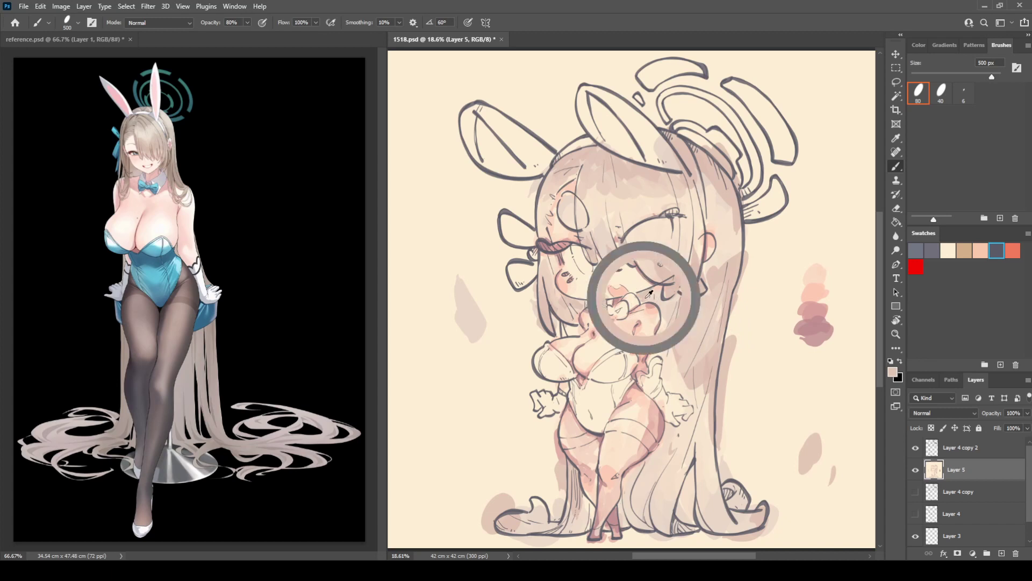
pyautogui.keyDown('alt'); pyautogui.click(641, 195); pyautogui.keyUp('alt')
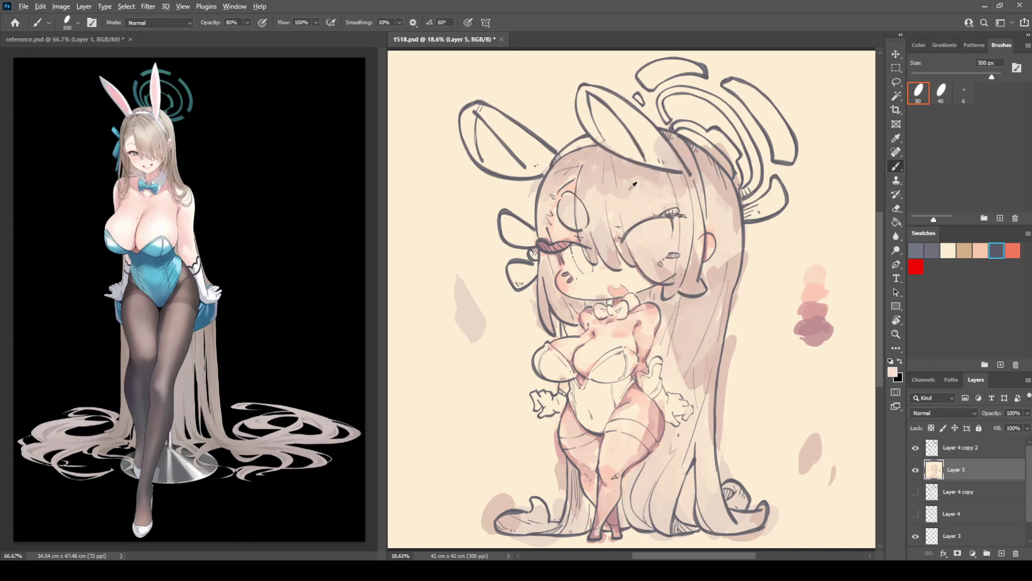
pyautogui.keyDown('alt'); pyautogui.click(600, 192); pyautogui.keyUp('alt')
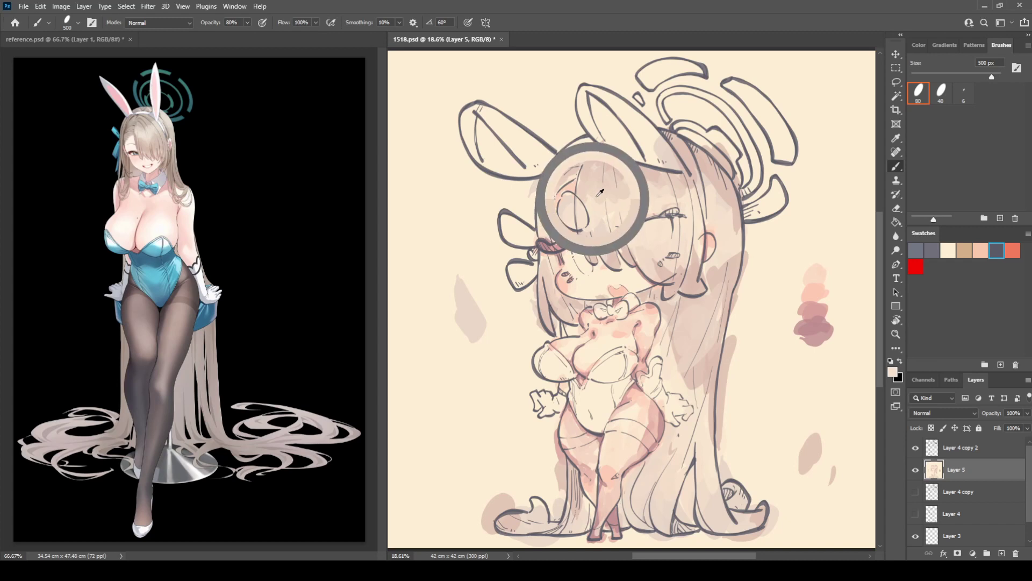
pyautogui.keyDown('alt'); pyautogui.click(608, 288); pyautogui.keyUp('alt')
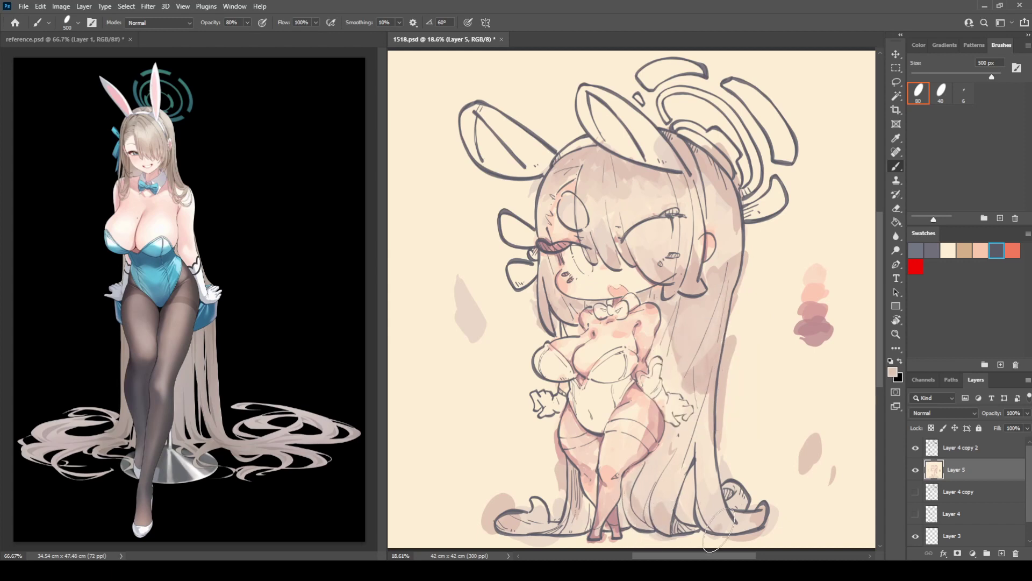
# Step: Shade and blend the lower long strands beside the legs with sampled hair tones, and save the document
pyautogui.moveTo(645, 484); pyautogui.dragTo(655, 478)
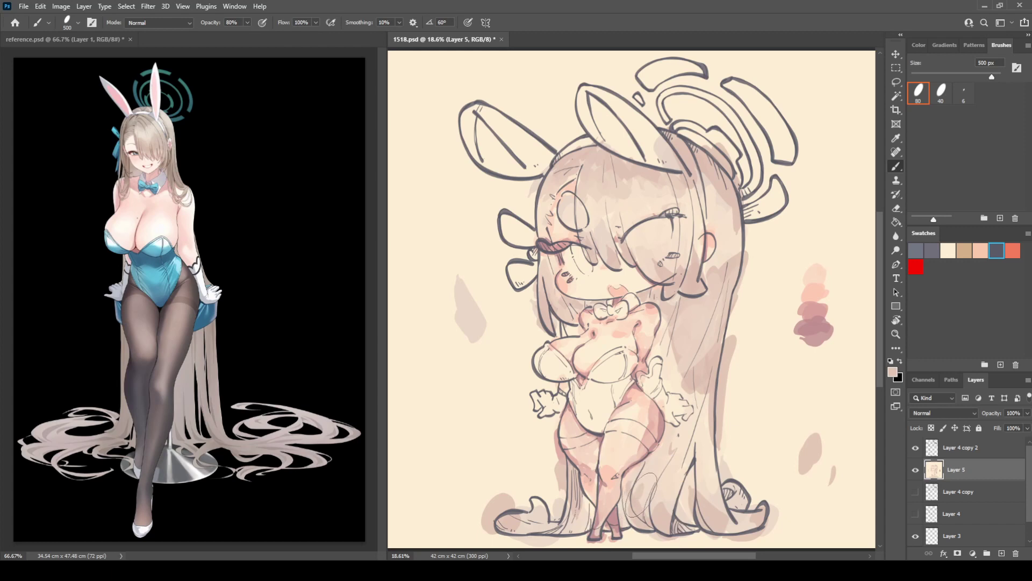
pyautogui.keyDown('alt'); pyautogui.click(650, 490); pyautogui.keyUp('alt')
pyautogui.moveTo(665, 474); pyautogui.dragTo(639, 516)
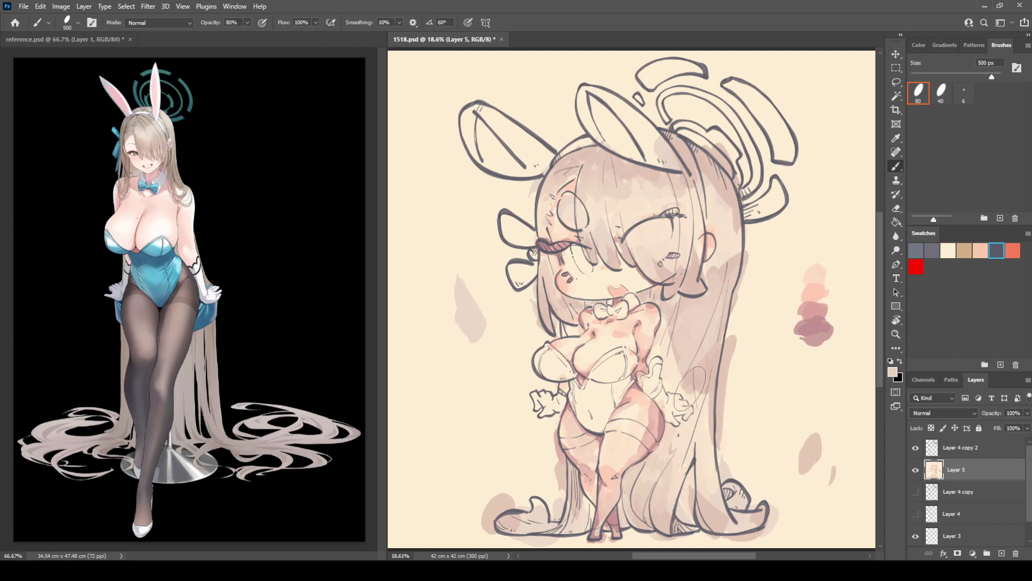
pyautogui.keyDown('alt'); pyautogui.click(678, 333); pyautogui.keyUp('alt')
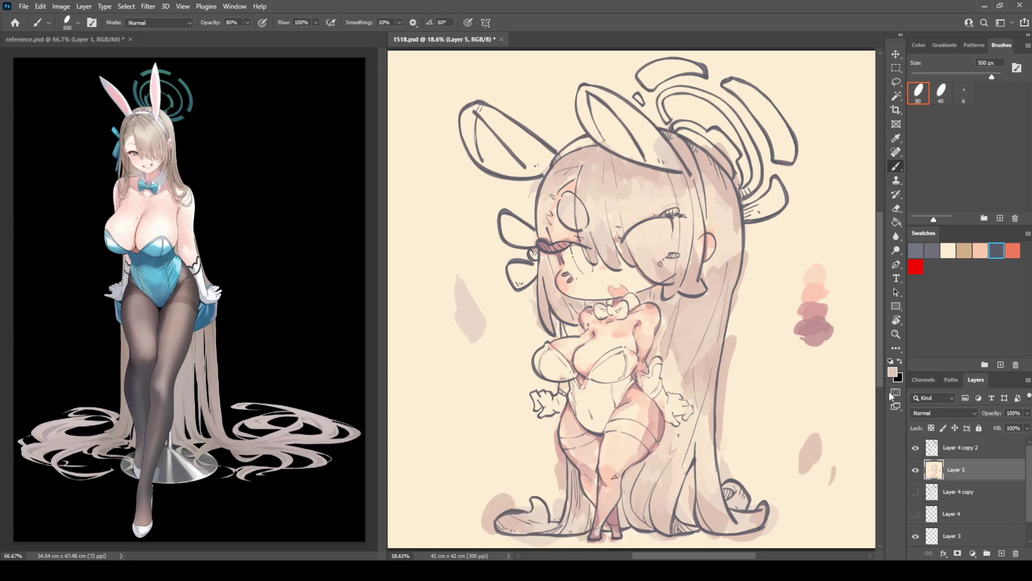
pyautogui.hotkey('ctrl', 's')
# Step: Sample a darker grey-brown from the reference's long hair and shade the face-side lock tip, curled hair end and strands behind the legs
pyautogui.press('i')
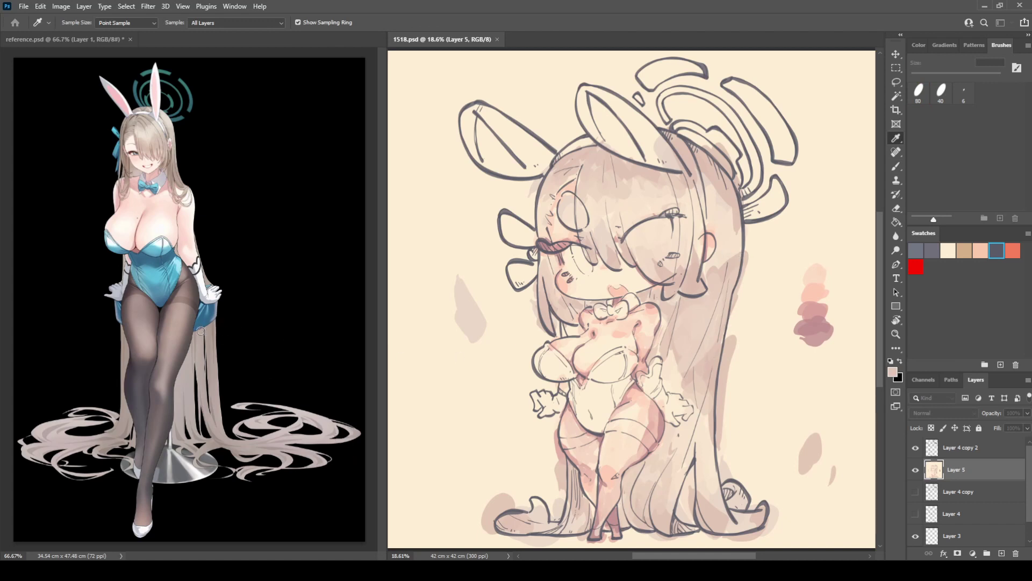
pyautogui.click(211, 340)
pyautogui.press('b')
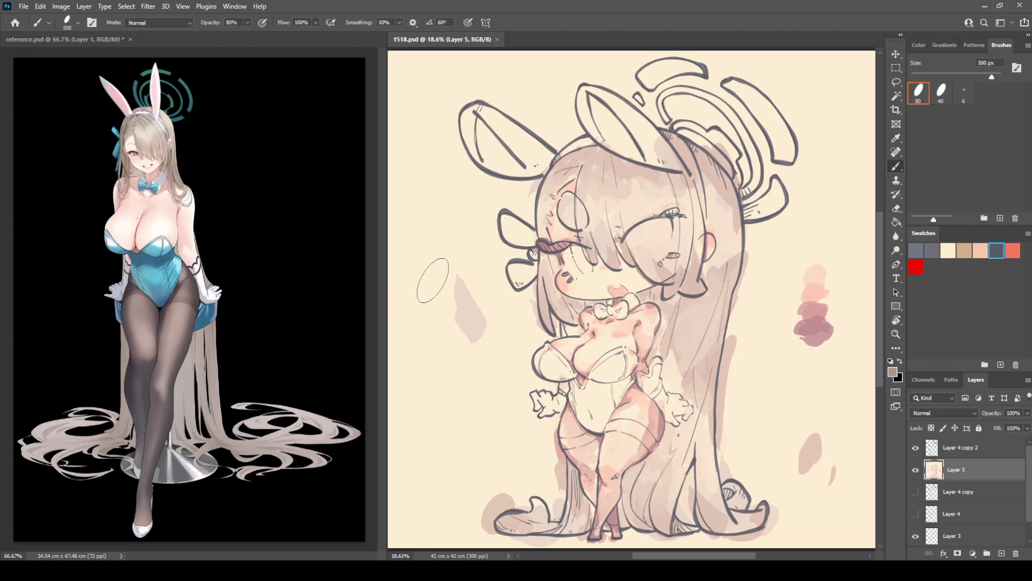
pyautogui.moveTo(549, 332); pyautogui.dragTo(553, 328)
pyautogui.moveTo(519, 512)
pyautogui.mouseDown()
pyautogui.moveTo(535, 505)
pyautogui.moveTo(497, 521)
pyautogui.moveTo(515, 524)
pyautogui.mouseUp()
pyautogui.moveTo(559, 488); pyautogui.dragTo(569, 485)
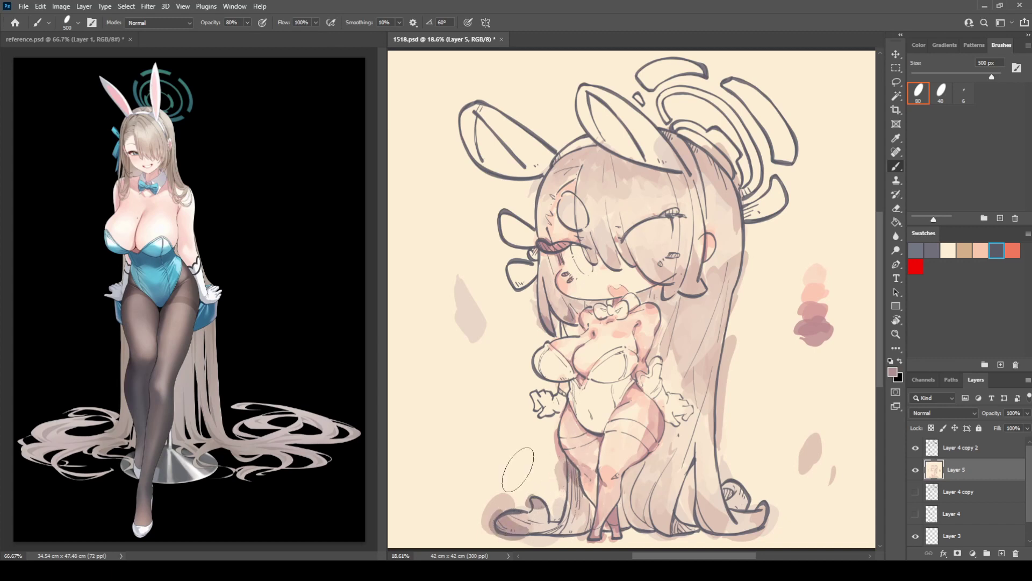
# Step: Add a test patch of the dark grey-brown and paint shadows on the long side strands, outer hair edge, neck area and crown
pyautogui.moveTo(440, 402); pyautogui.dragTo(449, 409)
pyautogui.moveTo(635, 518)
pyautogui.mouseDown()
pyautogui.moveTo(630, 528)
pyautogui.moveTo(665, 511)
pyautogui.mouseUp()
pyautogui.moveTo(692, 371); pyautogui.dragTo(700, 417)
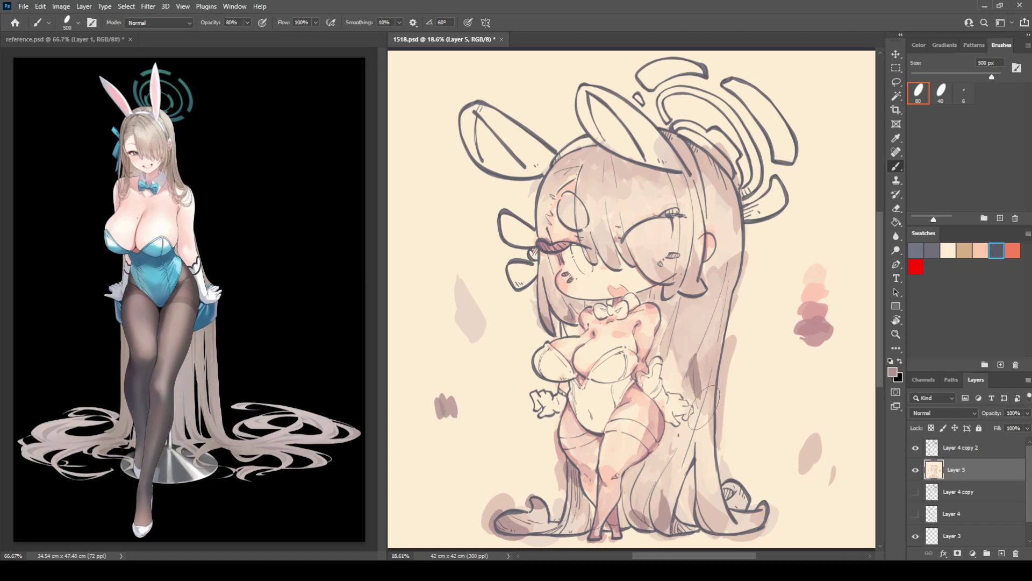
pyautogui.moveTo(742, 266)
pyautogui.mouseDown()
pyautogui.moveTo(741, 259)
pyautogui.moveTo(727, 325)
pyautogui.mouseUp()
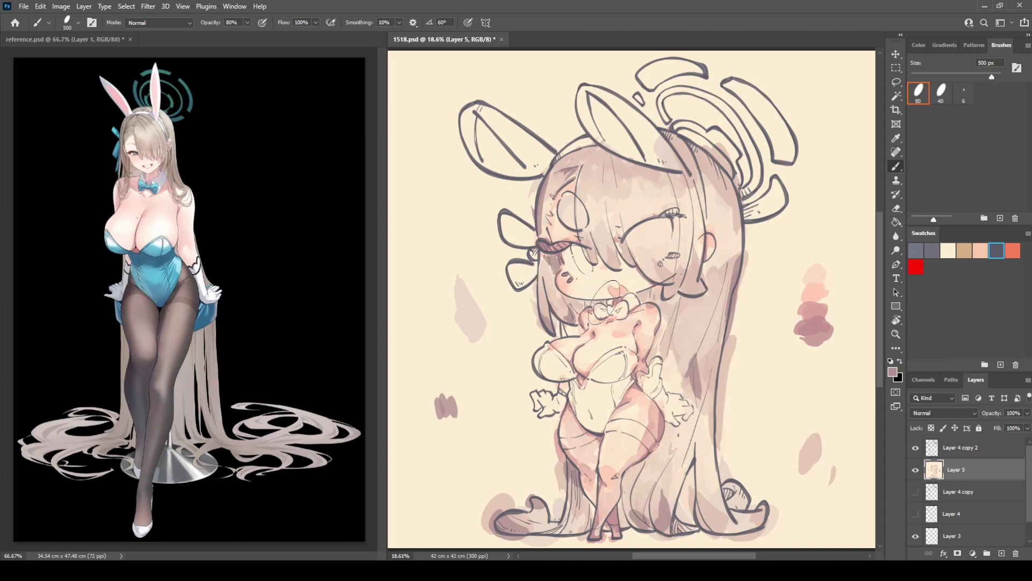
pyautogui.moveTo(643, 296); pyautogui.dragTo(667, 278)
pyautogui.moveTo(691, 135); pyautogui.dragTo(737, 177)
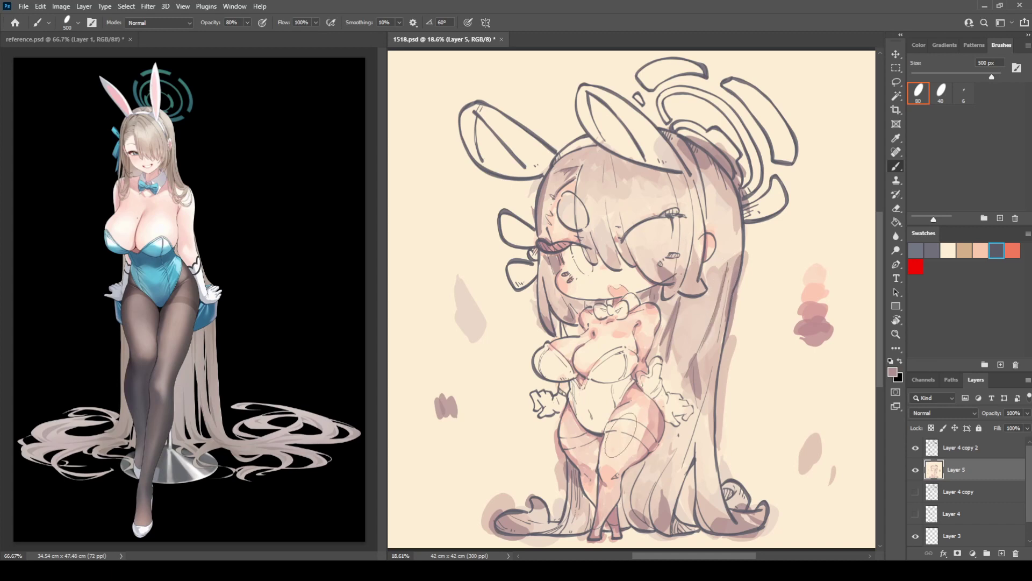
# Step: Soften the dark shading on the curled hair end and lower strands with lighter tones sampled from the hair
pyautogui.keyDown('alt'); pyautogui.click(510, 517); pyautogui.keyUp('alt')
pyautogui.keyDown('alt'); pyautogui.click(529, 516); pyautogui.keyUp('alt')
pyautogui.keyDown('alt'); pyautogui.click(518, 517); pyautogui.keyUp('alt')
pyautogui.moveTo(514, 526)
pyautogui.mouseDown()
pyautogui.moveTo(557, 524)
pyautogui.moveTo(535, 504)
pyautogui.mouseUp()
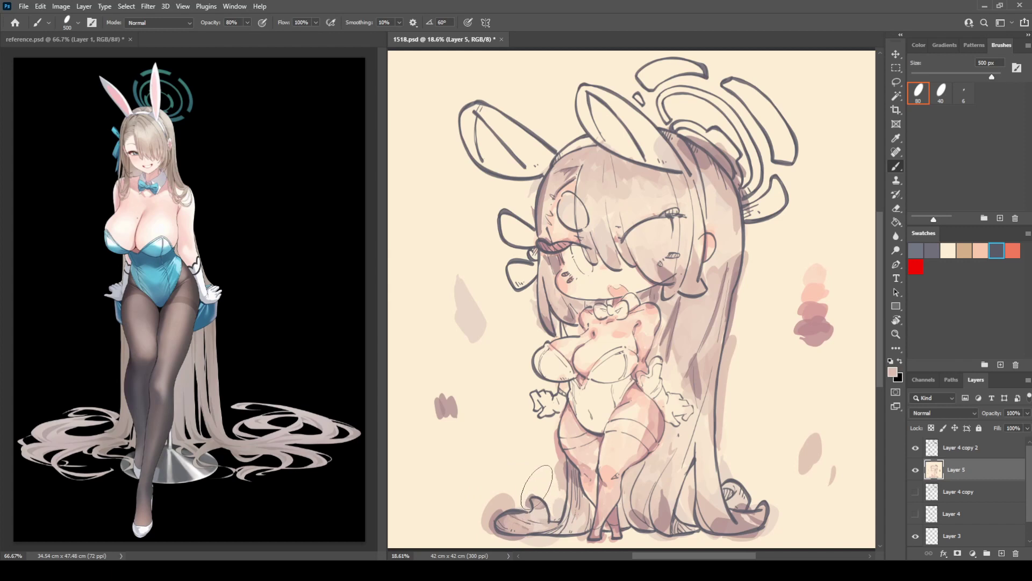
pyautogui.moveTo(566, 473); pyautogui.dragTo(574, 472)
pyautogui.moveTo(638, 525)
pyautogui.mouseDown()
pyautogui.moveTo(641, 505)
pyautogui.moveTo(652, 523)
pyautogui.moveTo(671, 485)
pyautogui.moveTo(669, 500)
pyautogui.moveTo(654, 494)
pyautogui.moveTo(682, 487)
pyautogui.mouseUp()
# Step: Blend the dark shadows on the long strands beside the hip, arm and shoulder with sampled mid tones
pyautogui.keyDown('alt'); pyautogui.click(643, 501); pyautogui.keyUp('alt')
pyautogui.keyDown('alt'); pyautogui.click(661, 501); pyautogui.keyUp('alt')
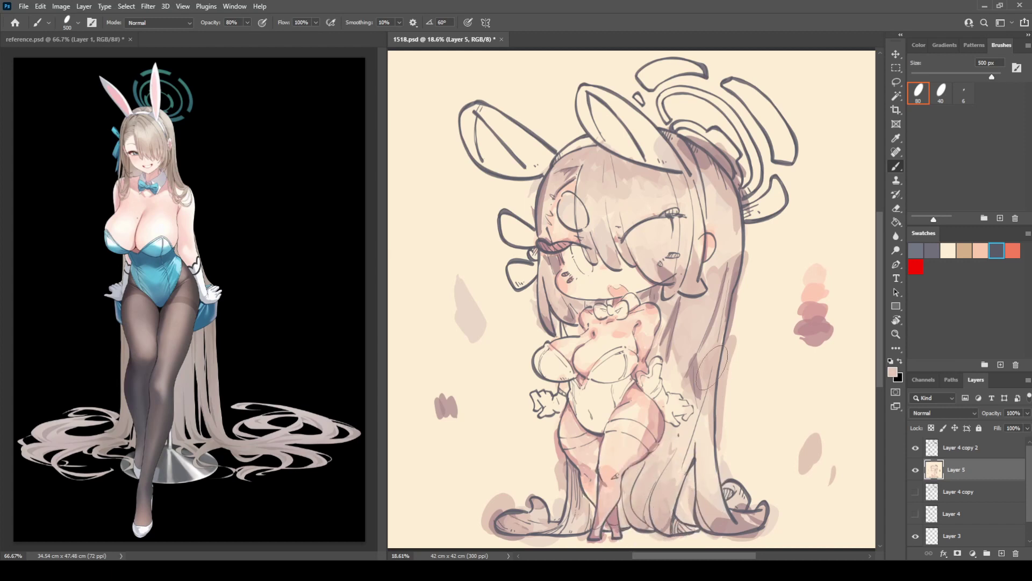
pyautogui.keyDown('alt'); pyautogui.click(693, 377); pyautogui.keyUp('alt')
pyautogui.keyDown('alt'); pyautogui.click(692, 353); pyautogui.keyUp('alt')
pyautogui.keyDown('alt'); pyautogui.click(665, 331); pyautogui.keyUp('alt')
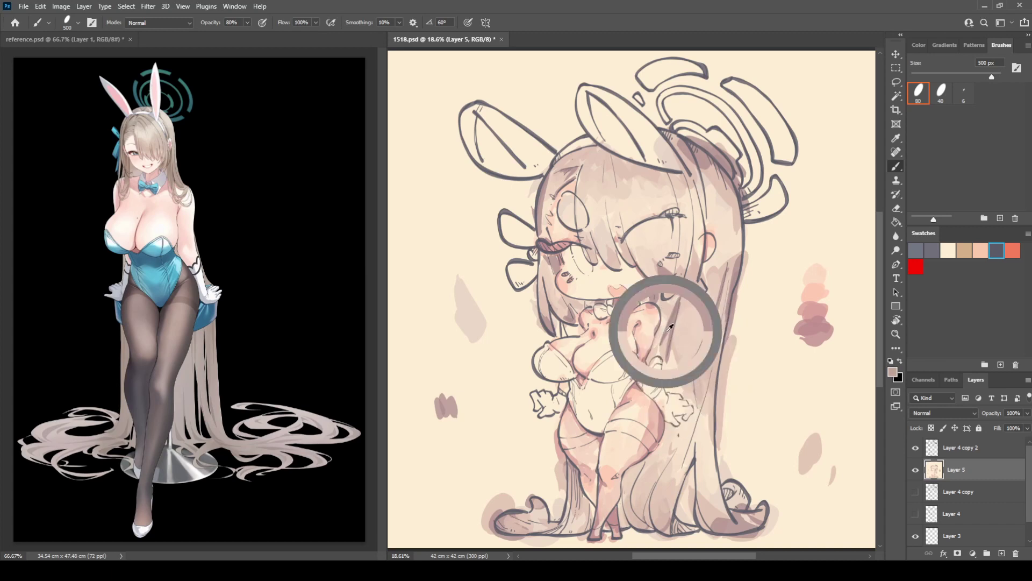
pyautogui.keyDown('alt'); pyautogui.click(668, 330); pyautogui.keyUp('alt')
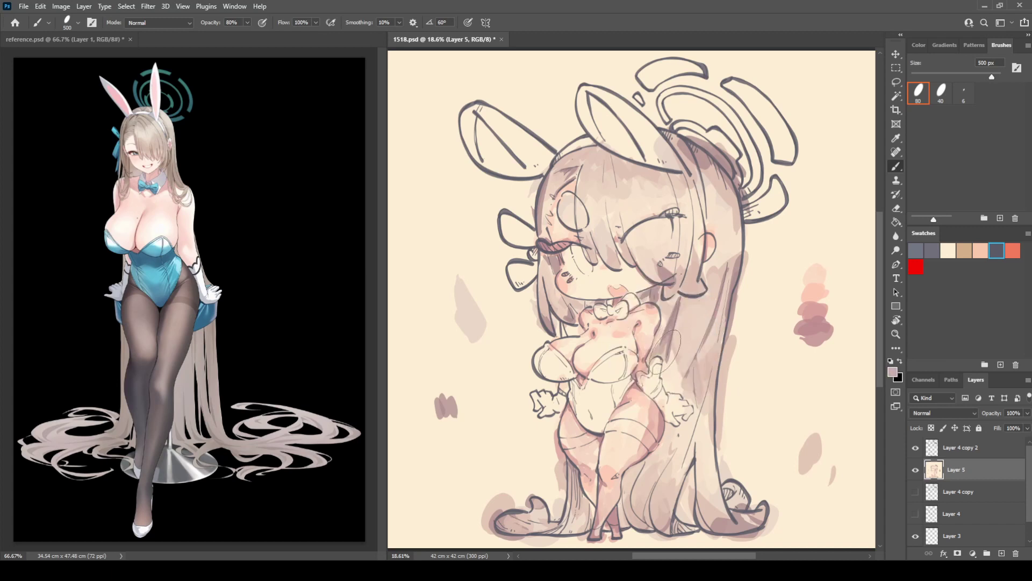
# Step: Soften the hair shading beside the neck, at the fringe parting and on the crown
pyautogui.moveTo(647, 293); pyautogui.dragTo(645, 296)
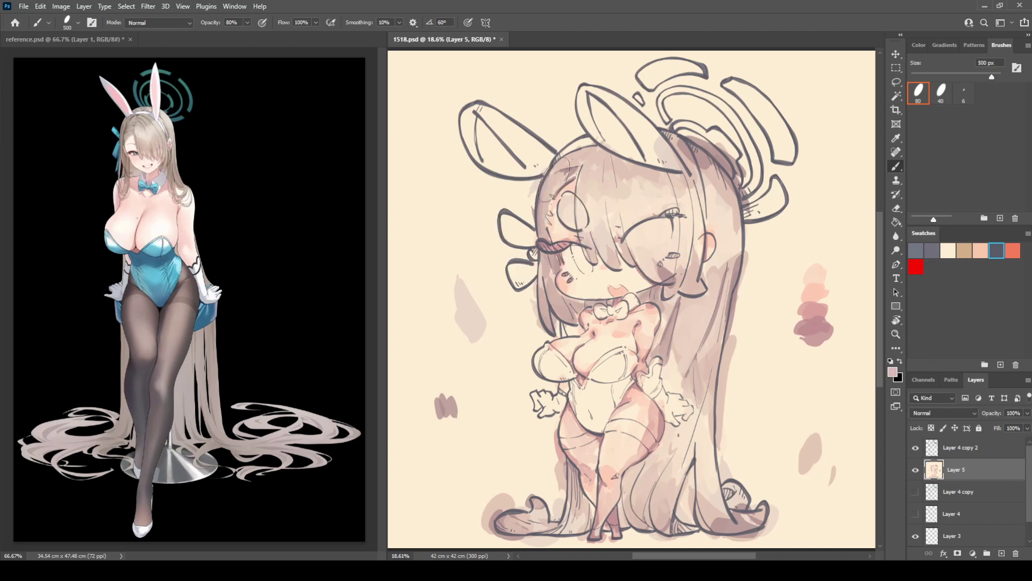
pyautogui.moveTo(559, 183); pyautogui.dragTo(578, 161)
pyautogui.keyDown('alt'); pyautogui.click(692, 153); pyautogui.keyUp('alt')
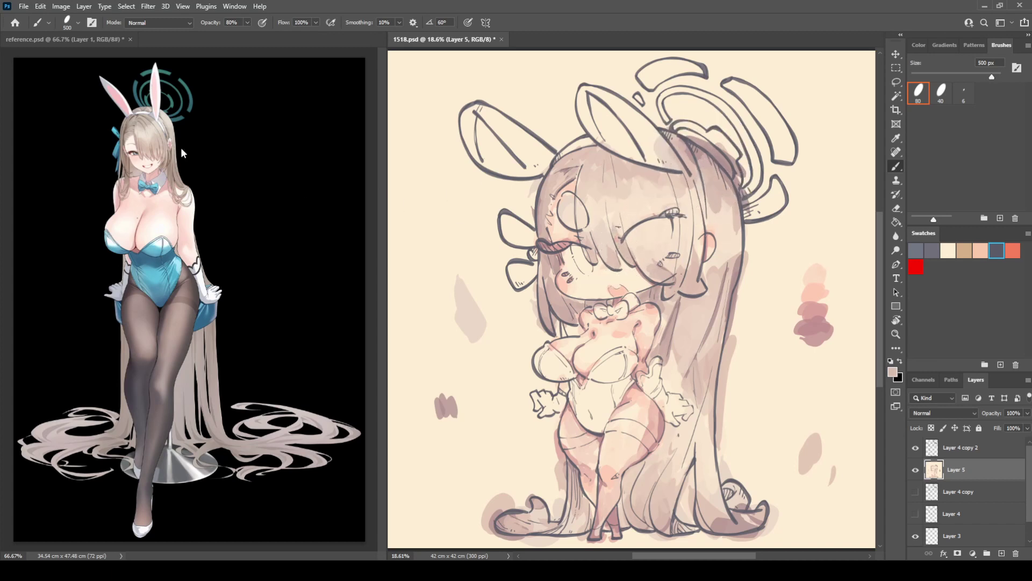
# Step: Warm the hair with beige tones over the long strands, crown and fringe parting, blending with colours sampled from the hair
pyautogui.press('i')
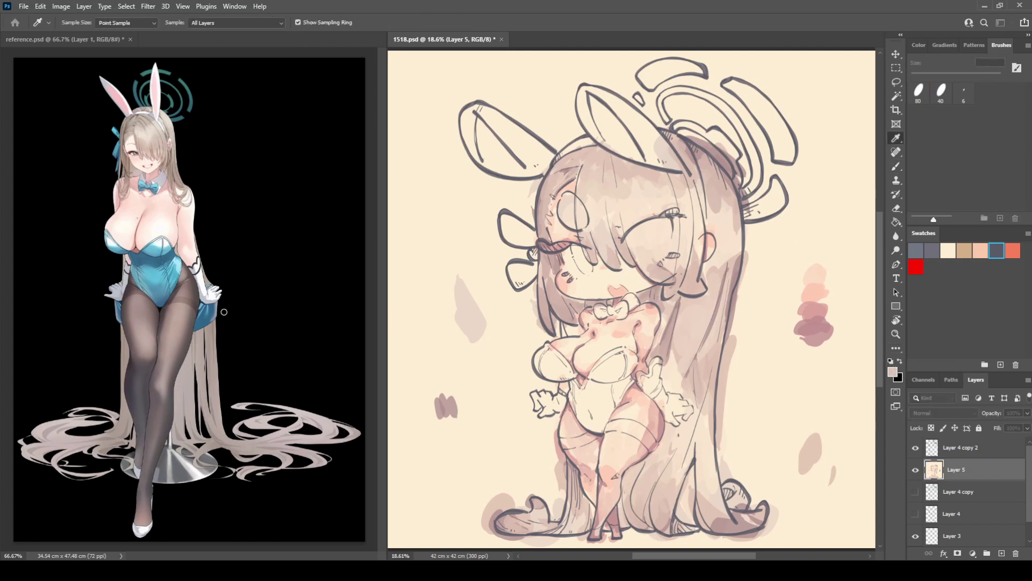
pyautogui.press('b')
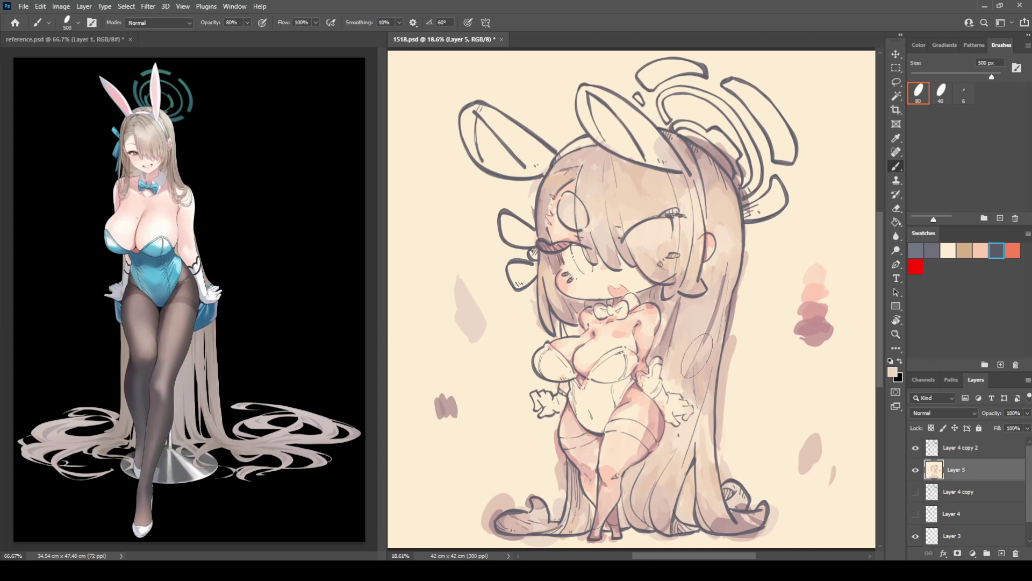
pyautogui.keyDown('alt'); pyautogui.click(673, 379); pyautogui.keyUp('alt')
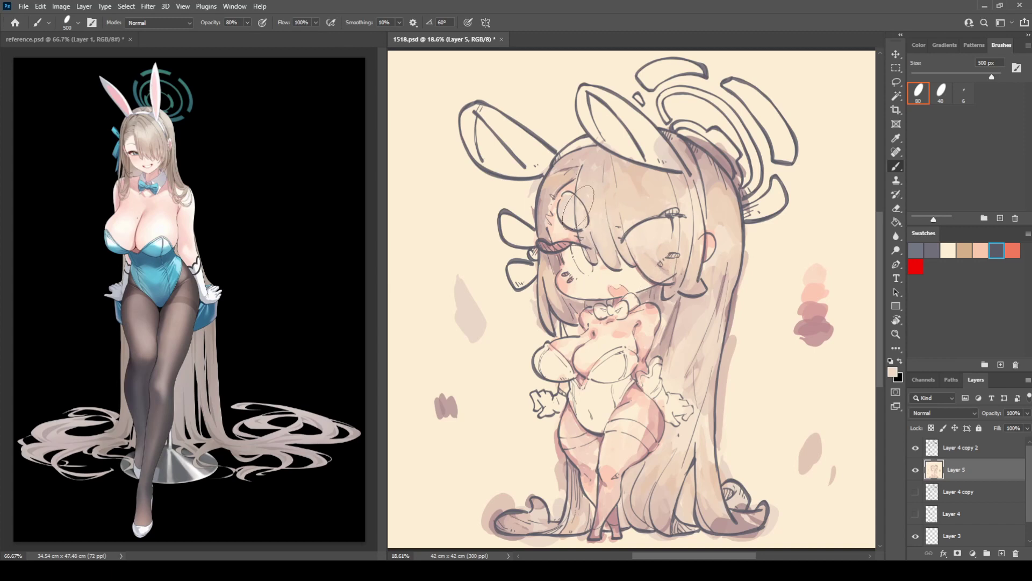
pyautogui.keyDown('alt'); pyautogui.click(702, 158); pyautogui.keyUp('alt')
pyautogui.moveTo(591, 195)
pyautogui.mouseDown()
pyautogui.moveTo(567, 196)
pyautogui.moveTo(568, 207)
pyautogui.mouseUp()
pyautogui.keyDown('alt'); pyautogui.click(563, 201); pyautogui.keyUp('alt')
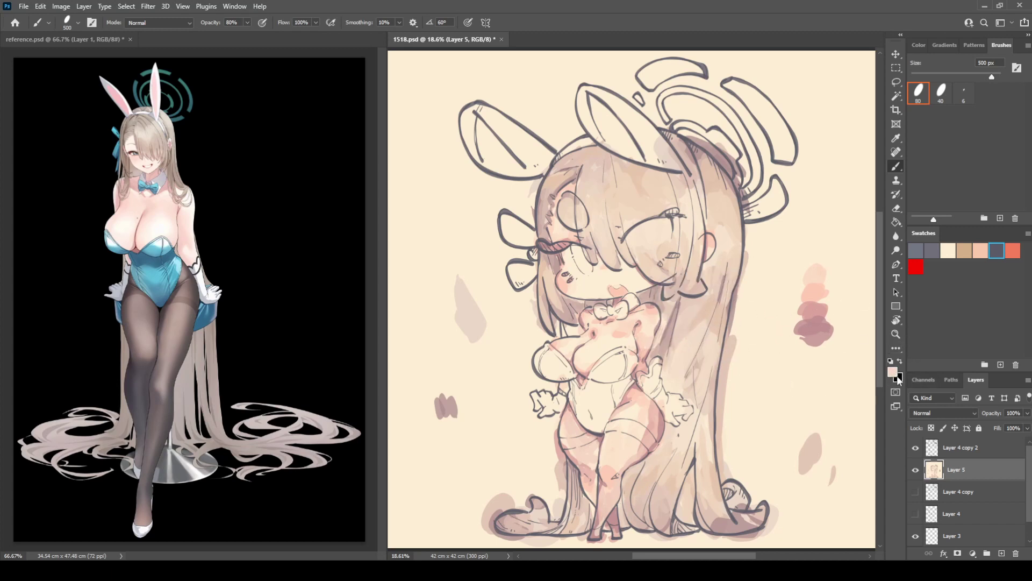
# Step: Tint the long strands beside the arm and the curled hair ends with a light peach tone
pyautogui.press('i')
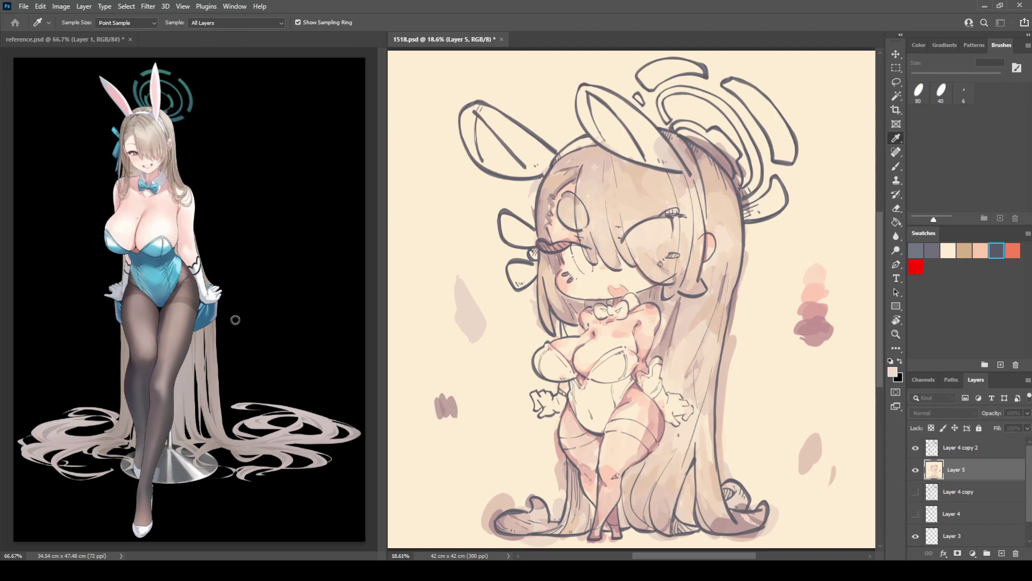
pyautogui.press('b')
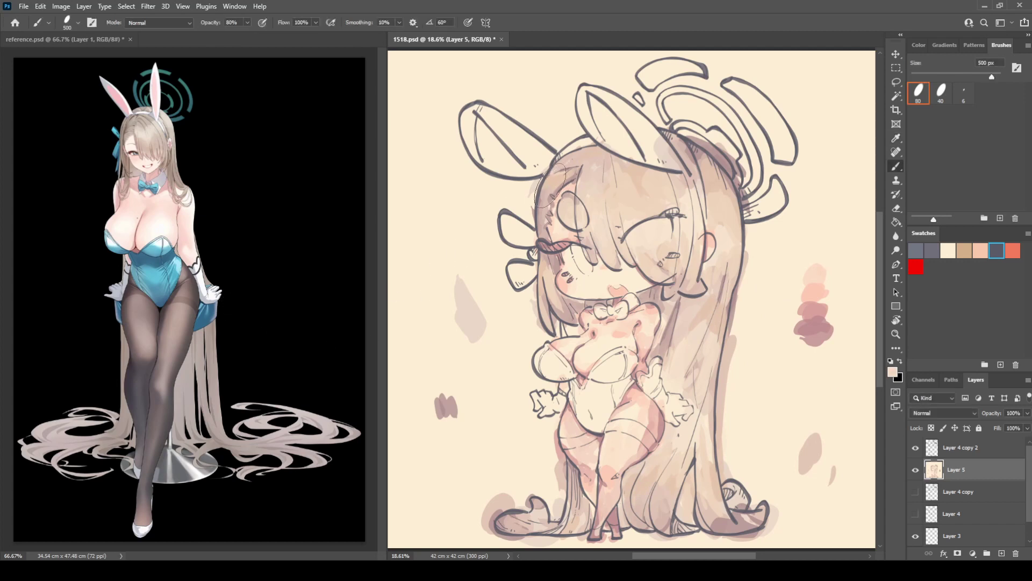
pyautogui.moveTo(713, 304)
pyautogui.mouseDown()
pyautogui.moveTo(682, 360)
pyautogui.moveTo(700, 331)
pyautogui.moveTo(717, 357)
pyautogui.moveTo(677, 382)
pyautogui.mouseUp()
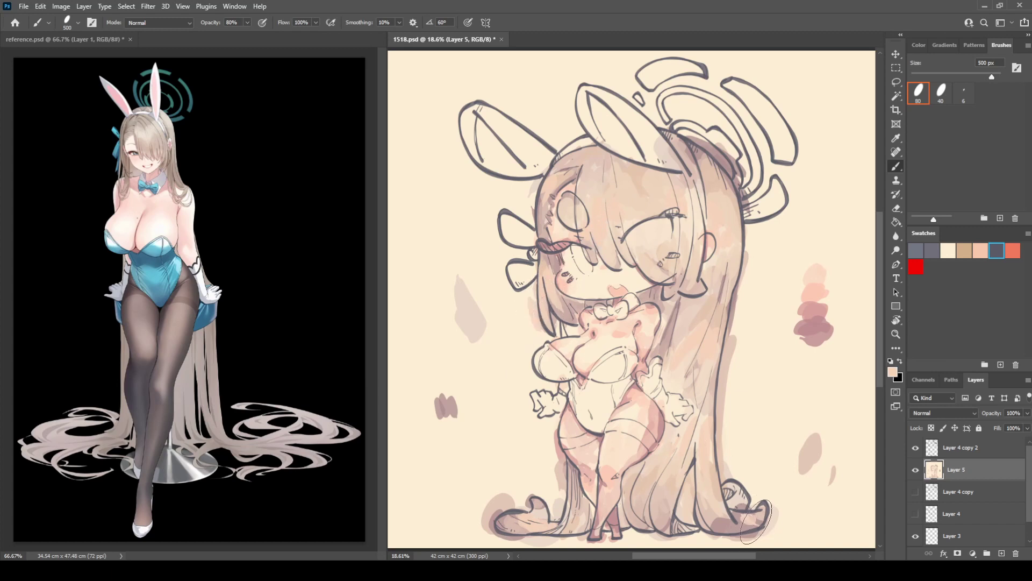
pyautogui.keyDown('alt'); pyautogui.click(710, 506); pyautogui.keyUp('alt')
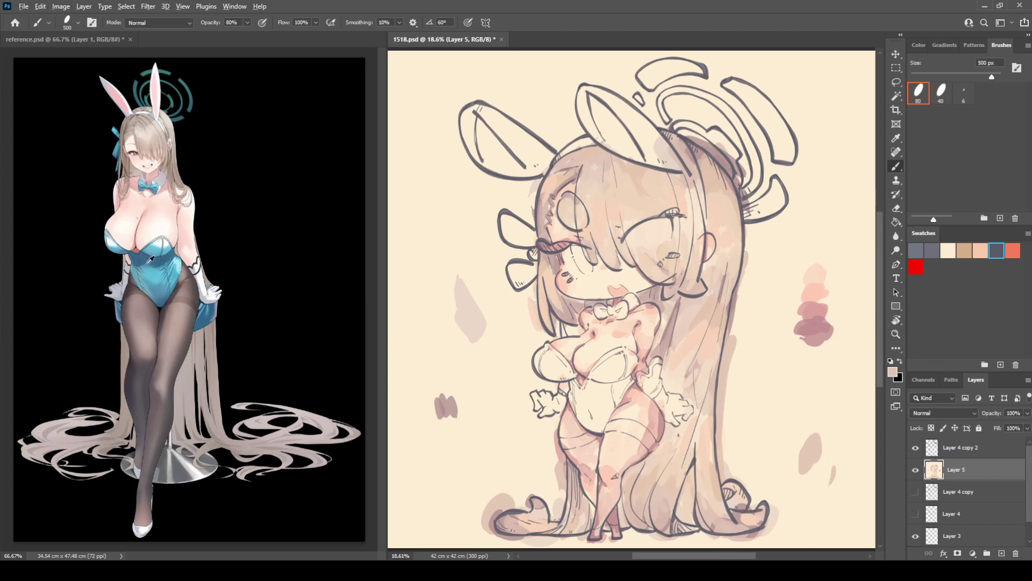
# Step: Sample light blue from the reference bunny suit and dab it on the bodysuit, hair ribbon, bow tie and a test patch
pyautogui.click(893, 370)
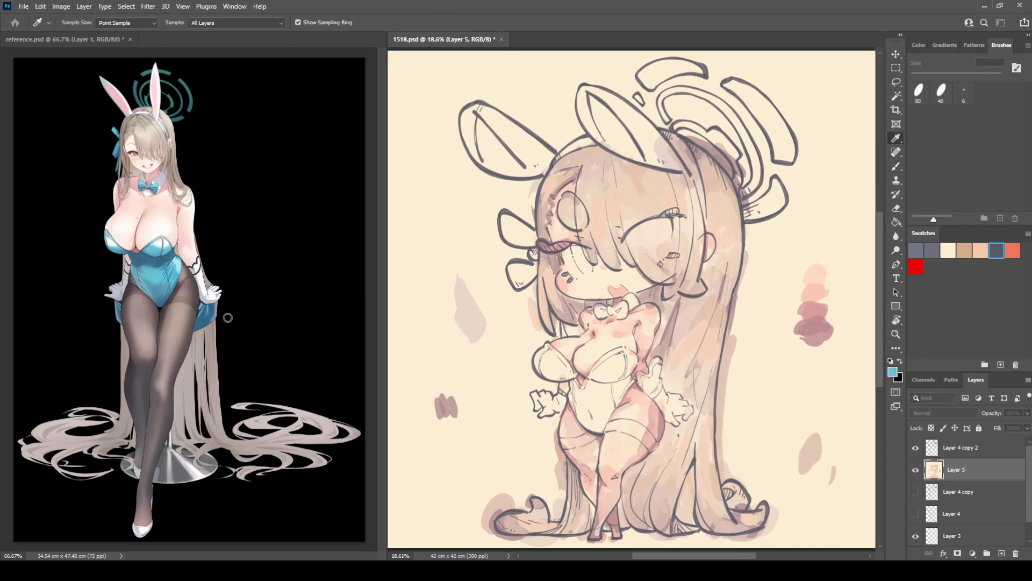
pyautogui.click(438, 297)
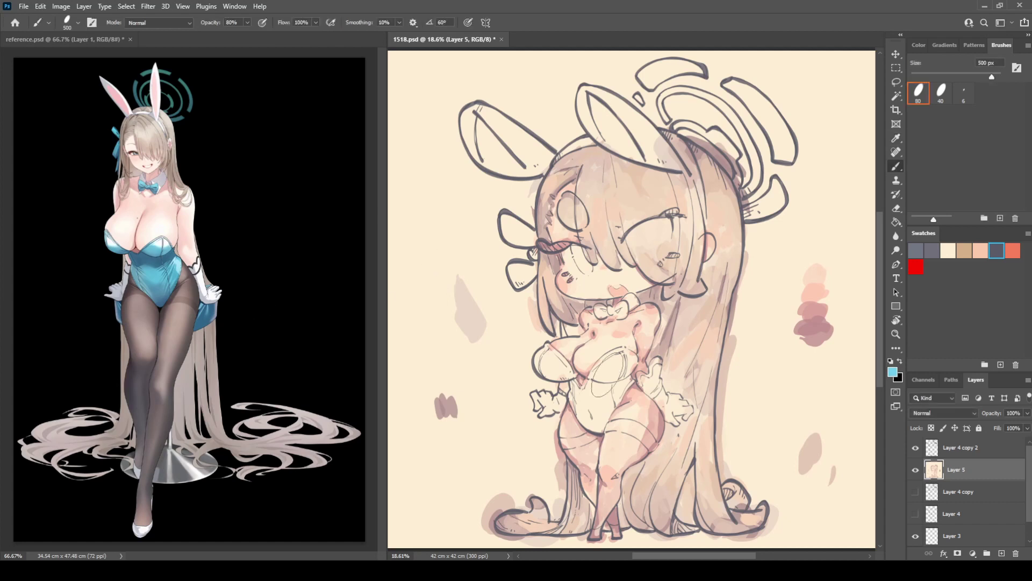
pyautogui.moveTo(543, 345); pyautogui.dragTo(538, 356)
pyautogui.moveTo(606, 352); pyautogui.dragTo(613, 359)
pyautogui.moveTo(594, 413)
pyautogui.mouseDown()
pyautogui.moveTo(583, 415)
pyautogui.moveTo(613, 414)
pyautogui.mouseUp()
pyautogui.moveTo(511, 213)
pyautogui.mouseDown()
pyautogui.moveTo(497, 244)
pyautogui.moveTo(518, 282)
pyautogui.mouseUp()
pyautogui.moveTo(599, 310); pyautogui.dragTo(603, 312)
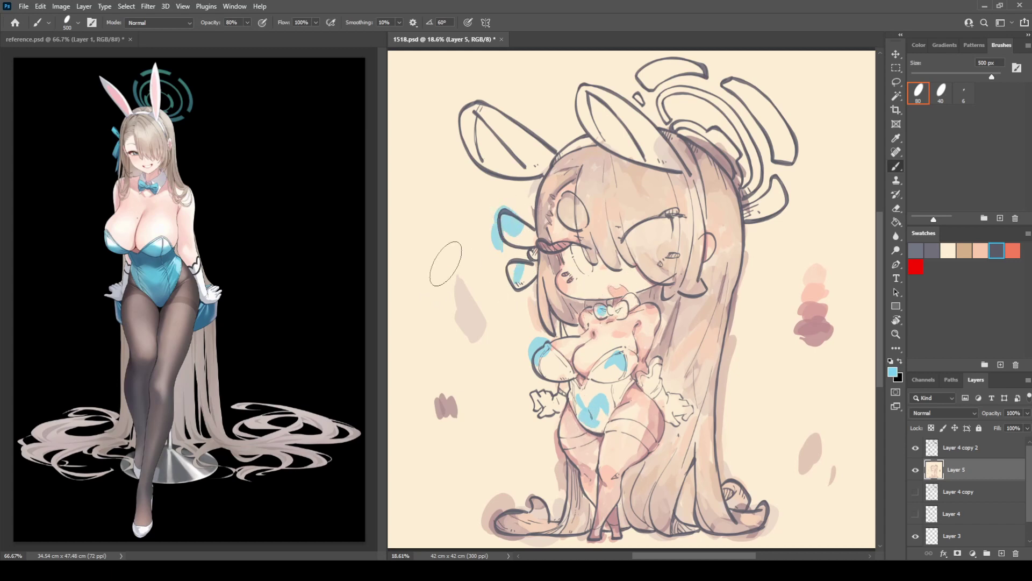
pyautogui.moveTo(452, 238); pyautogui.dragTo(435, 240)
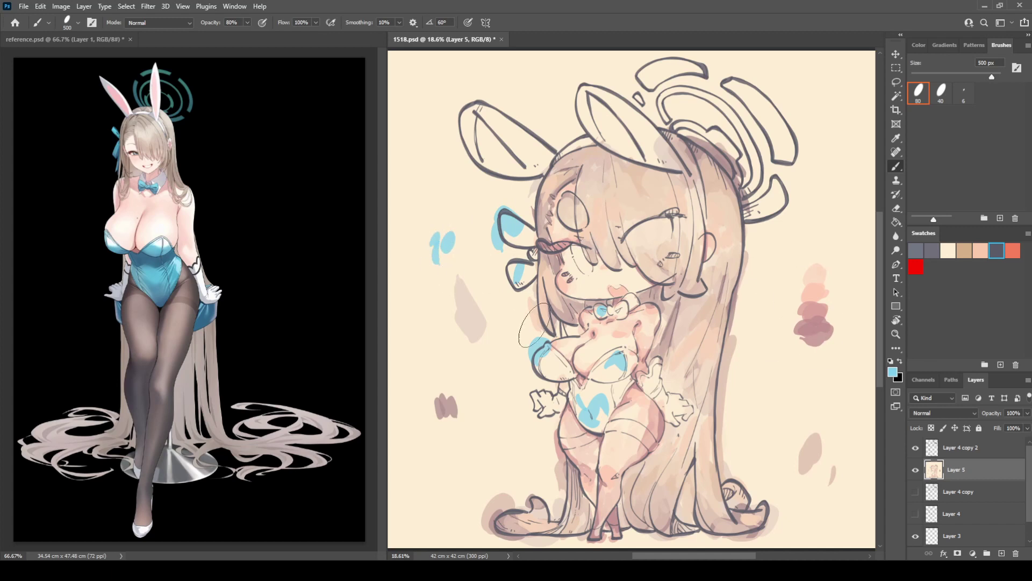
pyautogui.moveTo(602, 357); pyautogui.dragTo(609, 366)
# Step: Add a test patch of a deeper blue and paint it over the hair ribbon and bodysuit
pyautogui.press('i')
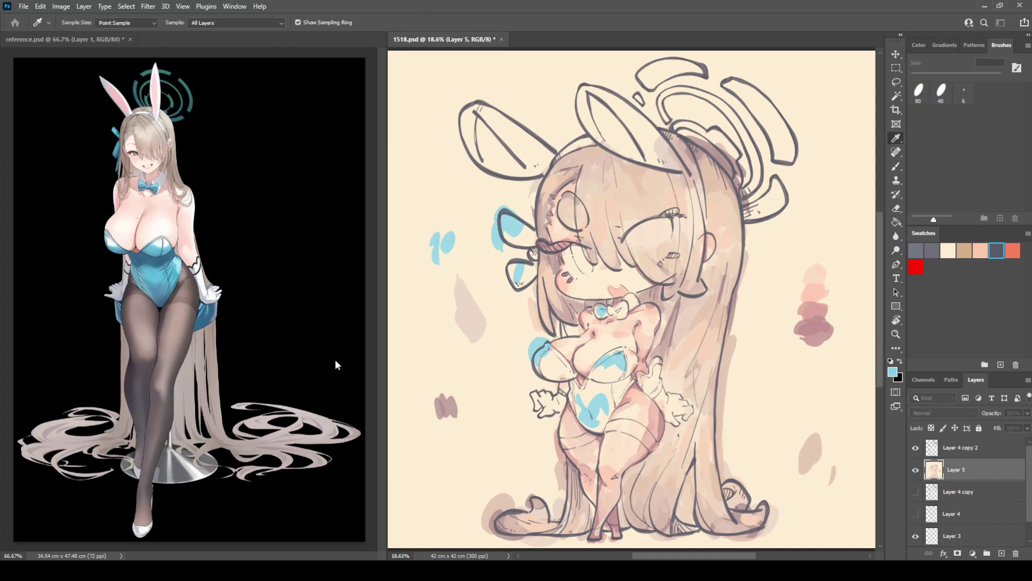
pyautogui.press('b')
pyautogui.moveTo(440, 265); pyautogui.dragTo(446, 272)
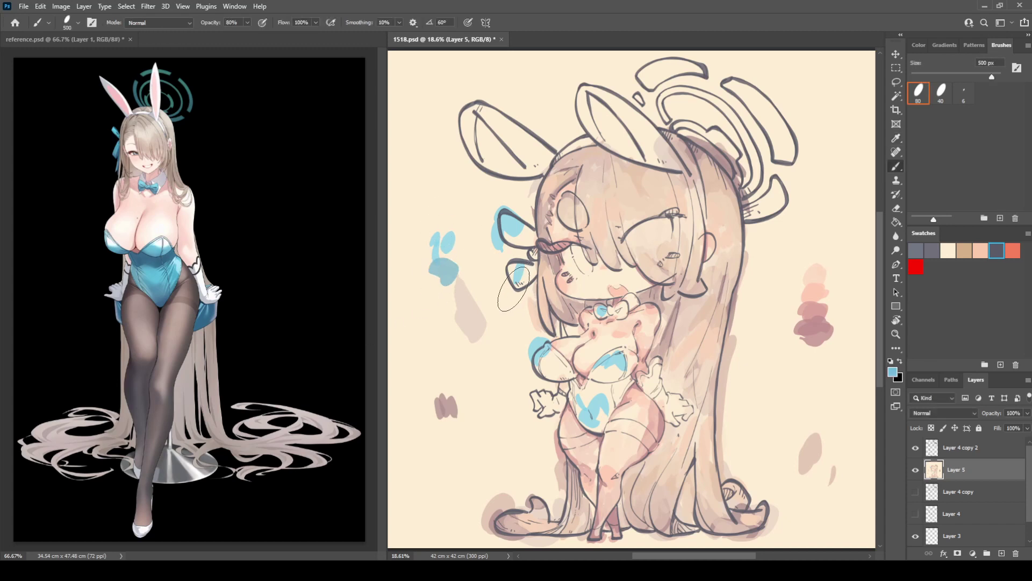
pyautogui.moveTo(513, 289)
pyautogui.mouseDown()
pyautogui.moveTo(532, 269)
pyautogui.moveTo(525, 239)
pyautogui.mouseUp()
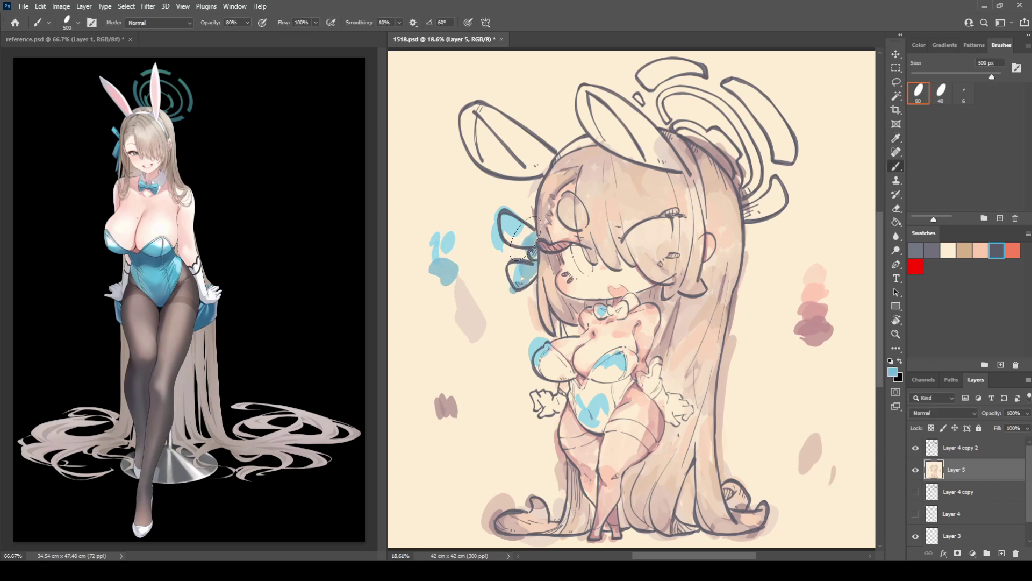
pyautogui.moveTo(535, 352)
pyautogui.mouseDown()
pyautogui.moveTo(599, 371)
pyautogui.moveTo(597, 396)
pyautogui.moveTo(605, 368)
pyautogui.moveTo(586, 387)
pyautogui.moveTo(568, 384)
pyautogui.moveTo(583, 408)
pyautogui.moveTo(597, 379)
pyautogui.moveTo(611, 387)
pyautogui.moveTo(602, 406)
pyautogui.mouseUp()
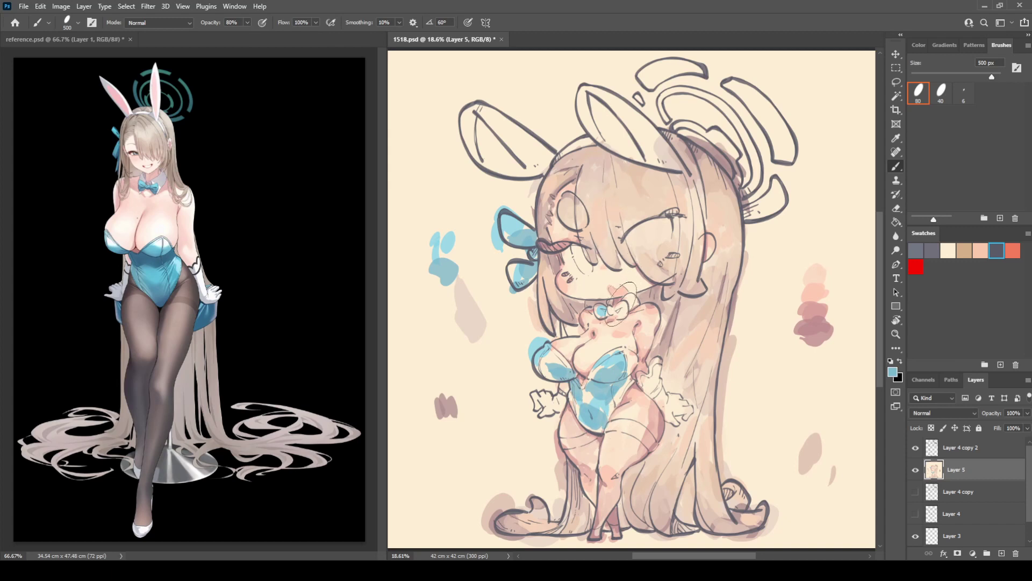
# Step: Paint the bow tie and the halo segments blue, and add small blue test dabs beside the halo
pyautogui.moveTo(621, 304)
pyautogui.mouseDown()
pyautogui.moveTo(613, 317)
pyautogui.moveTo(610, 304)
pyautogui.mouseUp()
pyautogui.click(638, 98)
pyautogui.moveTo(651, 74)
pyautogui.mouseDown()
pyautogui.moveTo(704, 73)
pyautogui.moveTo(652, 94)
pyautogui.moveTo(735, 78)
pyautogui.moveTo(701, 107)
pyautogui.moveTo(662, 100)
pyautogui.moveTo(689, 99)
pyautogui.moveTo(740, 129)
pyautogui.moveTo(733, 140)
pyautogui.moveTo(678, 113)
pyautogui.moveTo(738, 141)
pyautogui.moveTo(719, 86)
pyautogui.moveTo(799, 167)
pyautogui.moveTo(743, 92)
pyautogui.moveTo(769, 194)
pyautogui.mouseUp()
pyautogui.click(813, 231)
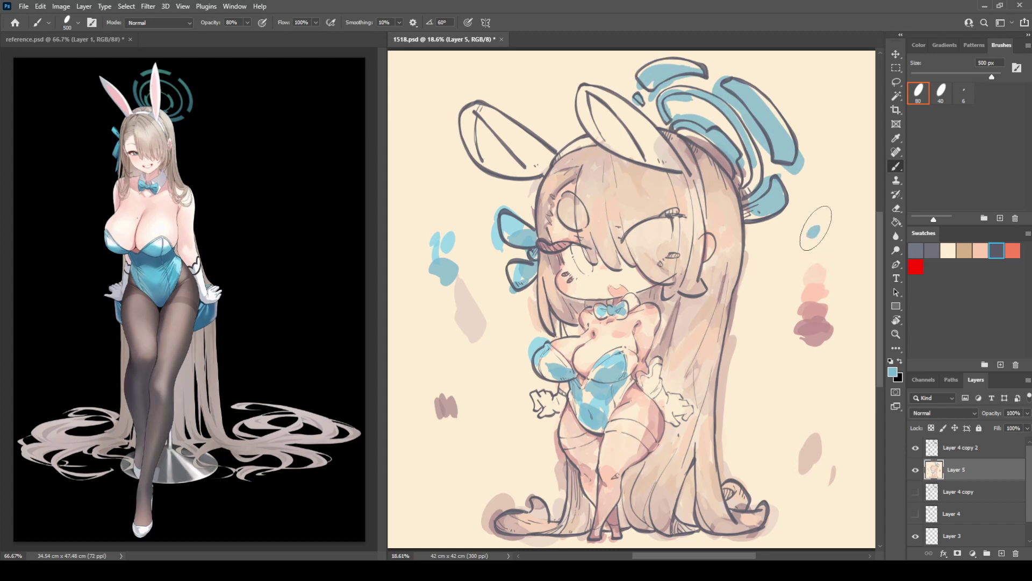
pyautogui.click(817, 213)
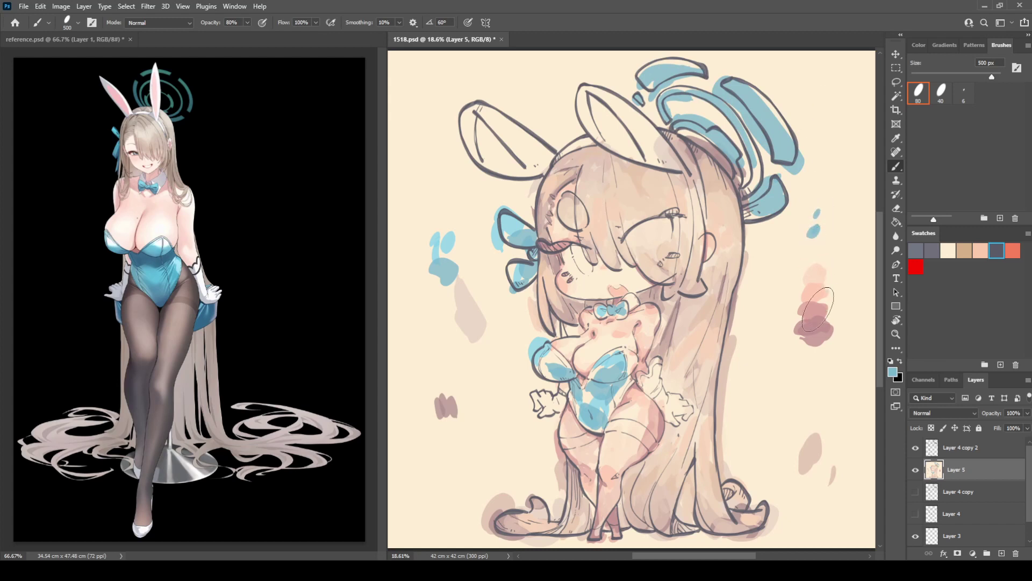
# Step: Blend the light and deeper blues on both loops of the hair ribbon with sampled mid tones
pyautogui.keyDown('alt'); pyautogui.click(519, 271); pyautogui.keyUp('alt')
pyautogui.keyDown('alt'); pyautogui.click(525, 277); pyautogui.keyUp('alt')
pyautogui.keyDown('alt'); pyautogui.click(514, 272); pyautogui.keyUp('alt')
pyautogui.keyDown('alt'); pyautogui.click(512, 271); pyautogui.keyUp('alt')
pyautogui.keyDown('alt'); pyautogui.click(508, 227); pyautogui.keyUp('alt')
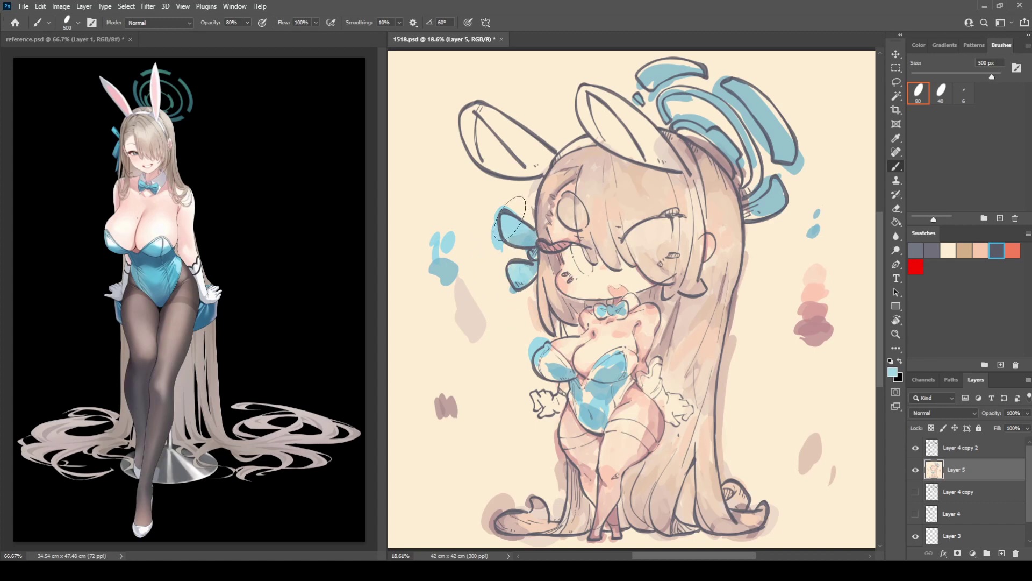
pyautogui.keyDown('alt'); pyautogui.click(540, 270); pyautogui.keyUp('alt')
# Step: Fill and blend the bodysuit's bust cups with light blues sampled from the suit
pyautogui.keyDown('alt'); pyautogui.click(545, 349); pyautogui.keyUp('alt')
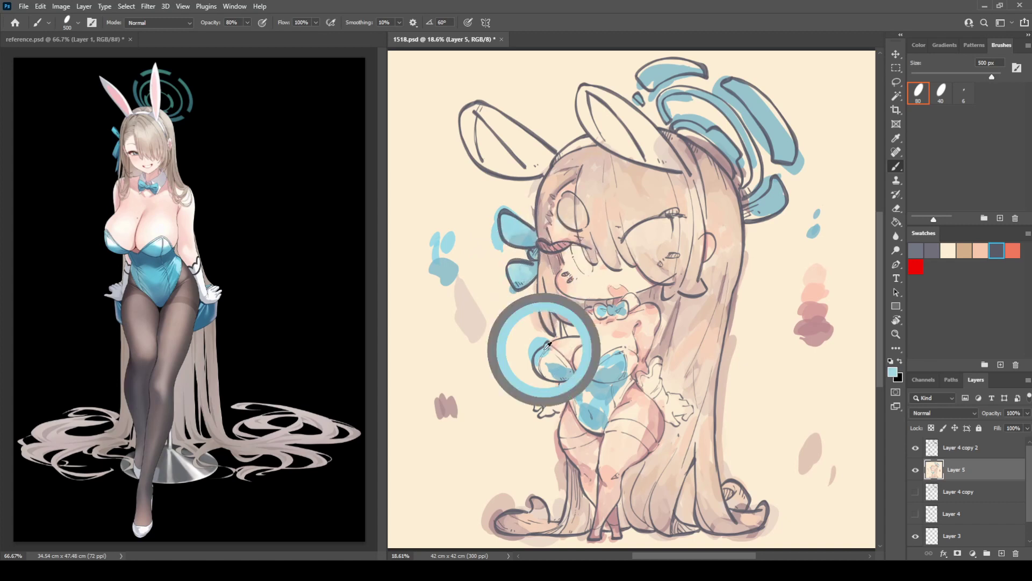
pyautogui.keyDown('alt'); pyautogui.click(550, 355); pyautogui.keyUp('alt')
pyautogui.moveTo(548, 349)
pyautogui.mouseDown()
pyautogui.moveTo(544, 378)
pyautogui.moveTo(595, 373)
pyautogui.moveTo(604, 386)
pyautogui.moveTo(599, 365)
pyautogui.moveTo(612, 353)
pyautogui.mouseUp()
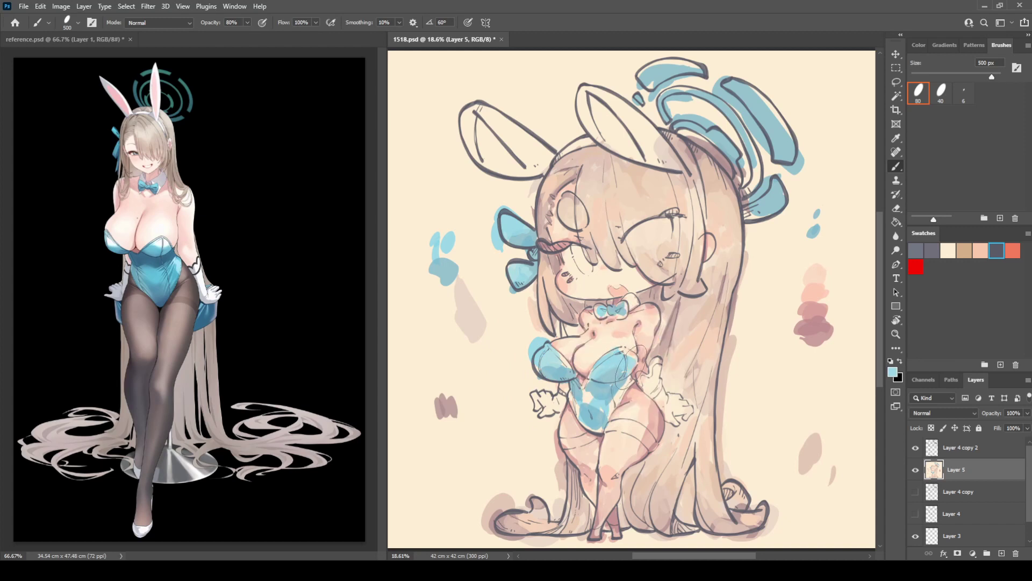
pyautogui.keyDown('alt'); pyautogui.click(618, 363); pyautogui.keyUp('alt')
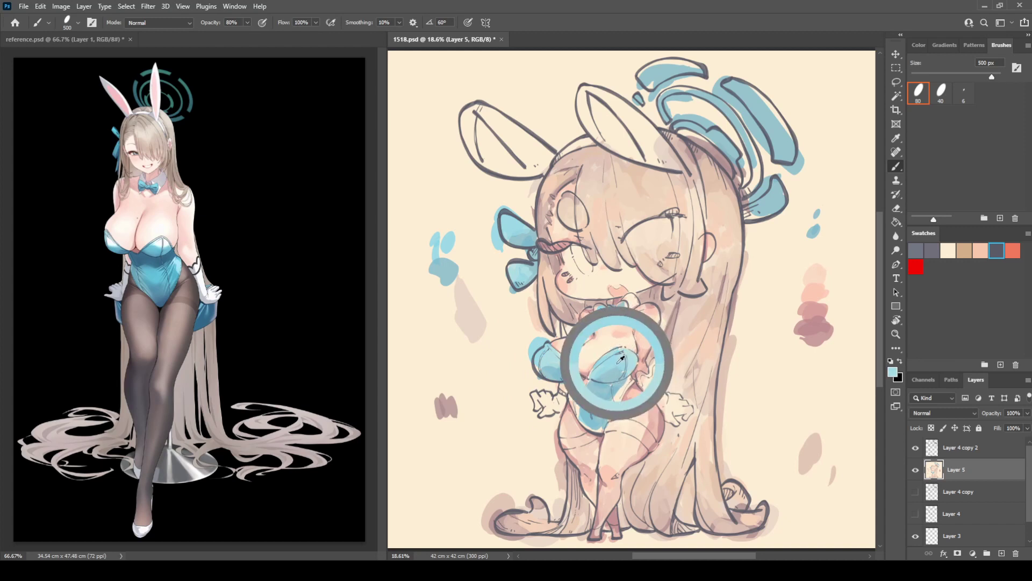
pyautogui.keyDown('alt'); pyautogui.click(622, 359); pyautogui.keyUp('alt')
pyautogui.keyDown('alt'); pyautogui.click(606, 369); pyautogui.keyUp('alt')
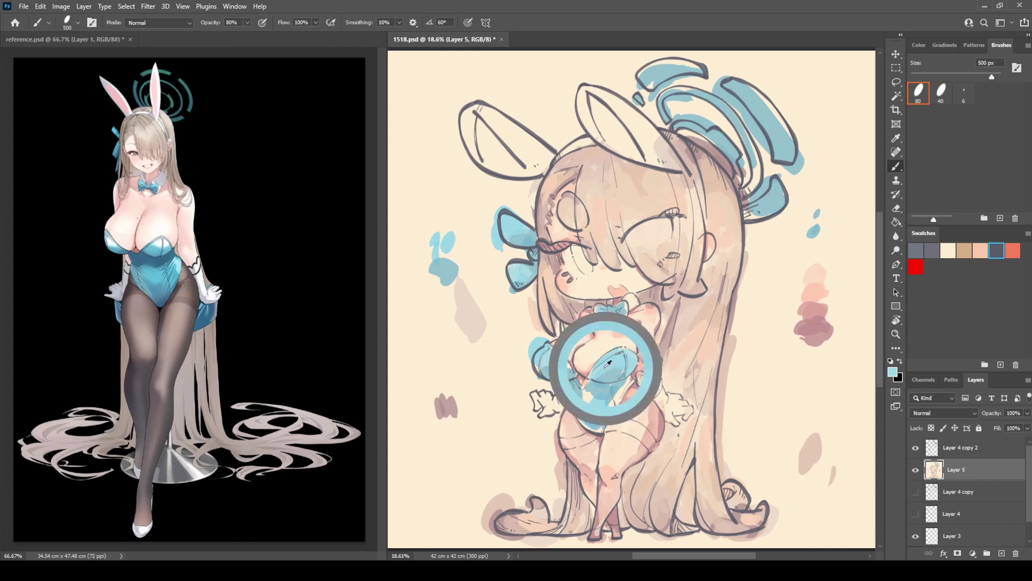
pyautogui.keyDown('alt'); pyautogui.click(611, 347); pyautogui.keyUp('alt')
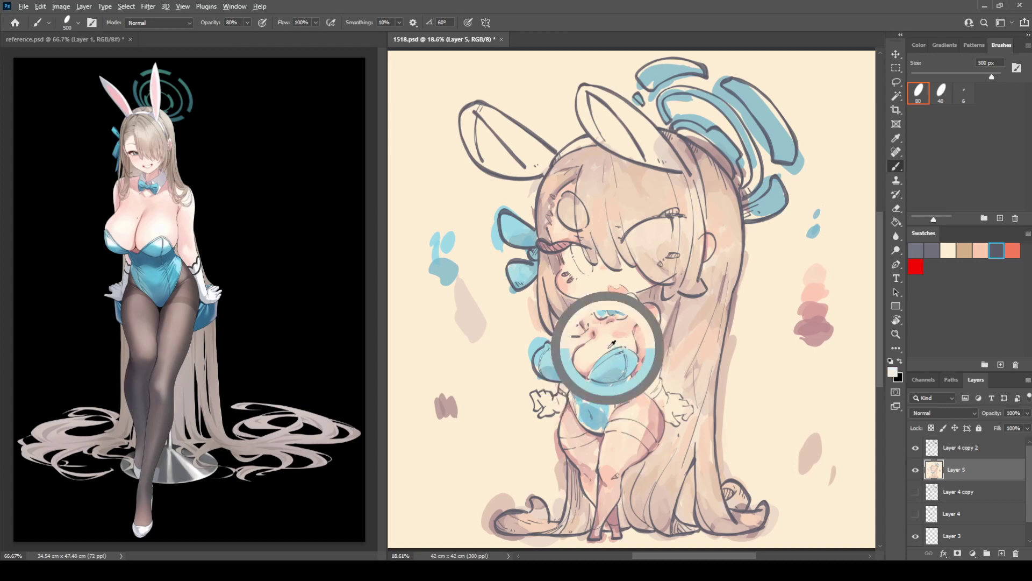
pyautogui.keyDown('alt'); pyautogui.click(606, 356); pyautogui.keyUp('alt')
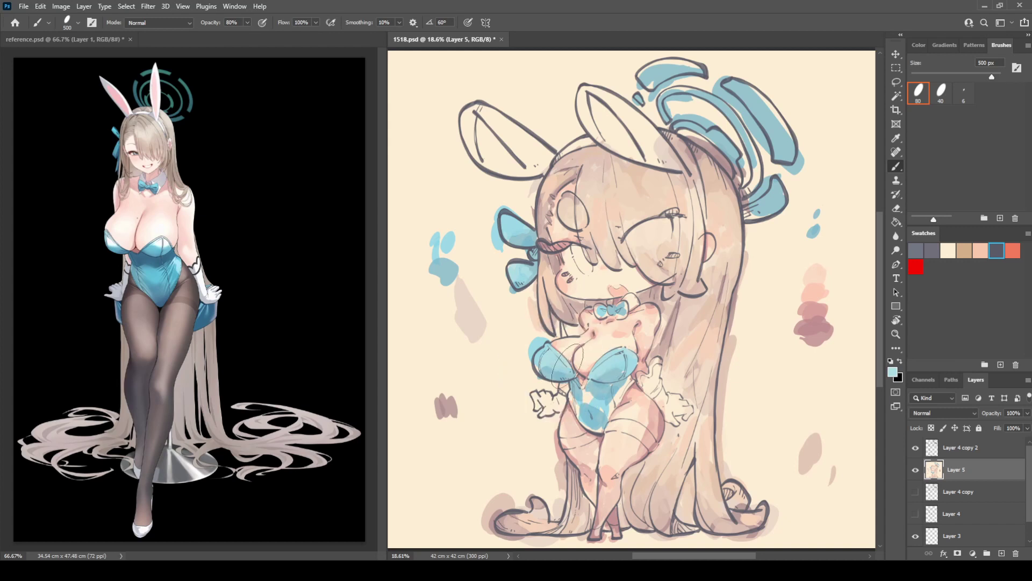
# Step: Fill the remaining gaps on the bodysuit's torso and the bow tie with sampled light blues
pyautogui.keyDown('alt'); pyautogui.click(550, 375); pyautogui.keyUp('alt')
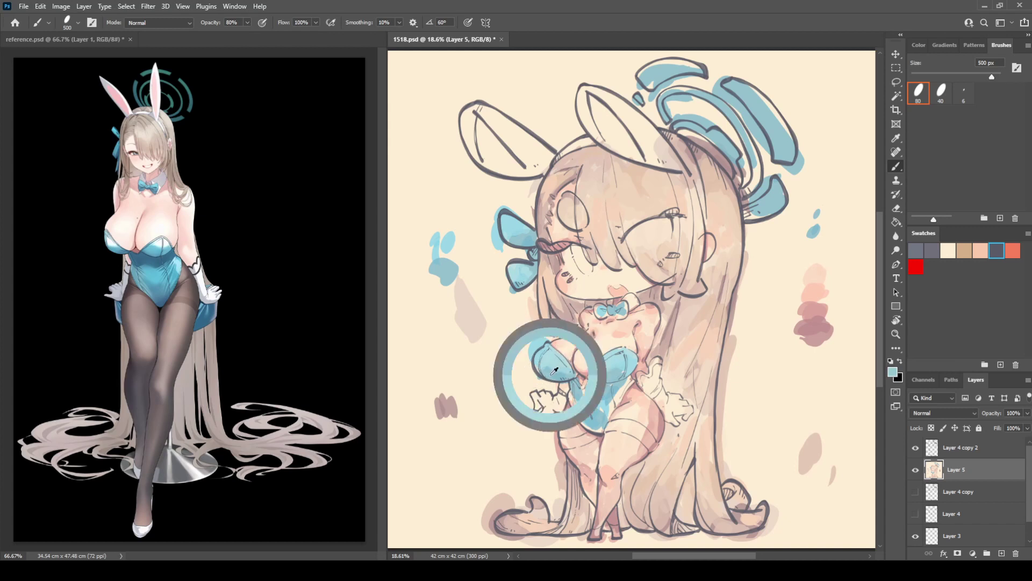
pyautogui.keyDown('alt'); pyautogui.click(599, 393); pyautogui.keyUp('alt')
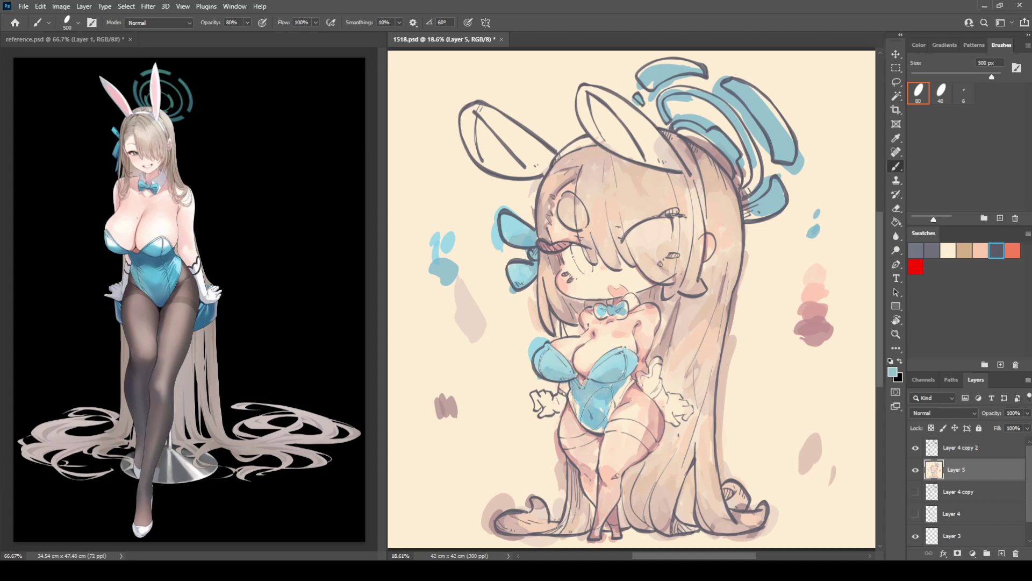
pyautogui.keyDown('alt'); pyautogui.click(601, 404); pyautogui.keyUp('alt')
pyautogui.keyDown('alt'); pyautogui.click(612, 400); pyautogui.keyUp('alt')
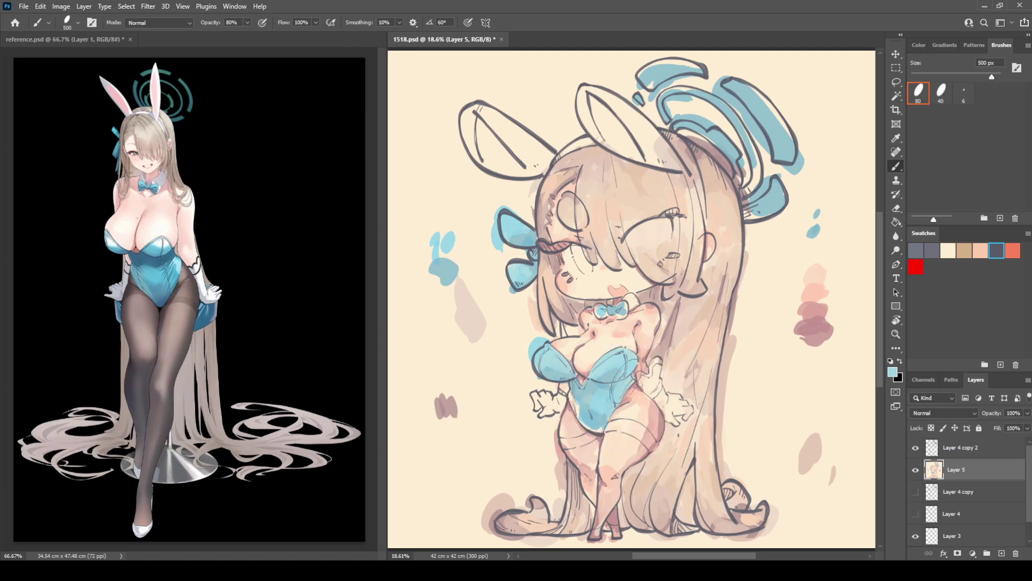
pyautogui.keyDown('alt'); pyautogui.click(637, 370); pyautogui.keyUp('alt')
pyautogui.keyDown('alt'); pyautogui.click(593, 402); pyautogui.keyUp('alt')
pyautogui.keyDown('alt'); pyautogui.click(626, 306); pyautogui.keyUp('alt')
pyautogui.keyDown('alt'); pyautogui.click(607, 315); pyautogui.keyUp('alt')
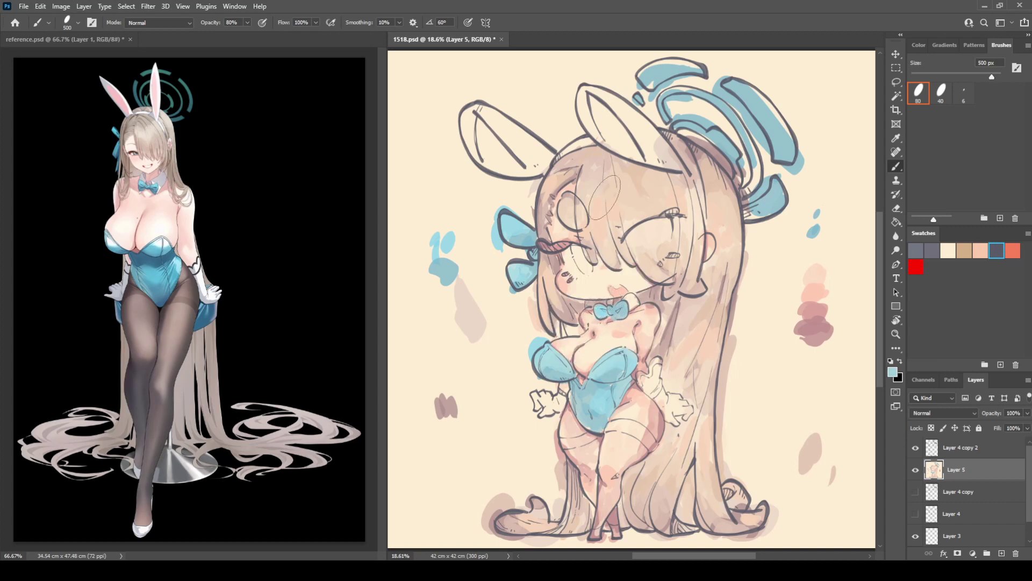
# Step: Add a test patch of dark blue beside the hair ribbon and paint shadows on the ribbon's loops
pyautogui.press('i')
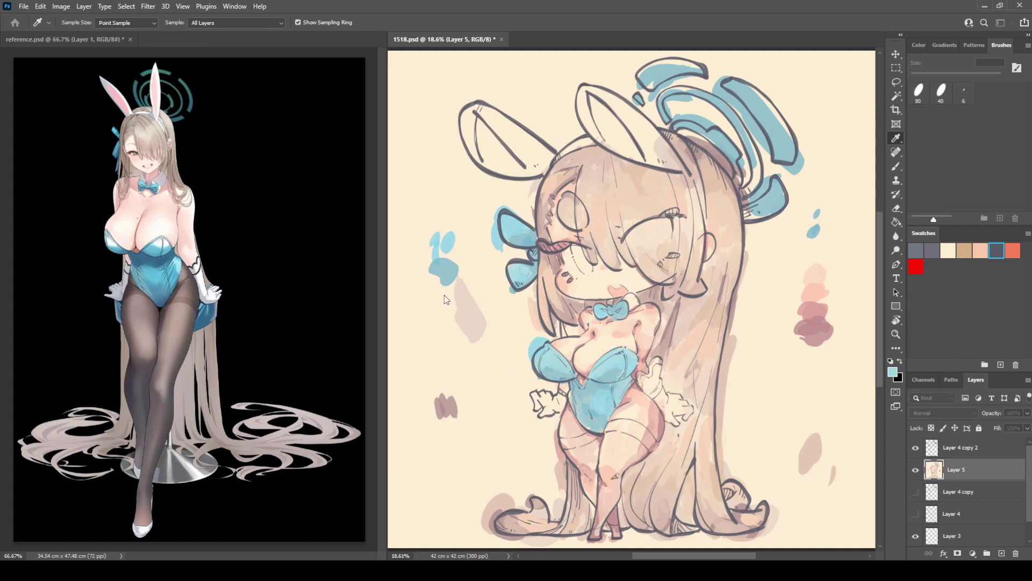
pyautogui.press('b')
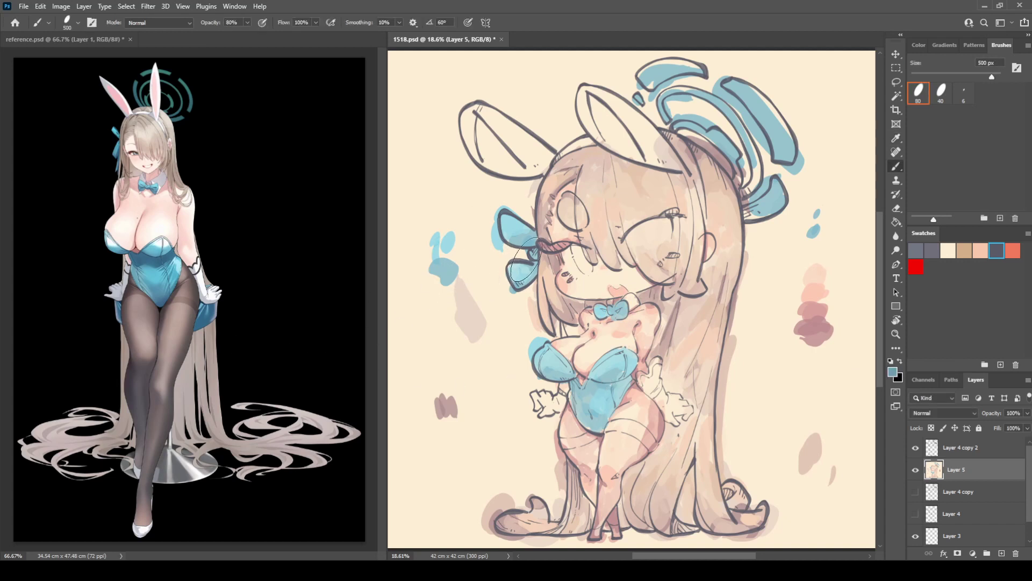
pyautogui.moveTo(532, 265)
pyautogui.mouseDown()
pyautogui.moveTo(541, 249)
pyautogui.moveTo(519, 301)
pyautogui.moveTo(524, 286)
pyautogui.mouseUp()
pyautogui.keyDown('alt'); pyautogui.click(520, 259); pyautogui.keyUp('alt')
pyautogui.moveTo(479, 269); pyautogui.dragTo(482, 301)
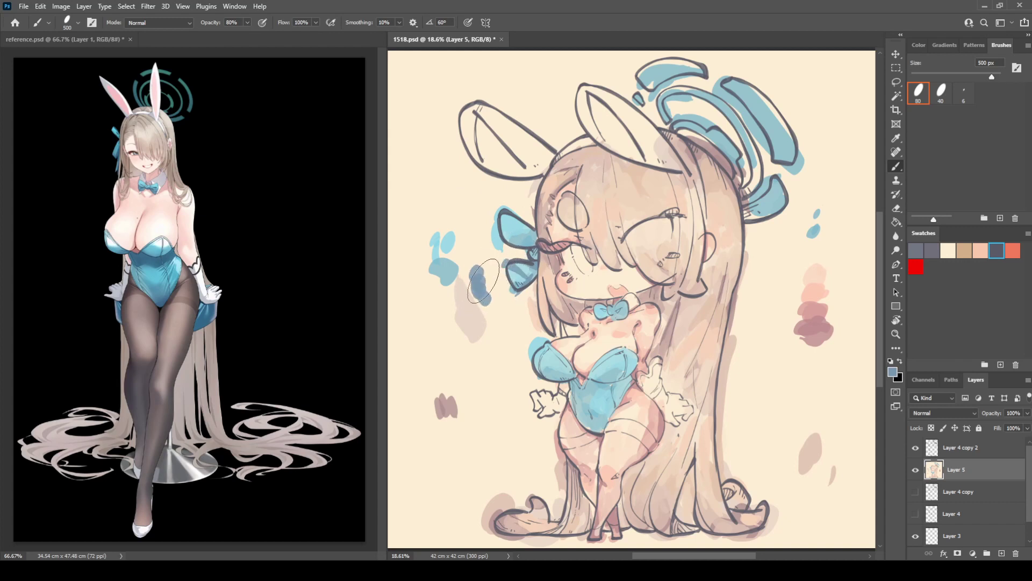
pyautogui.moveTo(508, 240); pyautogui.dragTo(519, 235)
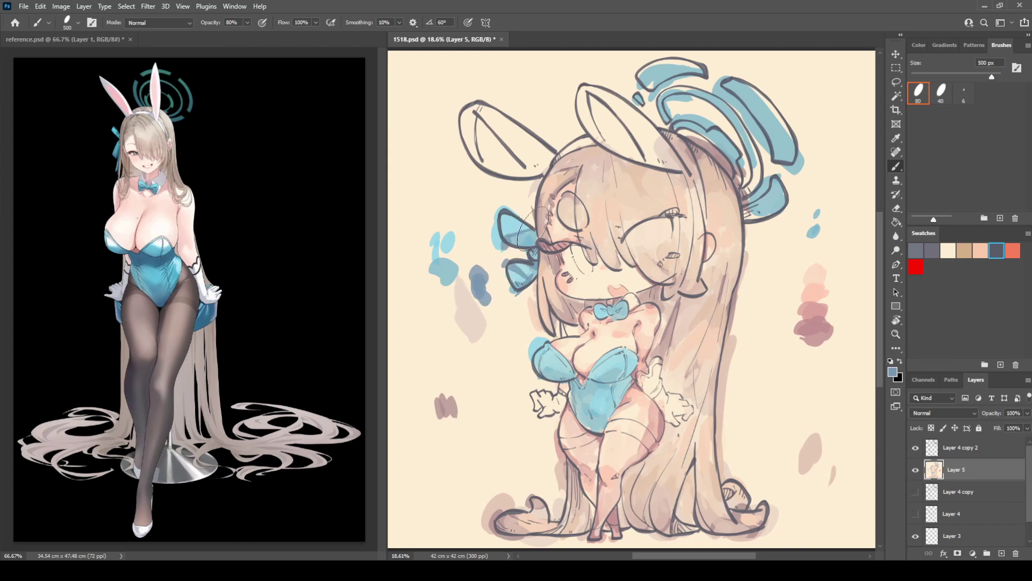
# Step: Soften the dark blue shading on the hair ribbon and shade the bow tie with sampled blues
pyautogui.keyDown('alt'); pyautogui.click(508, 240); pyautogui.keyUp('alt')
pyautogui.keyDown('alt'); pyautogui.click(520, 265); pyautogui.keyUp('alt')
pyautogui.keyDown('alt'); pyautogui.click(488, 277); pyautogui.keyUp('alt')
pyautogui.keyDown('alt'); pyautogui.click(625, 312); pyautogui.keyUp('alt')
pyautogui.keyDown('alt'); pyautogui.click(618, 317); pyautogui.keyUp('alt')
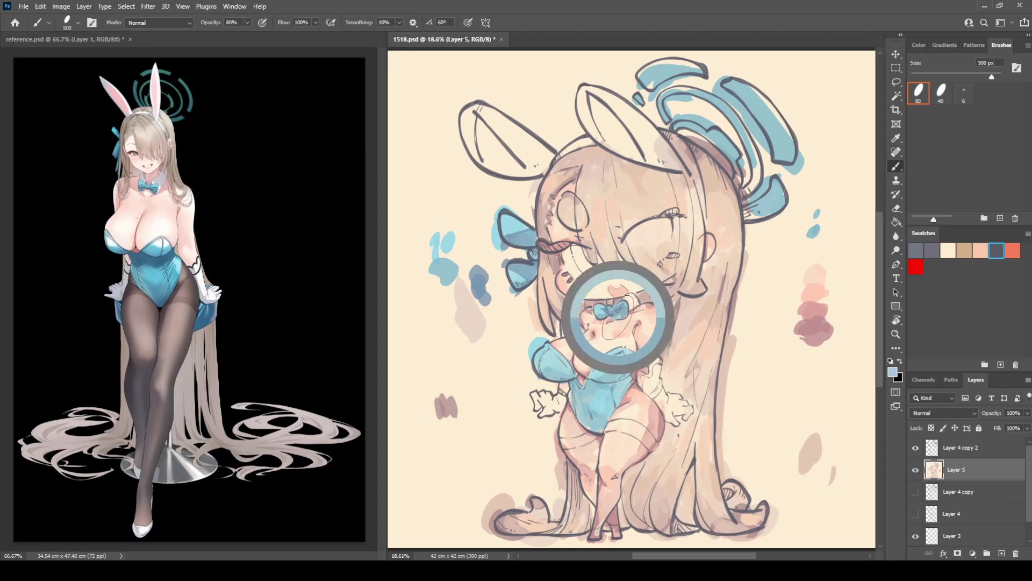
pyautogui.keyDown('alt'); pyautogui.click(614, 316); pyautogui.keyUp('alt')
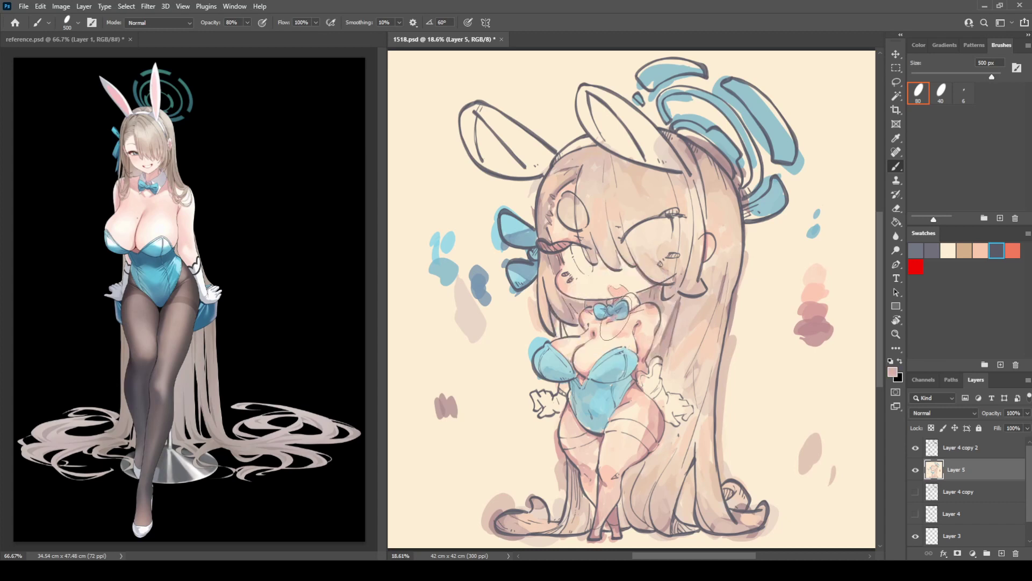
# Step: Shade the bodysuit's bust cups and torso with sampled blues, and add a muted blue patch to the halo's inner ring
pyautogui.keyDown('alt'); pyautogui.click(480, 279); pyautogui.keyUp('alt')
pyautogui.moveTo(537, 376)
pyautogui.mouseDown()
pyautogui.moveTo(560, 359)
pyautogui.moveTo(575, 371)
pyautogui.mouseUp()
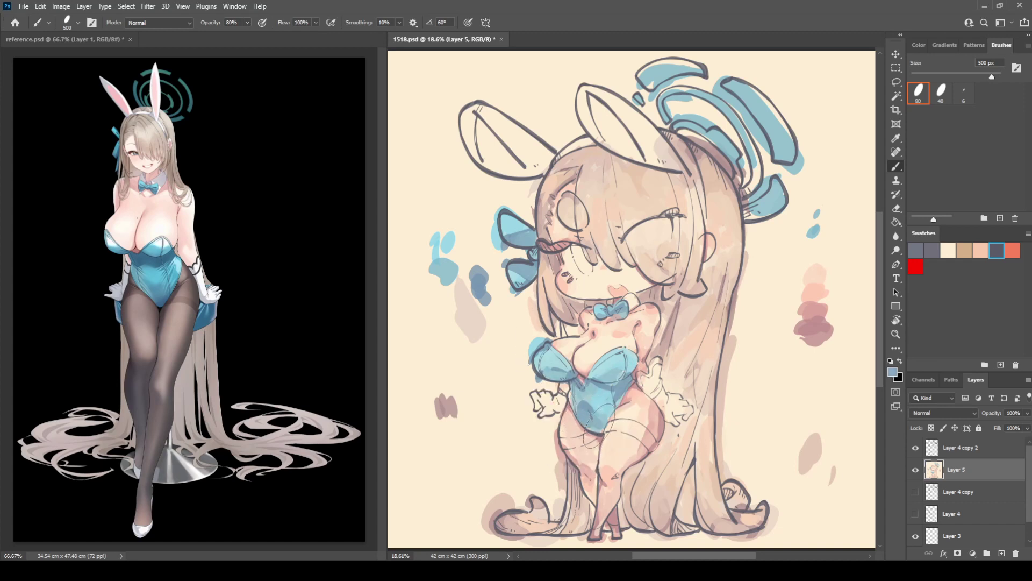
pyautogui.keyDown('alt'); pyautogui.click(611, 423); pyautogui.keyUp('alt')
pyautogui.moveTo(592, 426)
pyautogui.mouseDown()
pyautogui.moveTo(579, 420)
pyautogui.moveTo(592, 411)
pyautogui.mouseUp()
pyautogui.keyDown('alt'); pyautogui.click(617, 386); pyautogui.keyUp('alt')
pyautogui.moveTo(627, 384)
pyautogui.mouseDown()
pyautogui.moveTo(615, 400)
pyautogui.moveTo(611, 391)
pyautogui.moveTo(572, 393)
pyautogui.moveTo(577, 412)
pyautogui.mouseUp()
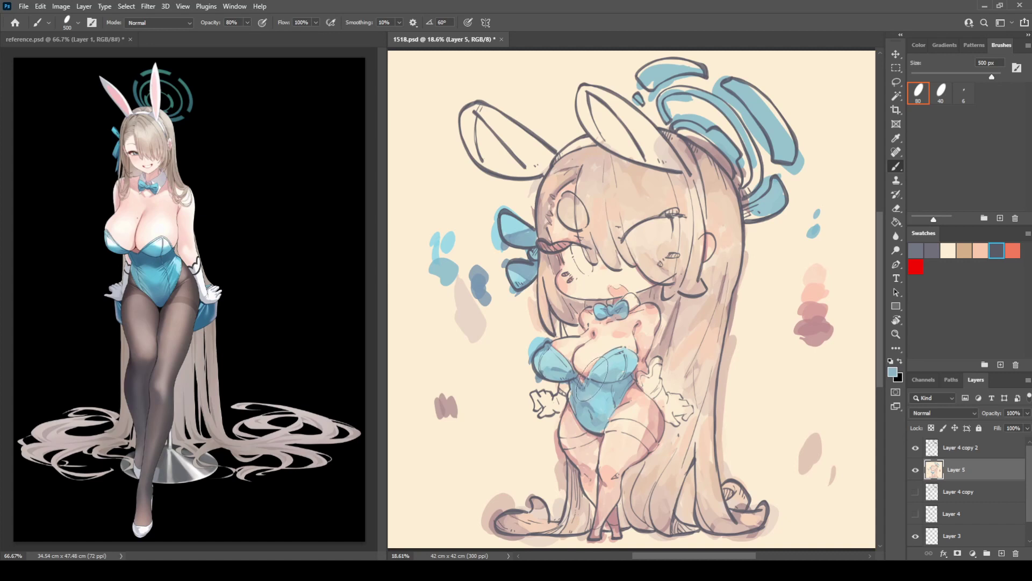
pyautogui.keyDown('alt'); pyautogui.click(617, 374); pyautogui.keyUp('alt')
pyautogui.moveTo(627, 365); pyautogui.dragTo(634, 359)
pyautogui.keyDown('alt'); pyautogui.click(490, 283); pyautogui.keyUp('alt')
pyautogui.moveTo(678, 116)
pyautogui.mouseDown()
pyautogui.moveTo(643, 92)
pyautogui.moveTo(678, 94)
pyautogui.mouseUp()
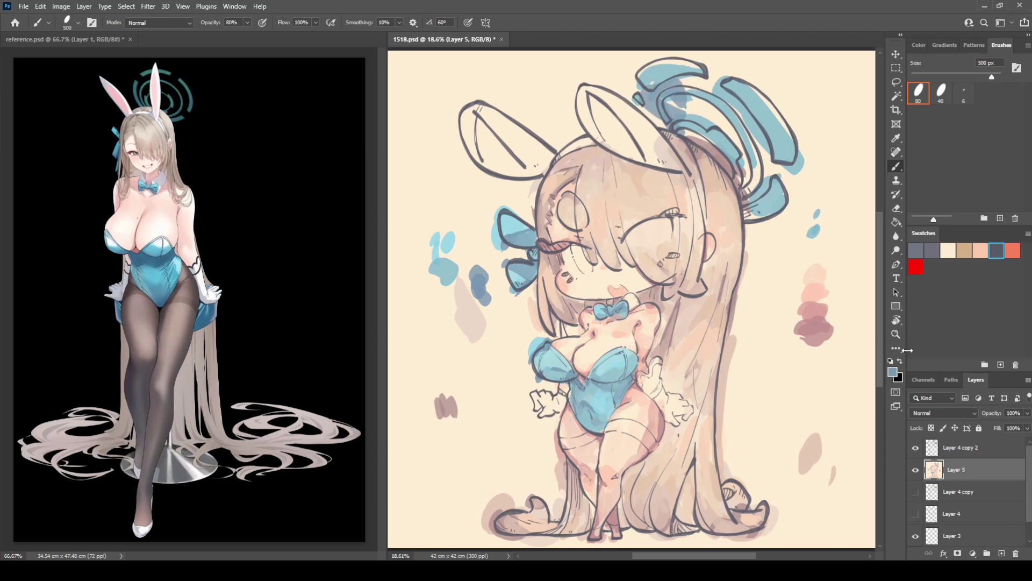
# Step: Darken the folds of the hair ribbon's loops with a greyish blue using a smaller brush, down to 100 px
pyautogui.press('i')
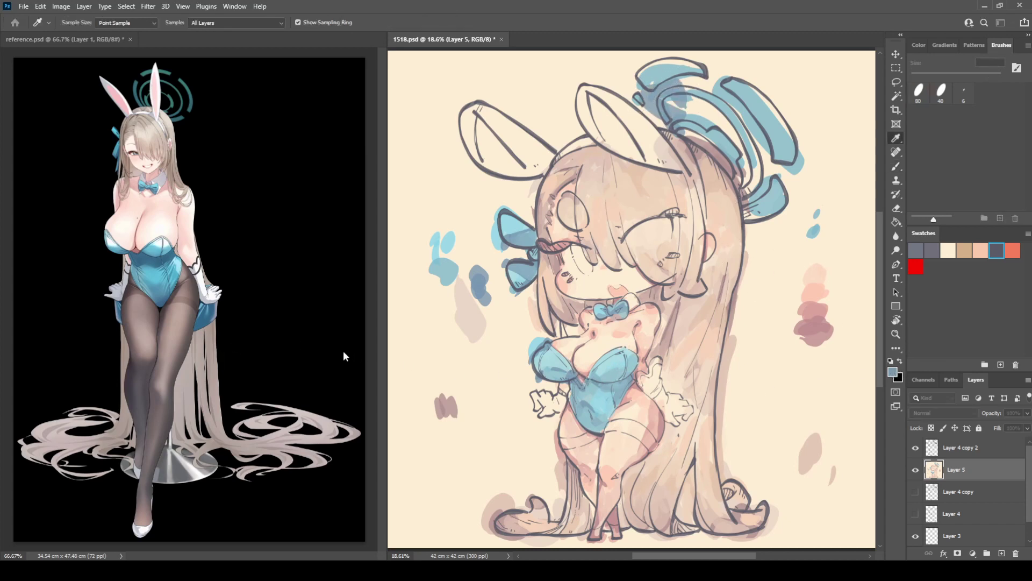
pyautogui.press('b')
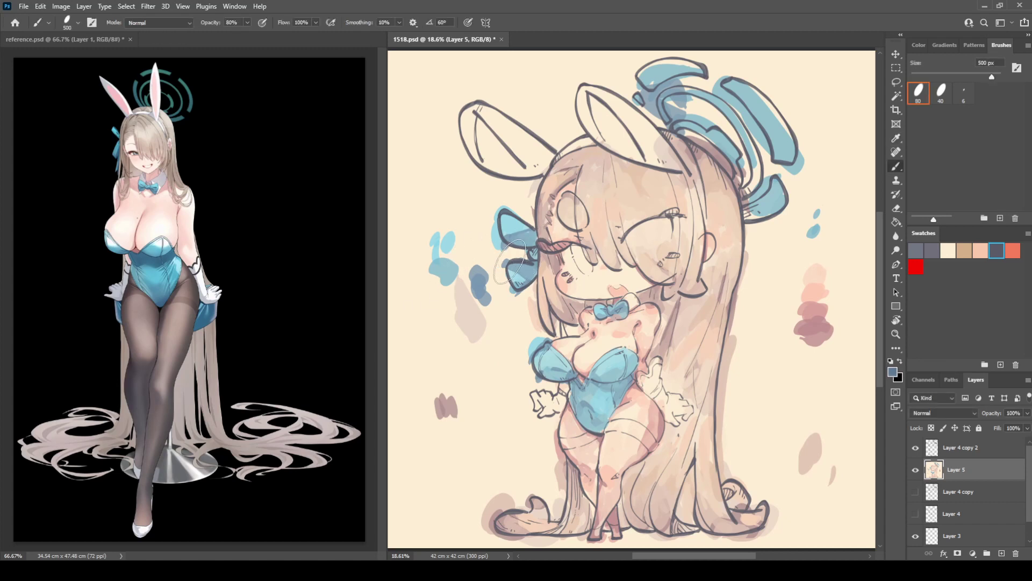
pyautogui.press('[')
pyautogui.press('[')
pyautogui.press('[')
pyautogui.press('[')
pyautogui.press('[')
pyautogui.press('[')
pyautogui.moveTo(512, 267); pyautogui.dragTo(524, 280)
pyautogui.press(']')
pyautogui.press(']')
pyautogui.press(']')
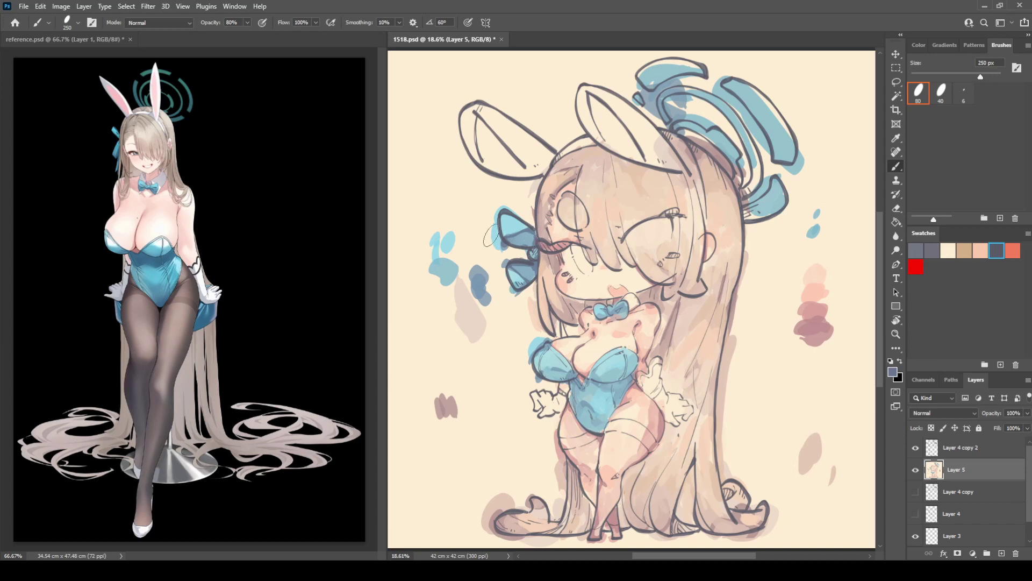
pyautogui.press('[')
pyautogui.press('[')
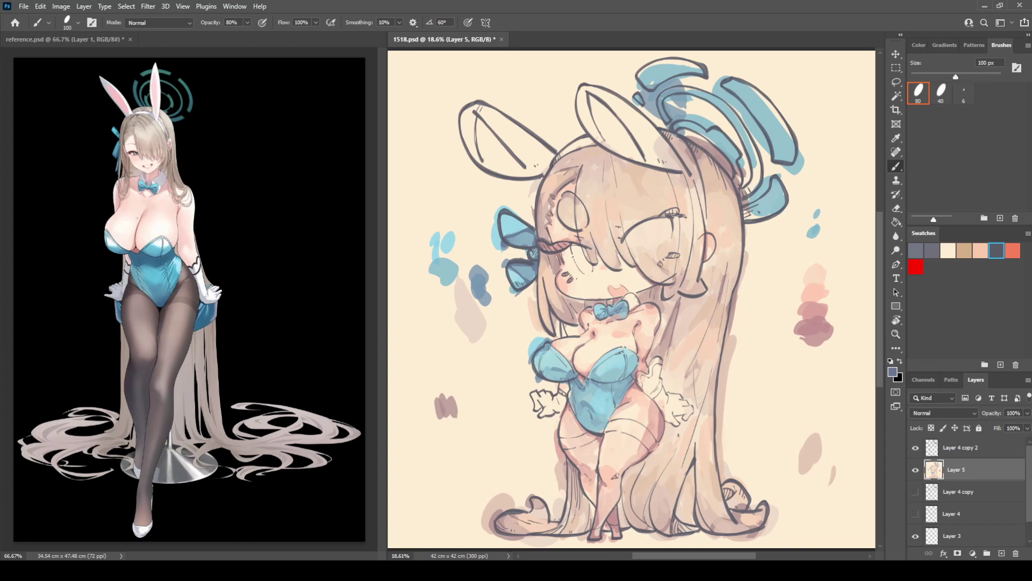
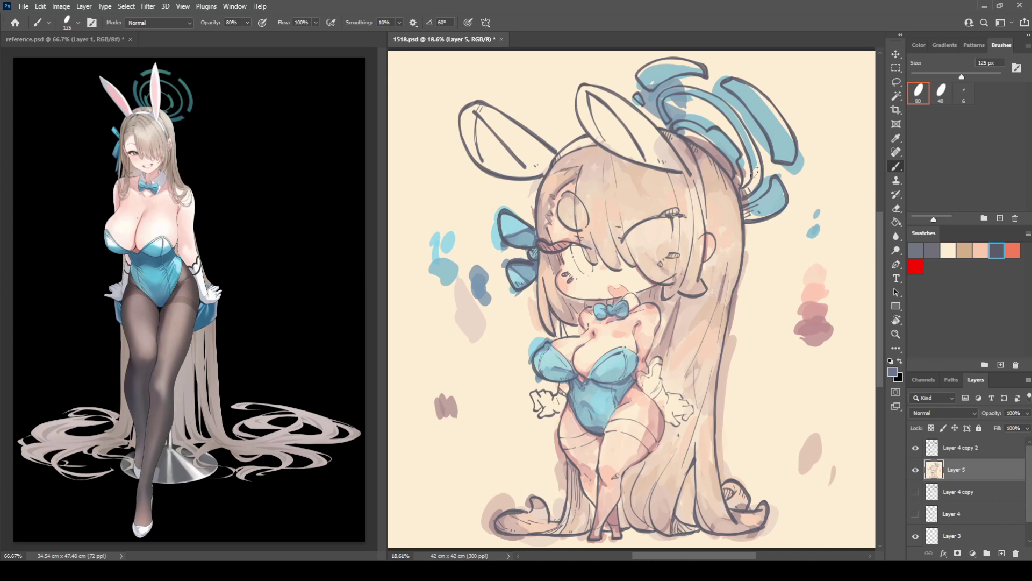
# Step: Tint the bust cups and the hair ribbon's upper loop with a teal green using a 300 px brush
pyautogui.press('i')
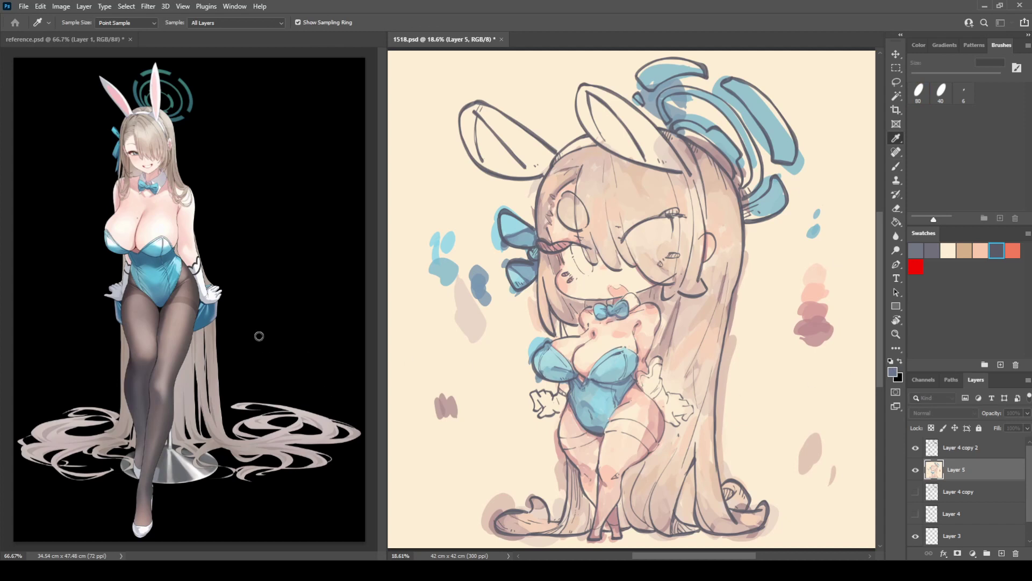
pyautogui.press('b')
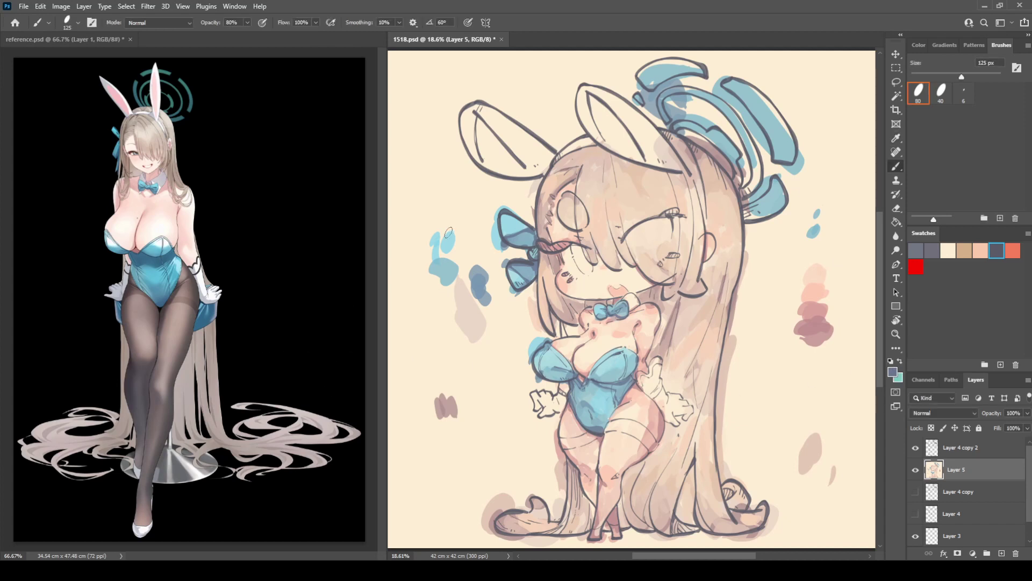
pyautogui.press(']')
pyautogui.press(']')
pyautogui.press(']')
pyautogui.press(']')
pyautogui.press(']')
pyautogui.keyDown('alt'); pyautogui.click(505, 214); pyautogui.keyUp('alt')
pyautogui.moveTo(542, 353); pyautogui.dragTo(545, 357)
pyautogui.moveTo(617, 354); pyautogui.dragTo(589, 379)
pyautogui.moveTo(510, 219); pyautogui.dragTo(505, 225)
pyautogui.keyDown('alt'); pyautogui.click(504, 222); pyautogui.keyUp('alt')
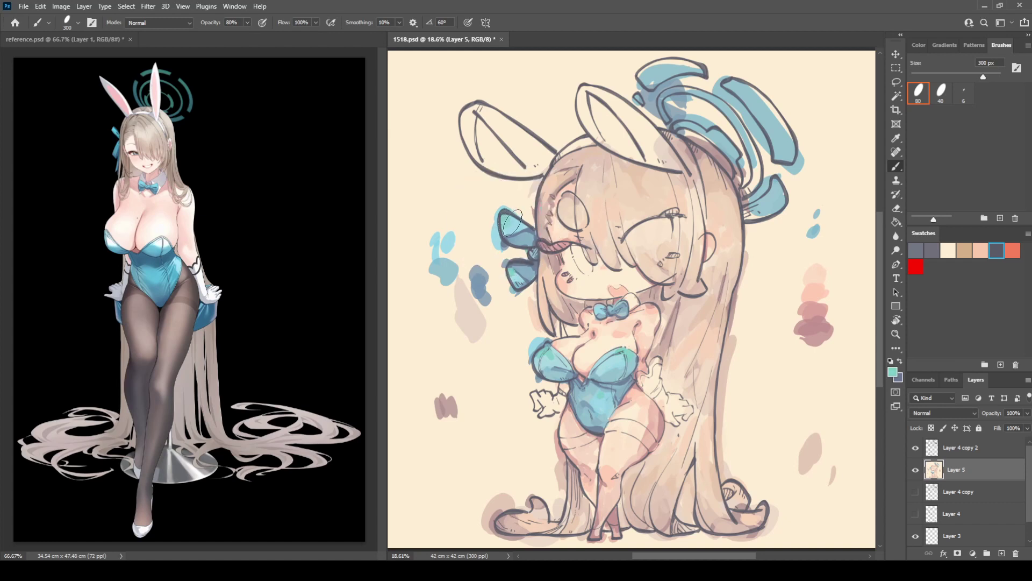
# Step: Blend the teal tint into the blue of the bodysuit's bust cup using nearby sampled colours
pyautogui.keyDown('alt'); pyautogui.click(549, 355); pyautogui.keyUp('alt')
pyautogui.keyDown('alt'); pyautogui.click(549, 354); pyautogui.keyUp('alt')
pyautogui.keyDown('alt'); pyautogui.click(551, 358); pyautogui.keyUp('alt')
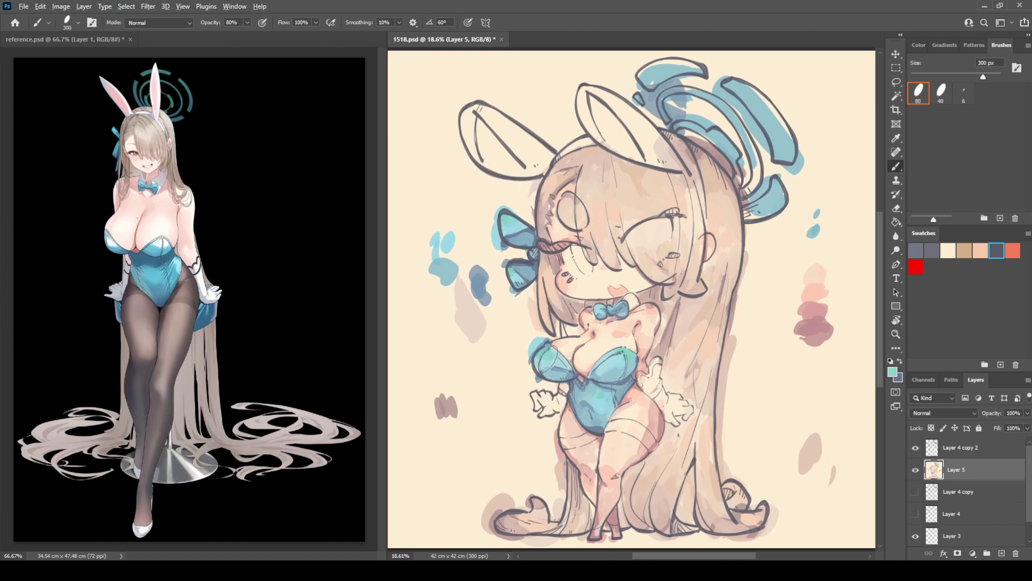
pyautogui.keyDown('alt'); pyautogui.click(554, 355); pyautogui.keyUp('alt')
pyautogui.keyDown('alt'); pyautogui.click(555, 354); pyautogui.keyUp('alt')
# Step: Add warm pale accents in peach and yellowish green to the bust cups and both hair ribbon loops
pyautogui.click(892, 372)
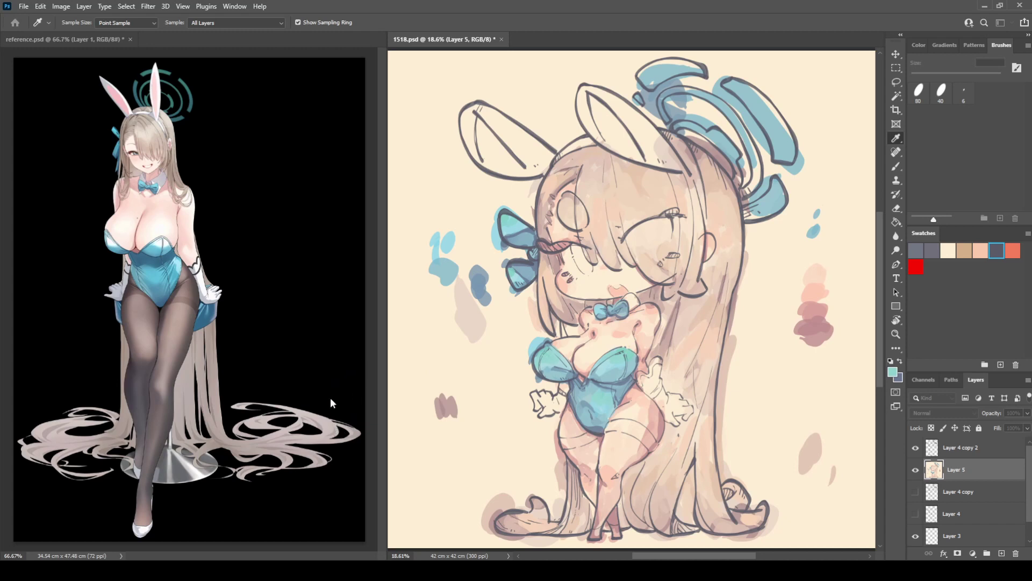
pyautogui.press('b')
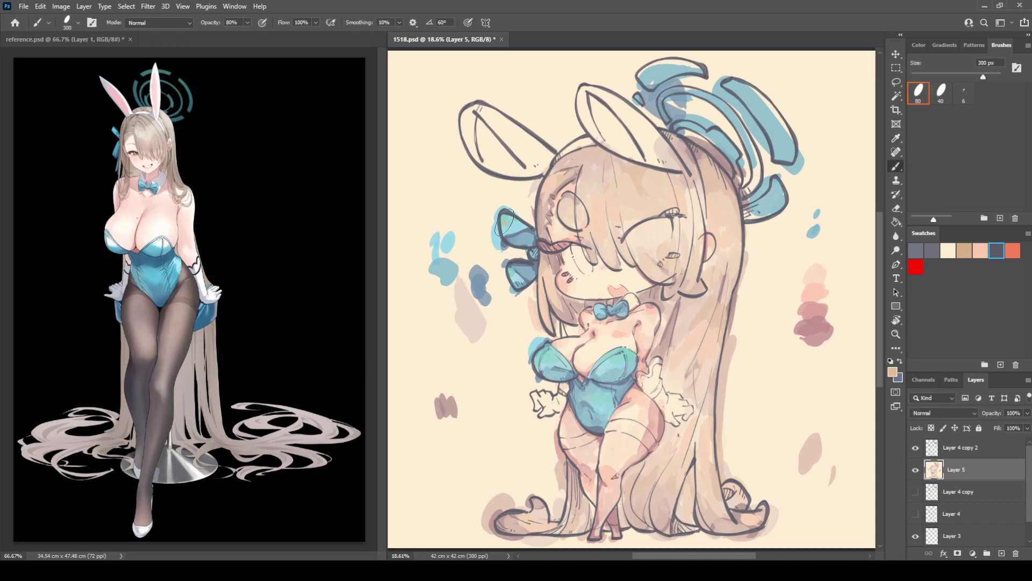
pyautogui.press('i')
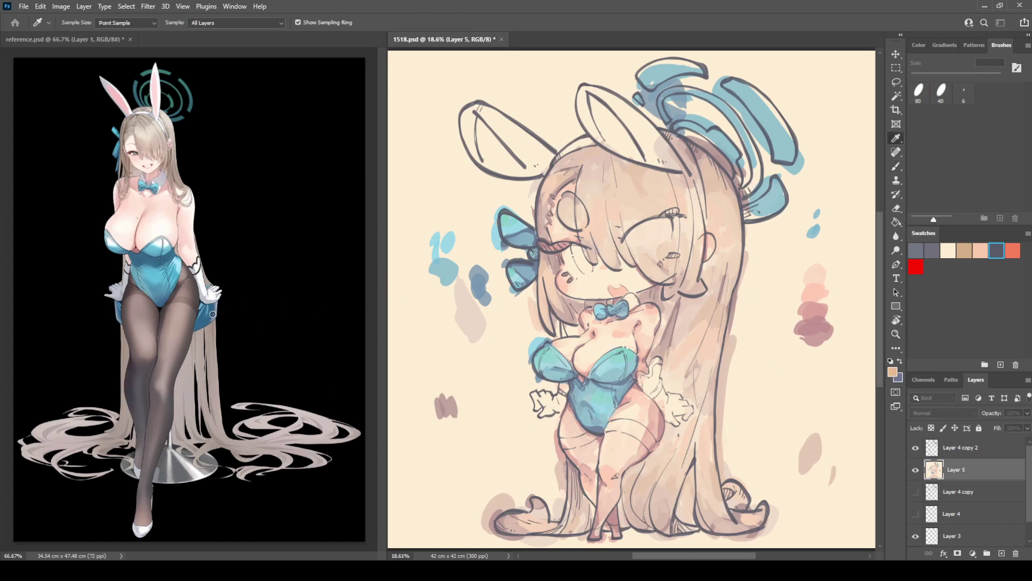
pyautogui.press('b')
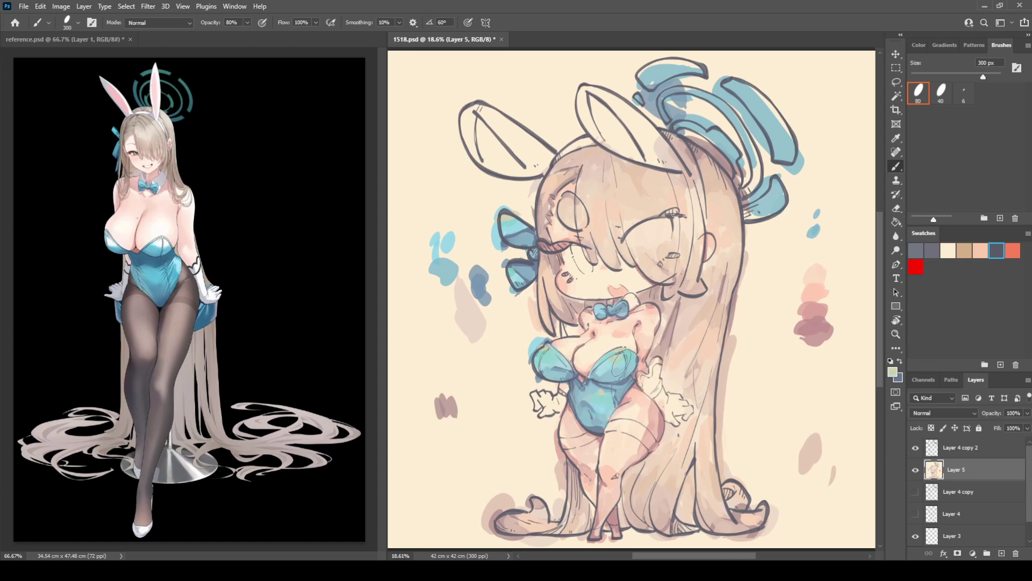
pyautogui.keyDown('alt'); pyautogui.click(616, 359); pyautogui.keyUp('alt')
pyautogui.moveTo(508, 227); pyautogui.dragTo(520, 290)
# Step: Block in the stockings on both legs with a muted greyish purple, from the hips down to the feet
pyautogui.press('i')
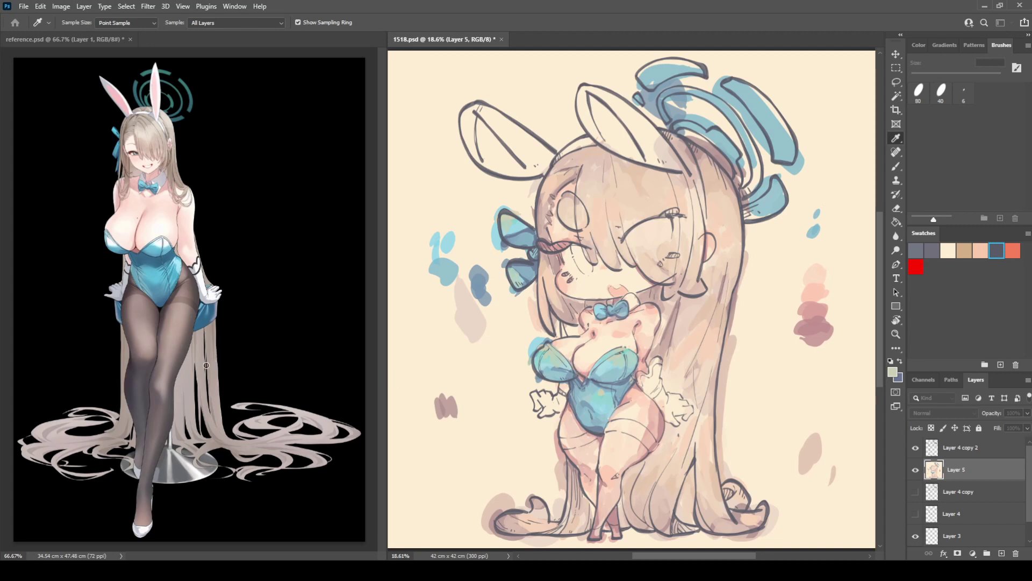
pyautogui.press('b')
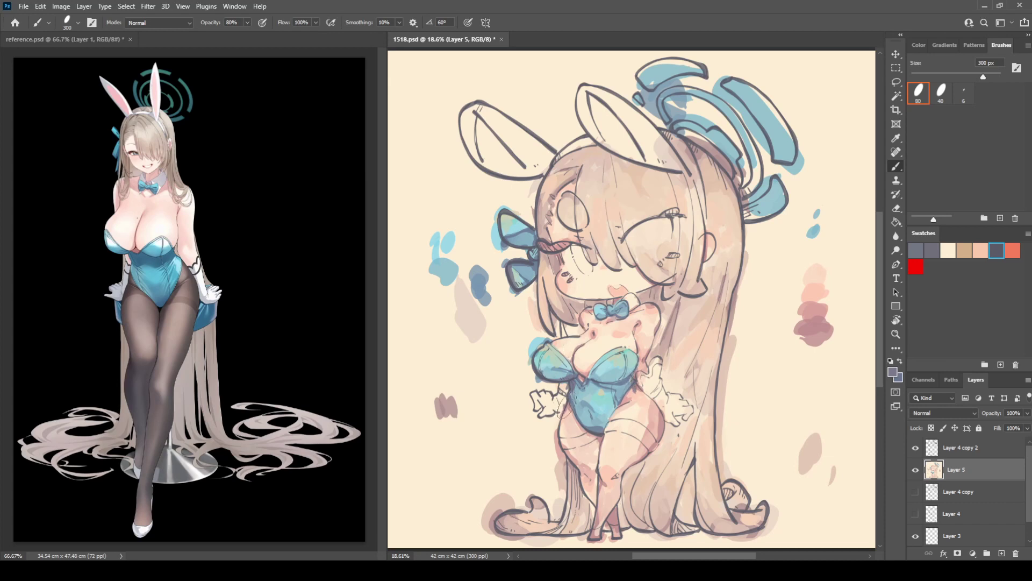
pyautogui.moveTo(564, 404)
pyautogui.mouseDown()
pyautogui.moveTo(562, 433)
pyautogui.moveTo(567, 445)
pyautogui.moveTo(566, 415)
pyautogui.moveTo(577, 456)
pyautogui.mouseUp()
pyautogui.hotkey('ctrl', 'z')
pyautogui.moveTo(569, 412)
pyautogui.mouseDown()
pyautogui.moveTo(567, 449)
pyautogui.moveTo(578, 461)
pyautogui.mouseUp()
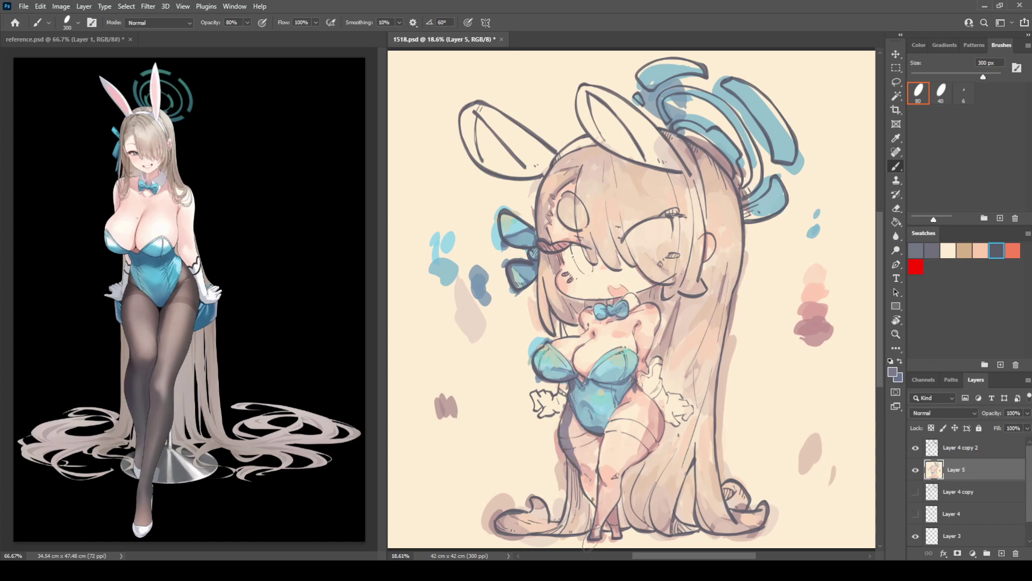
pyautogui.moveTo(592, 538); pyautogui.dragTo(623, 455)
pyautogui.moveTo(637, 389); pyautogui.dragTo(628, 430)
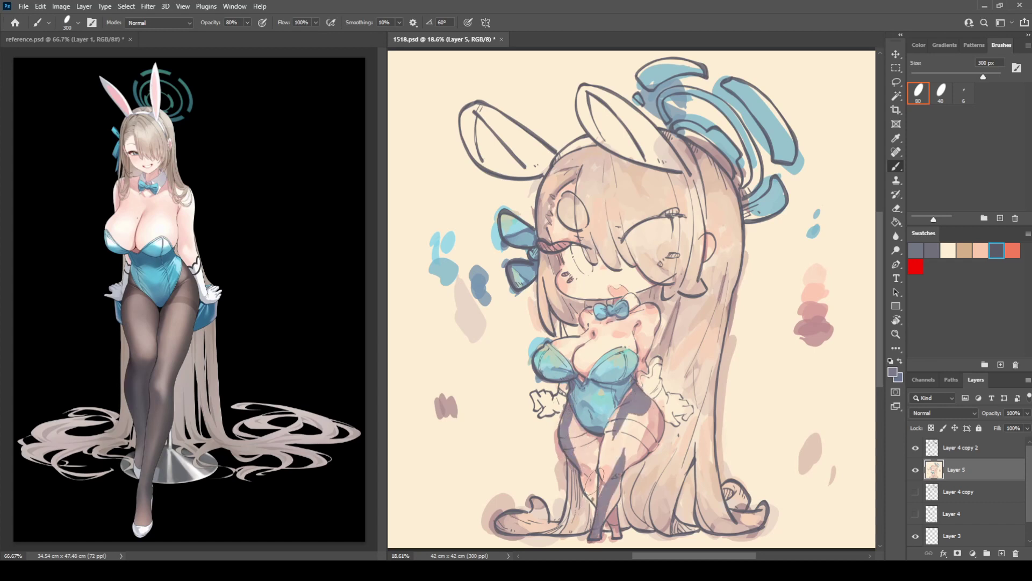
pyautogui.moveTo(612, 505)
pyautogui.mouseDown()
pyautogui.moveTo(618, 487)
pyautogui.moveTo(604, 485)
pyautogui.moveTo(616, 433)
pyautogui.moveTo(644, 423)
pyautogui.moveTo(616, 466)
pyautogui.moveTo(642, 446)
pyautogui.moveTo(616, 466)
pyautogui.moveTo(652, 415)
pyautogui.mouseUp()
# Step: Fill the remaining skin gaps on the front leg's thigh and knee with sampled stocking purples
pyautogui.keyDown('alt'); pyautogui.click(615, 494); pyautogui.keyUp('alt')
pyautogui.keyDown('alt'); pyautogui.click(627, 434); pyautogui.keyUp('alt')
pyautogui.keyDown('alt'); pyautogui.click(639, 402); pyautogui.keyUp('alt')
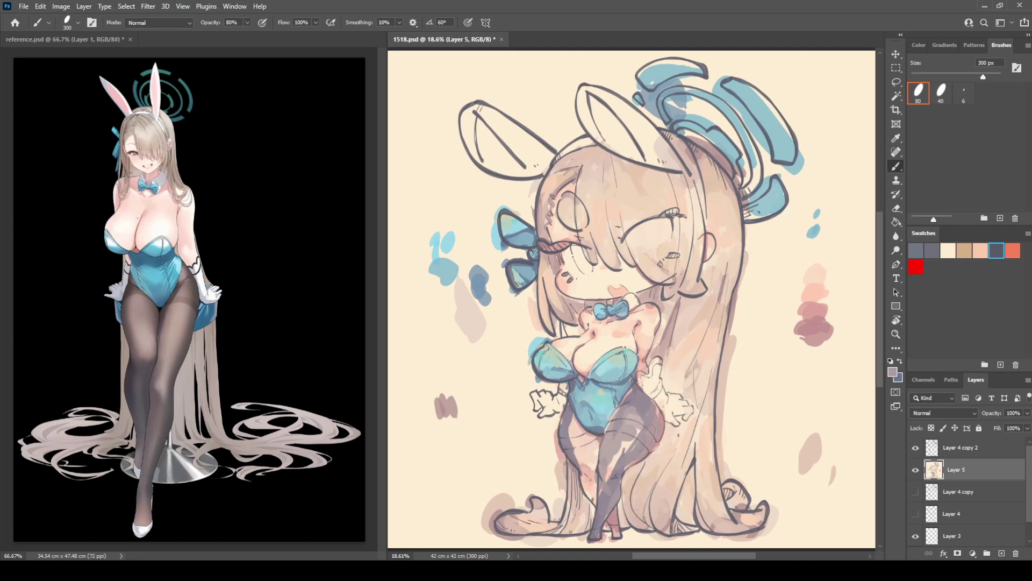
pyautogui.keyDown('alt'); pyautogui.click(651, 426); pyautogui.keyUp('alt')
pyautogui.moveTo(645, 422)
pyautogui.mouseDown()
pyautogui.moveTo(640, 412)
pyautogui.moveTo(622, 428)
pyautogui.moveTo(628, 433)
pyautogui.mouseUp()
pyautogui.keyDown('alt'); pyautogui.click(627, 442); pyautogui.keyUp('alt')
pyautogui.moveTo(605, 473)
pyautogui.mouseDown()
pyautogui.moveTo(572, 426)
pyautogui.moveTo(567, 438)
pyautogui.moveTo(586, 441)
pyautogui.moveTo(591, 457)
pyautogui.moveTo(577, 406)
pyautogui.moveTo(620, 457)
pyautogui.moveTo(629, 434)
pyautogui.moveTo(625, 454)
pyautogui.mouseUp()
# Step: Cover the rear leg's thigh and shin with sampled greyish purples and even out the stocking colour
pyautogui.keyDown('alt'); pyautogui.click(579, 452); pyautogui.keyUp('alt')
pyautogui.keyDown('alt'); pyautogui.click(586, 452); pyautogui.keyUp('alt')
pyautogui.keyDown('alt'); pyautogui.click(590, 448); pyautogui.keyUp('alt')
pyautogui.keyDown('alt'); pyautogui.click(589, 438); pyautogui.keyUp('alt')
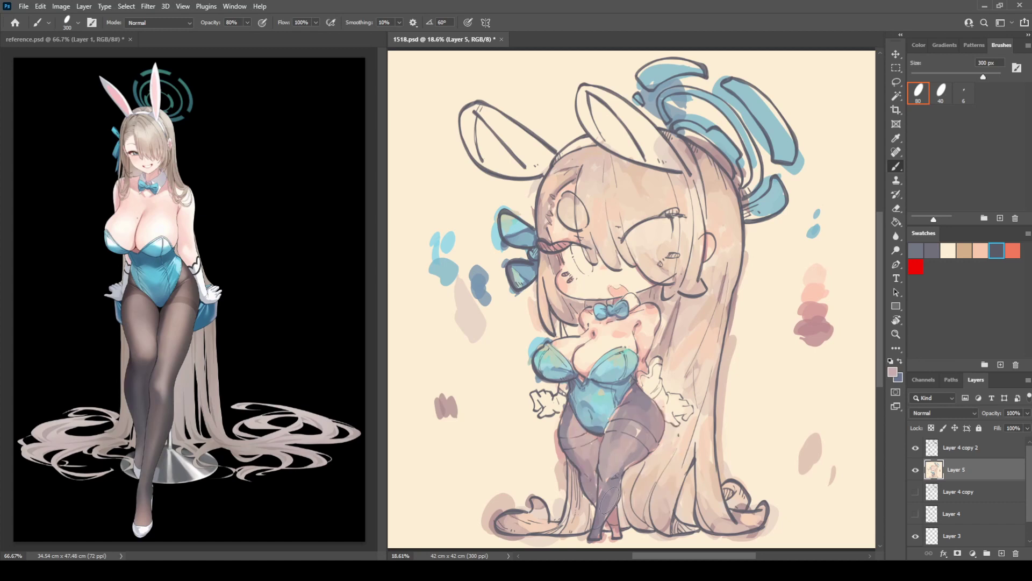
pyautogui.keyDown('alt'); pyautogui.click(611, 483); pyautogui.keyUp('alt')
pyautogui.keyDown('alt'); pyautogui.click(569, 418); pyautogui.keyUp('alt')
# Step: Shade the feet, lower legs and outer hip of the stockings with a darker brownish purple
pyautogui.press('i')
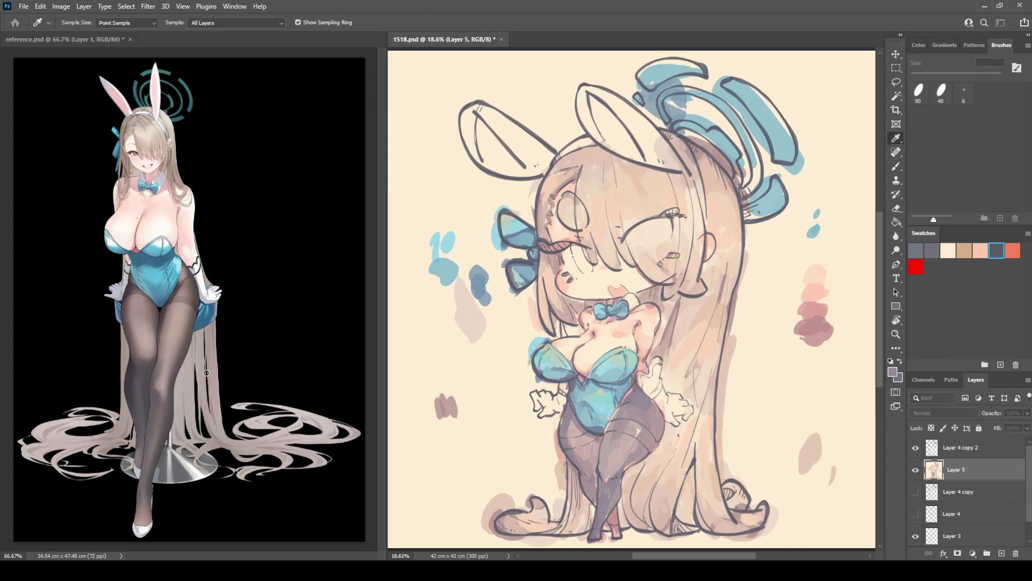
pyautogui.press('b')
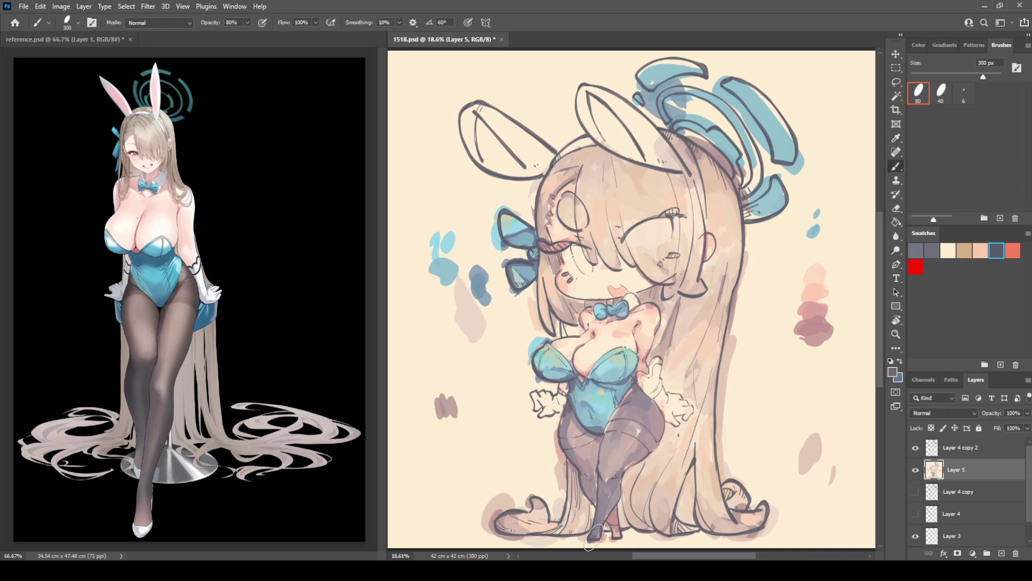
pyautogui.moveTo(605, 501)
pyautogui.mouseDown()
pyautogui.moveTo(594, 539)
pyautogui.moveTo(617, 517)
pyautogui.mouseUp()
pyautogui.moveTo(628, 397)
pyautogui.mouseDown()
pyautogui.moveTo(643, 381)
pyautogui.moveTo(653, 415)
pyautogui.mouseUp()
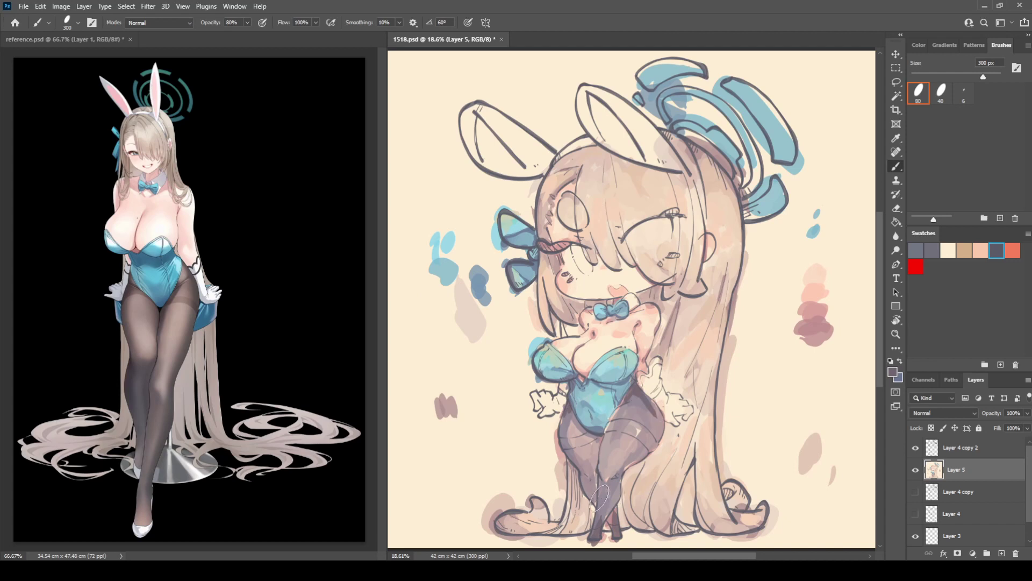
pyautogui.moveTo(600, 497); pyautogui.dragTo(590, 503)
pyautogui.keyDown('alt'); pyautogui.click(594, 496); pyautogui.keyUp('alt')
pyautogui.keyDown('alt'); pyautogui.click(606, 514); pyautogui.keyUp('alt')
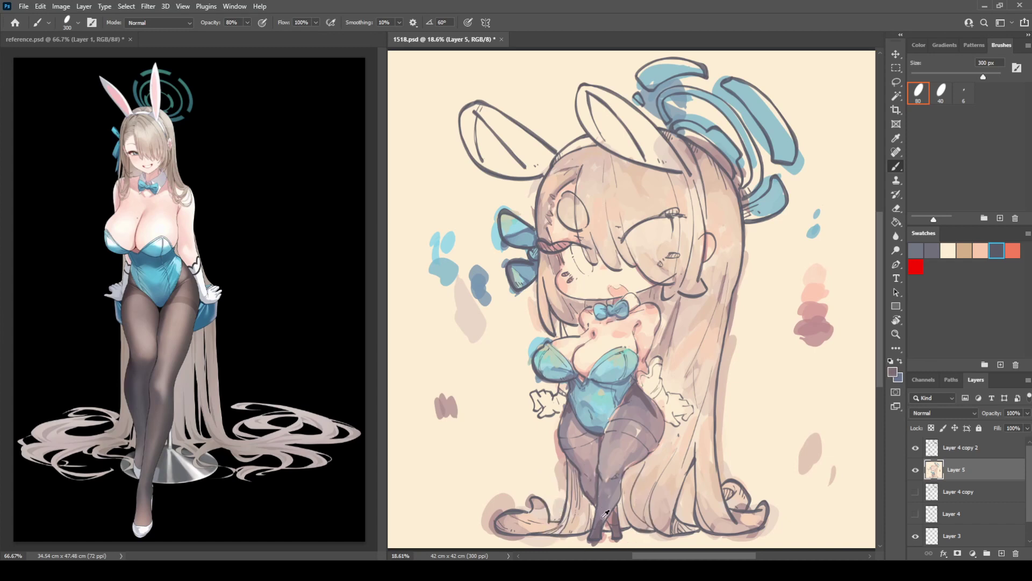
# Step: Blend the stocking shading on the rear thigh, knee and ankles with sampled purples
pyautogui.keyDown('alt'); pyautogui.click(594, 487); pyautogui.keyUp('alt')
pyautogui.keyDown('alt'); pyautogui.click(591, 471); pyautogui.keyUp('alt')
pyautogui.keyDown('alt'); pyautogui.click(581, 464); pyautogui.keyUp('alt')
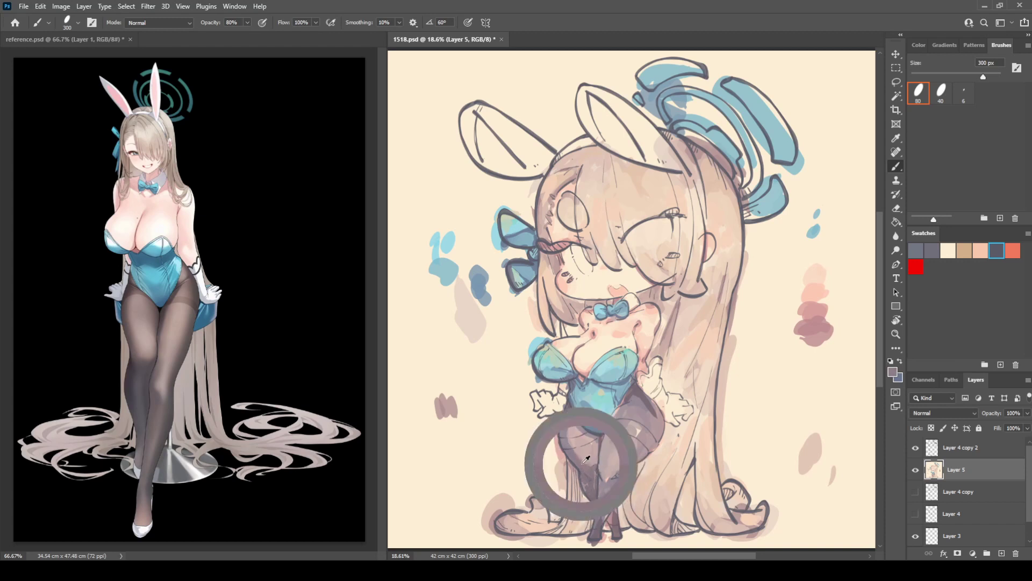
pyautogui.keyDown('alt'); pyautogui.click(583, 462); pyautogui.keyUp('alt')
pyautogui.keyDown('alt'); pyautogui.click(591, 459); pyautogui.keyUp('alt')
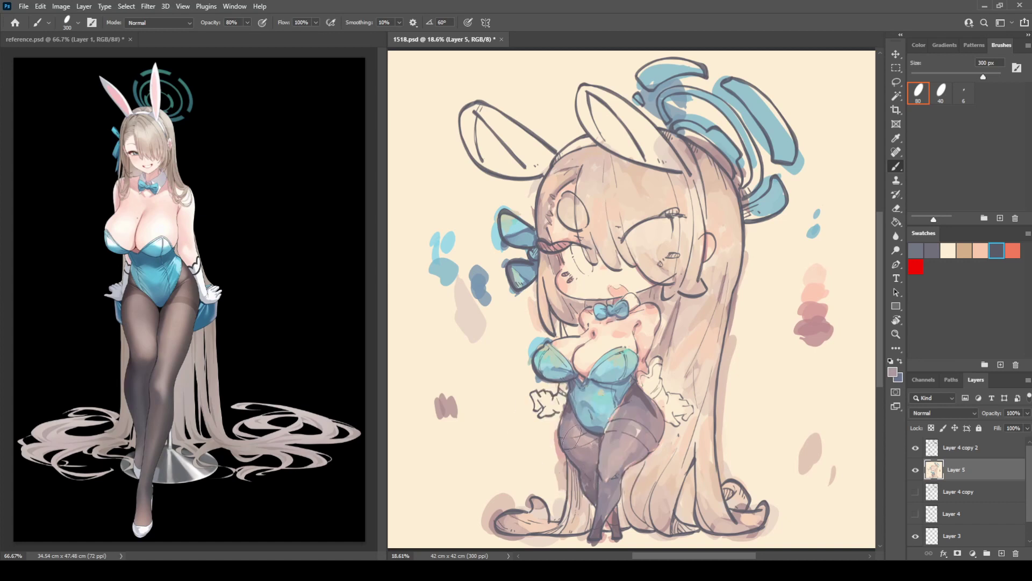
pyautogui.keyDown('alt'); pyautogui.click(587, 468); pyautogui.keyUp('alt')
pyautogui.keyDown('alt'); pyautogui.click(591, 452); pyautogui.keyUp('alt')
pyautogui.keyDown('alt'); pyautogui.click(610, 511); pyautogui.keyUp('alt')
pyautogui.keyDown('alt'); pyautogui.click(605, 511); pyautogui.keyUp('alt')
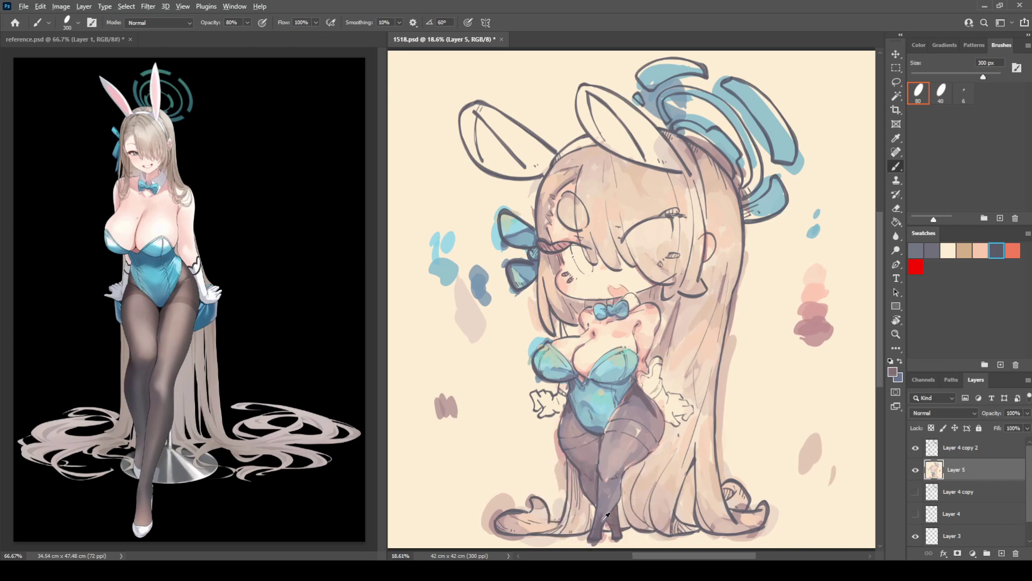
pyautogui.keyDown('alt'); pyautogui.click(603, 508); pyautogui.keyUp('alt')
# Step: Deepen and soften the purple shading along the front leg's hip and outer thigh
pyautogui.keyDown('alt'); pyautogui.click(631, 391); pyautogui.keyUp('alt')
pyautogui.moveTo(633, 394)
pyautogui.mouseDown()
pyautogui.moveTo(650, 413)
pyautogui.moveTo(645, 435)
pyautogui.mouseUp()
pyautogui.keyDown('alt'); pyautogui.click(654, 418); pyautogui.keyUp('alt')
pyautogui.keyDown('alt'); pyautogui.click(649, 423); pyautogui.keyUp('alt')
pyautogui.keyDown('alt'); pyautogui.click(654, 422); pyautogui.keyUp('alt')
pyautogui.keyDown('alt'); pyautogui.click(659, 427); pyautogui.keyUp('alt')
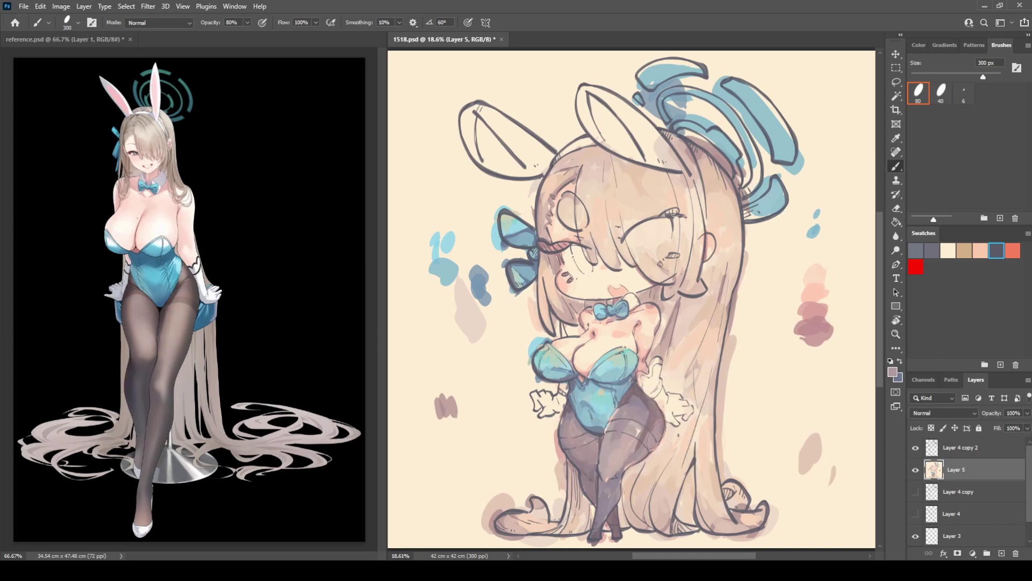
pyautogui.keyDown('alt'); pyautogui.click(652, 437); pyautogui.keyUp('alt')
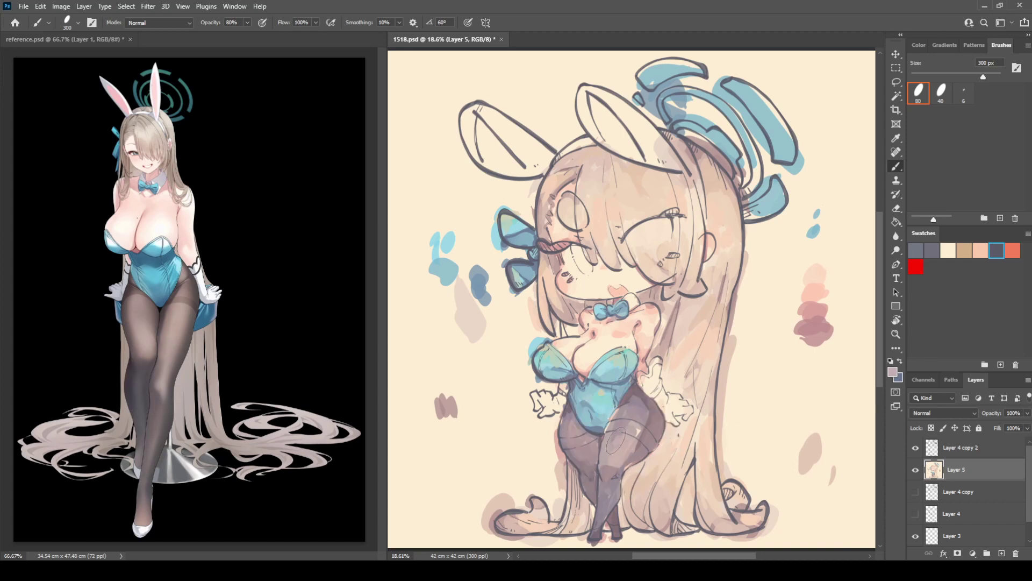
# Step: Refine the stocking tone at the hips and paint the dark bands around both thighs
pyautogui.keyDown('alt'); pyautogui.click(624, 412); pyautogui.keyUp('alt')
pyautogui.keyDown('alt'); pyautogui.click(634, 396); pyautogui.keyUp('alt')
pyautogui.keyDown('alt'); pyautogui.click(653, 418); pyautogui.keyUp('alt')
pyautogui.moveTo(640, 392); pyautogui.dragTo(630, 393)
pyautogui.keyDown('alt'); pyautogui.click(573, 409); pyautogui.keyUp('alt')
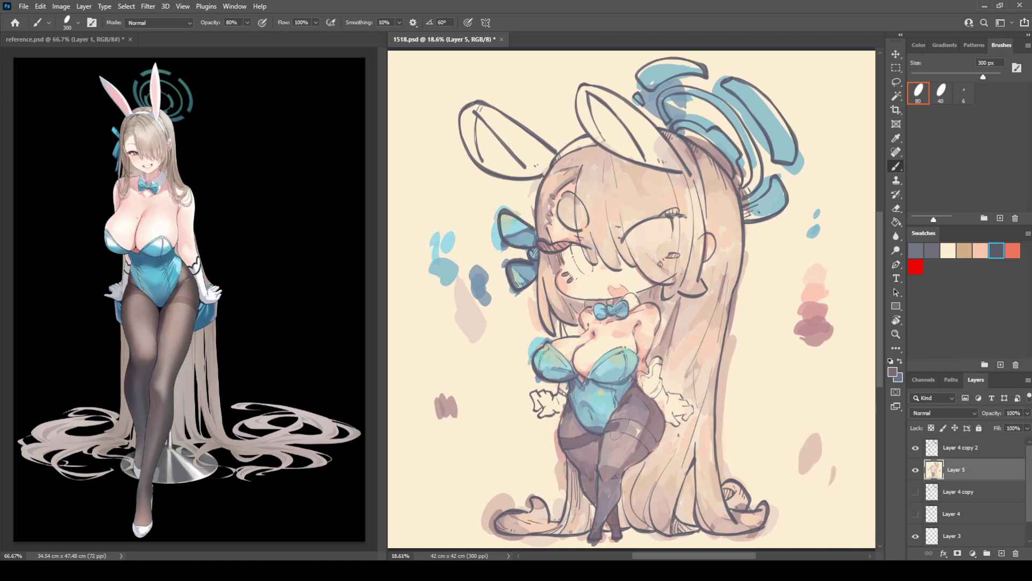
pyautogui.moveTo(619, 426); pyautogui.dragTo(643, 430)
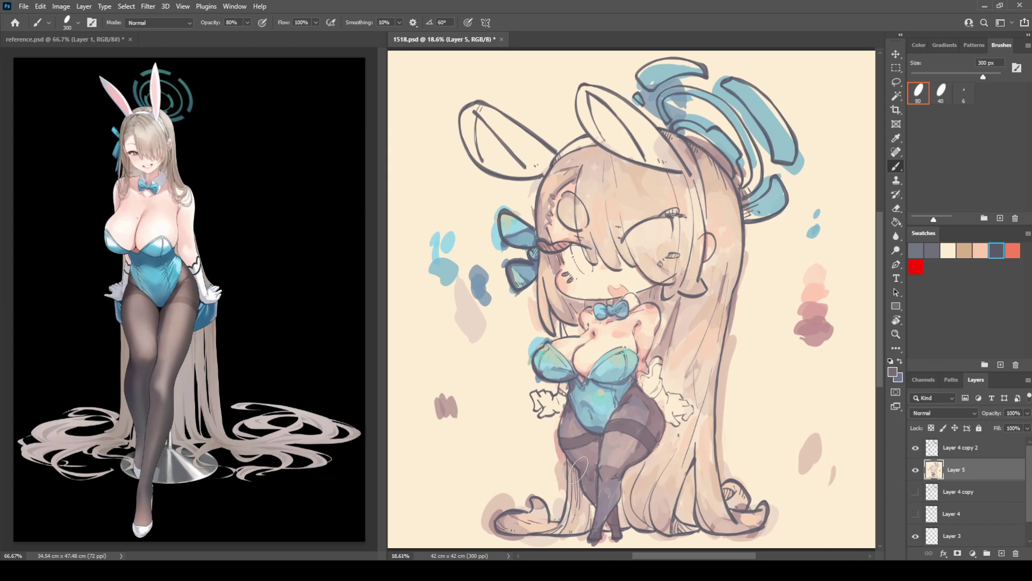
# Step: Clean up the edges of the lower legs and hip with colours sampled from the stockings and surrounding hair
pyautogui.keyDown('alt'); pyautogui.click(601, 524); pyautogui.keyUp('alt')
pyautogui.keyDown('alt'); pyautogui.click(599, 511); pyautogui.keyUp('alt')
pyautogui.keyDown('alt'); pyautogui.click(588, 524); pyautogui.keyUp('alt')
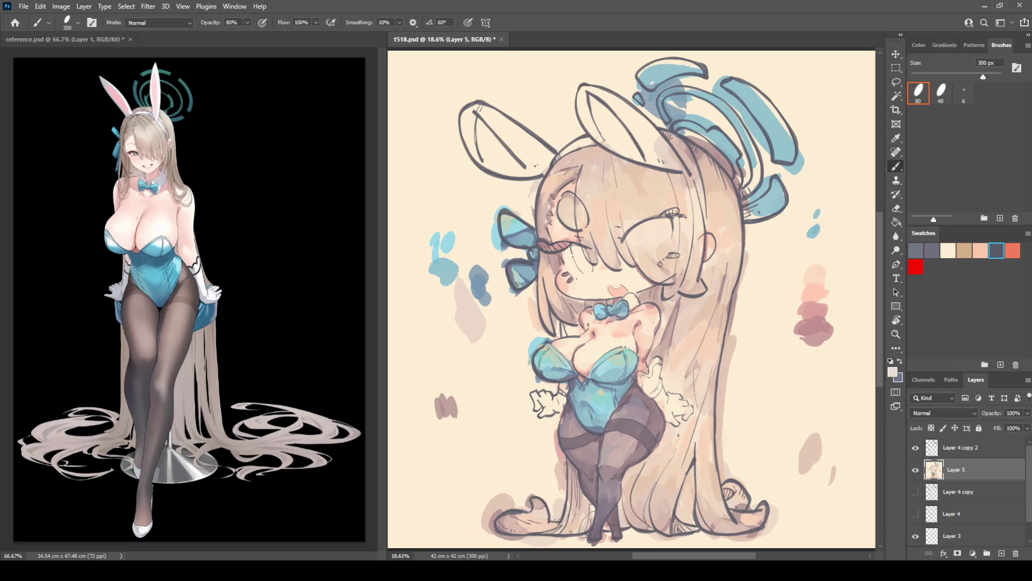
pyautogui.keyDown('alt'); pyautogui.click(585, 510); pyautogui.keyUp('alt')
pyautogui.keyDown('alt'); pyautogui.click(670, 327); pyautogui.keyUp('alt')
pyautogui.keyDown('alt'); pyautogui.click(637, 384); pyautogui.keyUp('alt')
# Step: Add small pale highlights to the front thigh and knee and touch up the shin with sampled purples
pyautogui.keyDown('alt'); pyautogui.click(635, 455); pyautogui.keyUp('alt')
pyautogui.moveTo(618, 450); pyautogui.dragTo(615, 457)
pyautogui.keyDown('alt'); pyautogui.click(650, 436); pyautogui.keyUp('alt')
pyautogui.keyDown('alt'); pyautogui.click(595, 499); pyautogui.keyUp('alt')
pyautogui.keyDown('alt'); pyautogui.click(593, 498); pyautogui.keyUp('alt')
# Step: Paint a muted mauve-grey base tone over both gloves and the collar beside the bow tie
pyautogui.press('i')
pyautogui.click(471, 283)
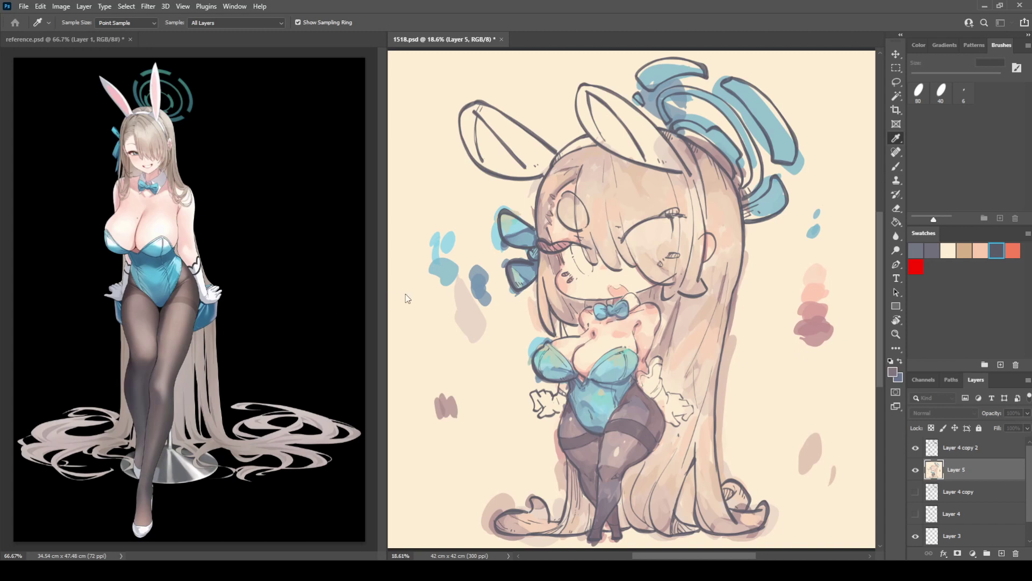
pyautogui.click(394, 266)
pyautogui.moveTo(547, 388)
pyautogui.mouseDown()
pyautogui.moveTo(532, 406)
pyautogui.moveTo(552, 408)
pyautogui.mouseUp()
pyautogui.moveTo(669, 395)
pyautogui.mouseDown()
pyautogui.moveTo(676, 426)
pyautogui.moveTo(678, 403)
pyautogui.moveTo(691, 414)
pyautogui.moveTo(654, 382)
pyautogui.moveTo(648, 390)
pyautogui.mouseUp()
pyautogui.moveTo(613, 285)
pyautogui.mouseDown()
pyautogui.moveTo(624, 311)
pyautogui.moveTo(635, 305)
pyautogui.moveTo(629, 320)
pyautogui.moveTo(627, 311)
pyautogui.mouseUp()
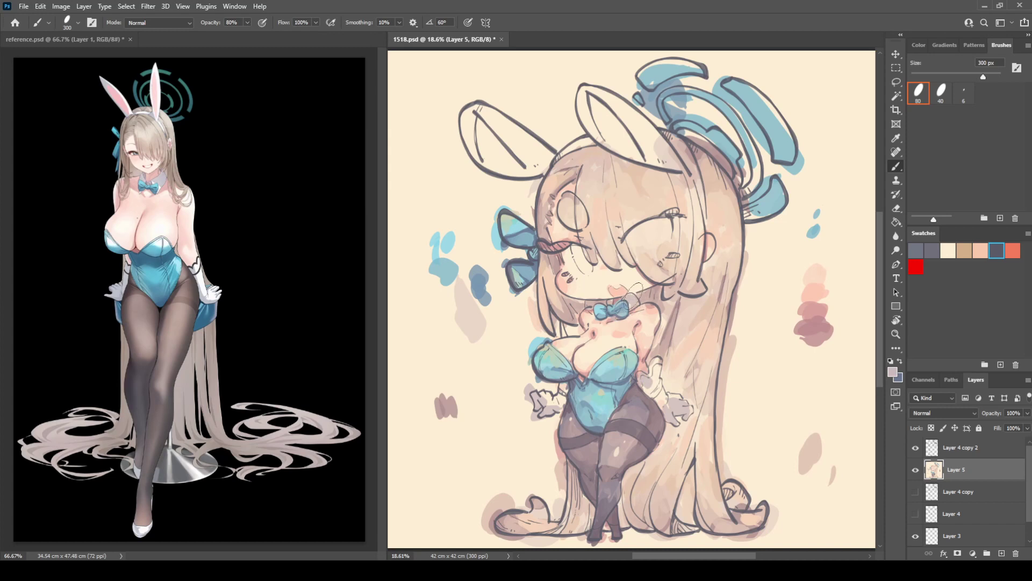
# Step: Block in the same mauve-grey shadow on both bunny ears and save the file
pyautogui.moveTo(449, 142)
pyautogui.mouseDown()
pyautogui.moveTo(500, 170)
pyautogui.moveTo(521, 165)
pyautogui.moveTo(504, 111)
pyautogui.moveTo(560, 129)
pyautogui.moveTo(549, 161)
pyautogui.mouseUp()
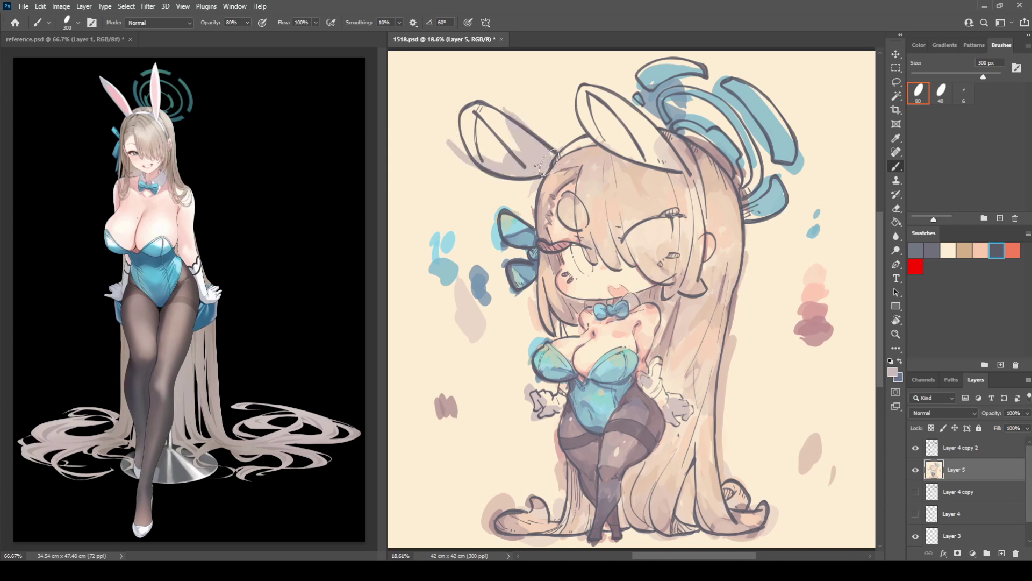
pyautogui.moveTo(664, 153)
pyautogui.mouseDown()
pyautogui.moveTo(637, 135)
pyautogui.moveTo(650, 141)
pyautogui.mouseUp()
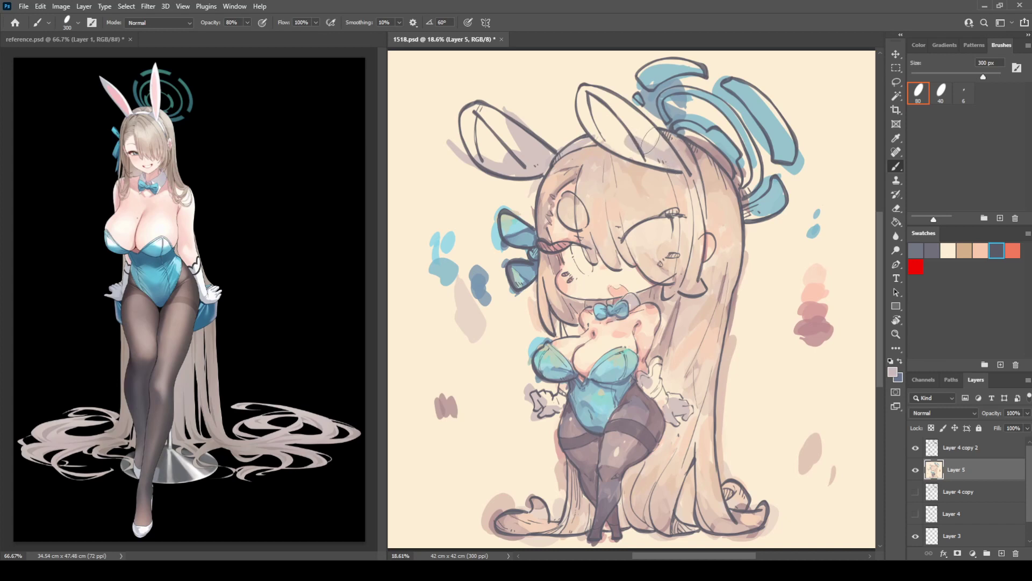
pyautogui.hotkey('ctrl', 's')
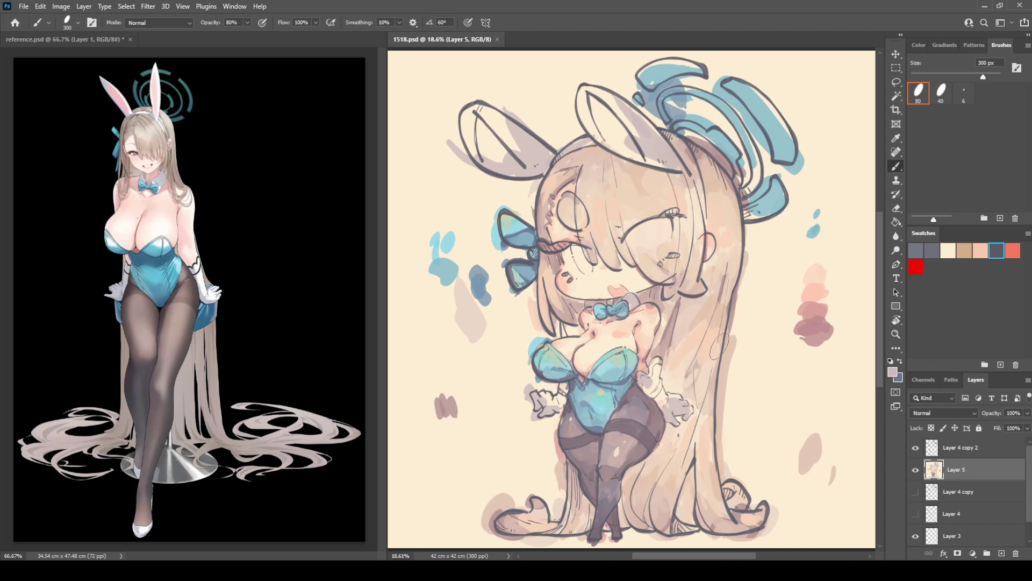
# Step: Lay a paler pinkish-white tone over the gloves and upper parts of both bunny ears, and save the file
pyautogui.press('i')
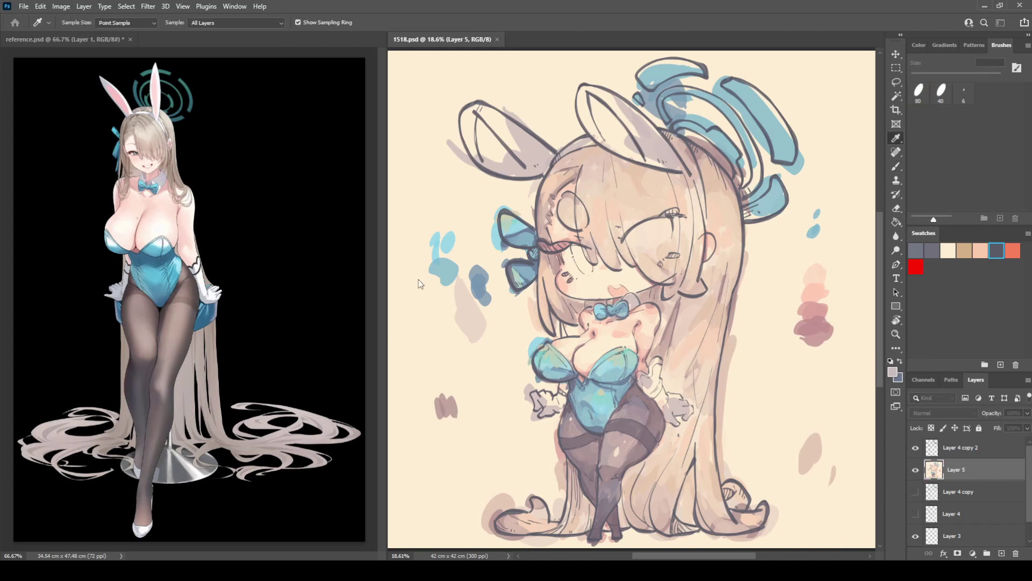
pyautogui.press('b')
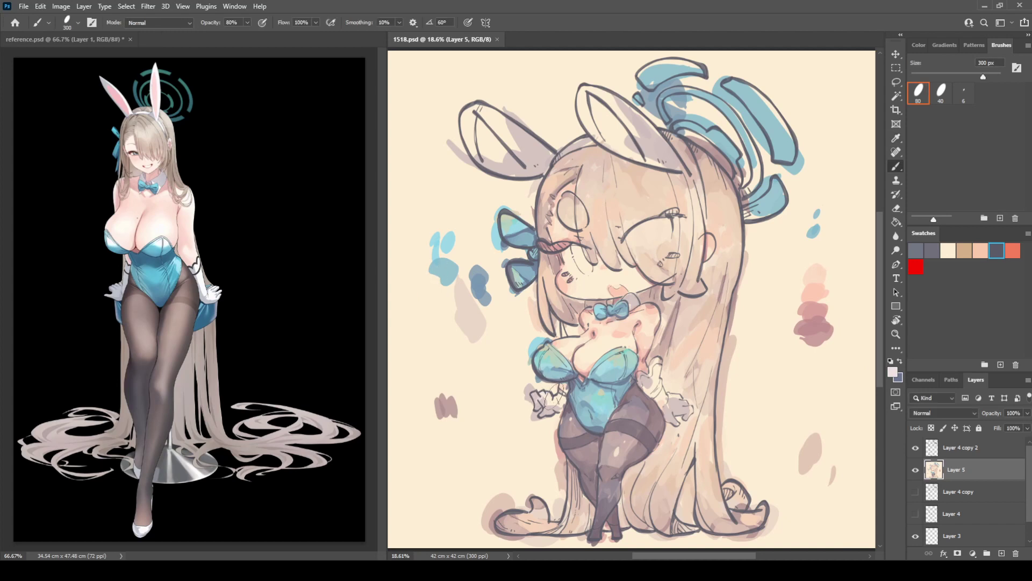
pyautogui.moveTo(551, 397)
pyautogui.mouseDown()
pyautogui.moveTo(554, 387)
pyautogui.moveTo(548, 403)
pyautogui.moveTo(562, 401)
pyautogui.mouseUp()
pyautogui.moveTo(648, 385); pyautogui.dragTo(672, 403)
pyautogui.moveTo(605, 110); pyautogui.dragTo(638, 129)
pyautogui.moveTo(487, 113)
pyautogui.mouseDown()
pyautogui.moveTo(535, 156)
pyautogui.moveTo(503, 155)
pyautogui.moveTo(467, 119)
pyautogui.moveTo(470, 104)
pyautogui.mouseUp()
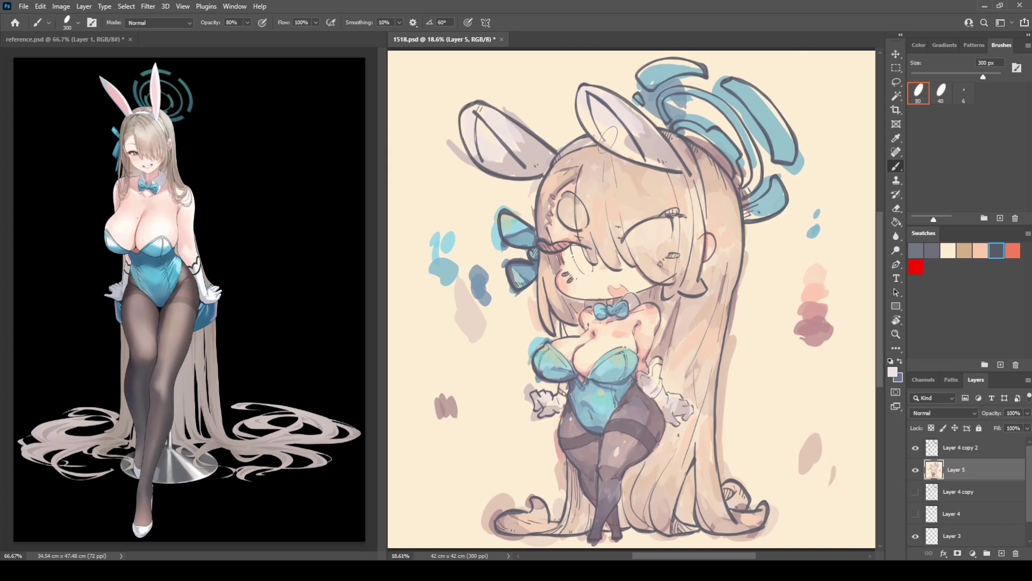
pyautogui.hotkey('ctrl', 's')
# Step: Reset the colours to default and add pure white highlights to both bunny ears and the glove beside the hip
pyautogui.moveTo(627, 150); pyautogui.dragTo(597, 123)
pyautogui.click(891, 361)
pyautogui.moveTo(491, 112); pyautogui.dragTo(471, 115)
pyautogui.moveTo(573, 94); pyautogui.dragTo(598, 96)
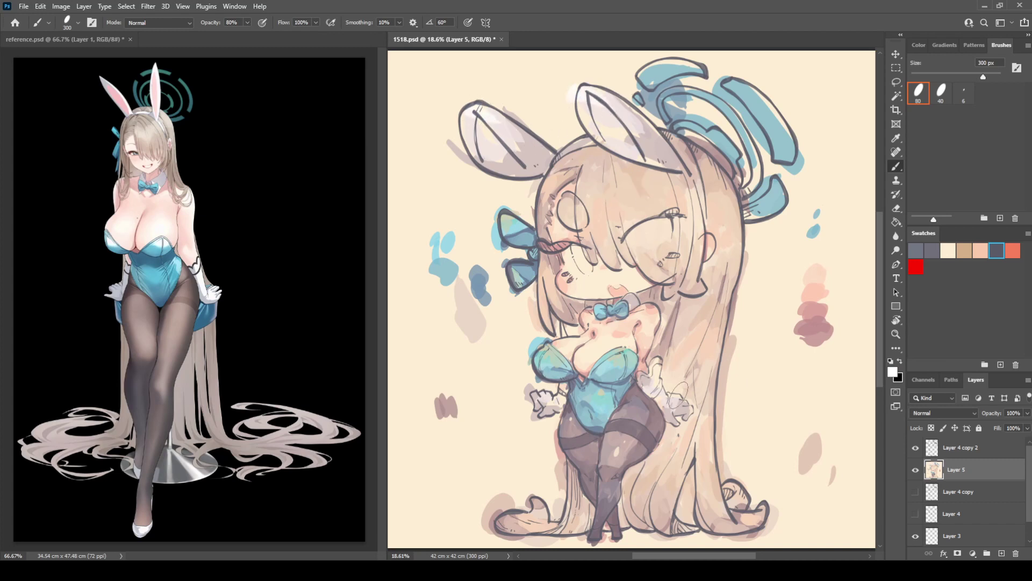
pyautogui.moveTo(659, 378)
pyautogui.mouseDown()
pyautogui.moveTo(653, 383)
pyautogui.moveTo(657, 365)
pyautogui.moveTo(654, 376)
pyautogui.mouseUp()
pyautogui.moveTo(549, 395); pyautogui.dragTo(542, 405)
pyautogui.hotkey('ctrl', 'z')
# Step: Blend the whites and greys on the glove over the long hair, using tones sampled from the glove itself
pyautogui.keyDown('alt'); pyautogui.click(655, 379); pyautogui.keyUp('alt')
pyautogui.moveTo(649, 385); pyautogui.dragTo(649, 376)
pyautogui.keyDown('alt'); pyautogui.click(660, 381); pyautogui.keyUp('alt')
pyautogui.moveTo(661, 397); pyautogui.dragTo(670, 407)
pyautogui.keyDown('alt'); pyautogui.click(675, 404); pyautogui.keyUp('alt')
pyautogui.keyDown('alt'); pyautogui.click(650, 377); pyautogui.keyUp('alt')
pyautogui.moveTo(652, 380)
pyautogui.mouseDown()
pyautogui.moveTo(668, 356)
pyautogui.moveTo(664, 391)
pyautogui.mouseUp()
pyautogui.keyDown('alt'); pyautogui.click(644, 374); pyautogui.keyUp('alt')
pyautogui.keyDown('alt'); pyautogui.click(669, 395); pyautogui.keyUp('alt')
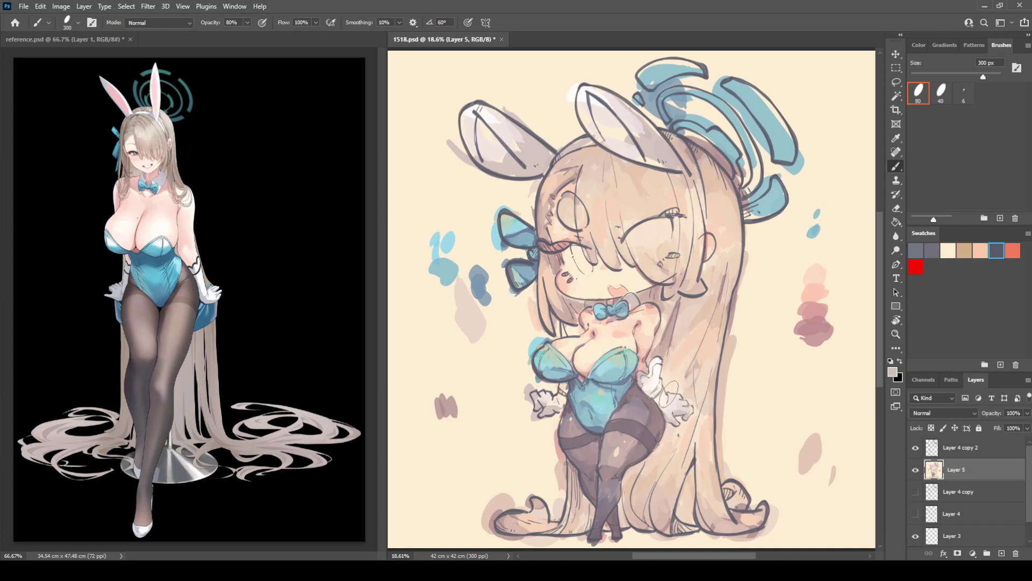
pyautogui.moveTo(685, 401); pyautogui.dragTo(691, 410)
# Step: Blend the other glove's hand and cuff with pale tones sampled from it
pyautogui.keyDown('alt'); pyautogui.click(548, 398); pyautogui.keyUp('alt')
pyautogui.keyDown('alt'); pyautogui.click(551, 406); pyautogui.keyUp('alt')
pyautogui.moveTo(561, 400)
pyautogui.mouseDown()
pyautogui.moveTo(556, 390)
pyautogui.moveTo(559, 398)
pyautogui.mouseUp()
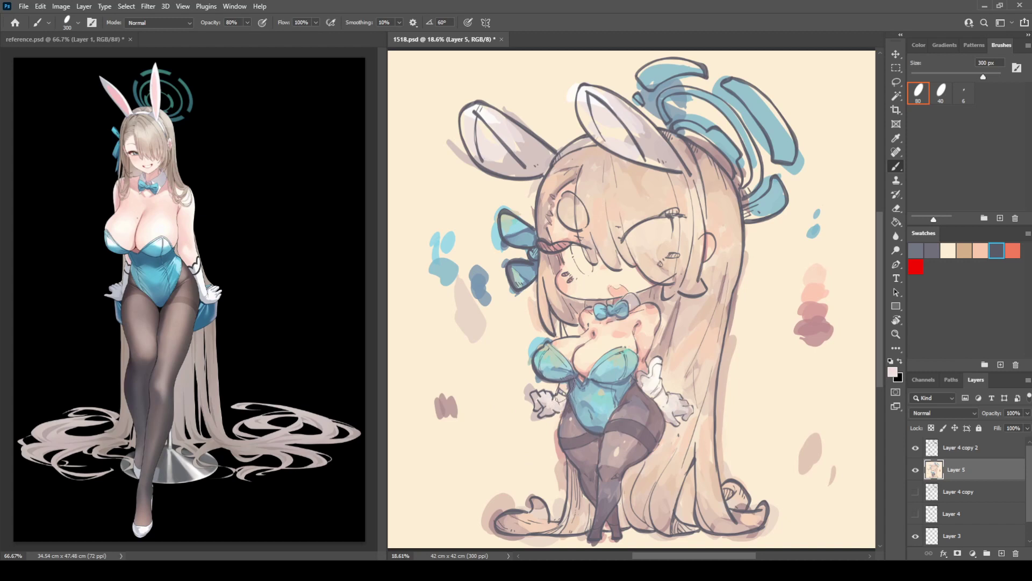
pyautogui.keyDown('alt'); pyautogui.click(548, 409); pyautogui.keyUp('alt')
# Step: Smooth the tilted outer bunny ear from tip to base with whites and greys sampled along it
pyautogui.keyDown('alt'); pyautogui.click(515, 141); pyautogui.keyUp('alt')
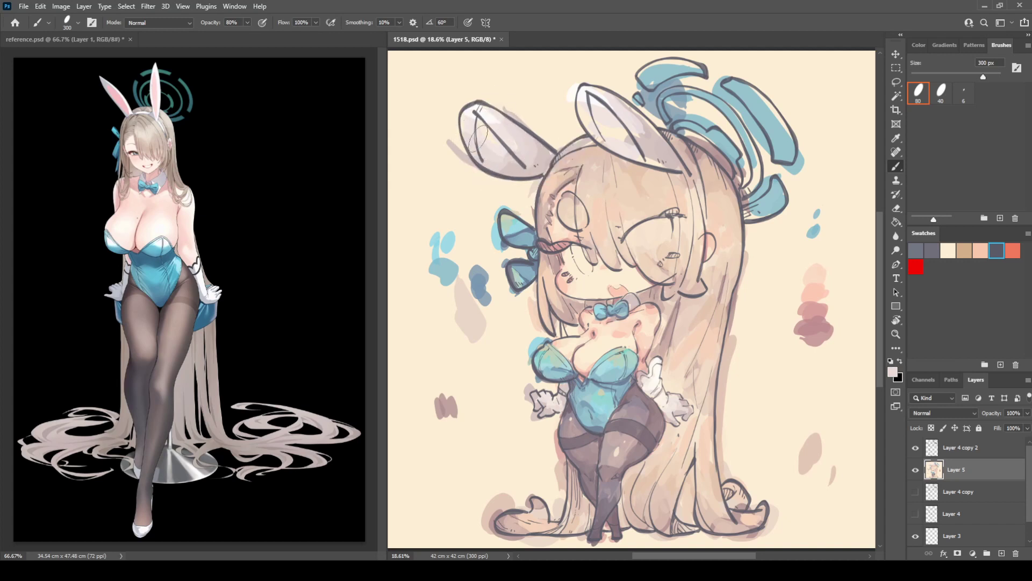
pyautogui.keyDown('alt'); pyautogui.click(472, 106); pyautogui.keyUp('alt')
pyautogui.keyDown('alt'); pyautogui.click(473, 135); pyautogui.keyUp('alt')
pyautogui.keyDown('alt'); pyautogui.click(507, 126); pyautogui.keyUp('alt')
pyautogui.keyDown('alt'); pyautogui.click(542, 157); pyautogui.keyUp('alt')
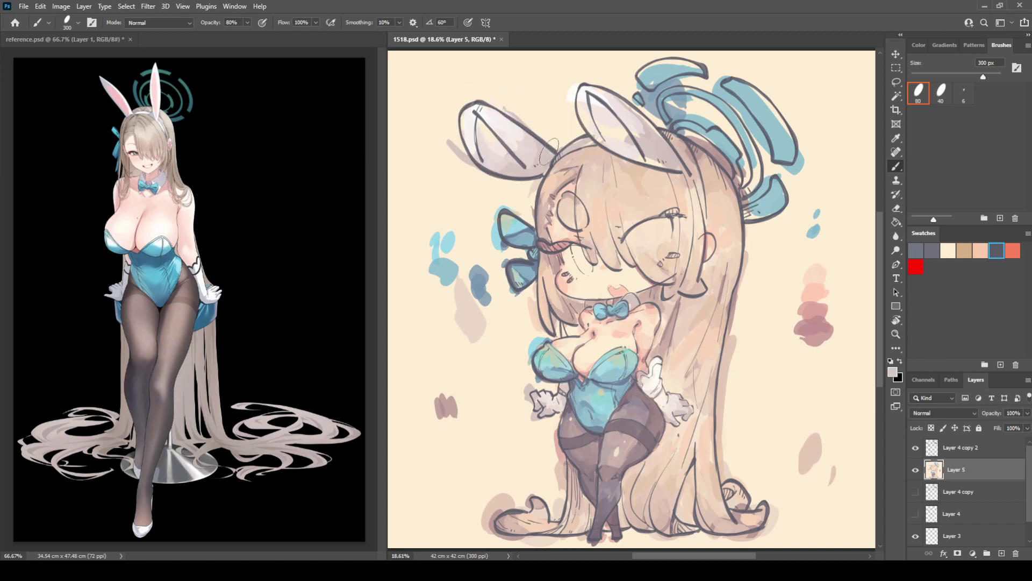
pyautogui.keyDown('alt'); pyautogui.click(521, 133); pyautogui.keyUp('alt')
pyautogui.moveTo(526, 163)
pyautogui.mouseDown()
pyautogui.moveTo(531, 150)
pyautogui.moveTo(526, 160)
pyautogui.mouseUp()
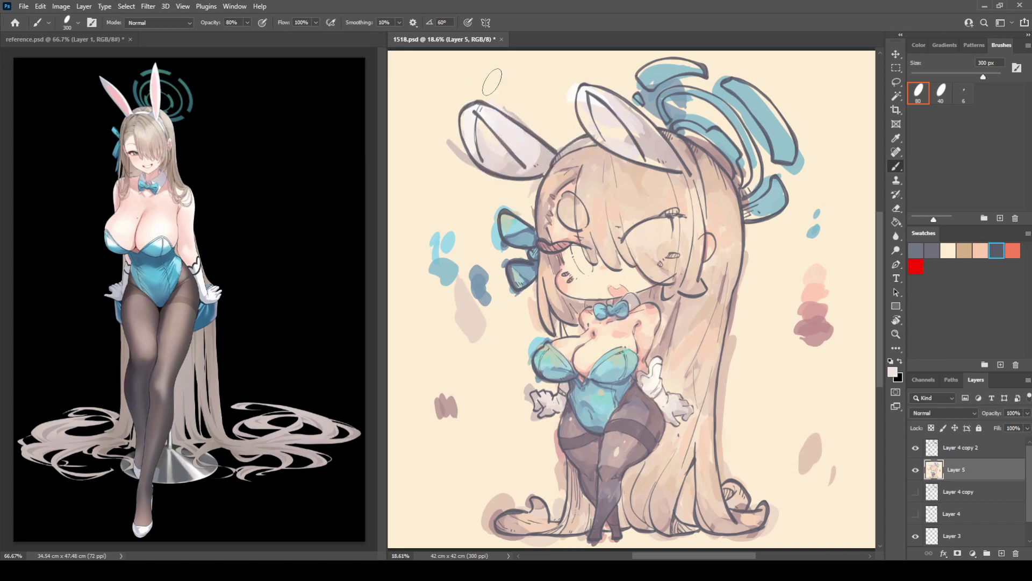
# Step: Smooth the shading of the bunny ear nearest the halo with whites and greys sampled from it
pyautogui.keyDown('alt'); pyautogui.click(603, 96); pyautogui.keyUp('alt')
pyautogui.keyDown('alt'); pyautogui.click(660, 139); pyautogui.keyUp('alt')
pyautogui.keyDown('alt'); pyautogui.click(650, 131); pyautogui.keyUp('alt')
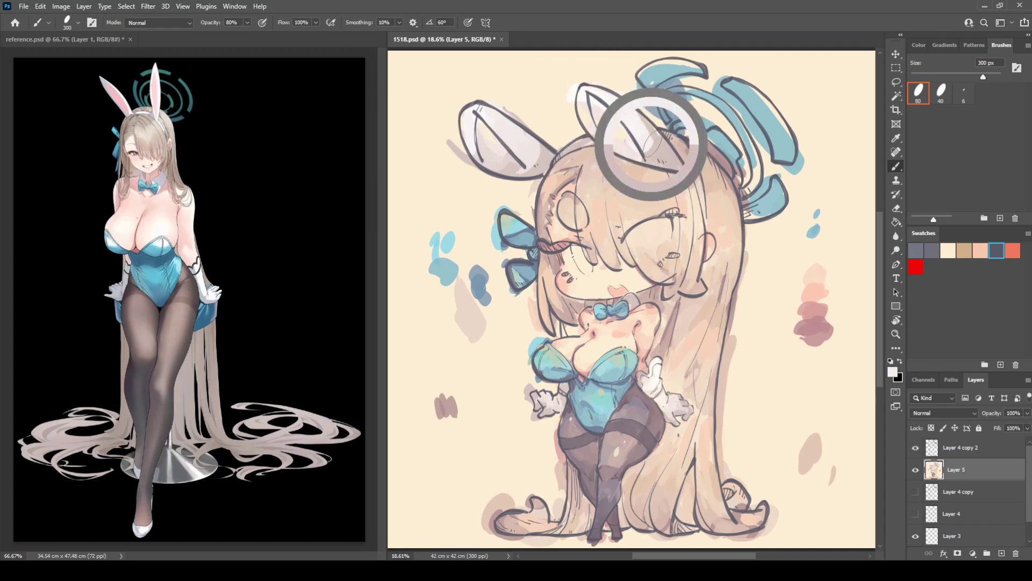
pyautogui.keyDown('alt'); pyautogui.click(670, 155); pyautogui.keyUp('alt')
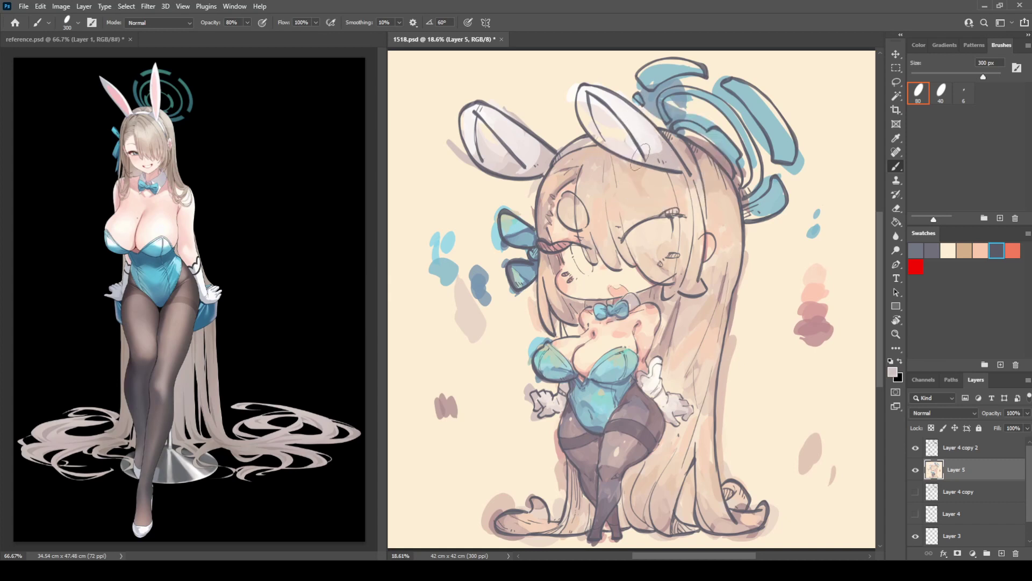
pyautogui.moveTo(636, 149); pyautogui.dragTo(620, 141)
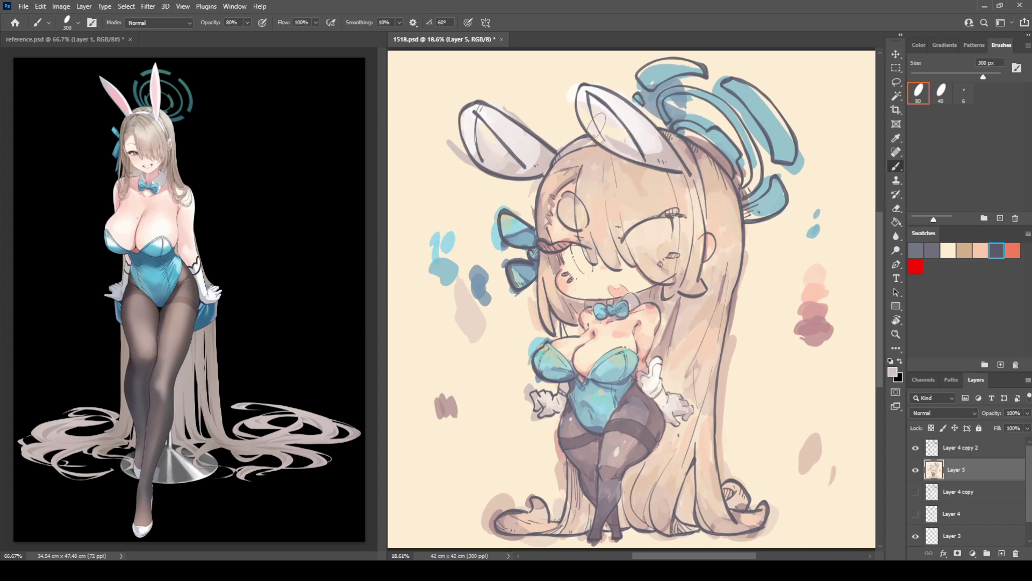
pyautogui.keyDown('alt'); pyautogui.click(599, 95); pyautogui.keyUp('alt')
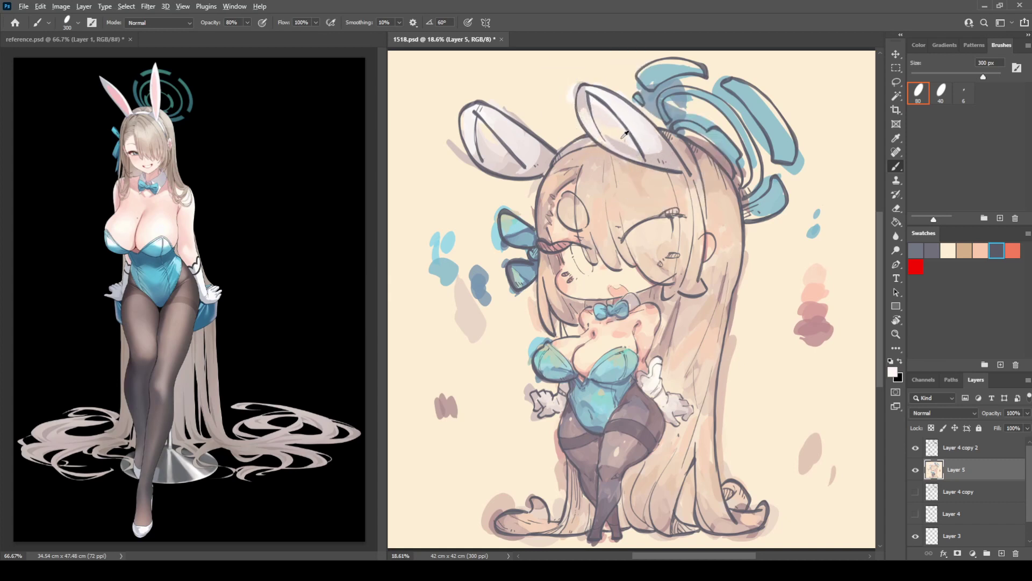
pyautogui.keyDown('alt'); pyautogui.click(663, 146); pyautogui.keyUp('alt')
# Step: Shade the undersides of both bunny ears with a darker mauve-grey, replacing the first trial strokes
pyautogui.press('i')
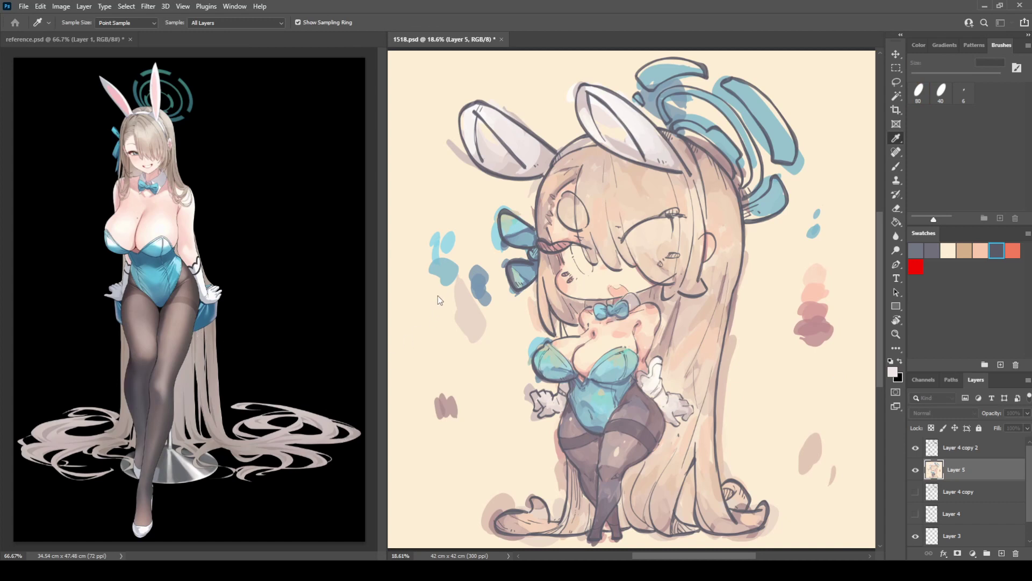
pyautogui.press('b')
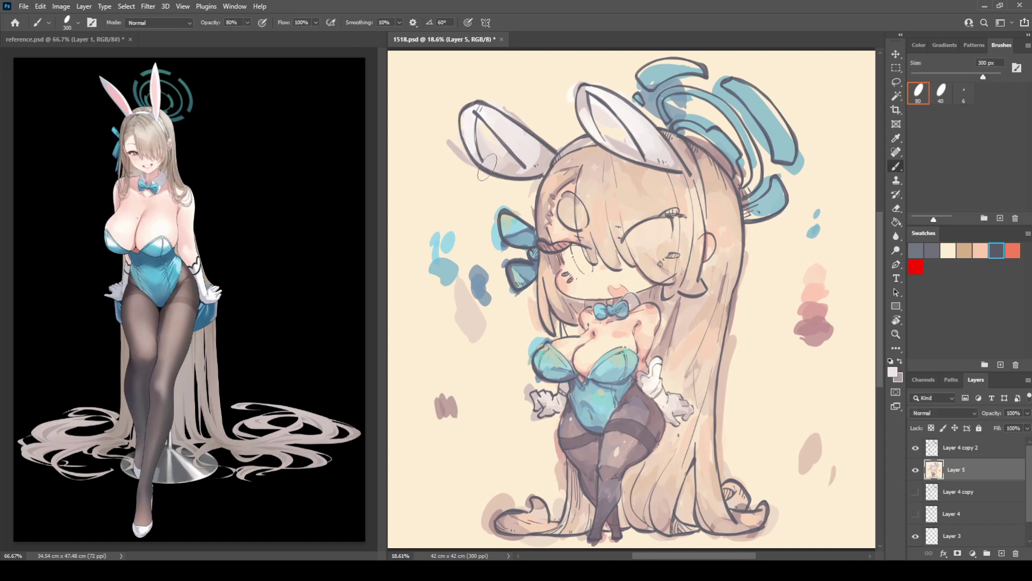
pyautogui.moveTo(487, 167); pyautogui.dragTo(522, 167)
pyautogui.press('x')
pyautogui.moveTo(461, 149); pyautogui.dragTo(516, 176)
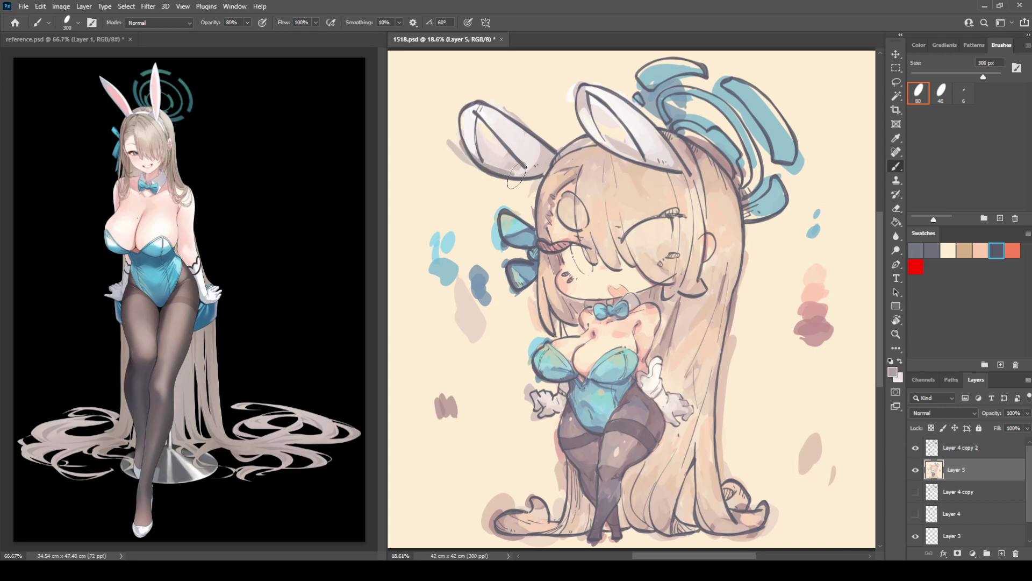
pyautogui.hotkey('ctrl', 'z')
pyautogui.hotkey('ctrl', 'z')
pyautogui.moveTo(457, 148)
pyautogui.mouseDown()
pyautogui.moveTo(509, 180)
pyautogui.moveTo(538, 170)
pyautogui.moveTo(468, 156)
pyautogui.moveTo(514, 180)
pyautogui.moveTo(545, 164)
pyautogui.mouseUp()
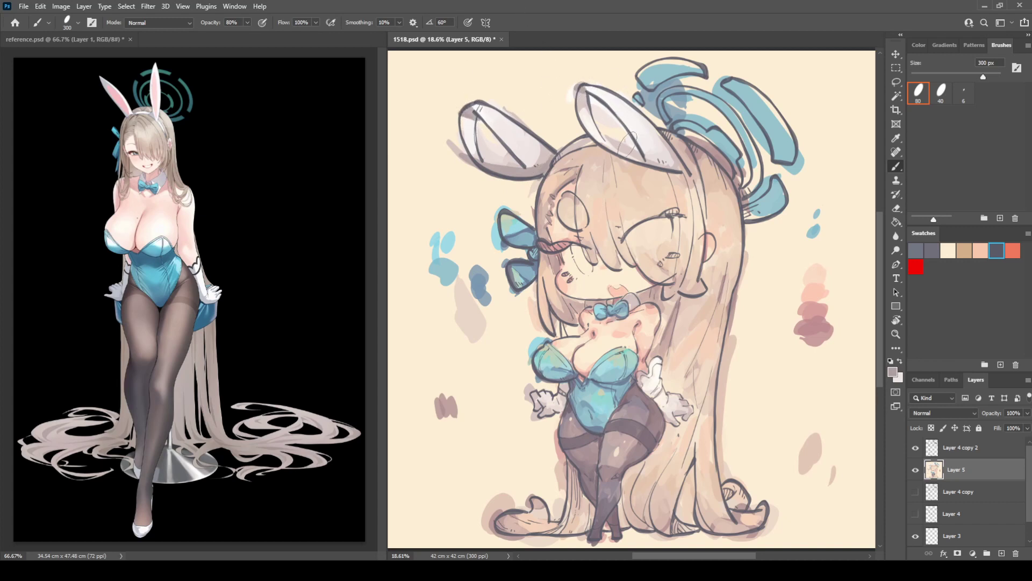
pyautogui.moveTo(607, 147); pyautogui.dragTo(675, 164)
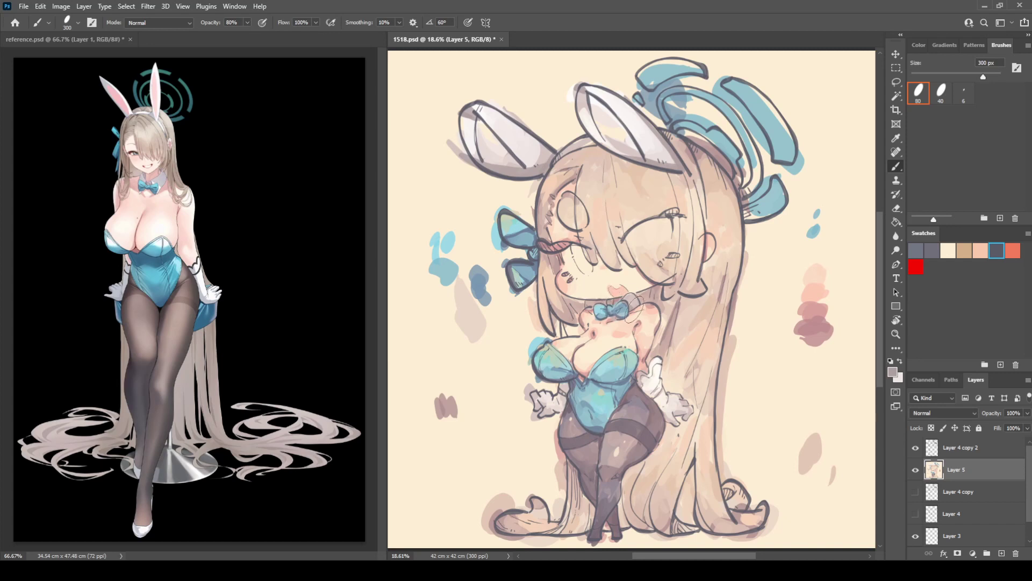
pyautogui.keyDown('alt'); pyautogui.click(601, 85); pyautogui.keyUp('alt')
pyautogui.hotkey('ctrl', 'z')
# Step: Deepen the shadows on both gloves with sampled greys and touch up the collar in a paler tone
pyautogui.keyDown('alt'); pyautogui.click(546, 168); pyautogui.keyUp('alt')
pyautogui.moveTo(557, 401)
pyautogui.mouseDown()
pyautogui.moveTo(565, 387)
pyautogui.moveTo(537, 394)
pyautogui.mouseUp()
pyautogui.keyDown('alt'); pyautogui.click(649, 375); pyautogui.keyUp('alt')
pyautogui.moveTo(644, 375)
pyautogui.mouseDown()
pyautogui.moveTo(674, 415)
pyautogui.moveTo(660, 405)
pyautogui.moveTo(680, 414)
pyautogui.moveTo(691, 403)
pyautogui.moveTo(686, 417)
pyautogui.mouseUp()
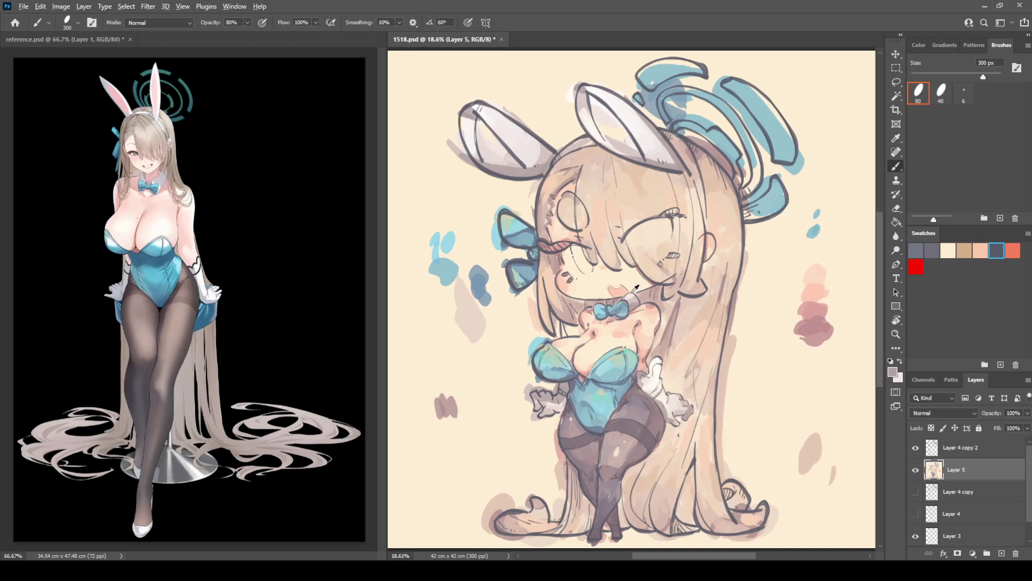
pyautogui.keyDown('alt'); pyautogui.click(600, 88); pyautogui.keyUp('alt')
pyautogui.keyDown('alt'); pyautogui.click(602, 291); pyautogui.keyUp('alt')
# Step: Paint the visible eye's lash line, iris and lower lash with dark purple sampled from the stockings
pyautogui.keyDown('alt'); pyautogui.click(659, 440); pyautogui.keyUp('alt')
pyautogui.moveTo(559, 247); pyautogui.dragTo(583, 248)
pyautogui.moveTo(562, 274); pyautogui.dragTo(569, 285)
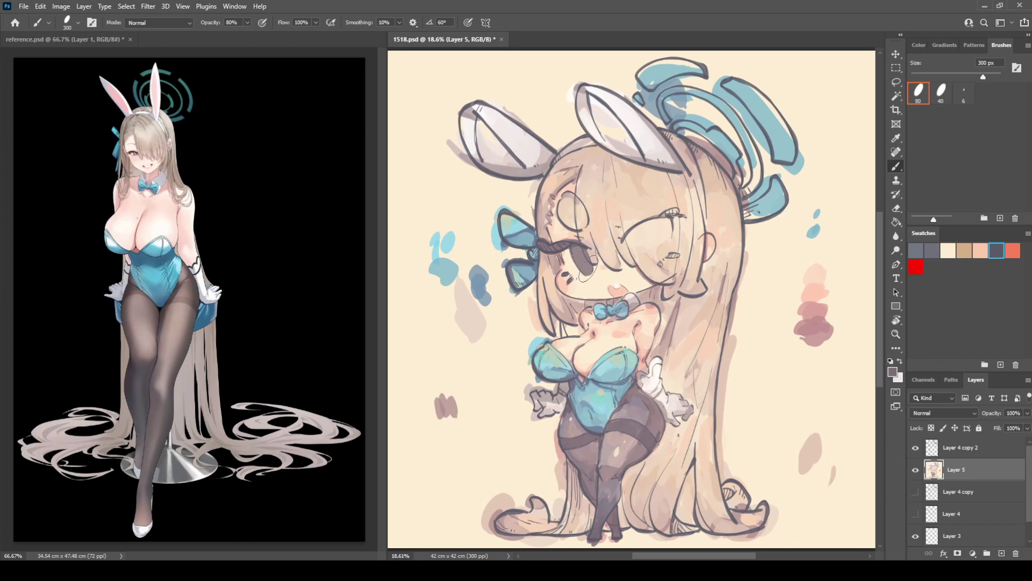
# Step: Fill the white of the visible eye with a pale tone and shade it with muted pinkish mauve
pyautogui.keyDown('alt'); pyautogui.click(598, 97); pyautogui.keyUp('alt')
pyautogui.keyDown('alt'); pyautogui.click(569, 262); pyautogui.keyUp('alt')
pyautogui.keyDown('alt'); pyautogui.click(570, 263); pyautogui.keyUp('alt')
pyautogui.press('i')
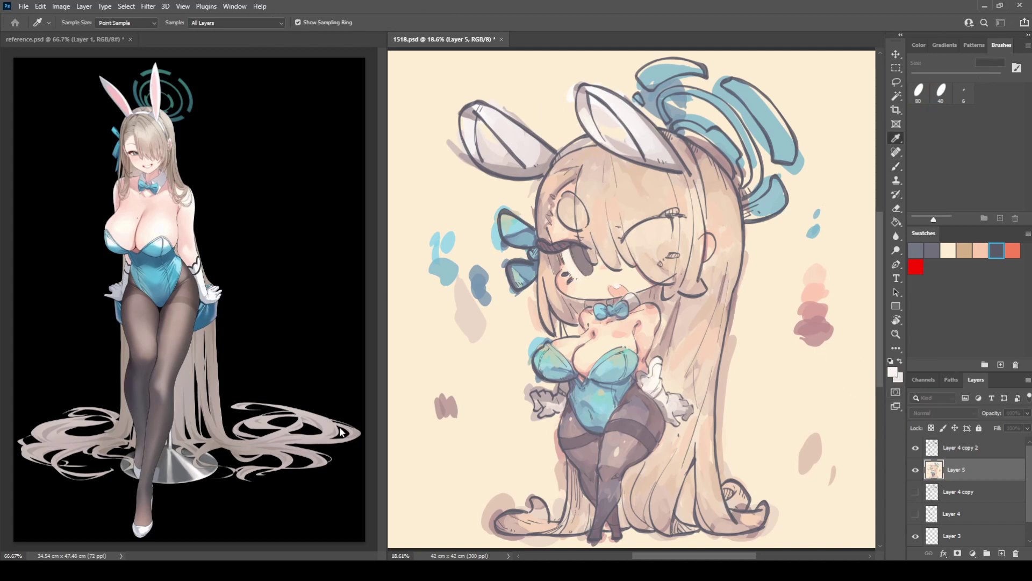
pyautogui.press('b')
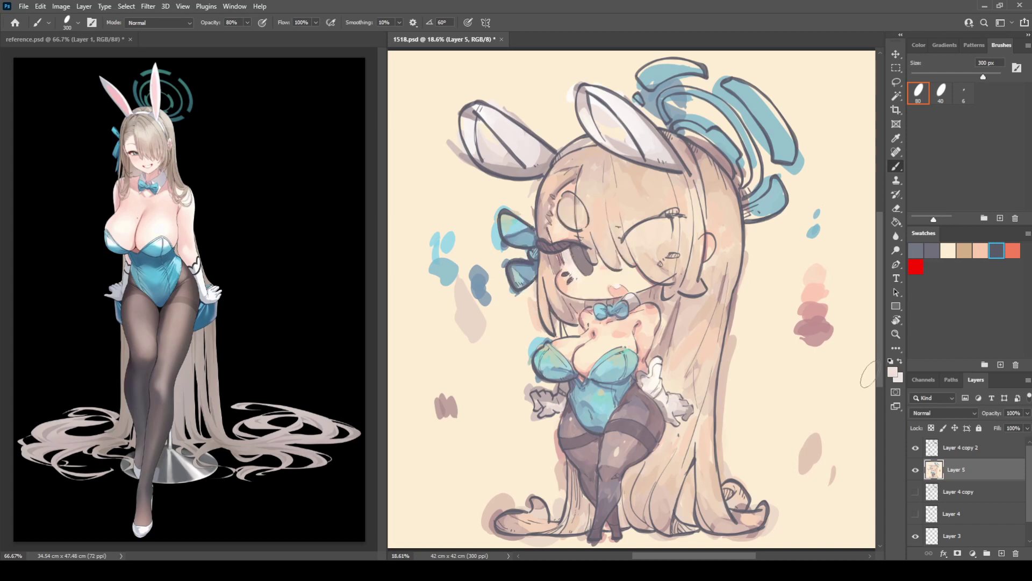
pyautogui.press('i')
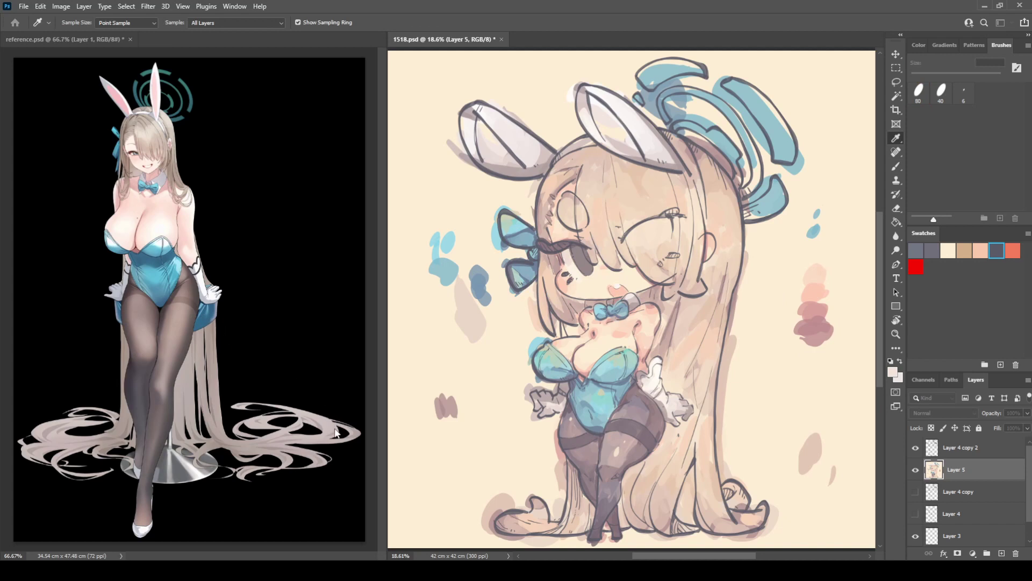
pyautogui.press('b')
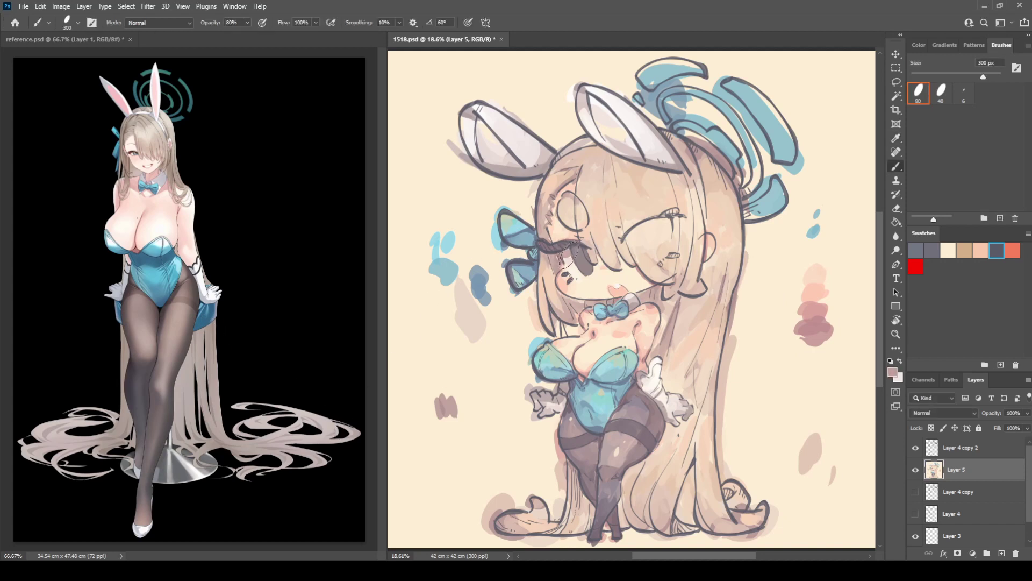
pyautogui.press('i')
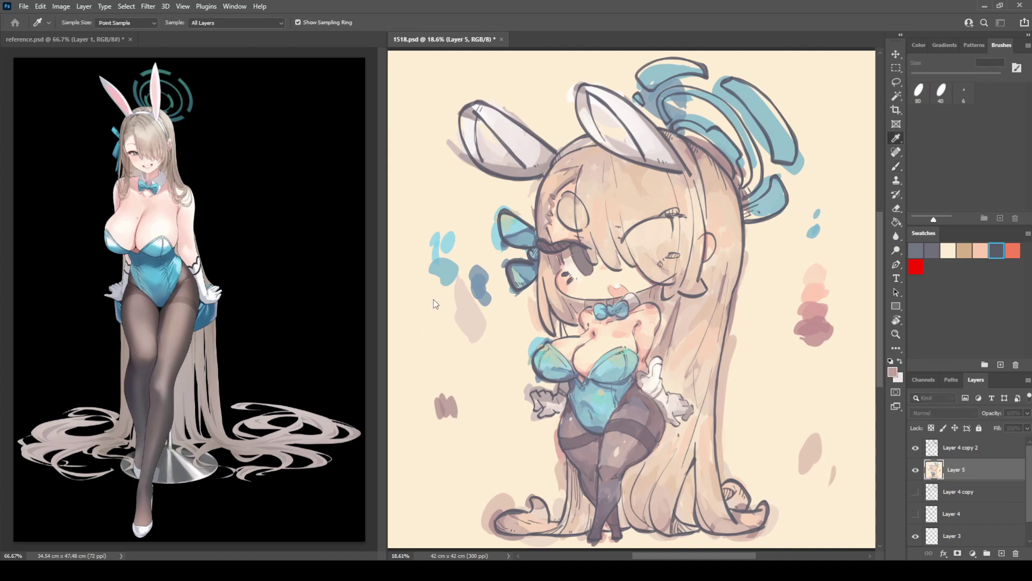
pyautogui.press('b')
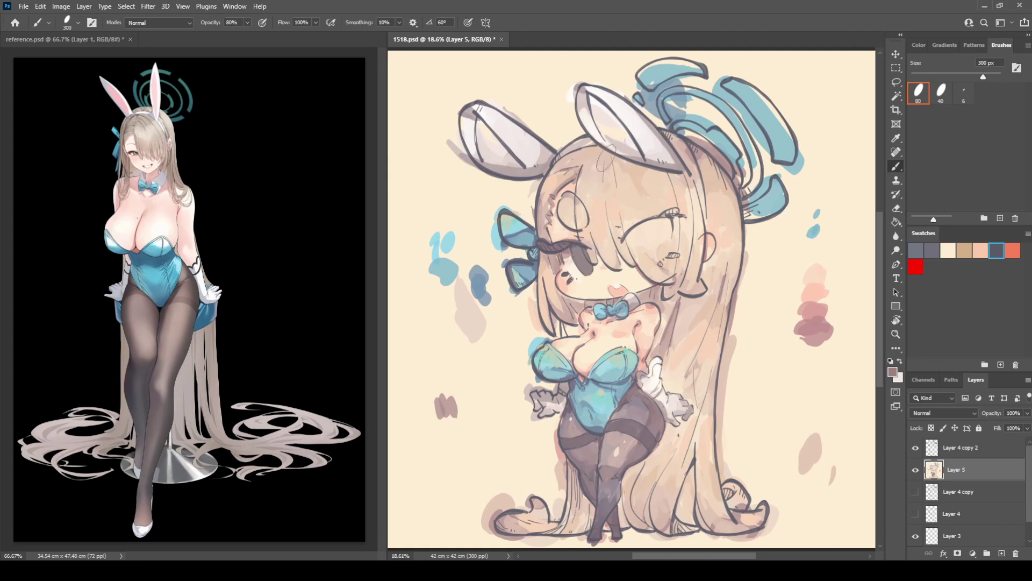
# Step: Colour the iris with a dark upper part and blue below, brightened with a light cyan
pyautogui.keyDown('alt'); pyautogui.click(579, 236); pyautogui.keyUp('alt')
pyautogui.moveTo(579, 255); pyautogui.dragTo(575, 264)
pyautogui.keyDown('alt'); pyautogui.click(584, 257); pyautogui.keyUp('alt')
pyautogui.keyDown('alt'); pyautogui.click(584, 257); pyautogui.keyUp('alt')
pyautogui.moveTo(583, 265); pyautogui.dragTo(585, 267)
pyautogui.keyDown('alt'); pyautogui.click(585, 267); pyautogui.keyUp('alt')
pyautogui.keyDown('alt'); pyautogui.click(527, 241); pyautogui.keyUp('alt')
pyautogui.press('i')
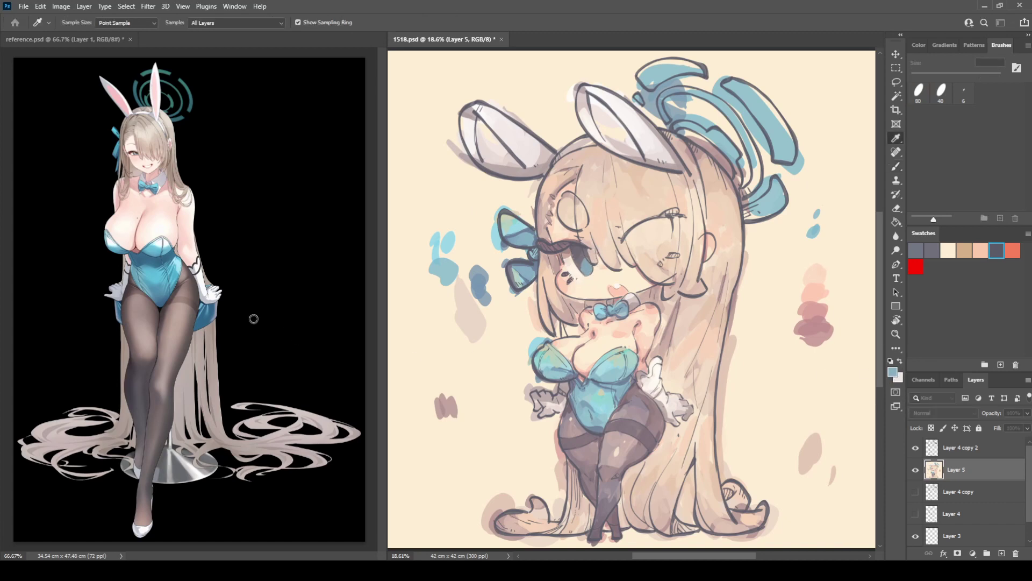
pyautogui.press('b')
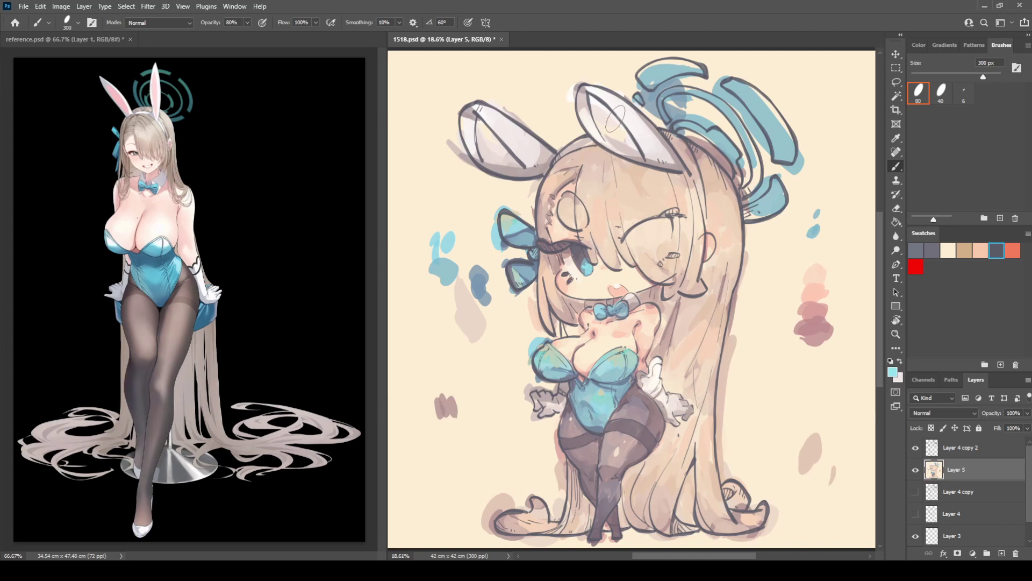
# Step: Paint the insides of both bunny ears with salmon pink sampled from the skin palette swatches
pyautogui.keyDown('alt'); pyautogui.click(817, 296); pyautogui.keyUp('alt')
pyautogui.moveTo(490, 125)
pyautogui.mouseDown()
pyautogui.moveTo(505, 175)
pyautogui.moveTo(480, 132)
pyautogui.moveTo(522, 176)
pyautogui.moveTo(484, 129)
pyautogui.moveTo(494, 160)
pyautogui.moveTo(481, 137)
pyautogui.moveTo(499, 149)
pyautogui.mouseUp()
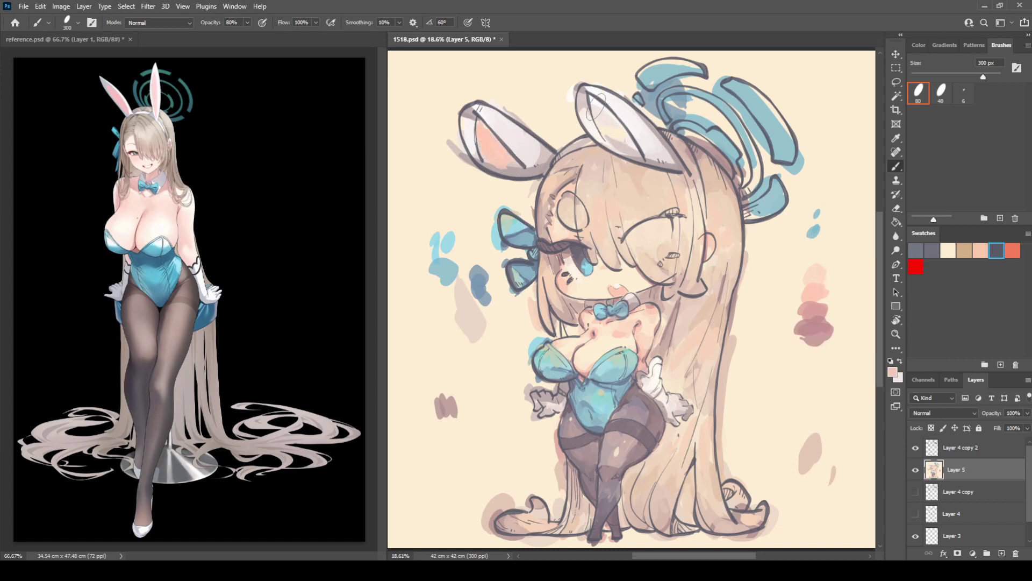
pyautogui.moveTo(594, 105)
pyautogui.mouseDown()
pyautogui.moveTo(613, 136)
pyautogui.moveTo(592, 97)
pyautogui.moveTo(622, 145)
pyautogui.mouseUp()
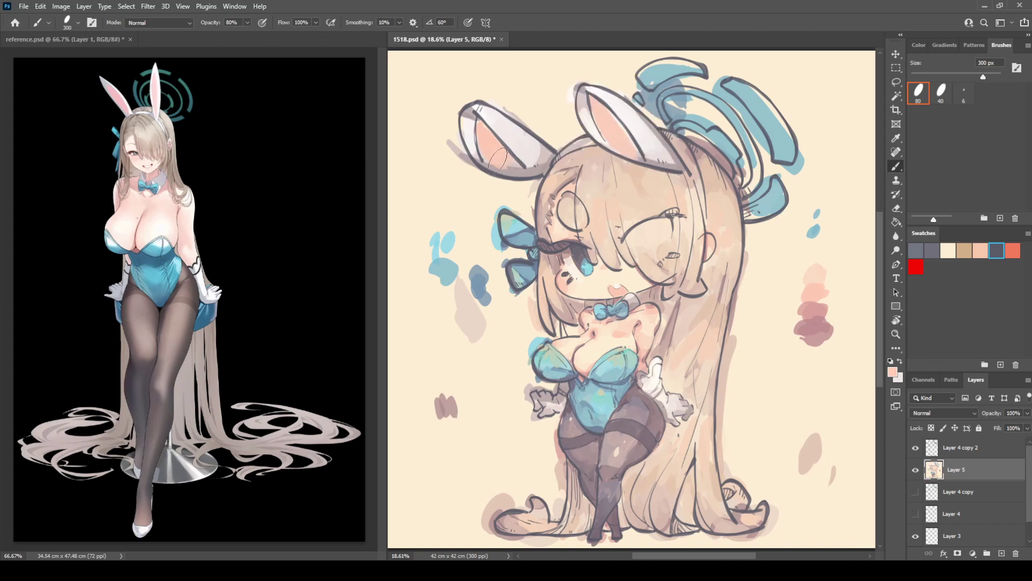
# Step: Shade the insides of both bunny ears with a deeper pink along their edges
pyautogui.moveTo(498, 158)
pyautogui.mouseDown()
pyautogui.moveTo(486, 153)
pyautogui.moveTo(522, 178)
pyautogui.mouseUp()
pyautogui.press('i')
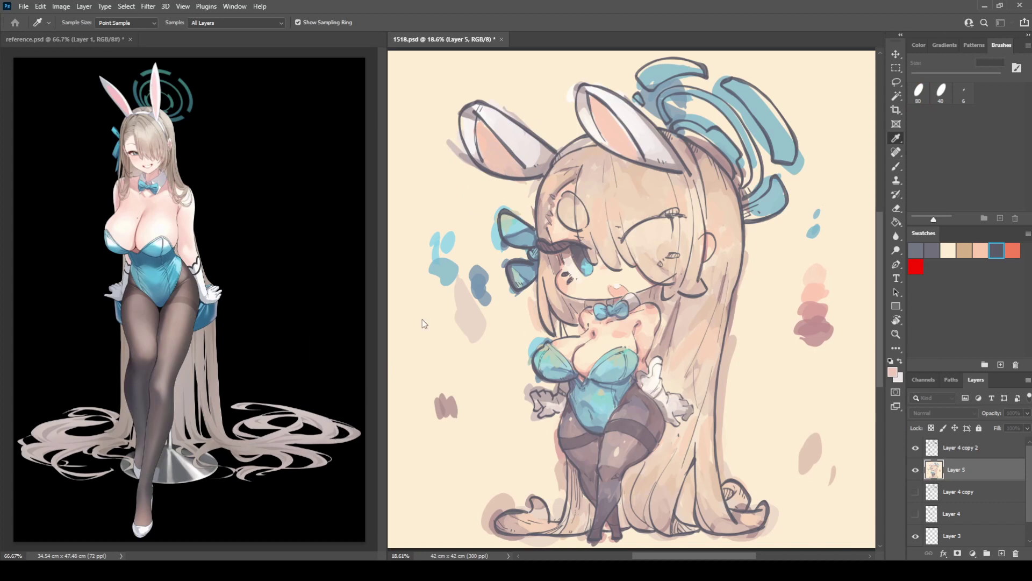
pyautogui.press('b')
pyautogui.moveTo(519, 186); pyautogui.dragTo(501, 175)
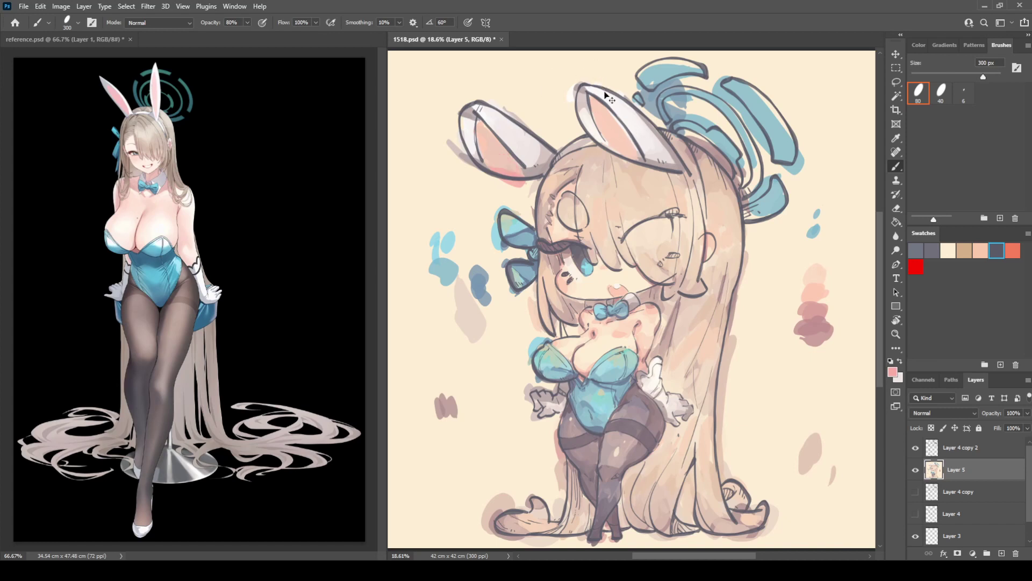
pyautogui.hotkey('ctrl', 'z')
pyautogui.moveTo(493, 112)
pyautogui.mouseDown()
pyautogui.moveTo(486, 156)
pyautogui.moveTo(483, 130)
pyautogui.mouseUp()
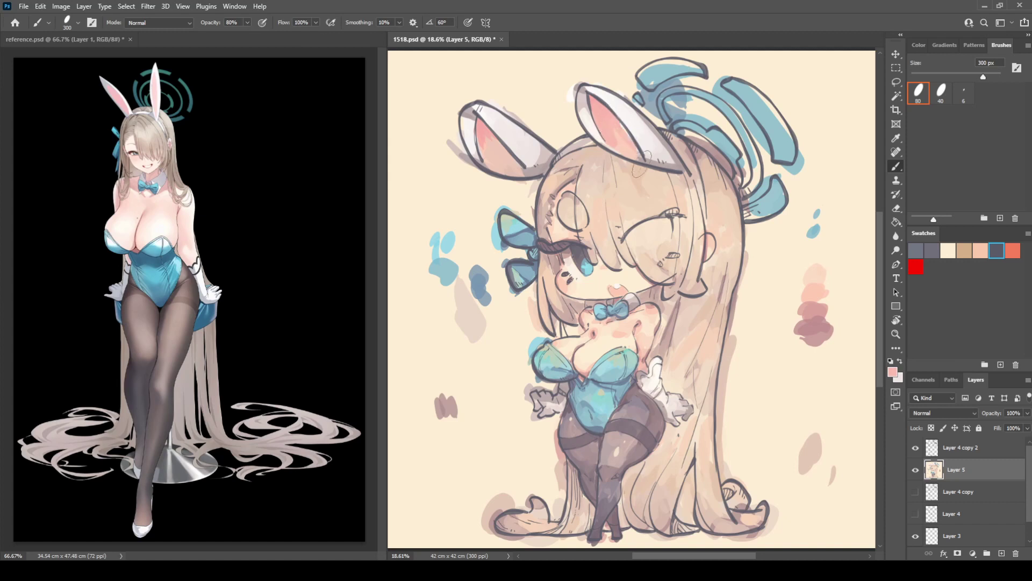
pyautogui.click(488, 135)
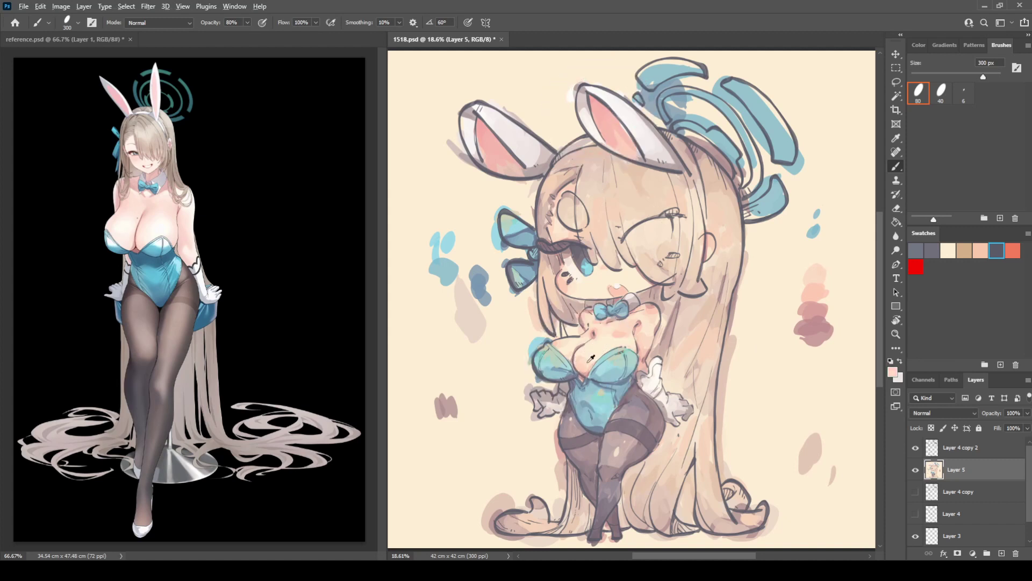
# Step: Touch up the headband and the hair beside it with tones sampled from the painting
pyautogui.keyDown('alt'); pyautogui.click(591, 357); pyautogui.keyUp('alt')
pyautogui.keyDown('alt'); pyautogui.click(705, 150); pyautogui.keyUp('alt')
pyautogui.keyDown('alt'); pyautogui.click(686, 143); pyautogui.keyUp('alt')
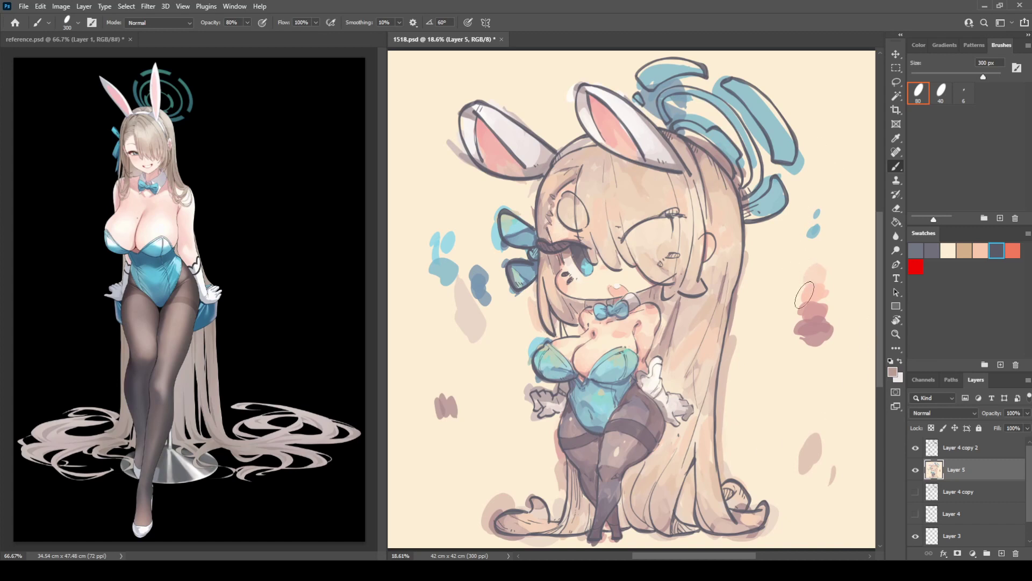
# Step: Paint the raised glove's dark cuff trim with greyish mauve and touch up the shading of the stocking's lower leg
pyautogui.keyDown('alt'); pyautogui.click(647, 430); pyautogui.keyUp('alt')
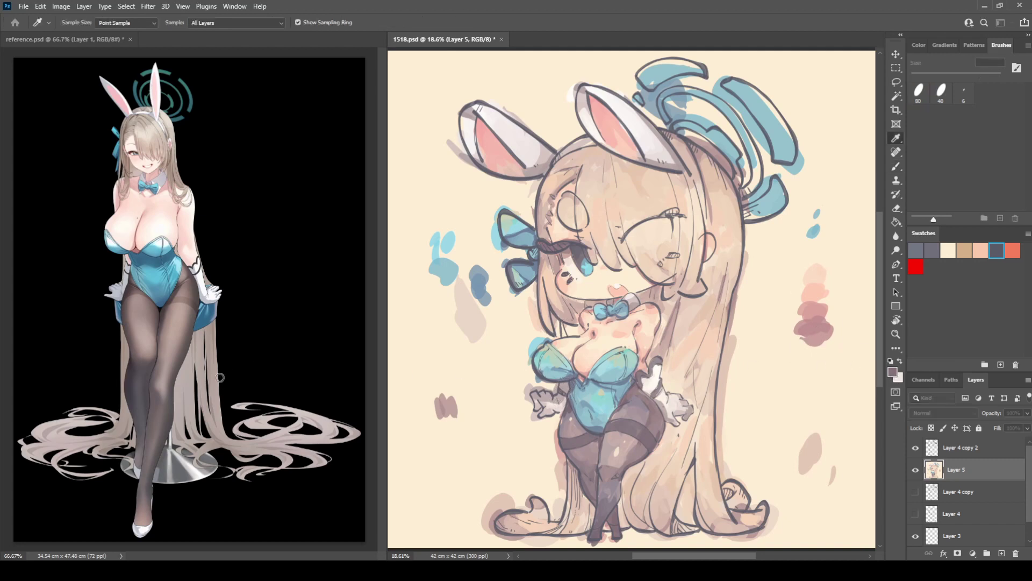
pyautogui.press('b')
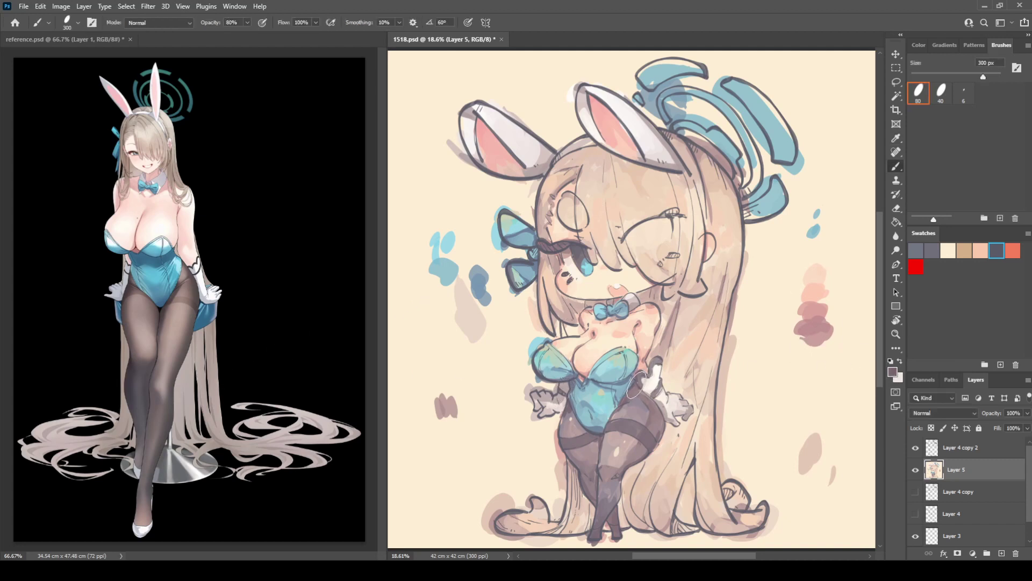
pyautogui.keyDown('alt'); pyautogui.click(660, 364); pyautogui.keyUp('alt')
pyautogui.press('i')
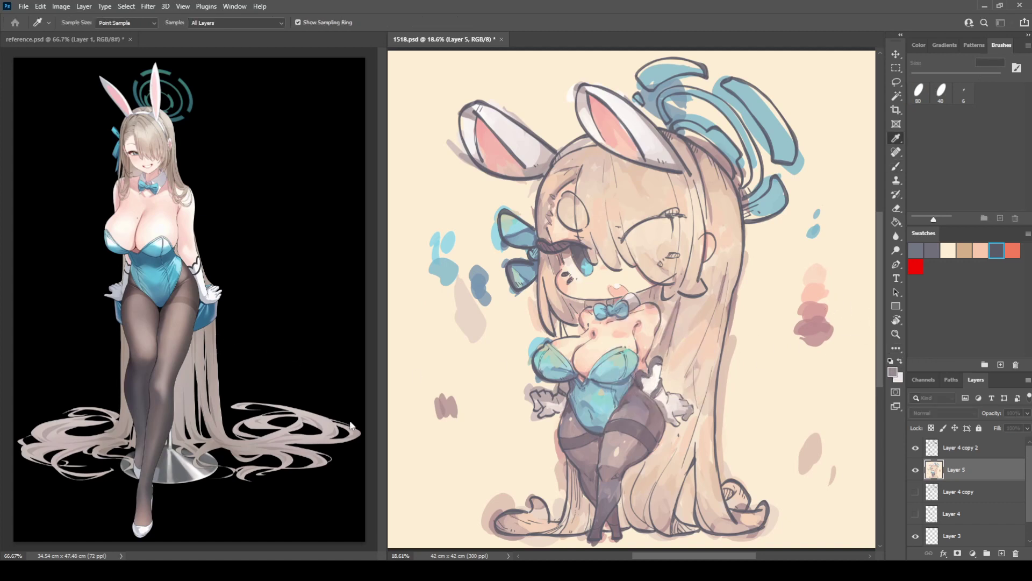
pyautogui.press('b')
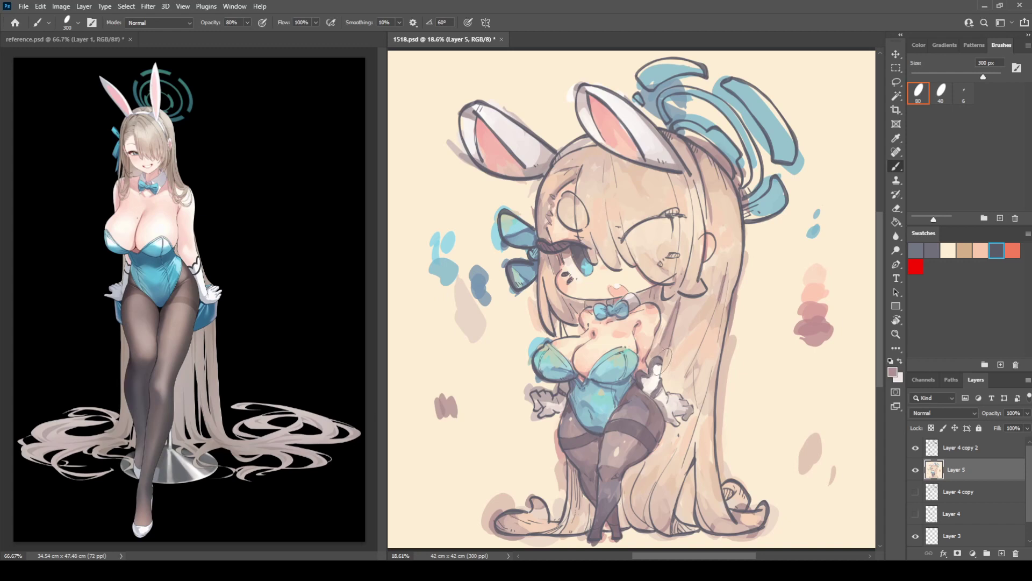
pyautogui.moveTo(661, 359); pyautogui.dragTo(652, 383)
pyautogui.moveTo(584, 476); pyautogui.dragTo(591, 493)
# Step: Fill out the halo segments with light blue and darker blue tones sampled from the halo and hair ribbon
pyautogui.keyDown('alt'); pyautogui.click(551, 433); pyautogui.keyUp('alt')
pyautogui.keyDown('alt'); pyautogui.click(617, 345); pyautogui.keyUp('alt')
pyautogui.keyDown('alt'); pyautogui.click(768, 195); pyautogui.keyUp('alt')
pyautogui.moveTo(759, 210)
pyautogui.mouseDown()
pyautogui.moveTo(751, 220)
pyautogui.moveTo(789, 194)
pyautogui.mouseUp()
pyautogui.moveTo(733, 82)
pyautogui.mouseDown()
pyautogui.moveTo(761, 94)
pyautogui.moveTo(785, 172)
pyautogui.moveTo(744, 183)
pyautogui.moveTo(717, 115)
pyautogui.moveTo(645, 65)
pyautogui.moveTo(699, 67)
pyautogui.moveTo(674, 113)
pyautogui.moveTo(665, 54)
pyautogui.moveTo(699, 53)
pyautogui.moveTo(716, 70)
pyautogui.mouseUp()
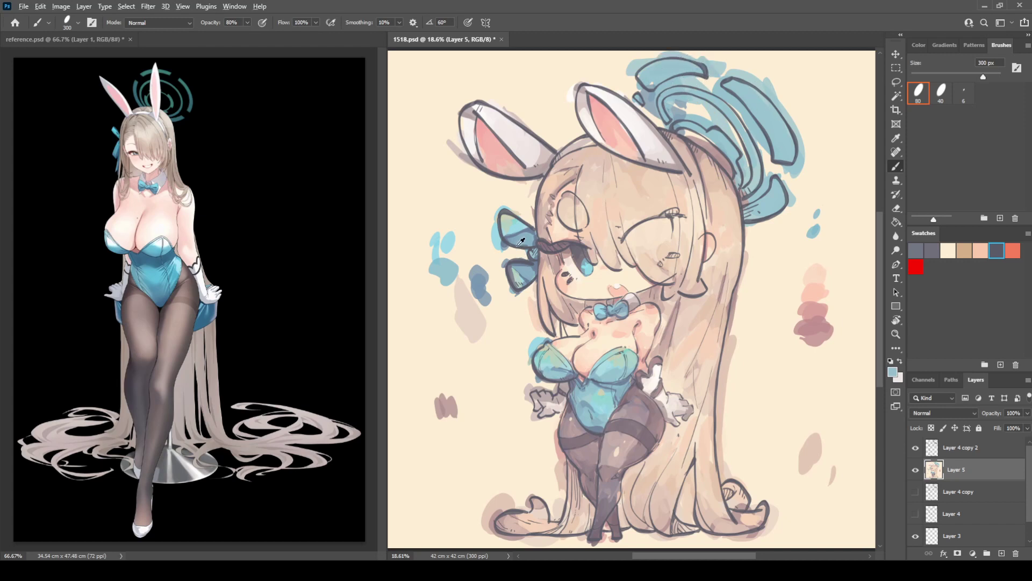
pyautogui.keyDown('alt'); pyautogui.click(517, 245); pyautogui.keyUp('alt')
pyautogui.moveTo(734, 105)
pyautogui.mouseDown()
pyautogui.moveTo(771, 100)
pyautogui.moveTo(739, 92)
pyautogui.moveTo(775, 123)
pyautogui.mouseUp()
pyautogui.keyDown('alt'); pyautogui.click(741, 89); pyautogui.keyUp('alt')
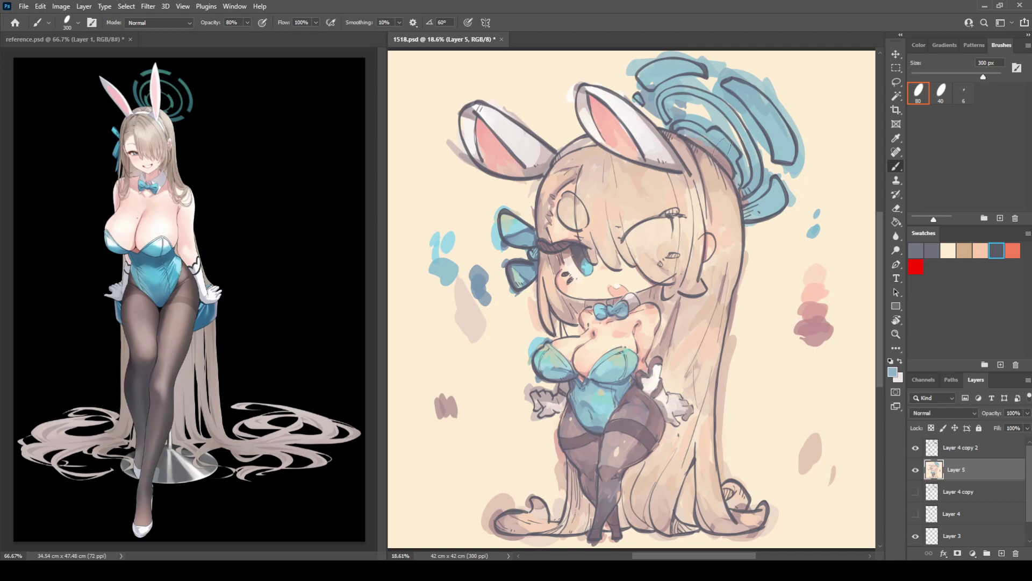
pyautogui.moveTo(789, 203); pyautogui.dragTo(793, 214)
# Step: Add muted pink accents to the bodysuit, the hair ribbon and the lower halo segment
pyautogui.keyDown('alt'); pyautogui.click(633, 377); pyautogui.keyUp('alt')
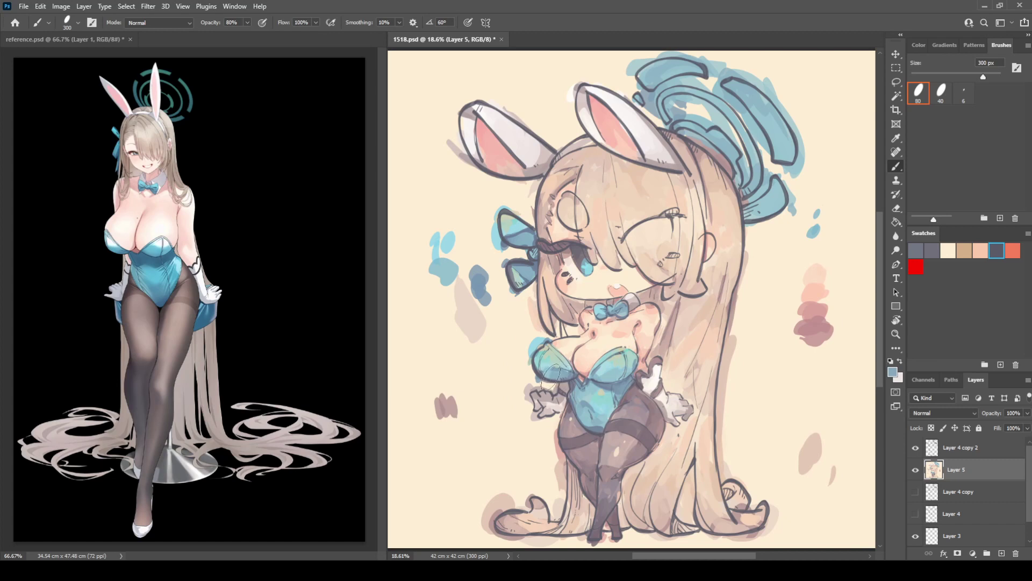
pyautogui.keyDown('alt'); pyautogui.click(816, 302); pyautogui.keyUp('alt')
pyautogui.keyDown('alt'); pyautogui.click(551, 378); pyautogui.keyUp('alt')
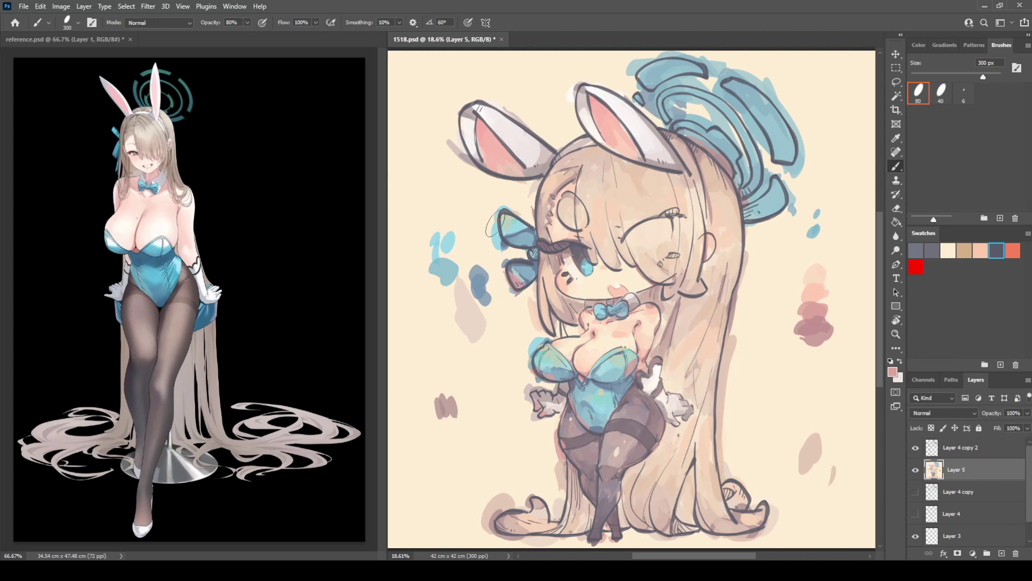
pyautogui.moveTo(495, 223); pyautogui.dragTo(509, 249)
pyautogui.moveTo(788, 192); pyautogui.dragTo(744, 227)
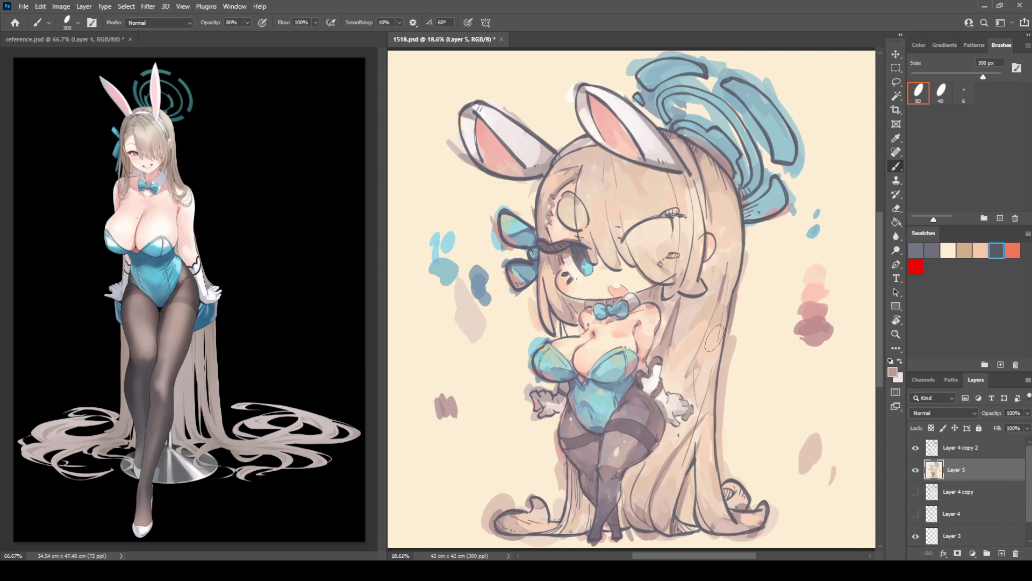
# Step: Shade the long hair strands behind the body with sampled mauve and whiten the raised glove
pyautogui.keyDown('alt'); pyautogui.click(687, 445); pyautogui.keyUp('alt')
pyautogui.keyDown('alt'); pyautogui.click(685, 455); pyautogui.keyUp('alt')
pyautogui.keyDown('alt'); pyautogui.click(680, 464); pyautogui.keyUp('alt')
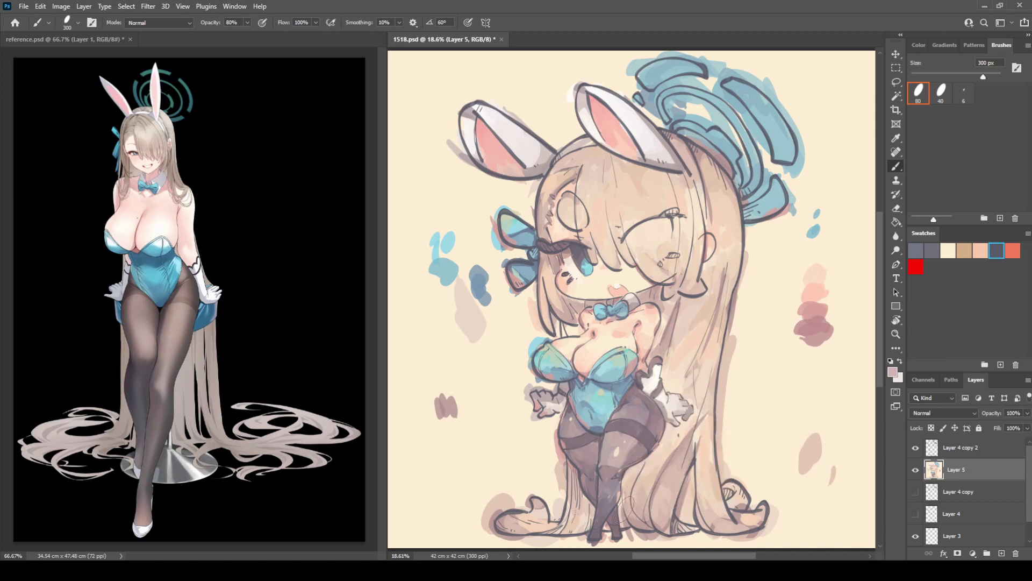
pyautogui.keyDown('alt'); pyautogui.click(669, 329); pyautogui.keyUp('alt')
pyautogui.keyDown('alt'); pyautogui.click(672, 399); pyautogui.keyUp('alt')
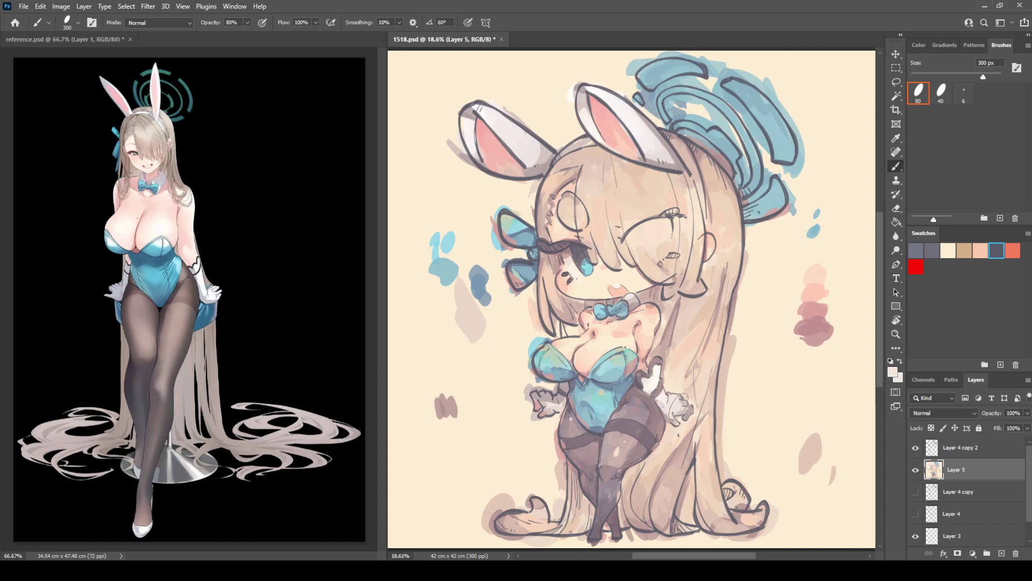
pyautogui.moveTo(664, 379); pyautogui.dragTo(656, 382)
# Step: Paint mauve and pinkish shading strokes down the long hair strands beside the figure
pyautogui.keyDown('alt'); pyautogui.click(697, 486); pyautogui.keyUp('alt')
pyautogui.moveTo(724, 314)
pyautogui.mouseDown()
pyautogui.moveTo(717, 395)
pyautogui.moveTo(729, 315)
pyautogui.moveTo(699, 377)
pyautogui.moveTo(702, 391)
pyautogui.moveTo(726, 319)
pyautogui.moveTo(720, 464)
pyautogui.mouseUp()
pyautogui.keyDown('alt'); pyautogui.click(710, 352); pyautogui.keyUp('alt')
pyautogui.moveTo(706, 425)
pyautogui.mouseDown()
pyautogui.moveTo(708, 468)
pyautogui.moveTo(706, 436)
pyautogui.mouseUp()
pyautogui.keyDown('alt'); pyautogui.click(710, 466); pyautogui.keyUp('alt')
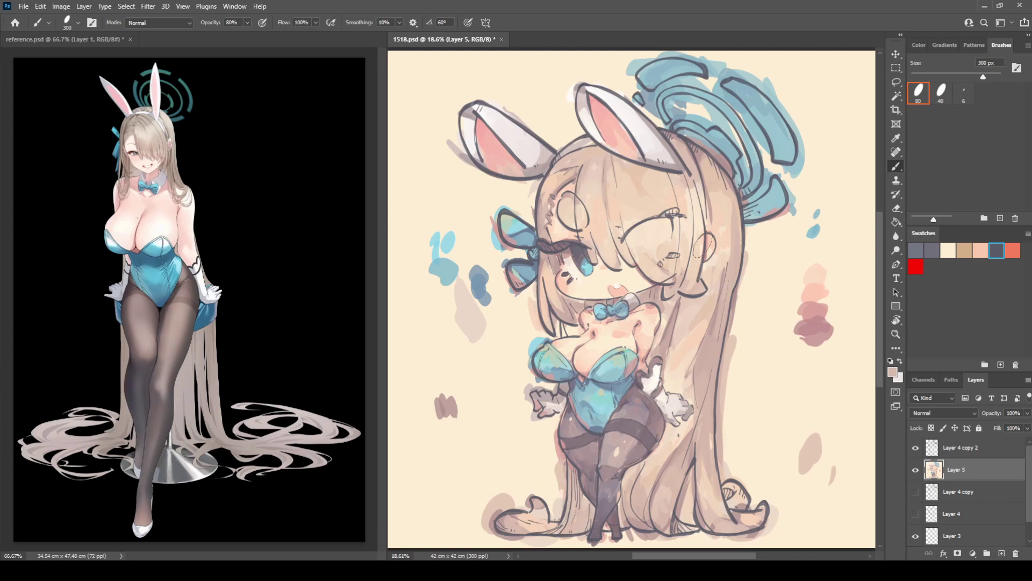
# Step: Try long pinkish strokes down the outer edge of the hair
pyautogui.keyDown('alt'); pyautogui.click(517, 277); pyautogui.keyUp('alt')
pyautogui.moveTo(745, 241)
pyautogui.mouseDown()
pyautogui.moveTo(707, 422)
pyautogui.moveTo(715, 370)
pyautogui.moveTo(733, 495)
pyautogui.mouseUp()
pyautogui.moveTo(727, 478); pyautogui.dragTo(734, 354)
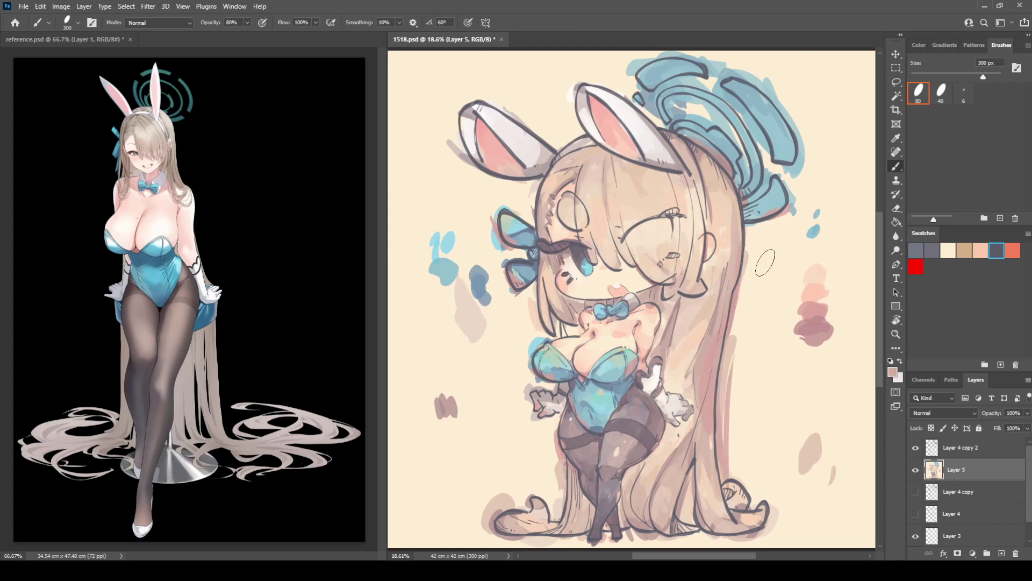
pyautogui.hotkey('ctrl', 'z')
pyautogui.hotkey('ctrl', 'z')
pyautogui.hotkey('ctrl', 'z')
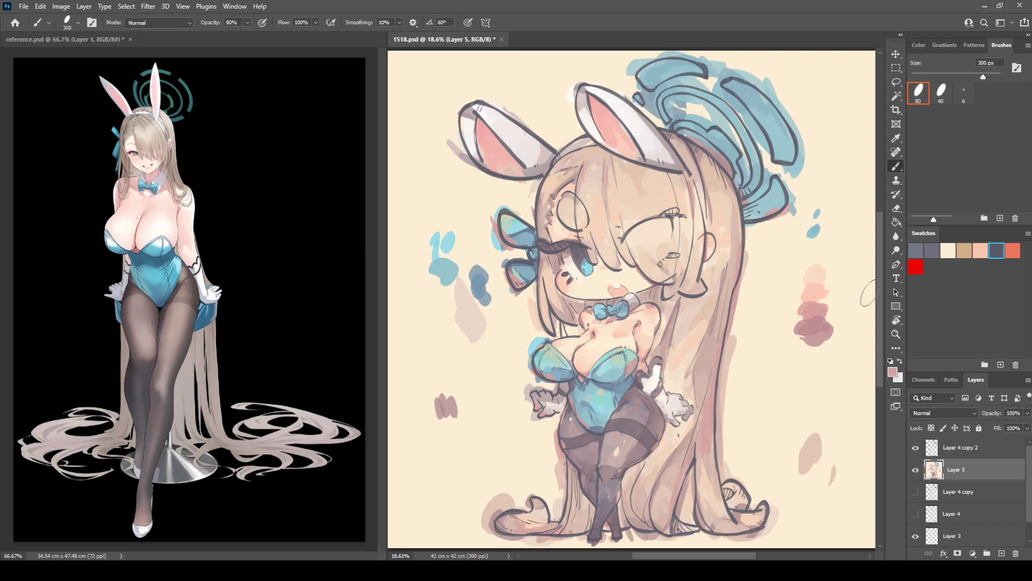
# Step: Sample the pale skin tone from the painted palette and reduce the brush to 80 px
pyautogui.keyDown('alt'); pyautogui.click(813, 276); pyautogui.keyUp('alt')
pyautogui.press('[')
pyautogui.press('[')
pyautogui.press('[')
pyautogui.press('[')
pyautogui.press('[')
pyautogui.press('[')
pyautogui.press('[')
pyautogui.press('[')
# Step: Flip the canvas horizontally to check the figure and return it to its original orientation
pyautogui.hotkey('ctrl', 'shift', 'h')
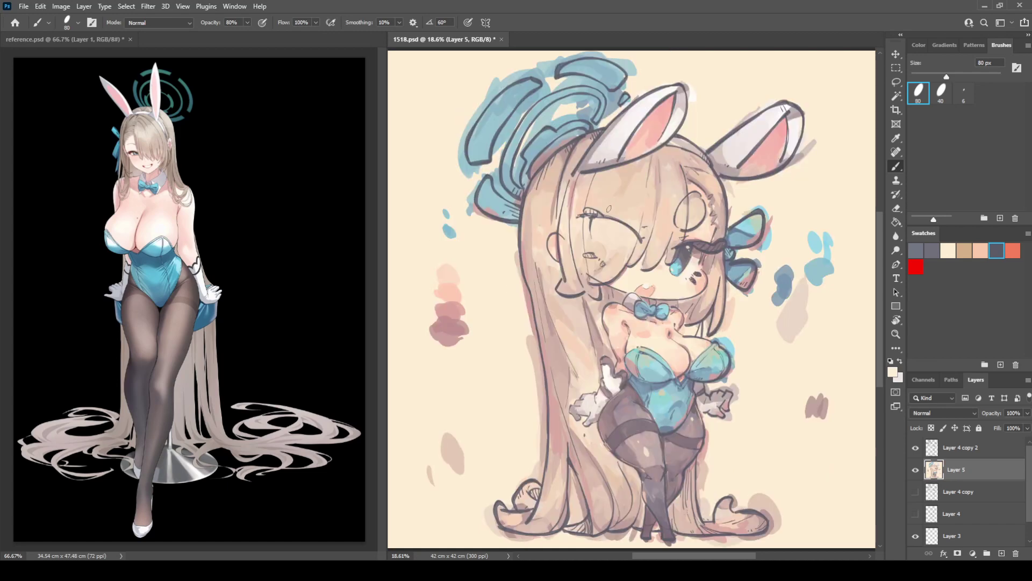
pyautogui.press('h')
pyautogui.press('h')
pyautogui.press('h')
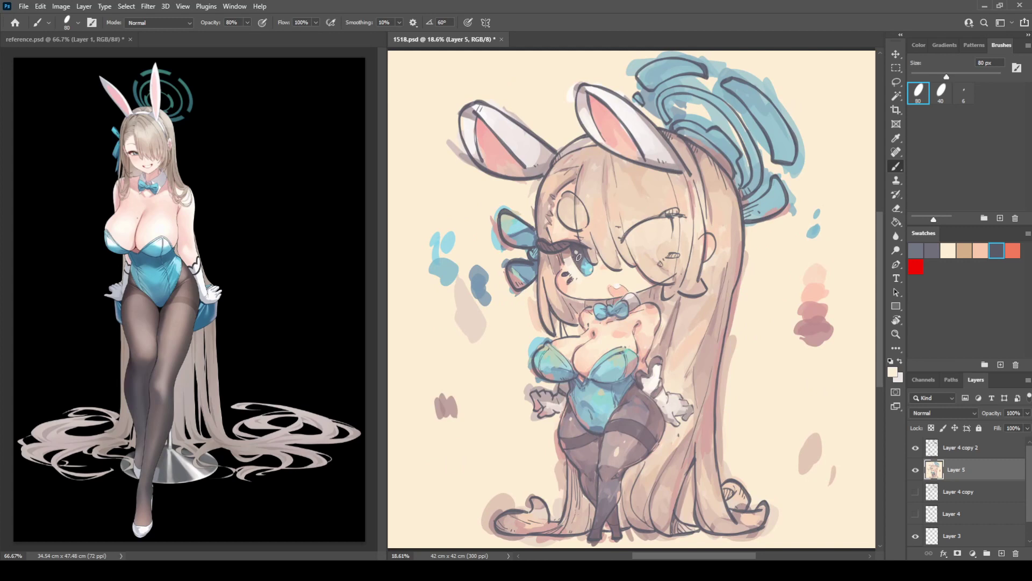
# Step: Duplicate the Layer 4 copy 2 line art and hide the original layer
pyautogui.click(971, 450)
pyautogui.hotkey('ctrl', 'j')
pyautogui.click(915, 469)
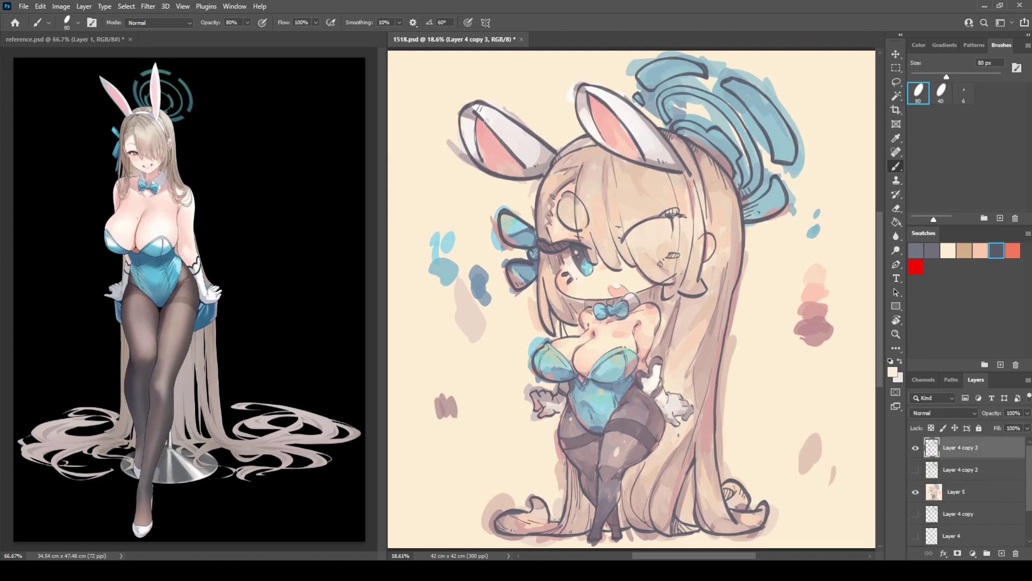
# Step: Recolour the smaller ear's outline with greyish mauve sampled from the reference hair, using a 150 px brush, and save the file
pyautogui.press('i')
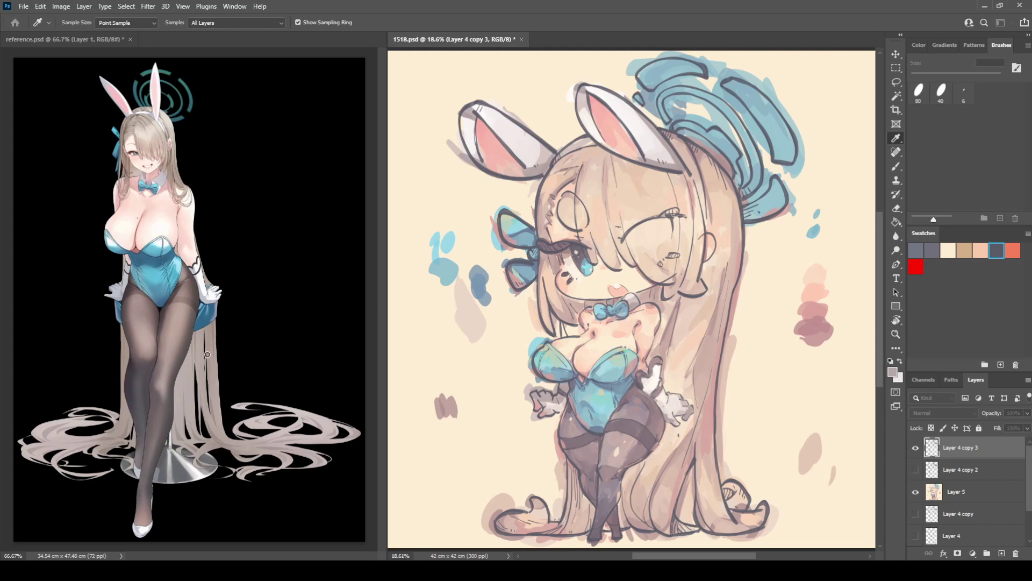
pyautogui.press('b')
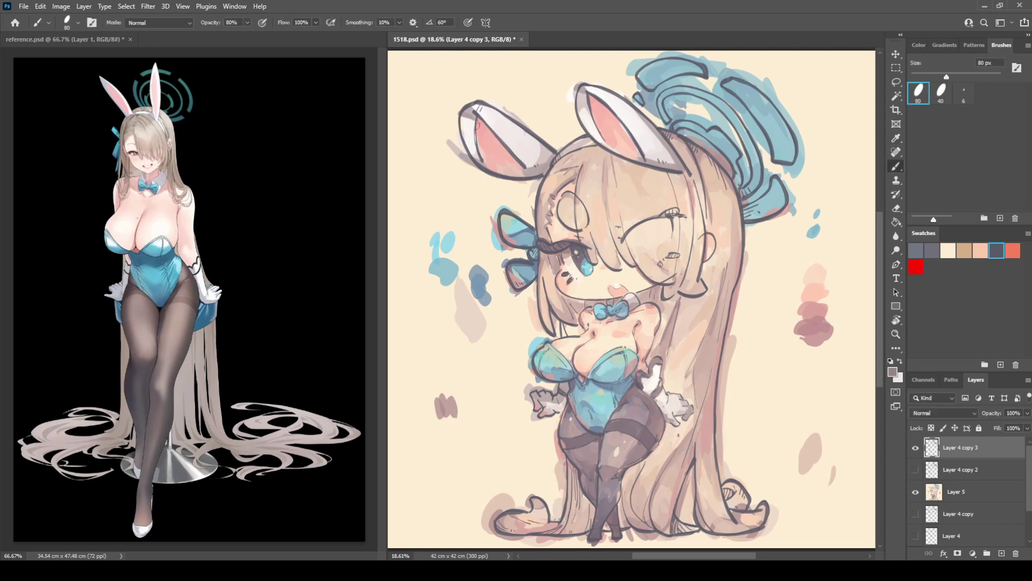
pyautogui.press(']')
pyautogui.press(']')
pyautogui.press(']')
pyautogui.press(']')
pyautogui.moveTo(464, 136)
pyautogui.mouseDown()
pyautogui.moveTo(508, 176)
pyautogui.moveTo(535, 176)
pyautogui.mouseUp()
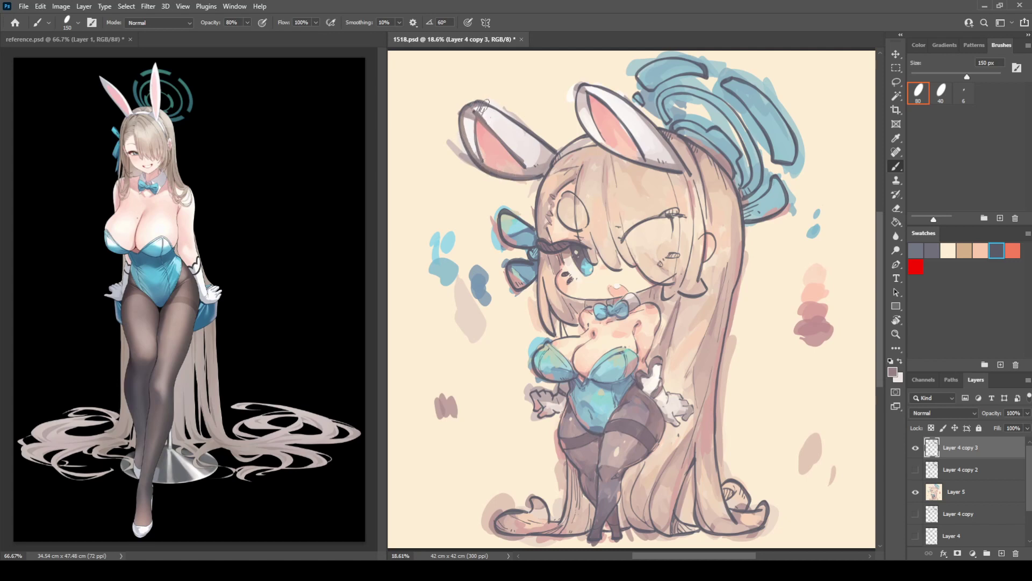
pyautogui.moveTo(484, 105)
pyautogui.mouseDown()
pyautogui.moveTo(554, 156)
pyautogui.moveTo(550, 165)
pyautogui.mouseUp()
pyautogui.hotkey('ctrl', 's')
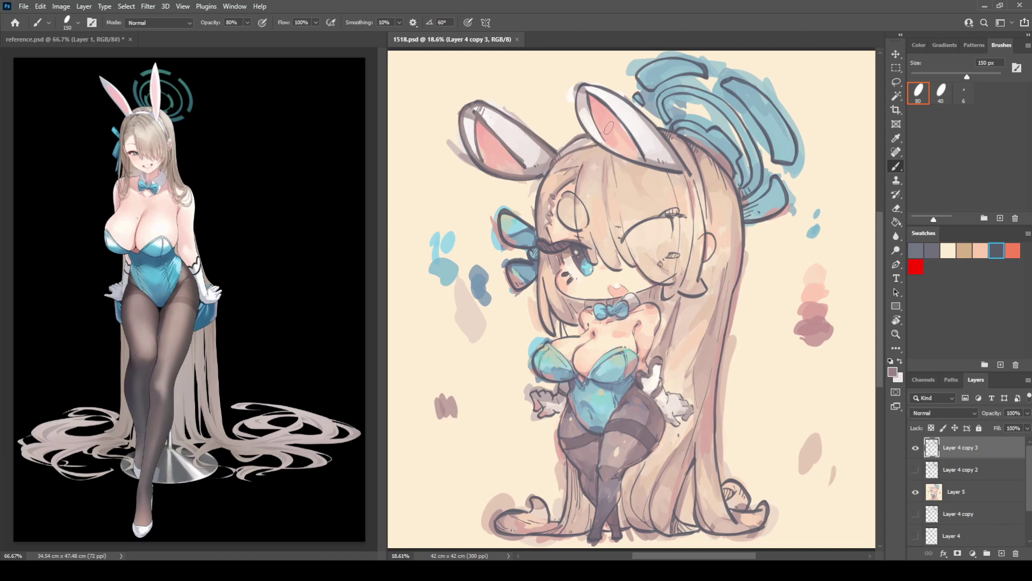
# Step: Recolour the larger ear's outline with the same greyish mauve, reducing the brush to 125 px
pyautogui.moveTo(584, 106); pyautogui.dragTo(593, 91)
pyautogui.press('[')
pyautogui.press('[')
pyautogui.press(']')
pyautogui.moveTo(579, 117); pyautogui.dragTo(584, 132)
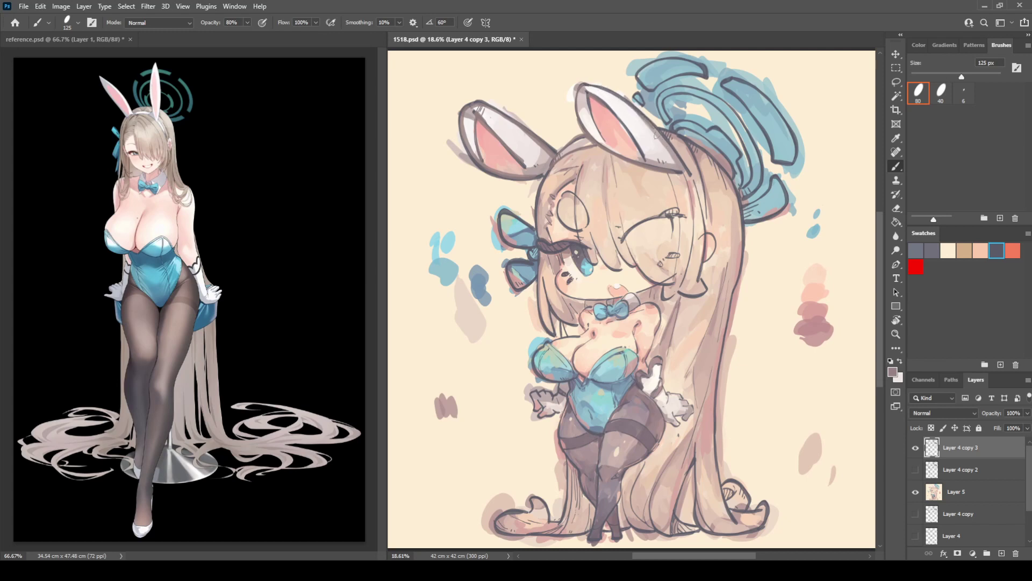
# Step: Recolour the collar and both gloves' outlines on the Layer 4 copy 3 line art with greyish mauve
pyautogui.click(937, 491)
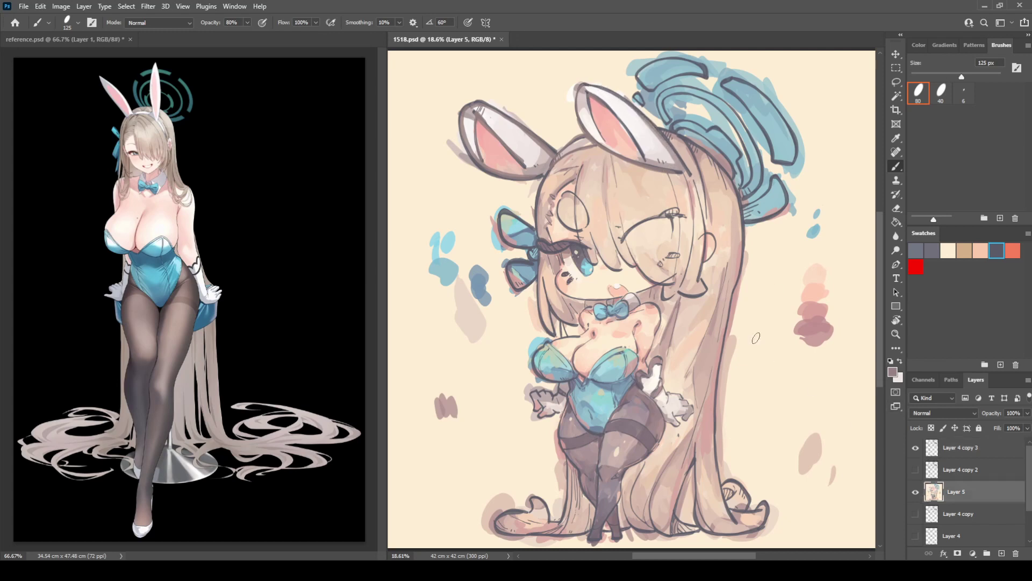
pyautogui.click(938, 446)
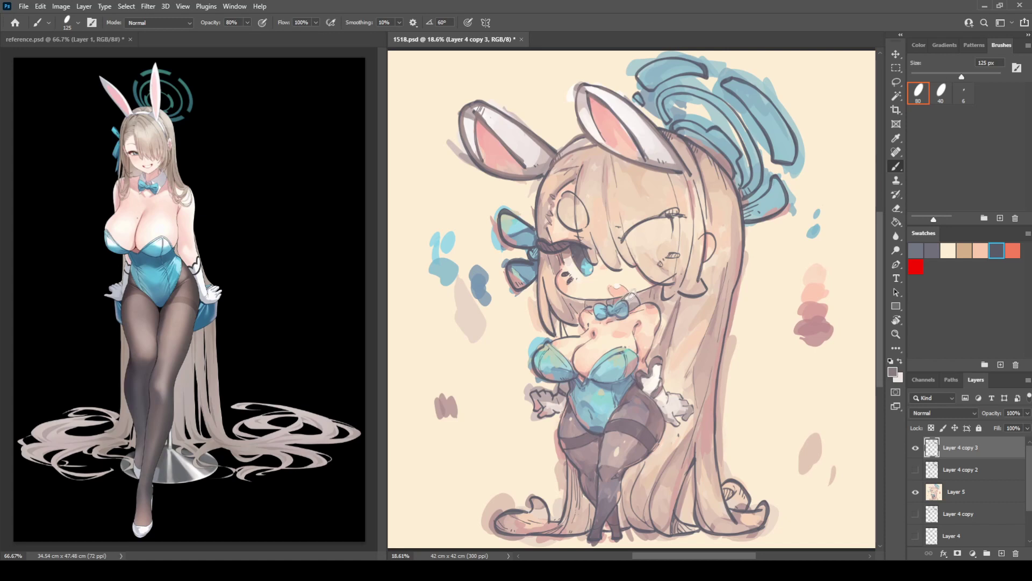
pyautogui.moveTo(631, 295); pyautogui.dragTo(631, 305)
pyautogui.moveTo(533, 395)
pyautogui.mouseDown()
pyautogui.moveTo(534, 413)
pyautogui.moveTo(562, 413)
pyautogui.mouseUp()
pyautogui.moveTo(653, 363)
pyautogui.mouseDown()
pyautogui.moveTo(668, 400)
pyautogui.moveTo(680, 397)
pyautogui.moveTo(692, 414)
pyautogui.moveTo(674, 413)
pyautogui.moveTo(678, 425)
pyautogui.mouseUp()
# Step: Tint the glove outlines with lighter and pinkish mauve tones sampled from the painting and the reference
pyautogui.keyDown('alt'); pyautogui.click(659, 381); pyautogui.keyUp('alt')
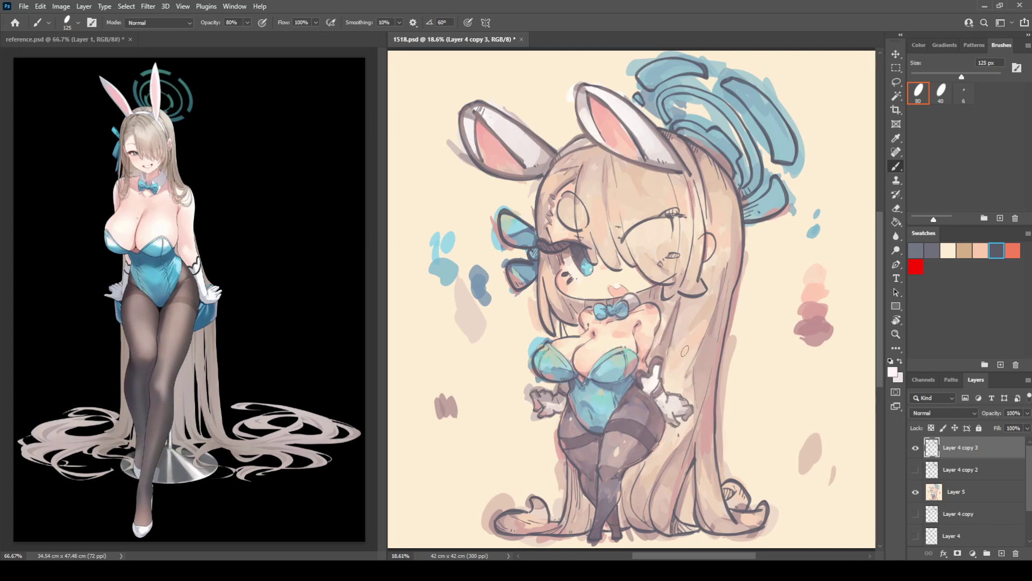
pyautogui.press('i')
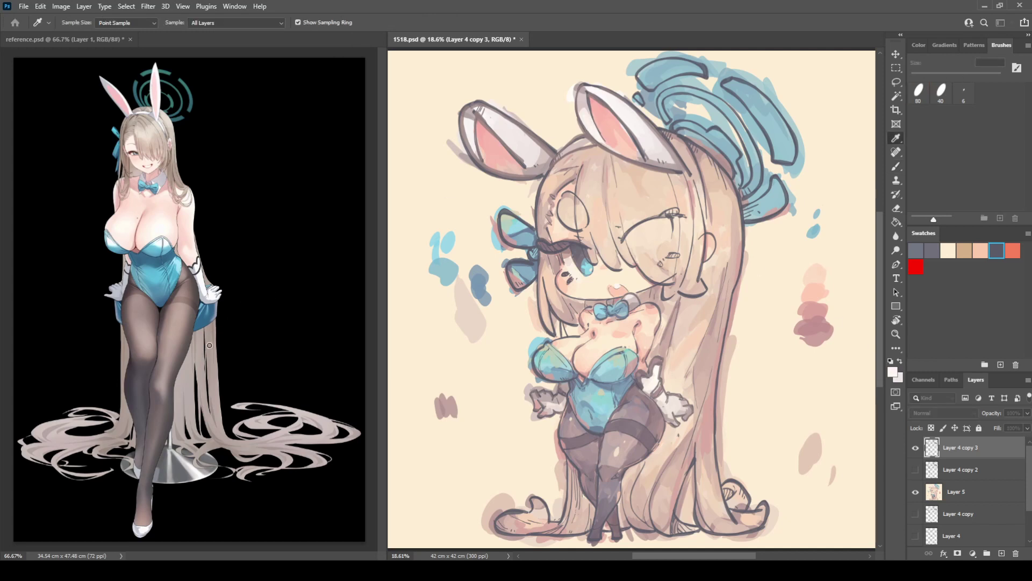
pyautogui.click(214, 328)
pyautogui.press('b')
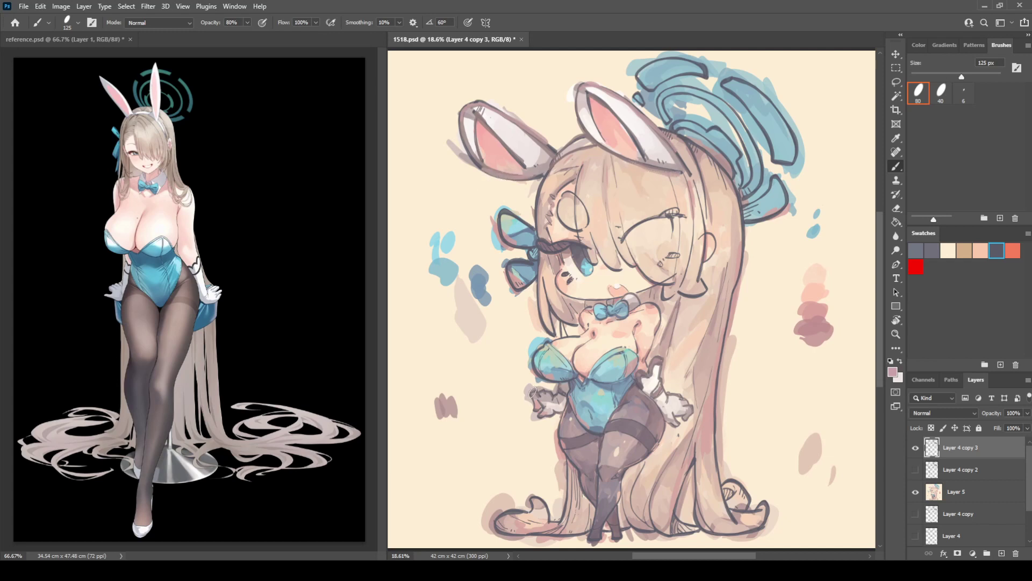
pyautogui.moveTo(532, 392); pyautogui.dragTo(537, 409)
pyautogui.keyDown('alt'); pyautogui.click(656, 371); pyautogui.keyUp('alt')
pyautogui.moveTo(648, 371); pyautogui.dragTo(654, 358)
# Step: Tint the inner line work of both bunny ears with pinkish tones sampled from the ears
pyautogui.keyDown('alt'); pyautogui.click(594, 95); pyautogui.keyUp('alt')
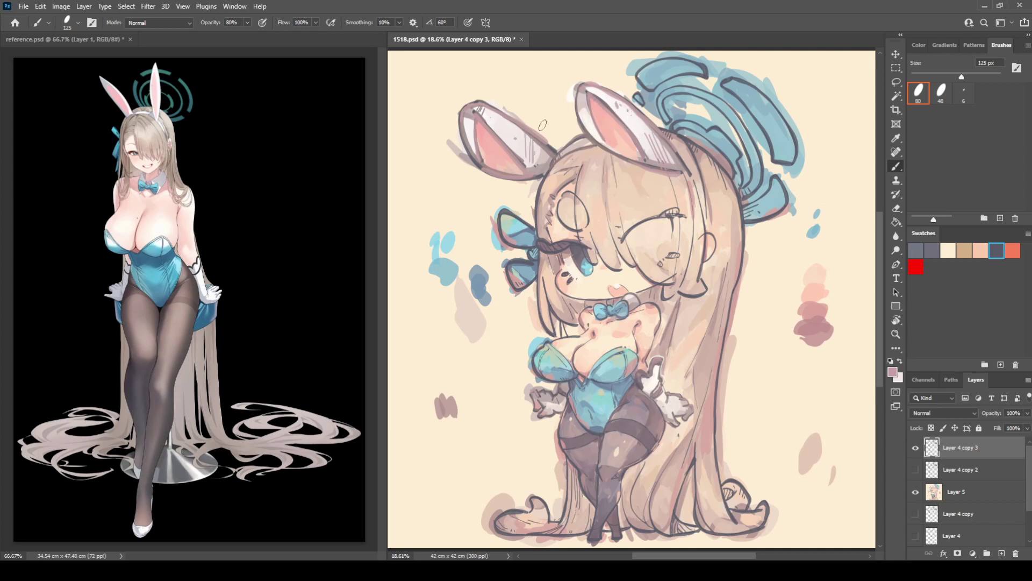
pyautogui.keyDown('alt'); pyautogui.click(638, 120); pyautogui.keyUp('alt')
pyautogui.keyDown('alt'); pyautogui.click(730, 158); pyautogui.keyUp('alt')
# Step: Recolour the front hair outlines and the curled ends beside the legs with mauve tones sampled from the painting
pyautogui.press('i')
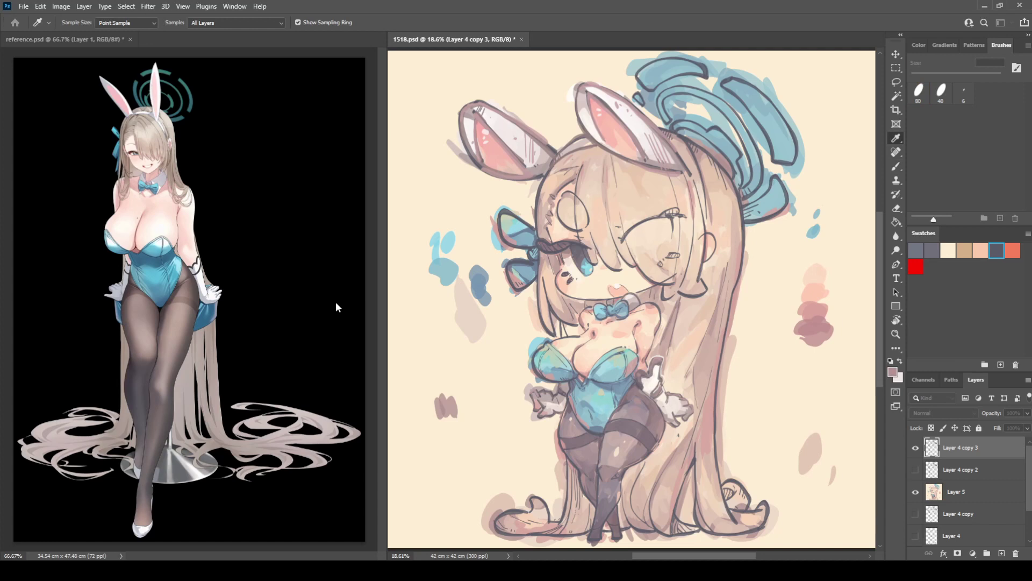
pyautogui.press('b')
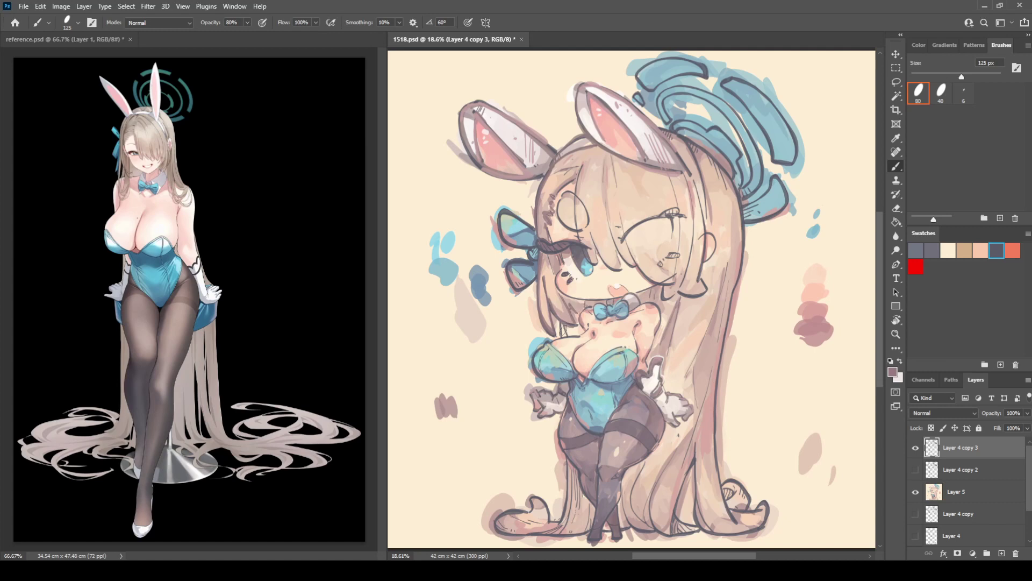
pyautogui.keyDown('alt'); pyautogui.click(573, 318); pyautogui.keyUp('alt')
pyautogui.keyDown('alt'); pyautogui.click(568, 325); pyautogui.keyUp('alt')
pyautogui.keyDown('alt'); pyautogui.click(554, 327); pyautogui.keyUp('alt')
pyautogui.moveTo(534, 501)
pyautogui.mouseDown()
pyautogui.moveTo(557, 524)
pyautogui.moveTo(531, 505)
pyautogui.moveTo(500, 519)
pyautogui.moveTo(498, 532)
pyautogui.moveTo(585, 531)
pyautogui.mouseUp()
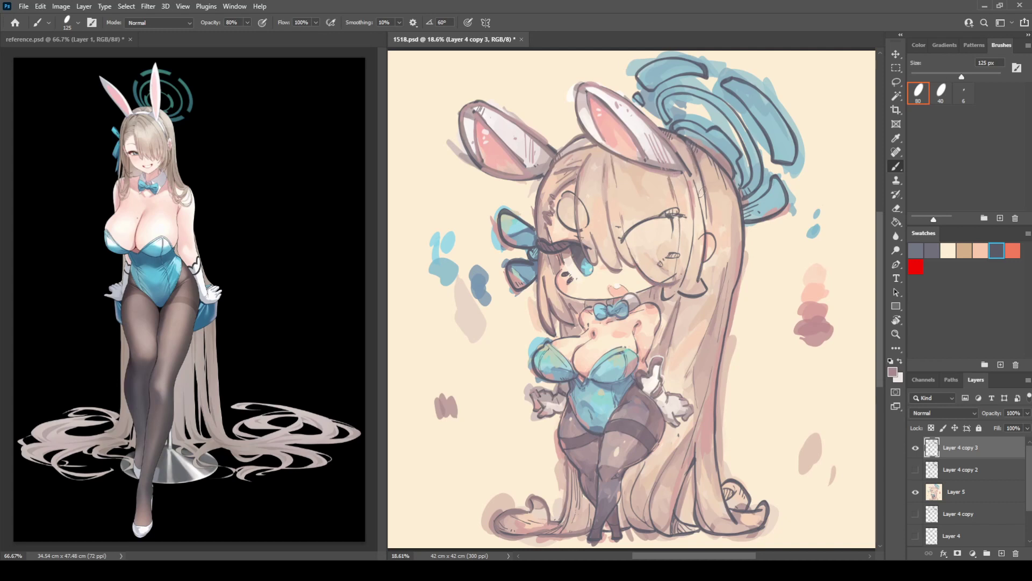
# Step: Soften the headband's outline beside the larger ear with light and greyish mauve tones sampled from the ear and headband
pyautogui.keyDown('alt'); pyautogui.click(693, 164); pyautogui.keyUp('alt')
pyautogui.moveTo(674, 136); pyautogui.dragTo(708, 218)
pyautogui.keyDown('alt'); pyautogui.click(679, 164); pyautogui.keyUp('alt')
pyautogui.moveTo(696, 173)
pyautogui.mouseDown()
pyautogui.moveTo(706, 218)
pyautogui.moveTo(703, 205)
pyautogui.mouseUp()
pyautogui.keyDown('alt'); pyautogui.click(693, 157); pyautogui.keyUp('alt')
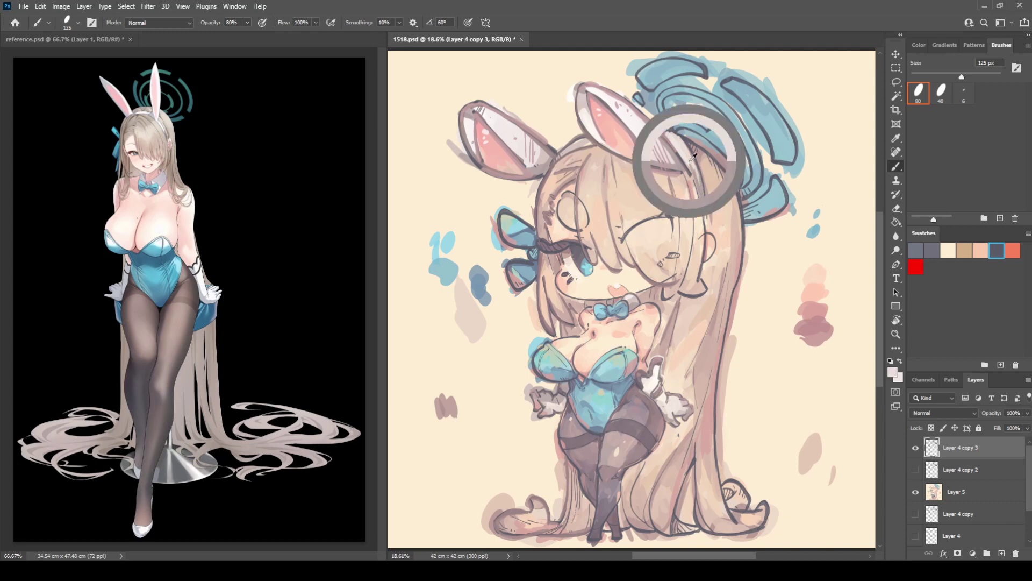
pyautogui.keyDown('alt'); pyautogui.click(665, 128); pyautogui.keyUp('alt')
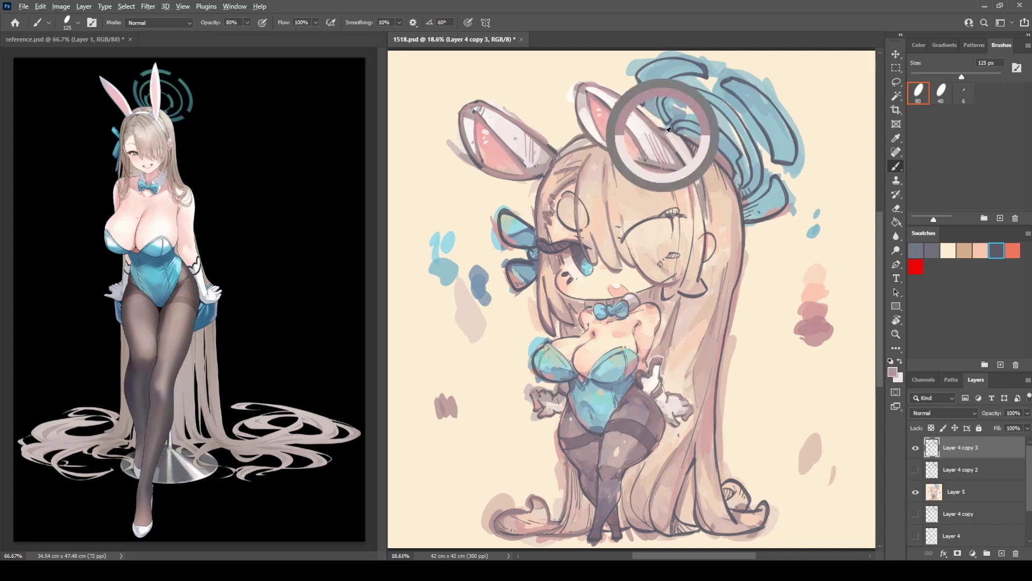
pyautogui.moveTo(678, 156); pyautogui.dragTo(702, 215)
pyautogui.hotkey('ctrl', 'z')
pyautogui.moveTo(685, 160); pyautogui.dragTo(703, 221)
pyautogui.keyDown('alt'); pyautogui.click(696, 196); pyautogui.keyUp('alt')
pyautogui.keyDown('alt'); pyautogui.click(690, 191); pyautogui.keyUp('alt')
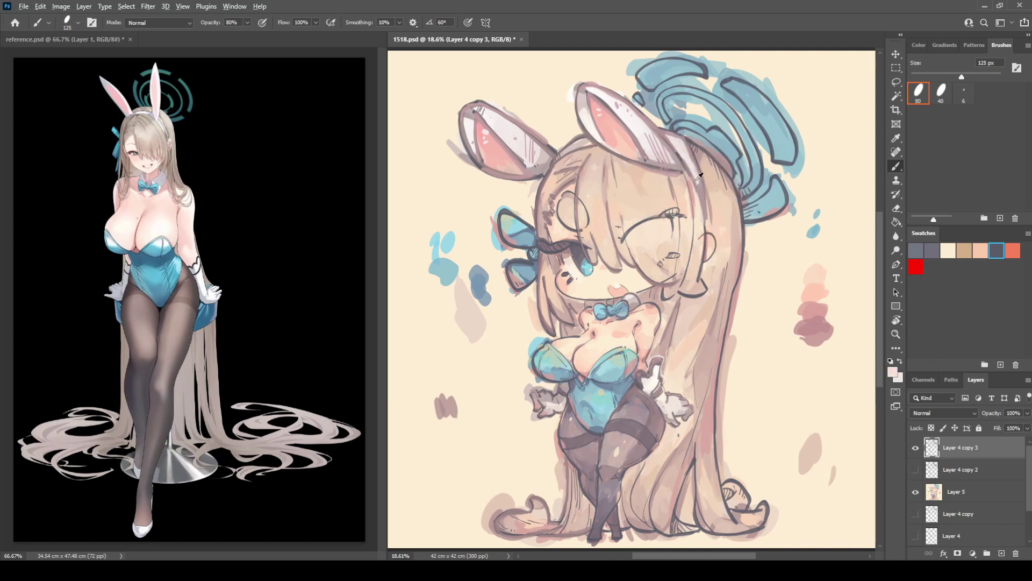
# Step: Recolour the outer contour of the long hair, from the headband down past the ear, with sampled greyish mauve
pyautogui.keyDown('alt'); pyautogui.click(677, 157); pyautogui.keyUp('alt')
pyautogui.keyDown('alt'); pyautogui.click(685, 141); pyautogui.keyUp('alt')
pyautogui.keyDown('alt'); pyautogui.click(550, 177); pyautogui.keyUp('alt')
pyautogui.moveTo(720, 171)
pyautogui.mouseDown()
pyautogui.moveTo(740, 211)
pyautogui.moveTo(743, 277)
pyautogui.moveTo(732, 294)
pyautogui.mouseUp()
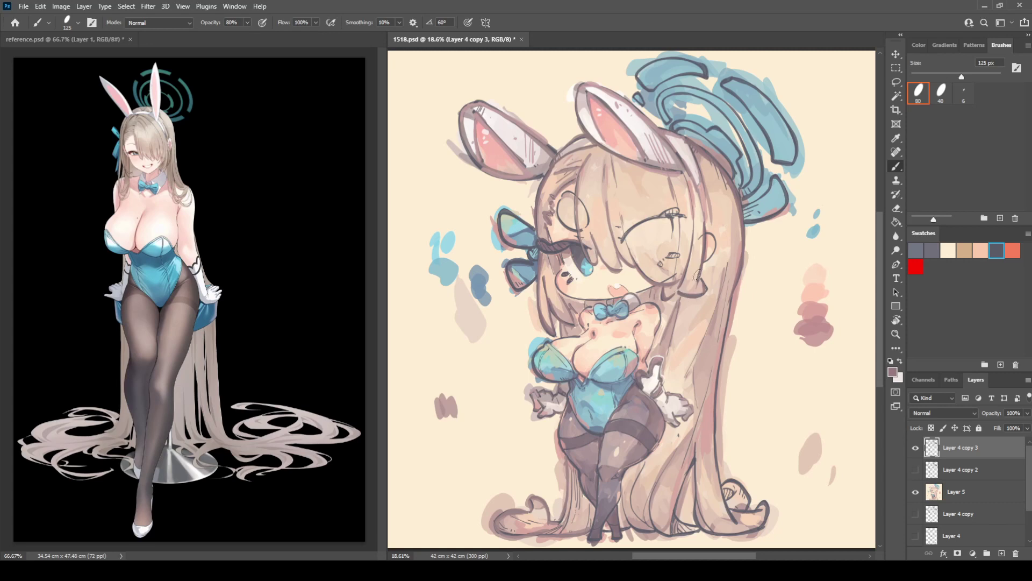
pyautogui.scroll(-1, 708, 334)
pyautogui.scroll(1, 712, 328)
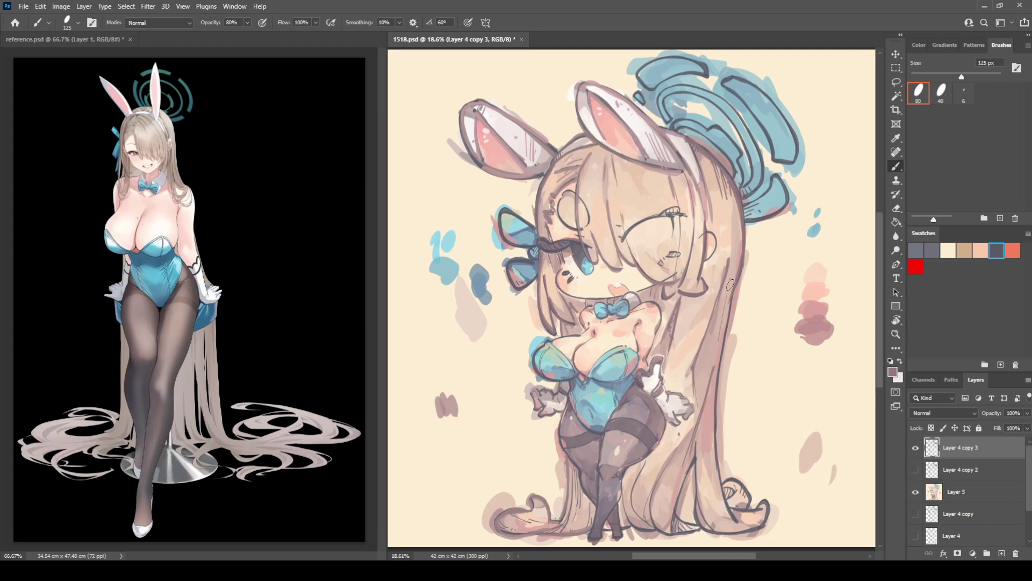
pyautogui.moveTo(730, 289); pyautogui.dragTo(715, 363)
# Step: Tint the lower strands of the long hair with the same mauve and add fine hatching to the hair below the ear
pyautogui.moveTo(673, 457); pyautogui.dragTo(654, 521)
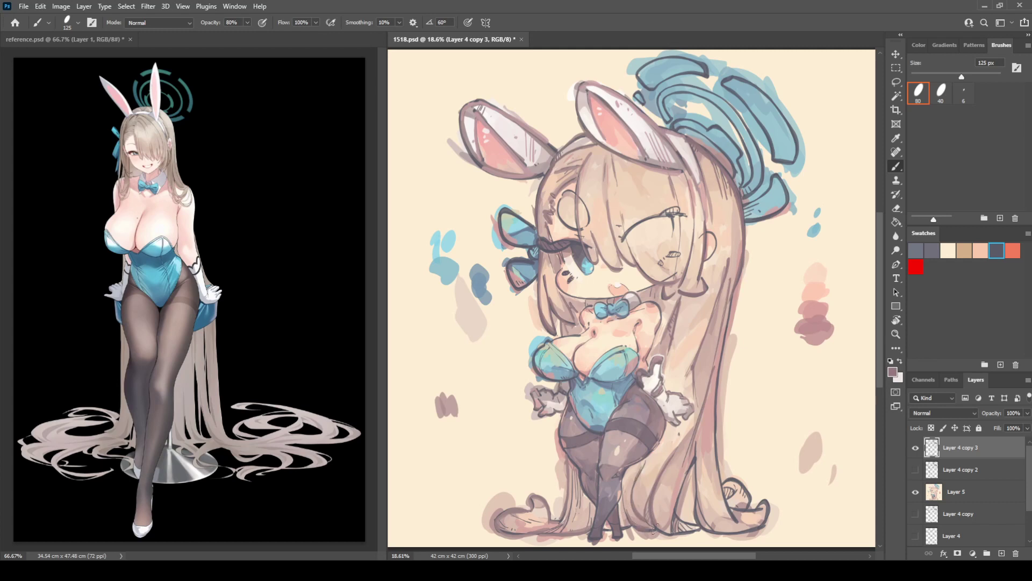
pyautogui.moveTo(669, 530); pyautogui.dragTo(685, 532)
pyautogui.moveTo(694, 458); pyautogui.dragTo(710, 531)
pyautogui.moveTo(714, 392); pyautogui.dragTo(721, 511)
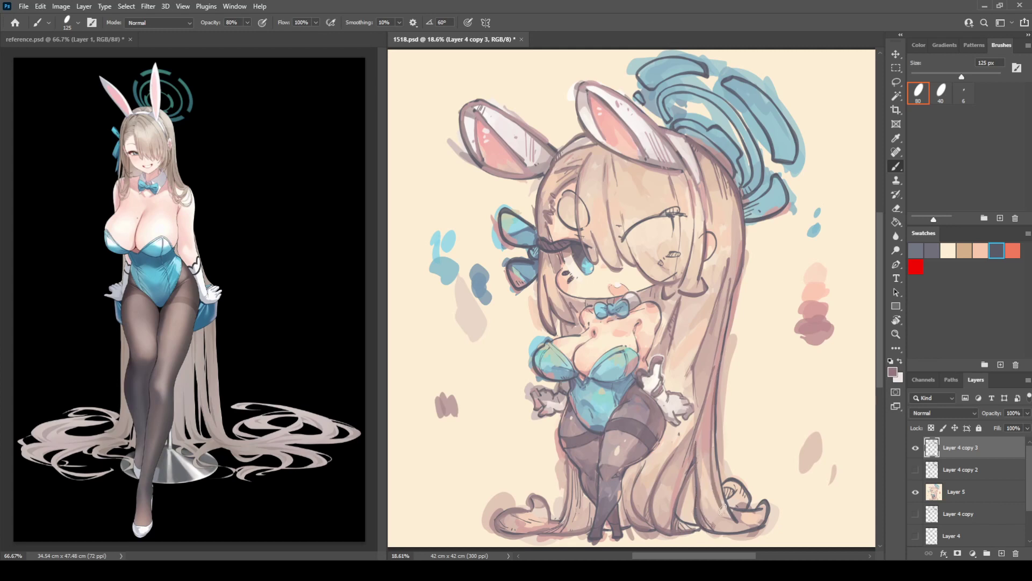
pyautogui.hotkey('ctrl', 'z')
pyautogui.moveTo(715, 418)
pyautogui.mouseDown()
pyautogui.moveTo(732, 515)
pyautogui.moveTo(722, 501)
pyautogui.moveTo(736, 492)
pyautogui.moveTo(725, 486)
pyautogui.moveTo(744, 499)
pyautogui.moveTo(723, 485)
pyautogui.moveTo(737, 479)
pyautogui.moveTo(749, 494)
pyautogui.moveTo(741, 512)
pyautogui.moveTo(730, 506)
pyautogui.moveTo(766, 505)
pyautogui.moveTo(760, 530)
pyautogui.moveTo(711, 531)
pyautogui.moveTo(765, 522)
pyautogui.mouseUp()
pyautogui.hotkey('ctrl', 'z')
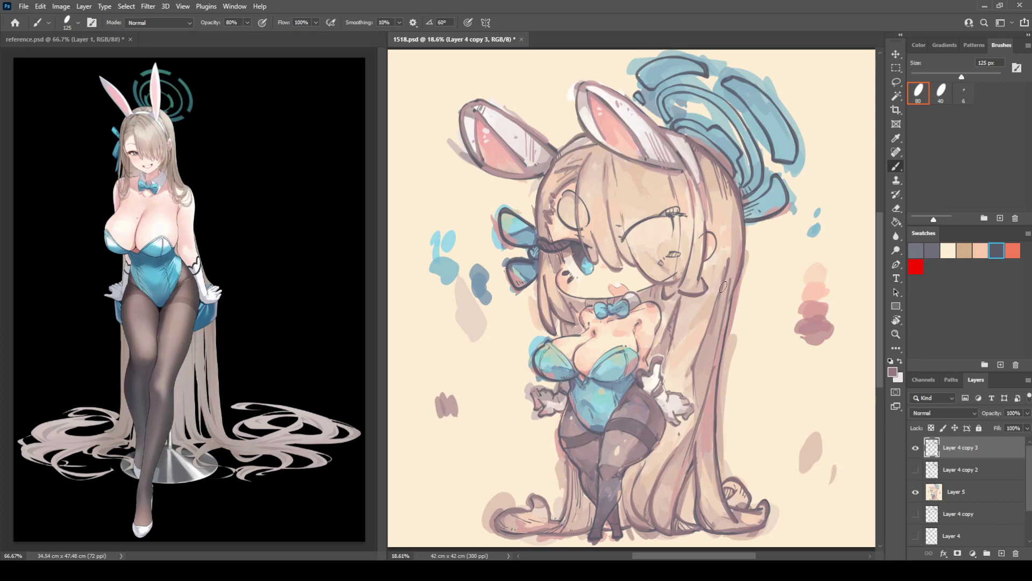
pyautogui.moveTo(723, 287); pyautogui.dragTo(699, 360)
pyautogui.moveTo(723, 230); pyautogui.dragTo(731, 228)
# Step: Tint the fringe lines with reddish tones and add a row of short pink marks across the fringe
pyautogui.press('i')
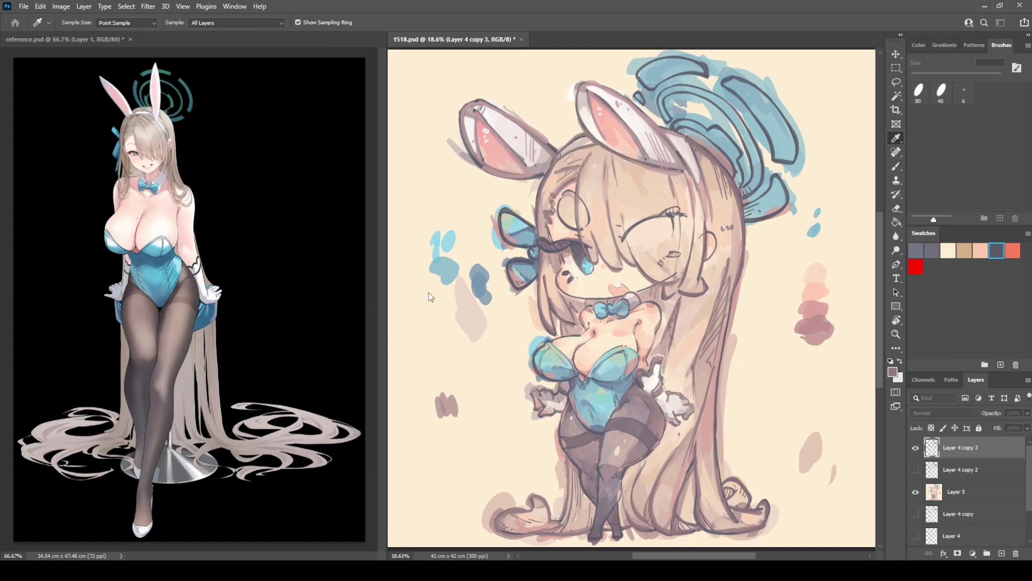
pyautogui.press('b')
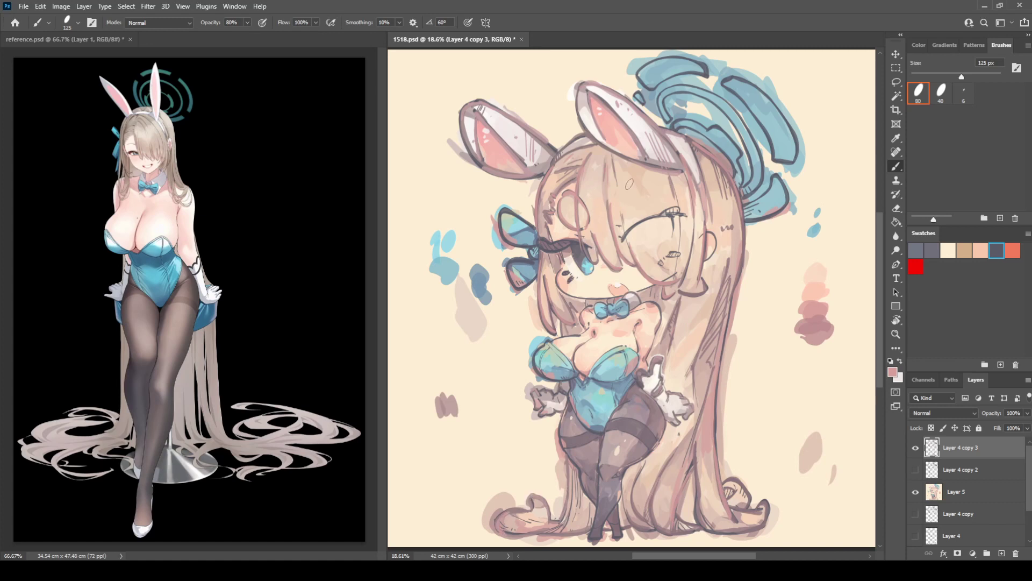
pyautogui.press('i')
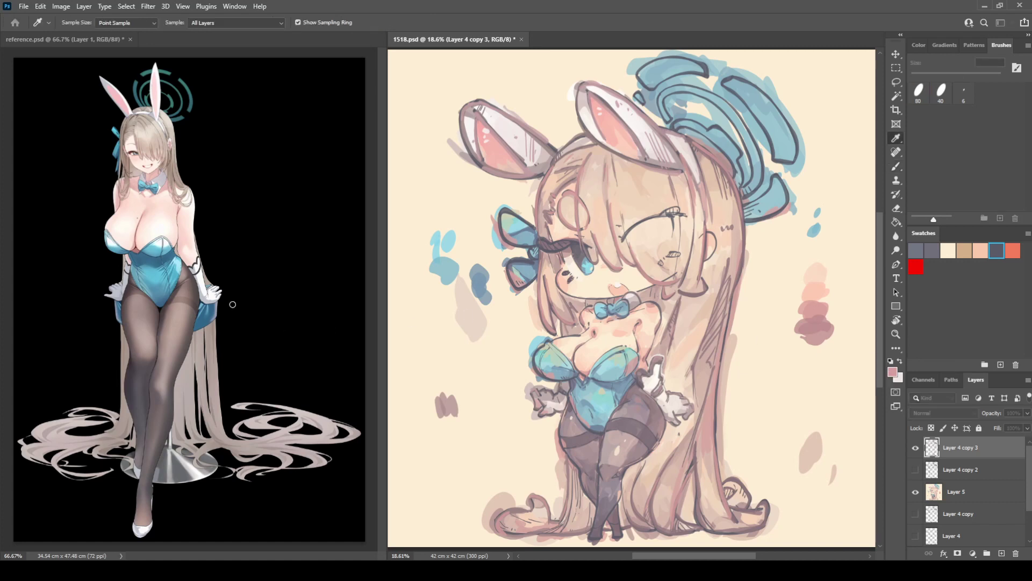
pyautogui.press('b')
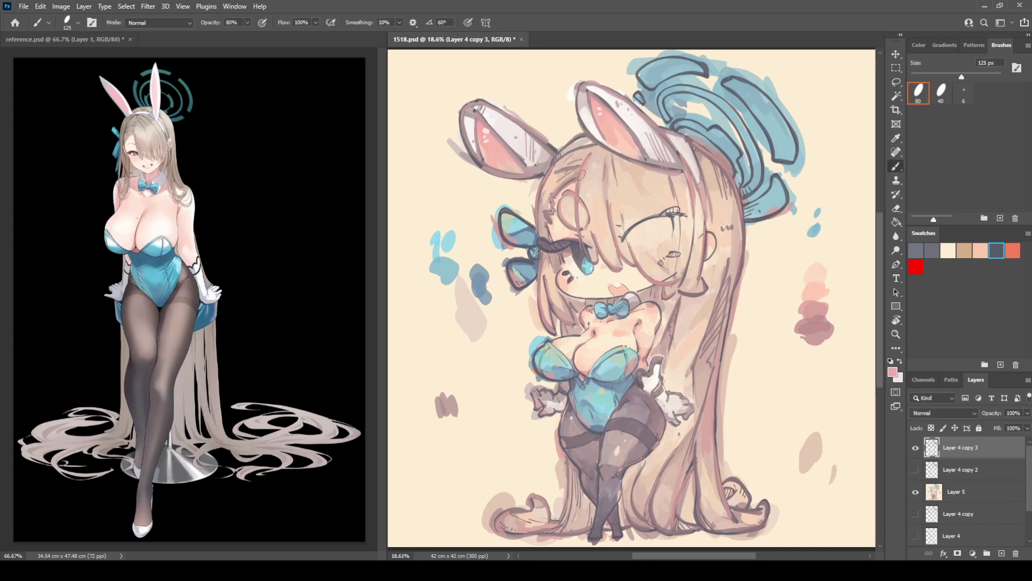
pyautogui.moveTo(619, 195); pyautogui.dragTo(620, 202)
pyautogui.moveTo(627, 195); pyautogui.dragTo(627, 203)
pyautogui.moveTo(634, 195); pyautogui.dragTo(642, 200)
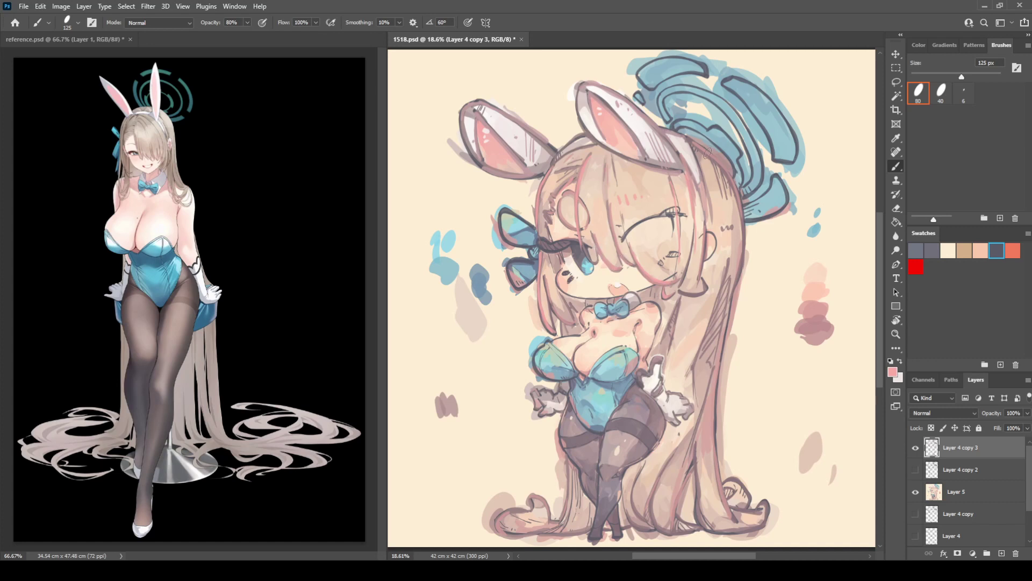
# Step: Add pink accents to the hair lines behind the headband and to the curled hair ends near the feet
pyautogui.moveTo(707, 153); pyautogui.dragTo(727, 172)
pyautogui.moveTo(530, 499)
pyautogui.mouseDown()
pyautogui.moveTo(545, 534)
pyautogui.moveTo(513, 511)
pyautogui.moveTo(499, 527)
pyautogui.mouseUp()
pyautogui.moveTo(699, 514); pyautogui.dragTo(715, 525)
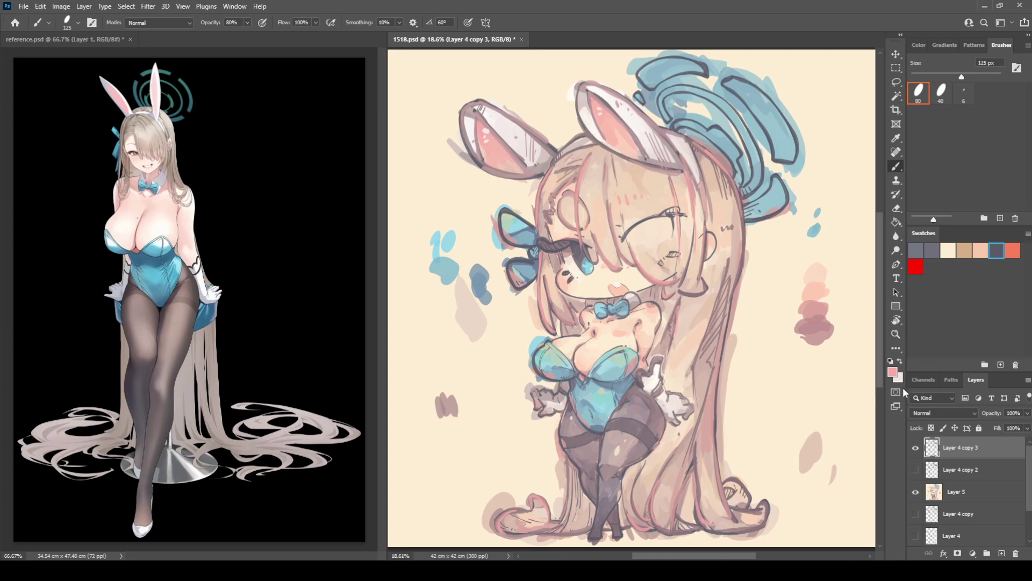
# Step: Recolour the jawline, ear and upper-body skin contours with a dusty pink
pyautogui.press('i')
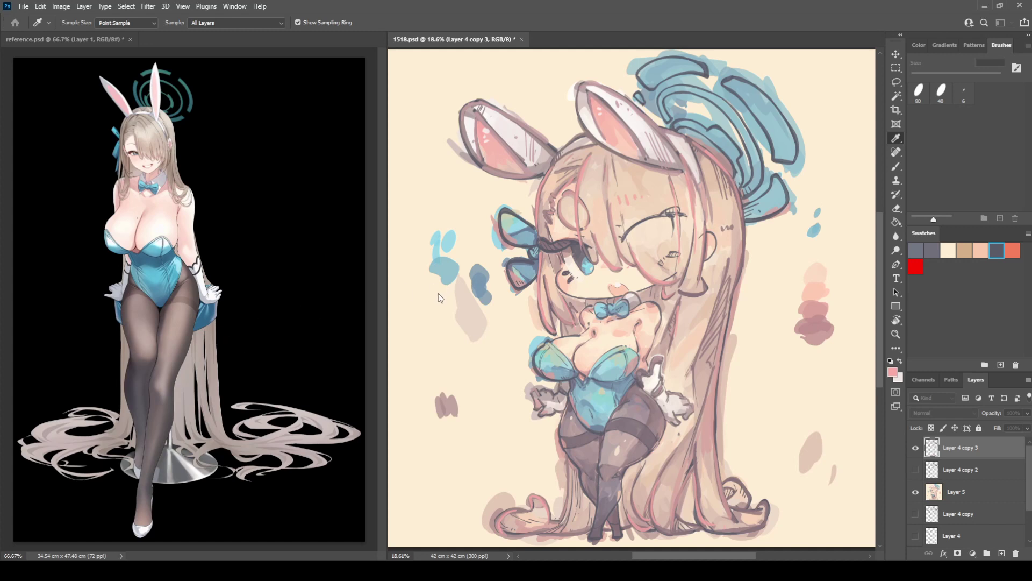
pyautogui.press('b')
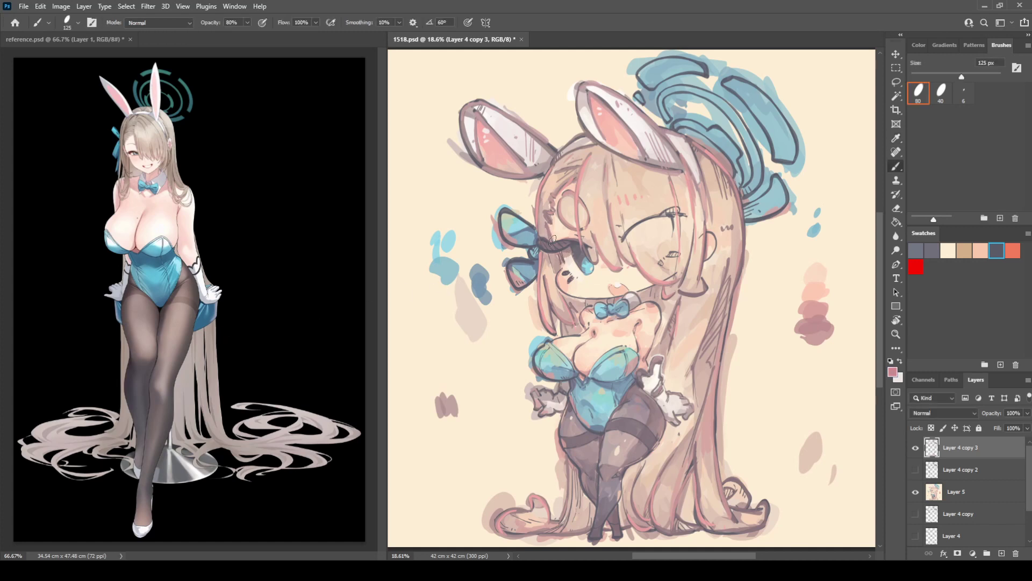
pyautogui.press('i')
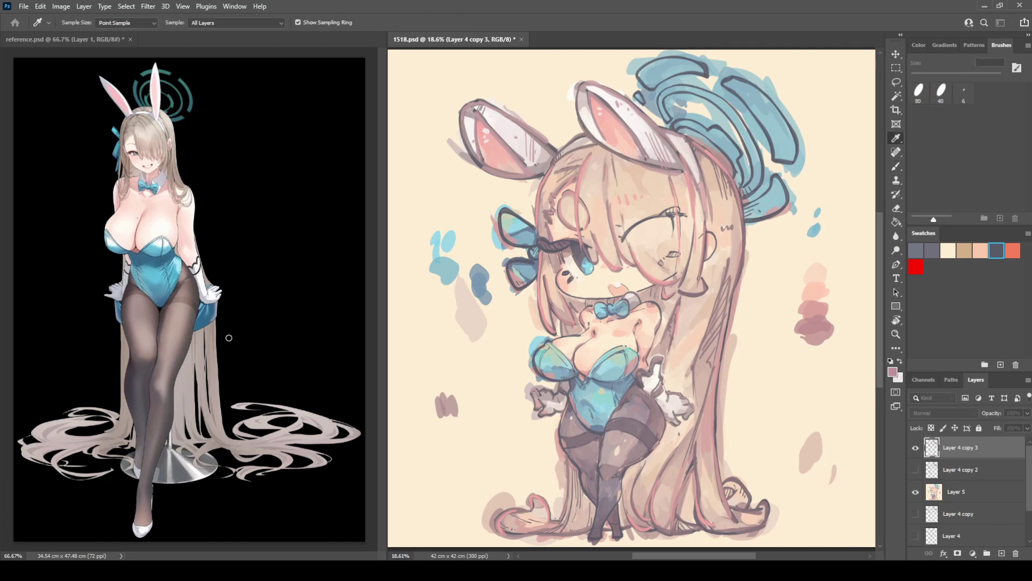
pyautogui.press('b')
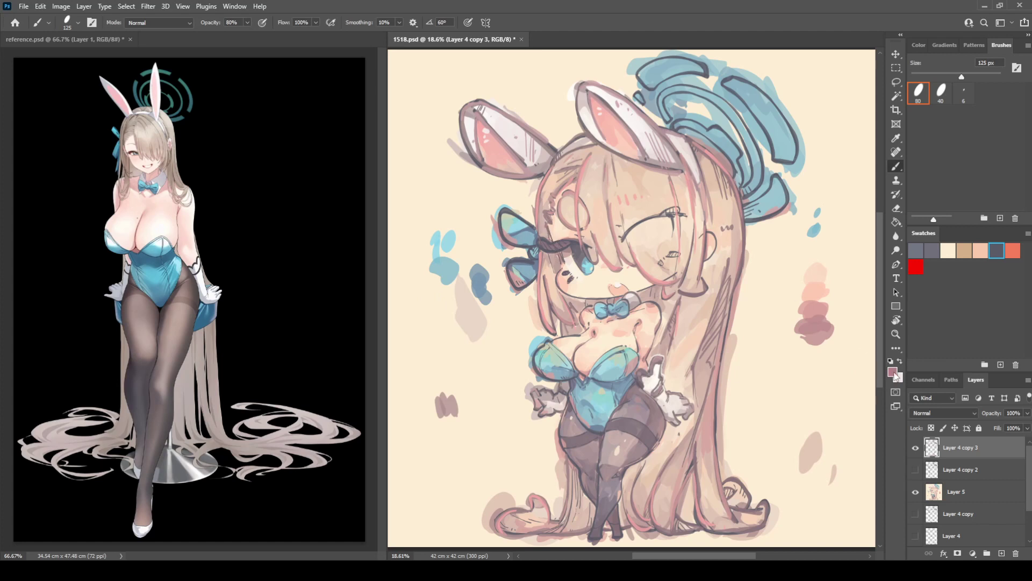
pyautogui.press('i')
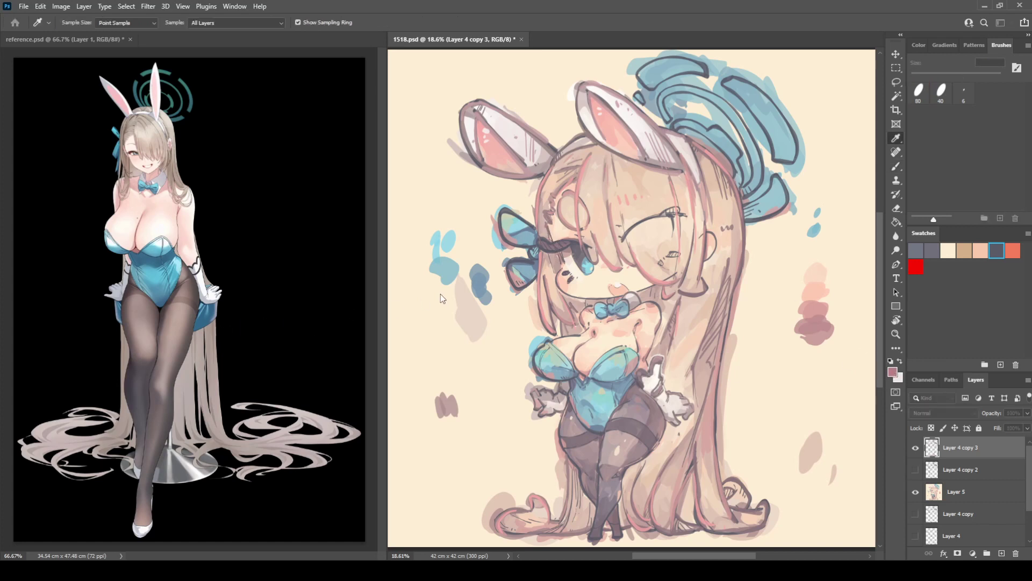
pyautogui.press('b')
pyautogui.moveTo(557, 244); pyautogui.dragTo(551, 238)
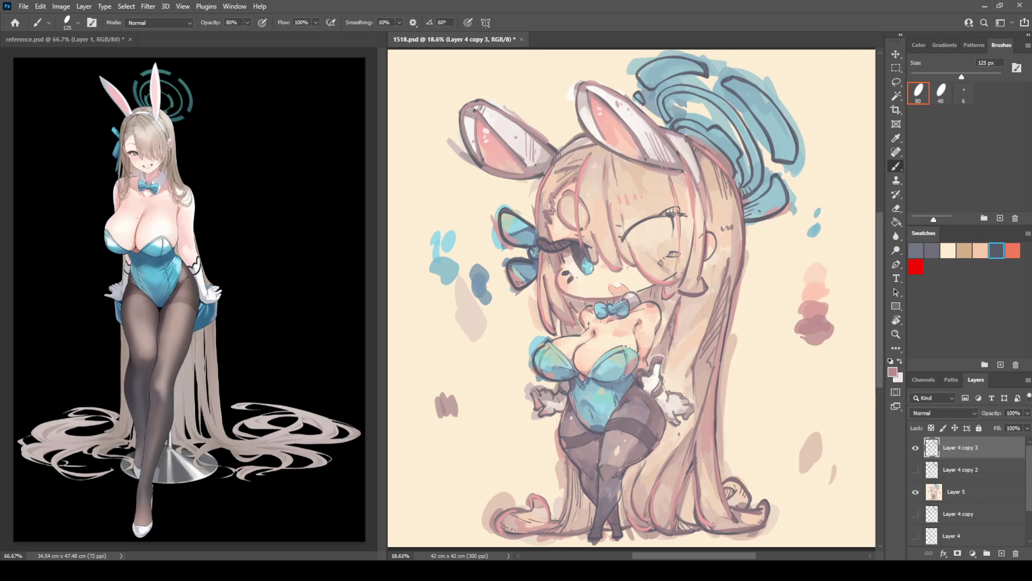
pyautogui.hotkey('ctrl', 'z')
pyautogui.moveTo(565, 293); pyautogui.dragTo(611, 298)
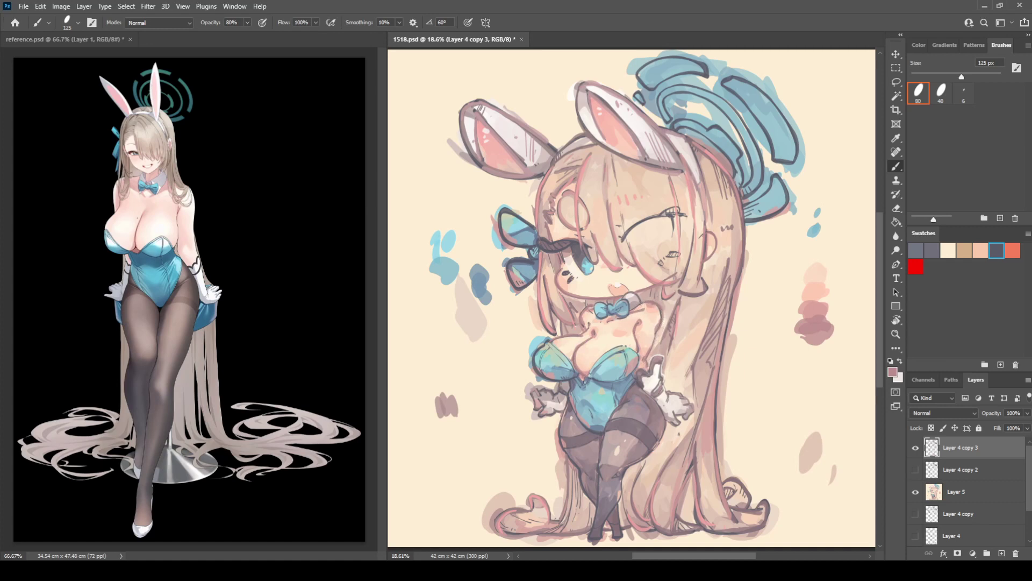
# Step: Tint the skin contour beside the open eye with lighter pink tones
pyautogui.press('i')
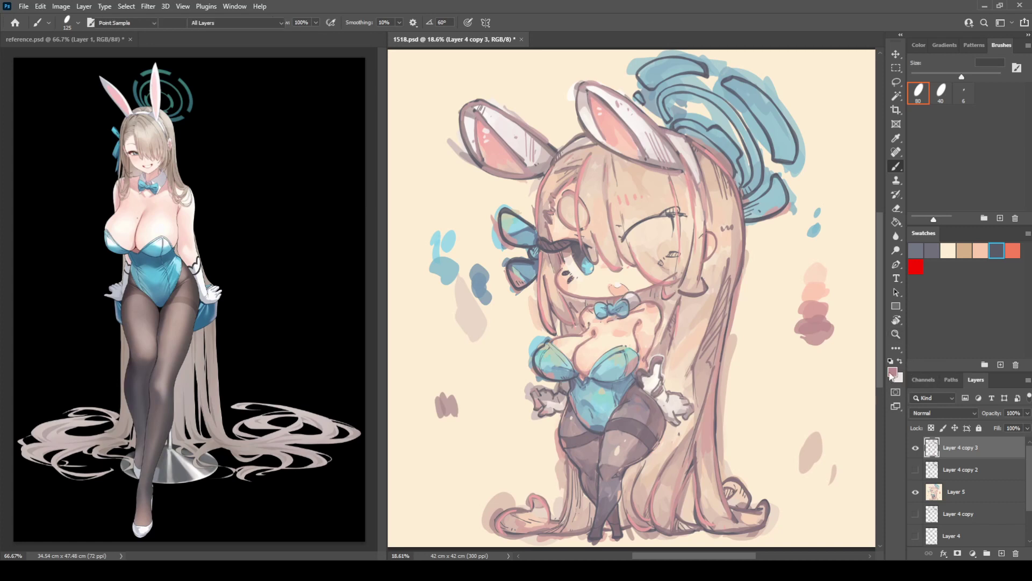
pyautogui.press('b')
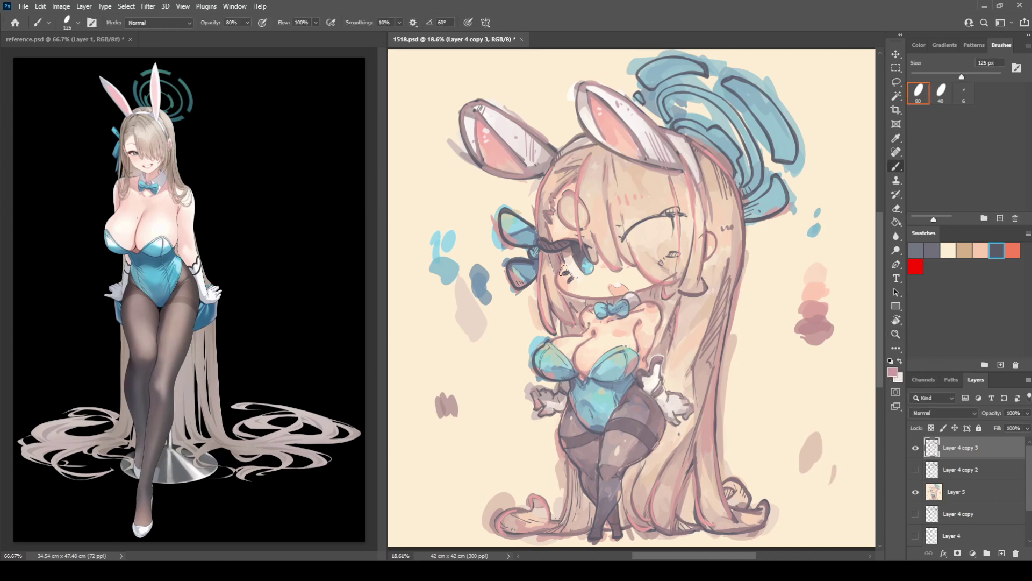
pyautogui.moveTo(560, 270); pyautogui.dragTo(564, 273)
pyautogui.press('i')
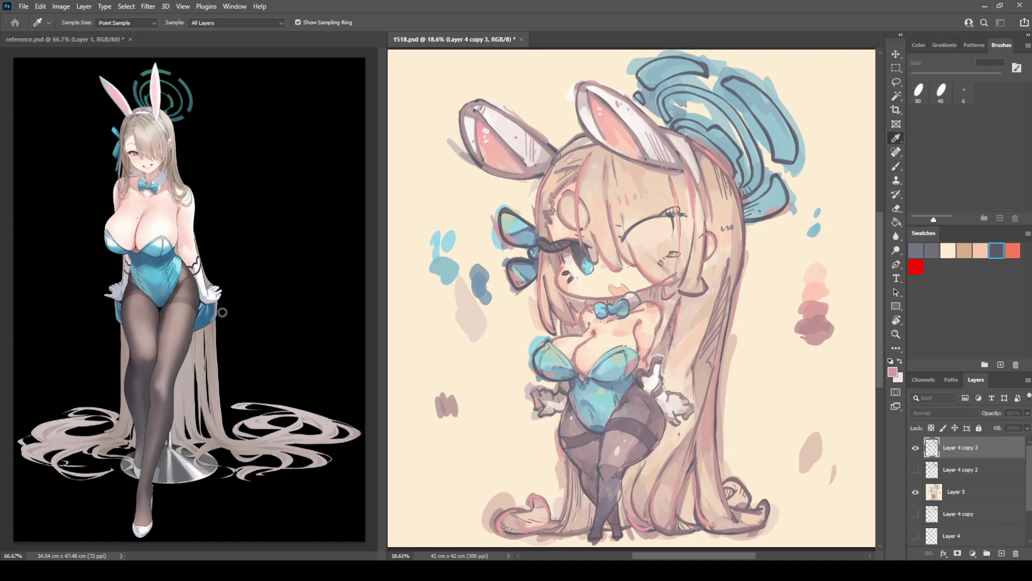
pyautogui.press('b')
pyautogui.moveTo(561, 268)
pyautogui.mouseDown()
pyautogui.moveTo(561, 288)
pyautogui.moveTo(560, 269)
pyautogui.moveTo(557, 278)
pyautogui.mouseUp()
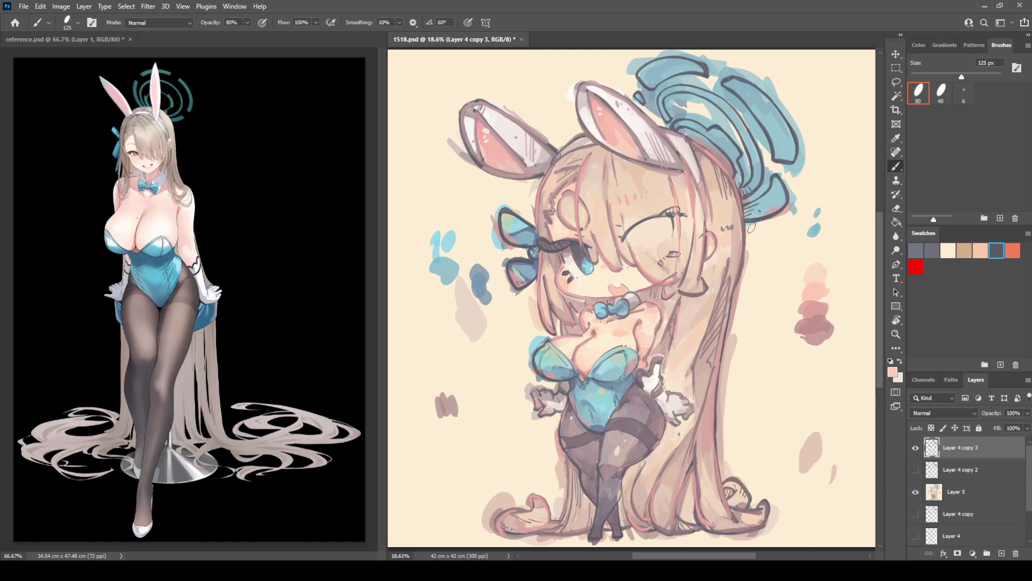
# Step: Repaint the mouth's line work with peach tones sampled from the face
pyautogui.keyDown('alt'); pyautogui.click(605, 273); pyautogui.keyUp('alt')
pyautogui.keyDown('alt'); pyautogui.click(614, 285); pyautogui.keyUp('alt')
pyautogui.moveTo(610, 287); pyautogui.dragTo(618, 290)
pyautogui.keyDown('alt'); pyautogui.click(619, 279); pyautogui.keyUp('alt')
pyautogui.moveTo(614, 283); pyautogui.dragTo(621, 284)
# Step: Refine the open eye's iris and lashes with colours sampled around the eye, checking the drawing in a mirrored view
pyautogui.keyDown('alt'); pyautogui.click(569, 239); pyautogui.keyUp('alt')
pyautogui.keyDown('alt'); pyautogui.click(572, 284); pyautogui.keyUp('alt')
pyautogui.keyDown('alt'); pyautogui.click(571, 278); pyautogui.keyUp('alt')
pyautogui.keyDown('alt'); pyautogui.click(578, 280); pyautogui.keyUp('alt')
pyautogui.keyDown('alt'); pyautogui.click(572, 278); pyautogui.keyUp('alt')
pyautogui.keyDown('alt'); pyautogui.click(571, 257); pyautogui.keyUp('alt')
pyautogui.hotkey('ctrl', 'shift', 'h')
pyautogui.hotkey('ctrl', 'shift', 'h')
pyautogui.keyDown('alt'); pyautogui.click(587, 269); pyautogui.keyUp('alt')
pyautogui.keyDown('alt'); pyautogui.click(574, 256); pyautogui.keyUp('alt')
pyautogui.keyDown('alt'); pyautogui.click(579, 256); pyautogui.keyUp('alt')
pyautogui.hotkey('ctrl', 'shift', 'h')
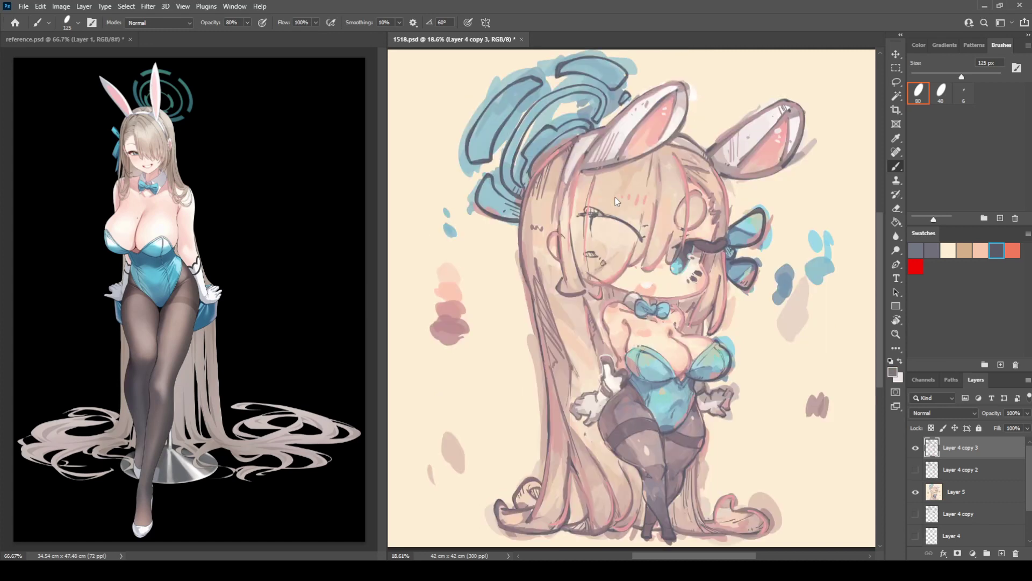
pyautogui.press('h')
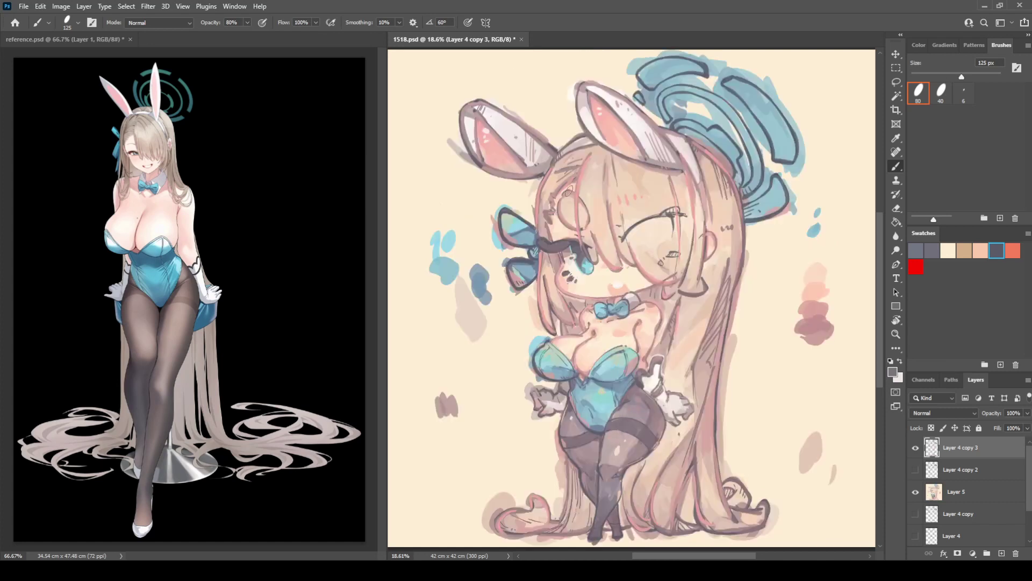
# Step: Touch up the open eye's brow and upper lash line with sampled tones, reducing the brush to 100 px
pyautogui.keyDown('alt'); pyautogui.click(618, 359); pyautogui.keyUp('alt')
pyautogui.press(']')
pyautogui.press(']')
pyautogui.keyDown('alt'); pyautogui.click(571, 260); pyautogui.keyUp('alt')
pyautogui.press('[')
pyautogui.press('[')
pyautogui.press('[')
pyautogui.moveTo(543, 239); pyautogui.dragTo(560, 250)
pyautogui.hotkey('ctrl', 'z')
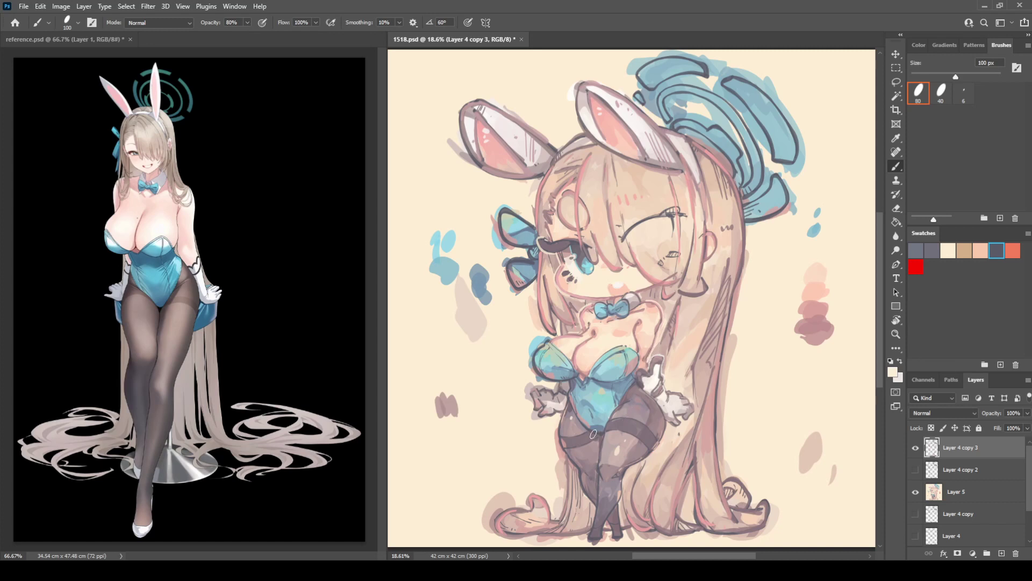
# Step: Recolour the outlines of the stockings with dark mauve and lighten the shoes with white sampled from the glove
pyautogui.keyDown('alt'); pyautogui.click(629, 399); pyautogui.keyUp('alt')
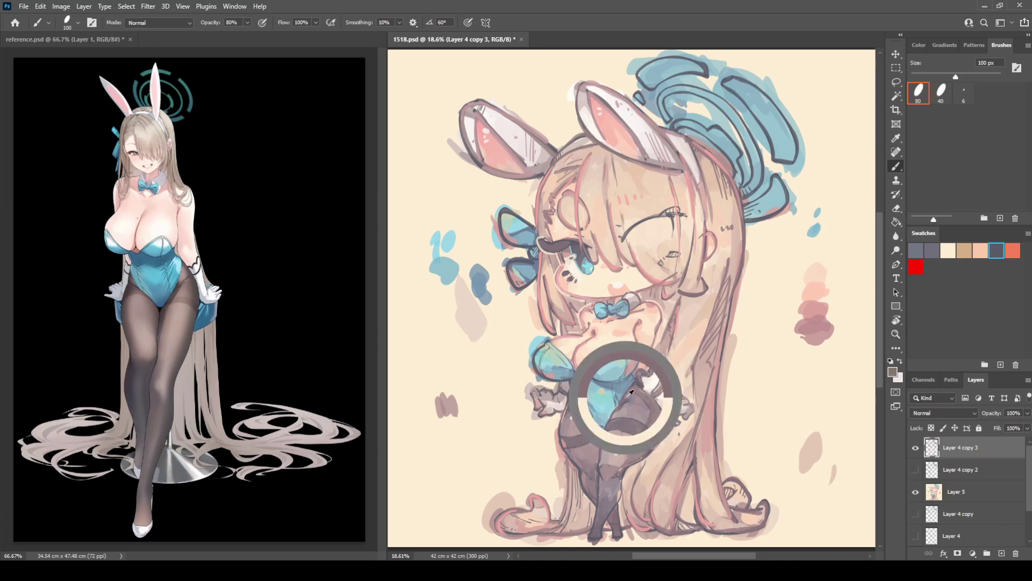
pyautogui.press('i')
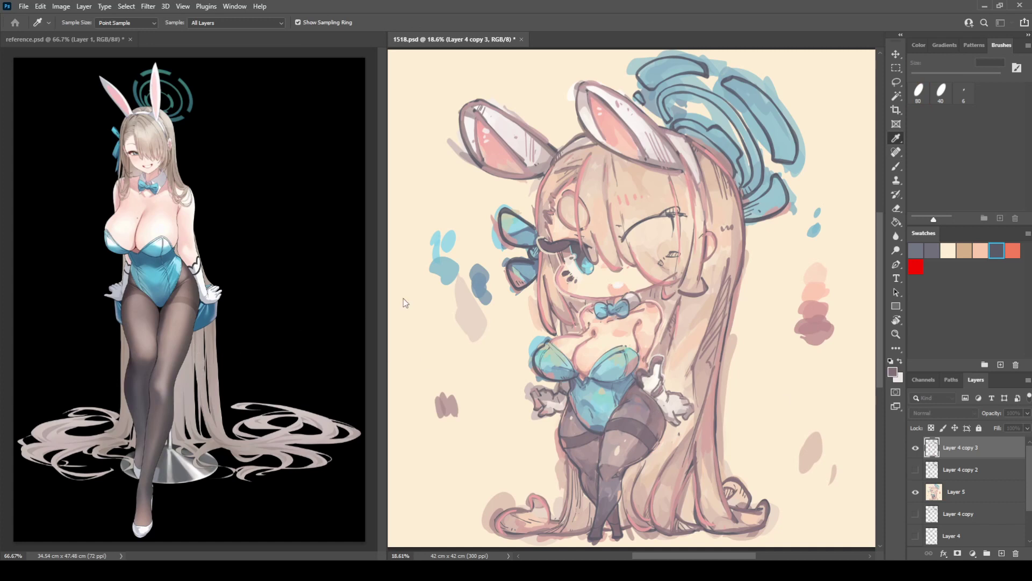
pyautogui.press('b')
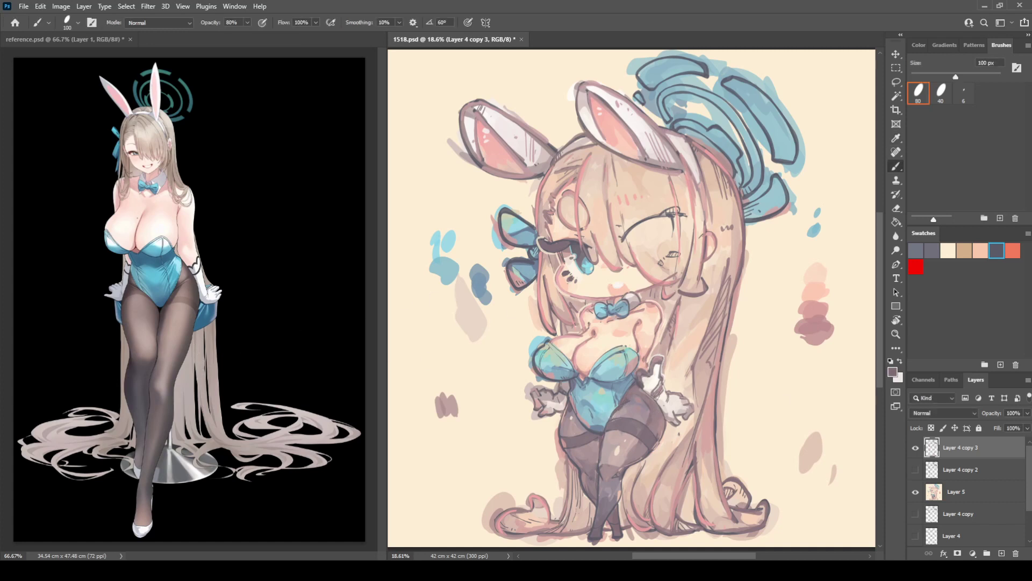
pyautogui.moveTo(647, 386)
pyautogui.mouseDown()
pyautogui.moveTo(665, 414)
pyautogui.moveTo(663, 438)
pyautogui.mouseUp()
pyautogui.moveTo(599, 477); pyautogui.dragTo(595, 534)
pyautogui.keyDown('alt'); pyautogui.click(655, 375); pyautogui.keyUp('alt')
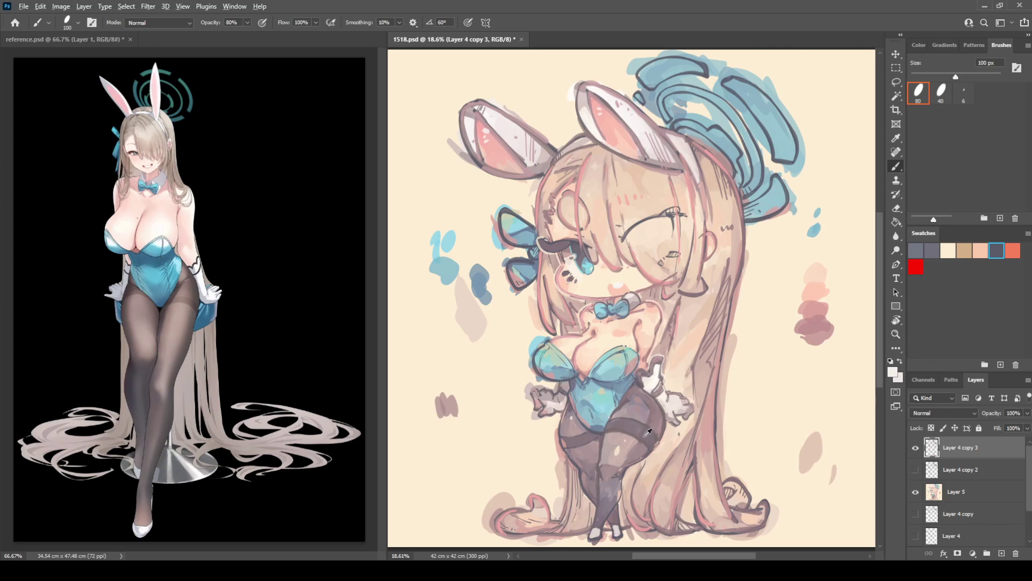
# Step: Retouch the stocking edges with sampled tones and try a teal accent along the outer thigh
pyautogui.keyDown('alt'); pyautogui.click(657, 442); pyautogui.keyUp('alt')
pyautogui.moveTo(649, 451); pyautogui.dragTo(610, 515)
pyautogui.keyDown('alt'); pyautogui.click(607, 400); pyautogui.keyUp('alt')
pyautogui.moveTo(624, 471); pyautogui.dragTo(660, 419)
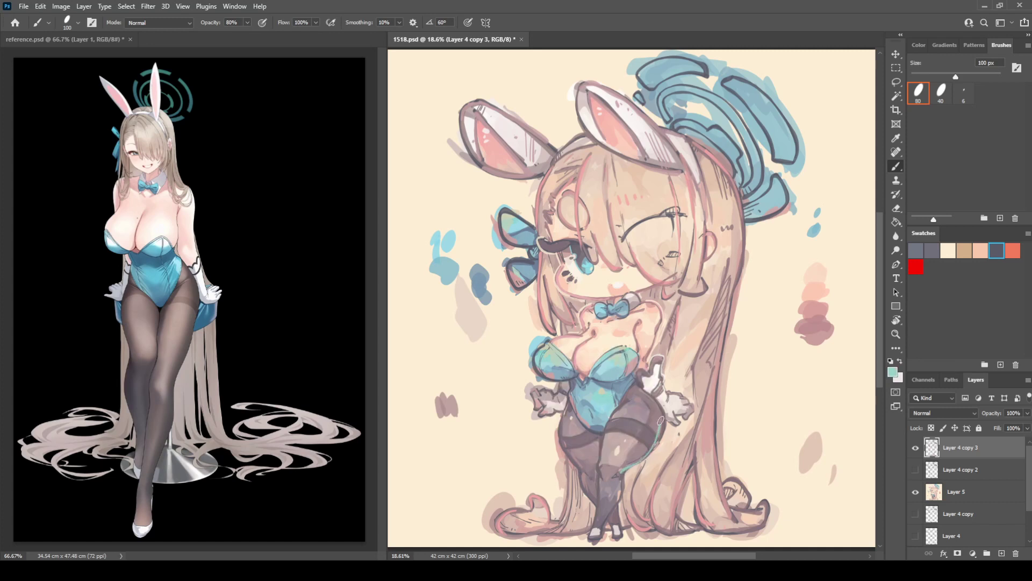
pyautogui.hotkey('ctrl', 'z')
# Step: Recolour the outlines of the bunny suit's cups with blue-grey tones sampled from the costume and the hair ribbon
pyautogui.keyDown('alt'); pyautogui.click(654, 419); pyautogui.keyUp('alt')
pyautogui.keyDown('alt'); pyautogui.click(633, 375); pyautogui.keyUp('alt')
pyautogui.keyDown('alt'); pyautogui.click(536, 265); pyautogui.keyUp('alt')
pyautogui.moveTo(588, 371)
pyautogui.mouseDown()
pyautogui.moveTo(624, 345)
pyautogui.moveTo(638, 369)
pyautogui.mouseUp()
pyautogui.keyDown('alt'); pyautogui.click(623, 350); pyautogui.keyUp('alt')
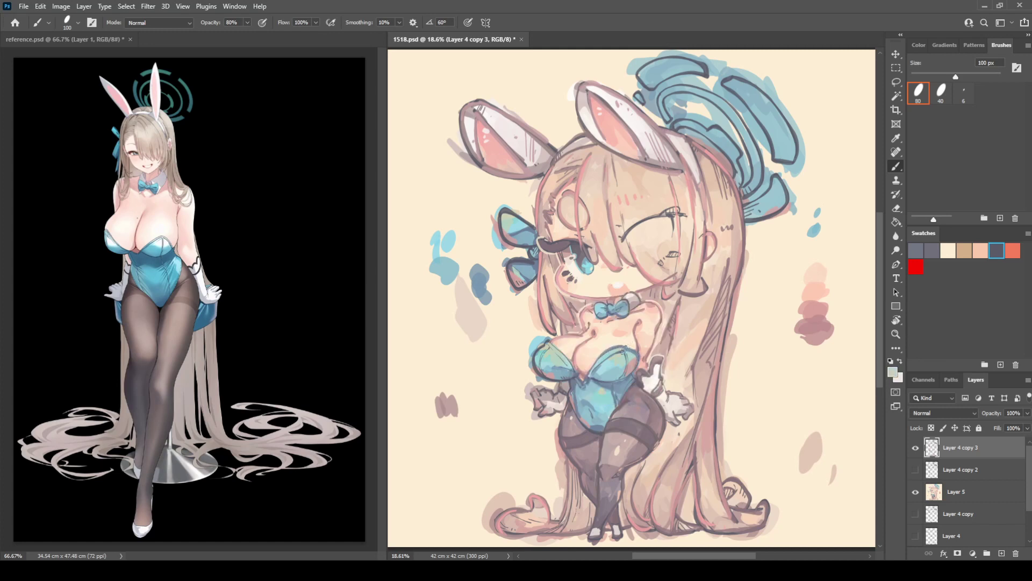
pyautogui.keyDown('alt'); pyautogui.click(626, 342); pyautogui.keyUp('alt')
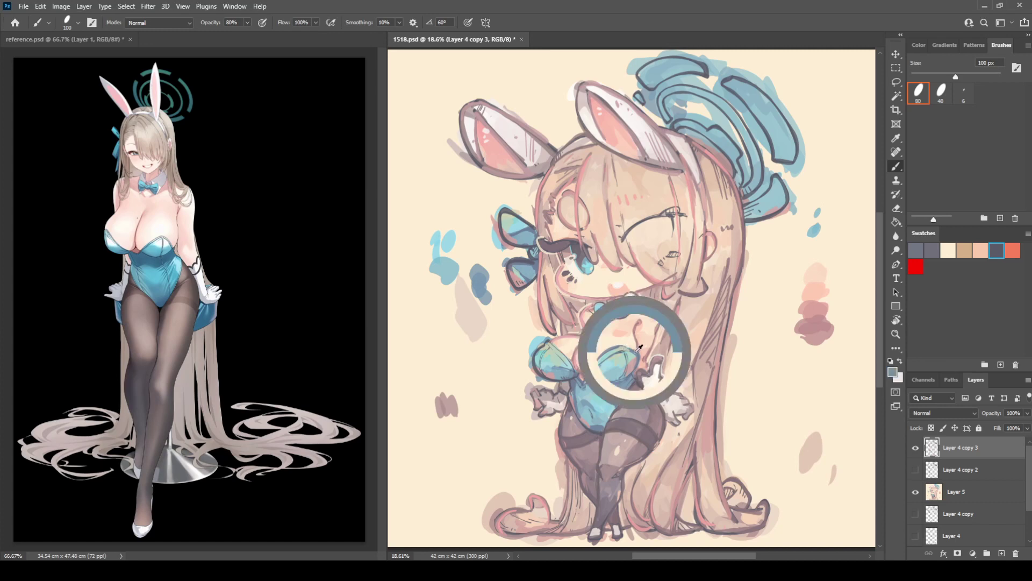
pyautogui.keyDown('alt'); pyautogui.click(634, 352); pyautogui.keyUp('alt')
pyautogui.moveTo(623, 351); pyautogui.dragTo(625, 372)
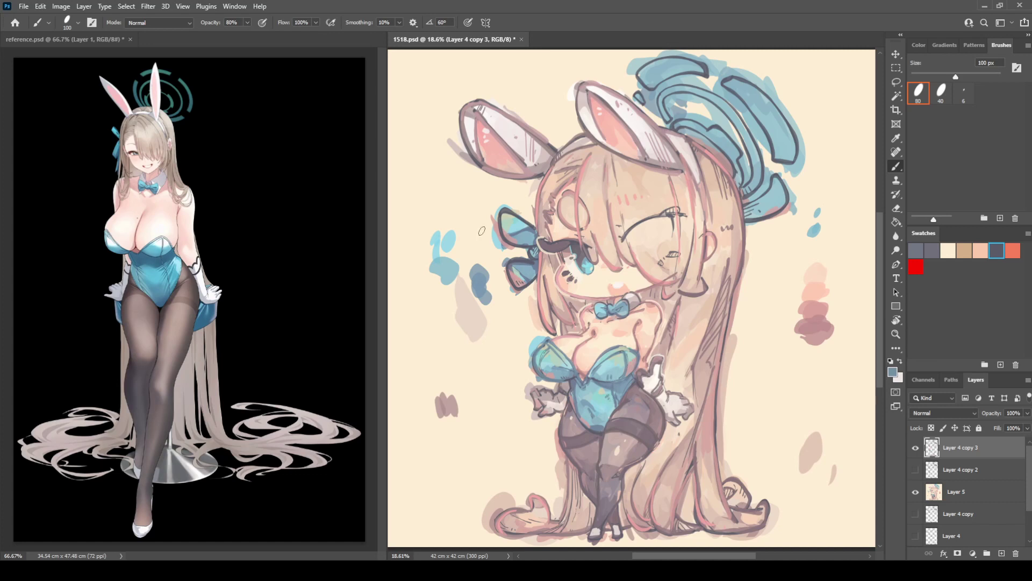
# Step: Repaint the outlines of the hair ribbon and the halo segments with the sampled slate blue
pyautogui.moveTo(505, 226)
pyautogui.mouseDown()
pyautogui.moveTo(503, 215)
pyautogui.moveTo(514, 213)
pyautogui.moveTo(506, 230)
pyautogui.moveTo(531, 248)
pyautogui.moveTo(527, 286)
pyautogui.mouseUp()
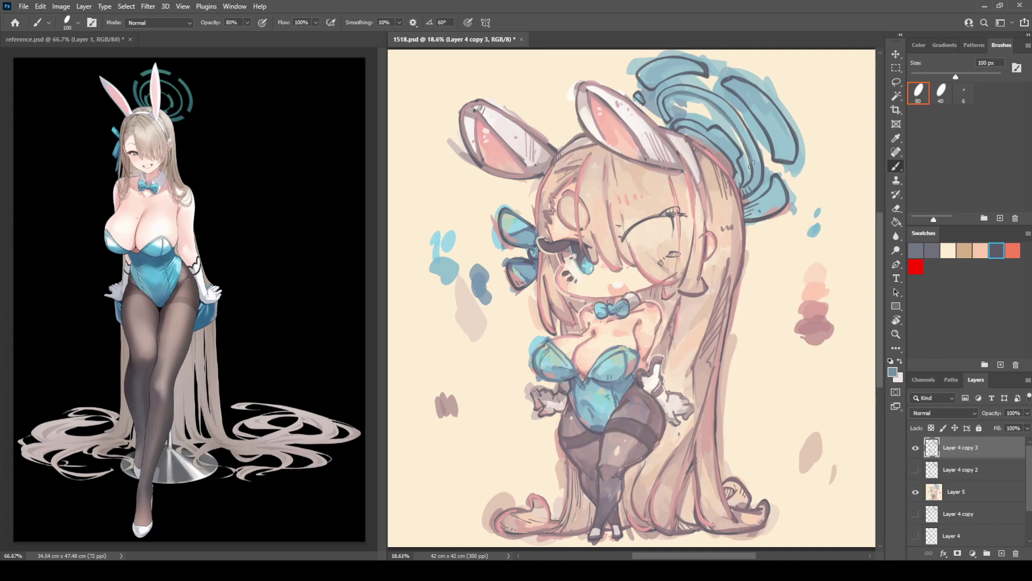
pyautogui.moveTo(711, 128)
pyautogui.mouseDown()
pyautogui.moveTo(738, 150)
pyautogui.moveTo(744, 180)
pyautogui.mouseUp()
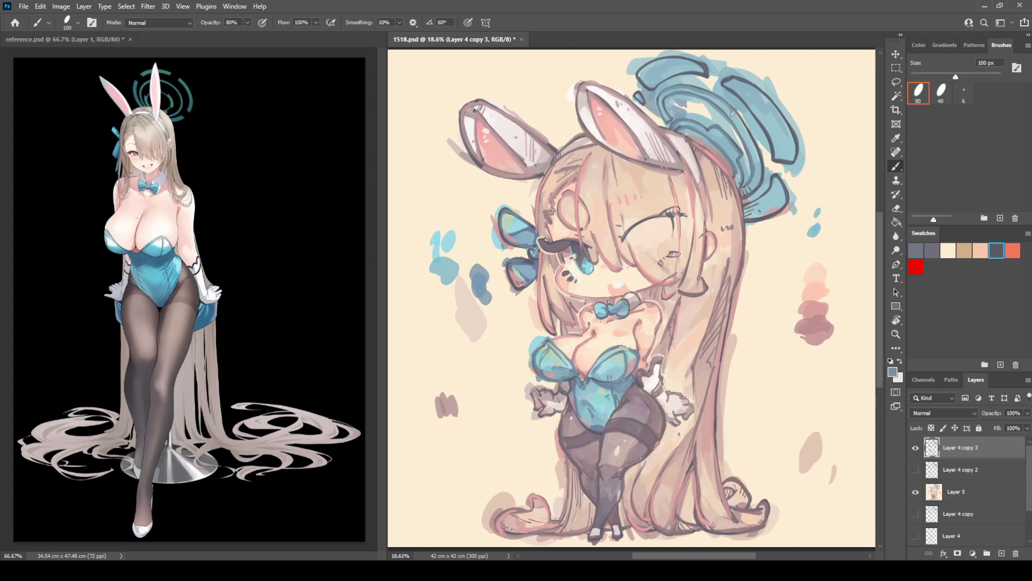
pyautogui.moveTo(752, 140); pyautogui.dragTo(756, 187)
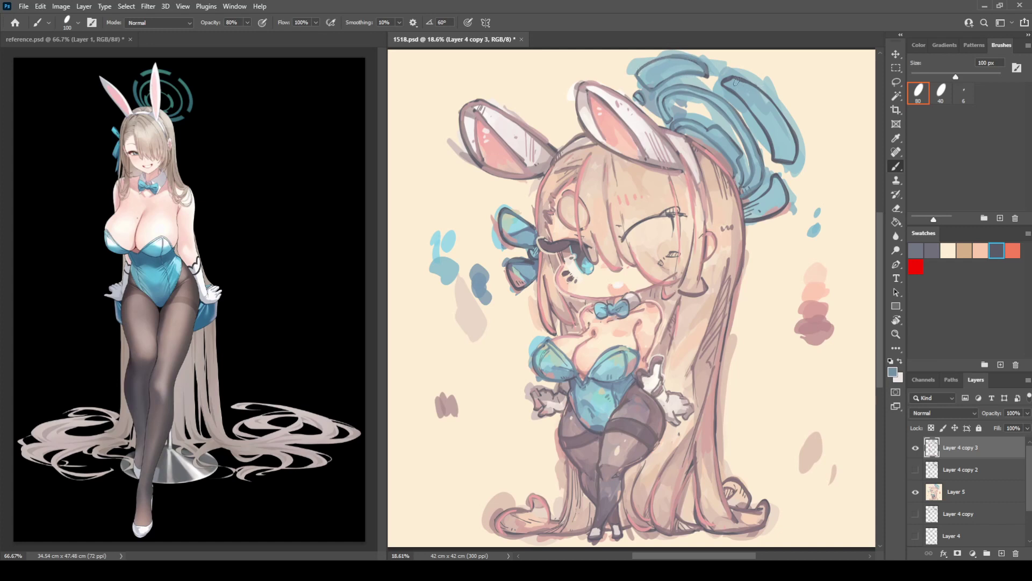
pyautogui.moveTo(723, 81)
pyautogui.mouseDown()
pyautogui.moveTo(758, 113)
pyautogui.moveTo(793, 162)
pyautogui.mouseUp()
pyautogui.moveTo(738, 78)
pyautogui.mouseDown()
pyautogui.moveTo(775, 102)
pyautogui.moveTo(798, 152)
pyautogui.moveTo(739, 204)
pyautogui.moveTo(778, 180)
pyautogui.moveTo(785, 200)
pyautogui.moveTo(750, 220)
pyautogui.moveTo(783, 209)
pyautogui.mouseUp()
pyautogui.moveTo(774, 141); pyautogui.dragTo(791, 158)
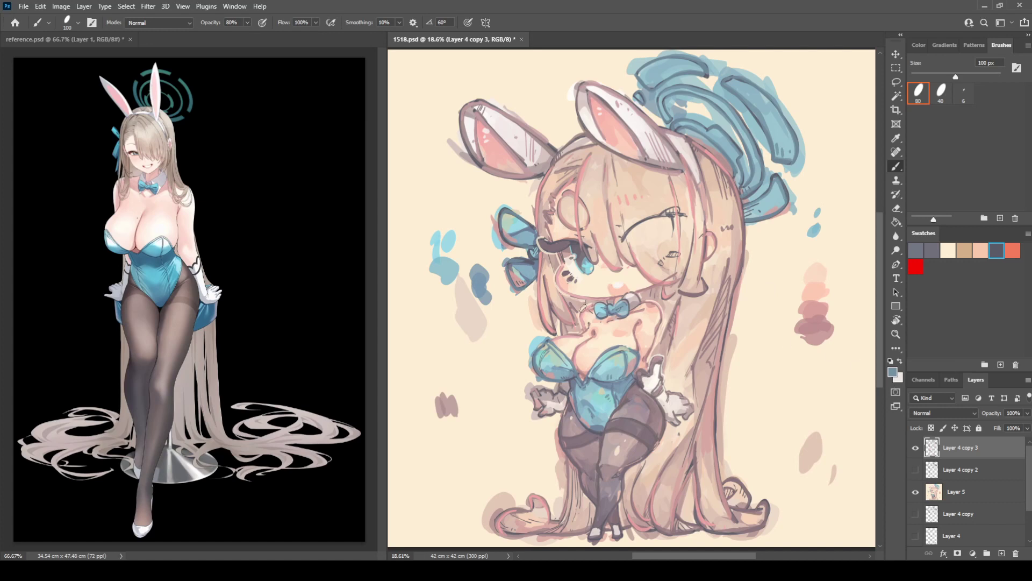
# Step: Brush pale highlight strokes sampled from the costume along the line work of the halo rings and the hair ribbon
pyautogui.press('i')
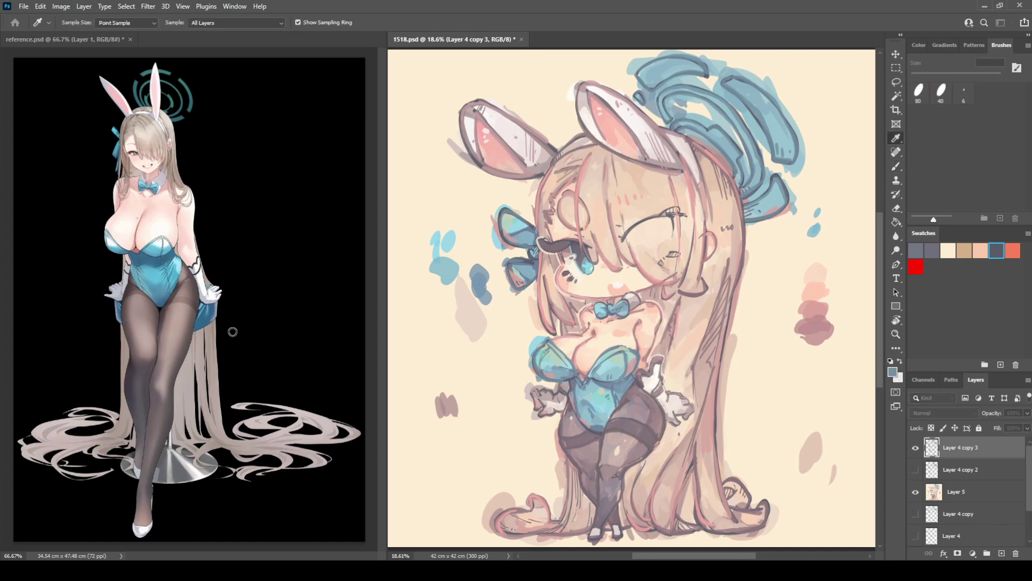
pyautogui.press('b')
pyautogui.keyDown('alt'); pyautogui.click(504, 216); pyautogui.keyUp('alt')
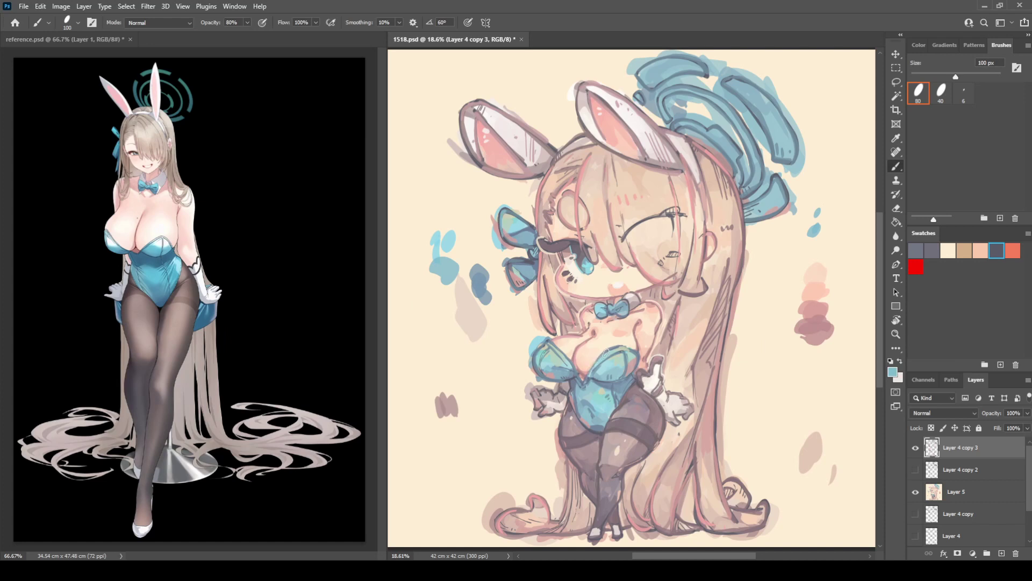
pyautogui.keyDown('alt'); pyautogui.click(607, 392); pyautogui.keyUp('alt')
pyautogui.moveTo(667, 98)
pyautogui.mouseDown()
pyautogui.moveTo(707, 98)
pyautogui.moveTo(726, 117)
pyautogui.moveTo(752, 184)
pyautogui.mouseUp()
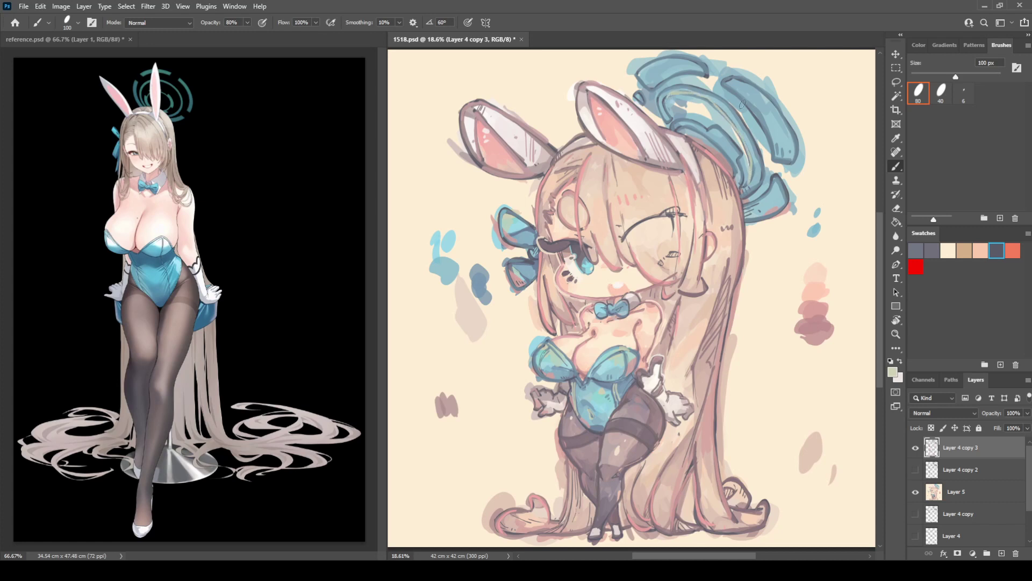
pyautogui.moveTo(738, 113)
pyautogui.mouseDown()
pyautogui.moveTo(760, 175)
pyautogui.moveTo(748, 192)
pyautogui.mouseUp()
pyautogui.moveTo(729, 86); pyautogui.dragTo(778, 145)
pyautogui.moveTo(733, 78)
pyautogui.mouseDown()
pyautogui.moveTo(776, 106)
pyautogui.moveTo(788, 162)
pyautogui.mouseUp()
pyautogui.moveTo(744, 206)
pyautogui.mouseDown()
pyautogui.moveTo(775, 178)
pyautogui.moveTo(786, 202)
pyautogui.moveTo(753, 216)
pyautogui.mouseUp()
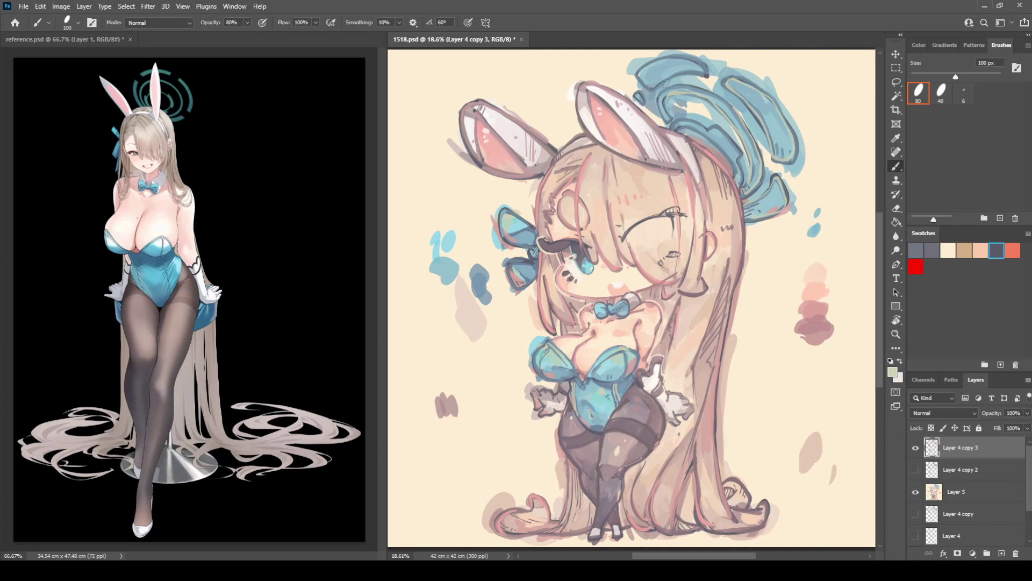
pyautogui.moveTo(667, 89)
pyautogui.mouseDown()
pyautogui.moveTo(721, 100)
pyautogui.moveTo(664, 94)
pyautogui.moveTo(666, 121)
pyautogui.moveTo(667, 107)
pyautogui.moveTo(696, 134)
pyautogui.moveTo(676, 130)
pyautogui.moveTo(713, 128)
pyautogui.moveTo(741, 156)
pyautogui.mouseUp()
pyautogui.moveTo(645, 67); pyautogui.dragTo(705, 69)
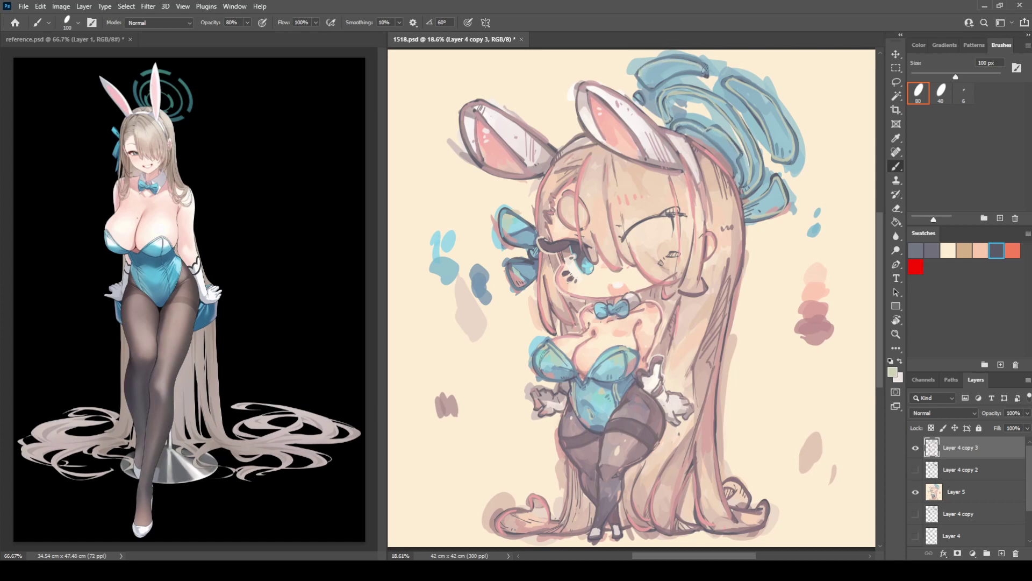
pyautogui.moveTo(503, 236)
pyautogui.mouseDown()
pyautogui.moveTo(525, 238)
pyautogui.moveTo(508, 214)
pyautogui.moveTo(535, 230)
pyautogui.mouseUp()
# Step: Paint a pale highlight line down the inner edge of the front stocking with a light tone sampled near the glove
pyautogui.keyDown('alt'); pyautogui.click(664, 384); pyautogui.keyUp('alt')
pyautogui.keyDown('alt'); pyautogui.click(620, 447); pyautogui.keyUp('alt')
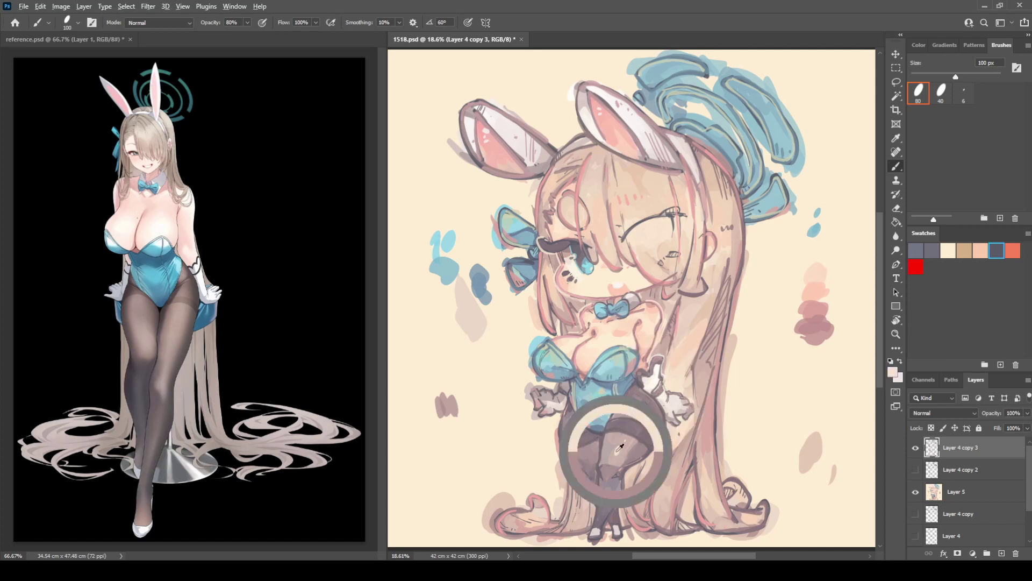
pyautogui.moveTo(603, 439); pyautogui.dragTo(598, 529)
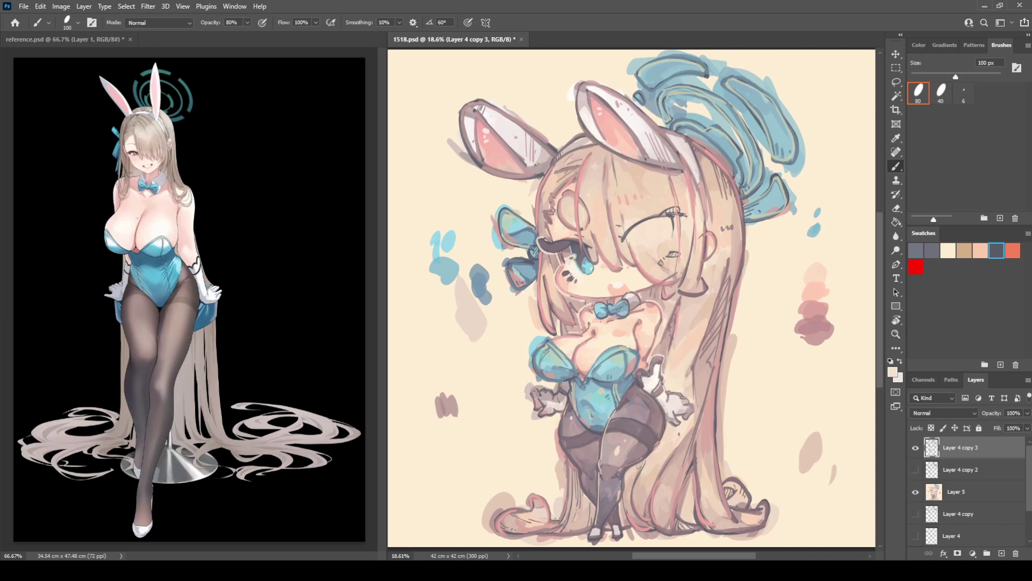
pyautogui.hotkey('ctrl', 'z')
pyautogui.hotkey('ctrl', 'z')
pyautogui.keyDown('alt'); pyautogui.click(620, 488); pyautogui.keyUp('alt')
# Step: Dab light highlights onto the open eye's upper lashes with a sampled tone, checking the drawing in a mirrored view
pyautogui.hotkey('ctrl', 'shift', 'h')
pyautogui.hotkey('ctrl', 'shift', 'h')
pyautogui.keyDown('alt'); pyautogui.click(595, 267); pyautogui.keyUp('alt')
pyautogui.click(557, 247)
pyautogui.click(548, 245)
pyautogui.click(553, 248)
pyautogui.keyDown('alt'); pyautogui.click(565, 246); pyautogui.keyUp('alt')
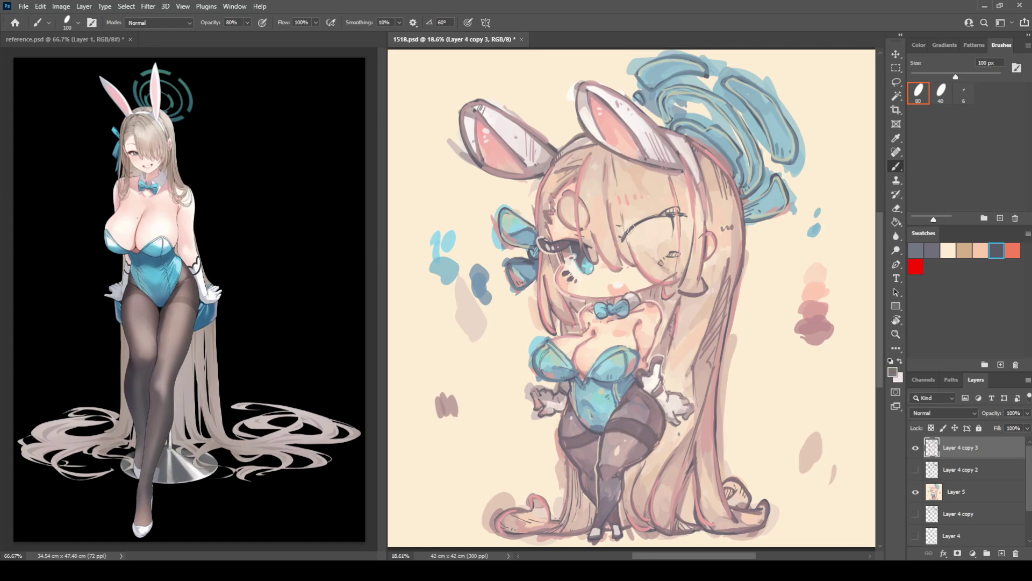
# Step: Try a dark mauve on the closed eye's lash line and the marks below it, checking the mirrored view
pyautogui.moveTo(631, 229); pyautogui.dragTo(677, 210)
pyautogui.hotkey('ctrl', 'z')
pyautogui.moveTo(668, 253)
pyautogui.mouseDown()
pyautogui.moveTo(677, 254)
pyautogui.moveTo(659, 265)
pyautogui.mouseUp()
pyautogui.press('F2')
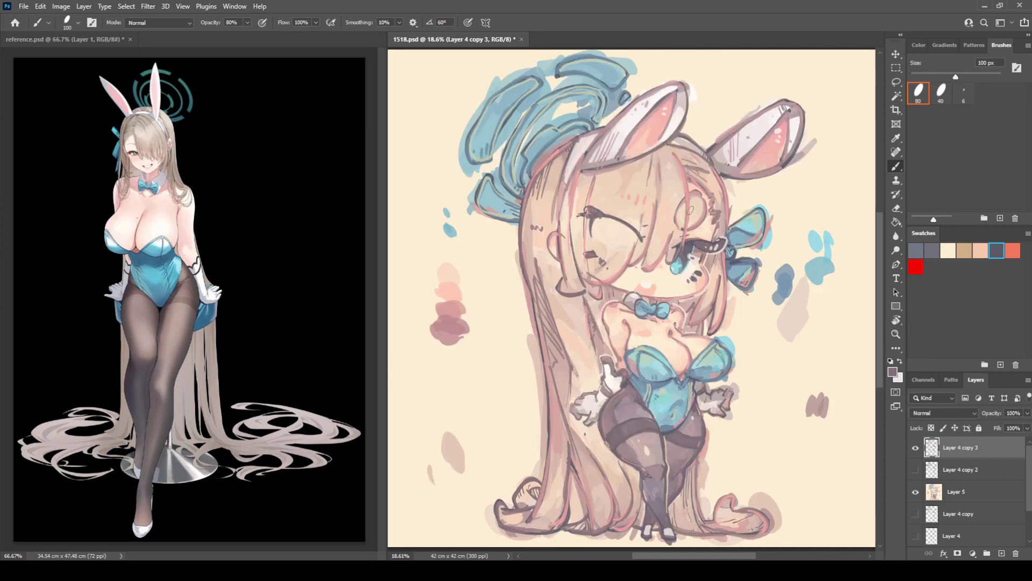
pyautogui.press('h')
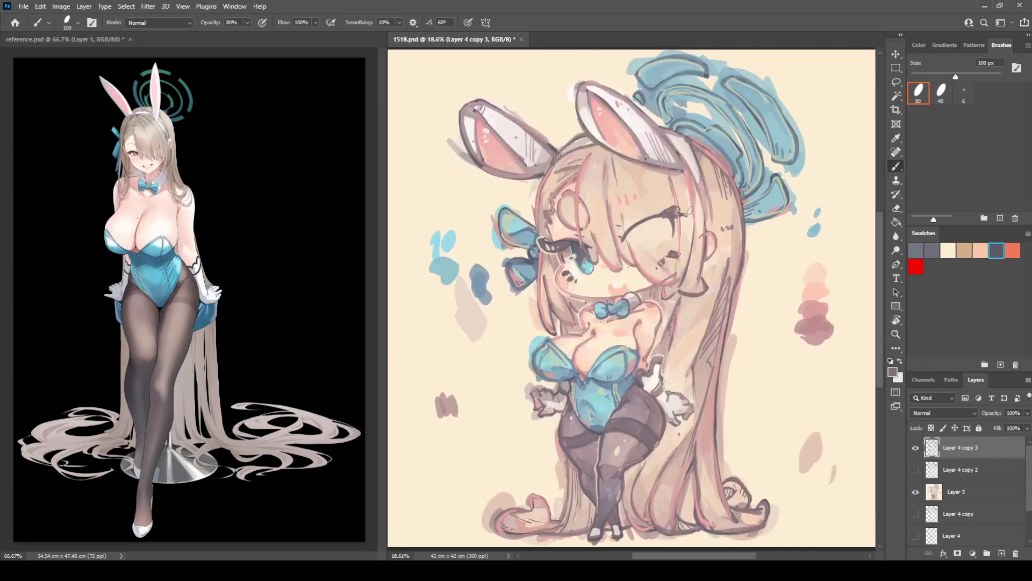
# Step: Lighten the closed eye's line work with a pale peach sampled beside it, comparing the drawing in a mirrored view
pyautogui.keyDown('alt'); pyautogui.click(669, 249); pyautogui.keyUp('alt')
pyautogui.moveTo(624, 239)
pyautogui.mouseDown()
pyautogui.moveTo(677, 209)
pyautogui.moveTo(686, 241)
pyautogui.moveTo(666, 263)
pyautogui.mouseUp()
pyautogui.hotkey('ctrl', 'shift', 'h')
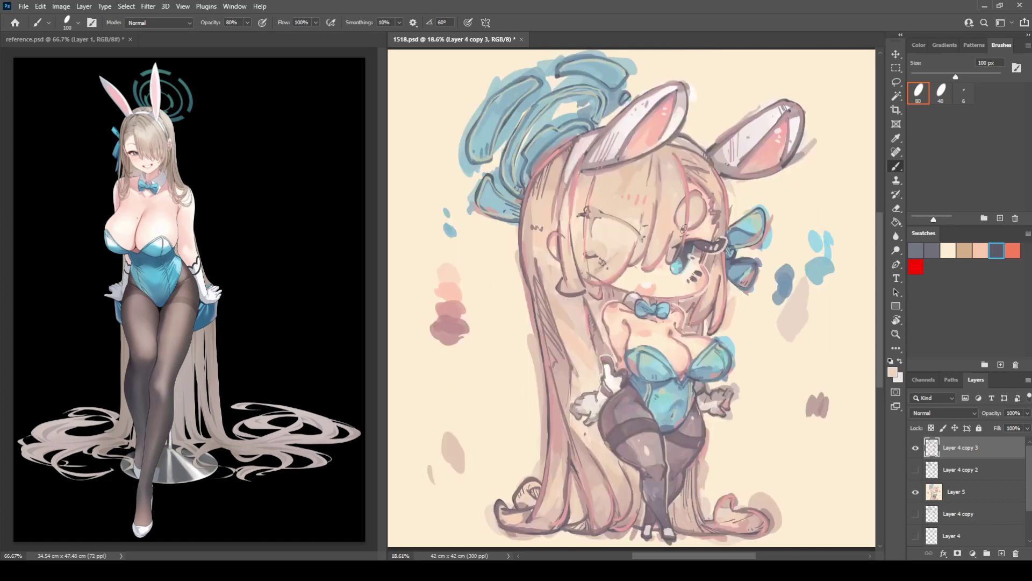
pyautogui.hotkey('shift', 'h')
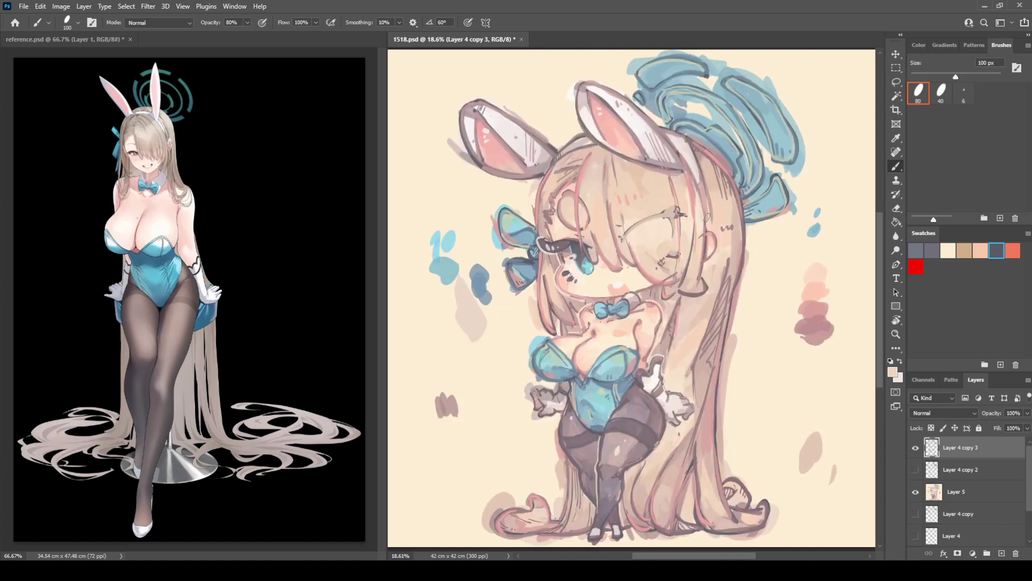
# Step: Add white highlights to the bunny suit's cups with white sampled from the glove, working in the mirrored view
pyautogui.keyDown('alt'); pyautogui.click(651, 379); pyautogui.keyUp('alt')
pyautogui.press('h')
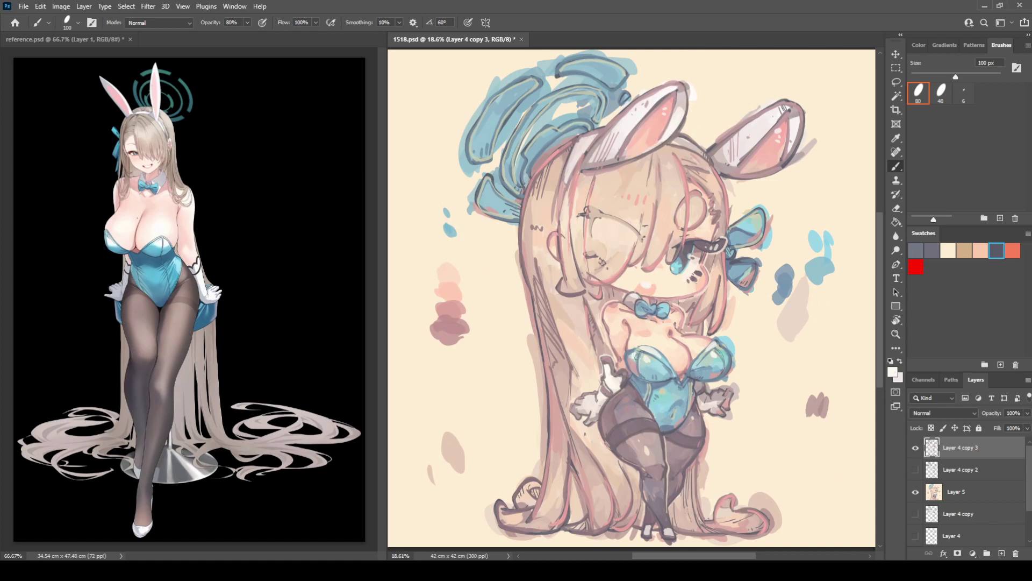
pyautogui.moveTo(638, 356); pyautogui.dragTo(640, 375)
pyautogui.hotkey('ctrl', 'shift', 'h')
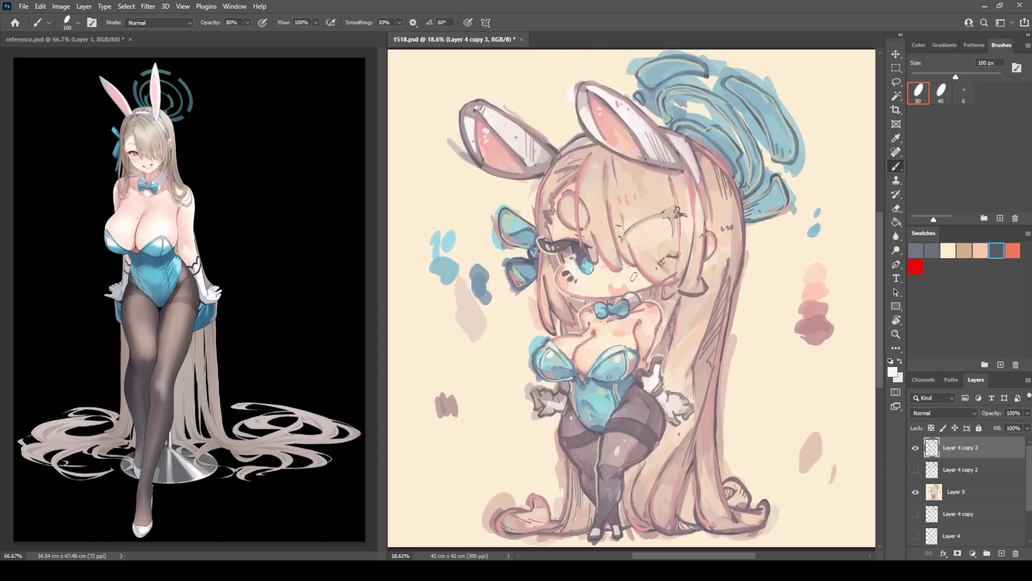
# Step: Isolate the character with a Magic Wand selection around the line art, copy it from Layer 5 to a new layer, and hide Layer 5
pyautogui.press('w')
pyautogui.click(812, 347)
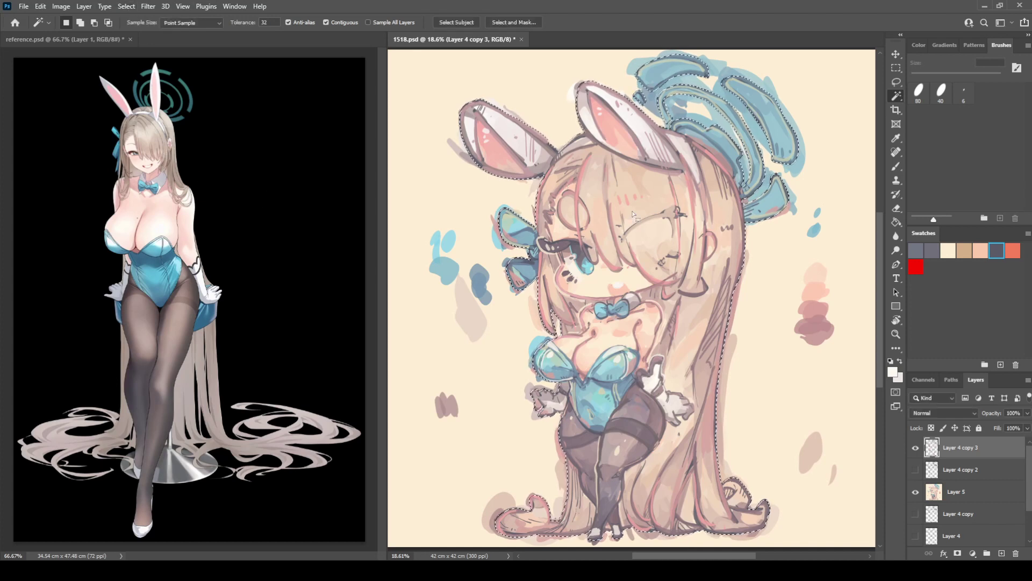
pyautogui.click(978, 492)
pyautogui.hotkey('ctrl', 'j')
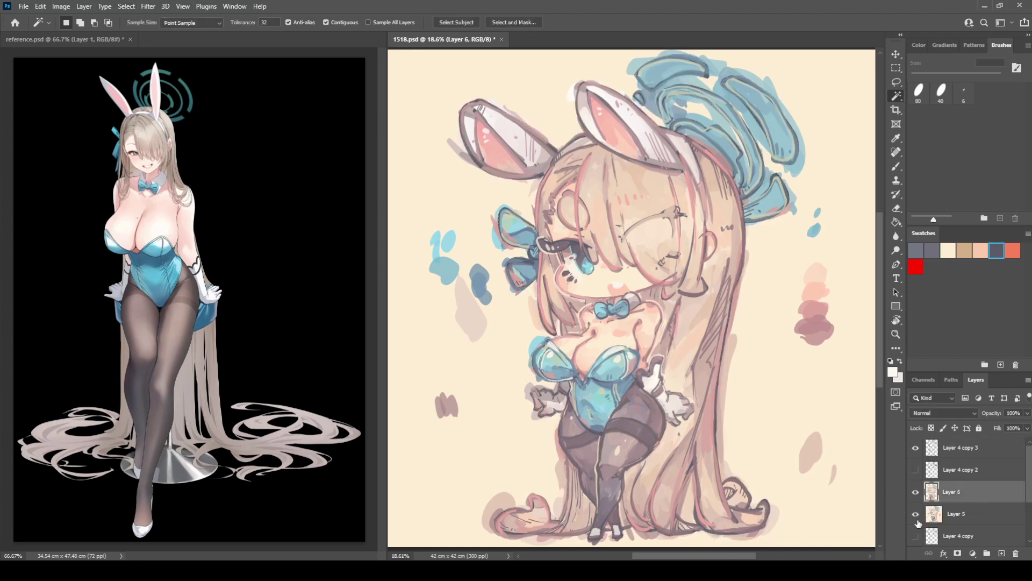
pyautogui.click(916, 515)
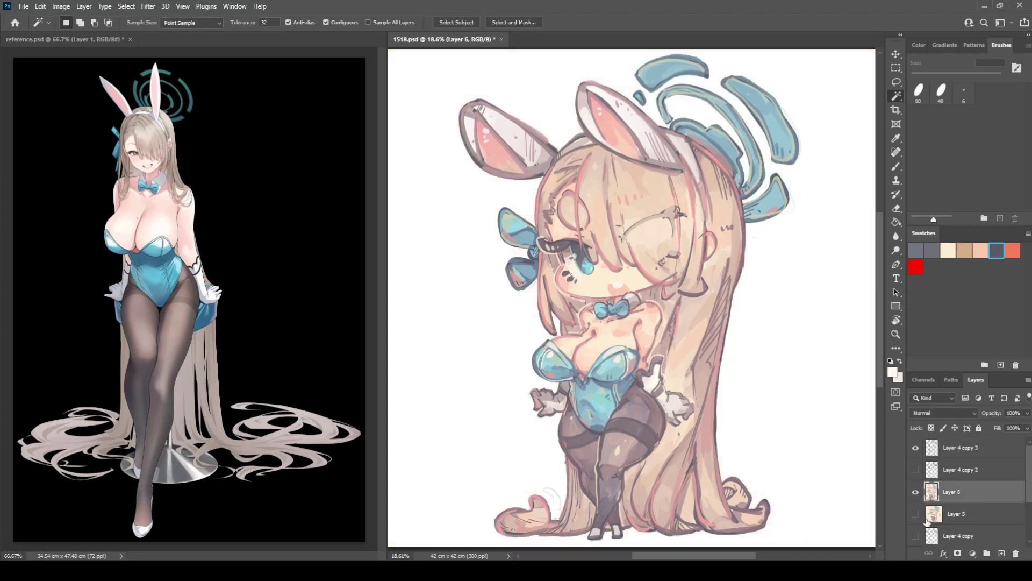
# Step: Select the enclosed gap between the lower hair strands from Layer 4 copy 3 and make Layer 6 the active layer
pyautogui.click(966, 451)
pyautogui.click(693, 507)
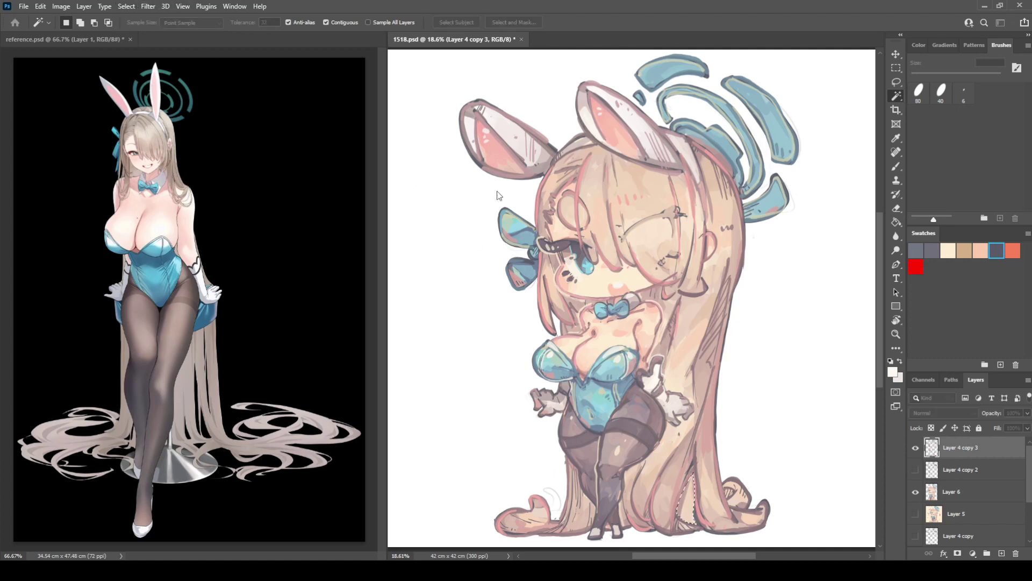
pyautogui.click(952, 492)
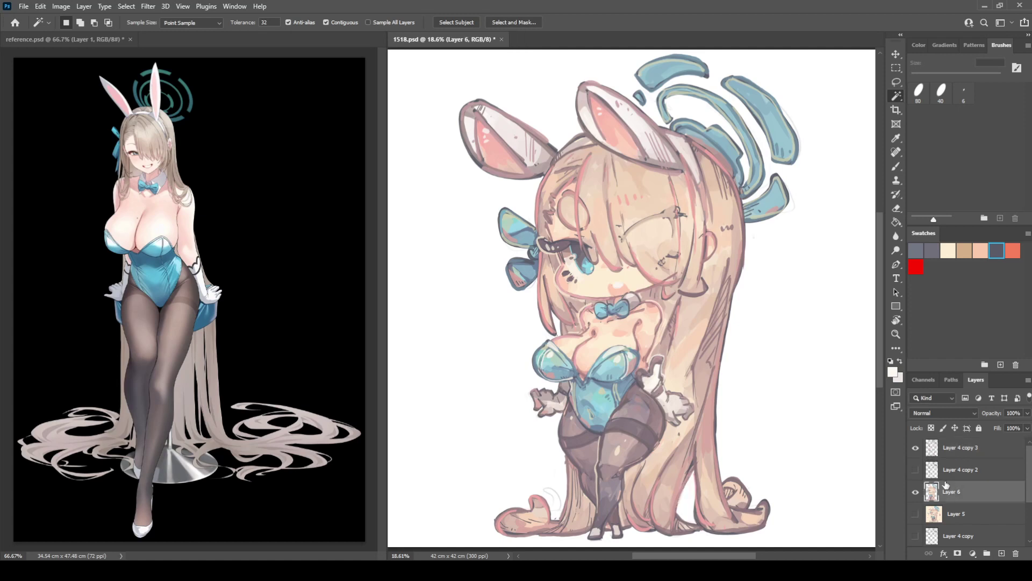
# Step: Deepen the open eye's lash and iris shading on Layer 6 with a dark tone sampled from the lash line
pyautogui.press('b')
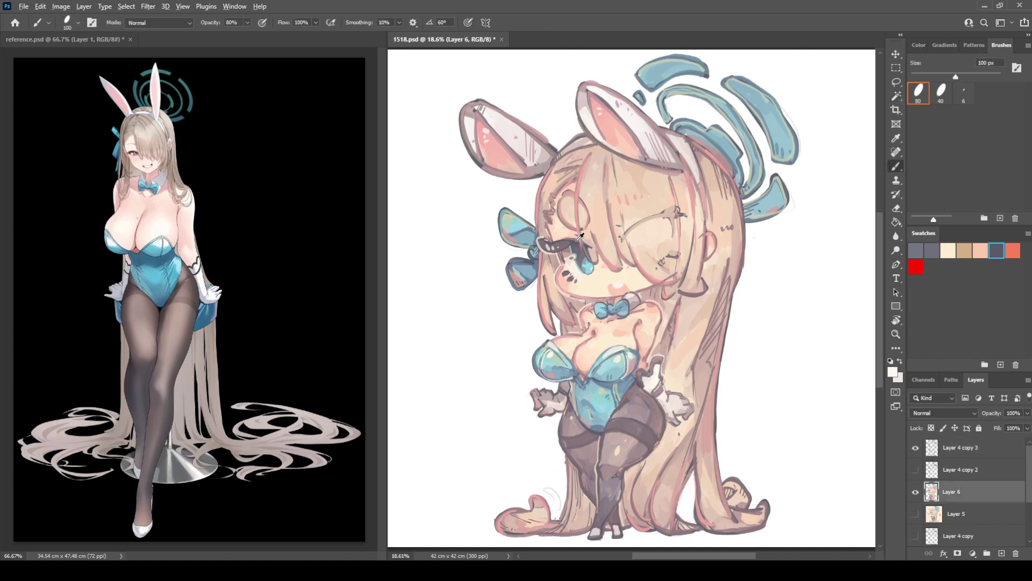
pyautogui.keyDown('alt'); pyautogui.click(580, 238); pyautogui.keyUp('alt')
pyautogui.press('i')
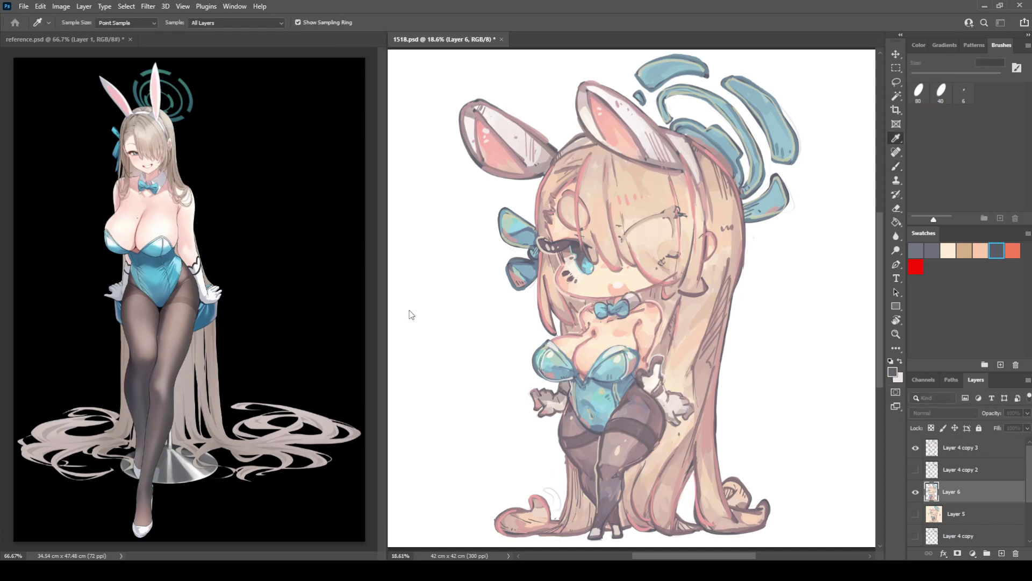
pyautogui.press('b')
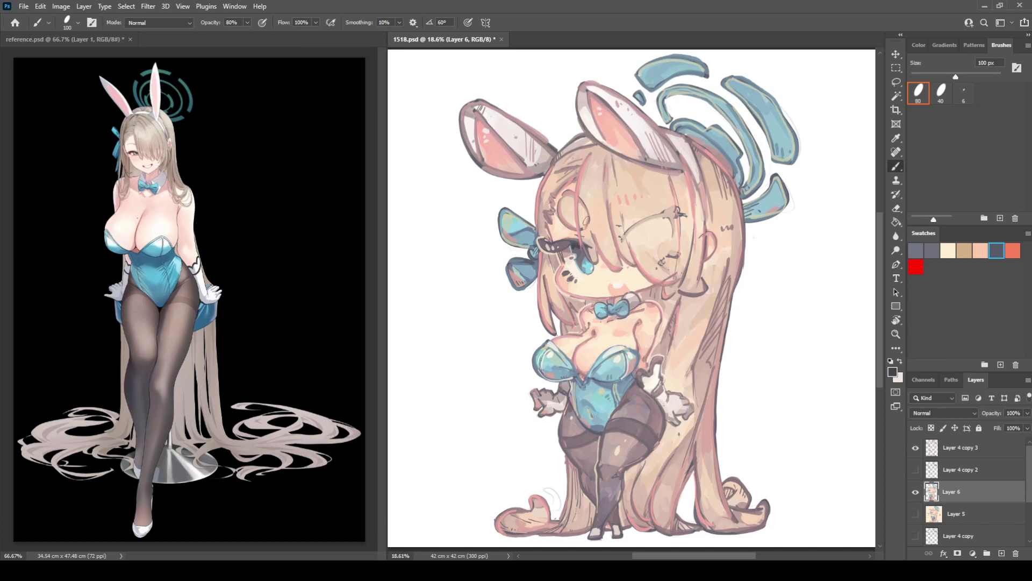
pyautogui.press('i')
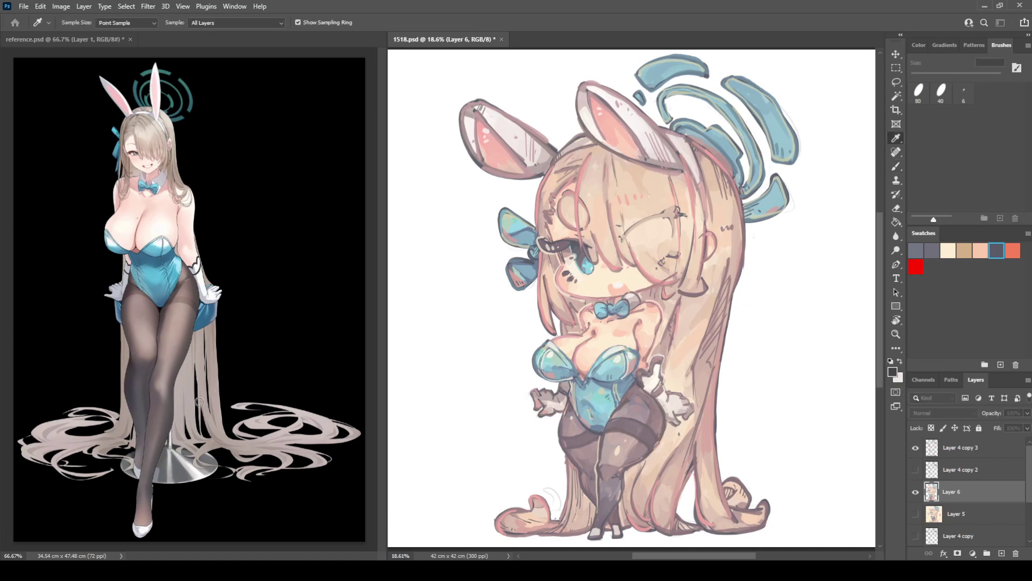
pyautogui.press('b')
# Step: Refine the open eye's iris highlights on Layer 4 copy 3 with sampled light blue and off-white, and save the drawing
pyautogui.hotkey('alt', ']')
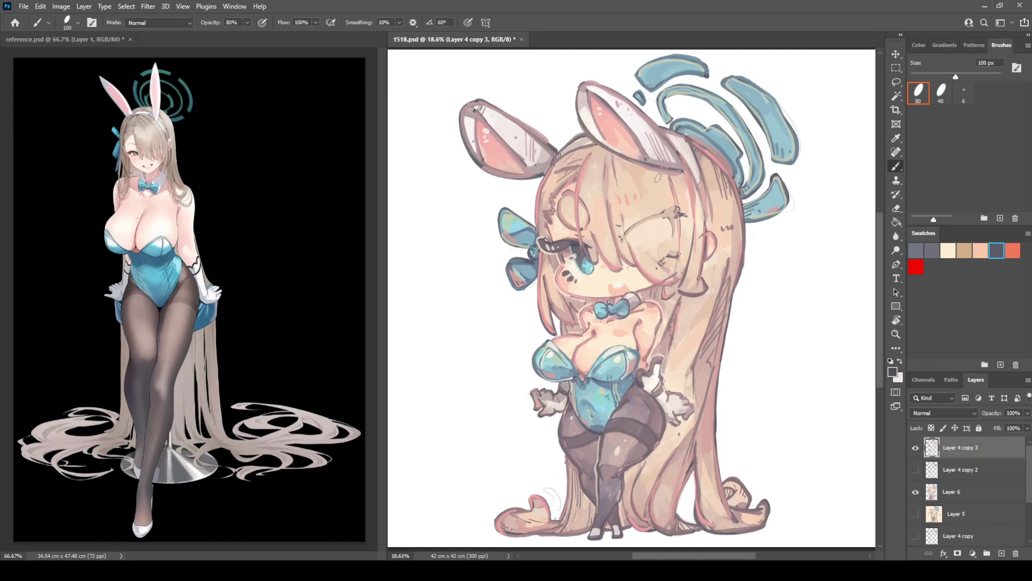
pyautogui.hotkey('ctrl', 'shift', 'h')
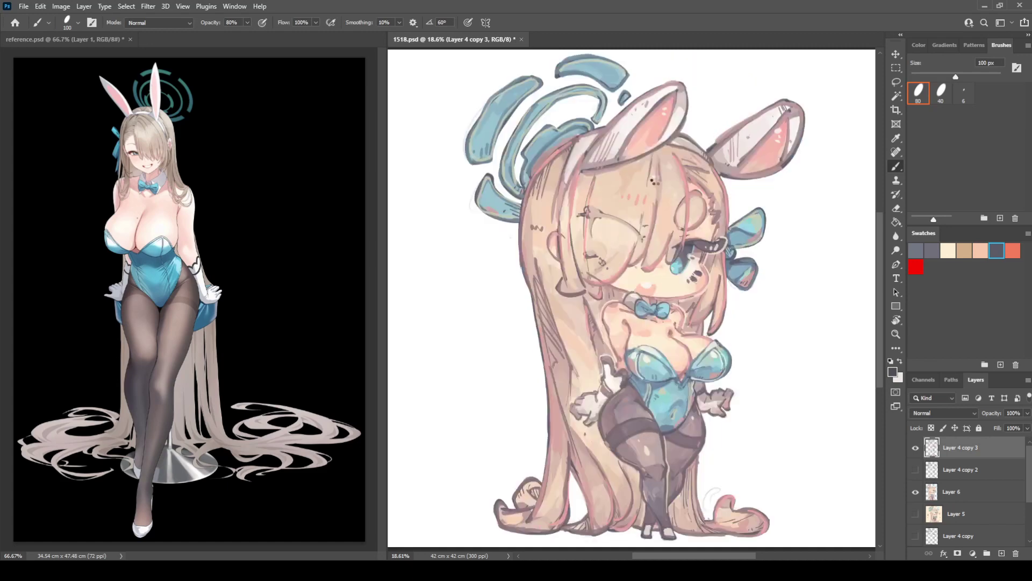
pyautogui.hotkey('ctrl', 'shift', 'h')
pyautogui.hotkey('ctrl', 's')
pyautogui.keyDown('alt'); pyautogui.click(588, 272); pyautogui.keyUp('alt')
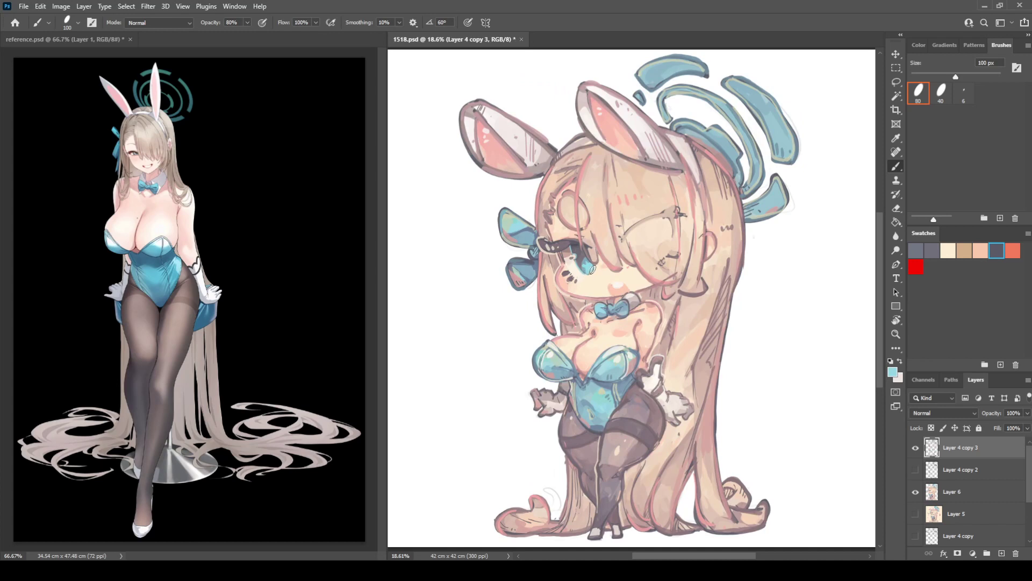
pyautogui.keyDown('alt'); pyautogui.click(594, 267); pyautogui.keyUp('alt')
pyautogui.hotkey('ctrl', 's')
pyautogui.hotkey('ctrl', '-')
pyautogui.hotkey('ctrl', '-')
pyautogui.hotkey('ctrl', '-')
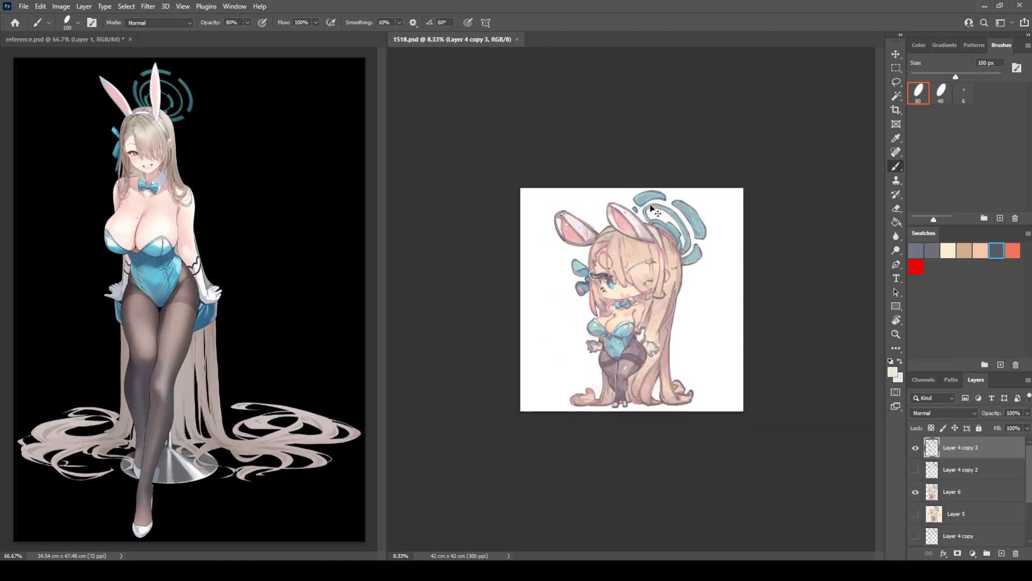
# Step: Check the drawing flipped horizontally, flip it back to its original orientation, and save it
pyautogui.hotkey('ctrl', 'shift', 'h')
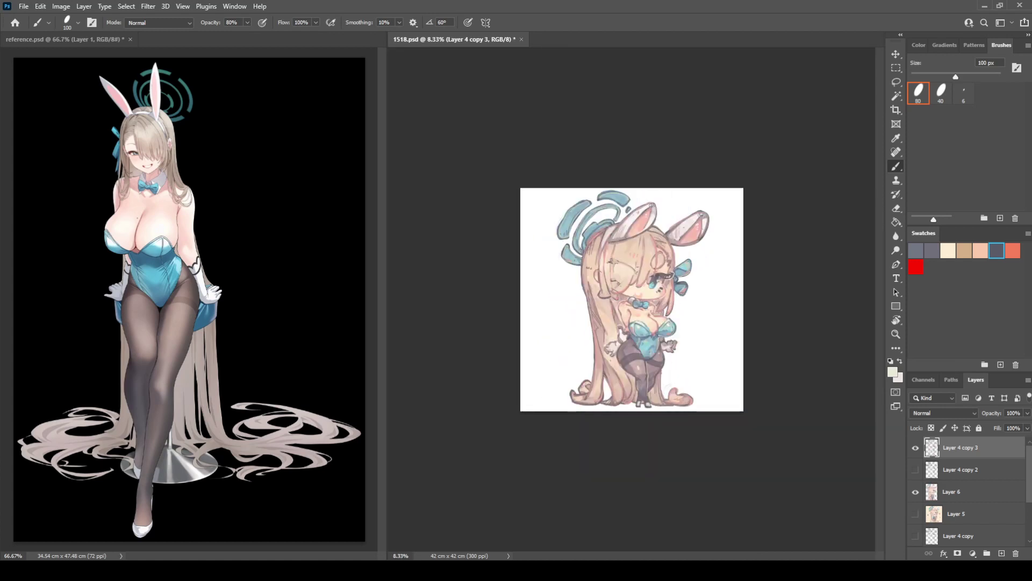
pyautogui.press('h')
pyautogui.hotkey('ctrl', '+')
pyautogui.hotkey('ctrl', 's')
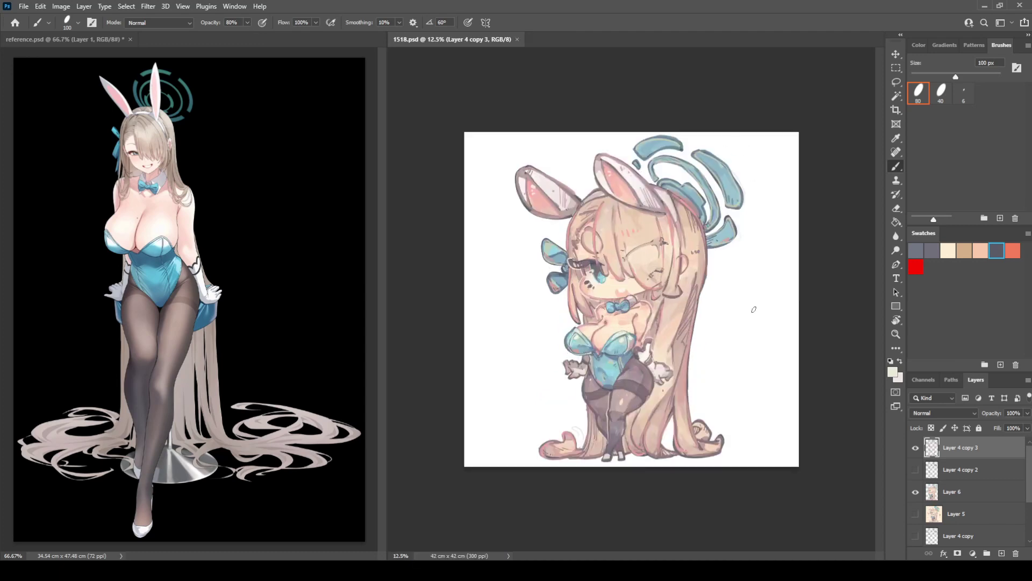
pyautogui.hotkey('ctrl', '+')
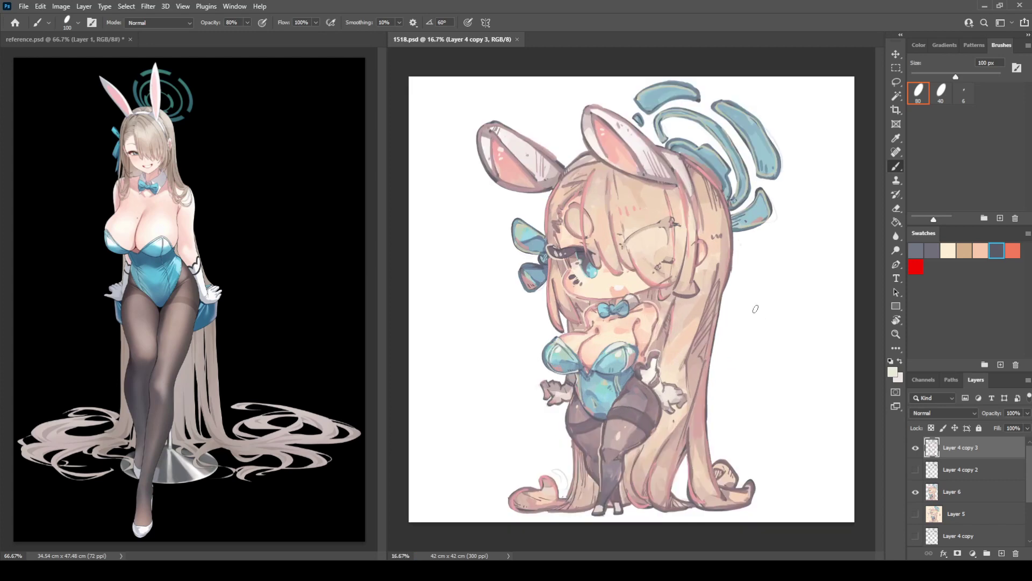
# Step: Duplicate the layers from Layer 6 up to Layer 4 copy 3, merge the duplicates into one layer, and keep the originals hidden
pyautogui.click(950, 492)
pyautogui.keyDown('shift'); pyautogui.click(950, 455); pyautogui.keyUp('shift')
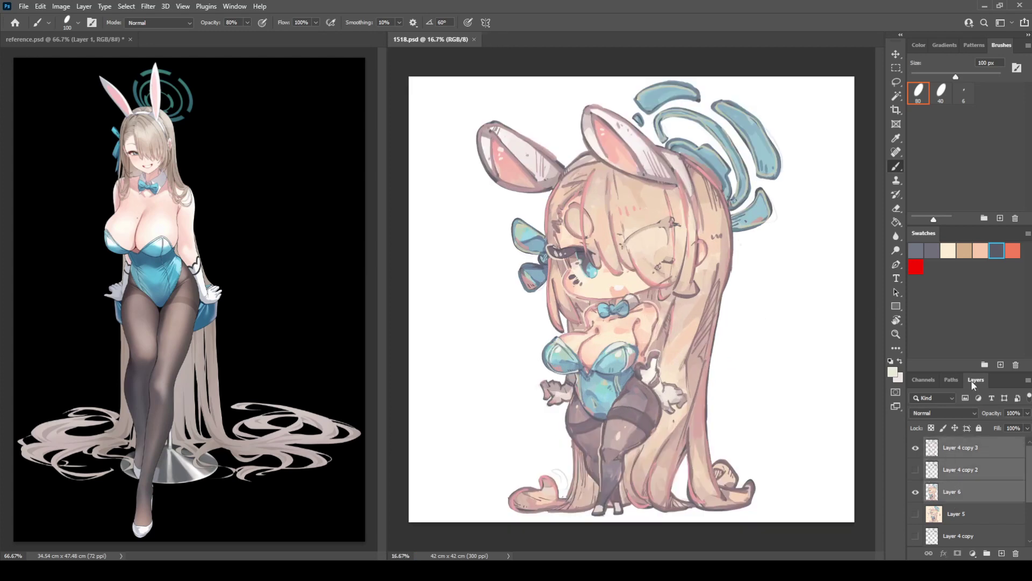
pyautogui.hotkey('ctrl', 'j')
pyautogui.hotkey('ctrl', 'e')
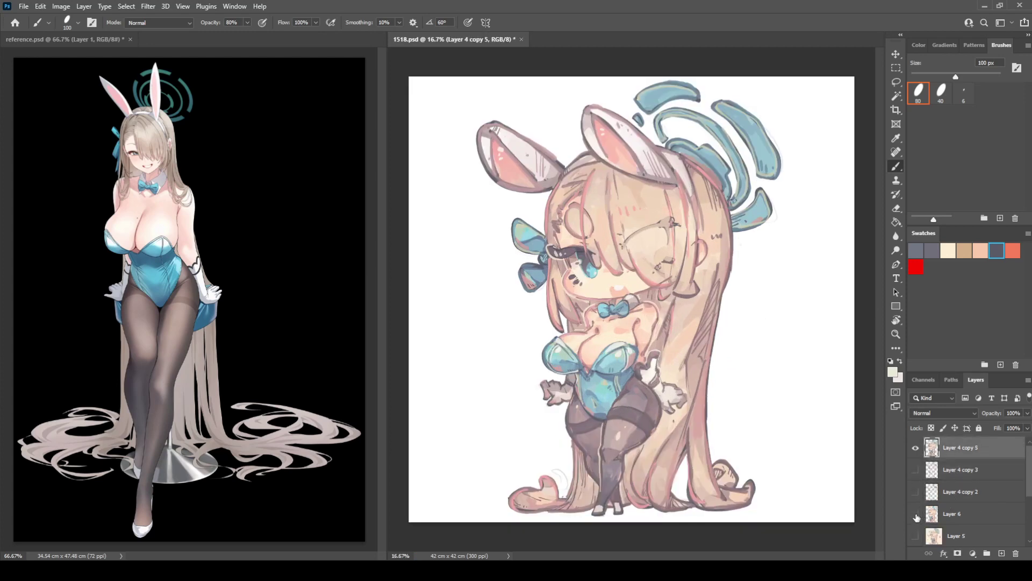
pyautogui.click(916, 515)
# Step: Try a red Stroke effect around the merged character on Layer 4 copy 5
pyautogui.press('space')
pyautogui.click(15, 185)
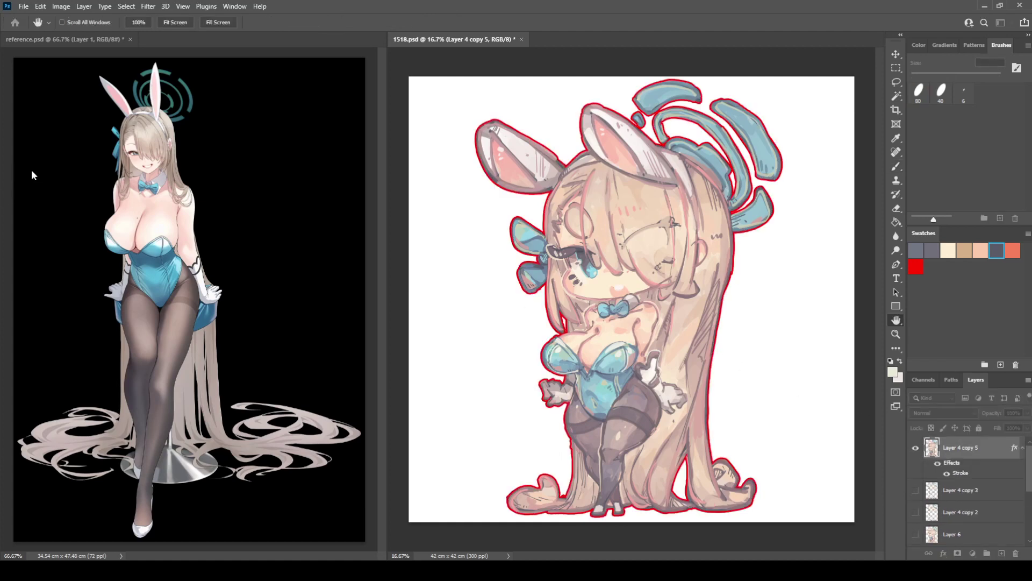
pyautogui.hotkey('ctrl', 'z')
# Step: Add a layer beneath the merged character and lasso a combined selection of freeform swirls and small blobs around the body
pyautogui.press('l')
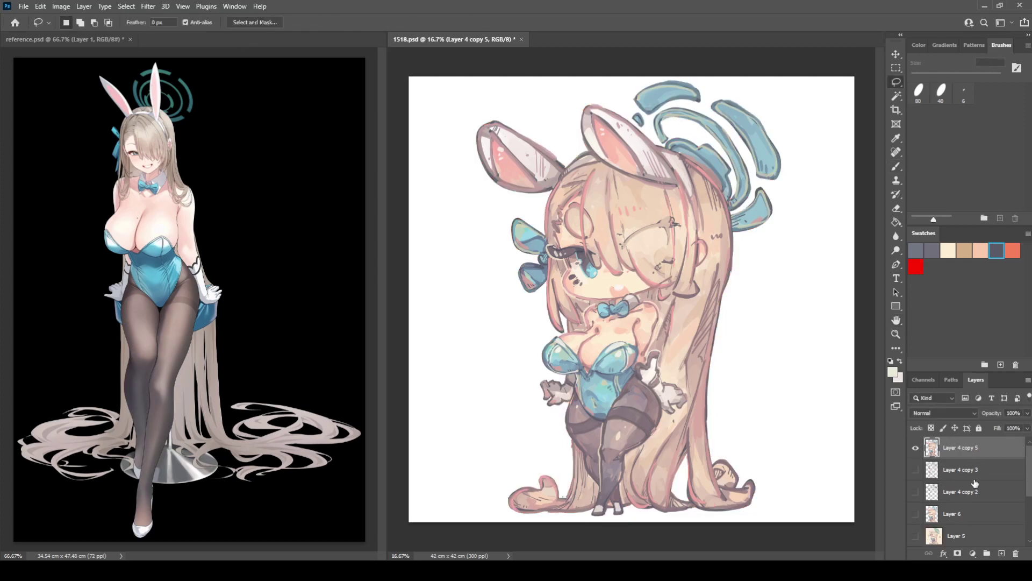
pyautogui.keyDown('ctrl'); pyautogui.click(1001, 553); pyautogui.keyUp('ctrl')
pyautogui.moveTo(612, 424)
pyautogui.mouseDown()
pyautogui.moveTo(478, 383)
pyautogui.moveTo(513, 402)
pyautogui.moveTo(627, 397)
pyautogui.moveTo(603, 423)
pyautogui.mouseUp()
pyautogui.moveTo(595, 460)
pyautogui.mouseDown()
pyautogui.moveTo(753, 415)
pyautogui.moveTo(692, 451)
pyautogui.mouseUp()
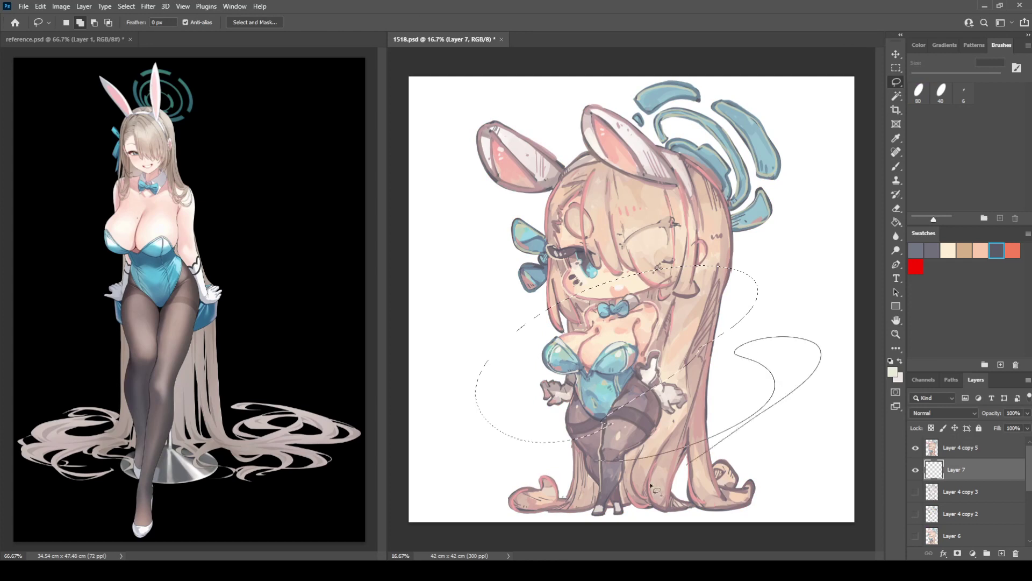
pyautogui.moveTo(477, 302)
pyautogui.mouseDown()
pyautogui.moveTo(451, 297)
pyautogui.moveTo(428, 310)
pyautogui.mouseUp()
pyautogui.moveTo(794, 277); pyautogui.dragTo(798, 299)
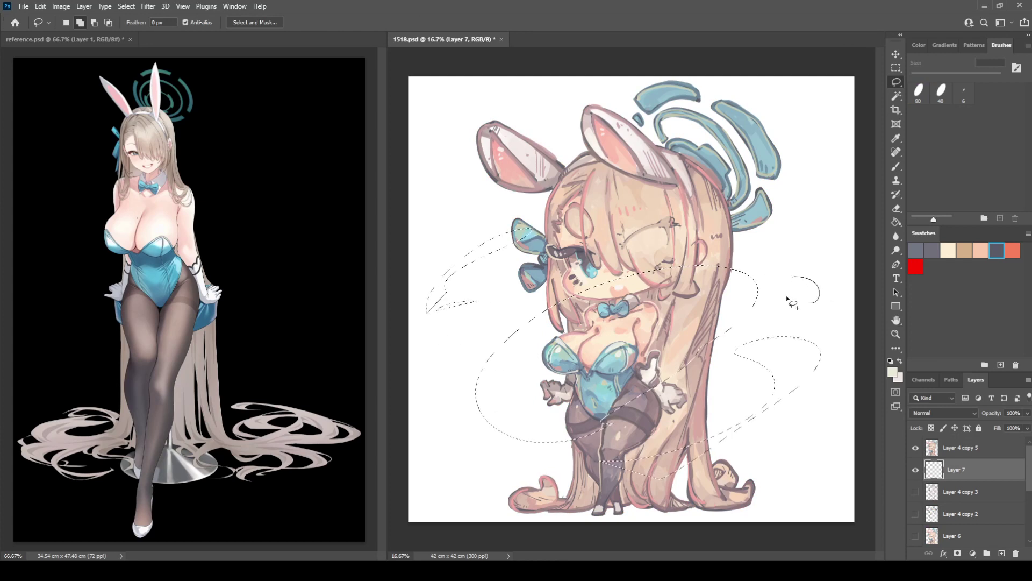
pyautogui.moveTo(462, 471); pyautogui.dragTo(452, 451)
# Step: Fill the selected swirl shapes on Layer 7 with a light blue sampled from the halo, and deselect
pyautogui.press('g')
pyautogui.keyDown('alt'); pyautogui.click(761, 208); pyautogui.keyUp('alt')
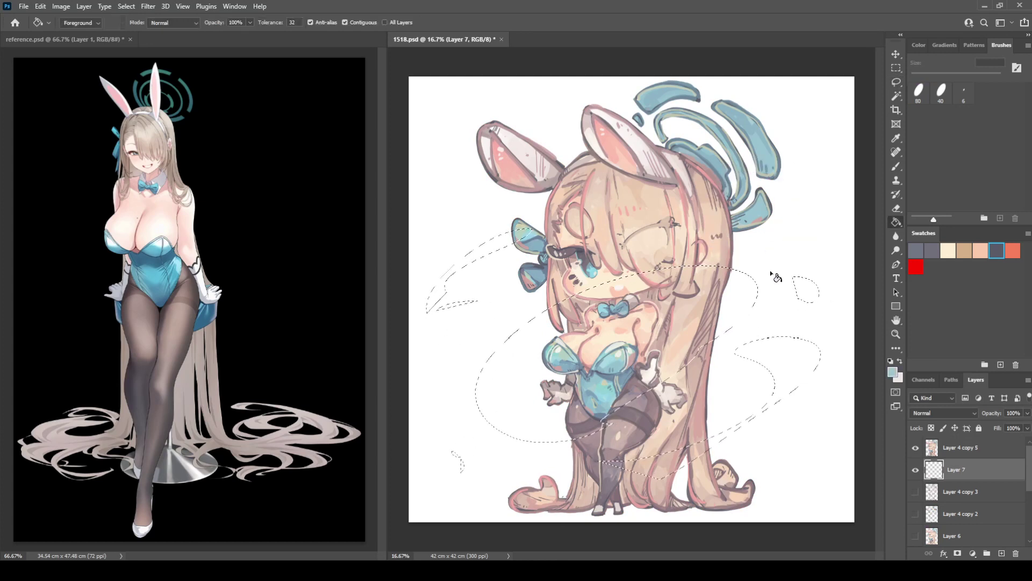
pyautogui.hotkey('alt', 'BackSpace')
pyautogui.hotkey('ctrl', 'd')
# Step: Paint a light-blue curl and small dots on the character's left side of the canvas with a 600 px brush
pyautogui.press('b')
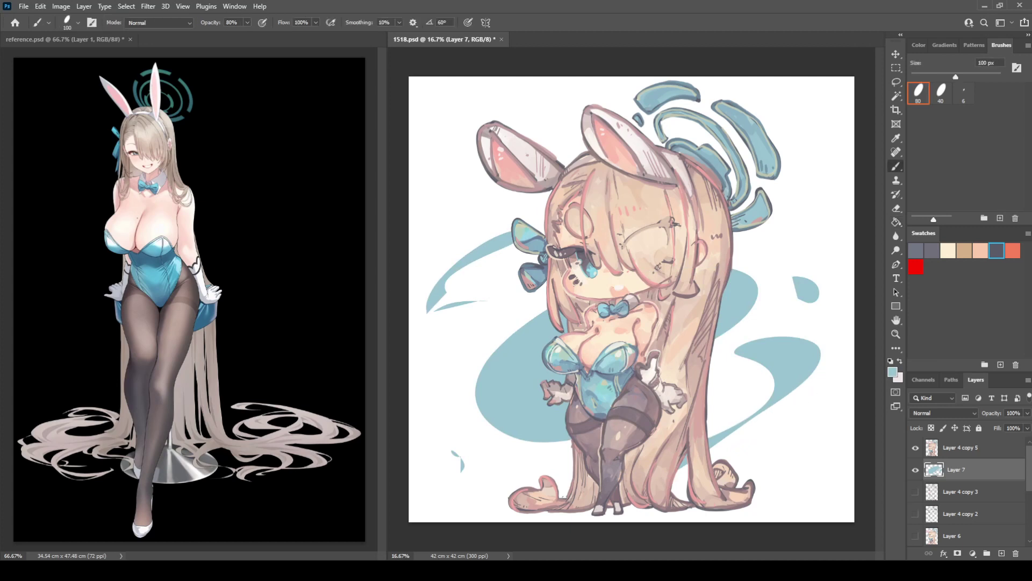
pyautogui.press(']')
pyautogui.press(']')
pyautogui.press(']')
pyautogui.press(']')
pyautogui.press(']')
pyautogui.press(']')
pyautogui.press(']')
pyautogui.press(']')
pyautogui.moveTo(476, 431)
pyautogui.mouseDown()
pyautogui.moveTo(431, 467)
pyautogui.moveTo(495, 456)
pyautogui.mouseUp()
pyautogui.click(509, 451)
pyautogui.click(443, 350)
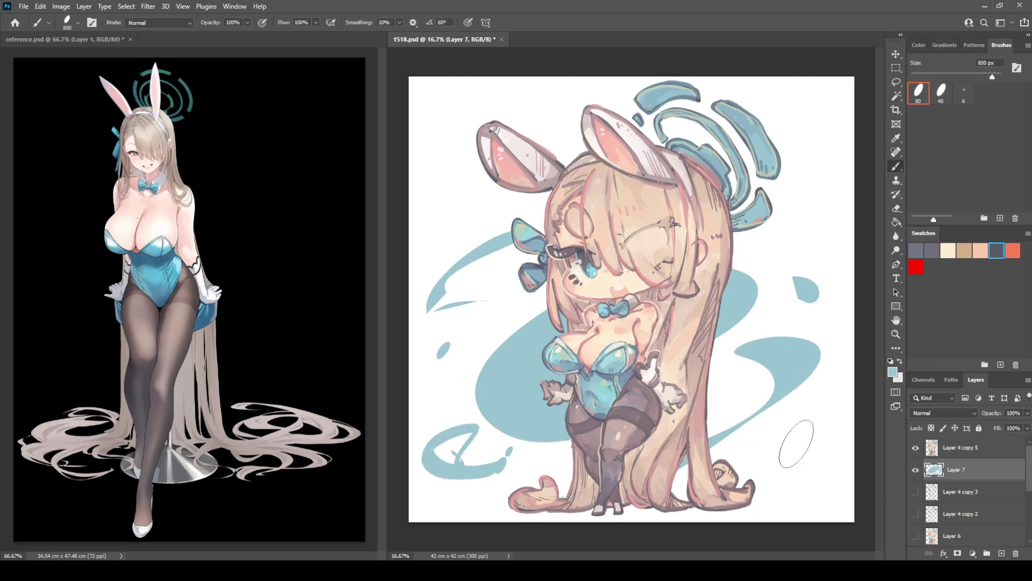
# Step: Extend the background with 700 px light-blue strokes below the ribbon, beside the feet, and around the blob near the long hair
pyautogui.press(']')
pyautogui.moveTo(656, 469); pyautogui.dragTo(765, 460)
pyautogui.click(729, 403)
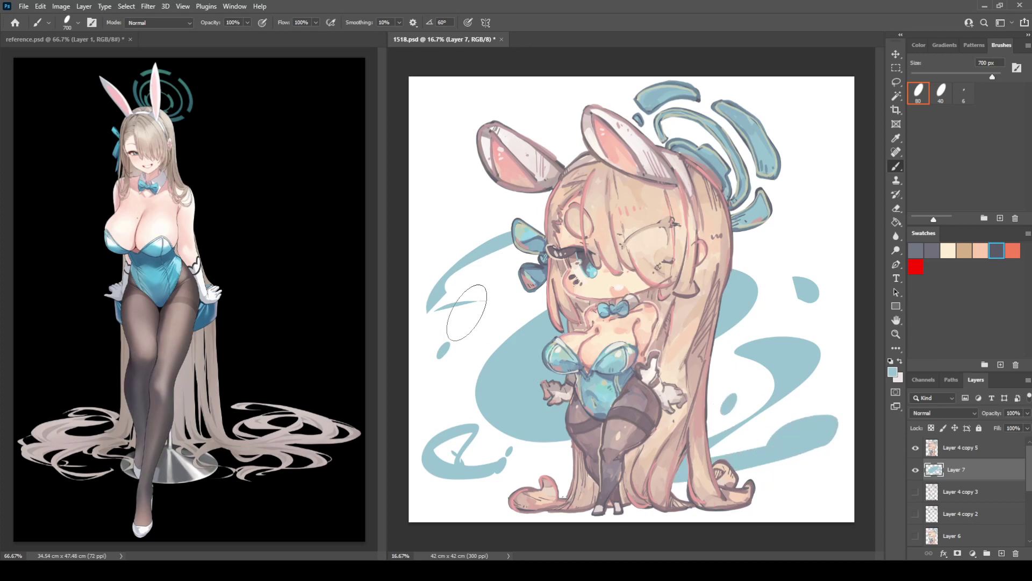
pyautogui.moveTo(449, 329); pyautogui.dragTo(540, 276)
pyautogui.moveTo(540, 275)
pyautogui.mouseDown()
pyautogui.moveTo(452, 367)
pyautogui.moveTo(488, 359)
pyautogui.mouseUp()
pyautogui.moveTo(765, 321); pyautogui.dragTo(789, 312)
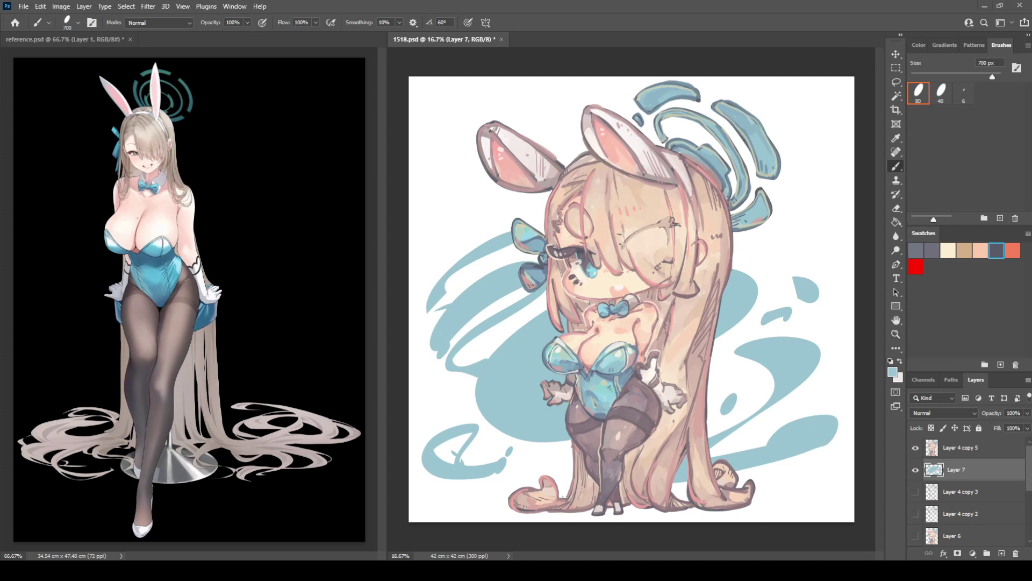
pyautogui.hotkey('ctrl', 'z')
pyautogui.moveTo(778, 296)
pyautogui.mouseDown()
pyautogui.moveTo(770, 321)
pyautogui.moveTo(820, 323)
pyautogui.mouseUp()
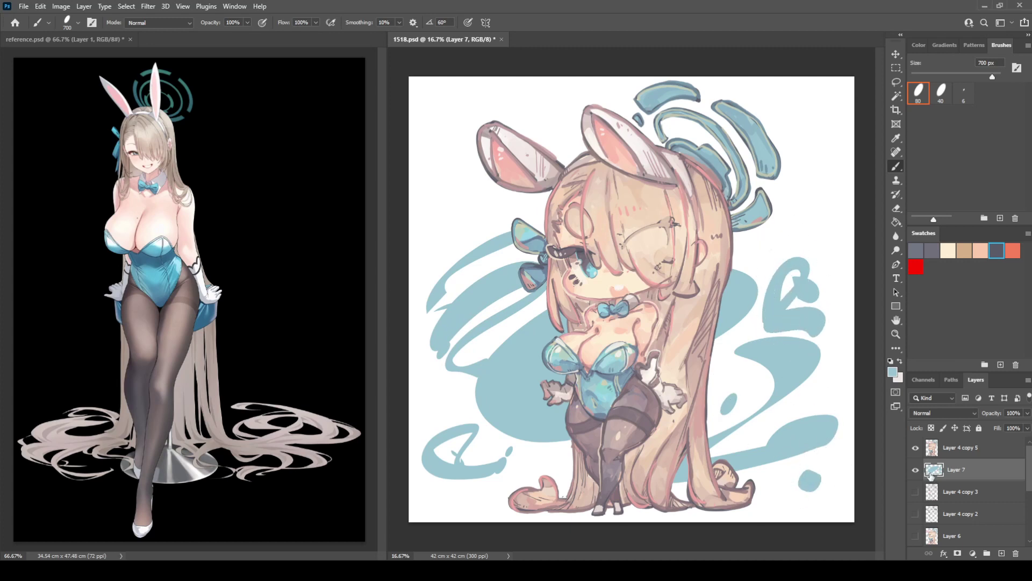
# Step: Load the character's outline as a selection, expand it, delete that area from Layer 7 to leave a white border, and deselect
pyautogui.press('e')
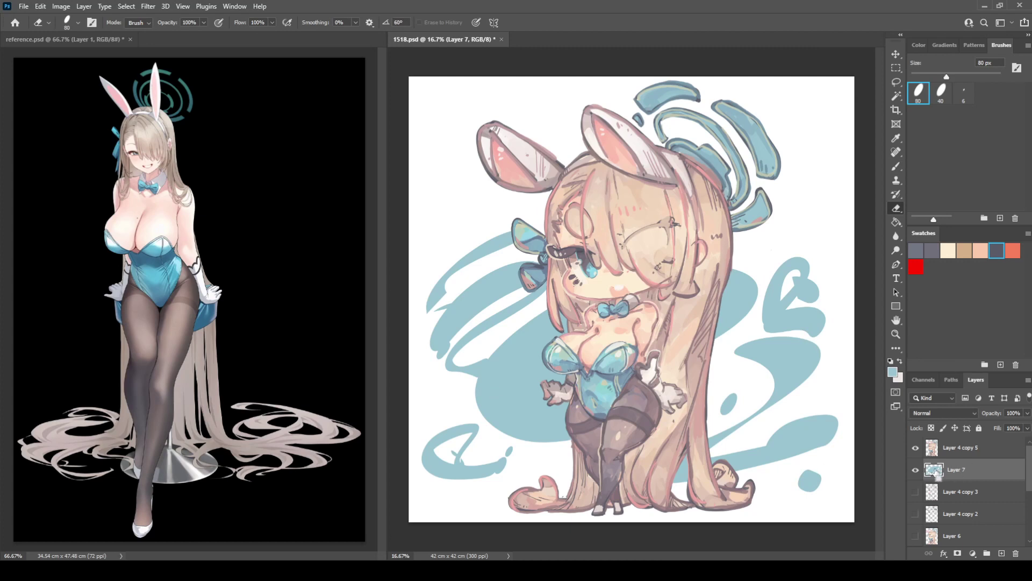
pyautogui.keyDown('ctrl'); pyautogui.click(931, 449); pyautogui.keyUp('ctrl')
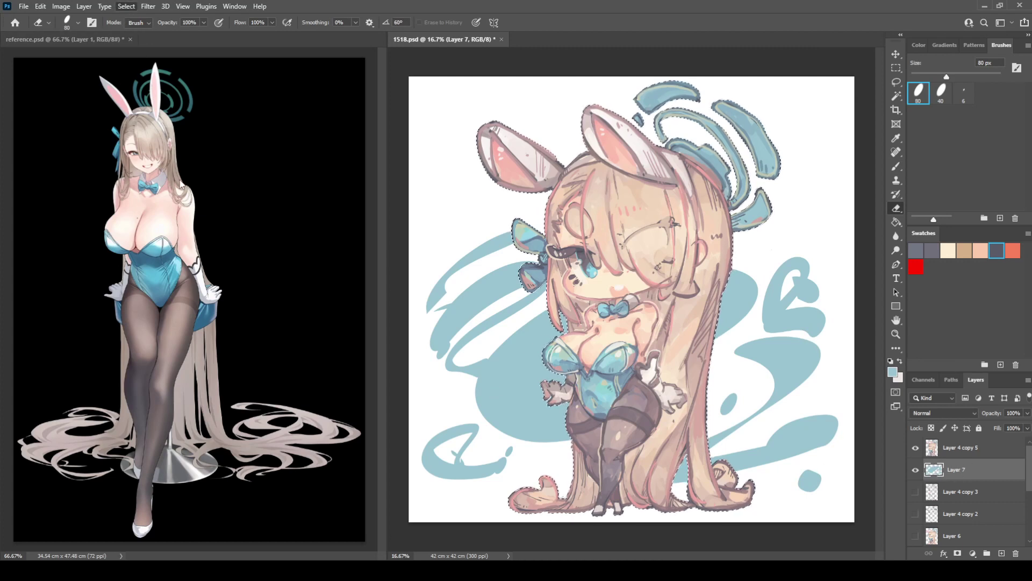
pyautogui.click(271, 189)
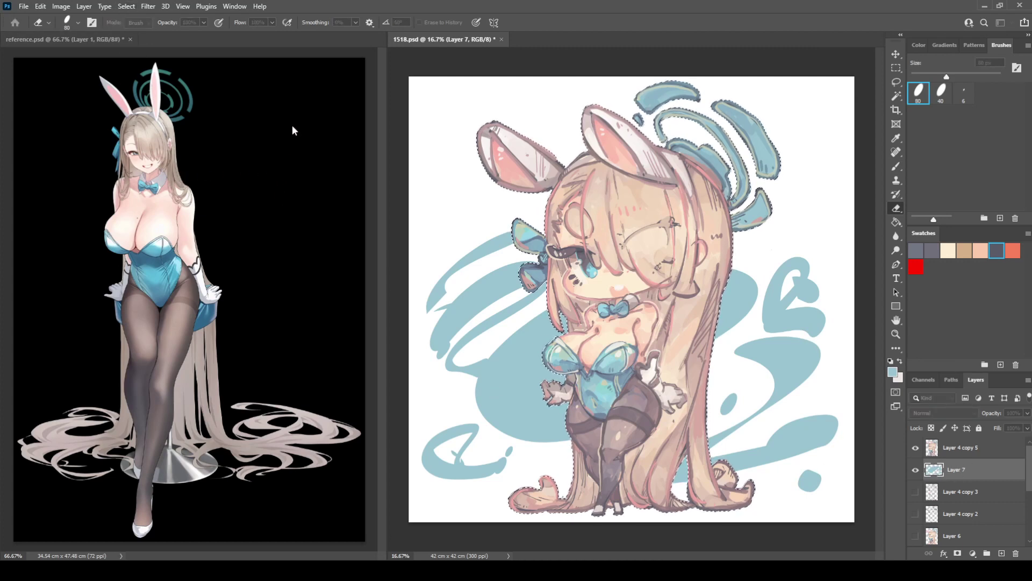
pyautogui.click(293, 125)
pyautogui.press('Delete')
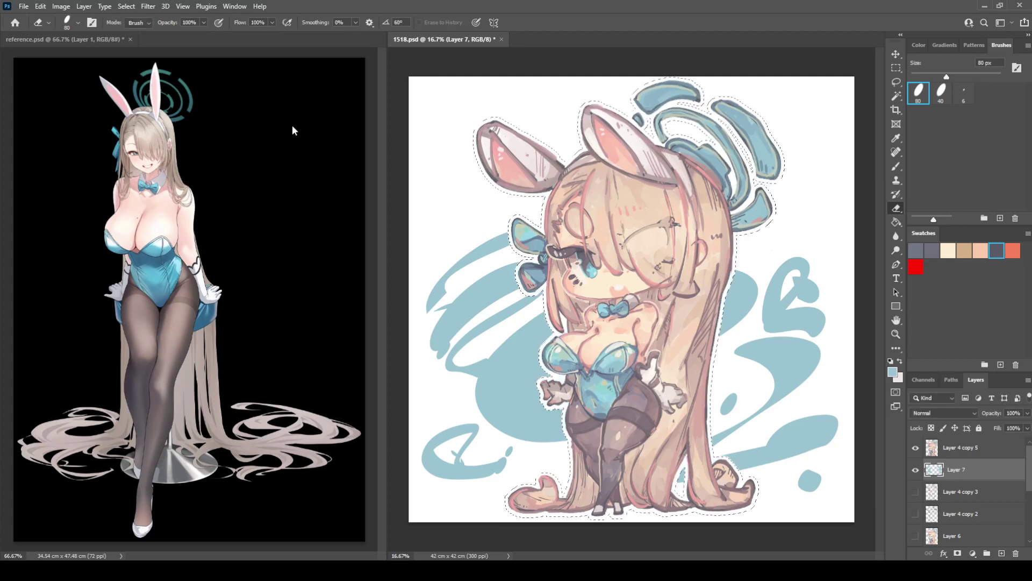
pyautogui.hotkey('ctrl', 'd')
# Step: Erase a curl near the gloved hand and a small smiley face in the blue shapes with a 200 px eraser
pyautogui.press('[')
pyautogui.press(']')
pyautogui.press(']')
pyautogui.press(']')
pyautogui.press(']')
pyautogui.press(']')
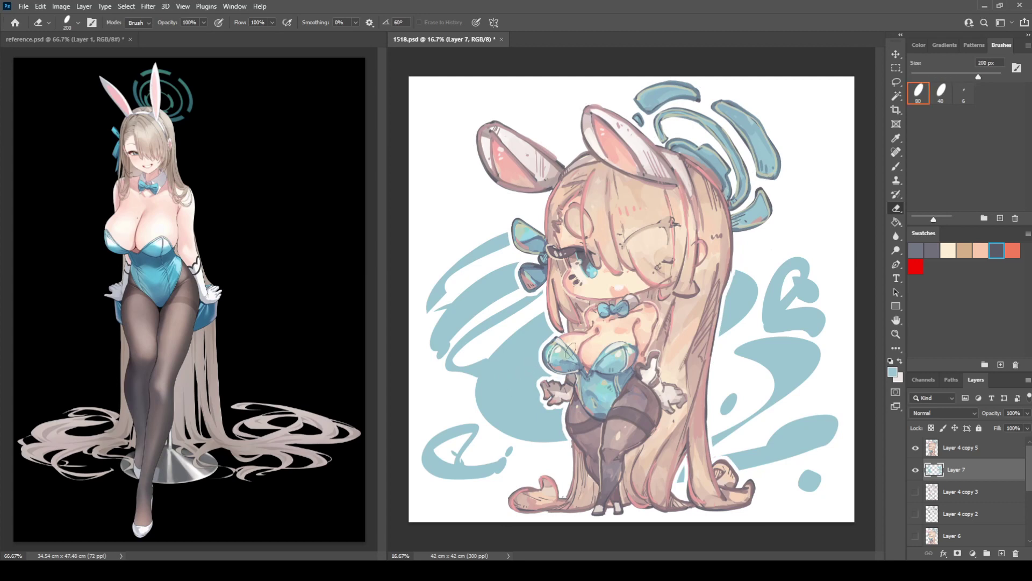
pyautogui.moveTo(510, 373); pyautogui.dragTo(524, 406)
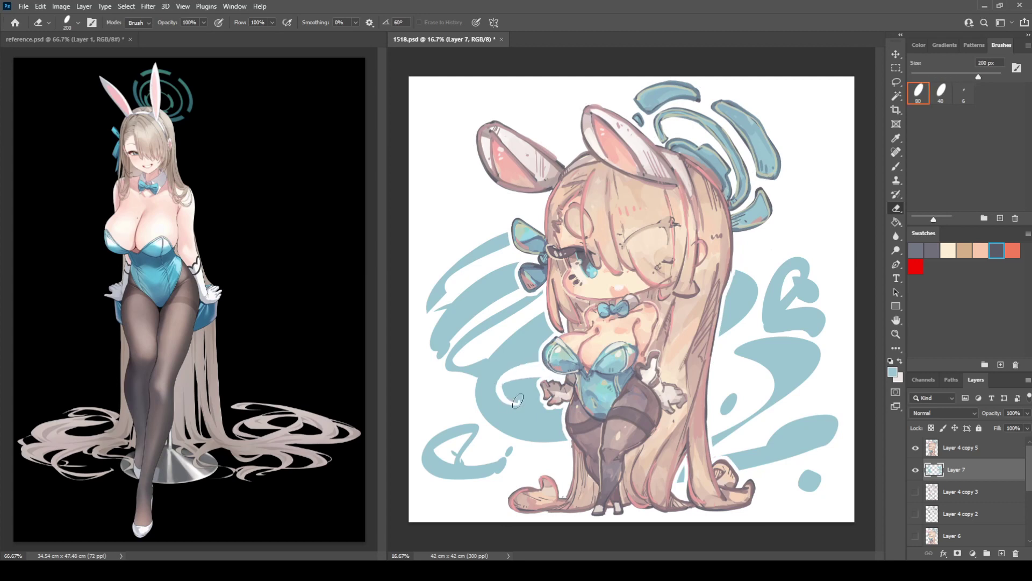
pyautogui.click(790, 364)
pyautogui.moveTo(789, 354); pyautogui.dragTo(804, 365)
# Step: Add a new layer above the blue background shapes and set the brush size to 500 px
pyautogui.click(1001, 553)
pyautogui.press('b')
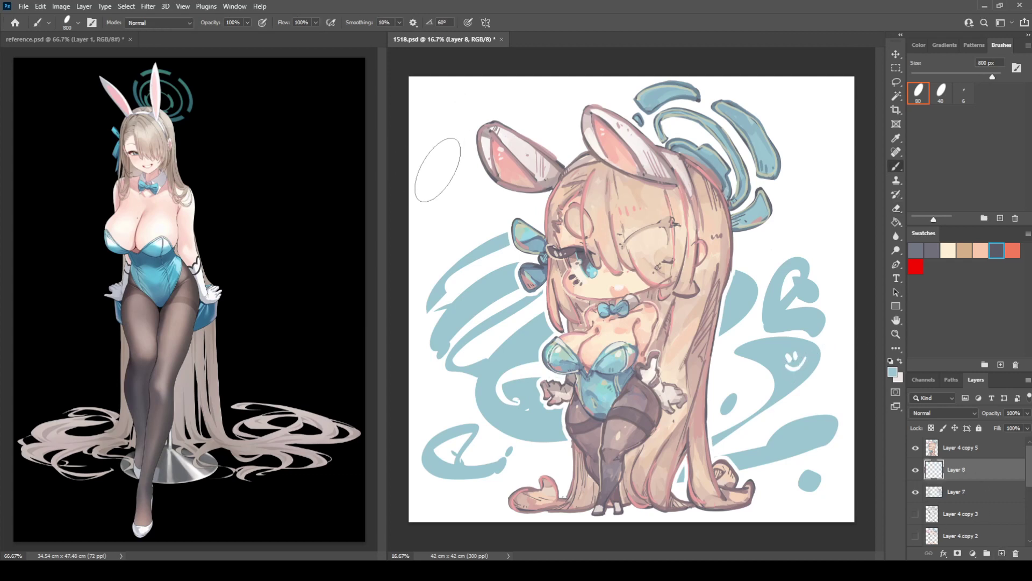
pyautogui.press('[')
pyautogui.press('[')
# Step: Try hand-lettering the number 1518 in light blue beside the bunny ear
pyautogui.moveTo(429, 186); pyautogui.dragTo(438, 225)
pyautogui.hotkey('ctrl', 'z')
pyautogui.moveTo(429, 175)
pyautogui.mouseDown()
pyautogui.moveTo(443, 198)
pyautogui.moveTo(426, 188)
pyautogui.moveTo(437, 215)
pyautogui.moveTo(441, 187)
pyautogui.moveTo(463, 208)
pyautogui.mouseUp()
pyautogui.hotkey('ctrl', 'z')
pyautogui.hotkey('ctrl', 'z')
pyautogui.moveTo(477, 189); pyautogui.dragTo(471, 181)
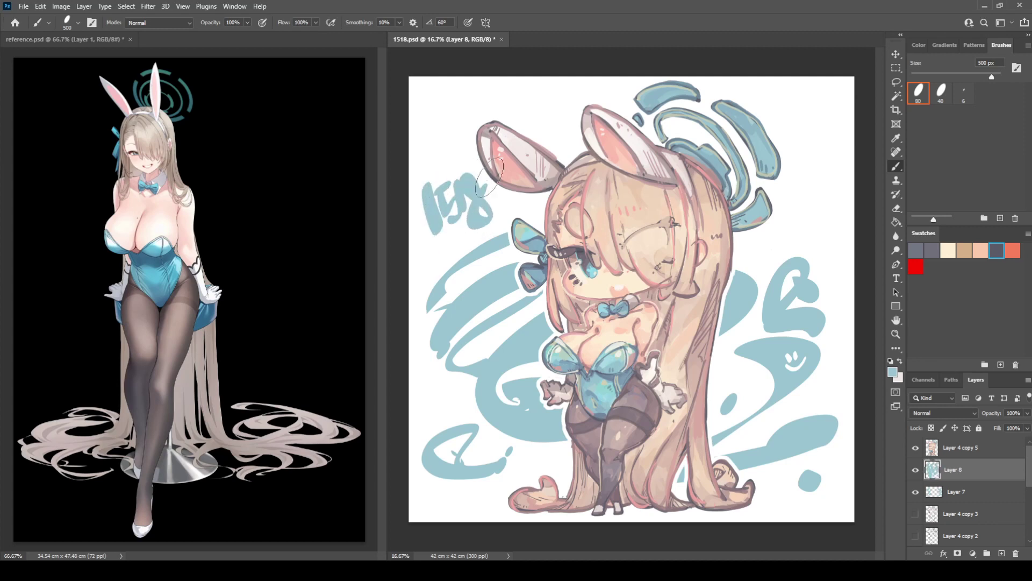
pyautogui.hotkey('ctrl', 'z')
pyautogui.hotkey('ctrl', 'z')
pyautogui.hotkey('ctrl', 'z')
pyautogui.hotkey('ctrl', 'z')
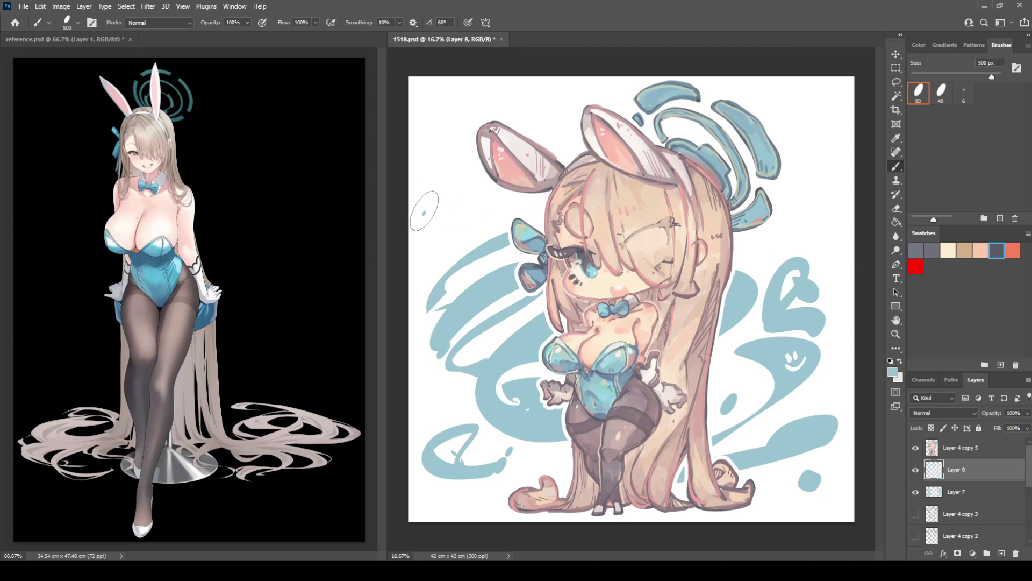
# Step: Hand-letter 1518 on Layer 8 in light blue between the bunny ear and the background swirls
pyautogui.moveTo(426, 201)
pyautogui.mouseDown()
pyautogui.moveTo(431, 247)
pyautogui.moveTo(437, 219)
pyautogui.mouseUp()
pyautogui.moveTo(437, 218)
pyautogui.mouseDown()
pyautogui.moveTo(451, 231)
pyautogui.moveTo(442, 241)
pyautogui.mouseUp()
pyautogui.moveTo(455, 198)
pyautogui.mouseDown()
pyautogui.moveTo(467, 233)
pyautogui.moveTo(472, 189)
pyautogui.moveTo(487, 229)
pyautogui.moveTo(490, 193)
pyautogui.moveTo(456, 207)
pyautogui.moveTo(464, 220)
pyautogui.moveTo(493, 222)
pyautogui.moveTo(487, 193)
pyautogui.mouseUp()
pyautogui.hotkey('ctrl', 'z')
pyautogui.hotkey('ctrl', 'z')
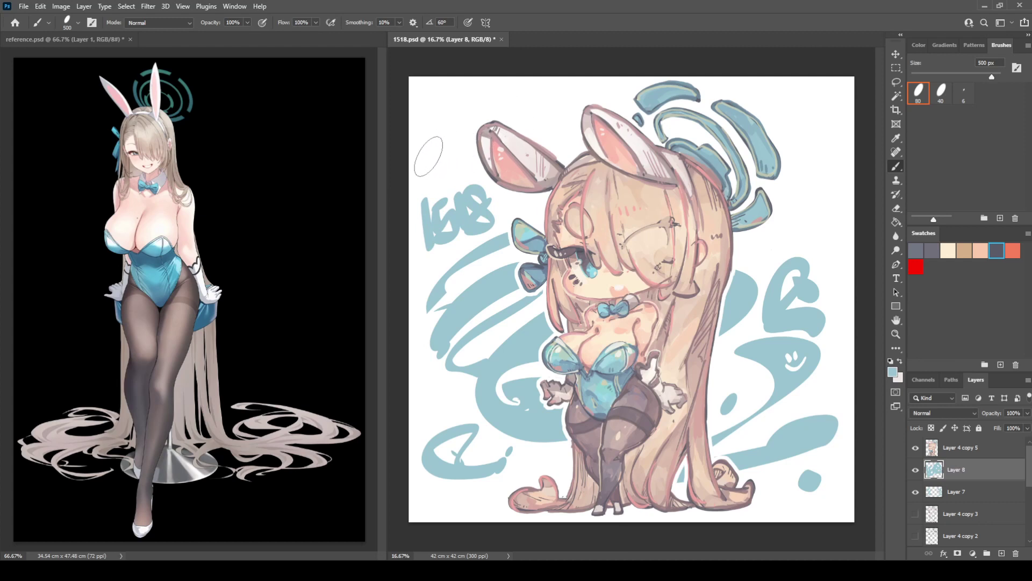
# Step: Write the date 26FEB23 above the 1518 lettering with a 150 px light-blue brush
pyautogui.press('p')
pyautogui.press('b')
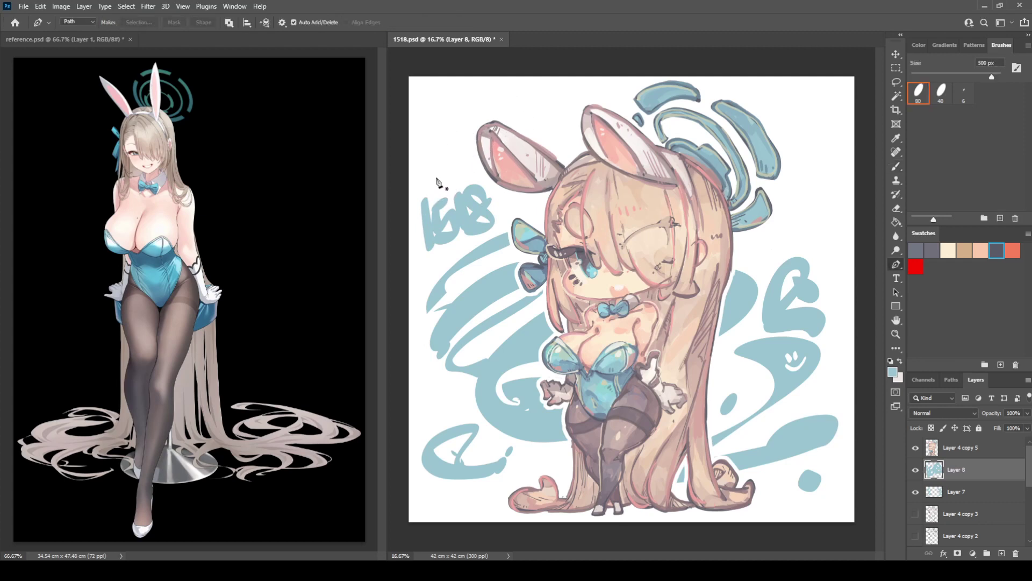
pyautogui.press('[')
pyautogui.press('[')
pyautogui.press('[')
pyautogui.press('[')
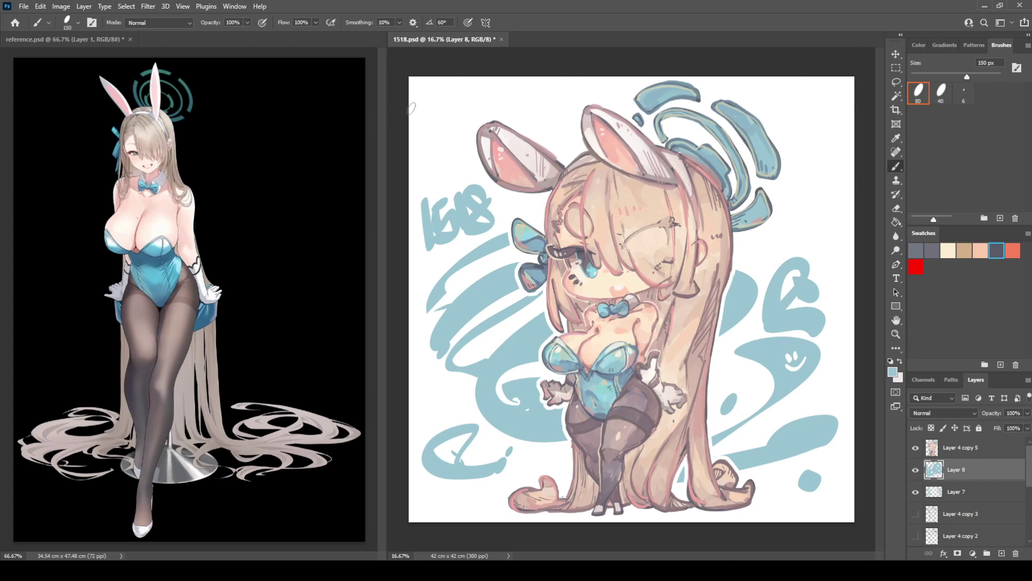
pyautogui.hotkey('ctrl', '+')
pyautogui.moveTo(568, 213); pyautogui.dragTo(732, 282)
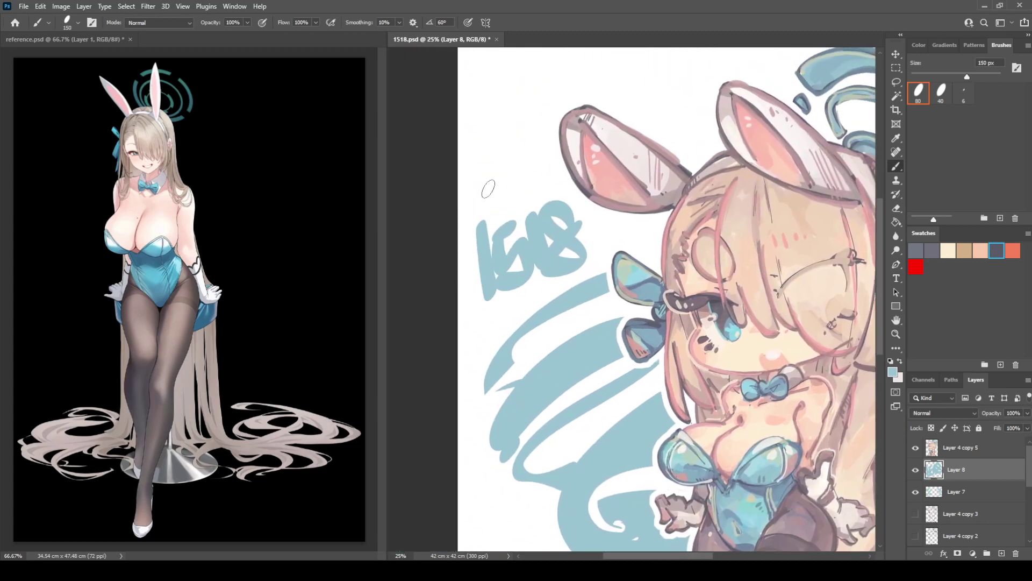
pyautogui.moveTo(478, 200)
pyautogui.mouseDown()
pyautogui.moveTo(476, 210)
pyautogui.moveTo(493, 192)
pyautogui.moveTo(501, 203)
pyautogui.moveTo(520, 192)
pyautogui.moveTo(538, 201)
pyautogui.mouseUp()
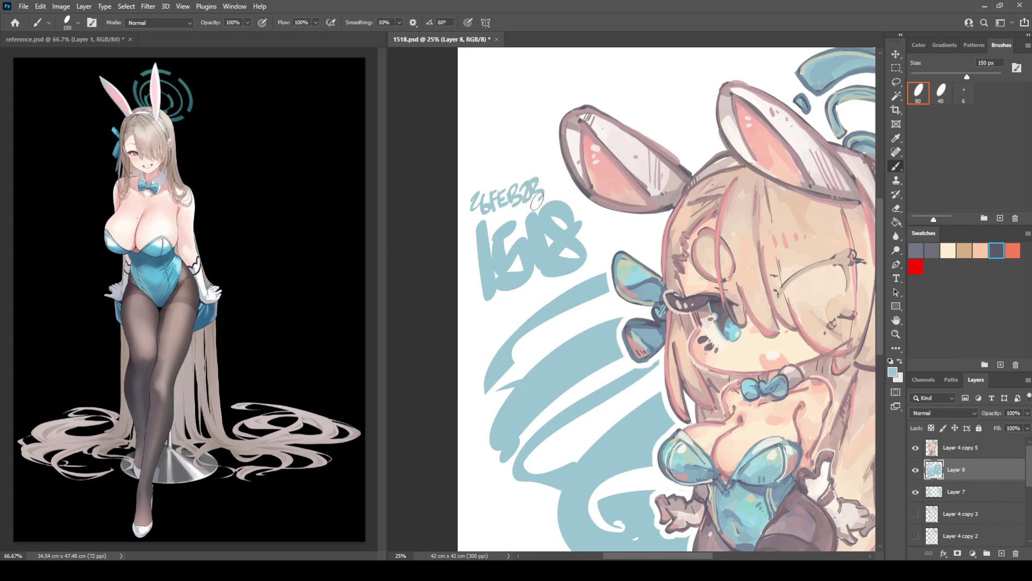
pyautogui.click(556, 192)
# Step: Transform the lettering on Layer 8, enlarging and slanting it to fit the space beside the hair ribbon
pyautogui.hotkey('ctrl', 't')
pyautogui.moveTo(588, 302); pyautogui.dragTo(582, 296)
pyautogui.moveTo(553, 225)
pyautogui.mouseDown()
pyautogui.moveTo(539, 207)
pyautogui.moveTo(547, 216)
pyautogui.mouseUp()
pyautogui.moveTo(577, 170); pyautogui.dragTo(582, 165)
pyautogui.moveTo(558, 205); pyautogui.dragTo(604, 187)
pyautogui.moveTo(570, 238); pyautogui.dragTo(573, 249)
pyautogui.press('Return')
pyautogui.press('b')
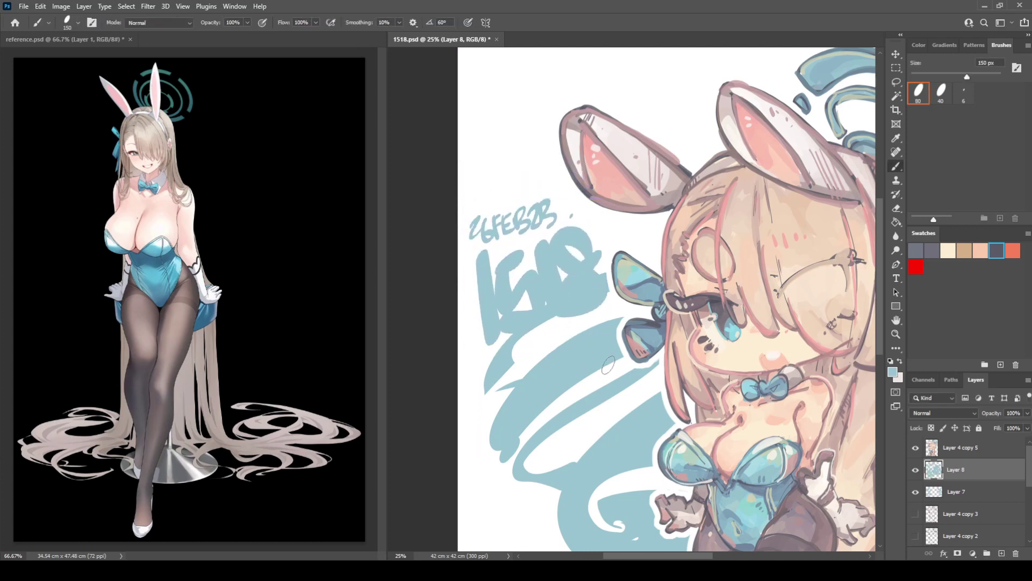
# Step: Erase the uppermost background swirls on Layer 7 beneath the 1518 lettering
pyautogui.hotkey('alt', '[')
pyautogui.press('e')
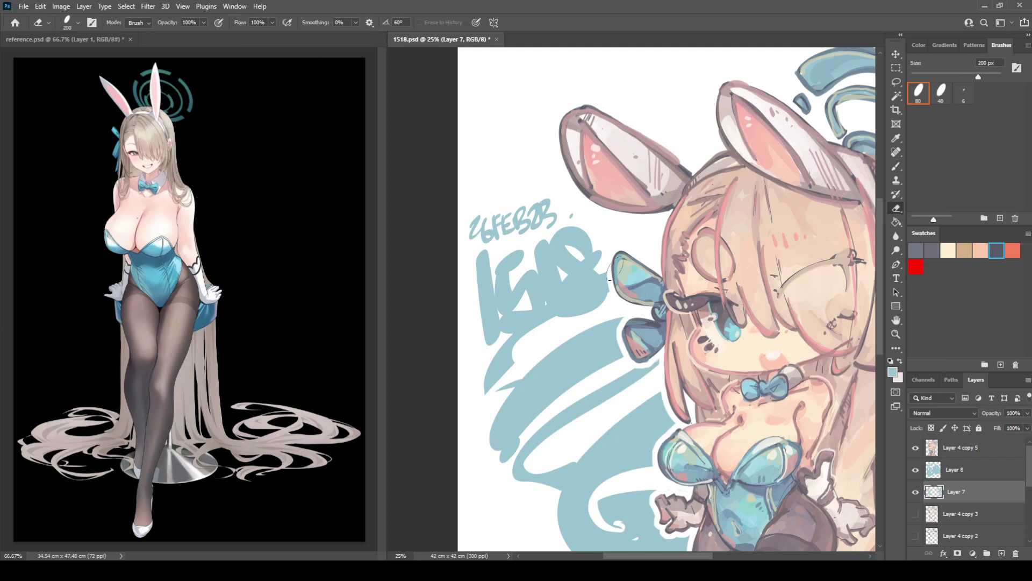
pyautogui.moveTo(540, 301)
pyautogui.mouseDown()
pyautogui.moveTo(503, 350)
pyautogui.moveTo(543, 328)
pyautogui.moveTo(566, 349)
pyautogui.moveTo(457, 445)
pyautogui.moveTo(590, 334)
pyautogui.mouseUp()
# Step: Write two small lines of light-blue signature text below 1518 on Layer 8, undoing the faulty strokes
pyautogui.press('b')
pyautogui.hotkey('alt', ']')
pyautogui.moveTo(496, 345)
pyautogui.mouseDown()
pyautogui.moveTo(533, 334)
pyautogui.moveTo(529, 349)
pyautogui.moveTo(560, 321)
pyautogui.moveTo(596, 321)
pyautogui.mouseUp()
pyautogui.moveTo(489, 365)
pyautogui.mouseDown()
pyautogui.moveTo(531, 354)
pyautogui.moveTo(528, 364)
pyautogui.moveTo(576, 347)
pyautogui.moveTo(590, 327)
pyautogui.moveTo(615, 323)
pyautogui.mouseUp()
pyautogui.hotkey('ctrl', 'z')
pyautogui.hotkey('ctrl', 'z')
pyautogui.hotkey('ctrl', 'z')
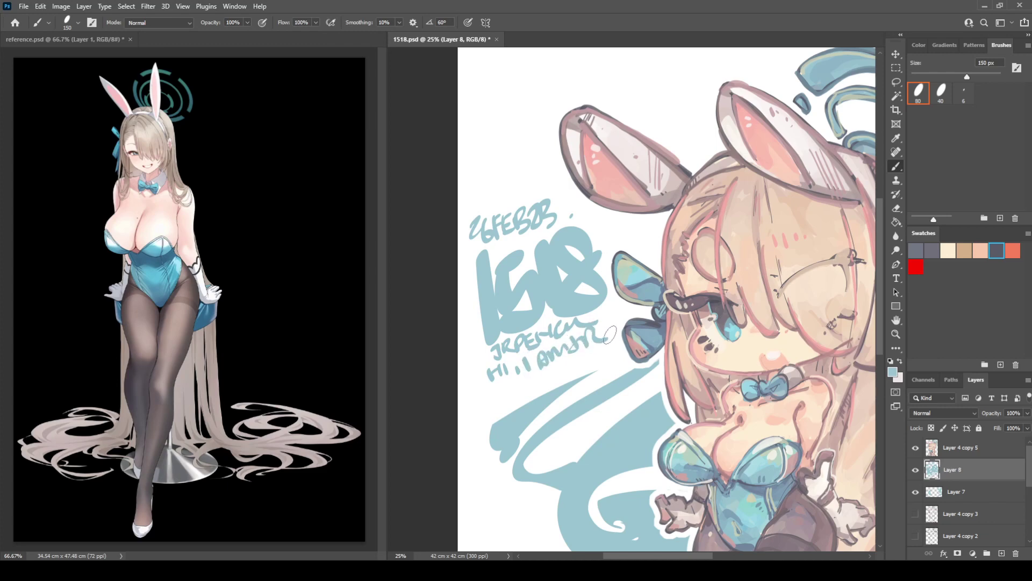
# Step: Flip the whole artwork horizontally, then mirror the lettering on Layer 8 with a width of -100% and reposition it beside the hair ribbon
pyautogui.hotkey('ctrl', '-')
pyautogui.hotkey('ctrl', '-')
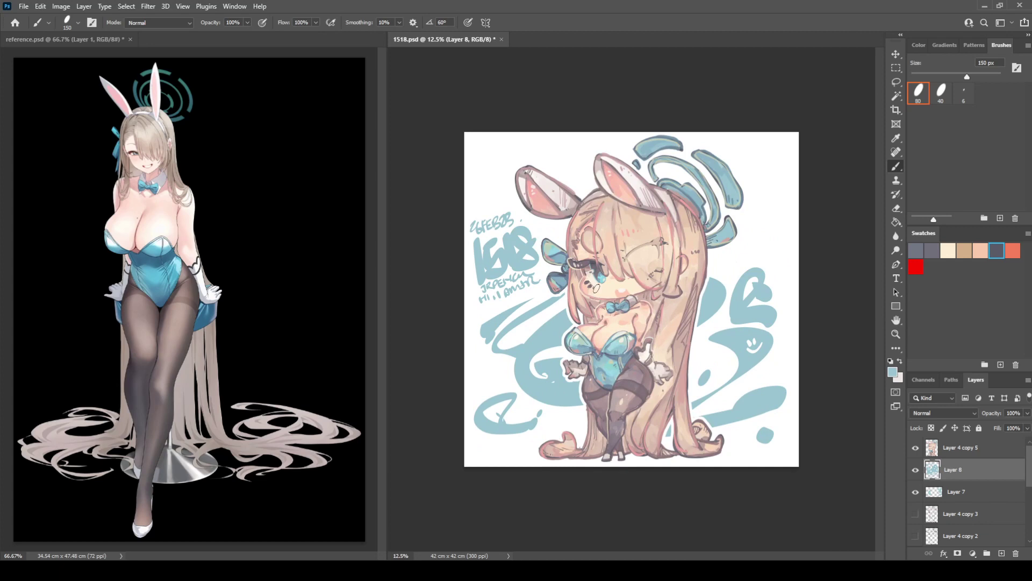
pyautogui.hotkey('ctrl', 'shift', 'h')
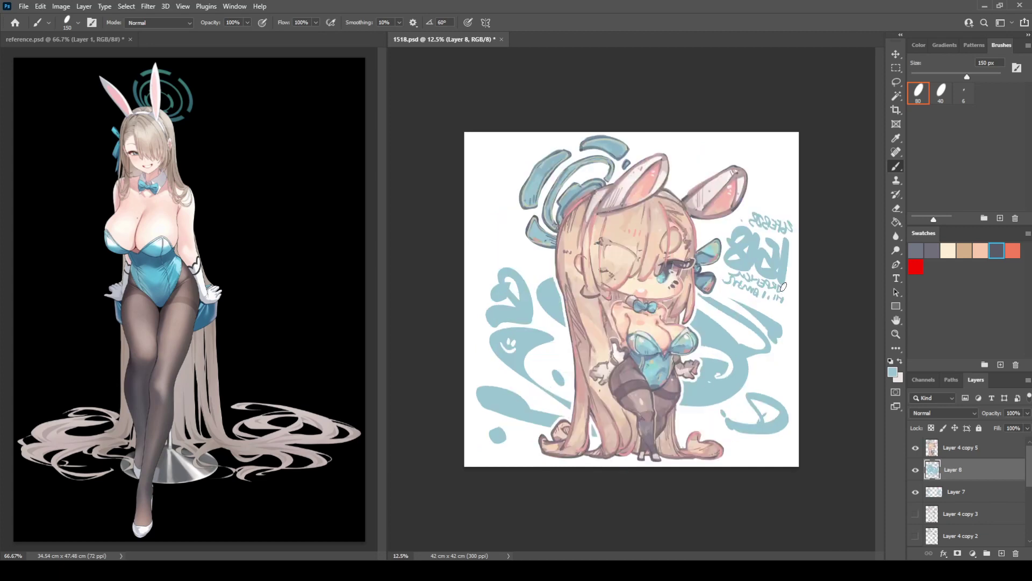
pyautogui.hotkey('ctrl', 't')
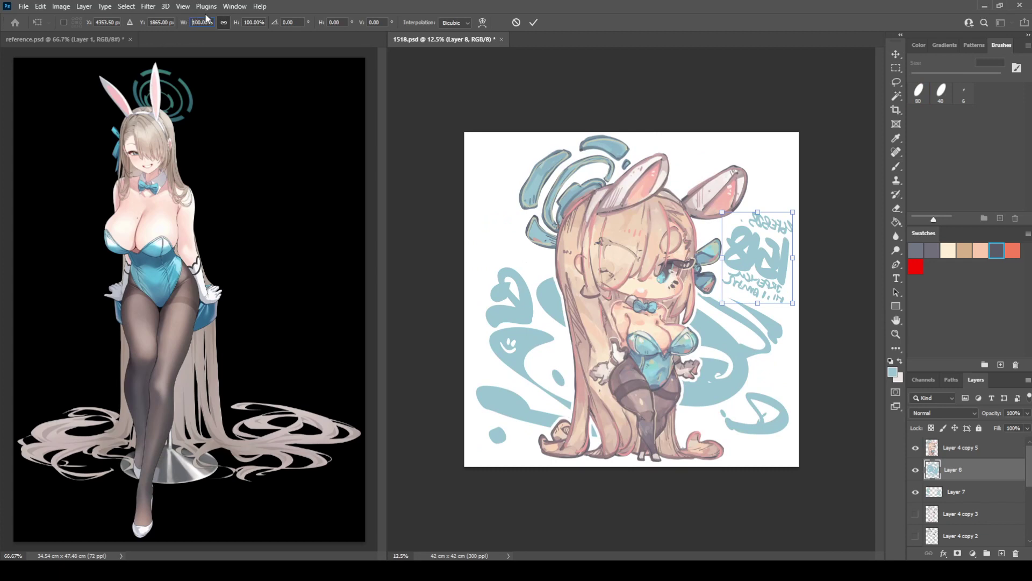
pyautogui.write('-100')
pyautogui.press('Return')
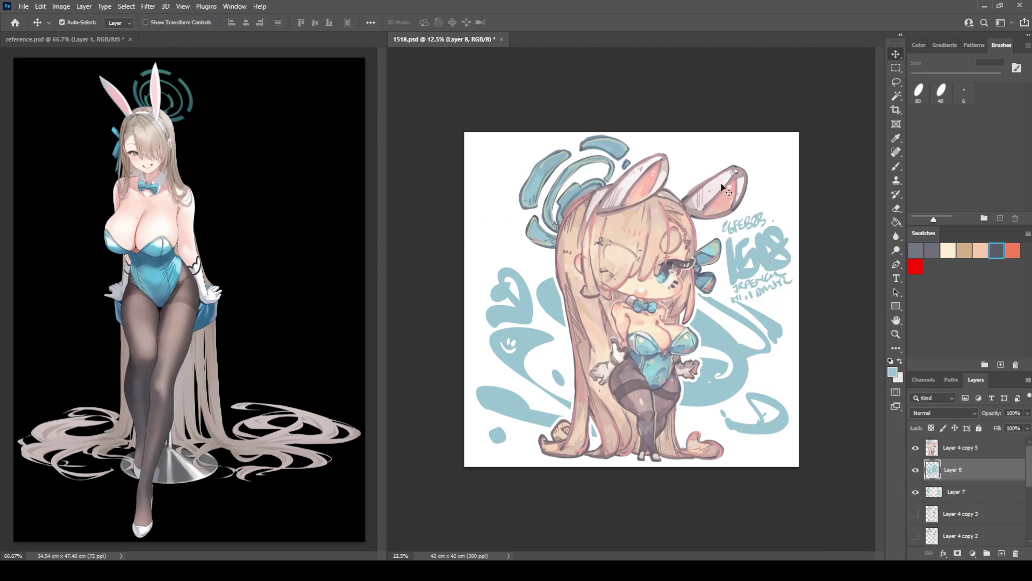
pyautogui.moveTo(786, 251); pyautogui.dragTo(783, 254)
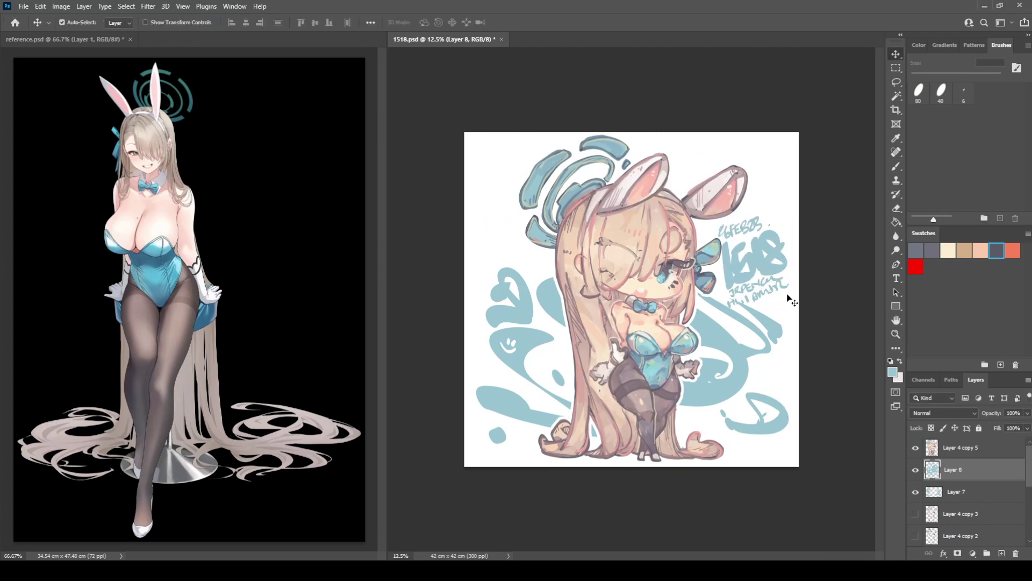
# Step: Erase the top of the background swirls on Layer 7 just beneath the signature lines
pyautogui.click(780, 329)
pyautogui.press('e')
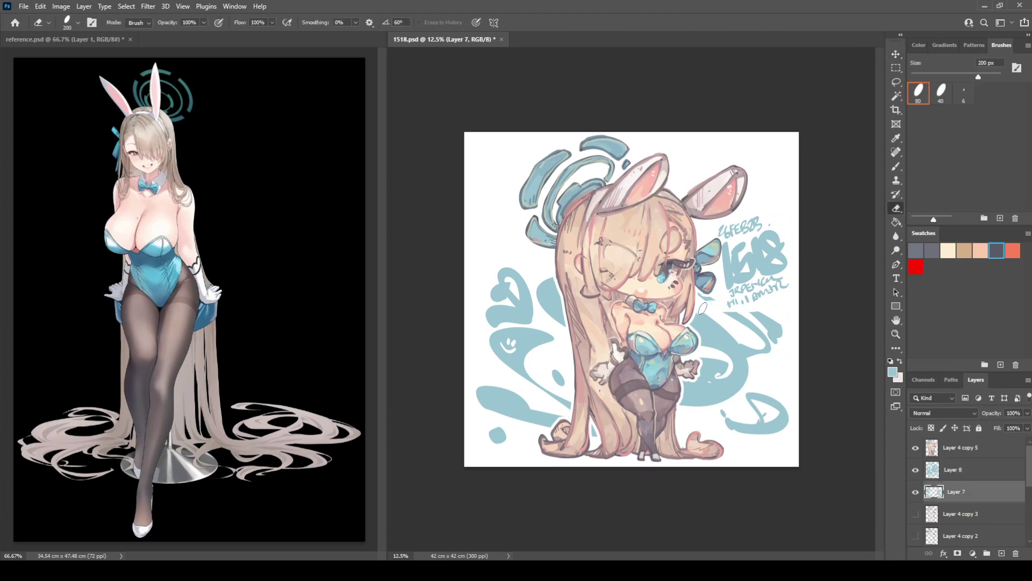
pyautogui.hotkey('ctrl', 'z')
pyautogui.press('v')
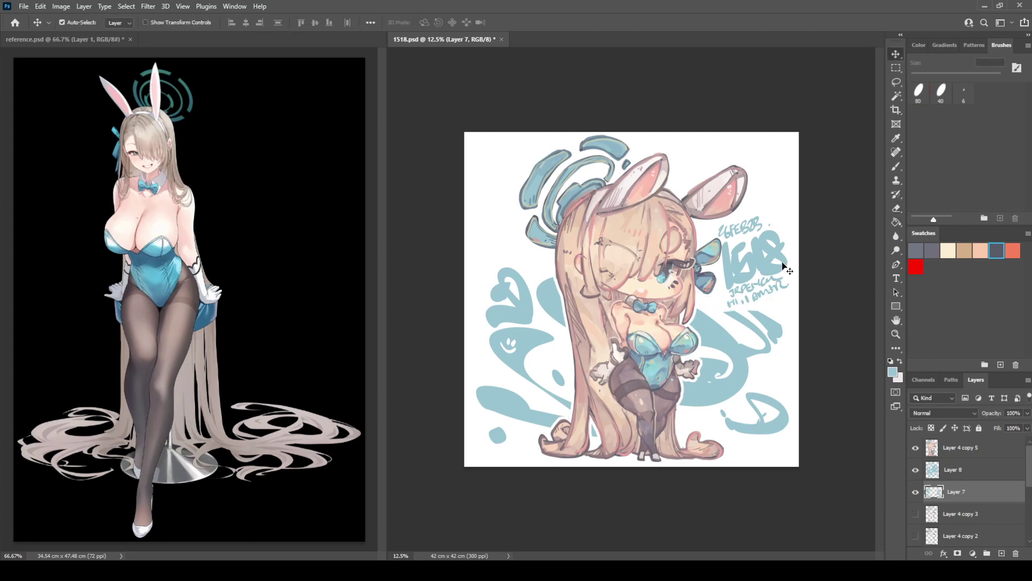
# Step: Enlarge the Layer 8 lettering slightly and nudge it into the space between the hair ribbon and the canvas edge
pyautogui.click(785, 269)
pyautogui.moveTo(785, 269); pyautogui.dragTo(790, 269)
pyautogui.hotkey('ctrl', 't')
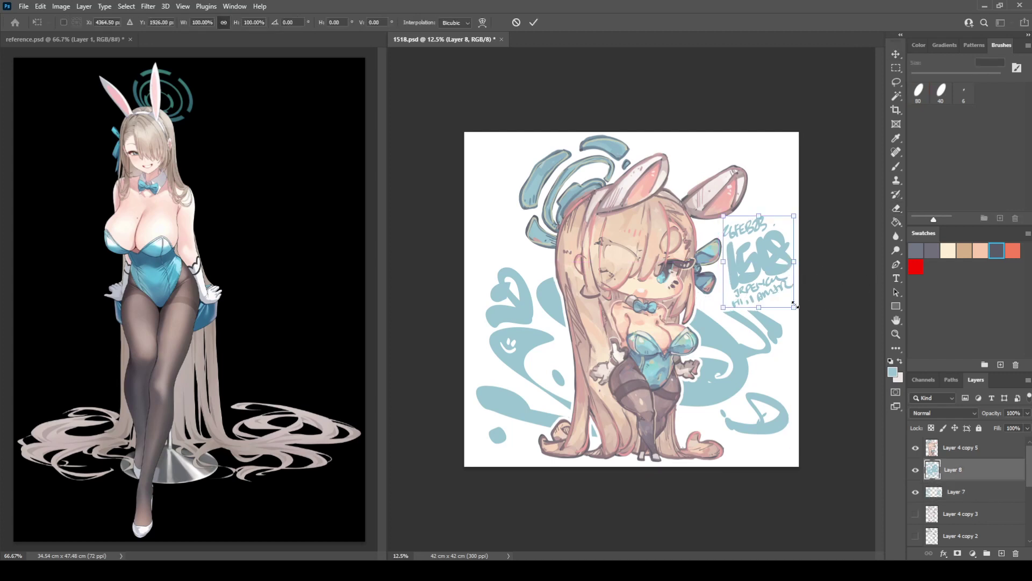
pyautogui.moveTo(794, 308); pyautogui.dragTo(798, 312)
pyautogui.press('Return')
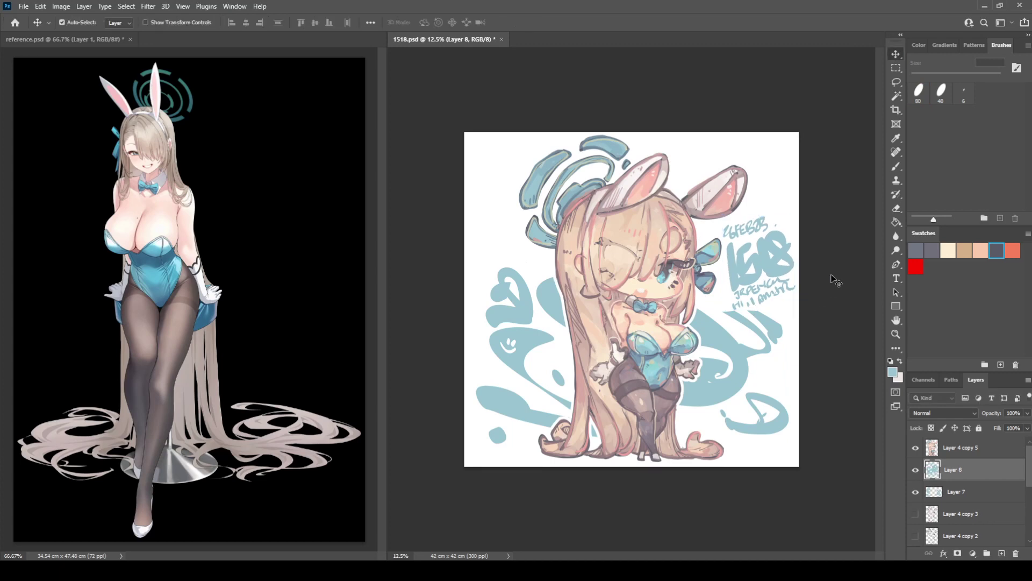
pyautogui.hotkey('shift', 'Left')
pyautogui.hotkey('shift', 'Left')
pyautogui.hotkey('shift', 'Left')
pyautogui.hotkey('shift', 'Up')
pyautogui.hotkey('shift', 'Up')
pyautogui.hotkey('shift', 'Up')
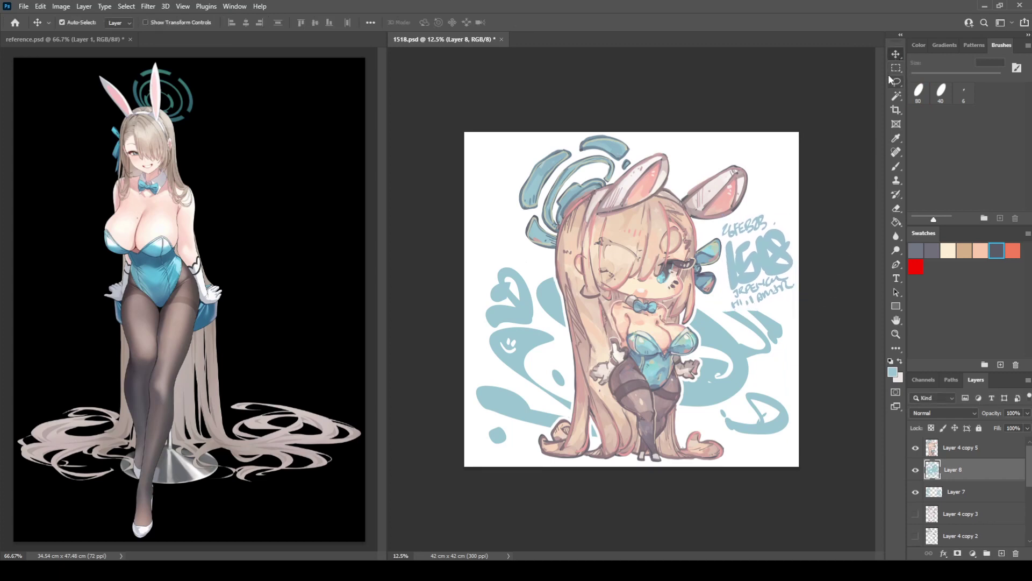
# Step: Select Layer 7 and enlarge the light-blue brush to 600 px
pyautogui.click(943, 493)
pyautogui.press('b')
pyautogui.press(']')
pyautogui.press(']')
pyautogui.press(']')
pyautogui.press(']')
pyautogui.press(']')
pyautogui.press(']')
pyautogui.press(']')
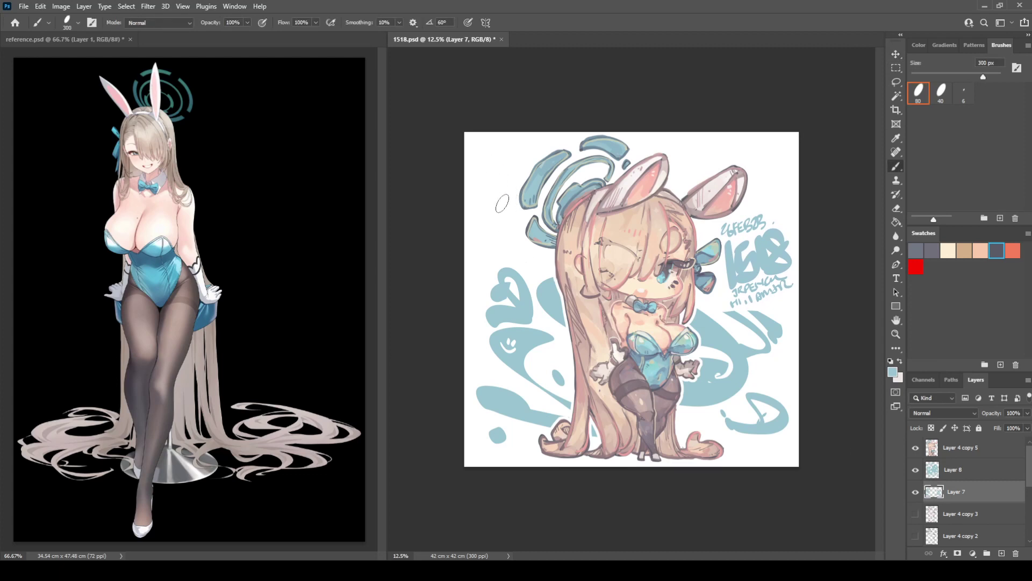
pyautogui.moveTo(493, 209)
pyautogui.mouseDown()
pyautogui.moveTo(484, 173)
pyautogui.moveTo(502, 193)
pyautogui.mouseUp()
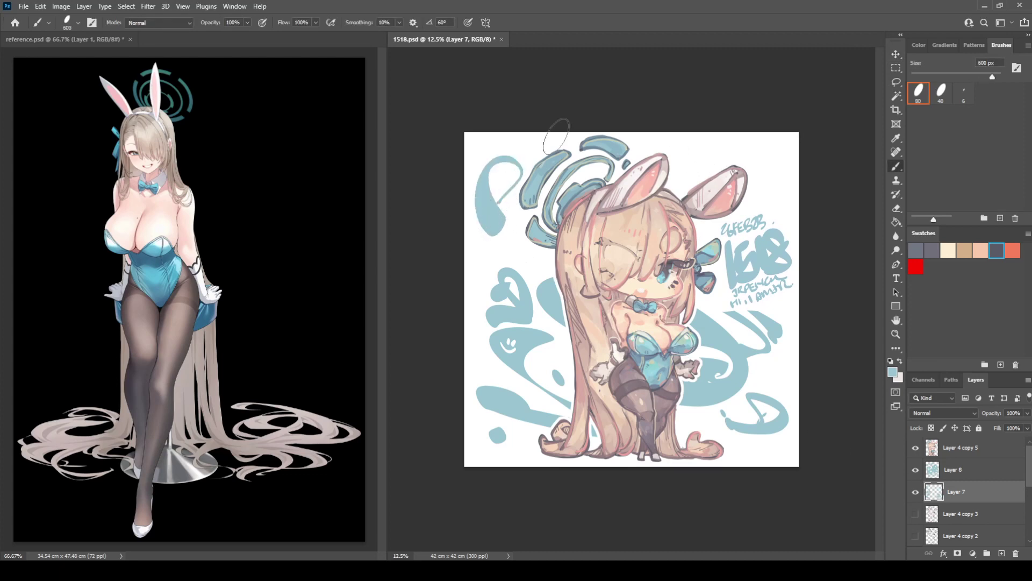
pyautogui.hotkey('ctrl', 'z')
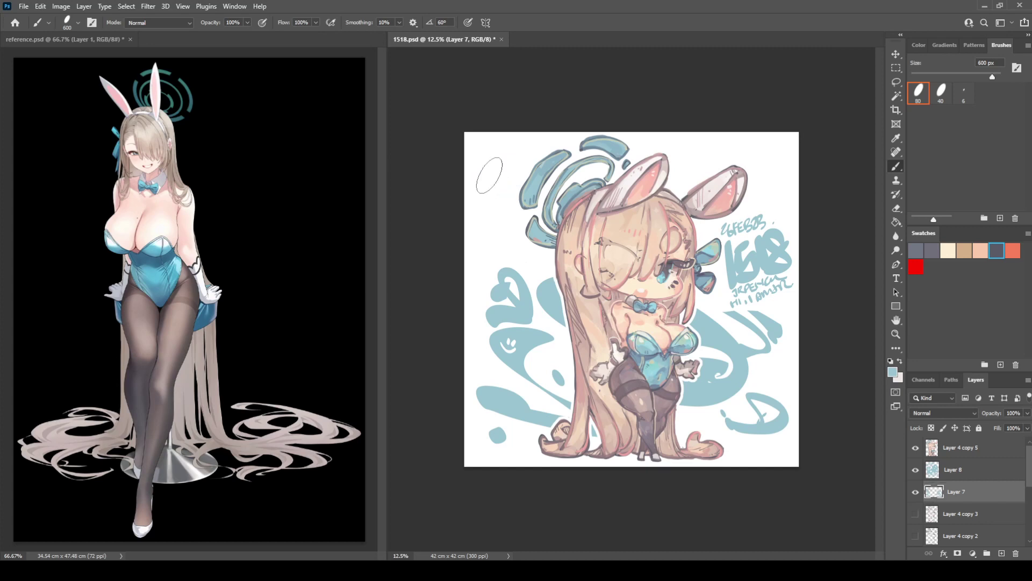
pyautogui.moveTo(503, 220)
pyautogui.mouseDown()
pyautogui.moveTo(474, 192)
pyautogui.moveTo(489, 188)
pyautogui.moveTo(488, 163)
pyautogui.moveTo(505, 148)
pyautogui.moveTo(493, 220)
pyautogui.mouseUp()
pyautogui.hotkey('ctrl', 'z')
pyautogui.click(516, 243)
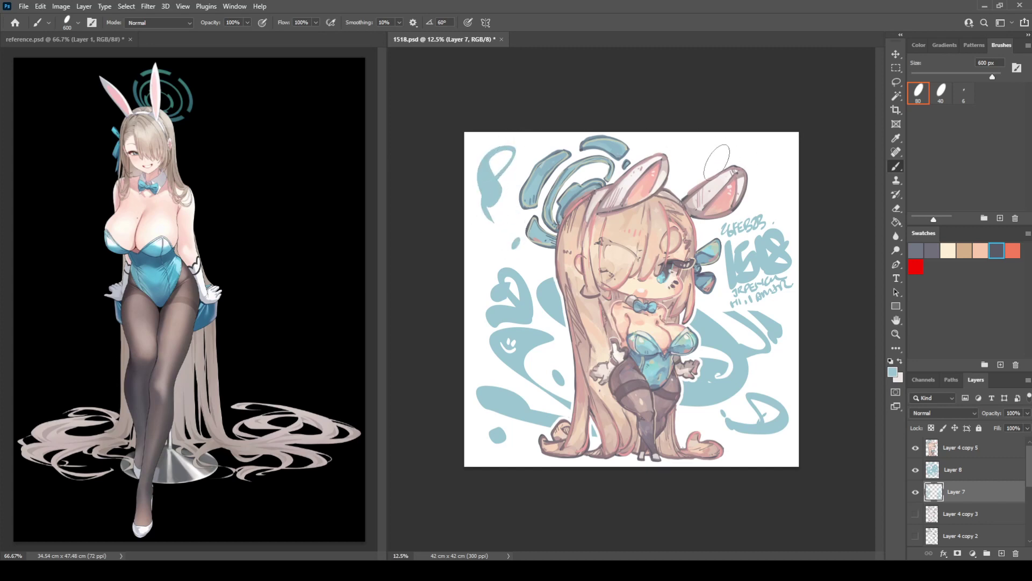
pyautogui.moveTo(769, 157)
pyautogui.mouseDown()
pyautogui.moveTo(756, 148)
pyautogui.moveTo(774, 157)
pyautogui.mouseUp()
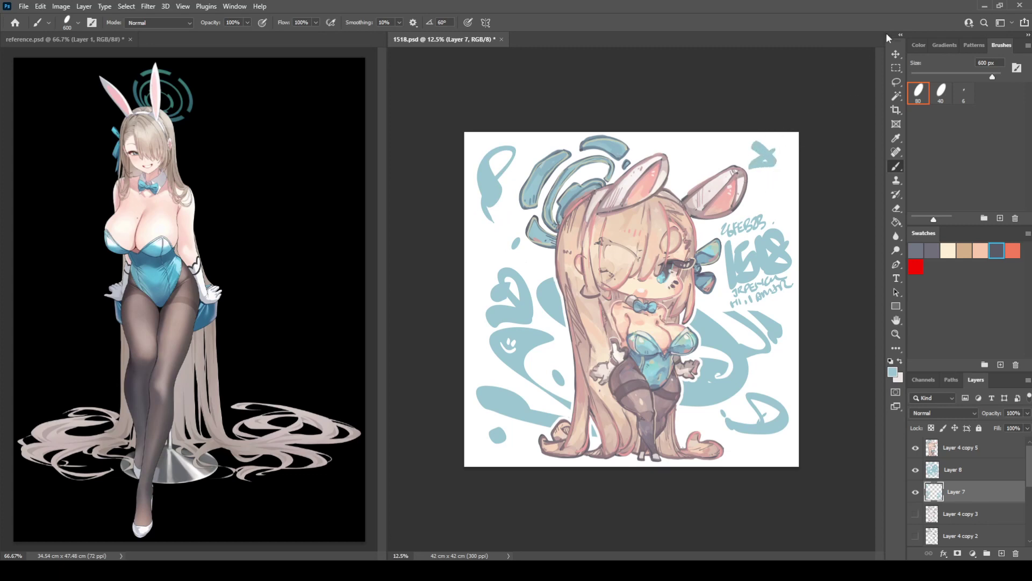
pyautogui.hotkey('ctrl', 'z')
pyautogui.hotkey('ctrl', 'z')
# Step: Paint a curled light-blue swirl beside the halo on Layer 7 and trim its edge with the 200 px eraser
pyautogui.moveTo(548, 267)
pyautogui.mouseDown()
pyautogui.moveTo(478, 213)
pyautogui.moveTo(524, 226)
pyautogui.moveTo(492, 202)
pyautogui.moveTo(607, 179)
pyautogui.moveTo(483, 202)
pyautogui.moveTo(504, 227)
pyautogui.mouseUp()
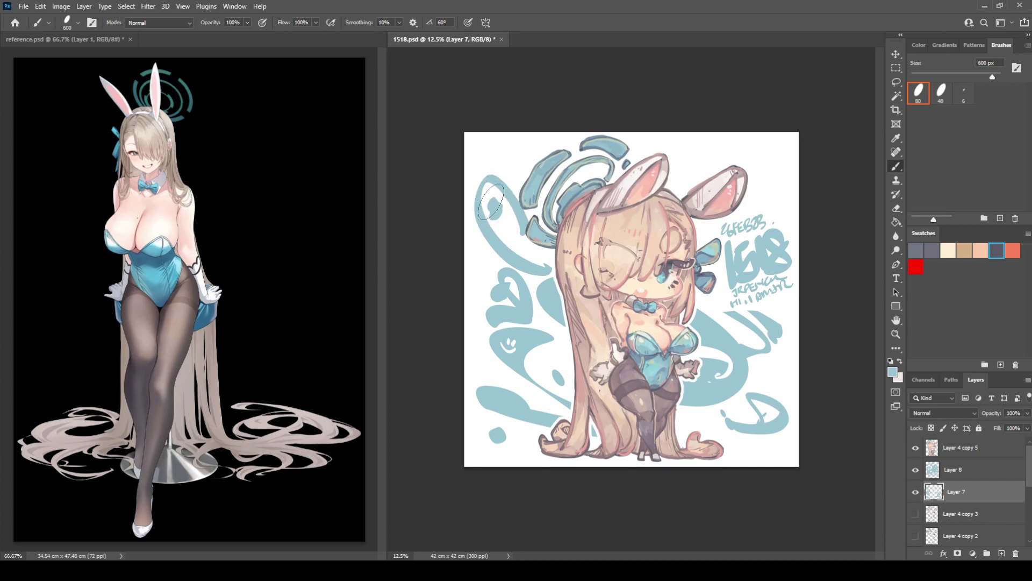
pyautogui.press('e')
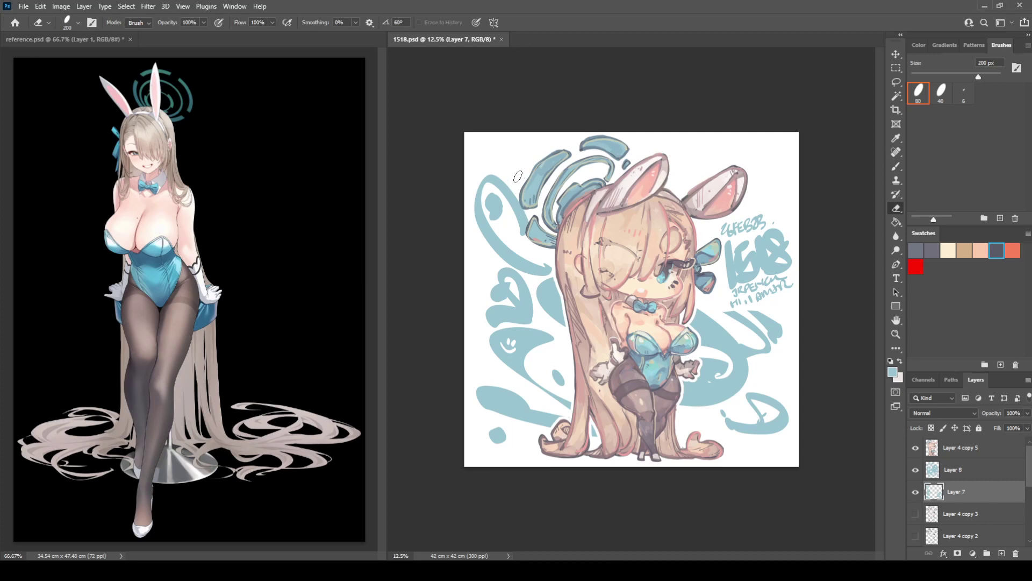
pyautogui.moveTo(517, 177); pyautogui.dragTo(525, 223)
pyautogui.press('b')
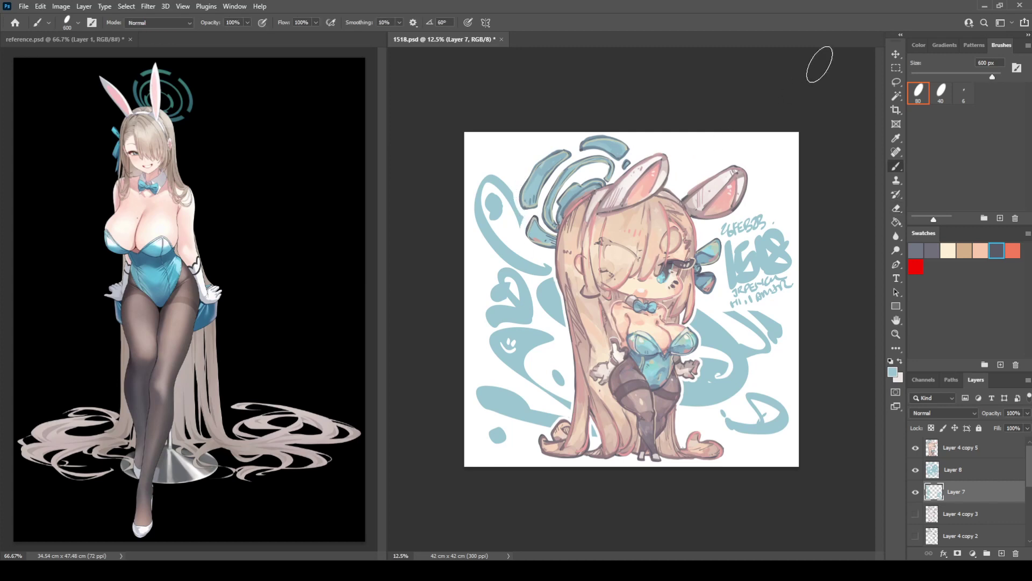
# Step: Mirror the reference illustration horizontally to match the flipped artwork, and return to 1518.psd
pyautogui.press('v')
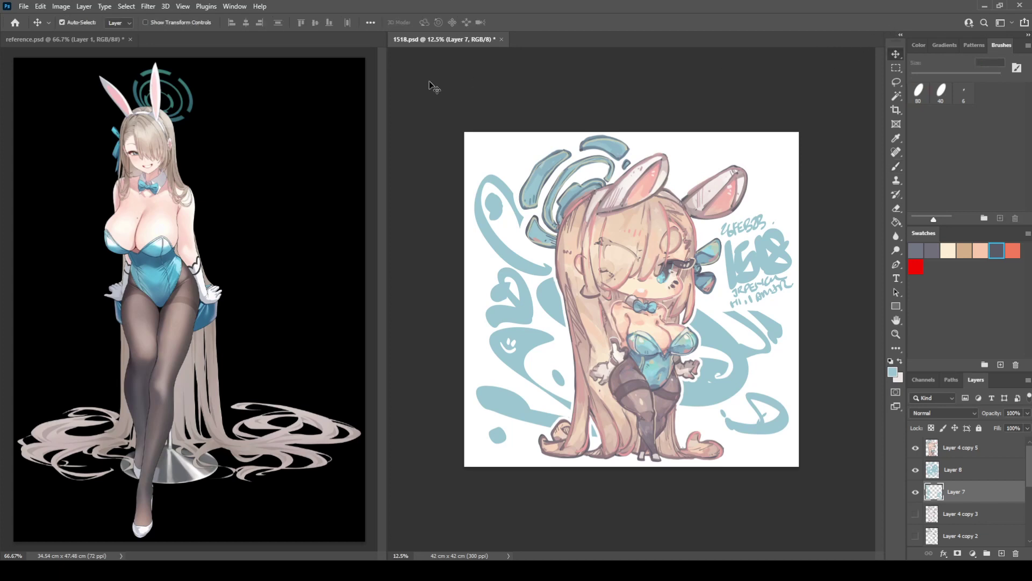
pyautogui.click(305, 136)
pyautogui.hotkey('ctrl', 'z')
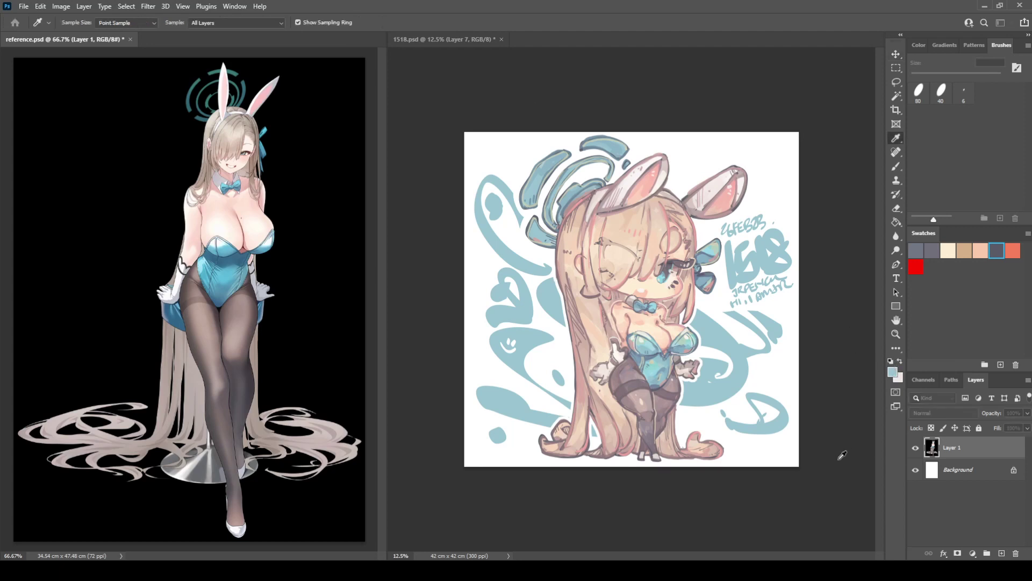
pyautogui.click(764, 377)
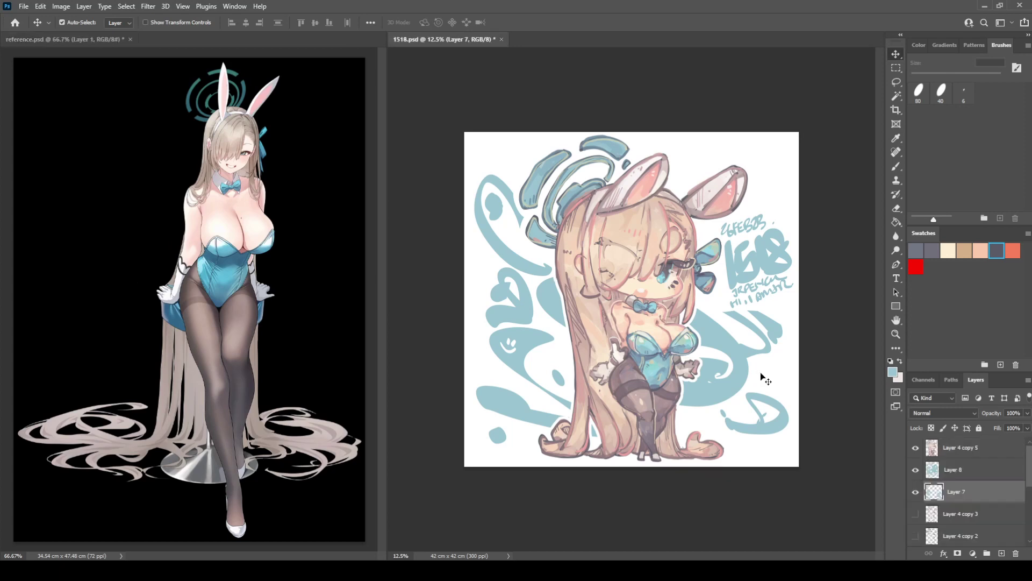
# Step: Trim the swirl tips below the signature on Layer 7 and shape a small light-blue heart beside them
pyautogui.press('e')
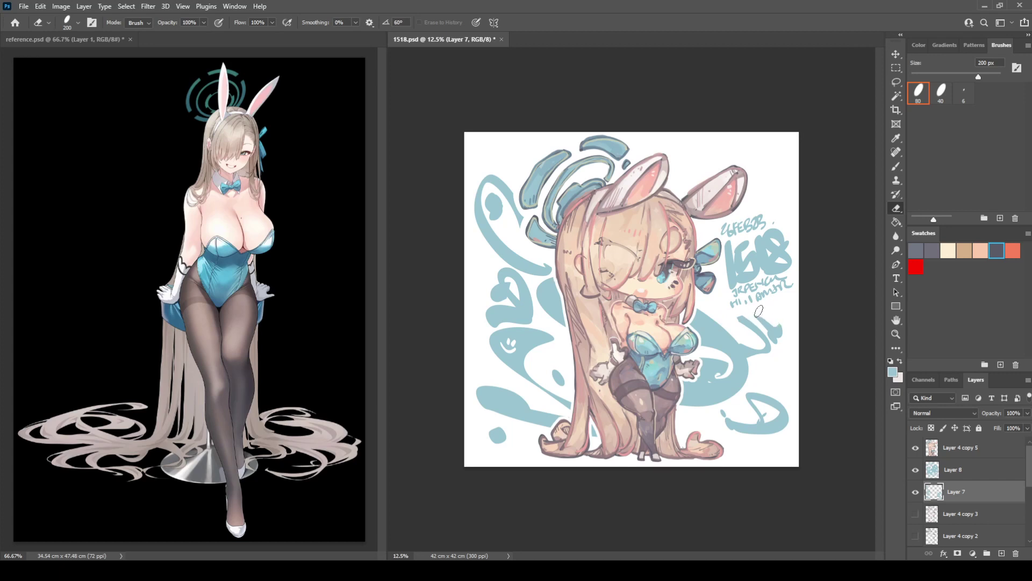
pyautogui.press('b')
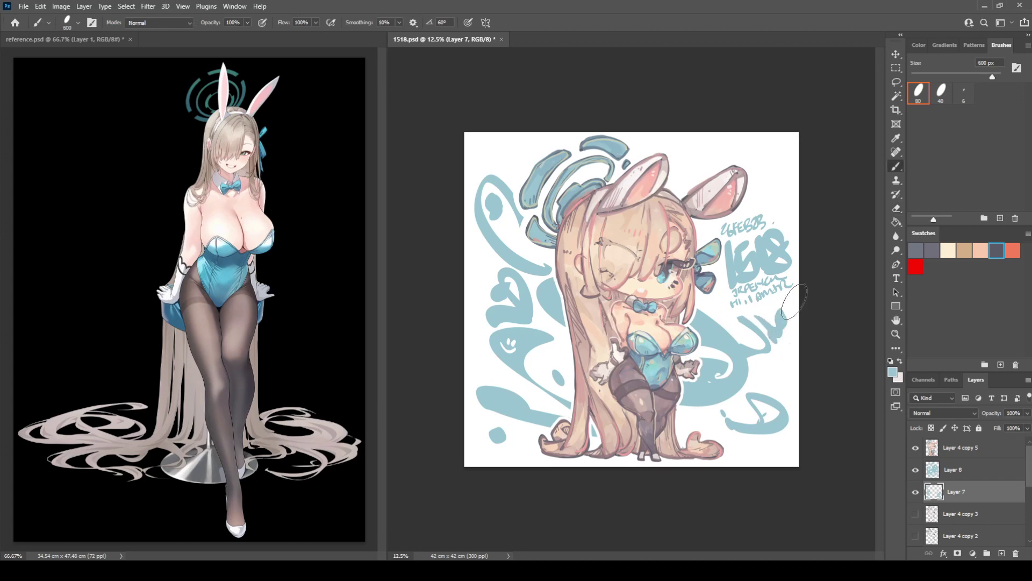
pyautogui.press('e')
pyautogui.moveTo(778, 337)
pyautogui.mouseDown()
pyautogui.moveTo(764, 314)
pyautogui.moveTo(774, 338)
pyautogui.moveTo(779, 311)
pyautogui.moveTo(762, 321)
pyautogui.moveTo(761, 309)
pyautogui.moveTo(781, 321)
pyautogui.mouseUp()
pyautogui.press('b')
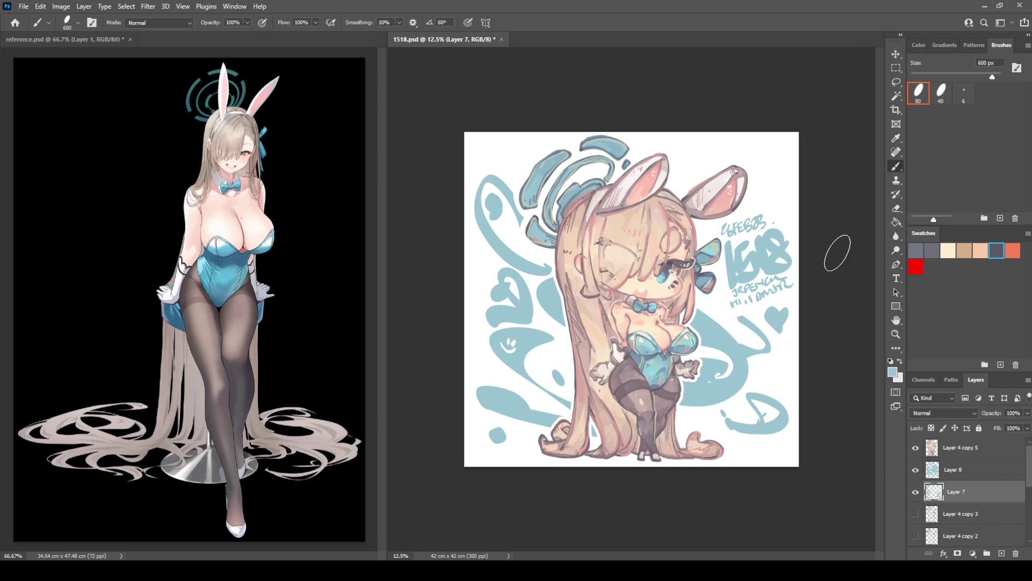
# Step: Rework the small heart below the signature into a separate short stroke and save the document
pyautogui.press('e')
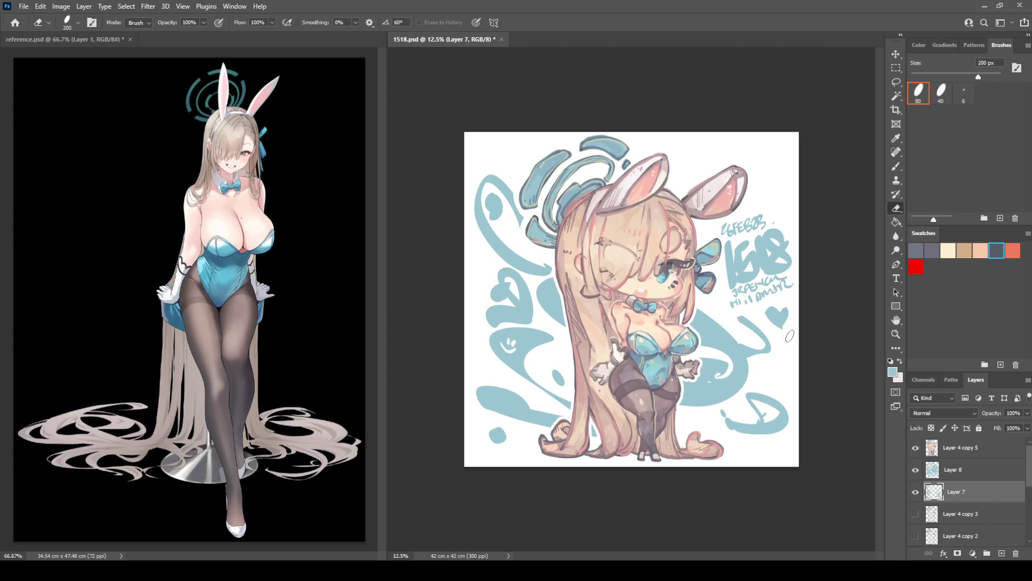
pyautogui.moveTo(772, 310)
pyautogui.mouseDown()
pyautogui.moveTo(795, 327)
pyautogui.moveTo(778, 317)
pyautogui.moveTo(786, 344)
pyautogui.mouseUp()
pyautogui.press('b')
pyautogui.hotkey('ctrl', 's')
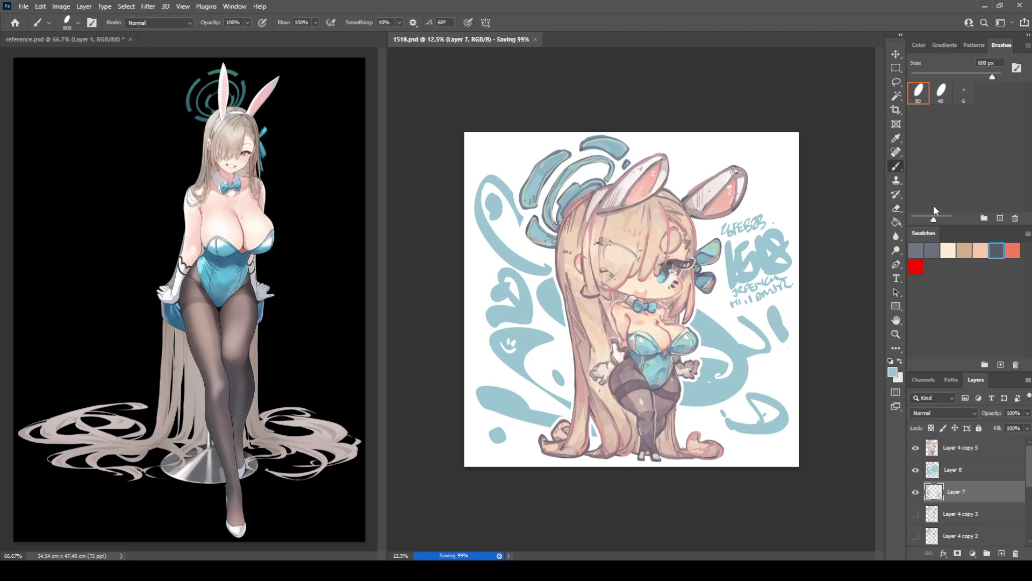
# Step: Adjust the colour of the Layer 7 swirls to a bright light cyan
pyautogui.press('i')
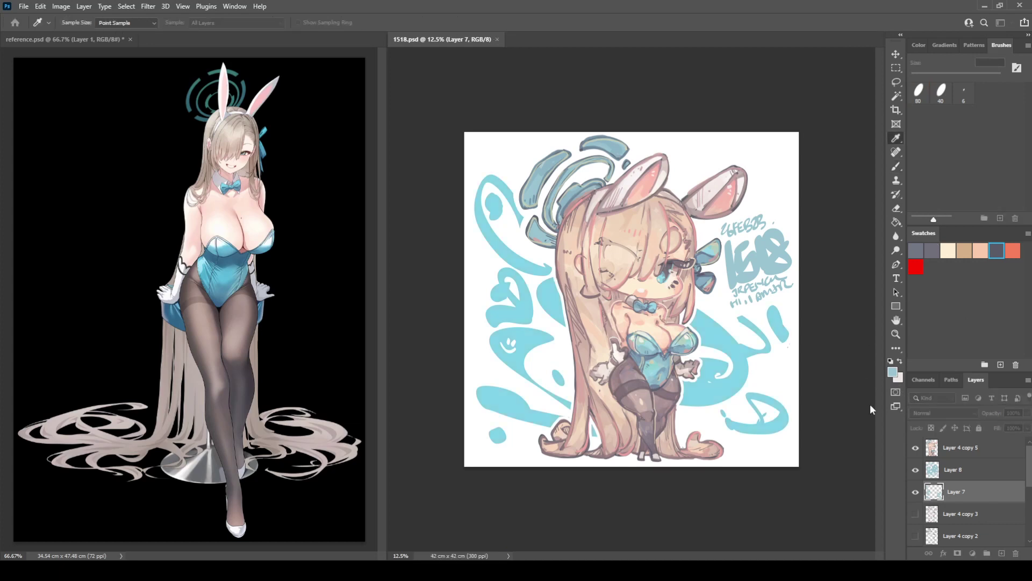
pyautogui.moveTo(856, 444); pyautogui.dragTo(865, 435)
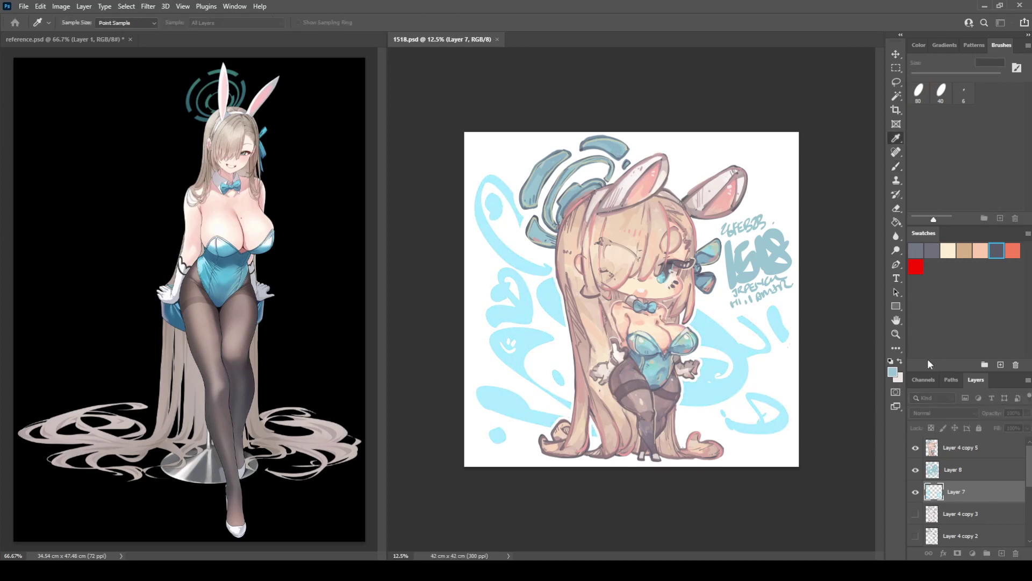
# Step: Recolour the Layer 8 lettering with the sampled swirl cyan, using a filled new layer clipped to it and merged down
pyautogui.press('g')
pyautogui.keyDown('alt'); pyautogui.click(753, 358); pyautogui.keyUp('alt')
pyautogui.click(967, 469)
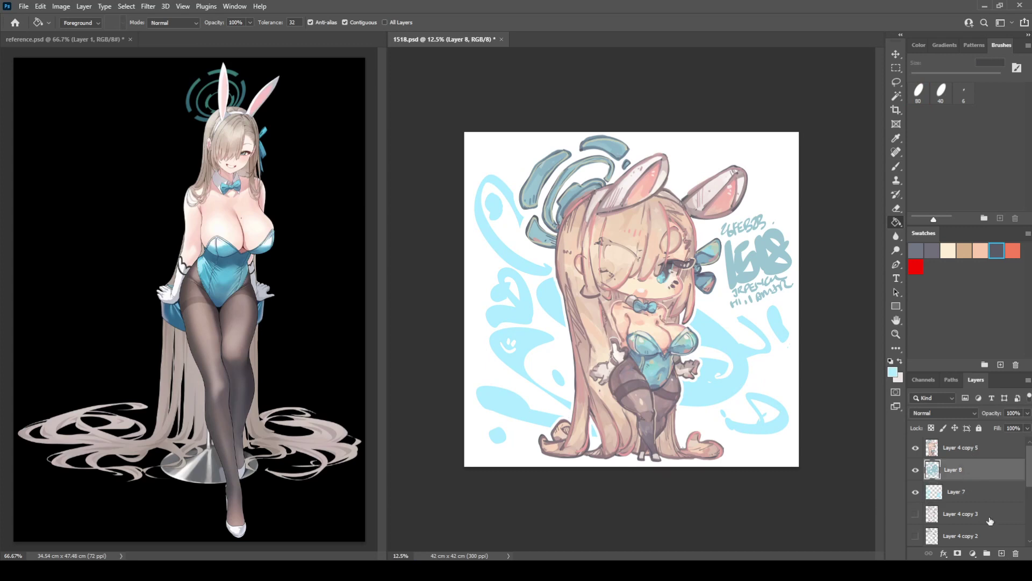
pyautogui.click(1002, 554)
pyautogui.click(786, 430)
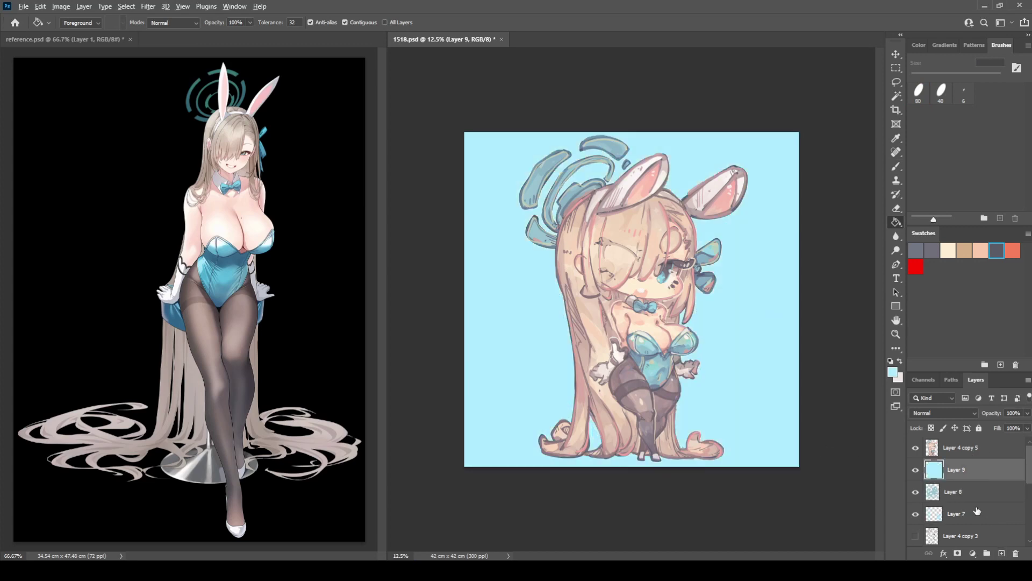
pyautogui.keyDown('alt'); pyautogui.click(968, 481); pyautogui.keyUp('alt')
pyautogui.hotkey('ctrl', 'e')
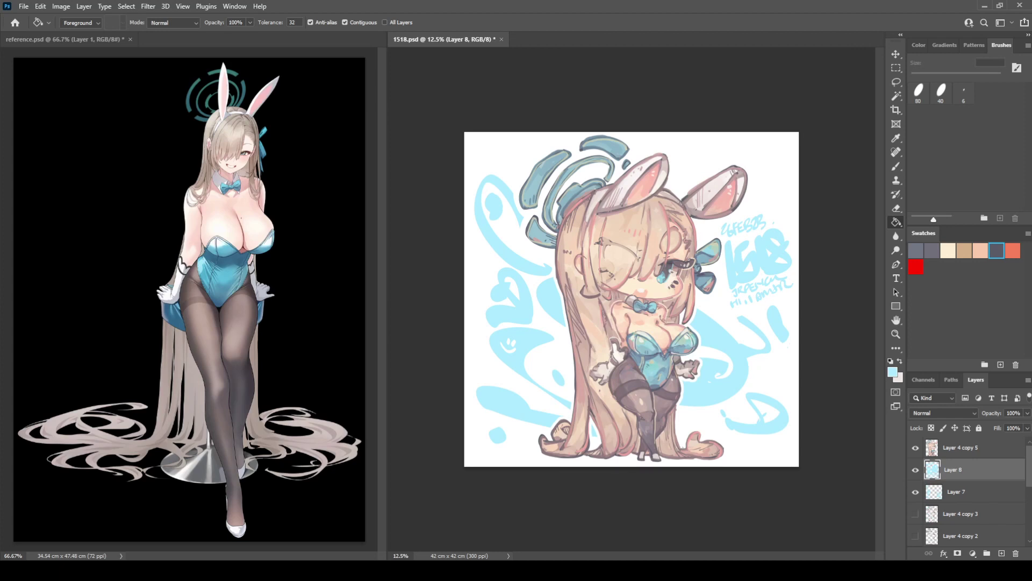
# Step: Lighten the Layer 7 background swirls to a very pale blue
pyautogui.click(978, 490)
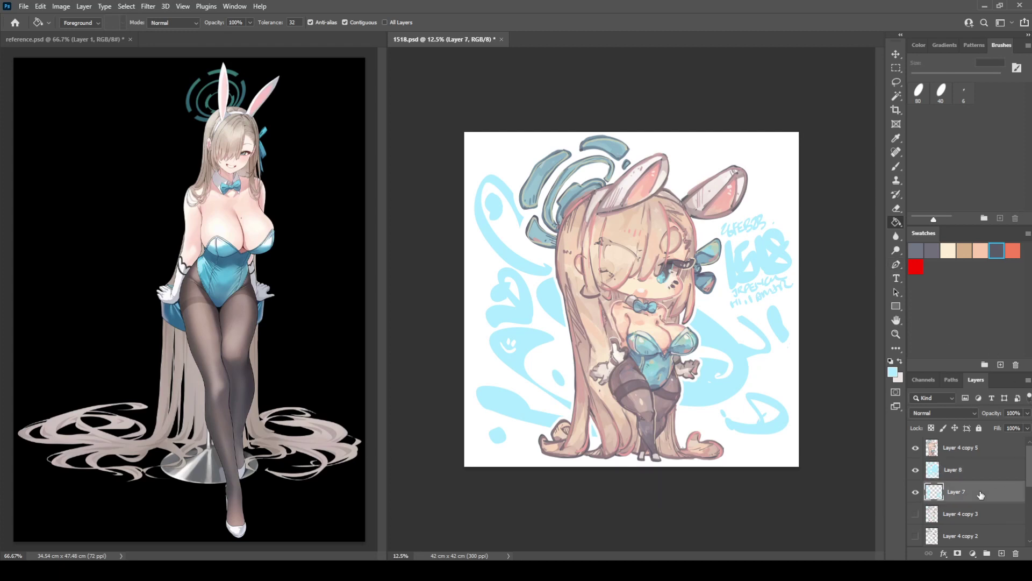
pyautogui.press('i')
pyautogui.moveTo(873, 437); pyautogui.dragTo(853, 434)
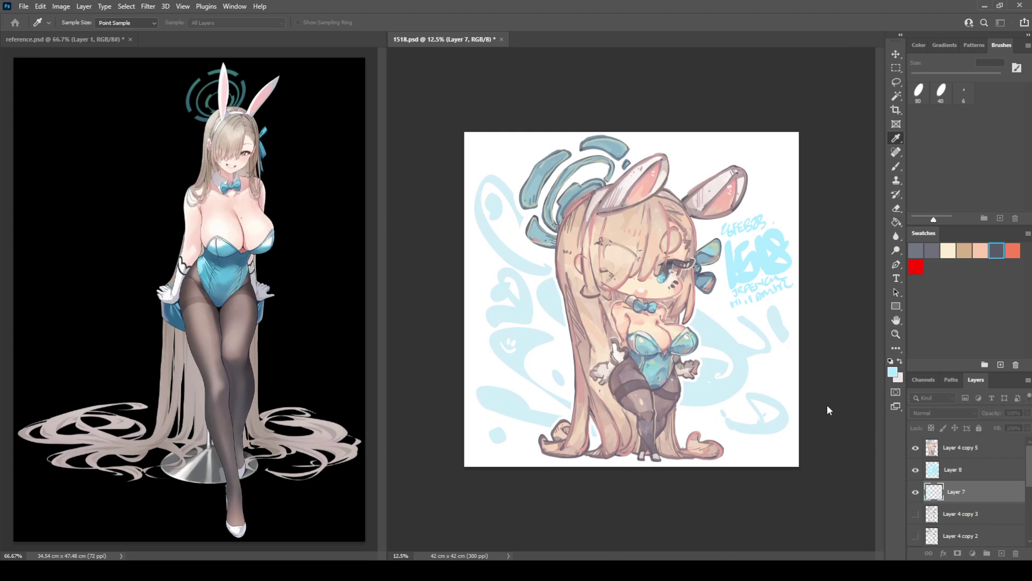
# Step: Match the Layer 8 lettering to the pale swirl blue with a clipped fill layer, merge it down and save the document
pyautogui.press('g')
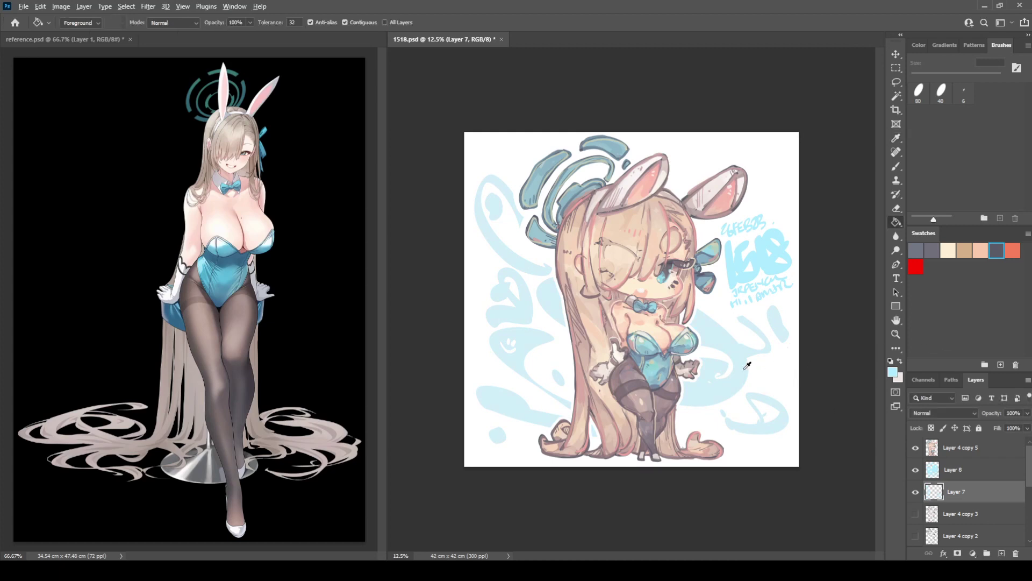
pyautogui.click(960, 478)
pyautogui.click(1001, 553)
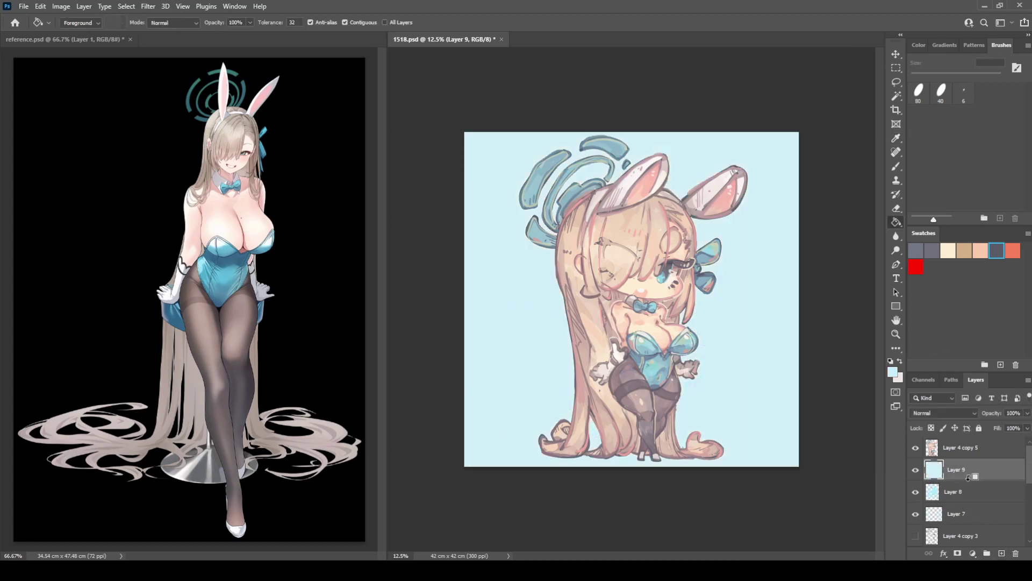
pyautogui.keyDown('alt'); pyautogui.click(969, 480); pyautogui.keyUp('alt')
pyautogui.hotkey('ctrl', 'e')
pyautogui.hotkey('ctrl', 's')
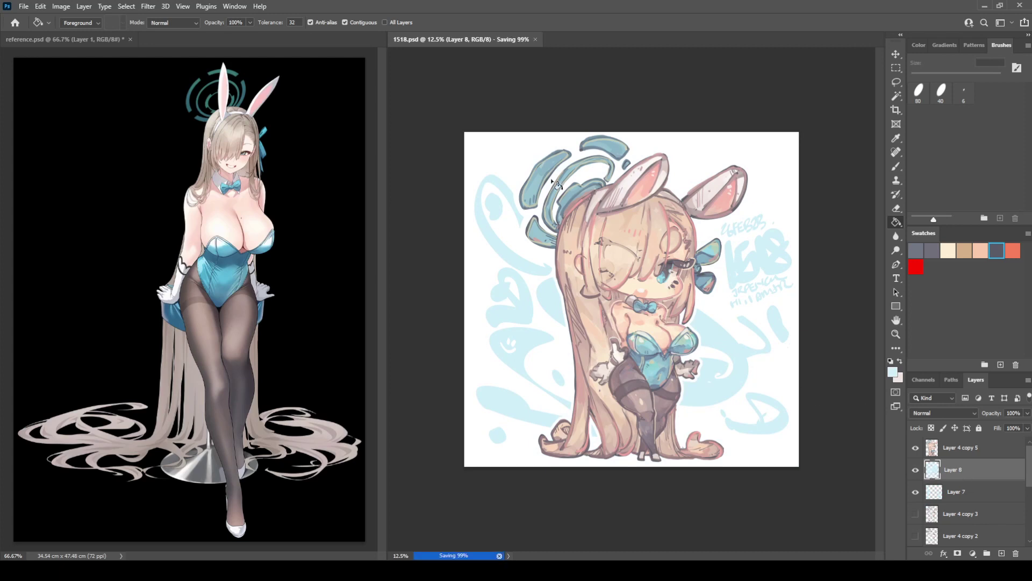